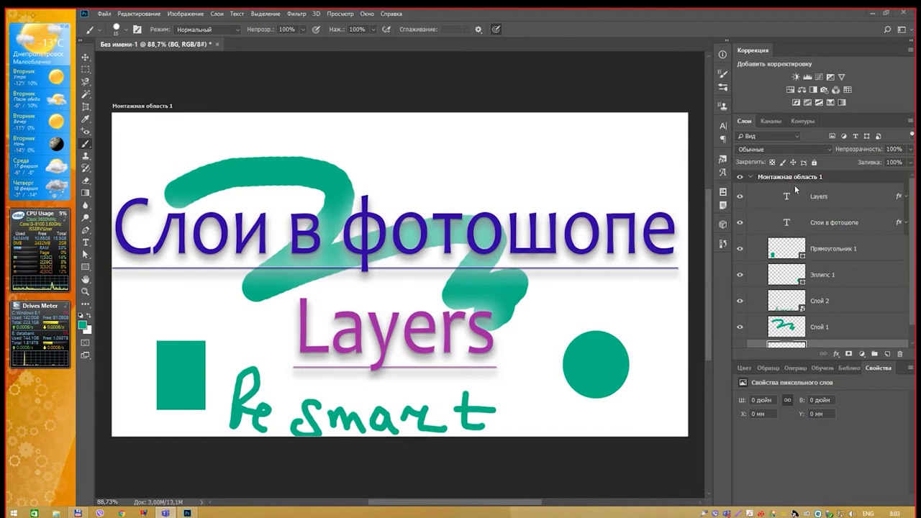
Open the Window (Окно) menu to list the available workspace panels.
click(368, 14)
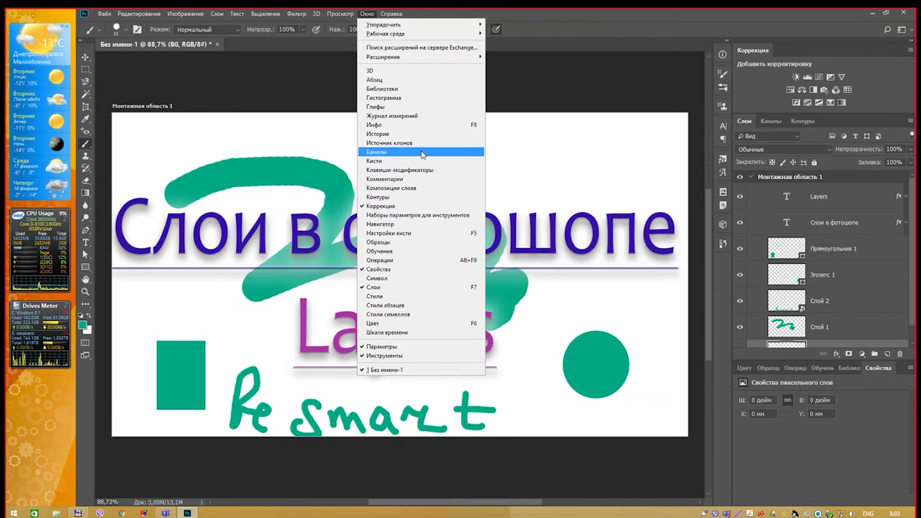
Show the Color panel, float it, shorten it and dock it collapsed in the right icon column.
click(417, 323)
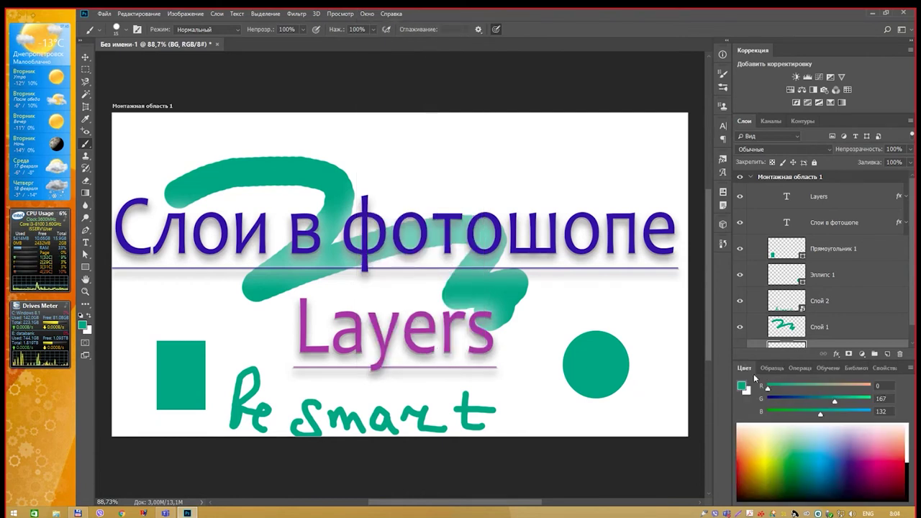
drag(753, 372, 409, 177)
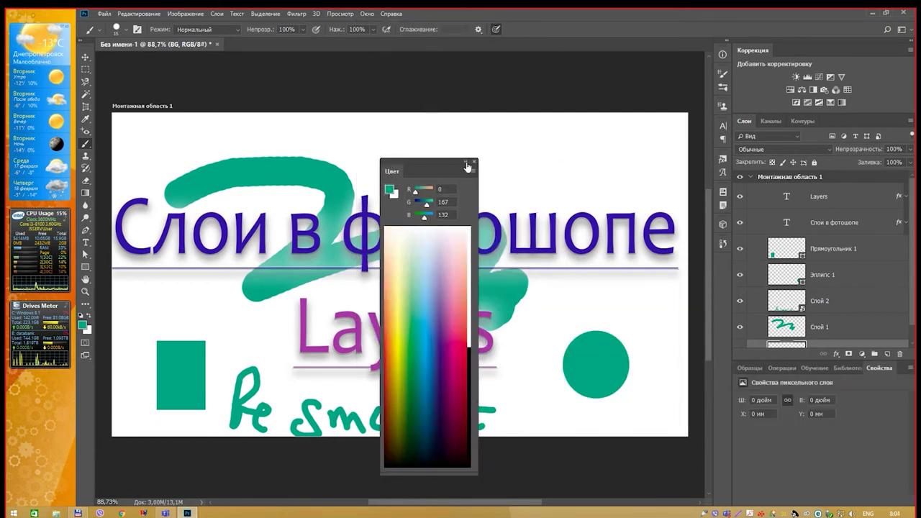
click(465, 161)
mouse_move(430, 176)
mouse_down()
mouse_move(397, 176)
mouse_move(724, 268)
mouse_up()
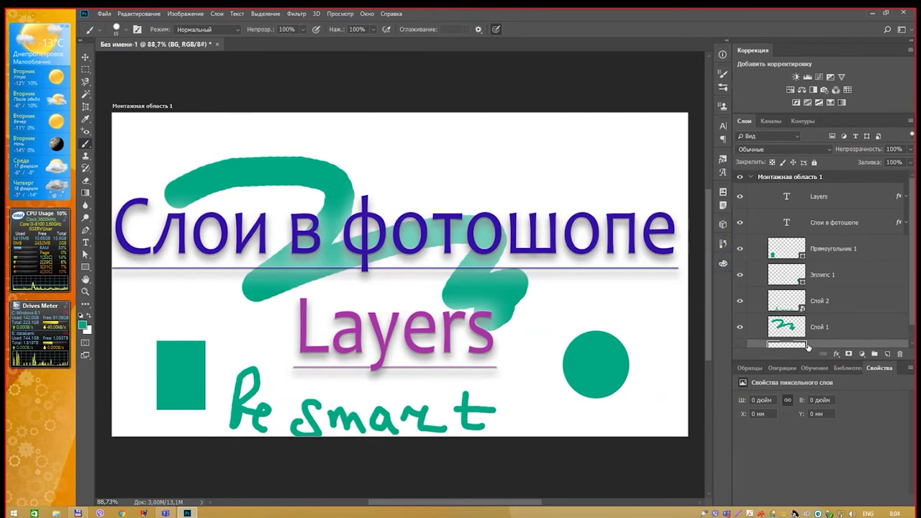
click(724, 265)
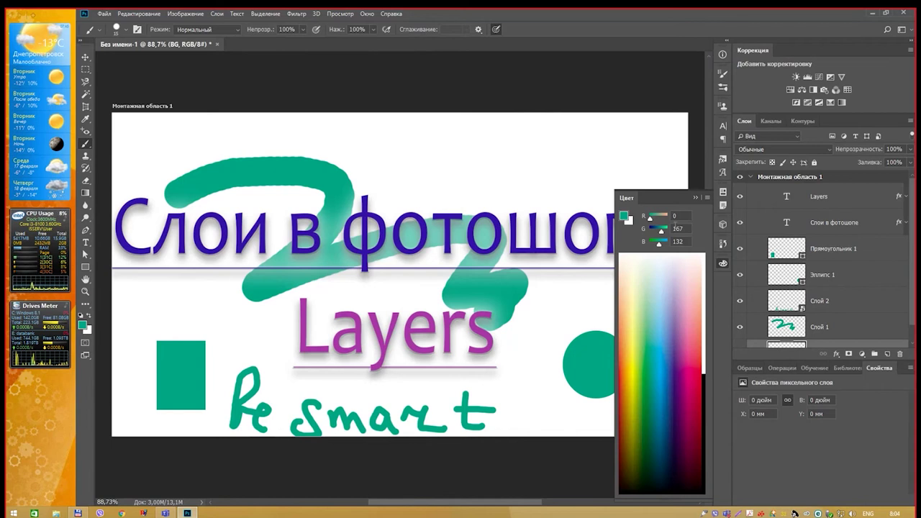
drag(664, 499, 664, 300)
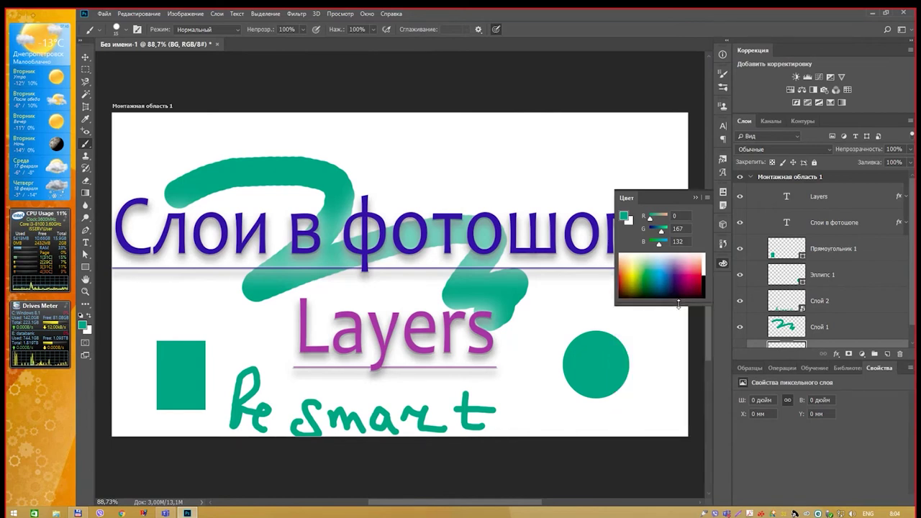
drag(707, 198, 708, 260)
click(707, 260)
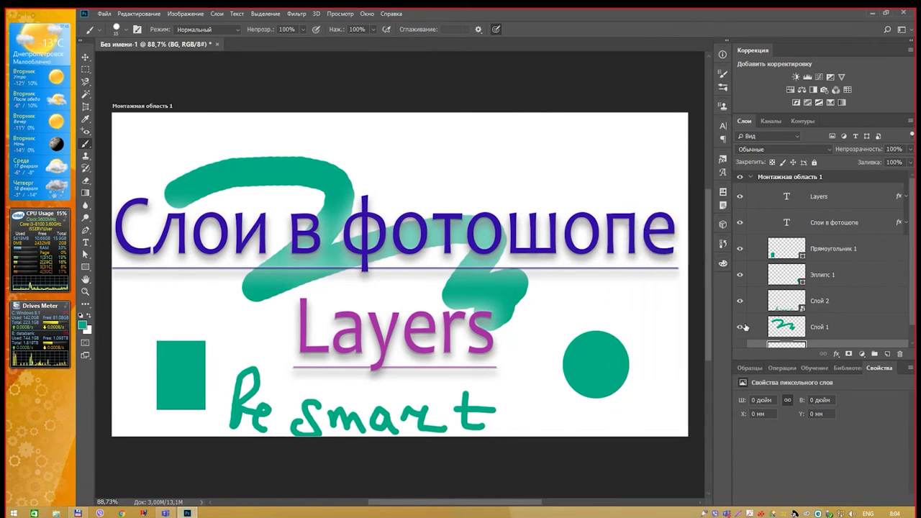
Create a new default document, Без имени-2, with one blank layer, Слой 1.
click(104, 13)
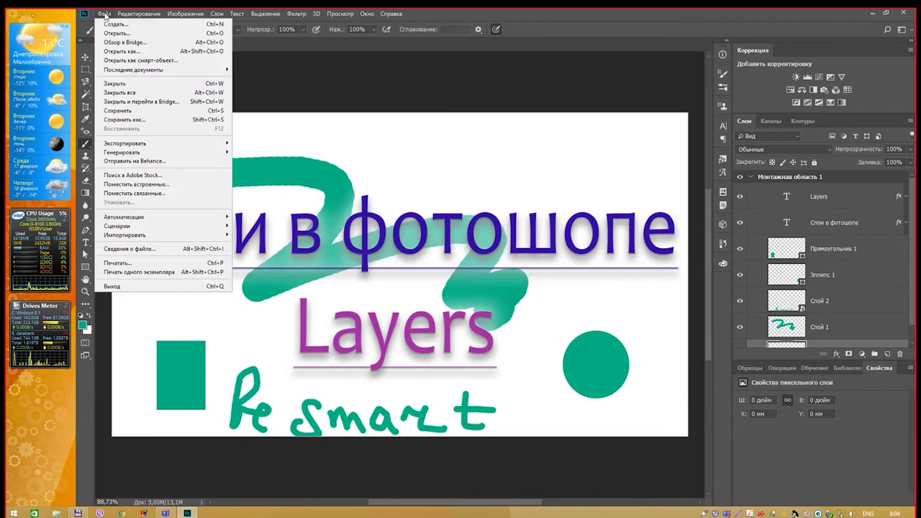
click(104, 14)
click(104, 14)
click(115, 25)
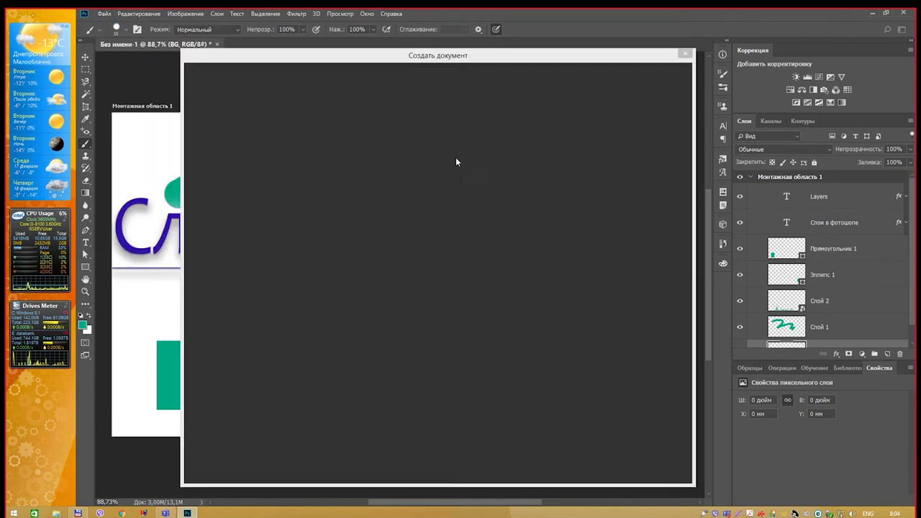
click(612, 466)
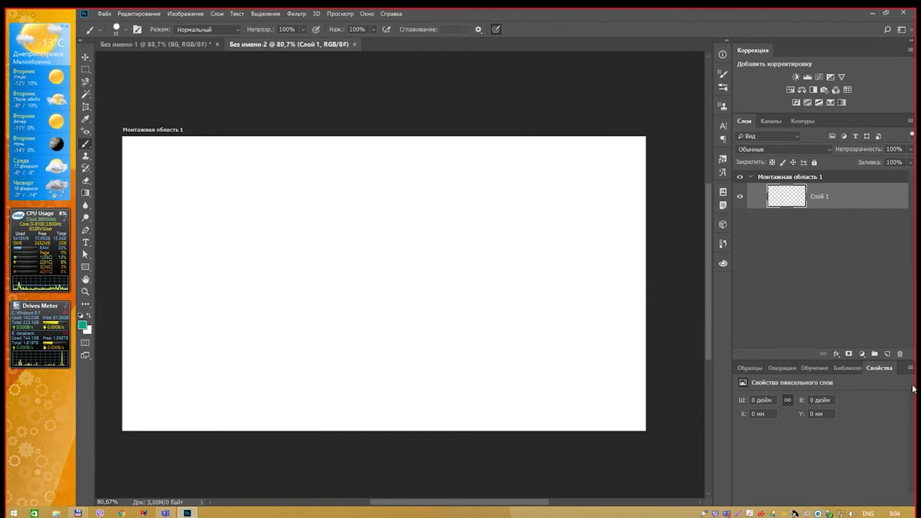
Float the Layers panel, then resize and reposition it.
drag(744, 121, 386, 116)
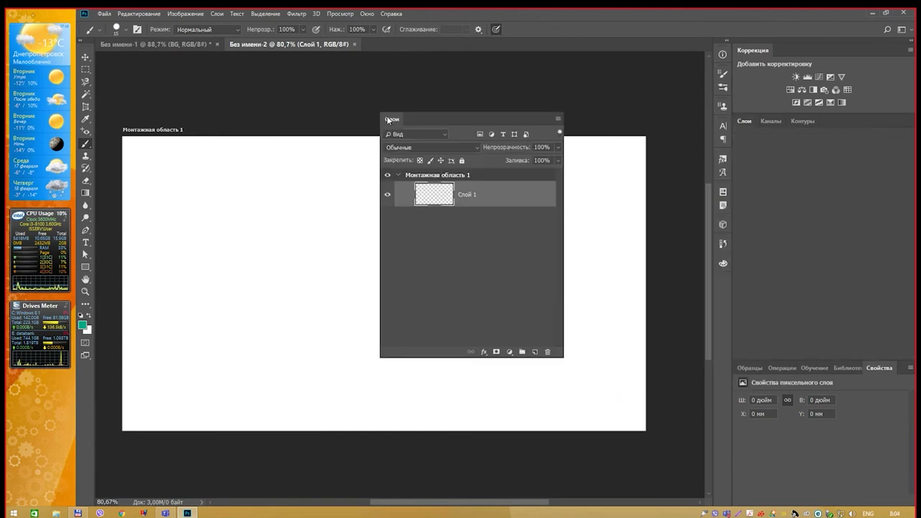
mouse_move(548, 353)
mouse_down()
mouse_move(547, 402)
mouse_move(642, 373)
mouse_up()
drag(530, 103, 489, 104)
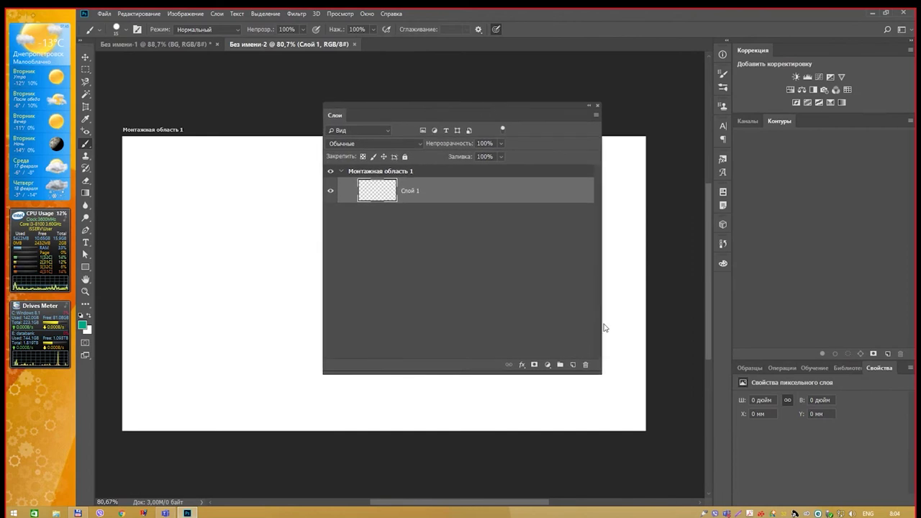
drag(603, 326, 562, 323)
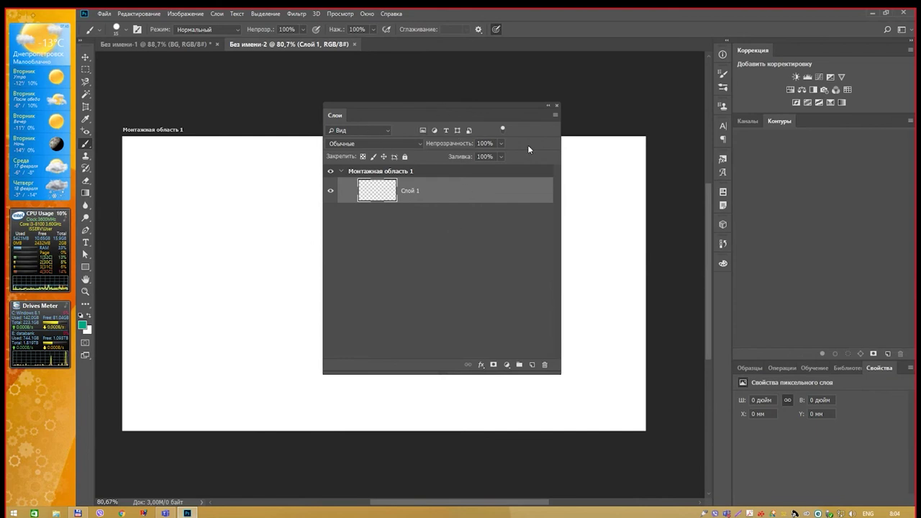
Check the Layers panel's flyout menu, then dock the panel beside Channels and Paths.
click(554, 116)
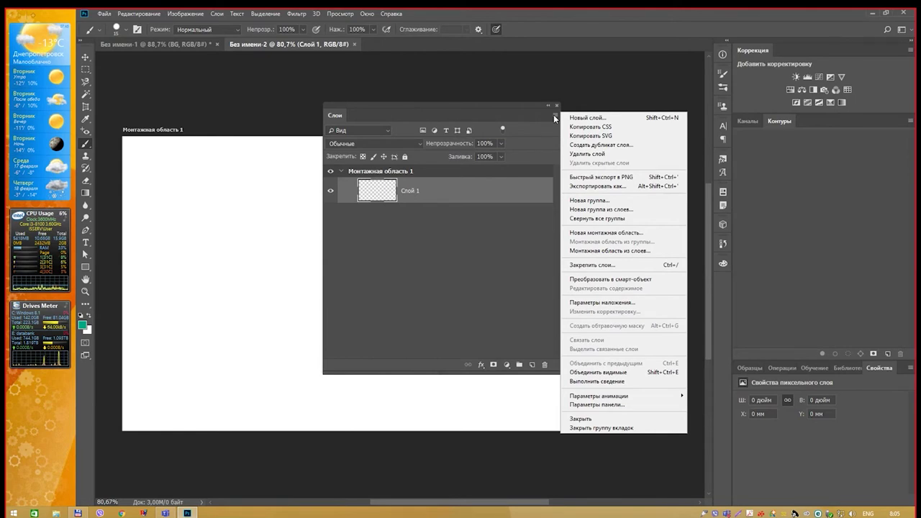
click(485, 107)
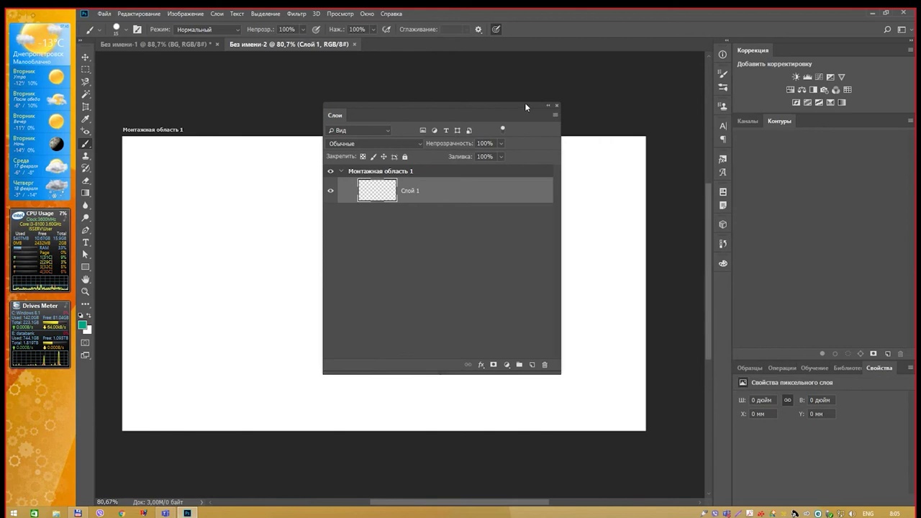
drag(508, 106, 603, 128)
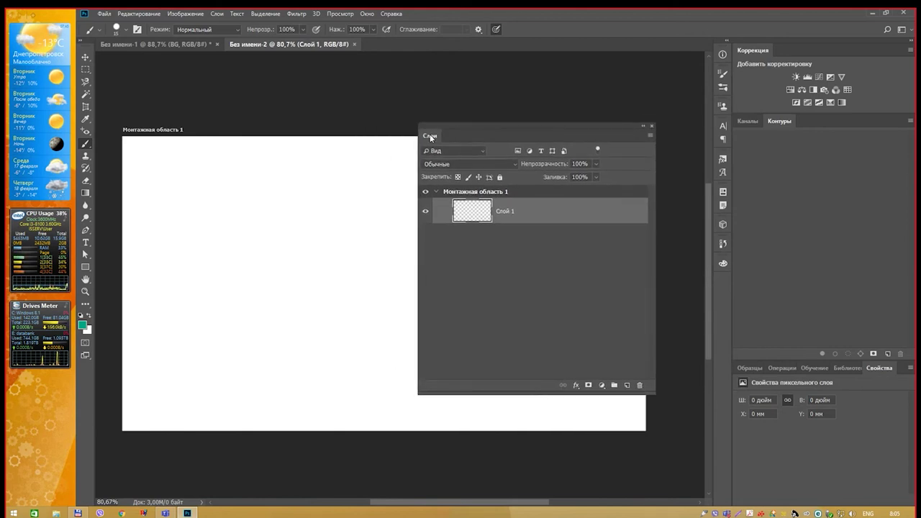
drag(429, 134, 807, 122)
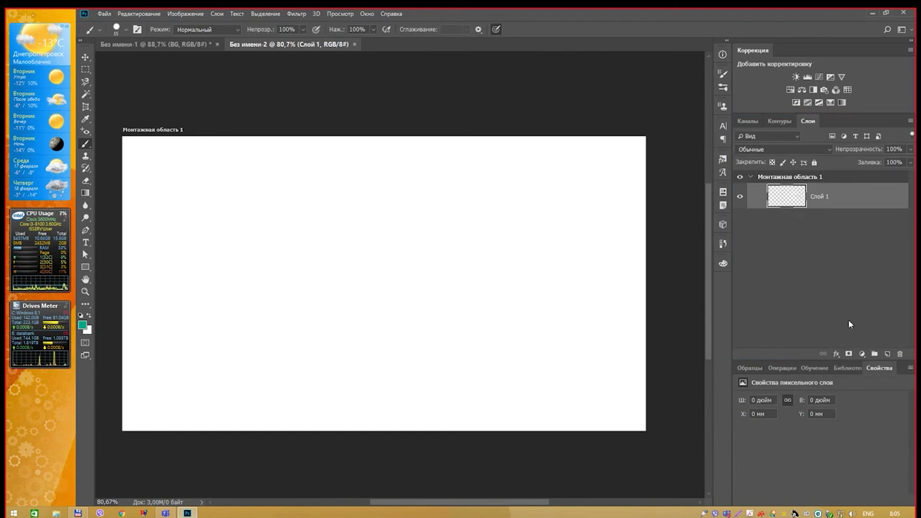
Add two new empty layers, Слой 2 and Слой 3, undoing a stray green stroke.
click(886, 355)
click(886, 354)
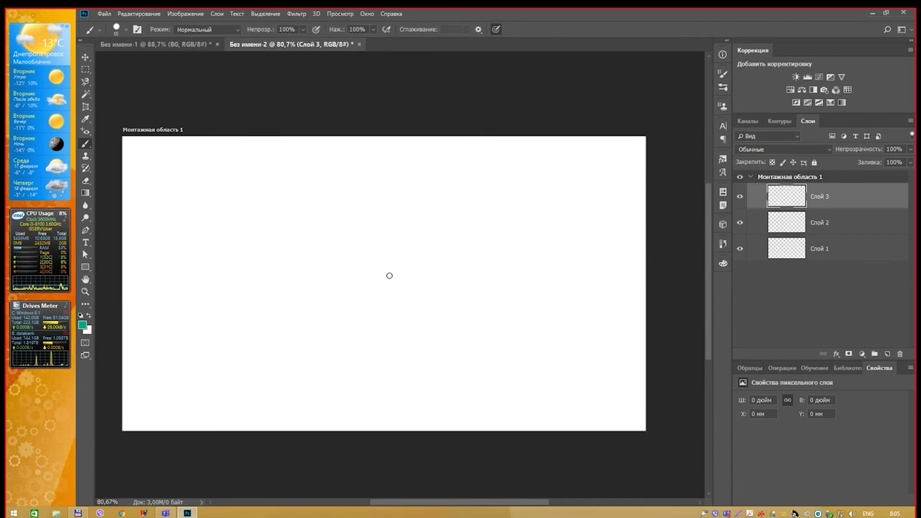
drag(199, 257, 255, 251)
key(ctrl+z)
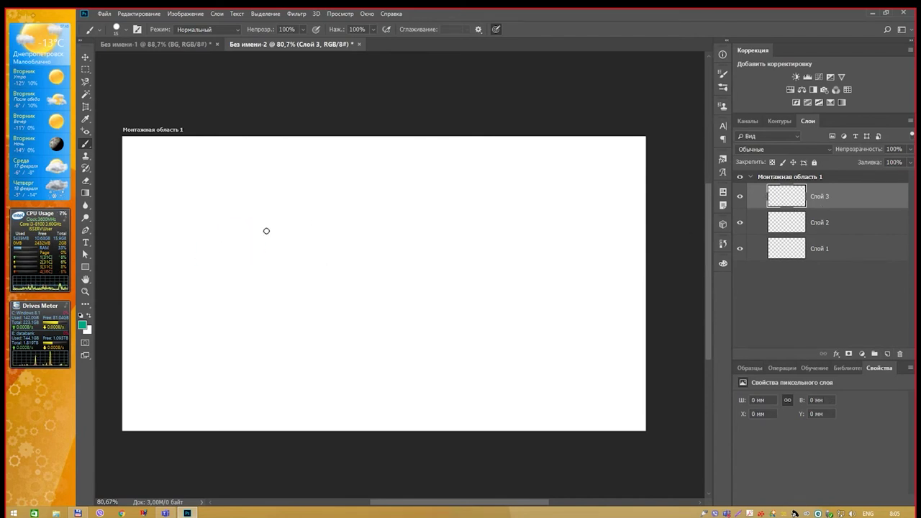
On Слой 2, draw a circular elliptical selection near the canvas centre.
click(797, 224)
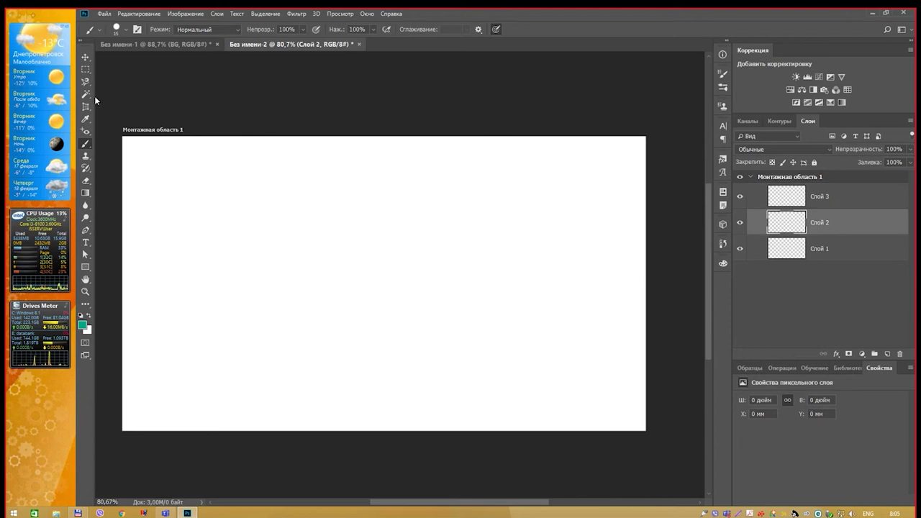
click(85, 69)
right_click(85, 69)
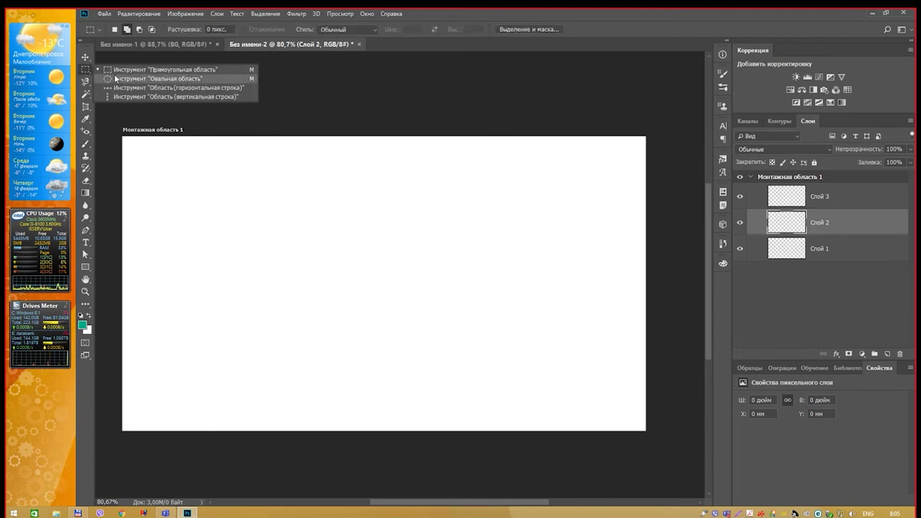
click(137, 78)
drag(348, 229, 447, 327)
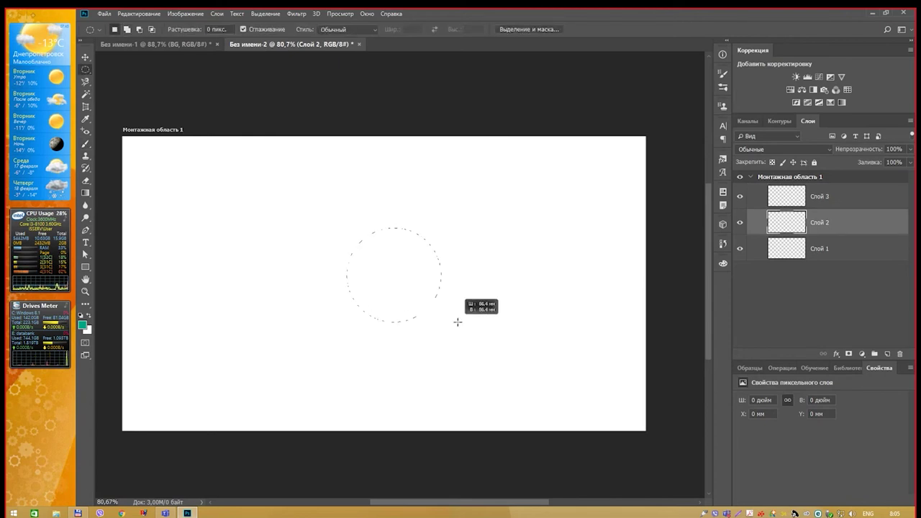
Fill the circle with gold (b89b35), deselect it, and make Слой 3 active.
key(shift+F5)
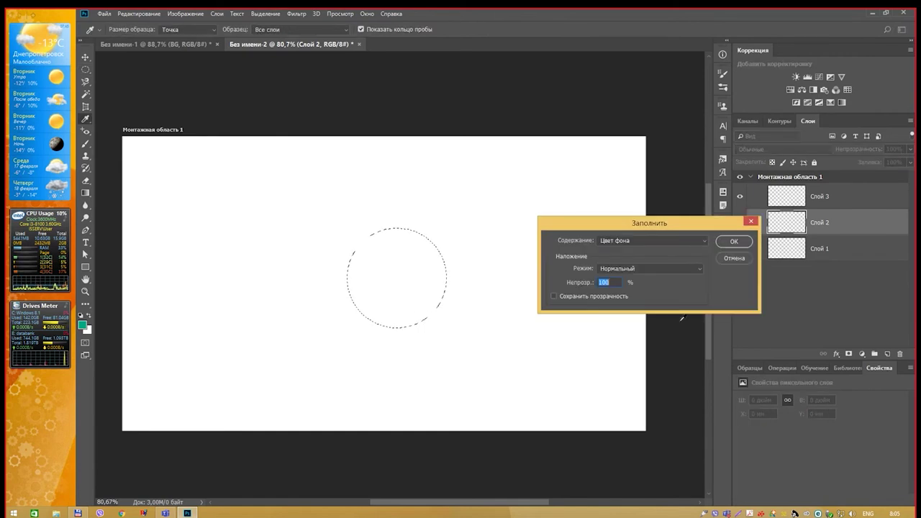
click(651, 241)
click(637, 267)
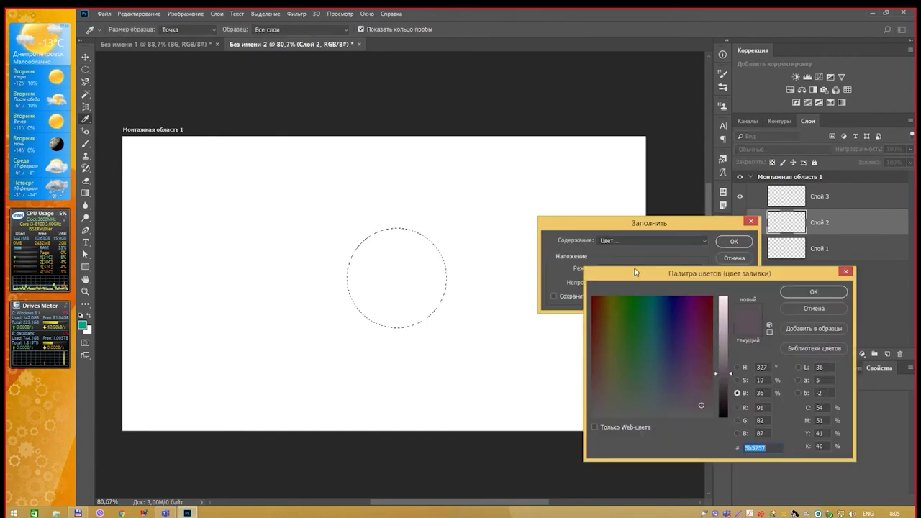
click(710, 330)
click(635, 316)
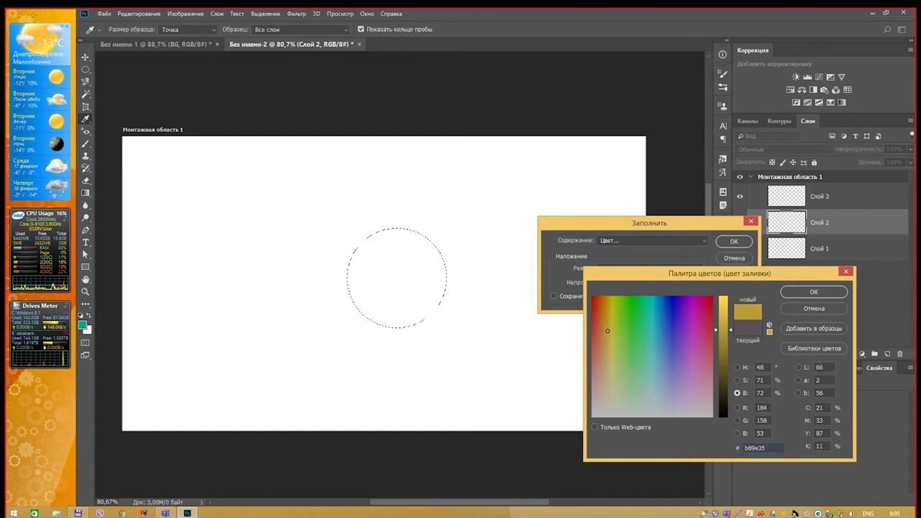
click(814, 292)
click(728, 241)
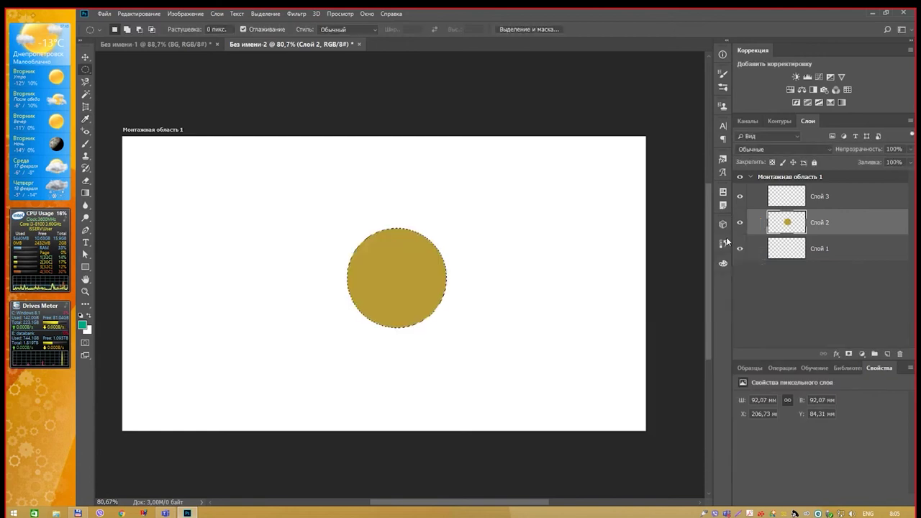
click(457, 275)
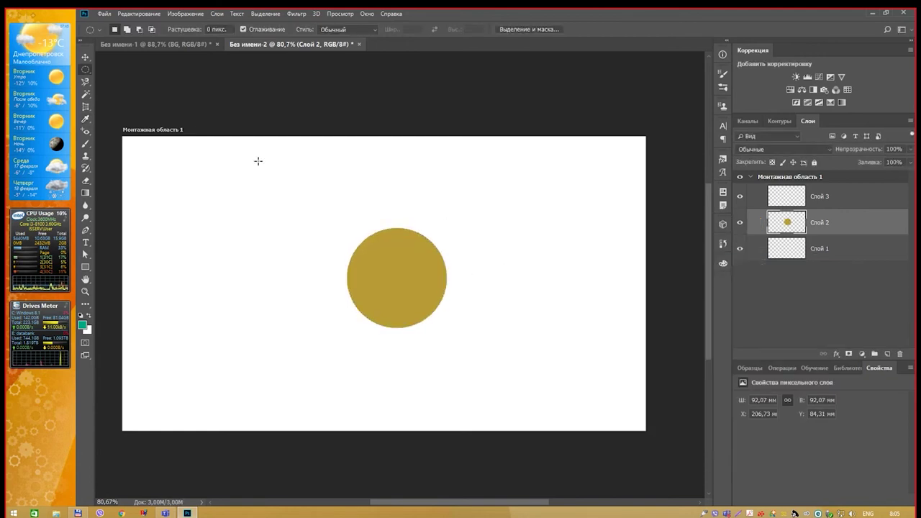
click(776, 204)
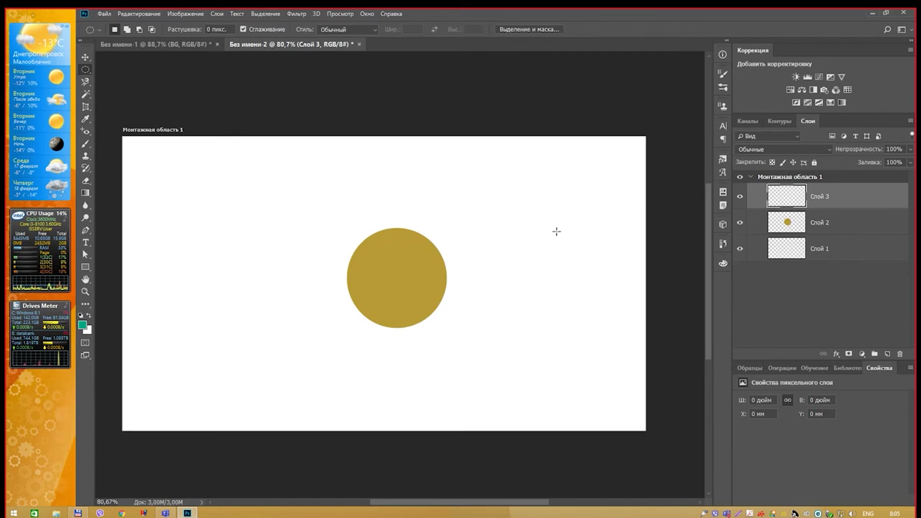
Fill a small circle inside the gold face with black as the first eye.
drag(367, 266, 385, 285)
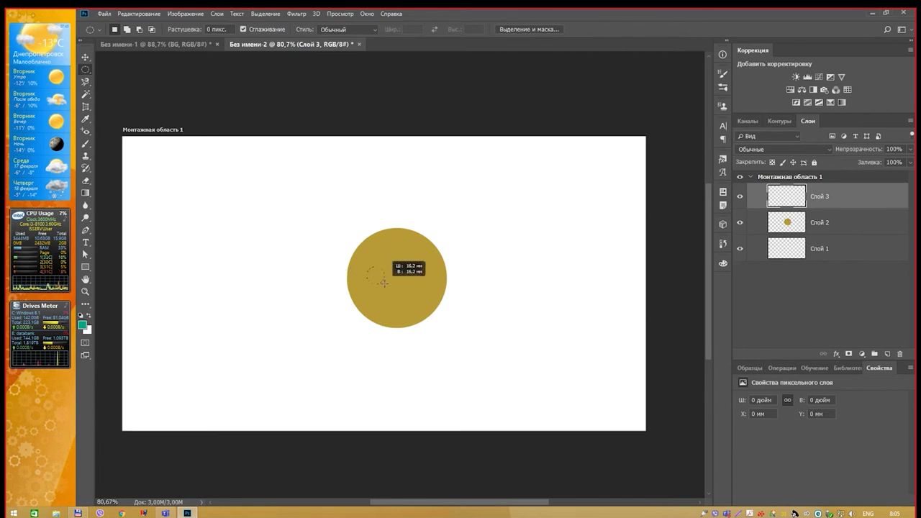
key(shift+F5)
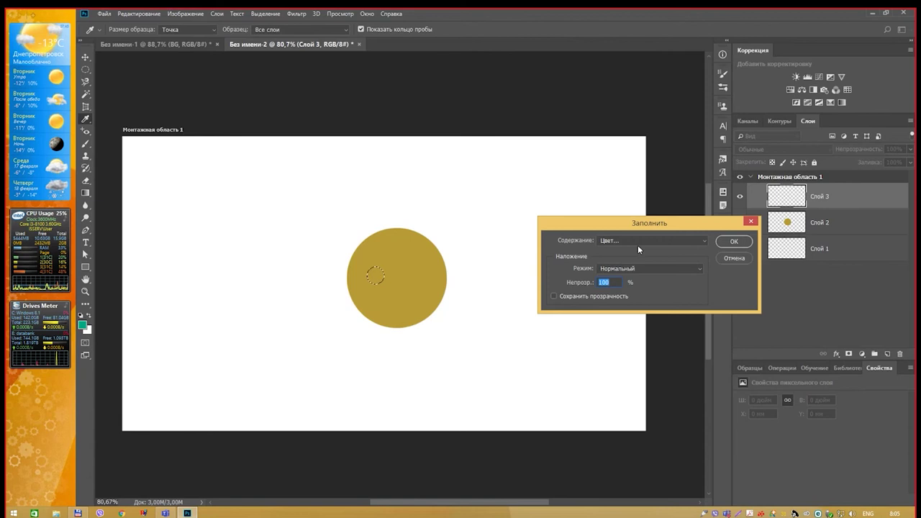
click(637, 241)
click(635, 268)
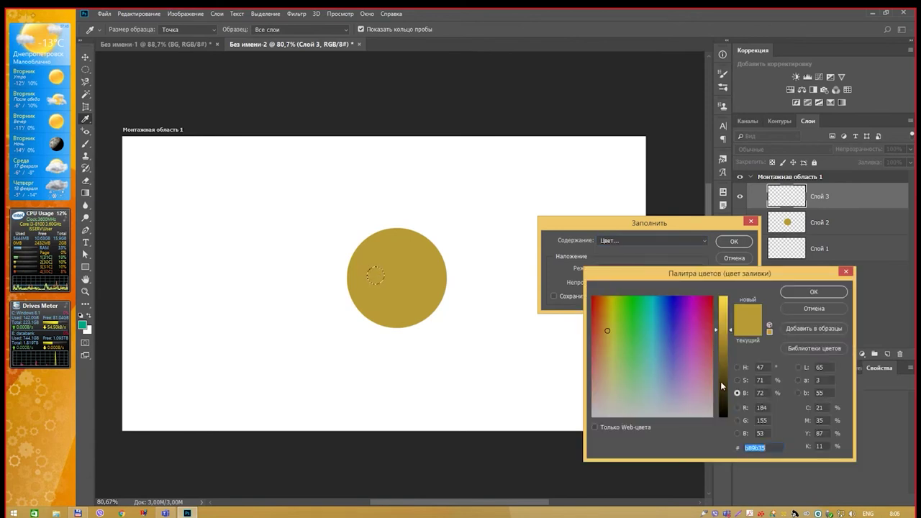
drag(720, 381, 720, 414)
click(795, 292)
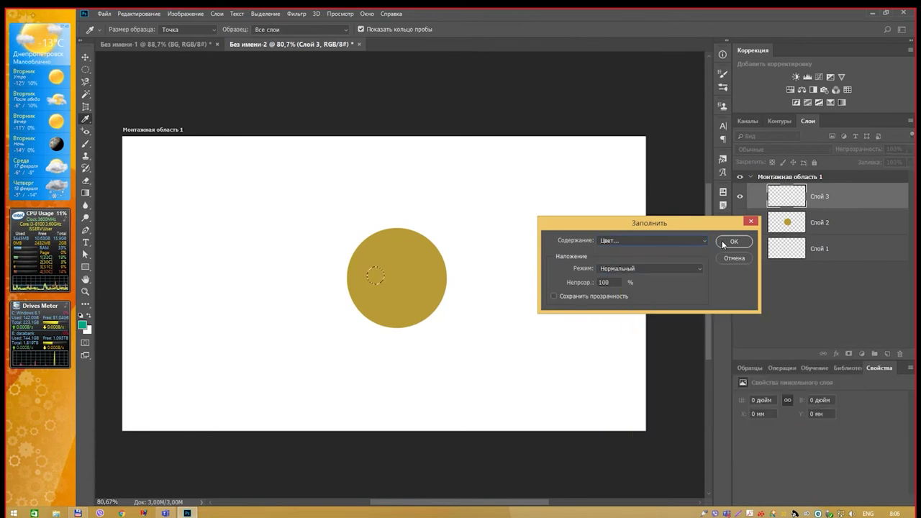
click(732, 242)
key(m)
Deselect and Alt-drag a copy of the black dot to the right as the second eye.
key(ctrl+d)
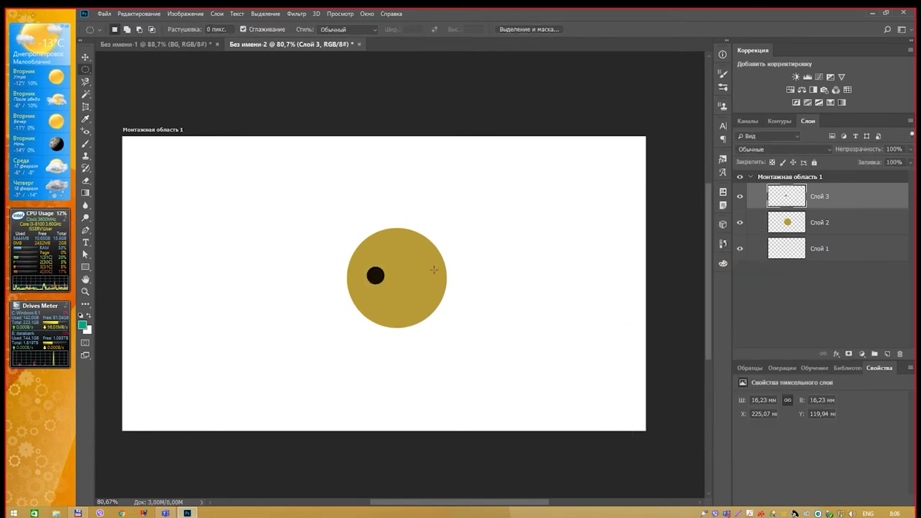
mouse_move(39, 62)
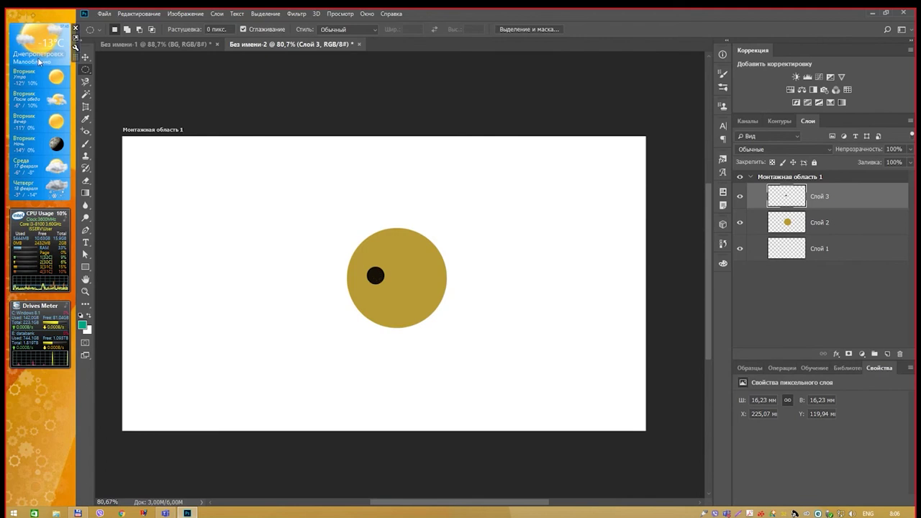
click(85, 57)
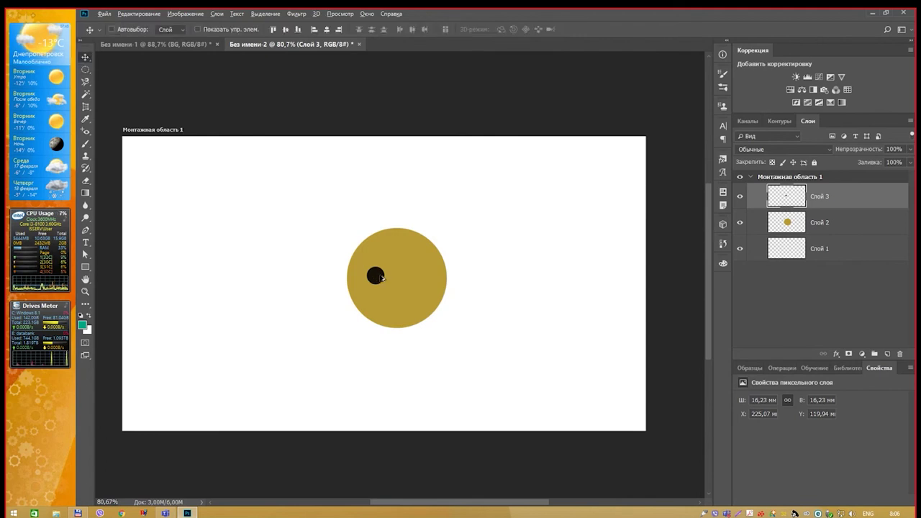
drag(381, 278, 421, 277)
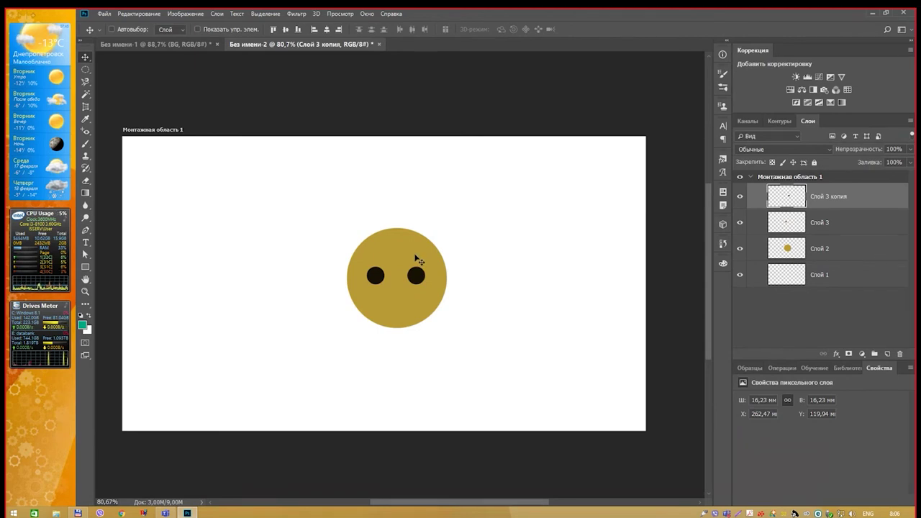
Duplicate the Монтажная область 1 artboard from its Layers panel context menu.
scroll(504, 185, down, 1)
scroll(495, 186, down, 2)
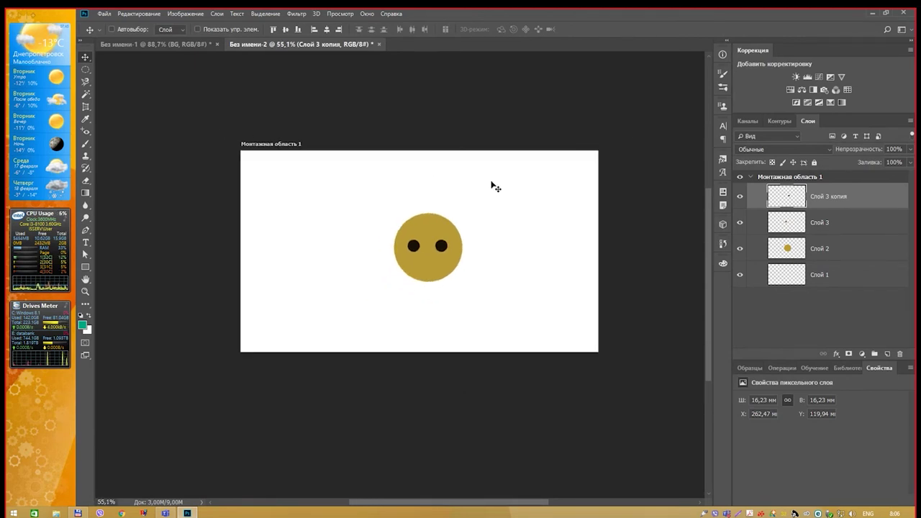
scroll(547, 166, right, 2)
scroll(522, 158, right, 1)
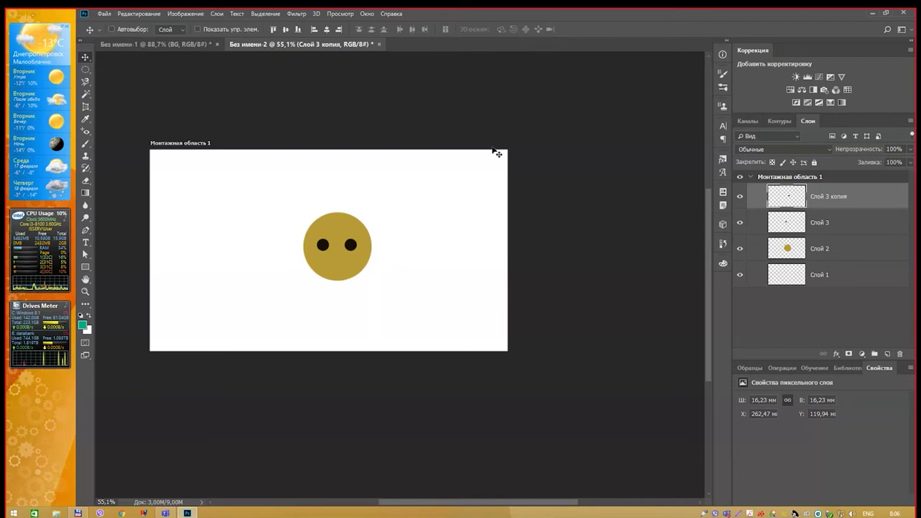
click(804, 180)
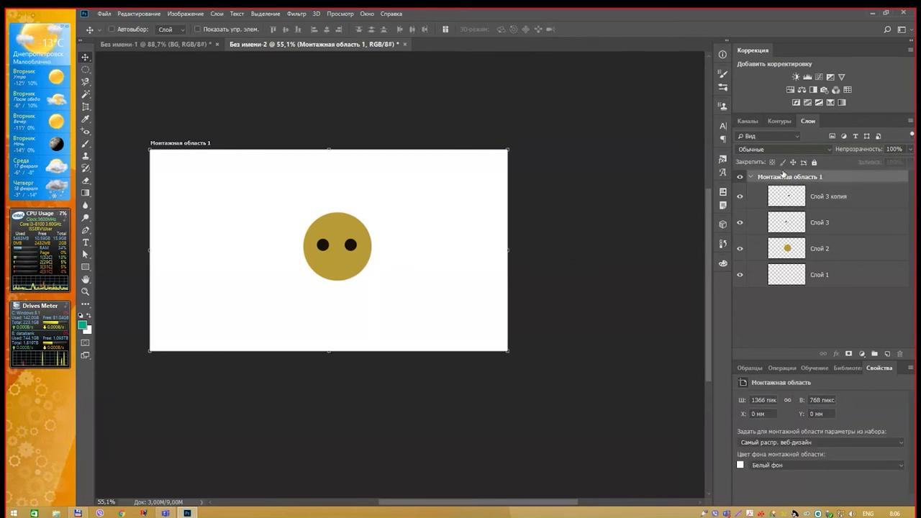
click(823, 192)
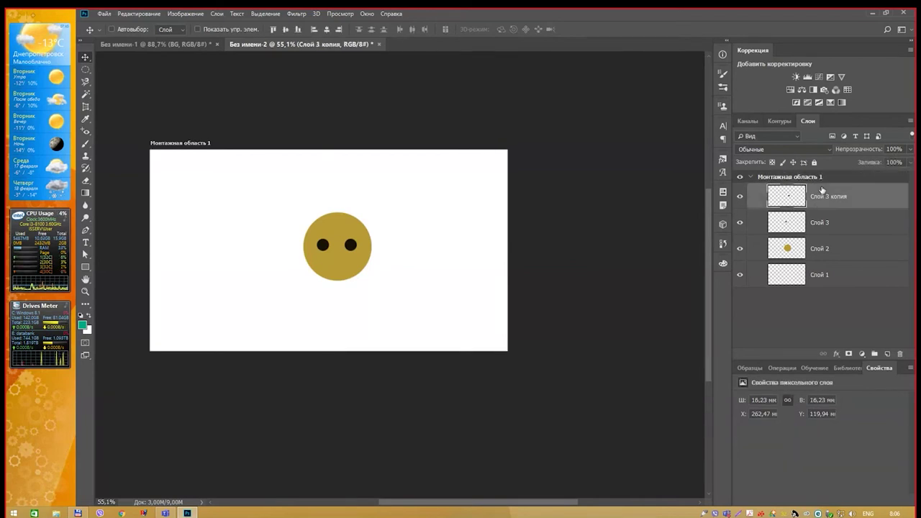
click(820, 179)
right_click(819, 180)
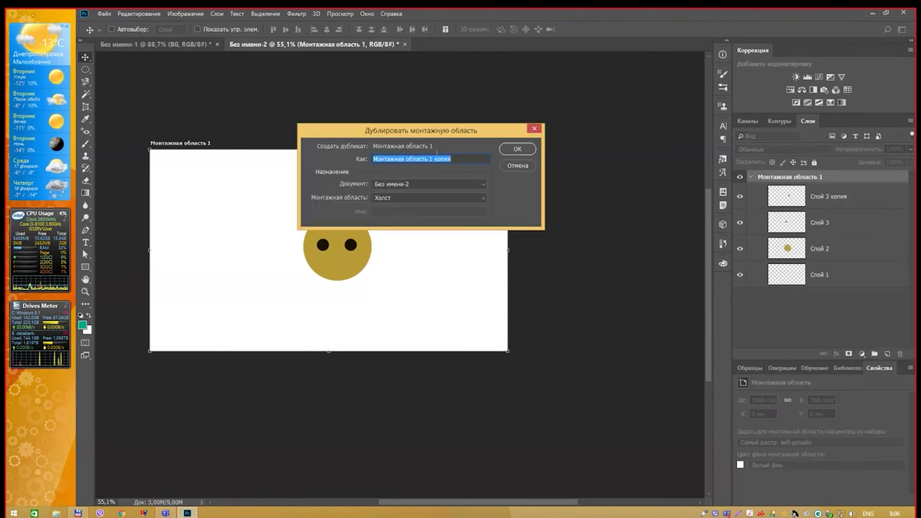
click(519, 149)
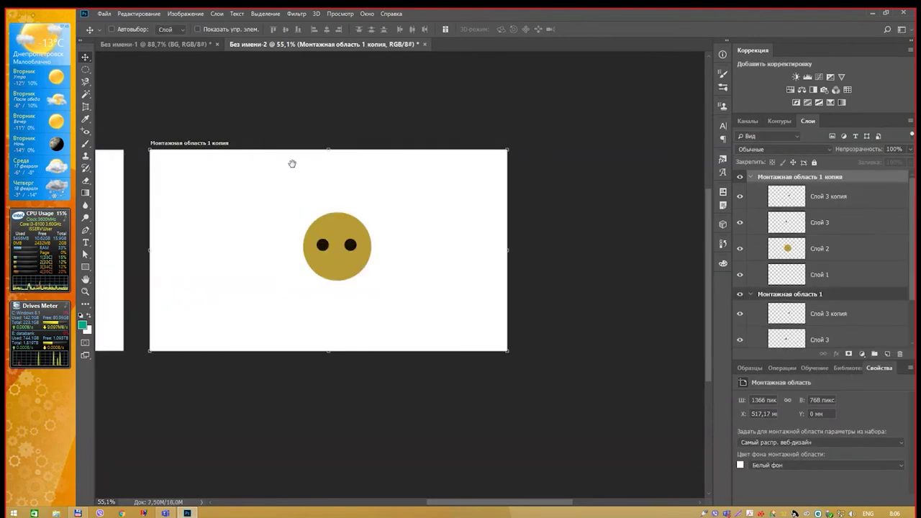
Widen the copied artboard, Монтажная область 1 копия, to 1508 px.
mouse_move(292, 161)
mouse_down()
mouse_move(643, 168)
mouse_move(368, 154)
mouse_move(611, 175)
mouse_move(508, 171)
mouse_up()
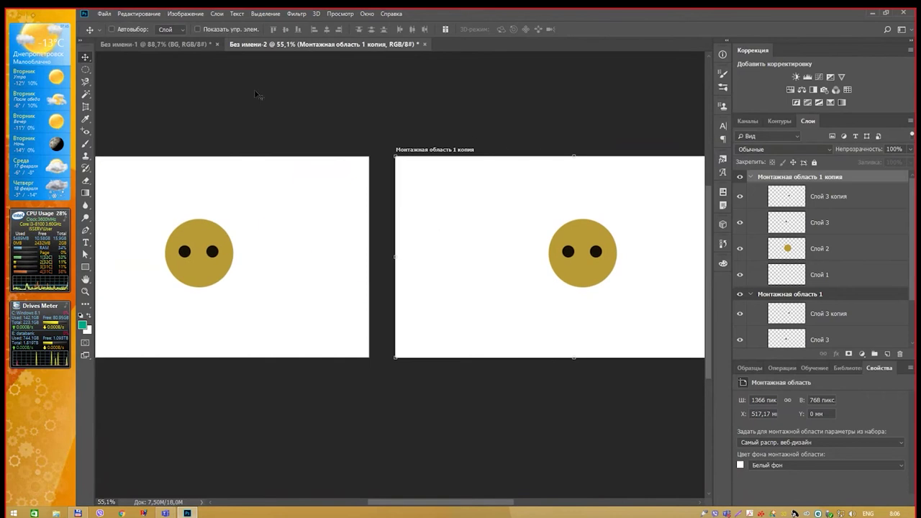
drag(633, 196, 583, 201)
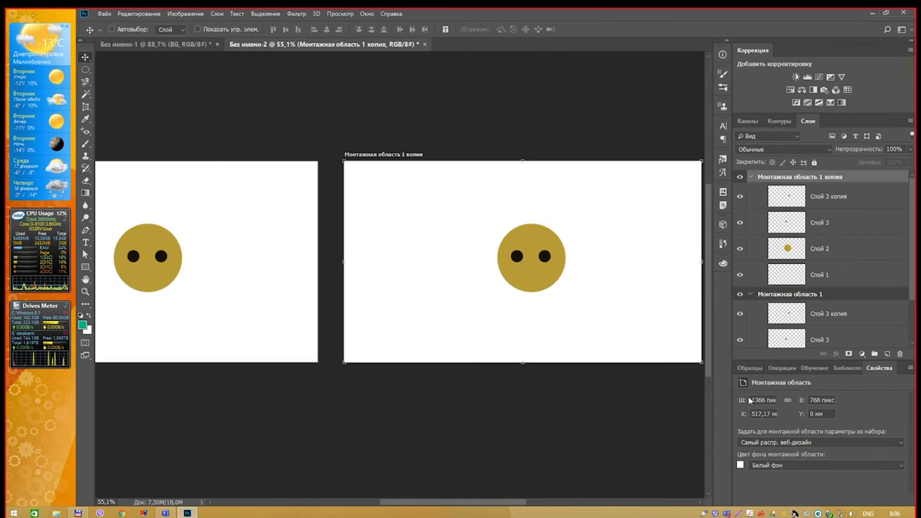
mouse_move(742, 400)
mouse_down()
mouse_move(797, 405)
mouse_move(403, 400)
mouse_move(643, 346)
mouse_up()
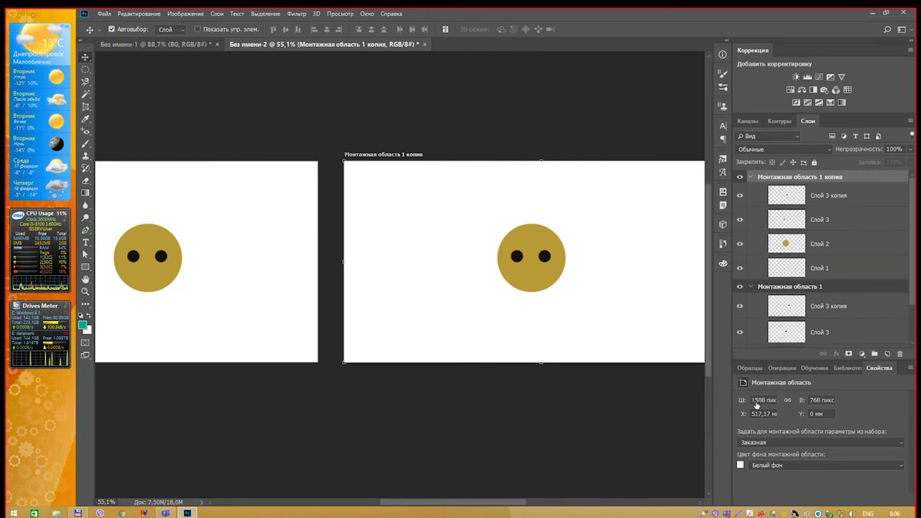
scroll(603, 325, down, 2)
scroll(607, 329, down, 2)
scroll(607, 329, up, 2)
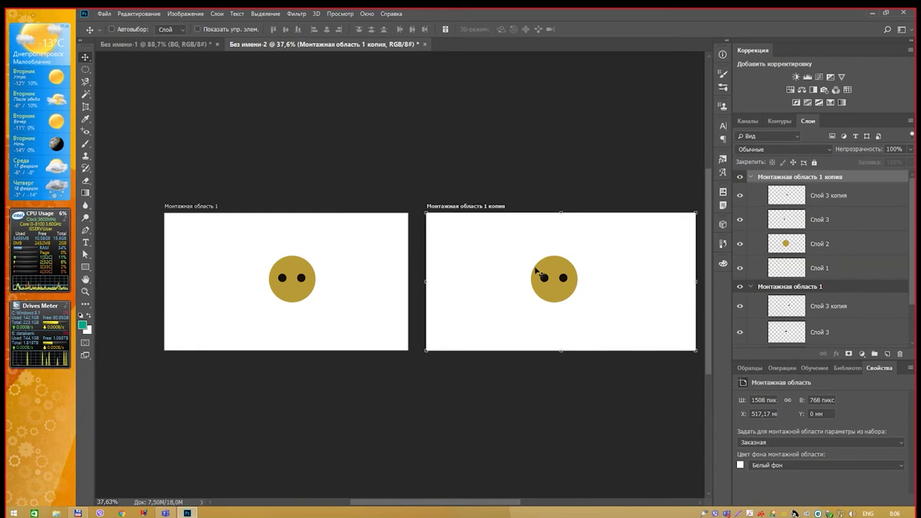
click(823, 212)
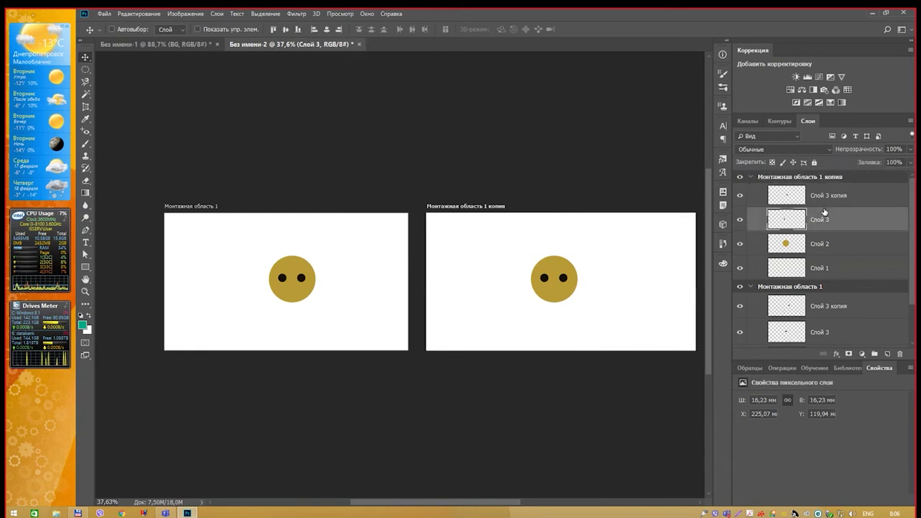
Merge the copied artboard's four layers into one and fit both artboards in view.
click(821, 204)
shift+click(825, 268)
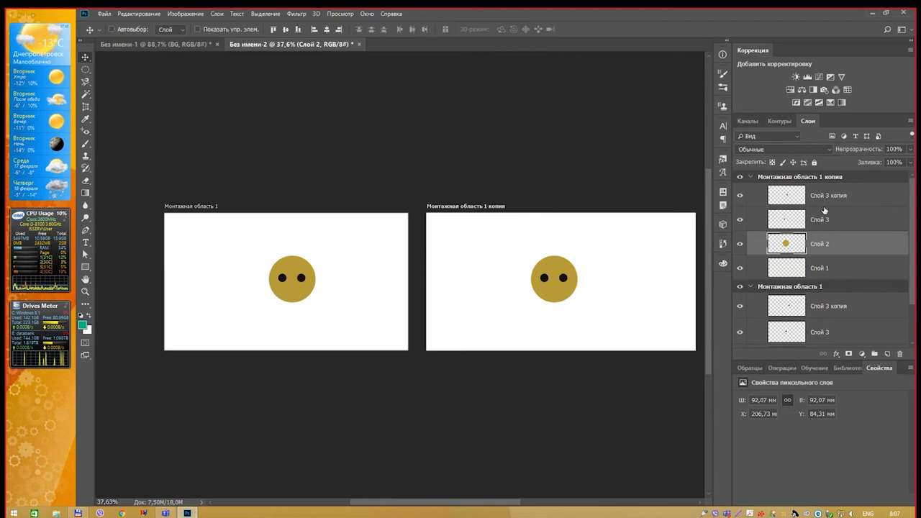
key(ctrl+e)
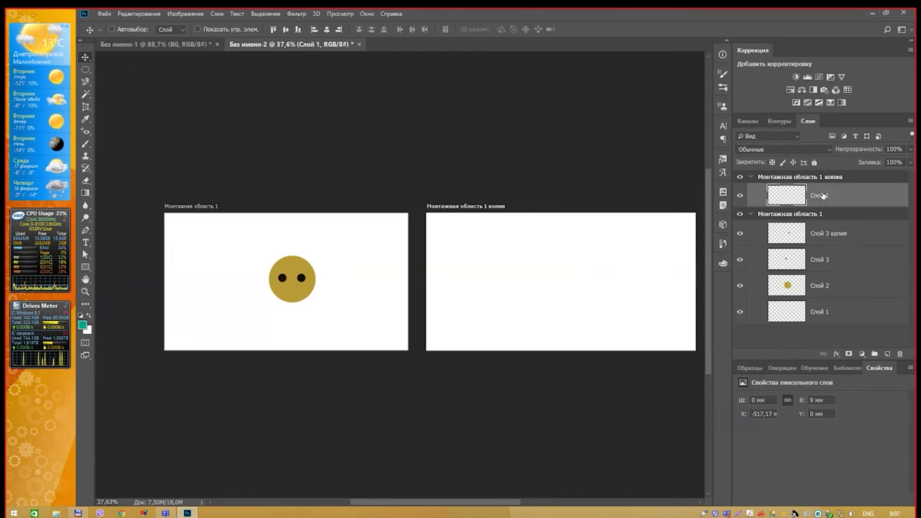
key(ctrl+0)
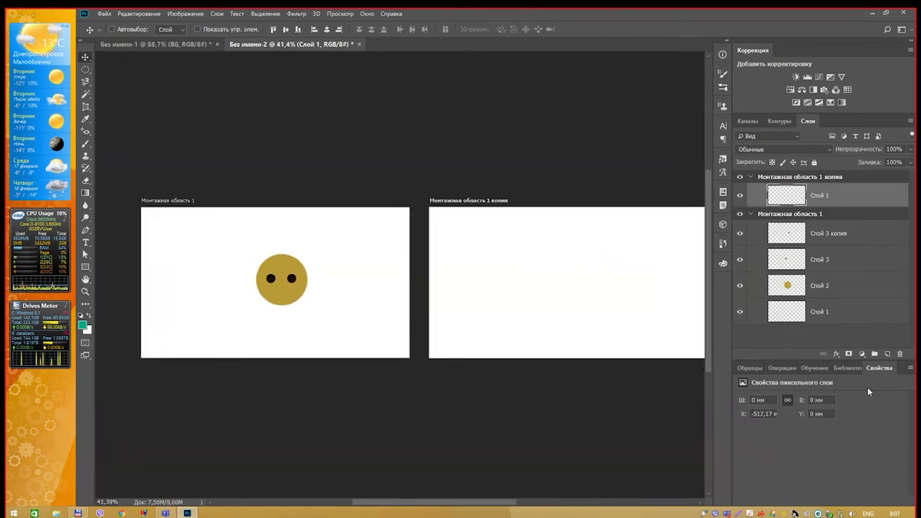
Add layers Слой 4 and Слой 5 and scribble green brush strokes on the copy.
click(887, 354)
click(888, 354)
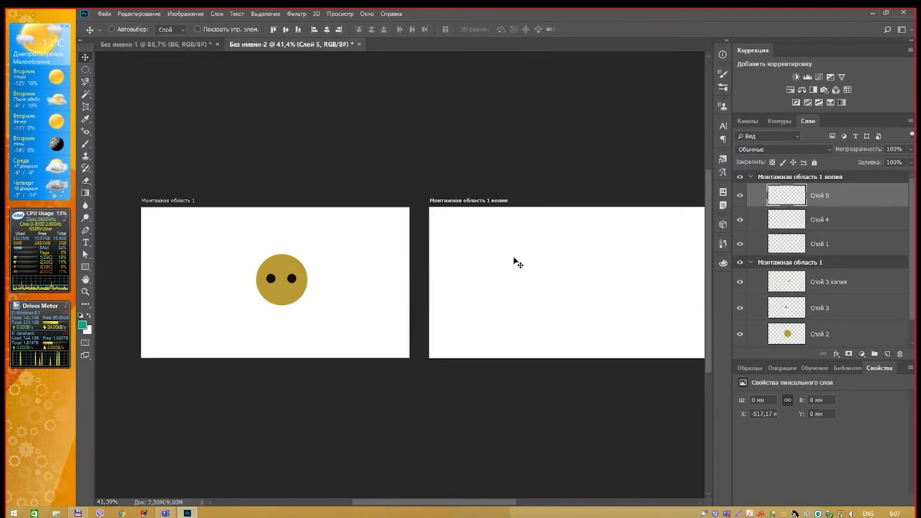
key(b)
drag(510, 272, 620, 291)
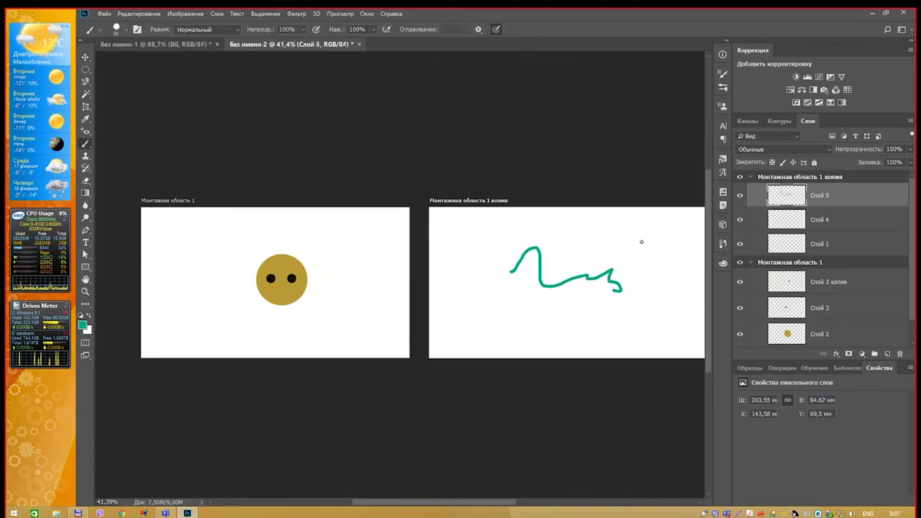
drag(644, 241, 633, 271)
click(764, 222)
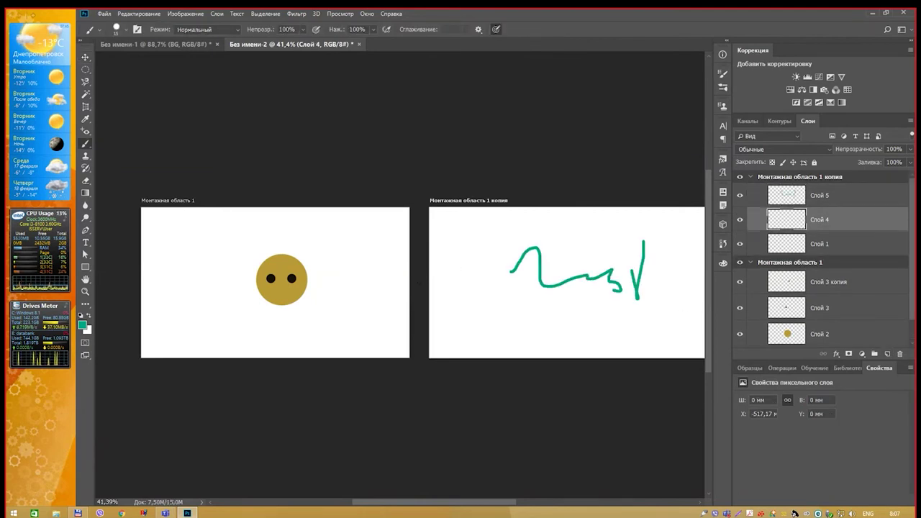
drag(462, 277, 467, 307)
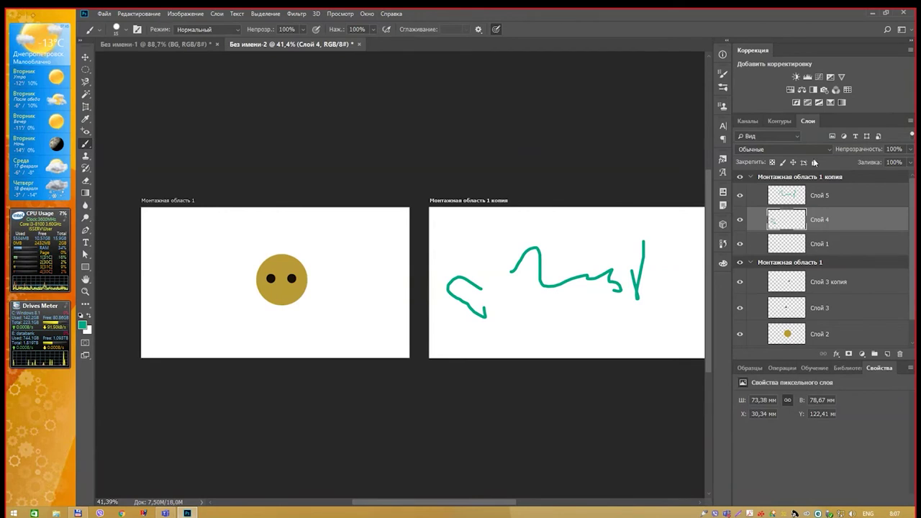
click(218, 13)
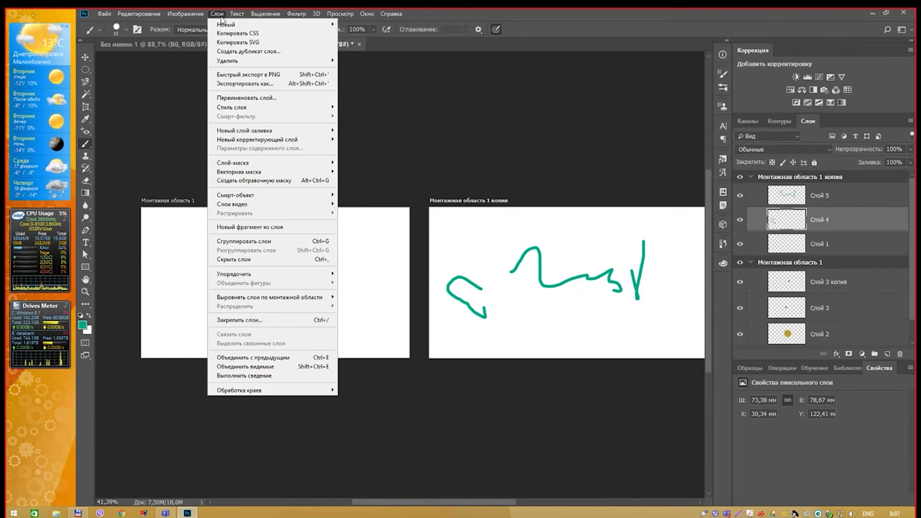
mouse_move(237, 24)
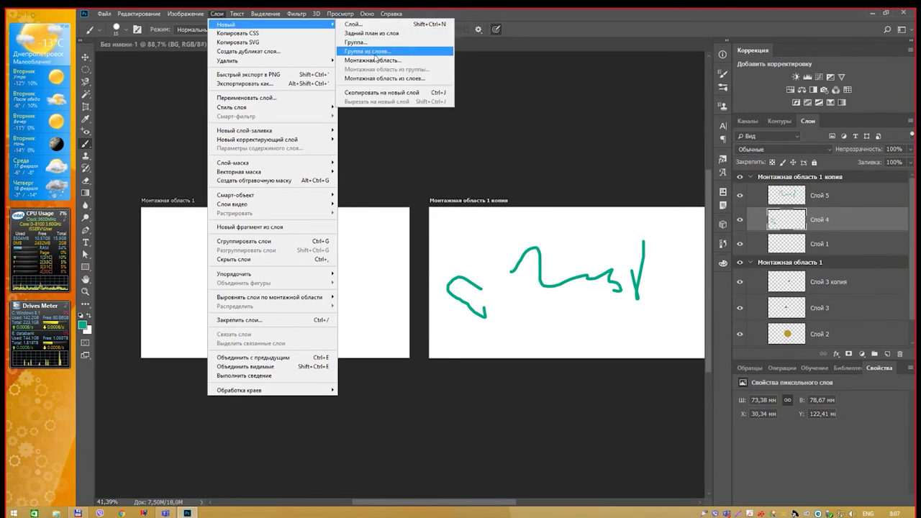
click(373, 60)
drag(485, 135, 516, 126)
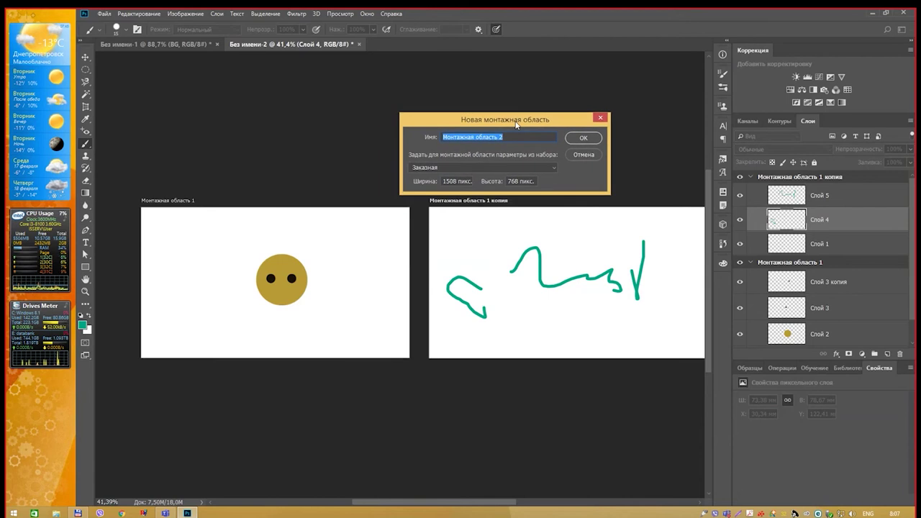
click(583, 139)
scroll(583, 137, down, 5)
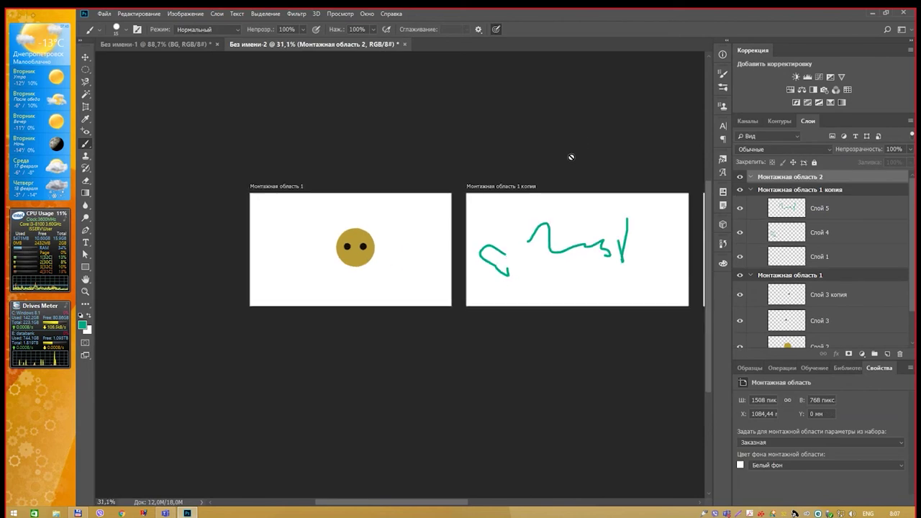
drag(577, 207, 274, 318)
key(v)
scroll(278, 295, up, 3)
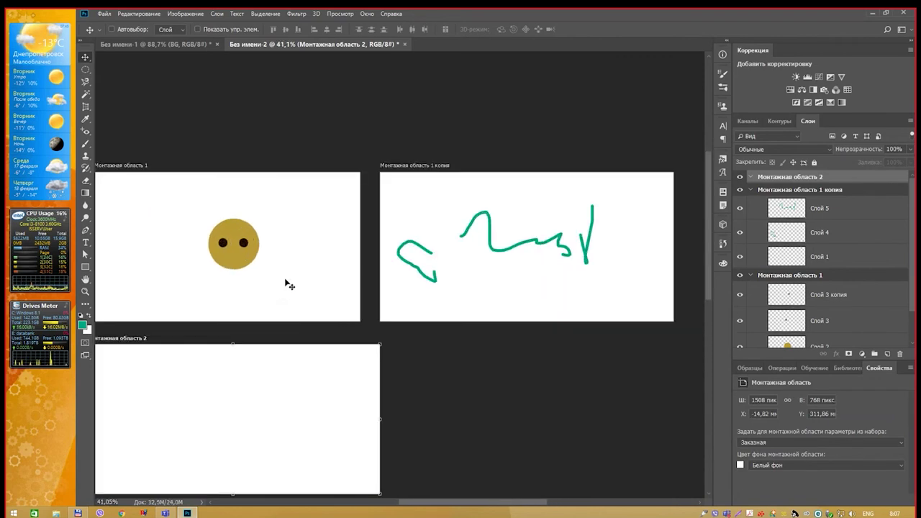
drag(288, 284, 337, 237)
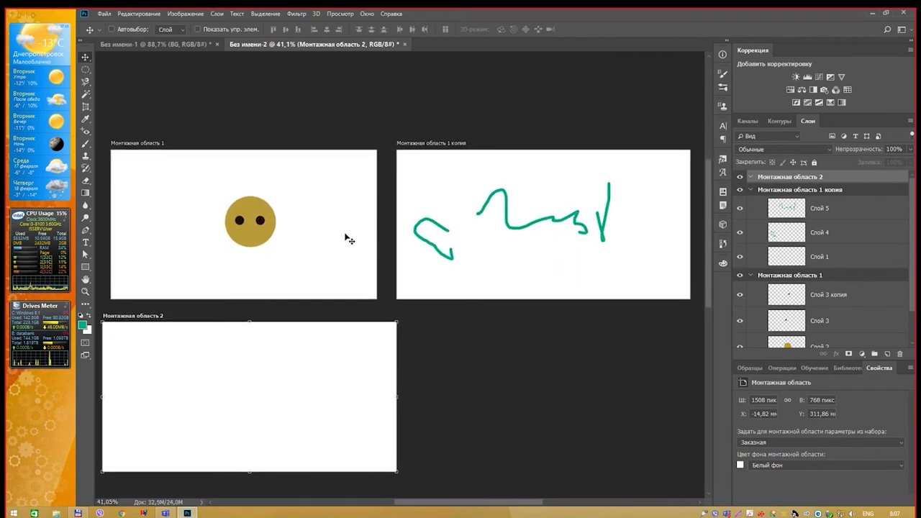
mouse_move(431, 341)
mouse_down()
mouse_move(448, 315)
mouse_move(518, 282)
mouse_move(508, 278)
mouse_up()
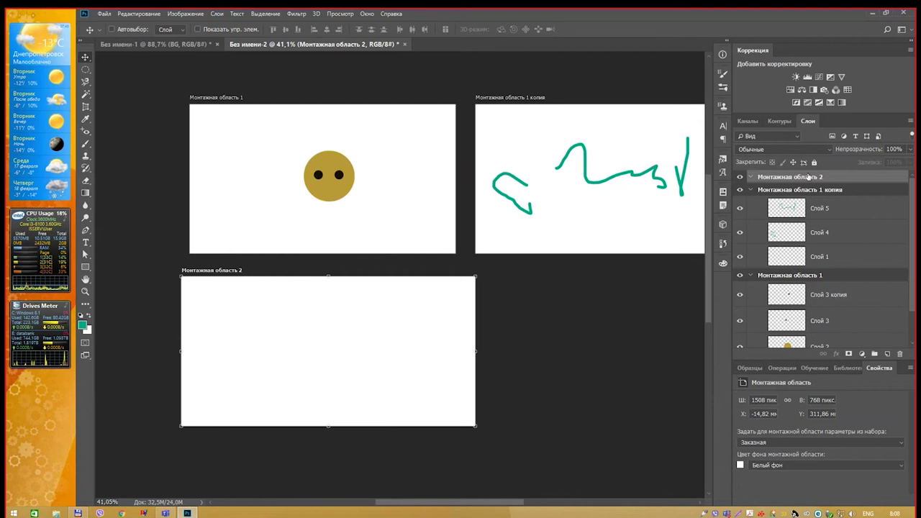
key(Delete)
mouse_move(520, 152)
mouse_down()
mouse_move(478, 195)
mouse_move(457, 197)
mouse_up()
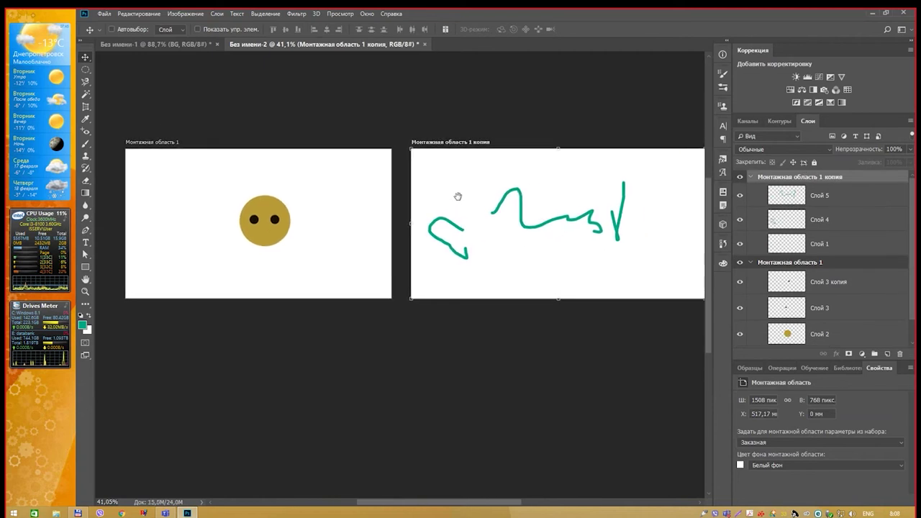
Draw artboards 4 and 5 with the Artboard tool, then select artboards 2–5 together.
right_click(86, 57)
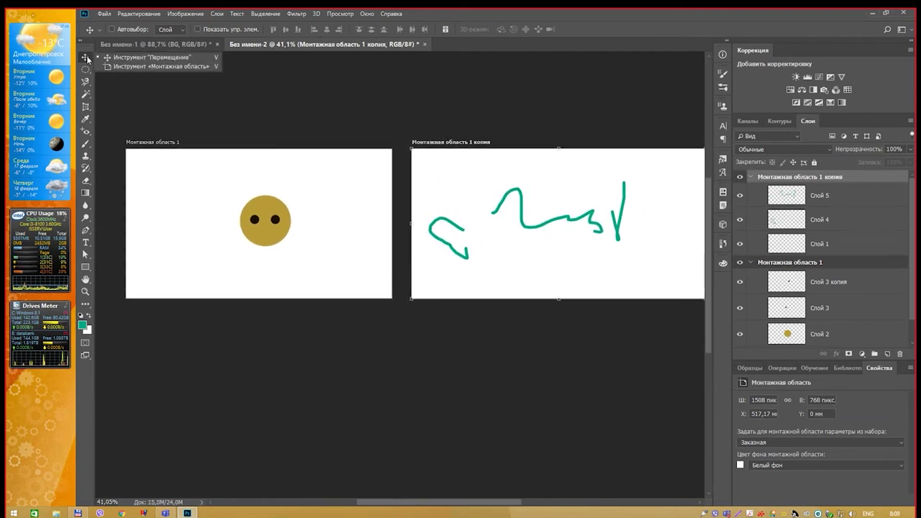
click(124, 66)
mouse_move(138, 324)
mouse_down()
mouse_move(310, 451)
mouse_move(347, 465)
mouse_up()
mouse_move(411, 324)
mouse_down()
mouse_move(503, 416)
mouse_move(655, 465)
mouse_up()
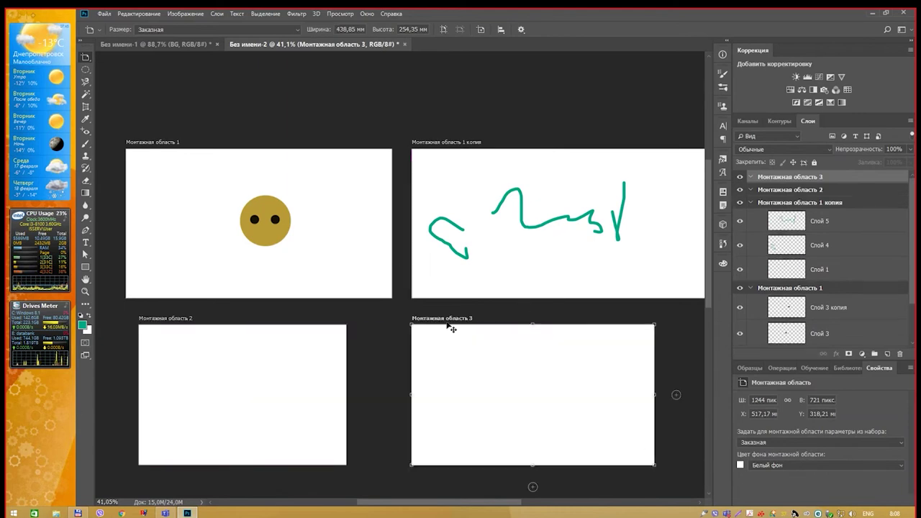
mouse_move(644, 344)
mouse_down()
mouse_move(502, 290)
mouse_move(484, 299)
mouse_up()
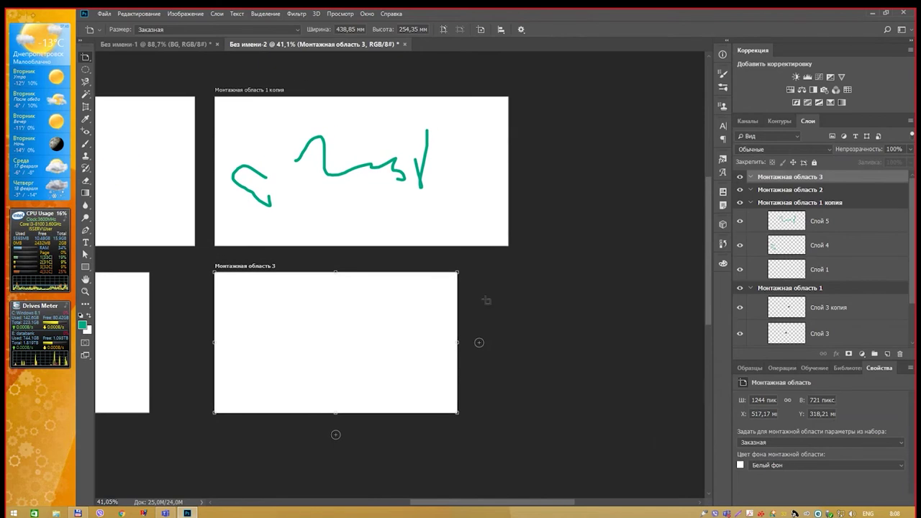
click(479, 342)
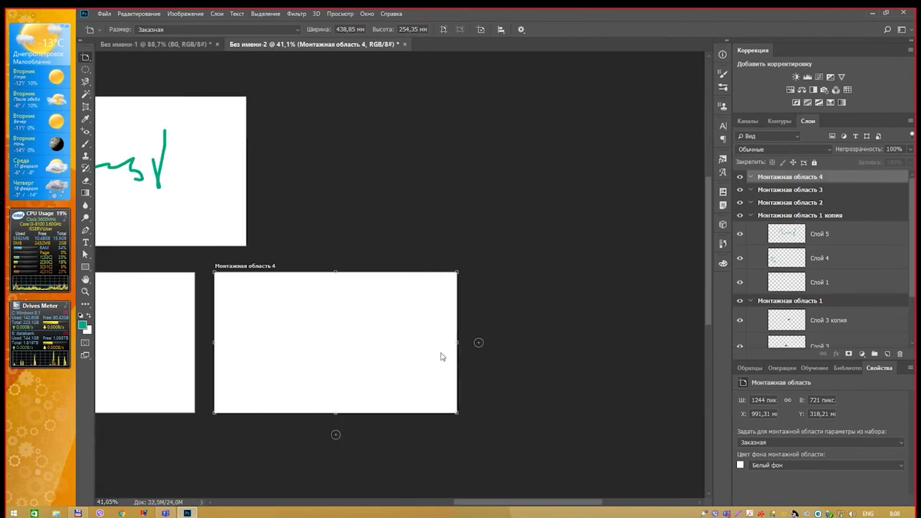
click(435, 322)
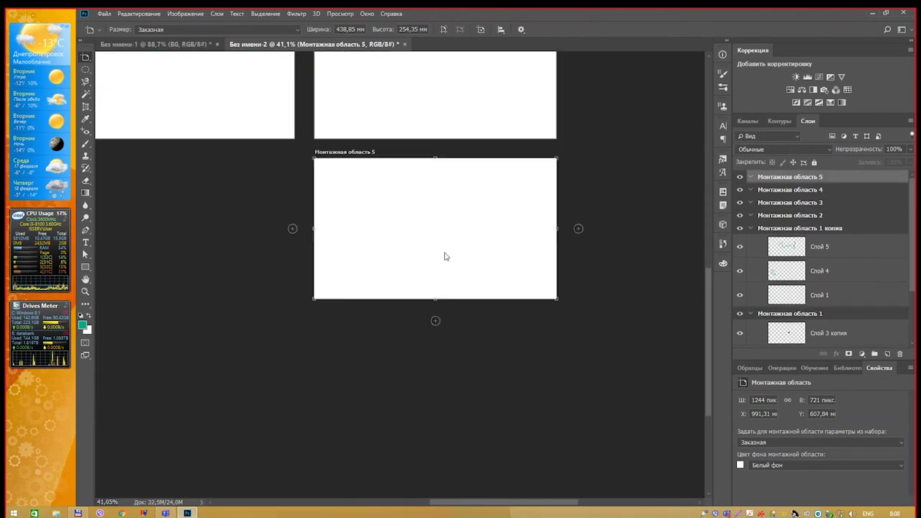
drag(586, 160, 626, 312)
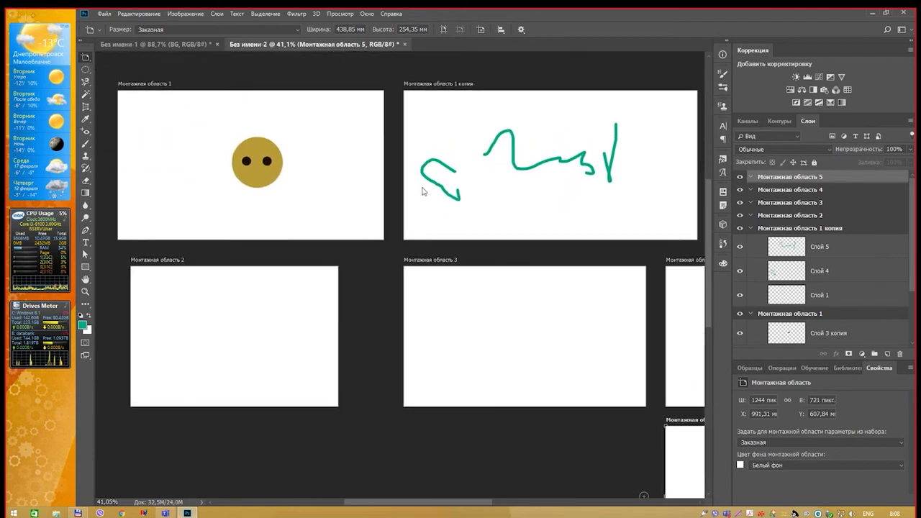
shift+click(820, 216)
Delete the blank artboards and the Монтажная область 1 копия artboard.
key(Delete)
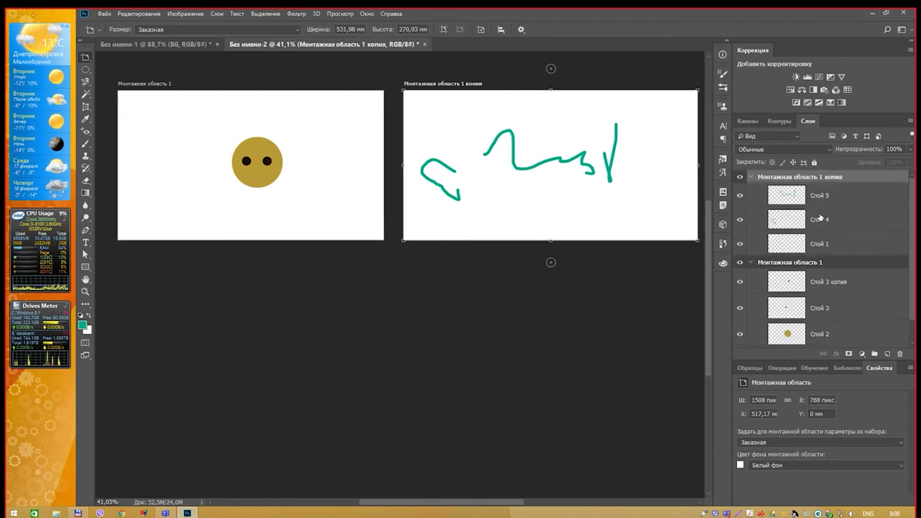
scroll(501, 151, up, 3)
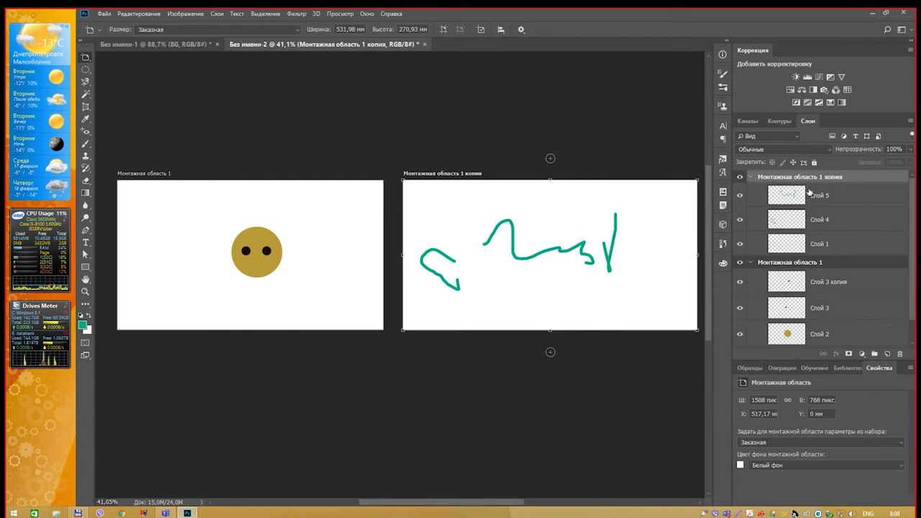
key(Delete)
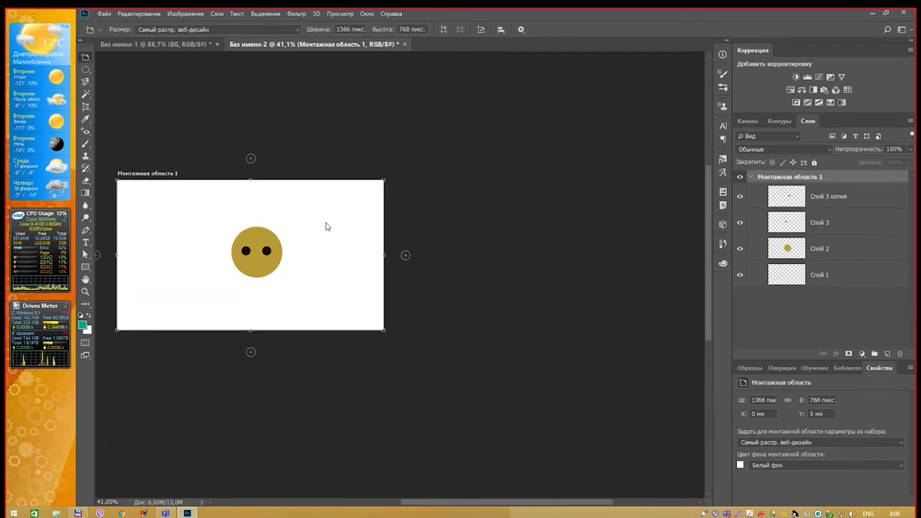
Zoom in on the face artboard and add a new empty top layer, Слой 4.
key(ctrl+0)
scroll(375, 229, up, 5)
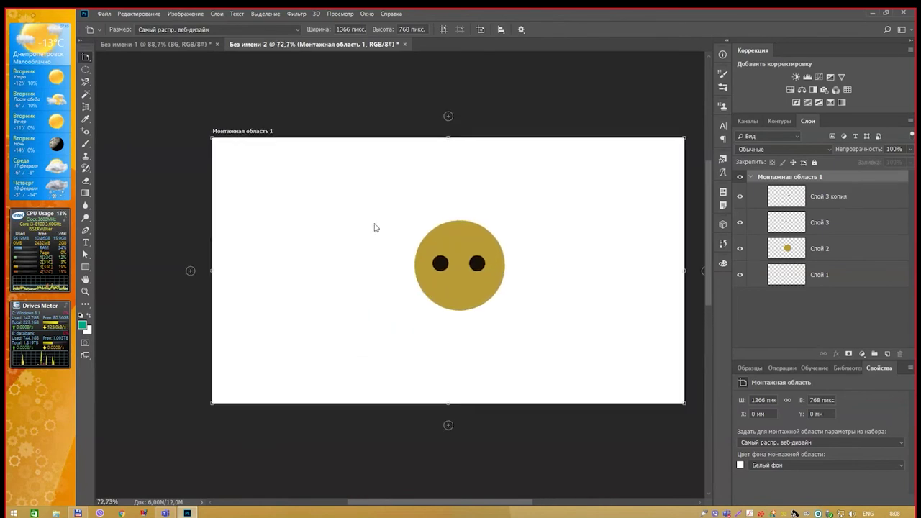
scroll(437, 192, up, 1)
drag(437, 192, 430, 183)
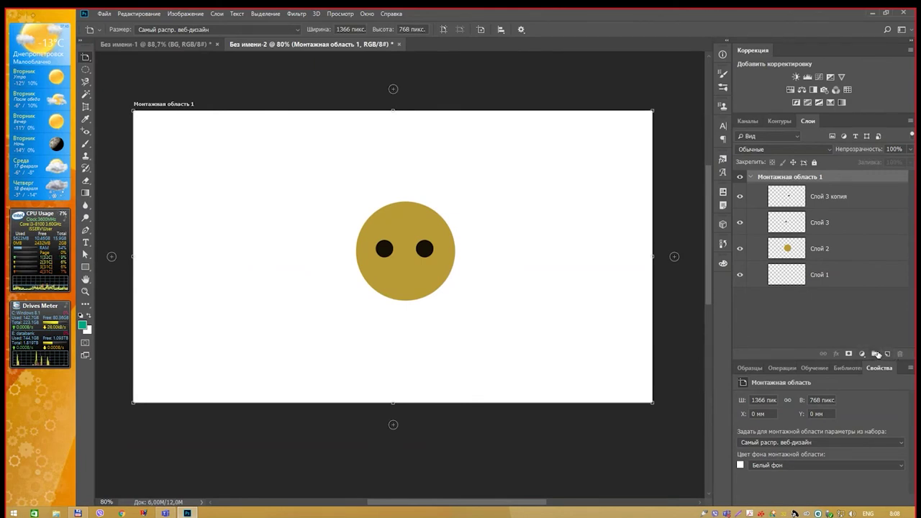
key(v)
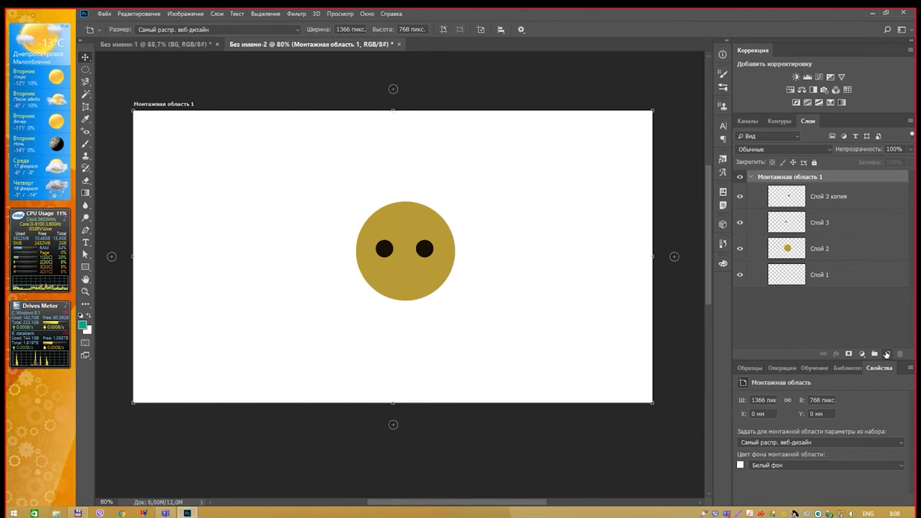
click(886, 354)
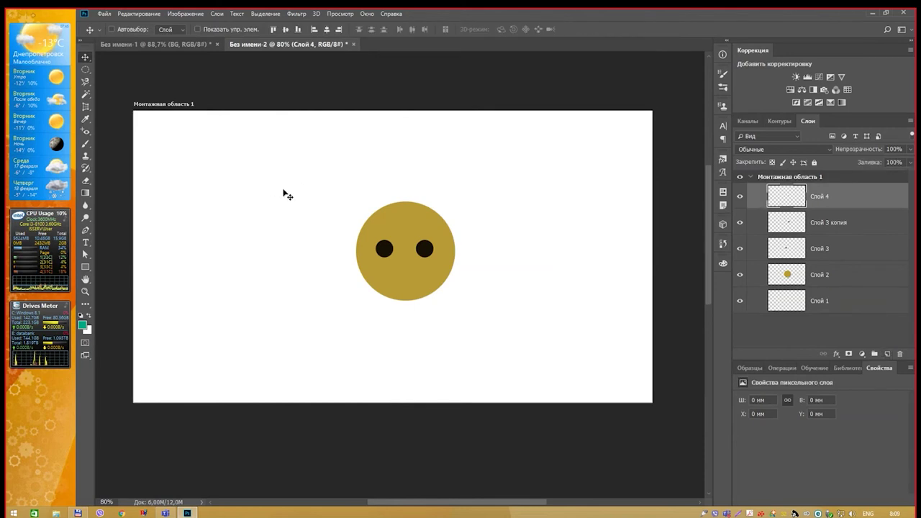
Paint a pink smile on the yellow face with the brush.
key(b)
right_click(464, 286)
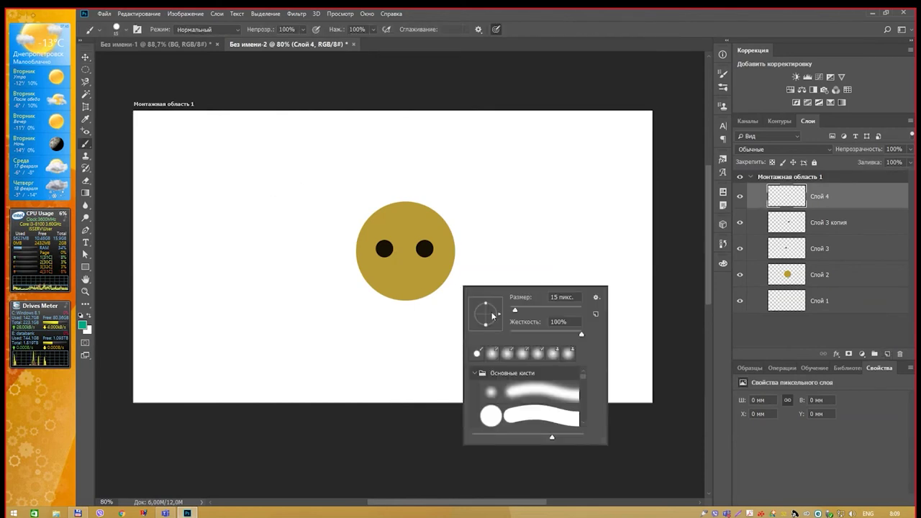
click(722, 263)
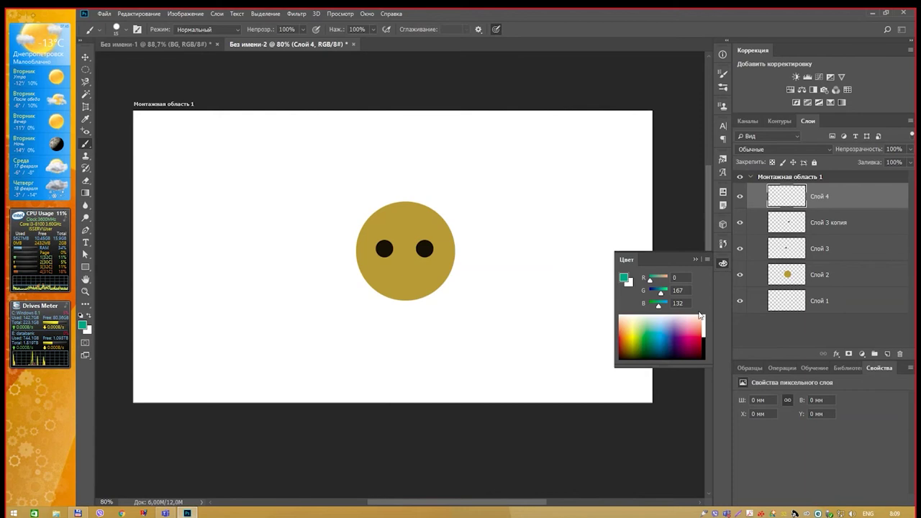
click(687, 331)
click(692, 325)
click(696, 323)
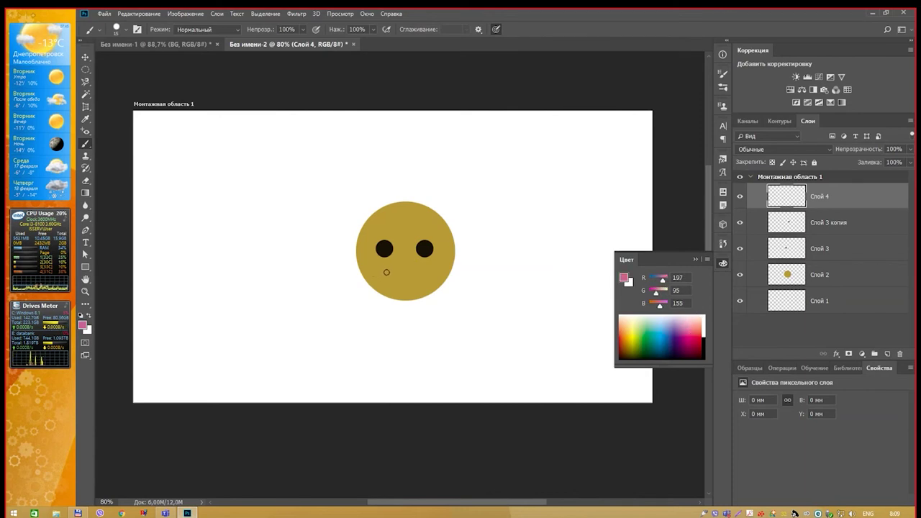
drag(387, 271, 430, 267)
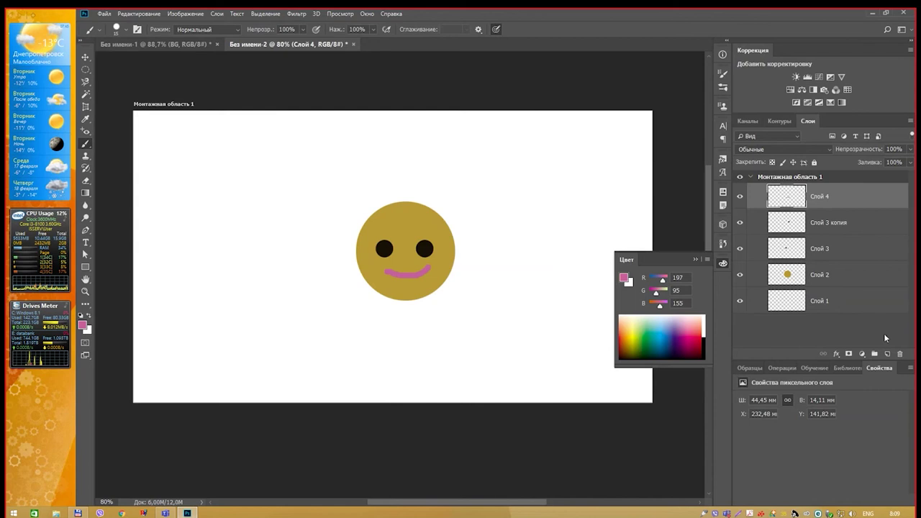
On a new layer, paint spiky purple hair strands across the top and left of the head.
click(886, 354)
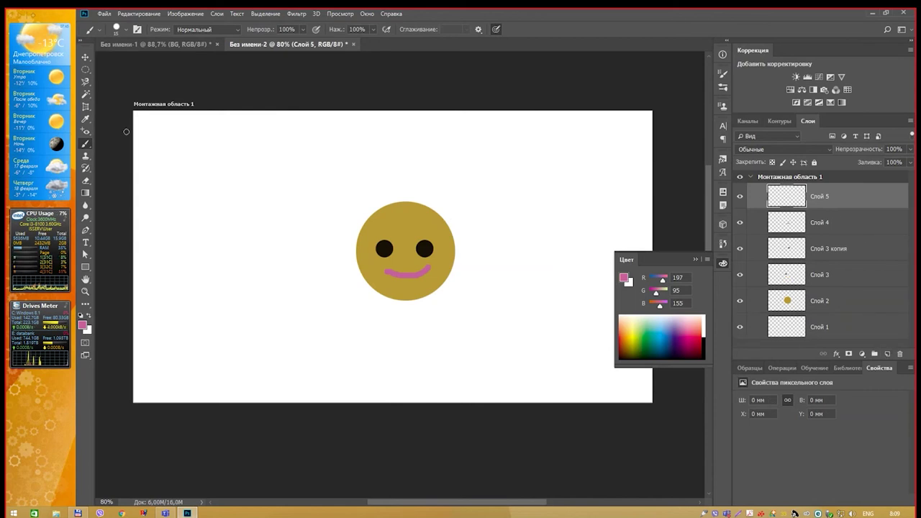
click(692, 337)
click(682, 336)
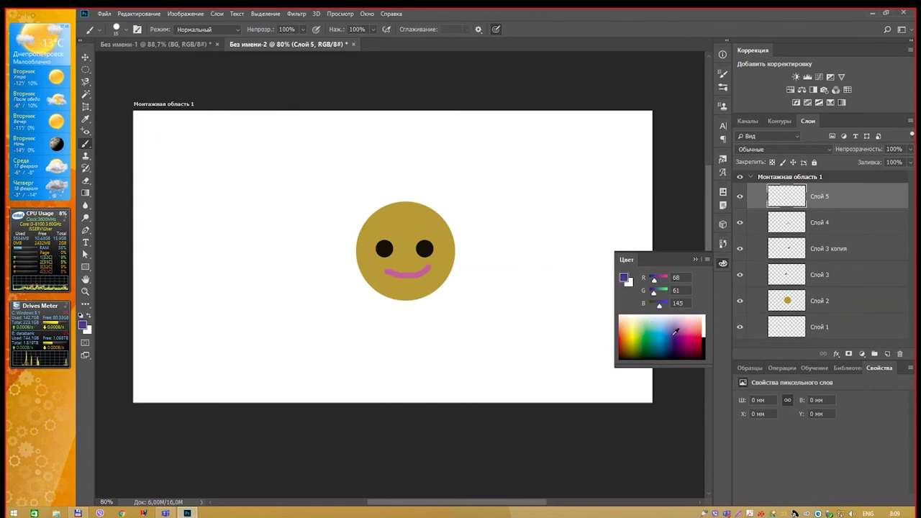
mouse_move(438, 221)
mouse_down()
mouse_move(469, 179)
mouse_move(418, 162)
mouse_up()
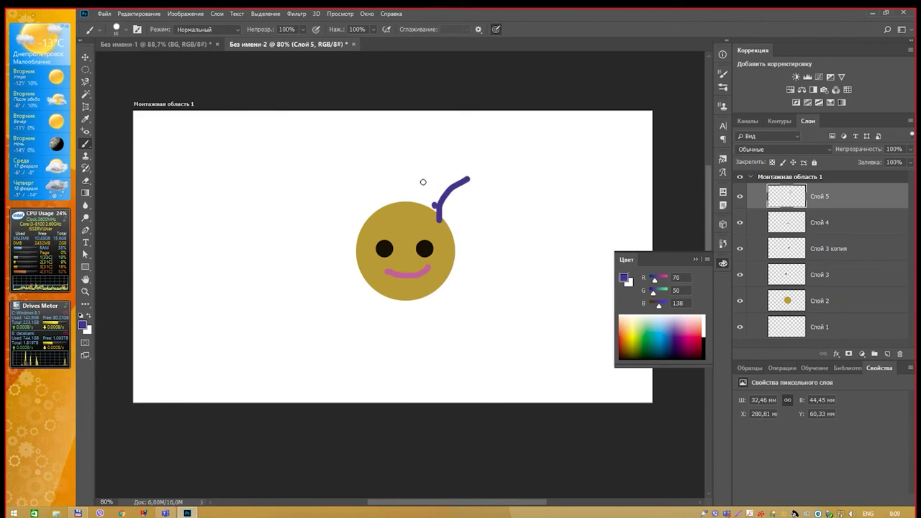
mouse_move(413, 205)
mouse_down()
mouse_move(395, 170)
mouse_move(372, 177)
mouse_up()
mouse_move(378, 204)
mouse_down()
mouse_move(349, 184)
mouse_move(333, 193)
mouse_up()
mouse_move(356, 215)
mouse_down()
mouse_move(314, 216)
mouse_move(355, 240)
mouse_up()
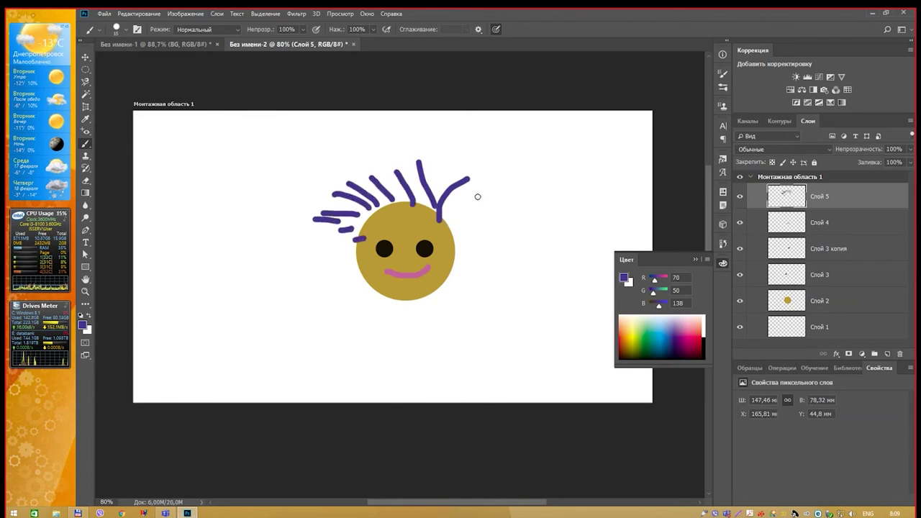
Close the Color panel and select Слой 3 in the Layers panel.
click(695, 259)
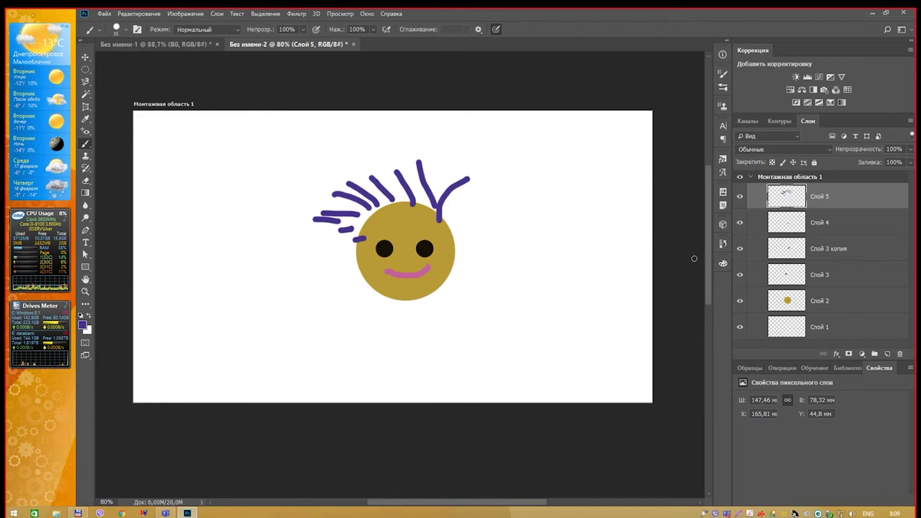
click(811, 283)
scroll(811, 282, down, 1)
scroll(810, 280, up, 1)
Look through Слой 3's layer options and blending options without changes, then bring up the Layer menu.
scroll(806, 278, up, 1)
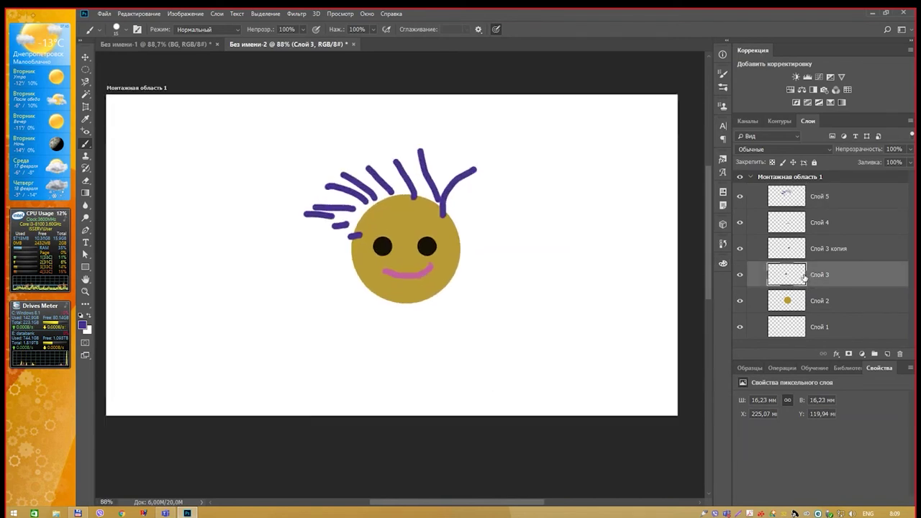
right_click(831, 274)
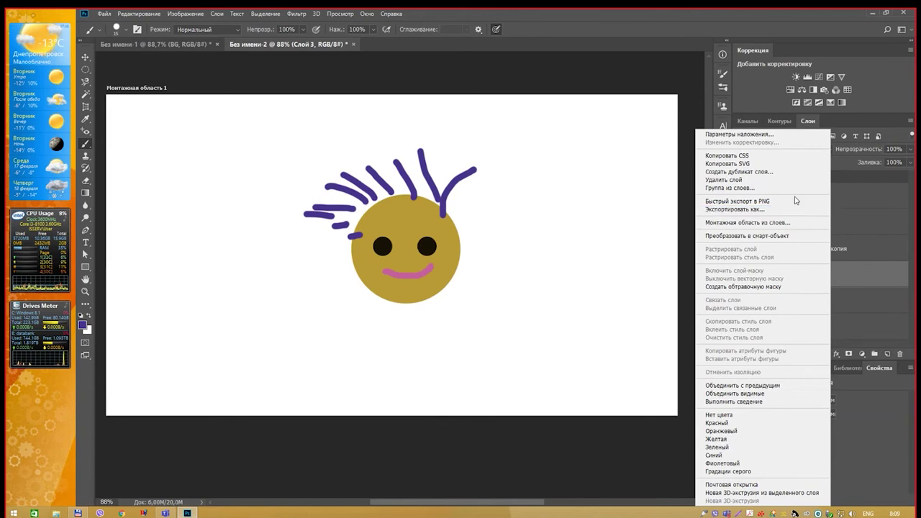
click(768, 135)
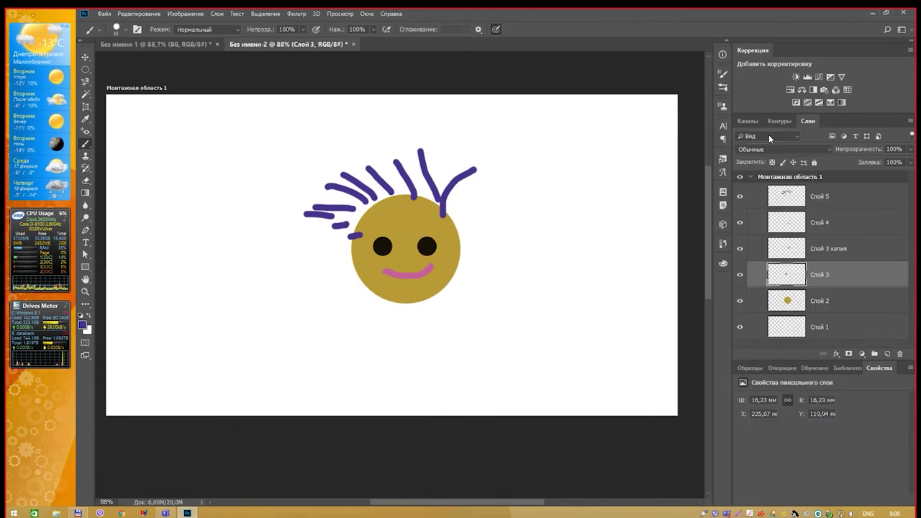
click(849, 270)
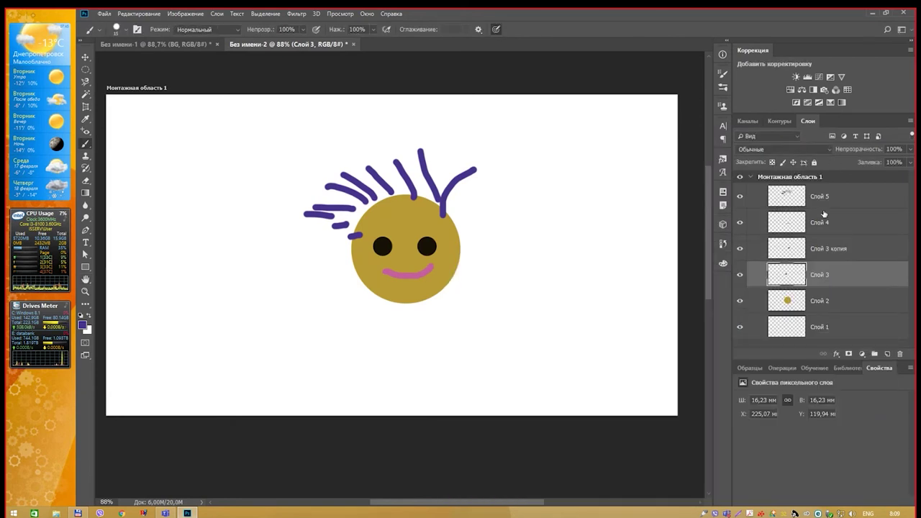
right_click(842, 273)
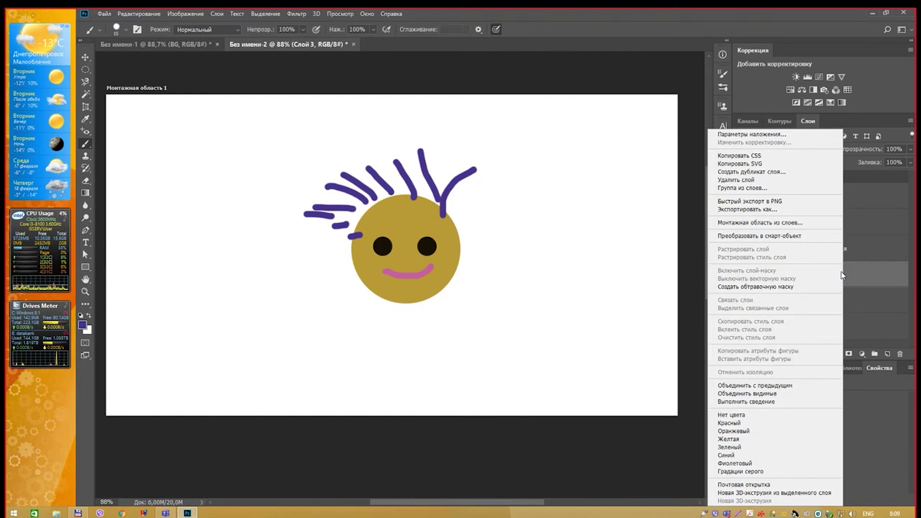
click(842, 276)
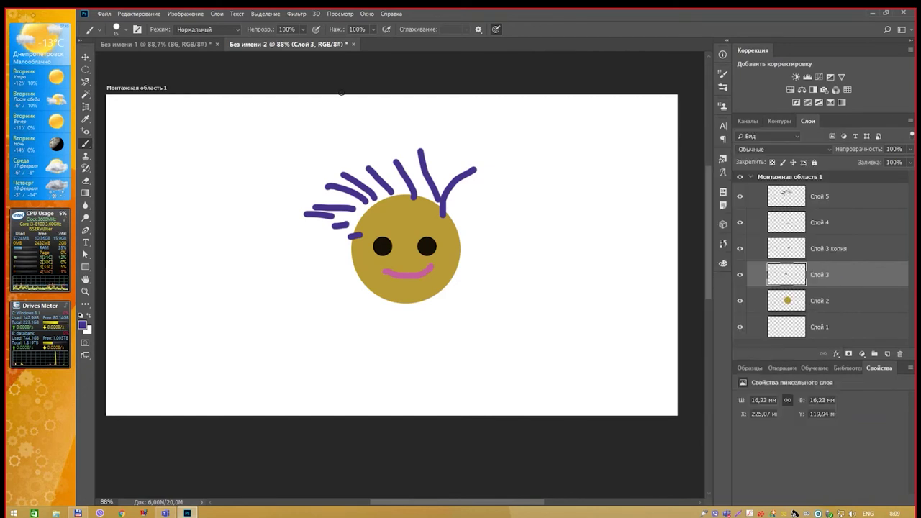
click(216, 14)
mouse_move(270, 24)
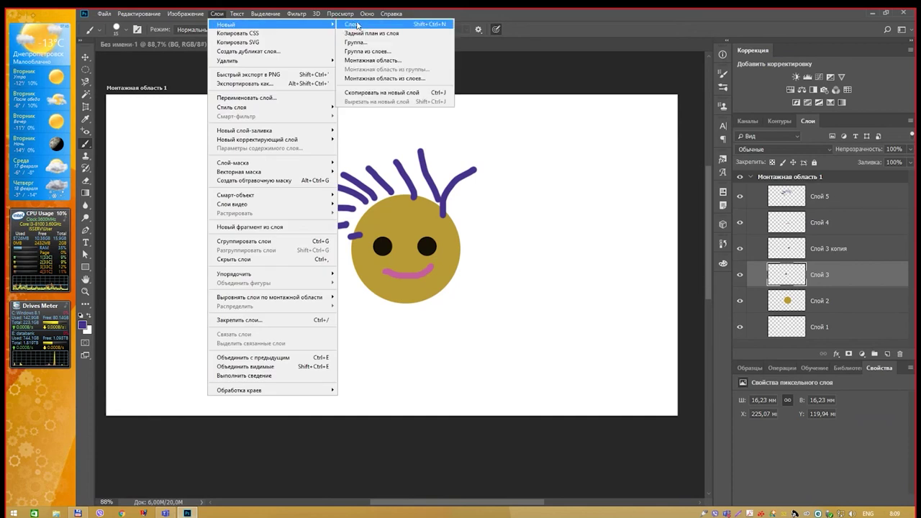
Create Слой 6 with Normal mode, 100% opacity and a Yellow colour label.
click(358, 25)
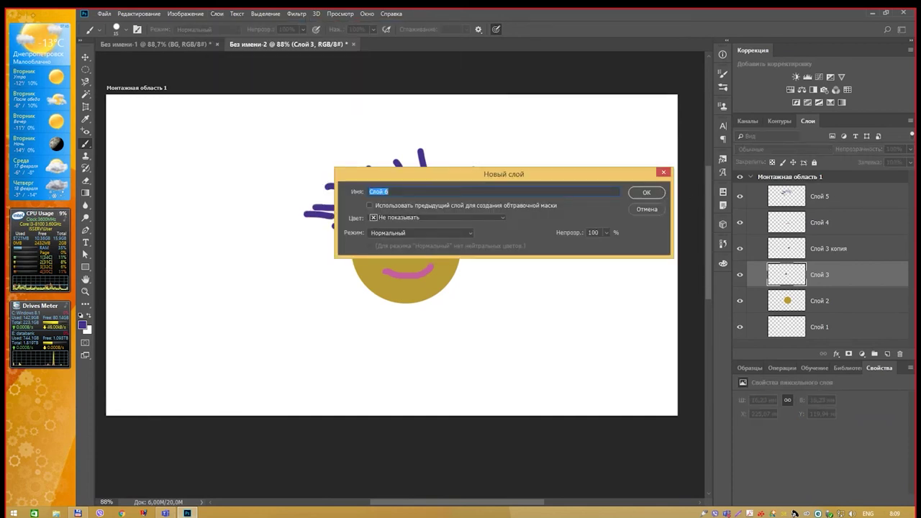
drag(605, 177, 693, 313)
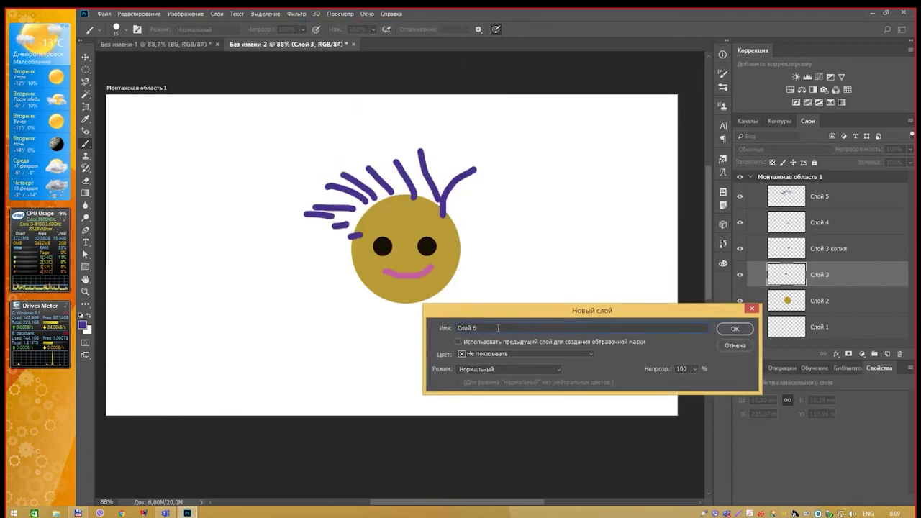
drag(495, 329, 455, 329)
click(572, 353)
click(544, 398)
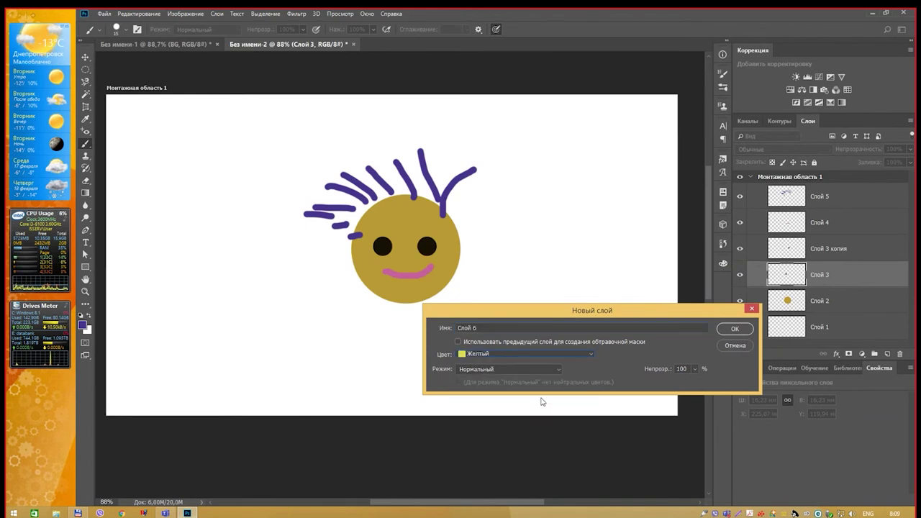
click(553, 372)
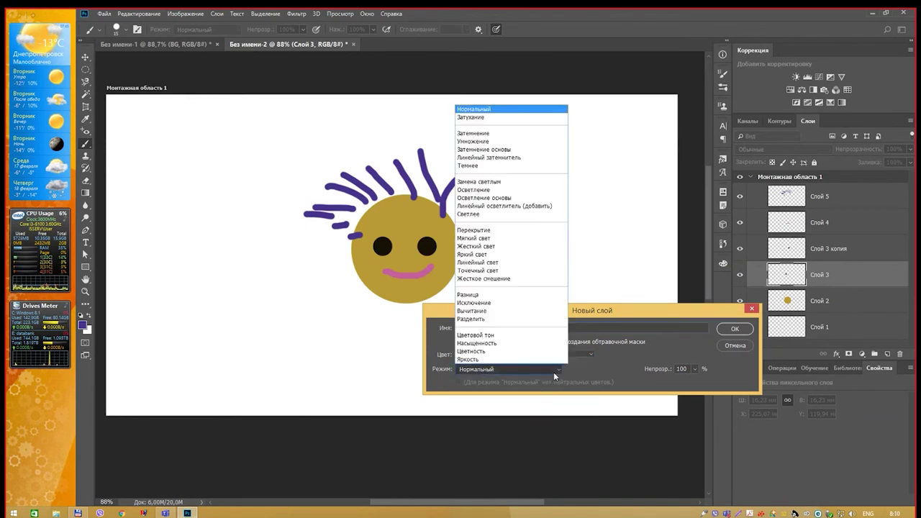
click(553, 372)
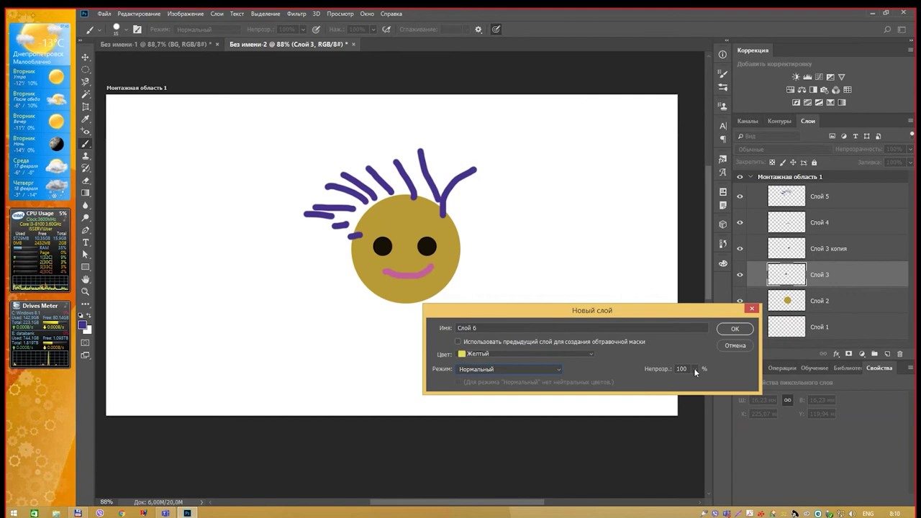
drag(519, 329, 434, 324)
click(727, 330)
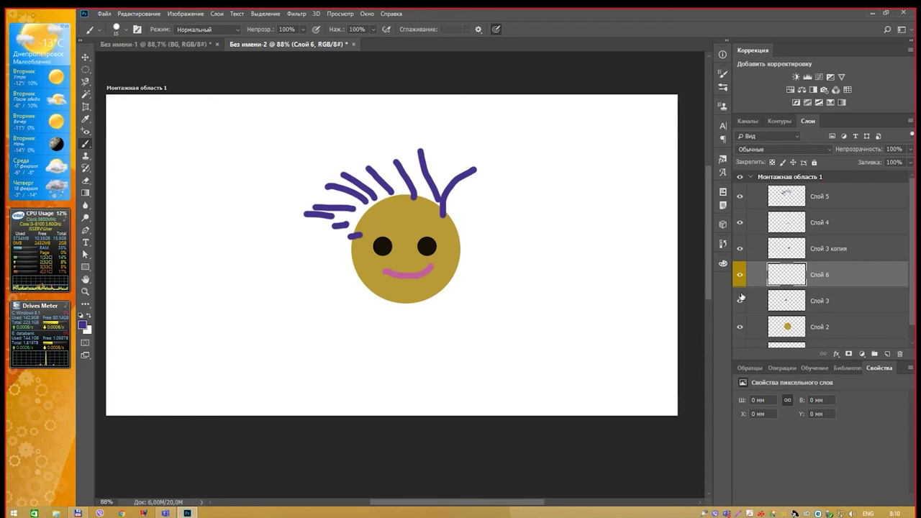
Toggle Слой 3 and Слой 6 visibility off and on, and glance at Слой 6's options.
click(741, 298)
click(740, 297)
click(739, 274)
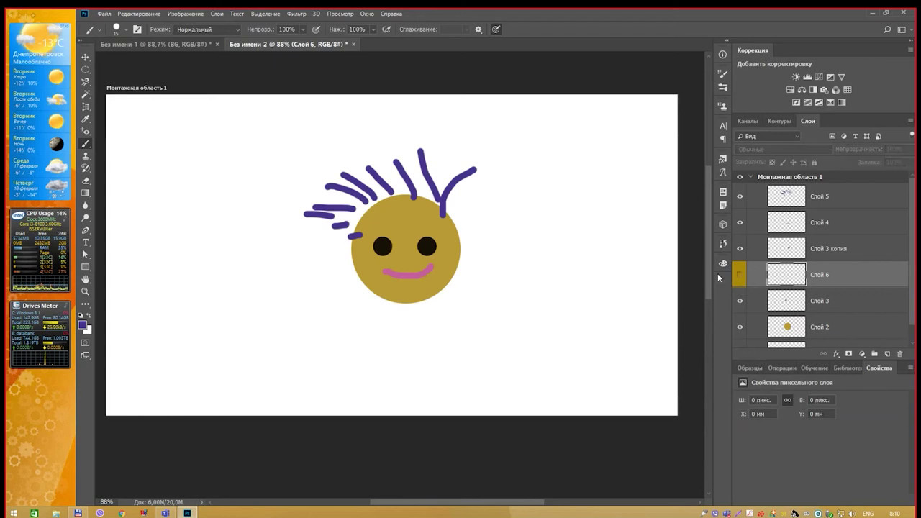
click(740, 274)
right_click(835, 276)
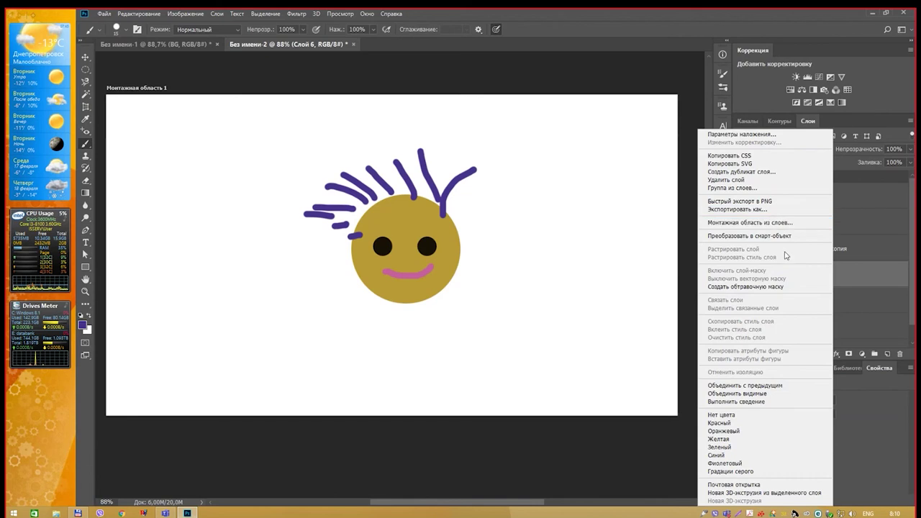
click(855, 274)
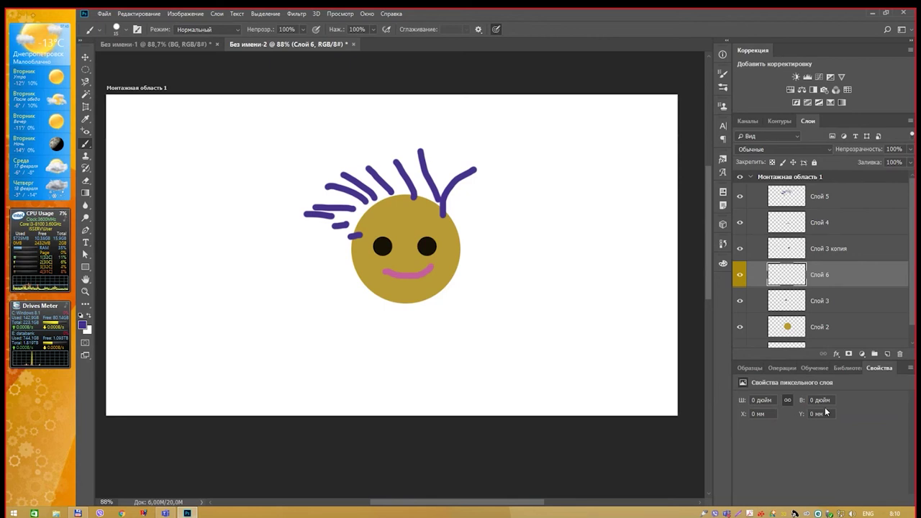
Recheck Слой 3's visibility and name, leaving both unchanged, and bring up its layer options list.
click(741, 300)
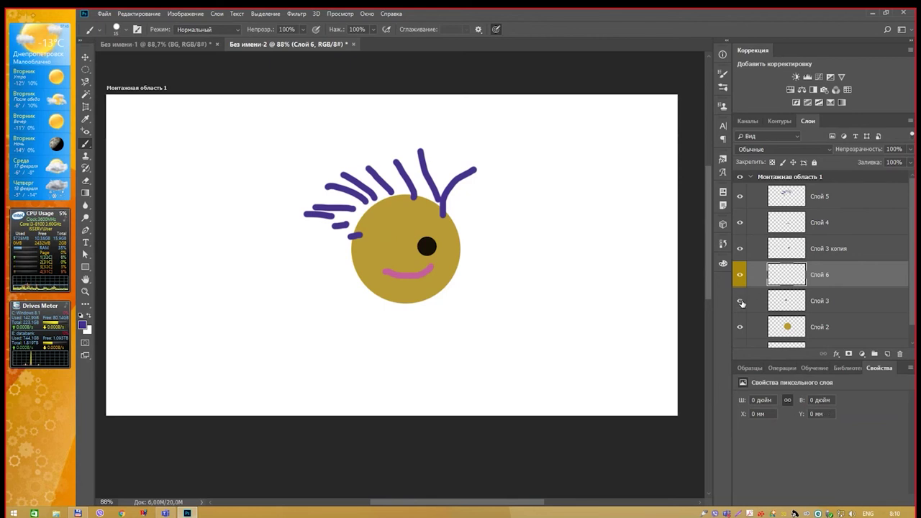
click(741, 300)
right_click(744, 296)
click(748, 295)
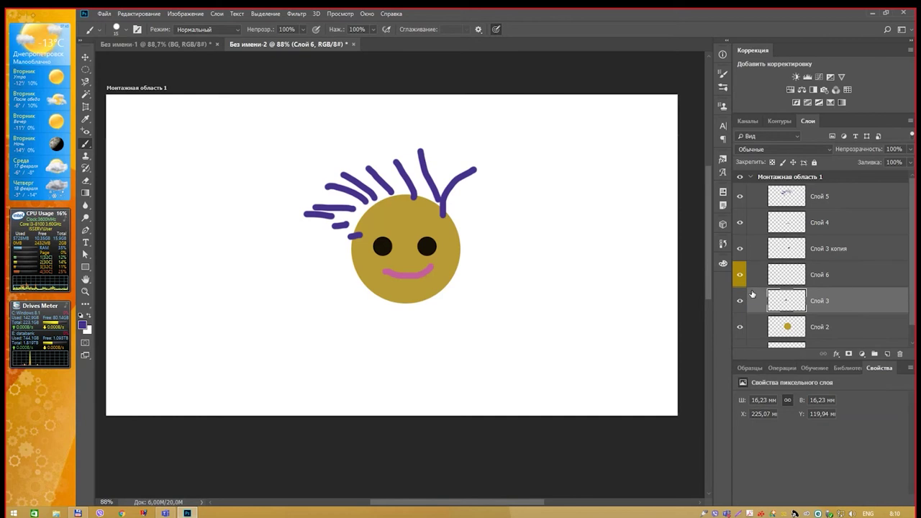
right_click(752, 295)
click(752, 295)
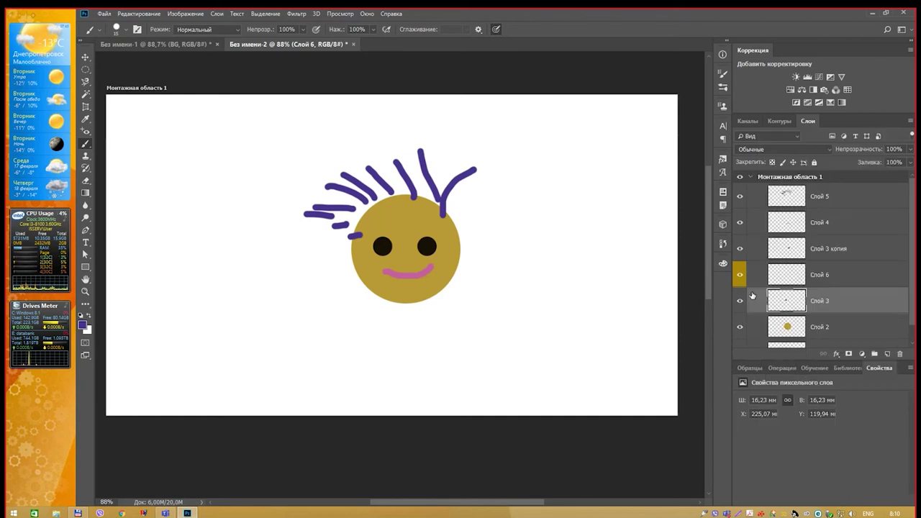
double_click(820, 302)
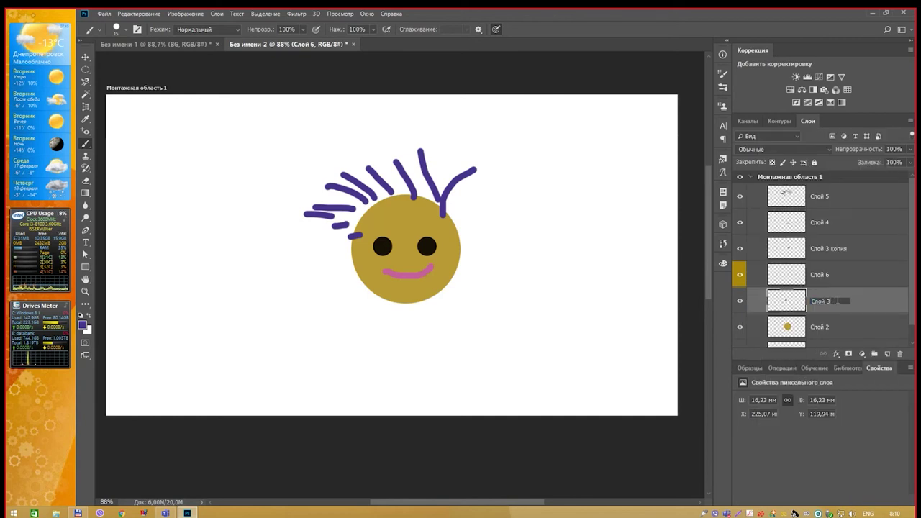
click(852, 298)
right_click(846, 300)
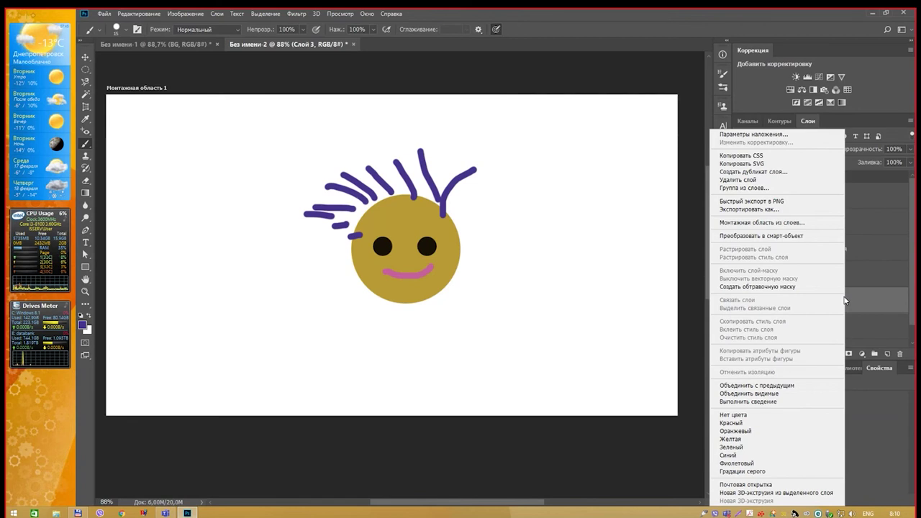
Dismiss Слой 3's context menu and the Layer menu without changing anything.
key(Escape)
click(185, 14)
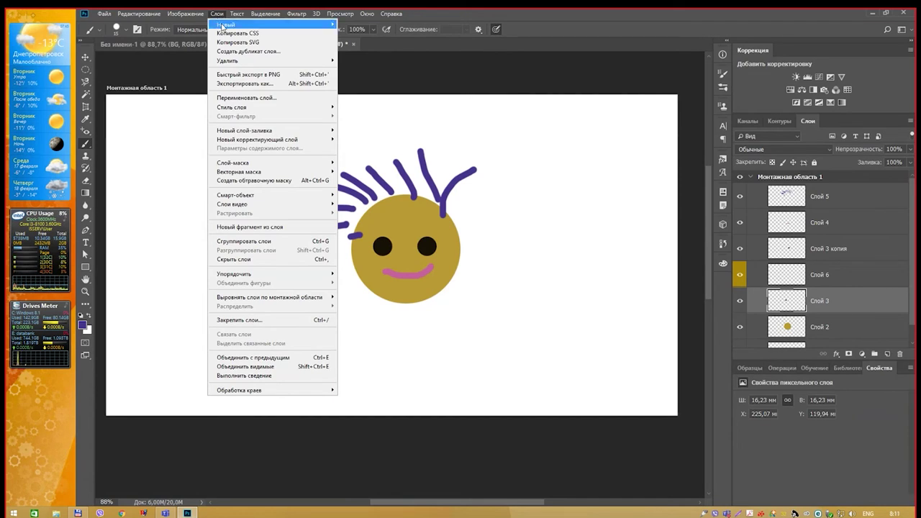
click(282, 100)
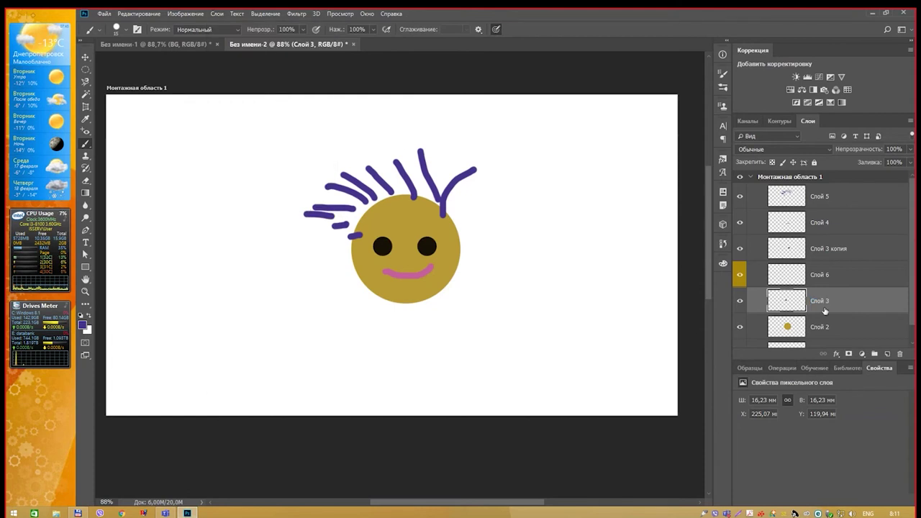
right_click(873, 300)
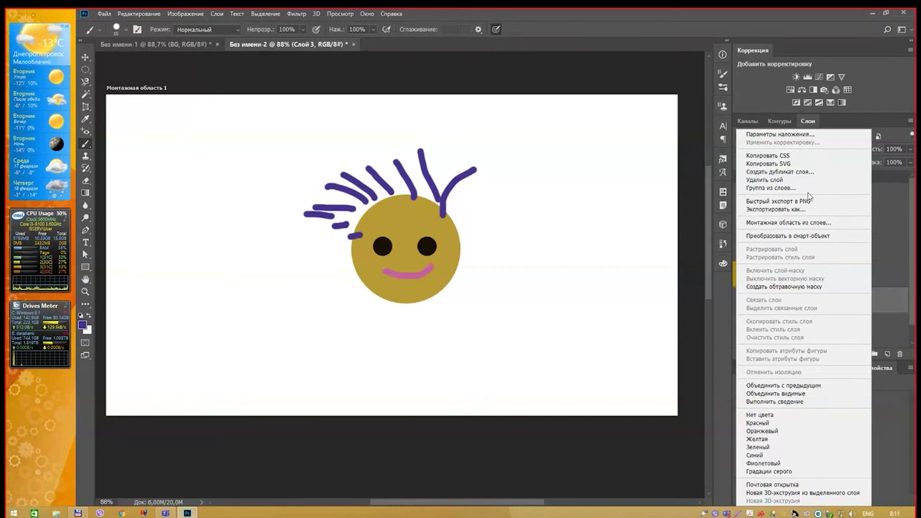
click(903, 144)
Close the Layers panel flyout and Layer menu unchanged, then make Слой 6 the active layer.
click(910, 123)
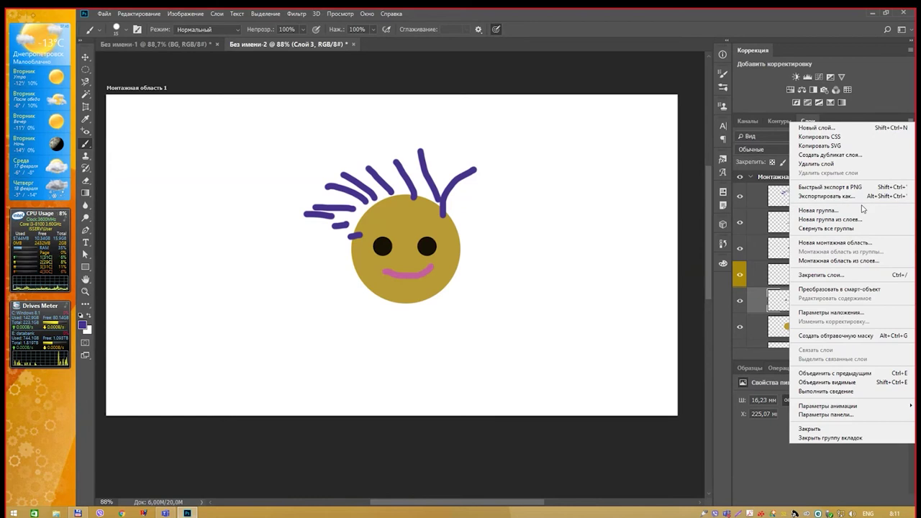
click(219, 17)
click(219, 15)
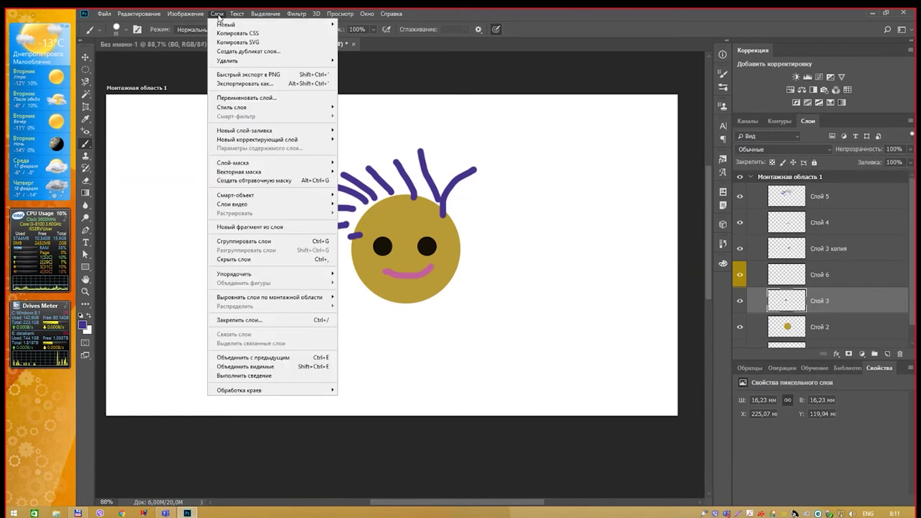
click(219, 16)
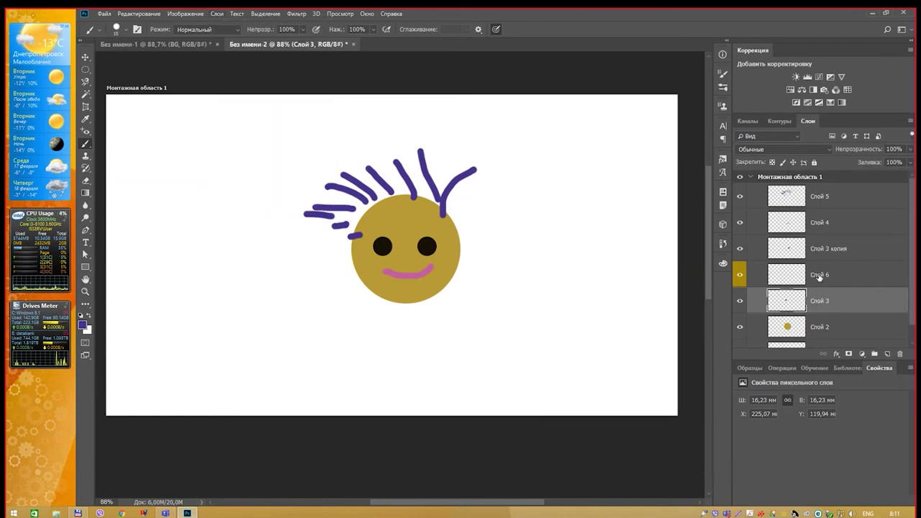
click(797, 274)
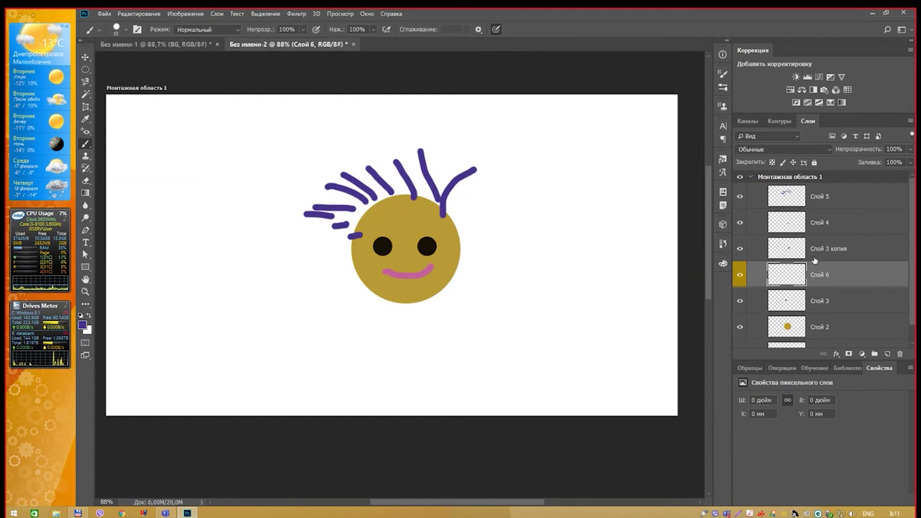
click(794, 249)
click(796, 276)
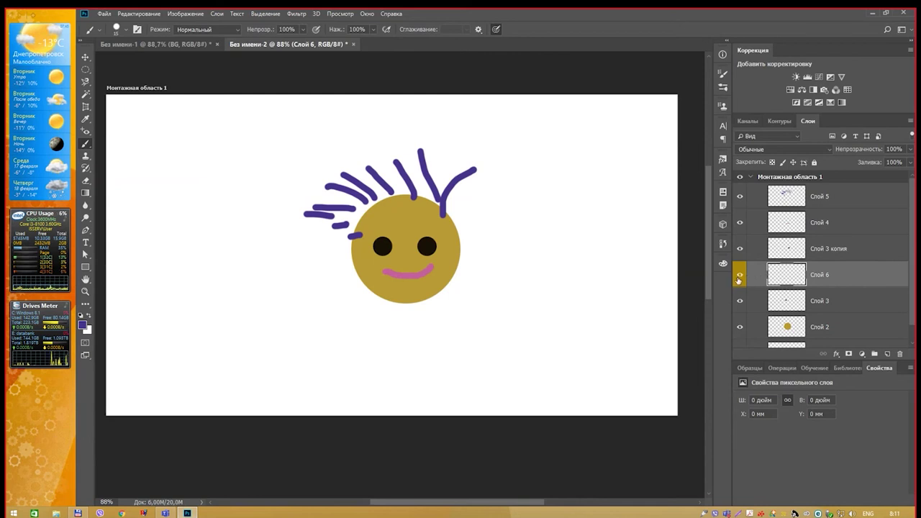
Toggle the face circle on Слой 2 off and back on, then select the bottom layer Слой 1.
click(751, 327)
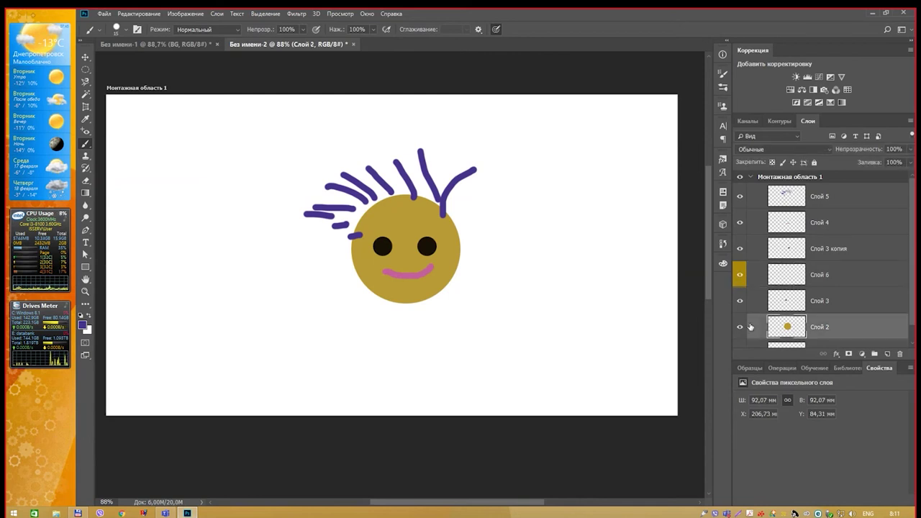
click(740, 328)
click(739, 330)
click(739, 330)
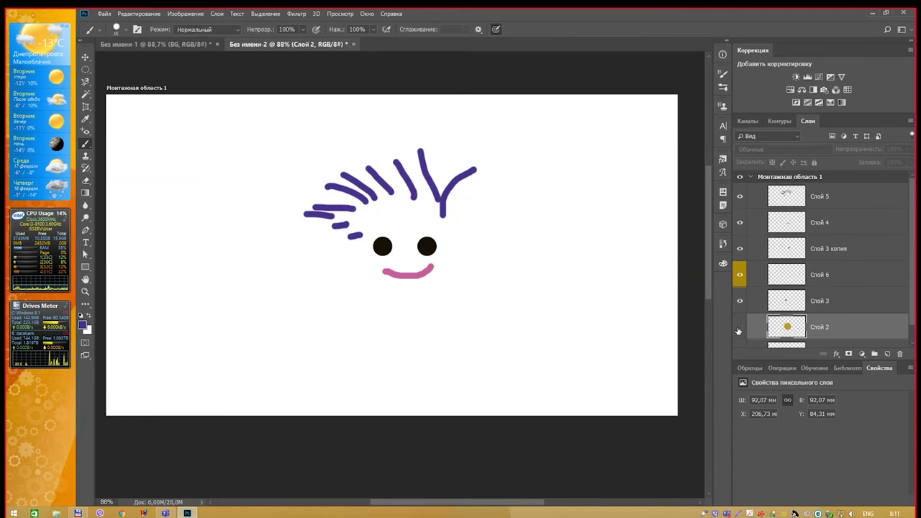
click(739, 329)
click(739, 329)
click(739, 329)
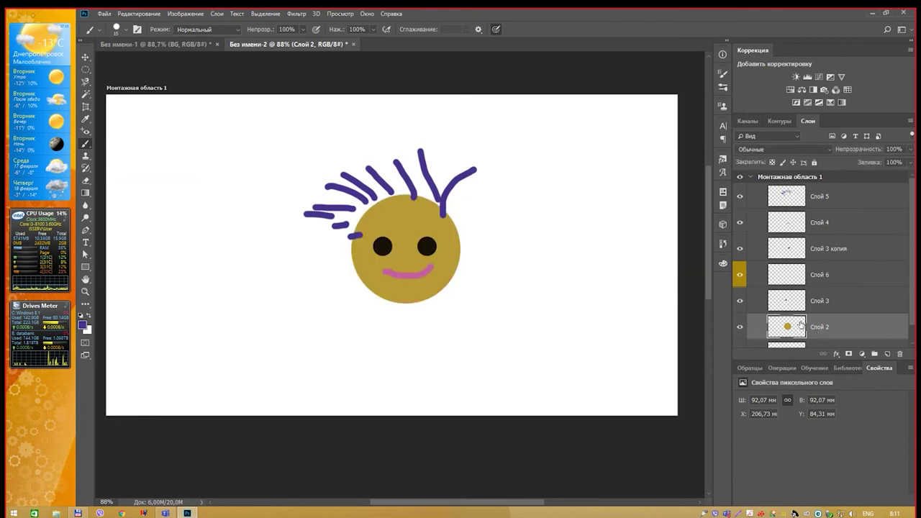
scroll(801, 325, down, 1)
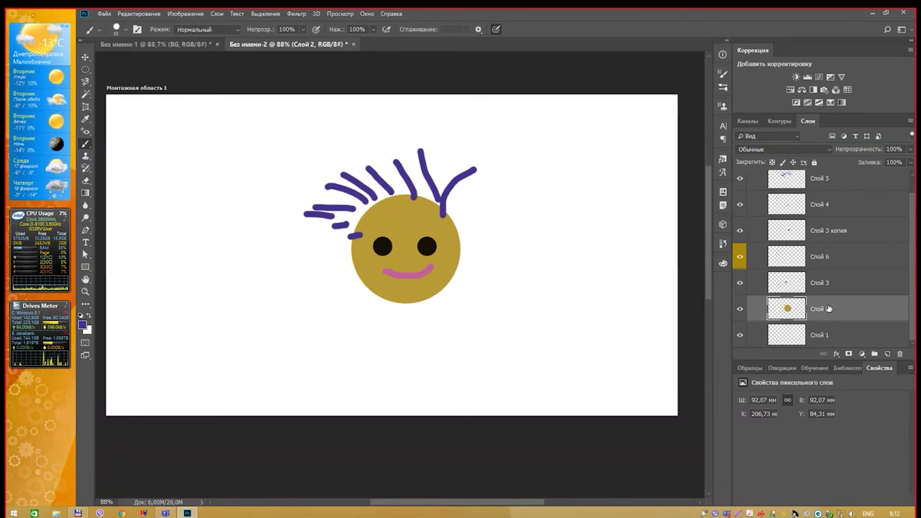
click(828, 335)
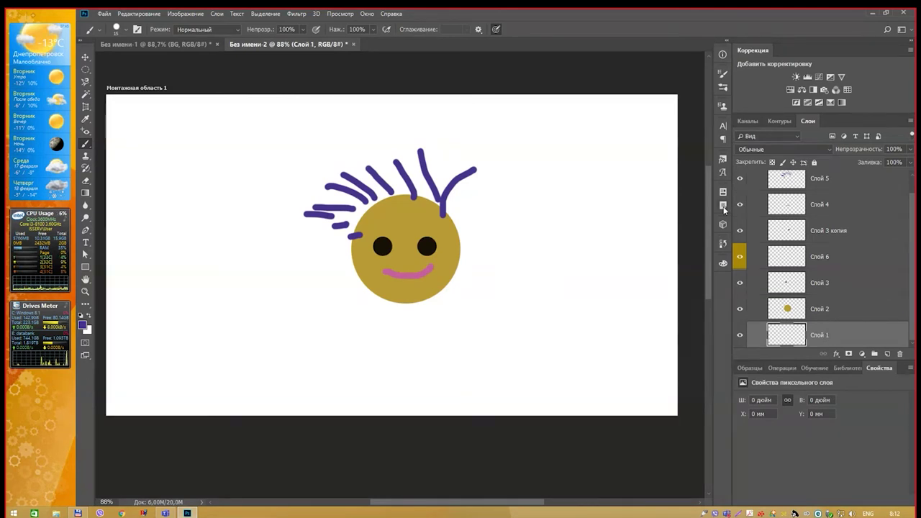
Paint a wide light-blue (RGB 65/177/231) sky band across the top of Слой 1 with an enlarged brush.
click(724, 263)
click(662, 323)
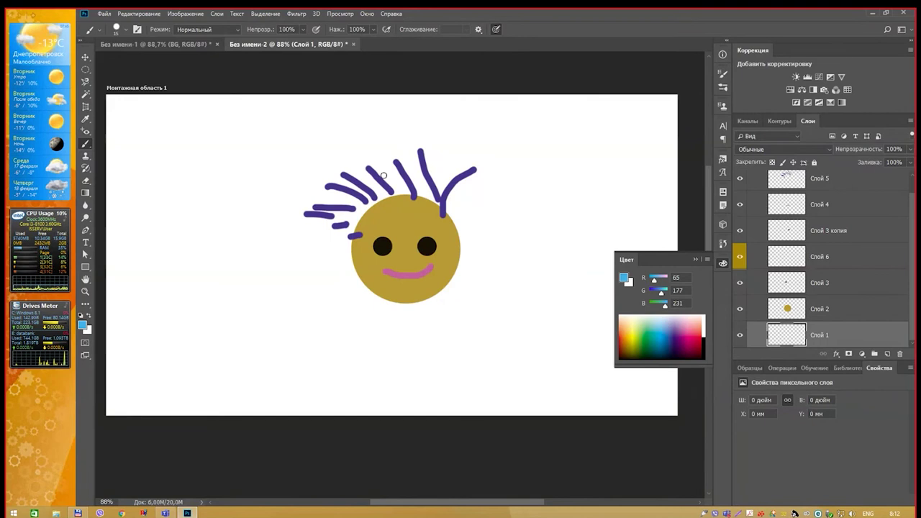
click(256, 132)
key(bracketright)
key(bracketright)
key(bracketright)
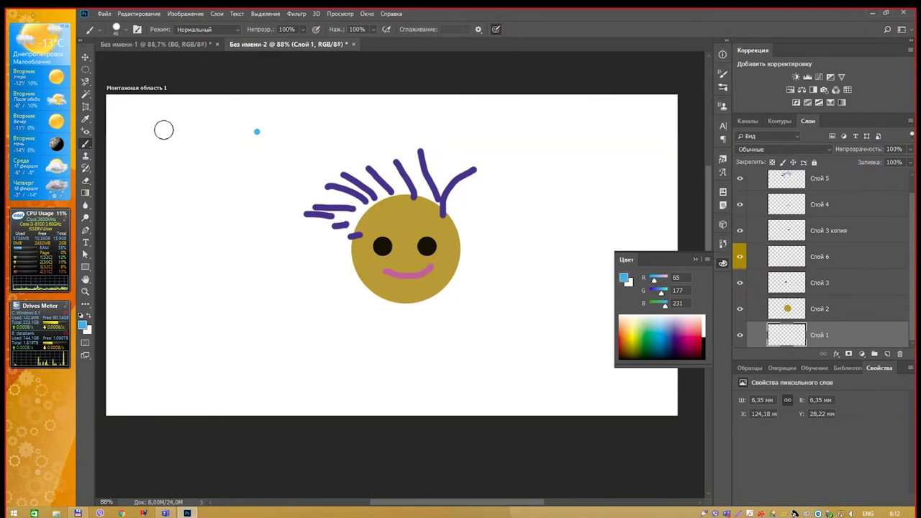
click(112, 130)
mouse_move(118, 129)
mouse_down()
mouse_move(619, 133)
mouse_move(403, 105)
mouse_move(202, 108)
mouse_move(669, 201)
mouse_up()
mouse_move(659, 154)
mouse_down()
mouse_move(310, 104)
mouse_move(144, 166)
mouse_move(662, 167)
mouse_move(201, 184)
mouse_up()
drag(389, 185, 122, 188)
mouse_move(518, 198)
mouse_down()
mouse_move(281, 205)
mouse_move(590, 207)
mouse_up()
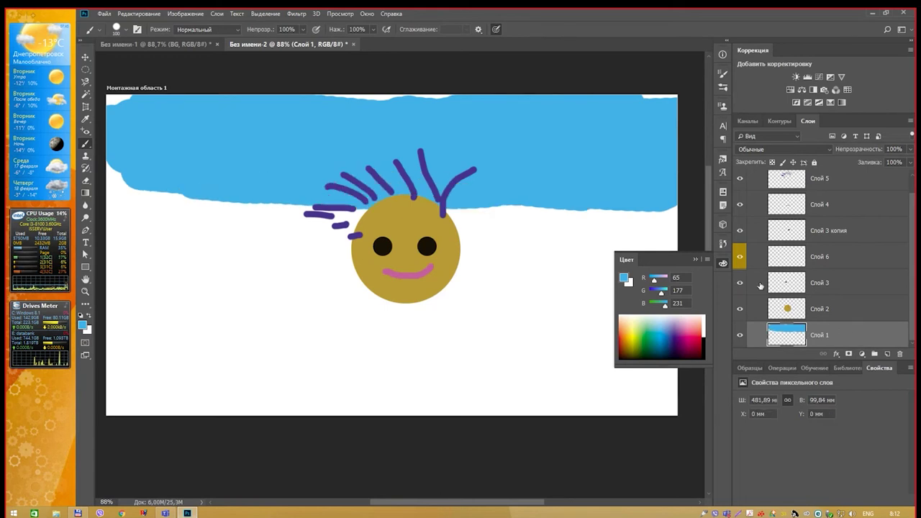
click(696, 259)
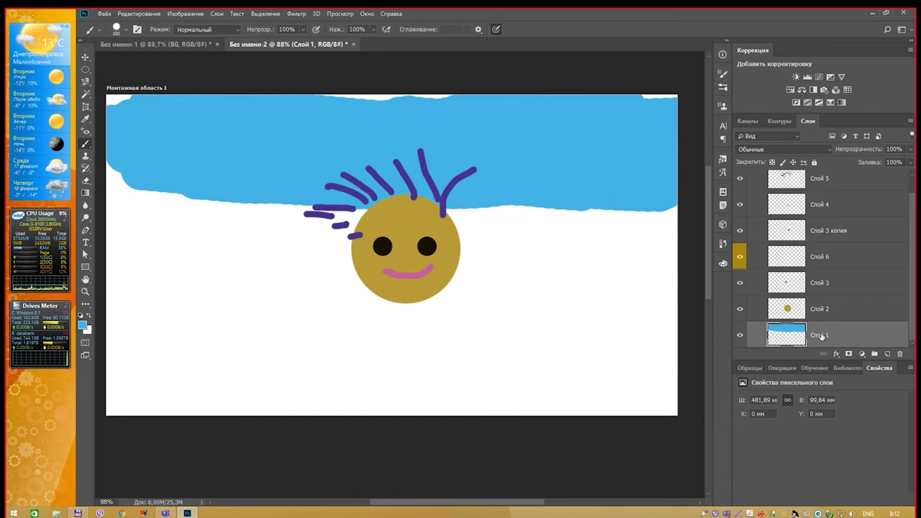
click(789, 308)
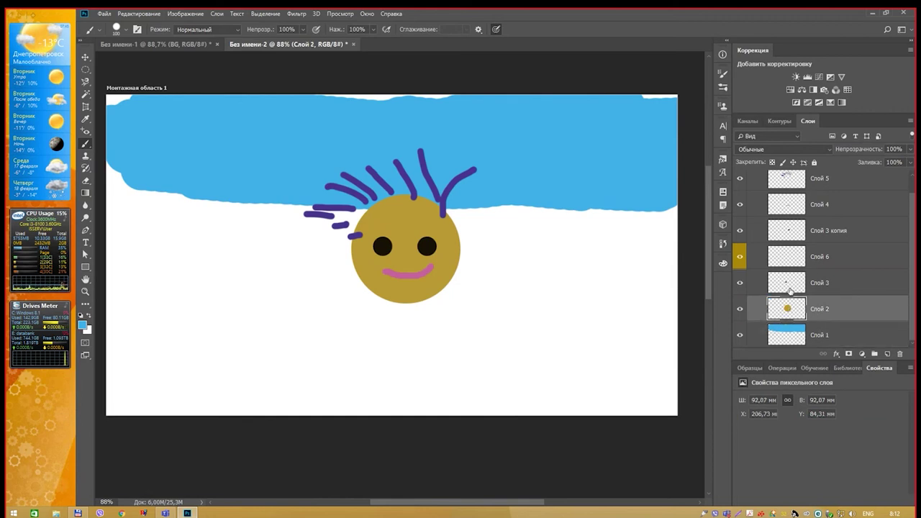
Move the gold face circle on Слой 2 slightly up and left with the Move tool.
click(85, 57)
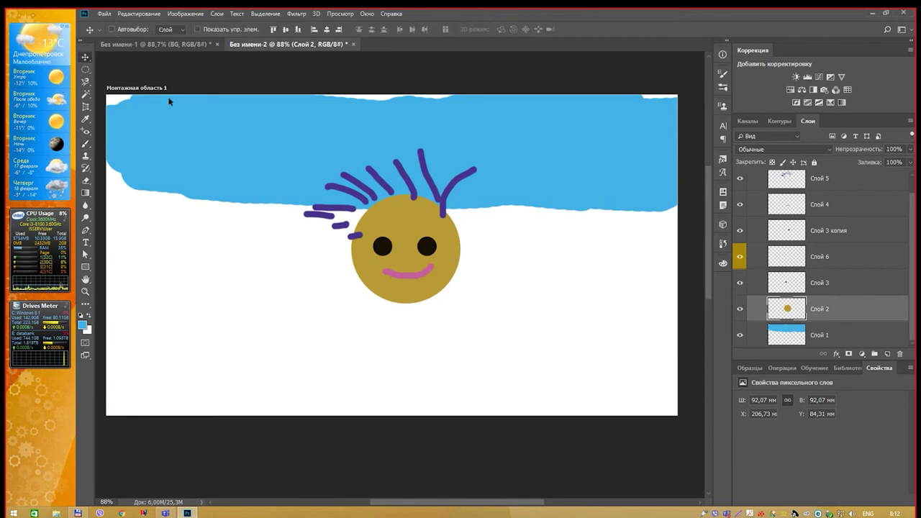
mouse_move(408, 221)
mouse_down()
mouse_move(466, 252)
mouse_move(416, 217)
mouse_up()
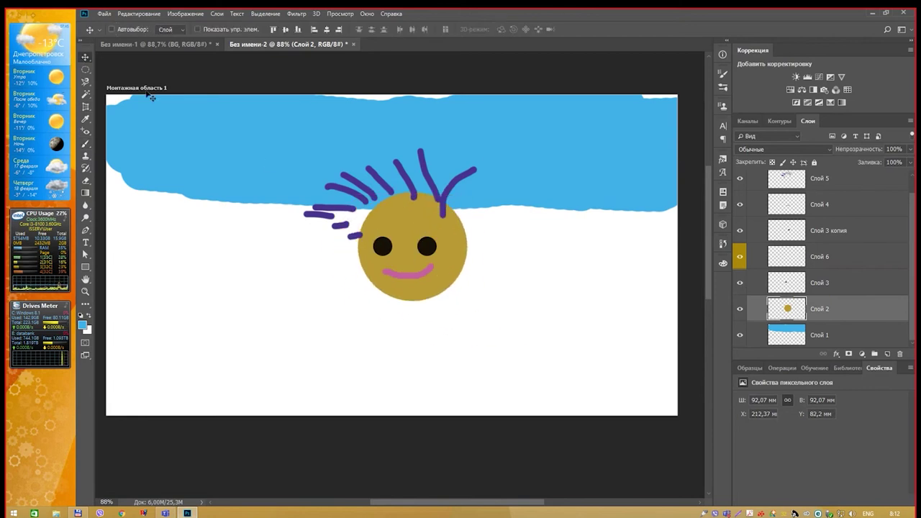
drag(403, 223, 384, 208)
click(863, 342)
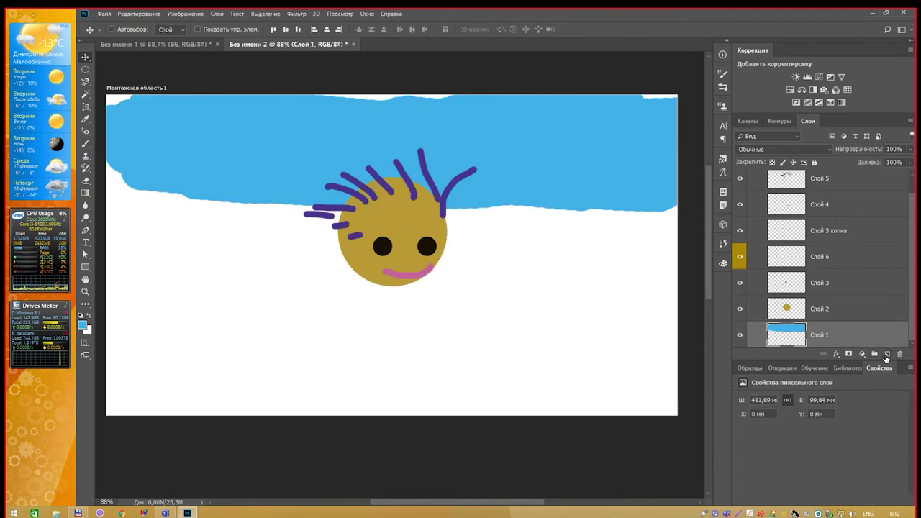
Add a new layer above Слой 1 and set up a near-black brush at size 10.
click(888, 354)
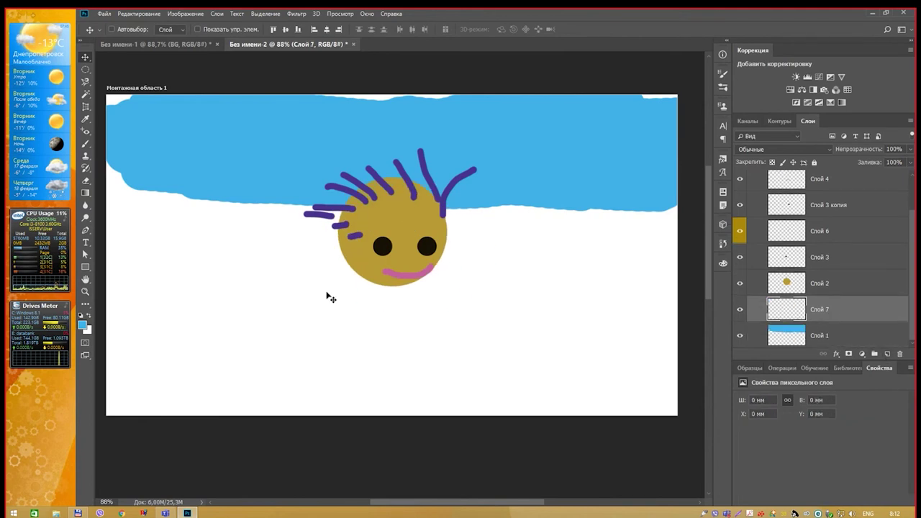
key(b)
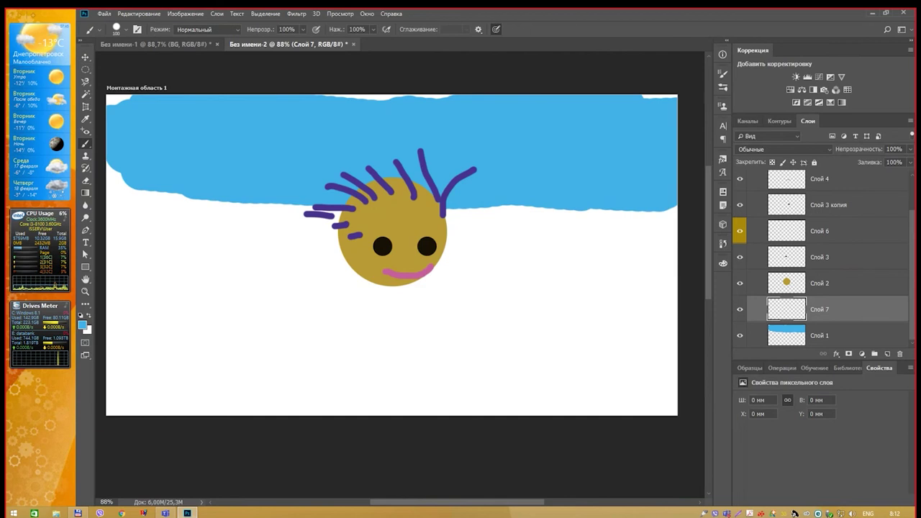
click(724, 263)
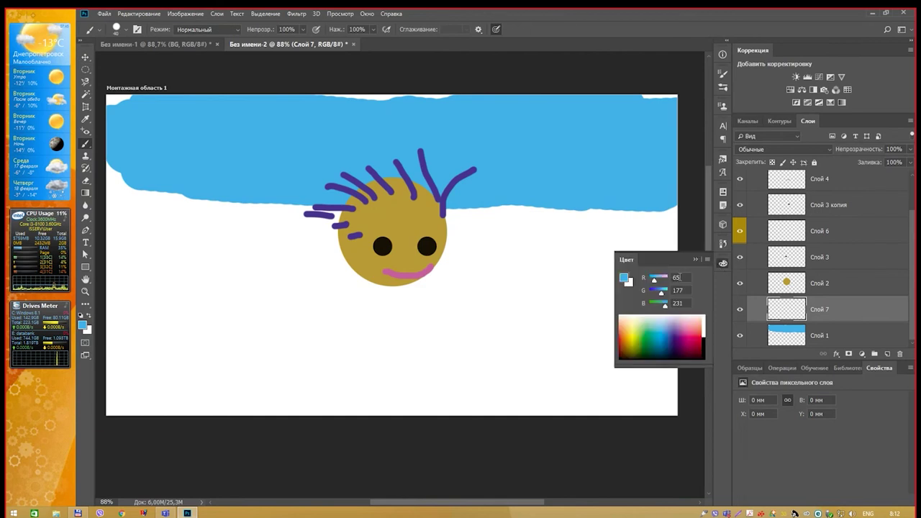
click(688, 352)
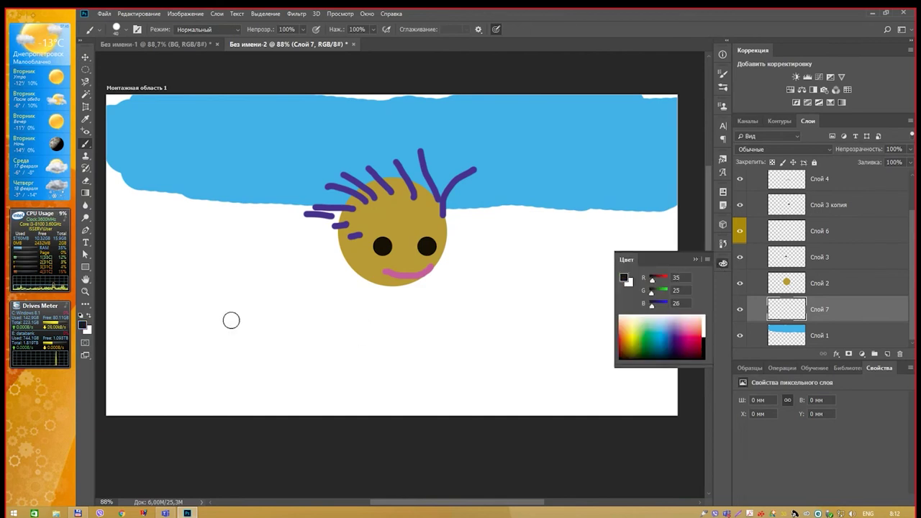
key(bracketleft)
key(bracketleft)
key(bracketleft)
Paint three stick-figure trees: lower left, right of the face, and far right.
mouse_move(203, 303)
mouse_down()
mouse_move(194, 382)
mouse_move(213, 347)
mouse_up()
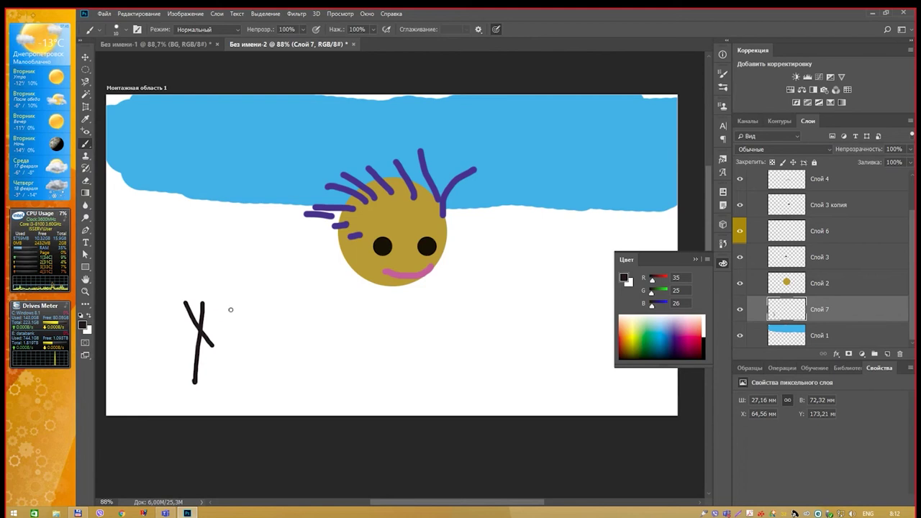
drag(228, 311, 193, 333)
mouse_move(507, 302)
mouse_down()
mouse_move(499, 382)
mouse_move(538, 268)
mouse_up()
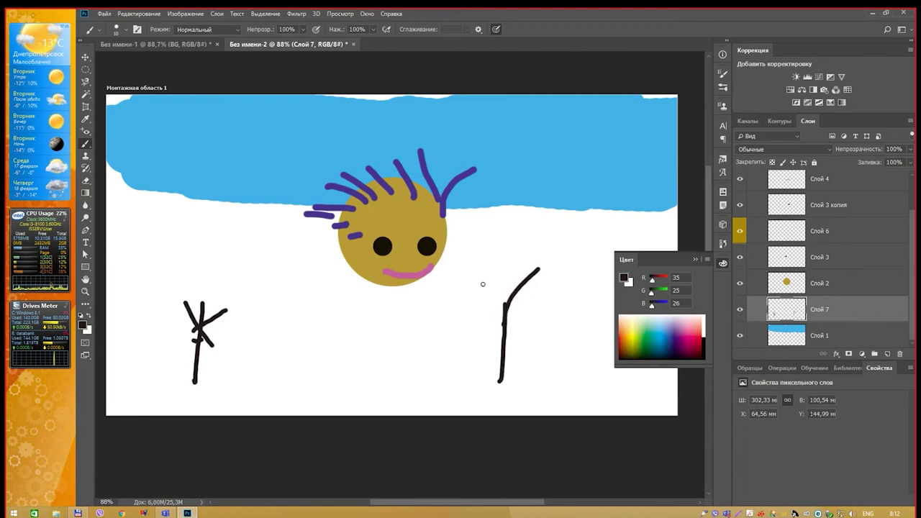
mouse_move(482, 282)
mouse_down()
mouse_move(511, 333)
mouse_move(536, 292)
mouse_up()
drag(576, 328, 565, 392)
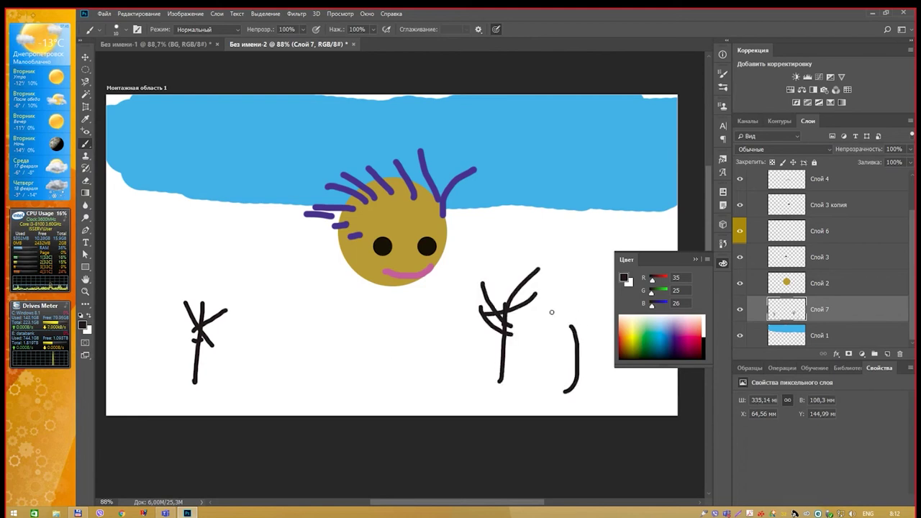
drag(551, 311, 574, 329)
mouse_move(576, 328)
mouse_down()
mouse_move(585, 285)
mouse_move(575, 330)
mouse_up()
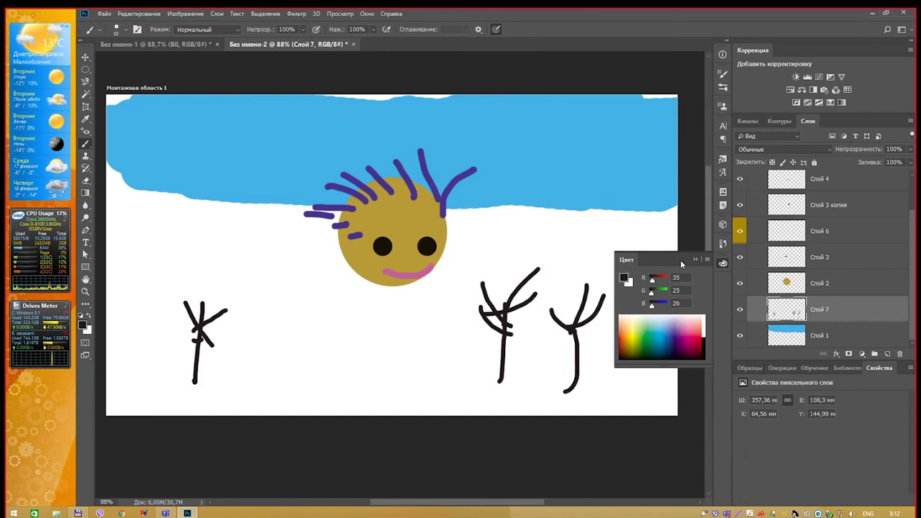
click(695, 259)
Shift the tree layer about 14 px left with the Move tool.
key(v)
drag(574, 272, 531, 285)
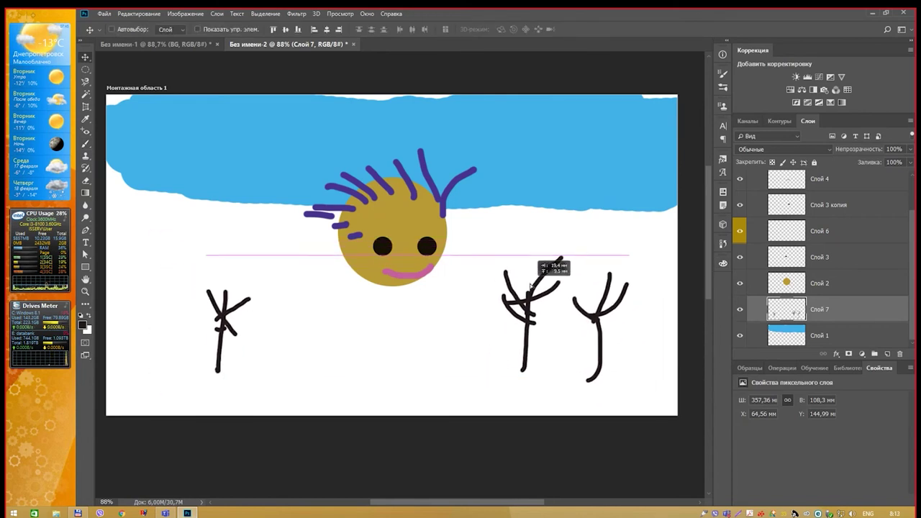
drag(531, 285, 530, 284)
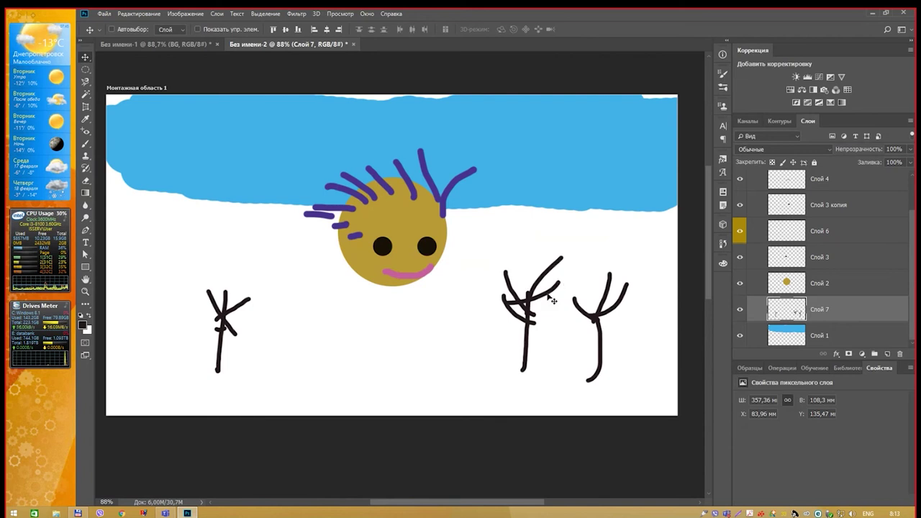
drag(548, 285, 541, 283)
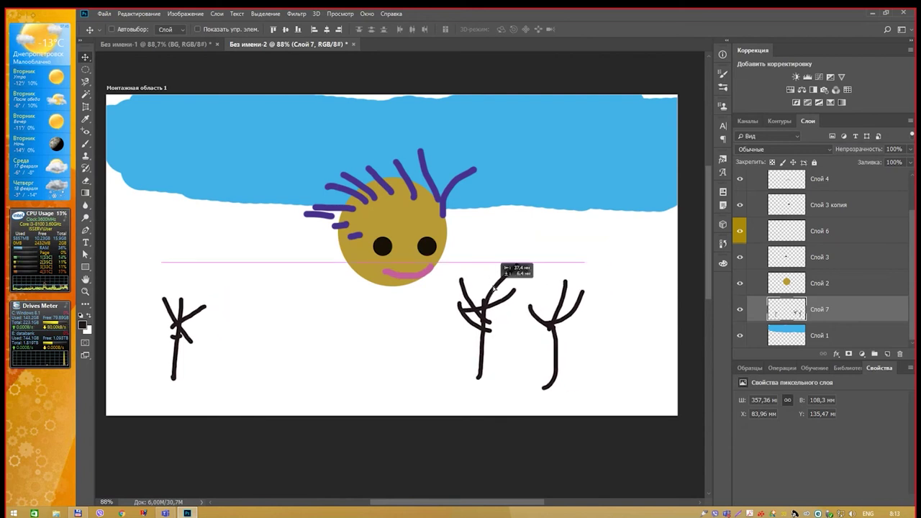
click(86, 70)
click(108, 72)
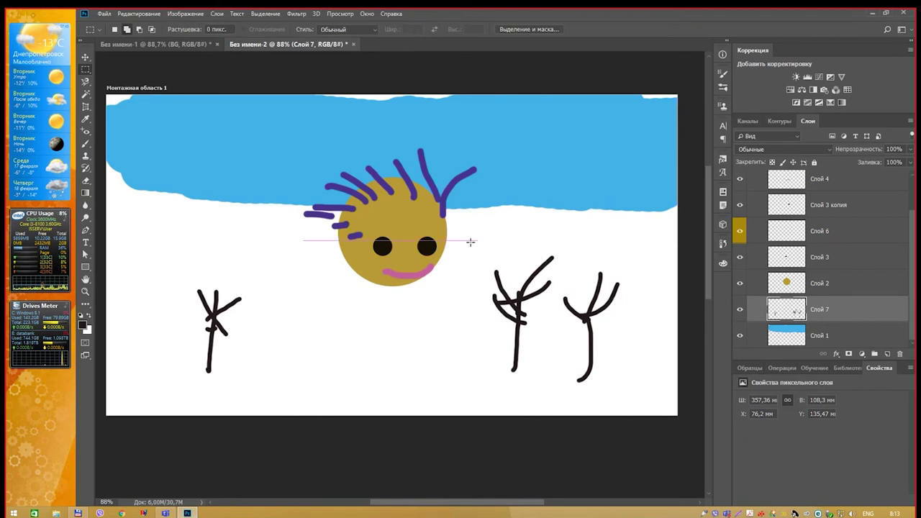
Select the two right trees and the left tree with rectangles, then open Hue/Saturation (Ctrl+U).
drag(470, 238, 647, 394)
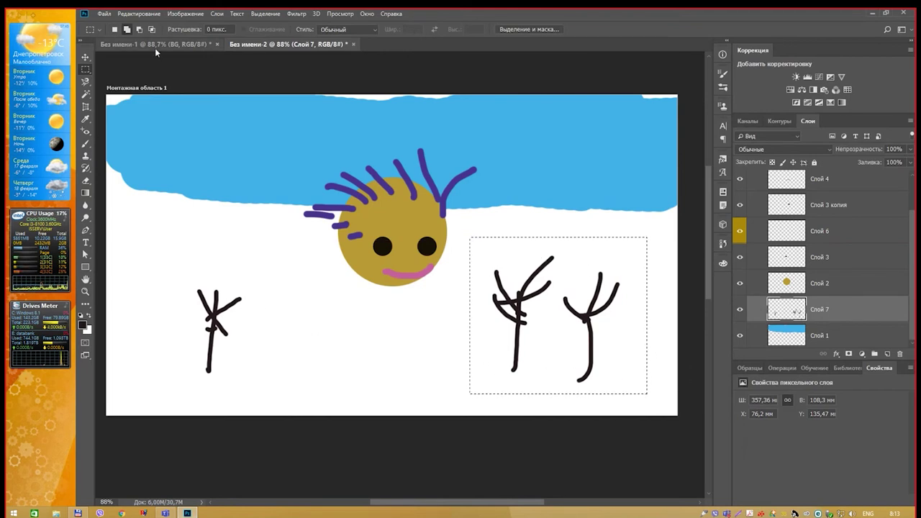
drag(160, 267, 267, 380)
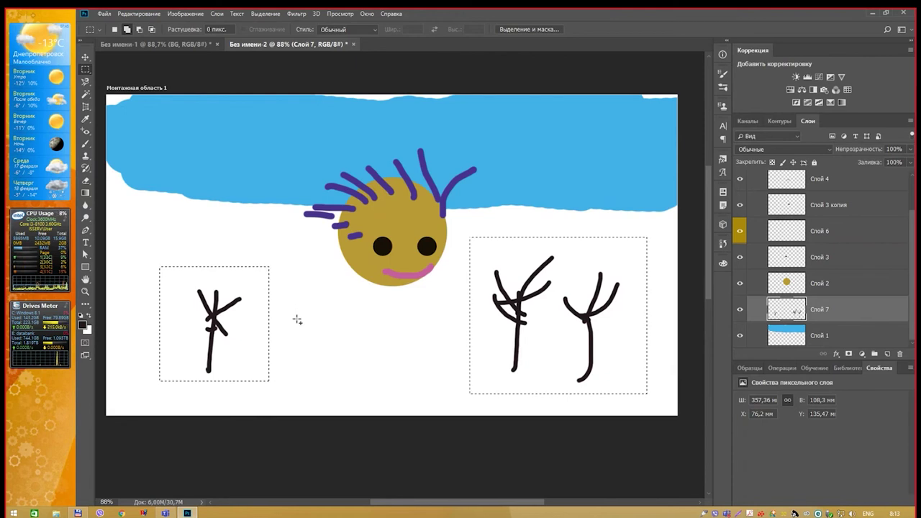
key(ctrl+u)
Colorize the selected trees, trying green before orange at hue 33, saturation 89, lightness +39.
click(766, 196)
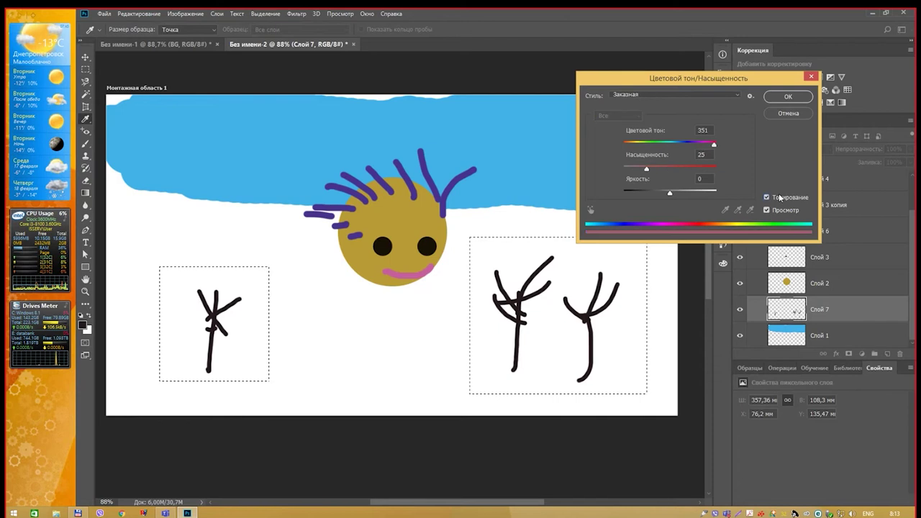
mouse_move(708, 145)
mouse_down()
mouse_move(653, 145)
mouse_move(706, 168)
mouse_up()
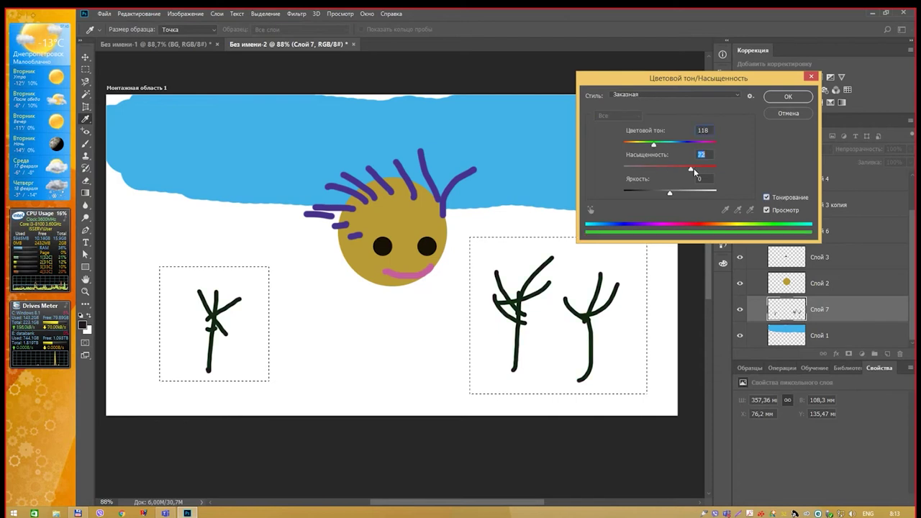
mouse_move(670, 193)
mouse_down()
mouse_move(687, 195)
mouse_move(636, 193)
mouse_move(687, 194)
mouse_up()
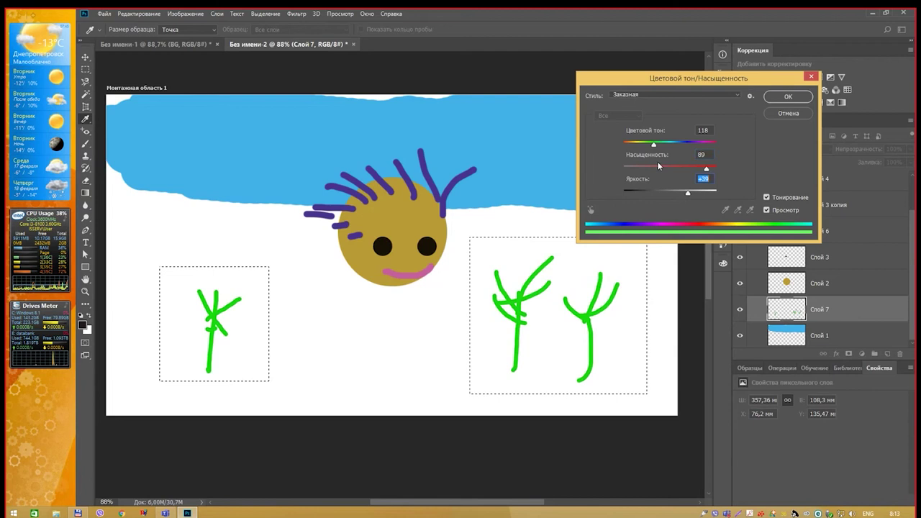
mouse_move(654, 144)
mouse_down()
mouse_move(706, 145)
mouse_move(633, 146)
mouse_move(662, 146)
mouse_up()
Cancel the tint and try a red colour fill on the rectangular selection, then undo and deselect.
key(Escape)
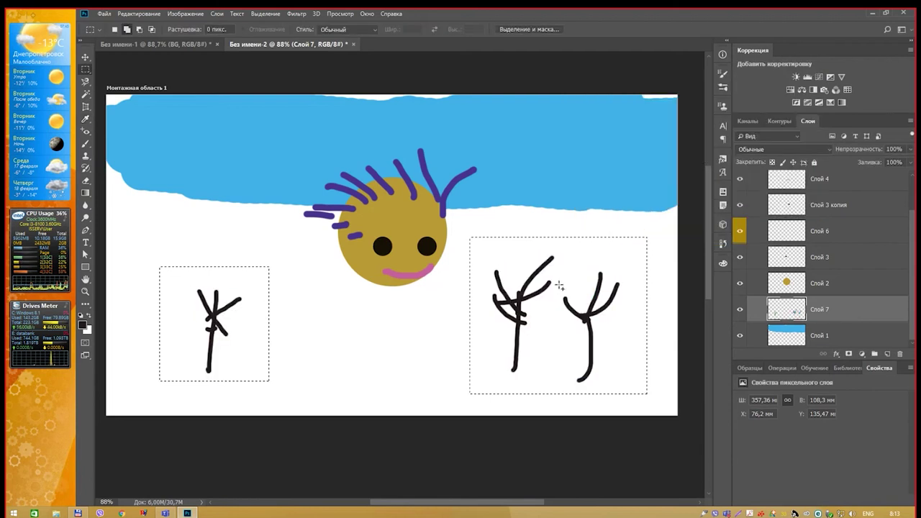
key(shift+F5)
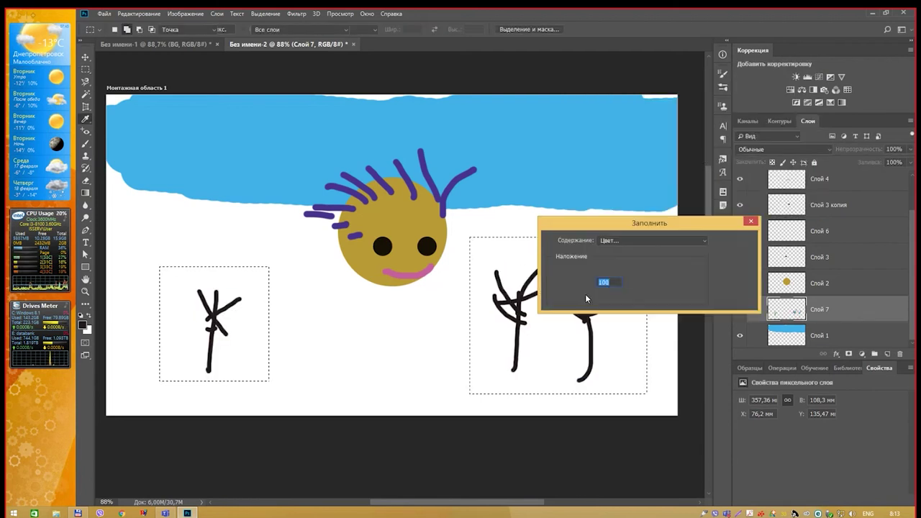
click(673, 241)
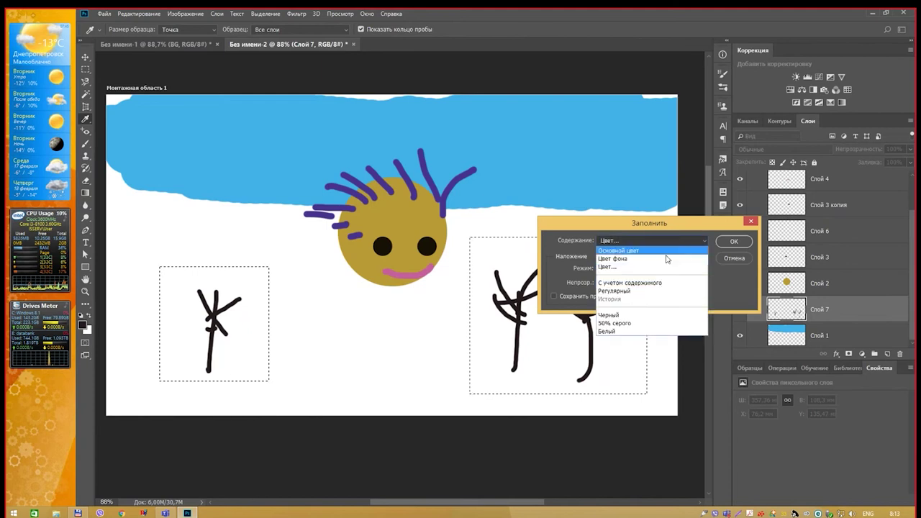
click(666, 267)
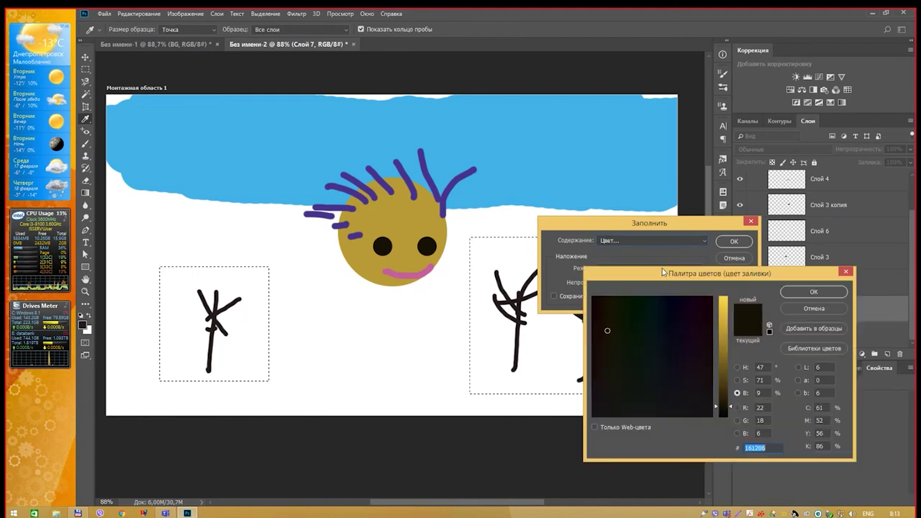
click(713, 333)
drag(723, 319, 722, 297)
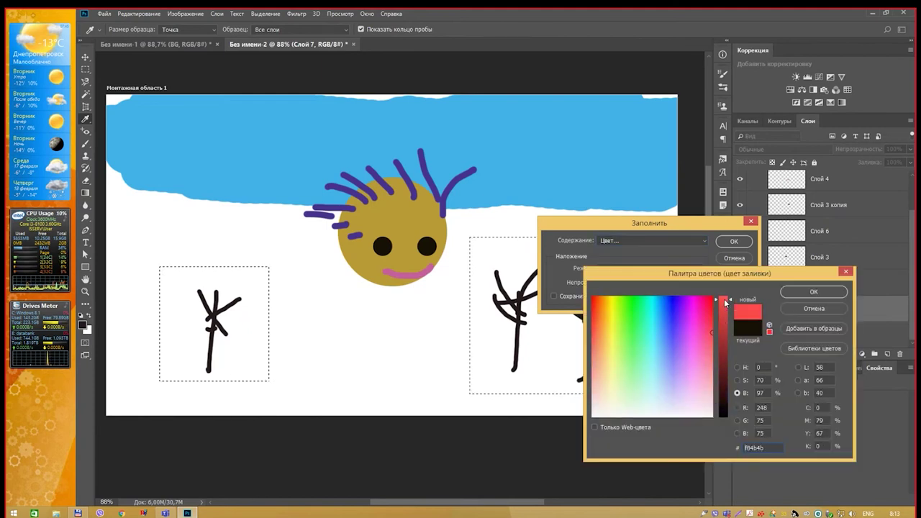
click(813, 291)
click(734, 241)
key(ctrl+z)
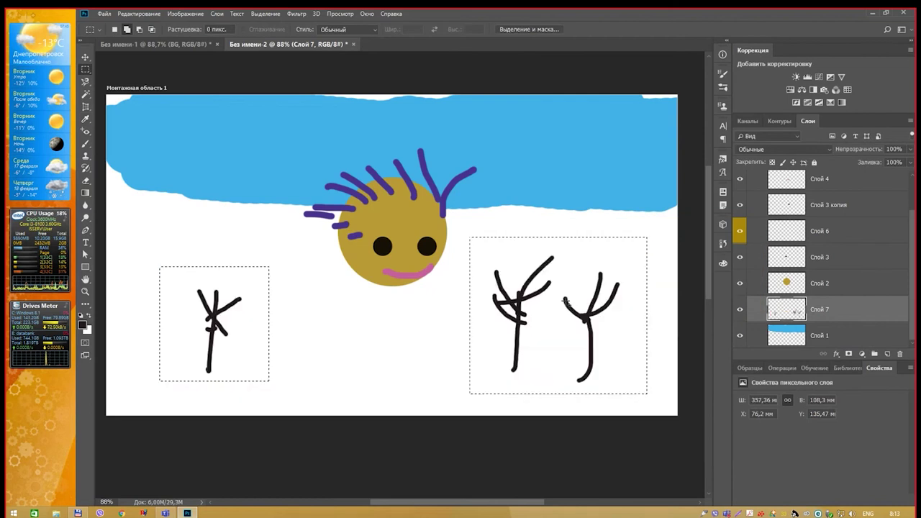
key(ctrl+d)
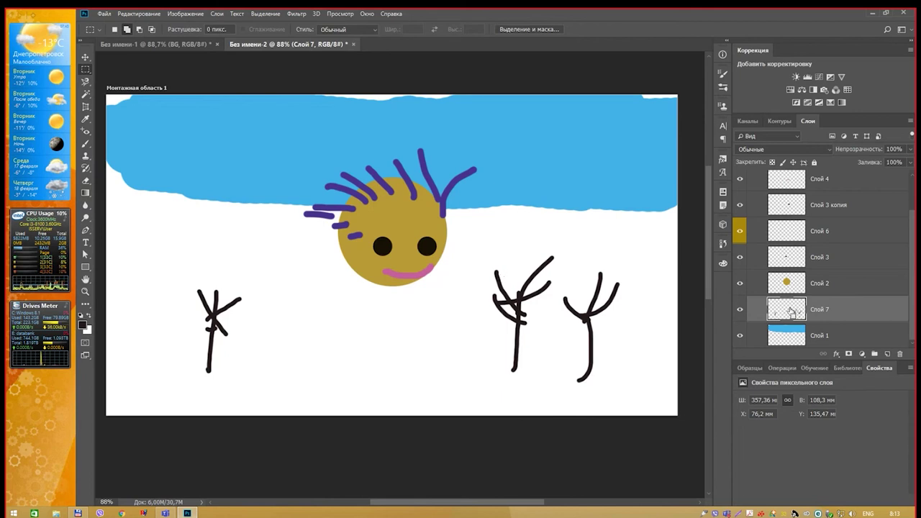
Select just the tree strokes on Слой 7 and fill them red.
ctrl+click(790, 312)
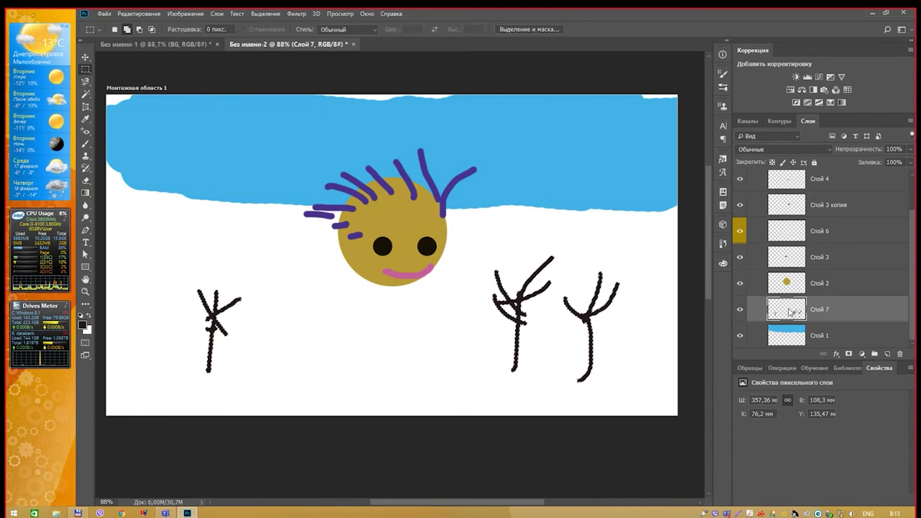
key(shift+F5)
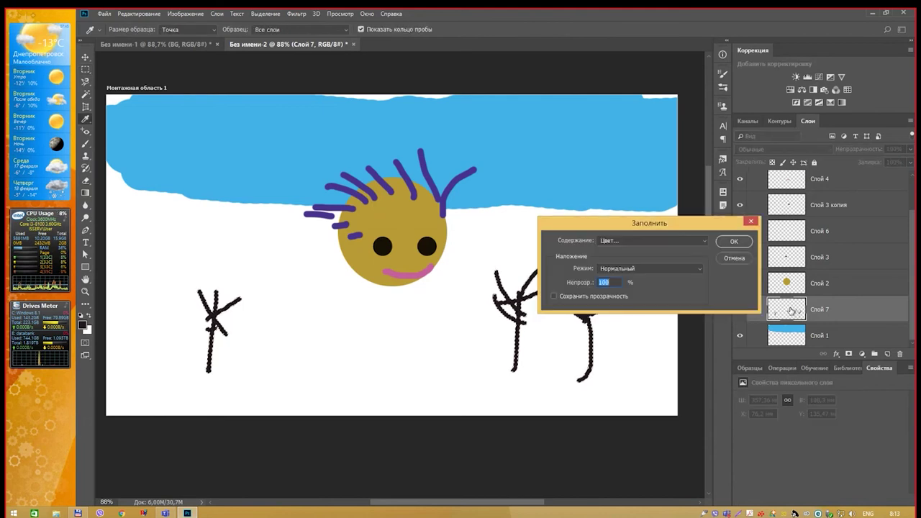
key(Return)
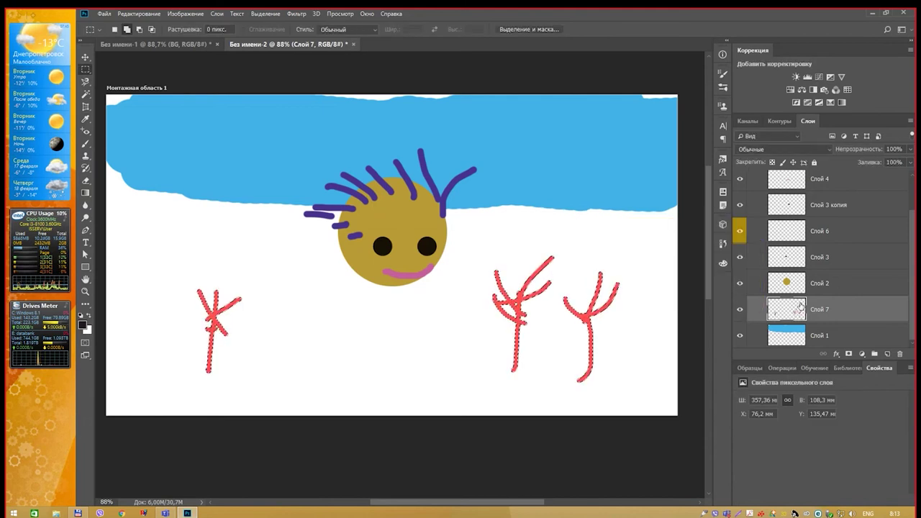
click(638, 249)
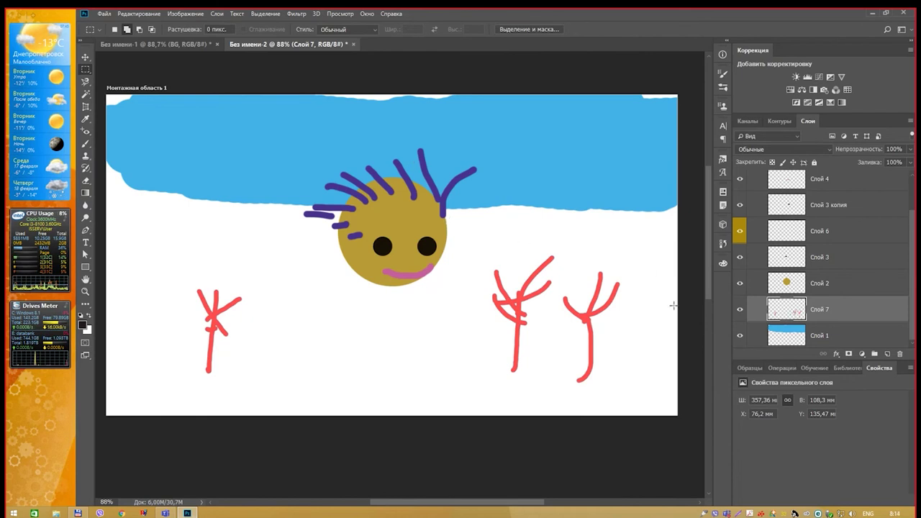
ctrl+click(791, 309)
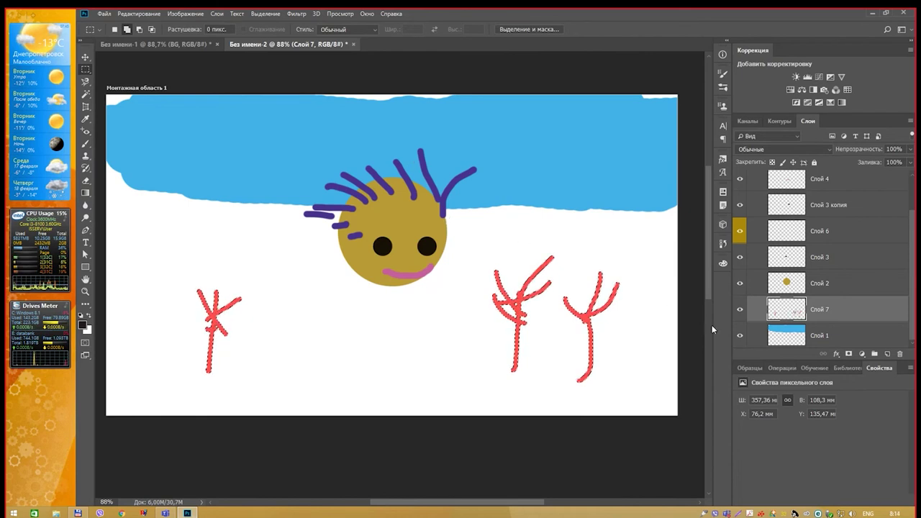
Load the face and eye selections, then hide and reshow each layer to check it.
ctrl+click(786, 281)
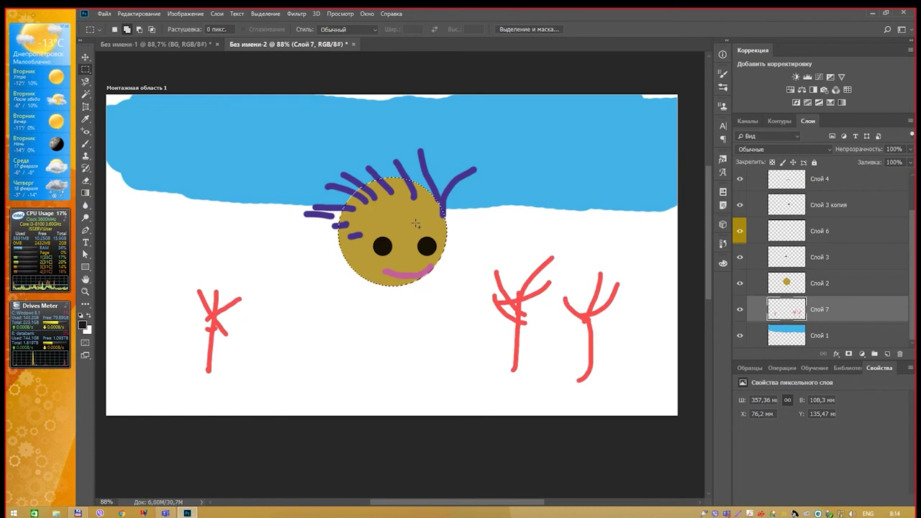
ctrl+click(787, 257)
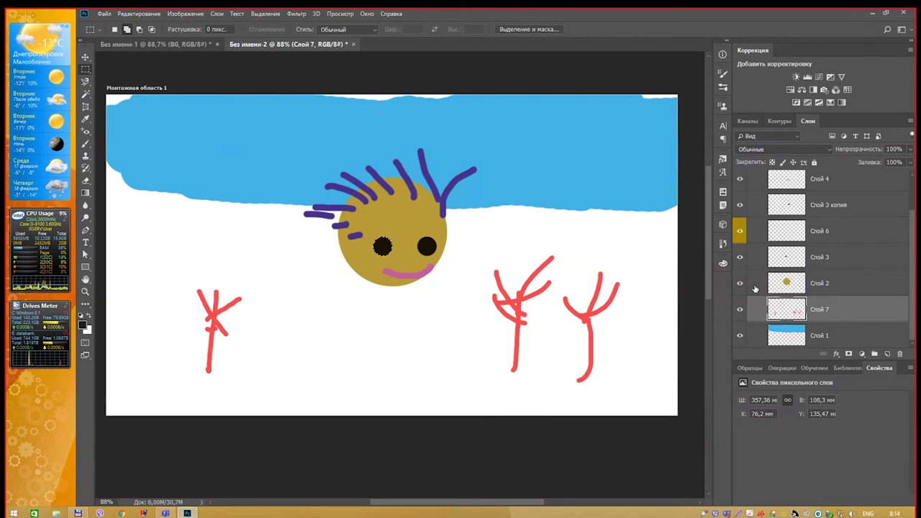
click(740, 232)
click(740, 231)
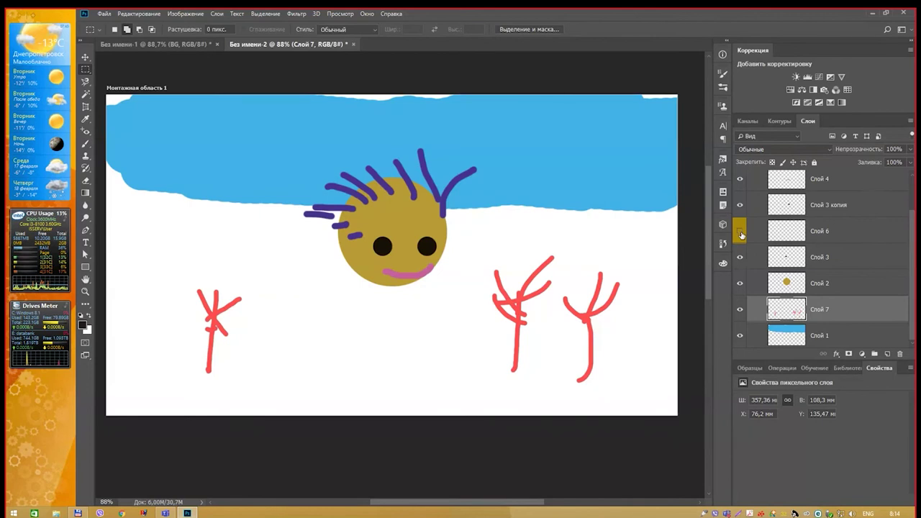
click(740, 257)
click(740, 283)
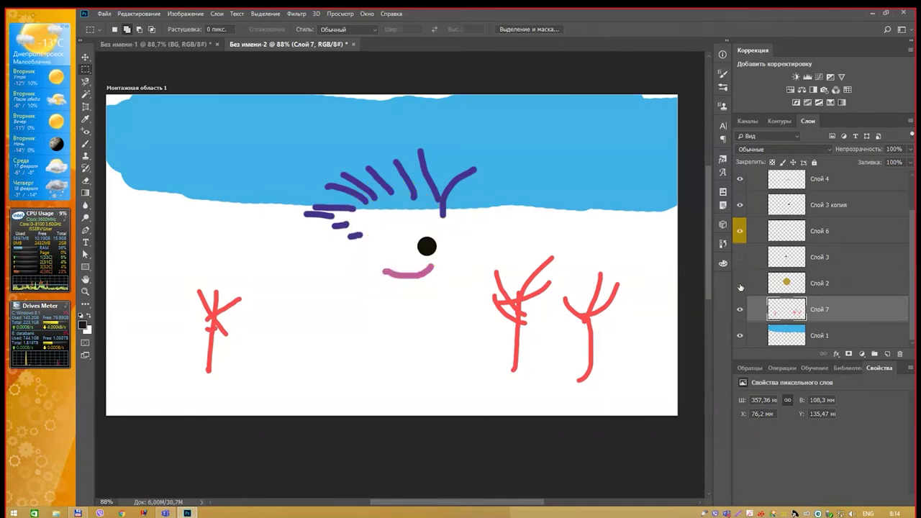
click(740, 311)
click(740, 335)
click(740, 335)
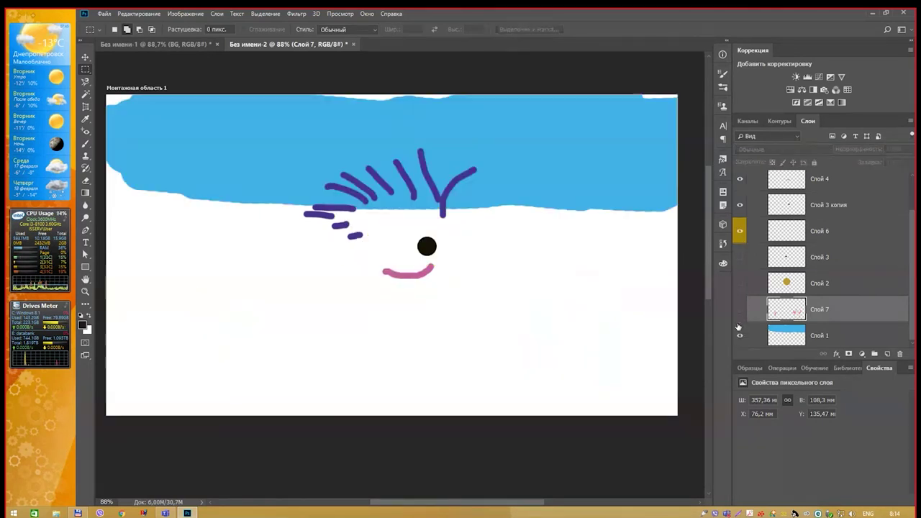
click(740, 310)
click(740, 283)
click(739, 257)
Solo the tan face layer Слой 2, then bring all other layers back into view.
scroll(755, 223, up, 1)
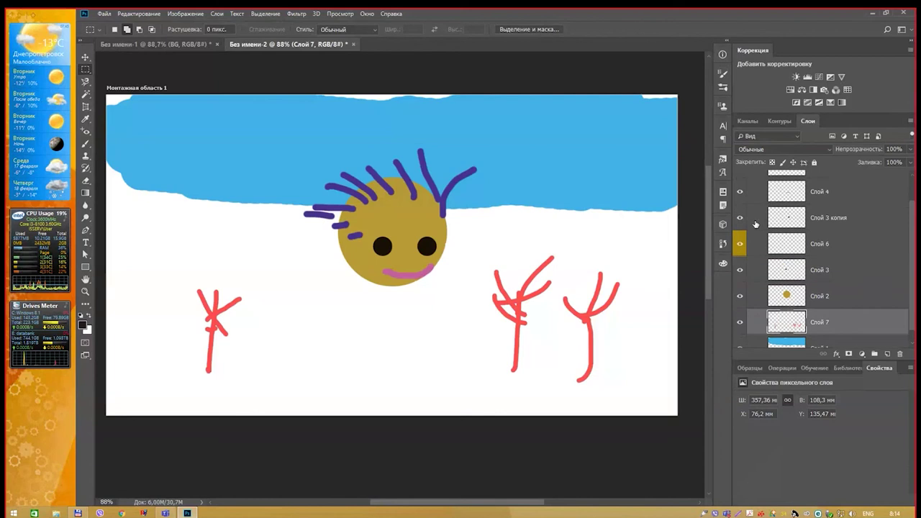
scroll(755, 231, up, 2)
scroll(755, 230, down, 1)
scroll(754, 228, up, 1)
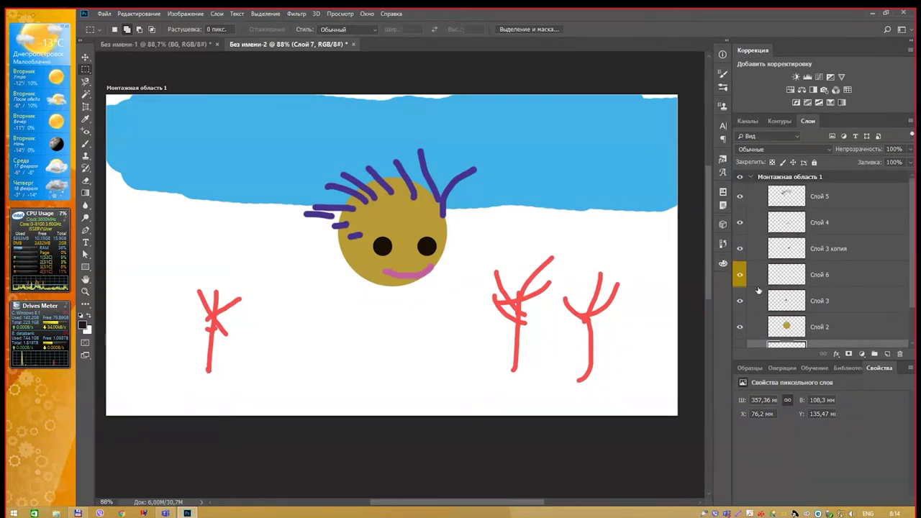
scroll(752, 310, down, 1)
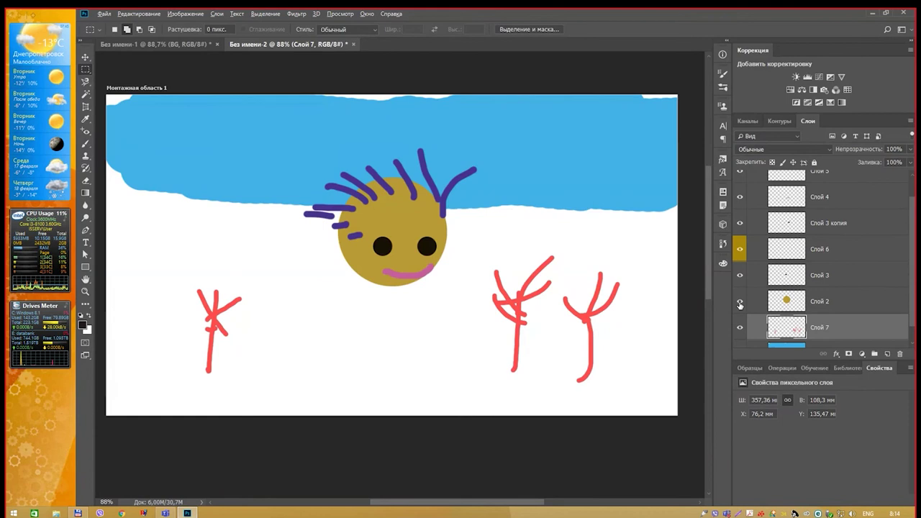
alt+click(740, 303)
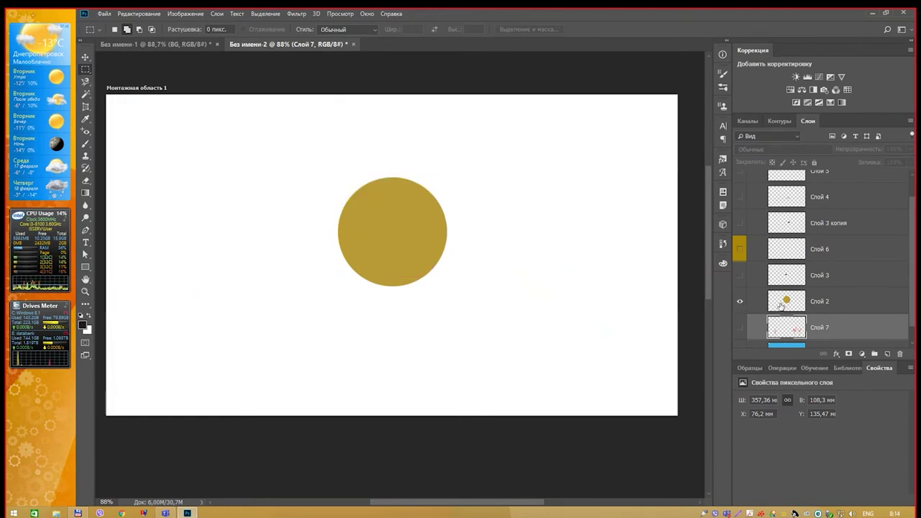
alt+click(739, 303)
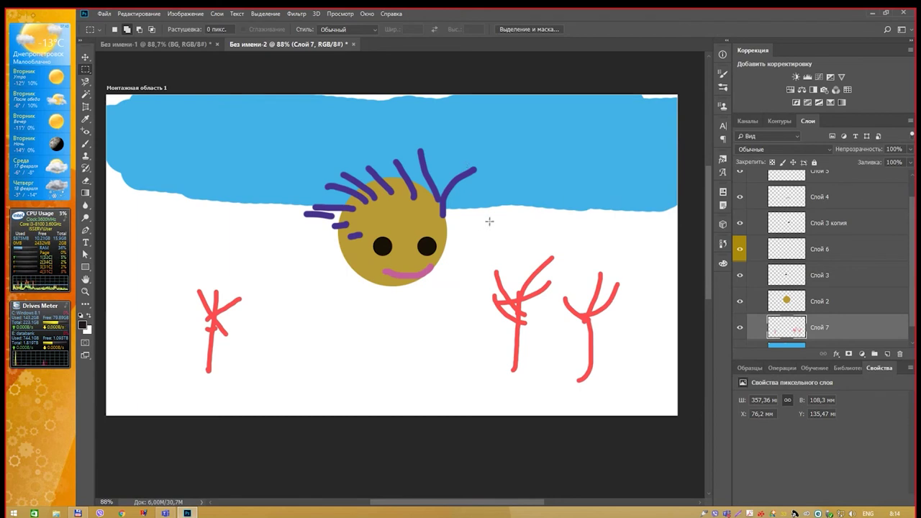
Label Слой 3 orange, Слой 2 green and Слой 7 blue.
click(740, 275)
click(739, 275)
right_click(740, 274)
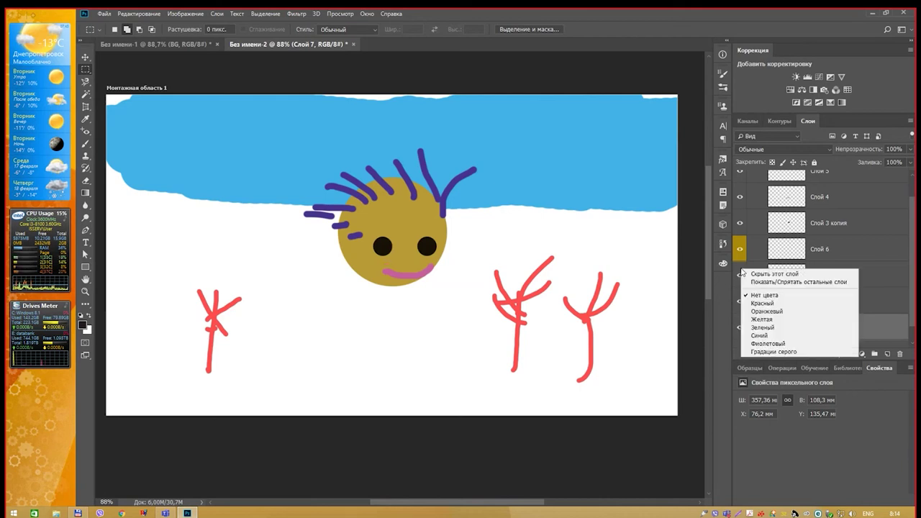
click(742, 303)
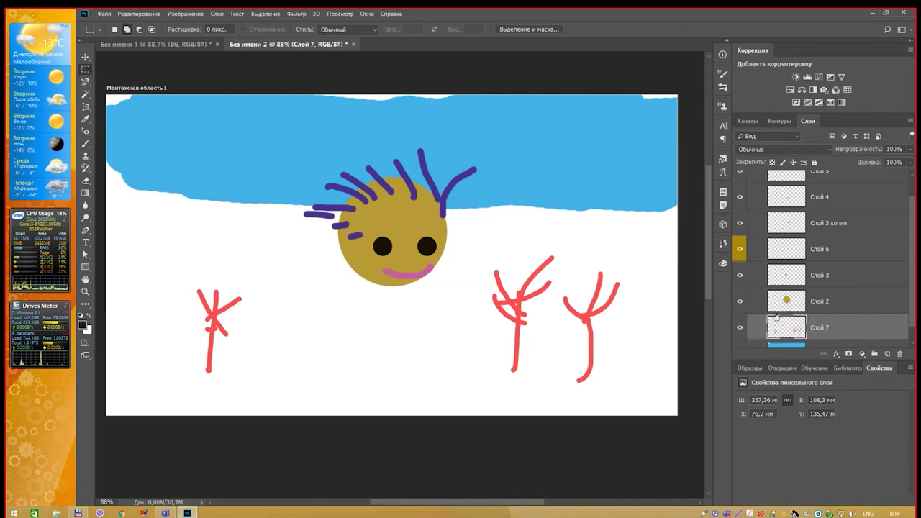
right_click(741, 301)
click(777, 354)
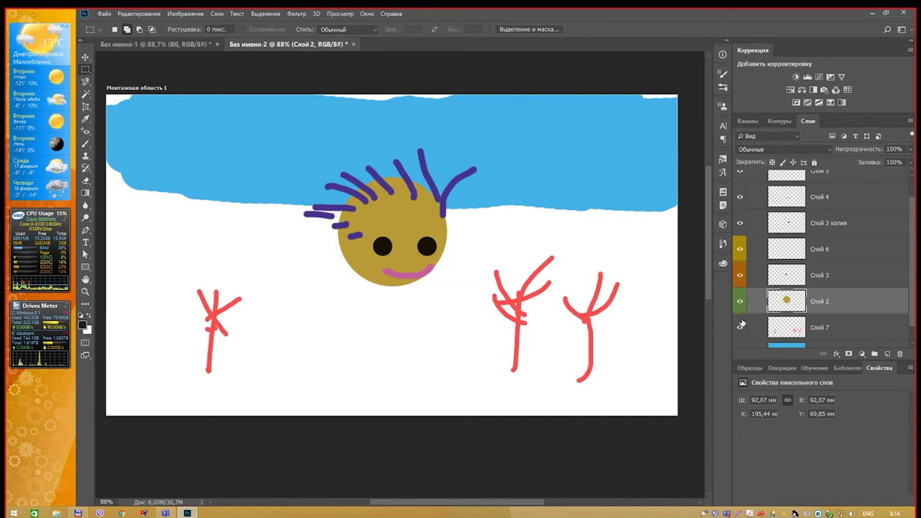
right_click(741, 328)
click(783, 386)
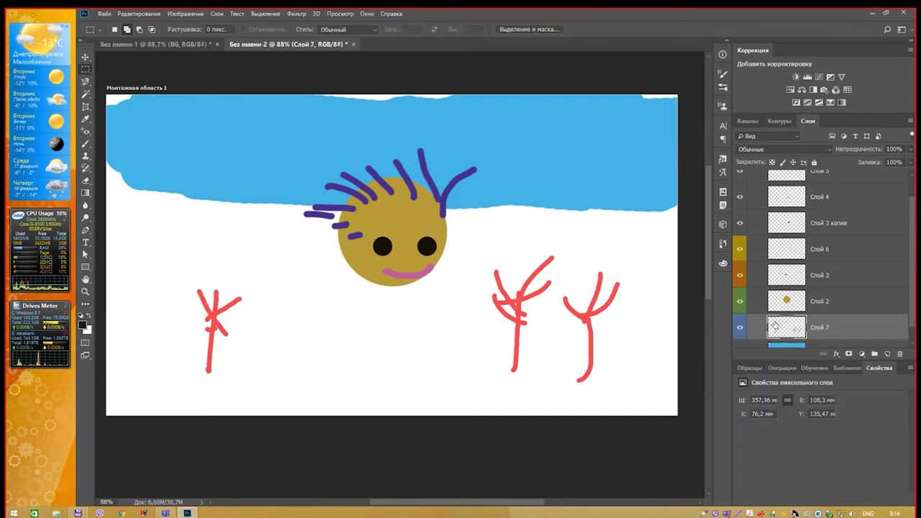
scroll(775, 322, down, 1)
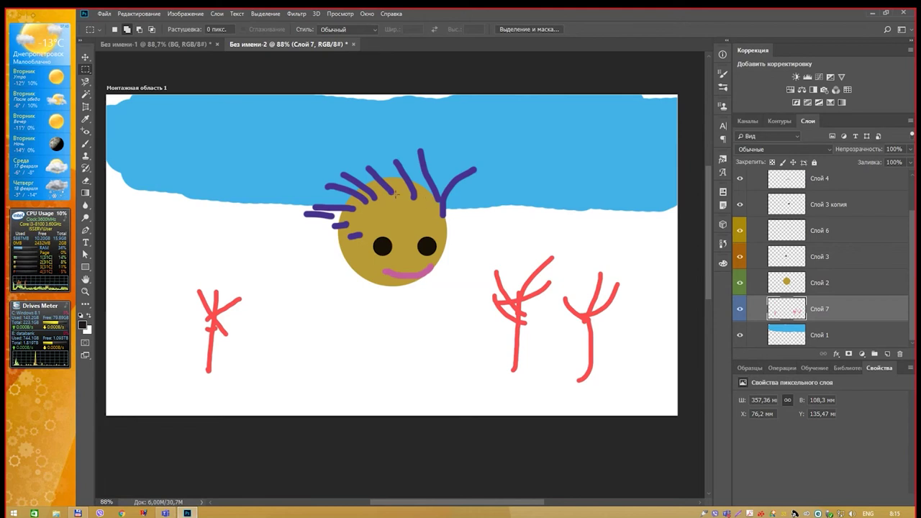
Relabel Слой 3 and Слой 2 yellow, then select the red trees layer Слой 7.
right_click(740, 255)
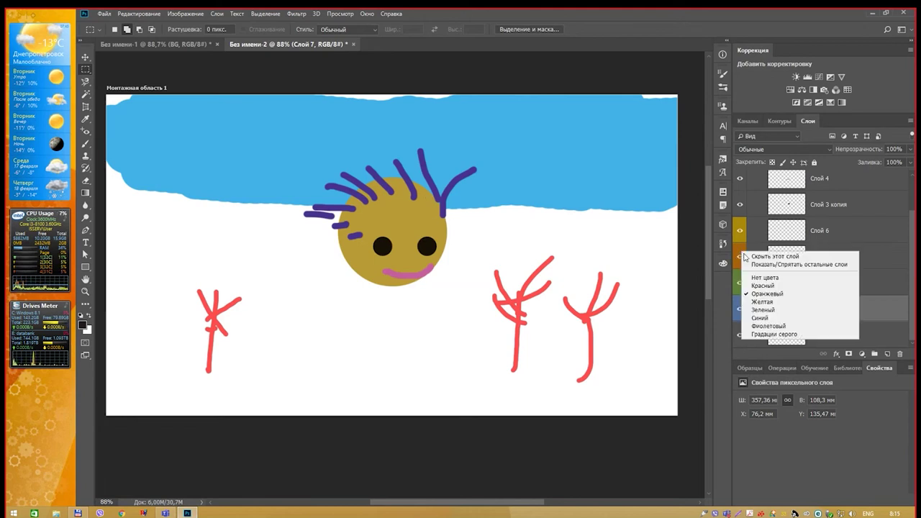
click(762, 301)
right_click(742, 281)
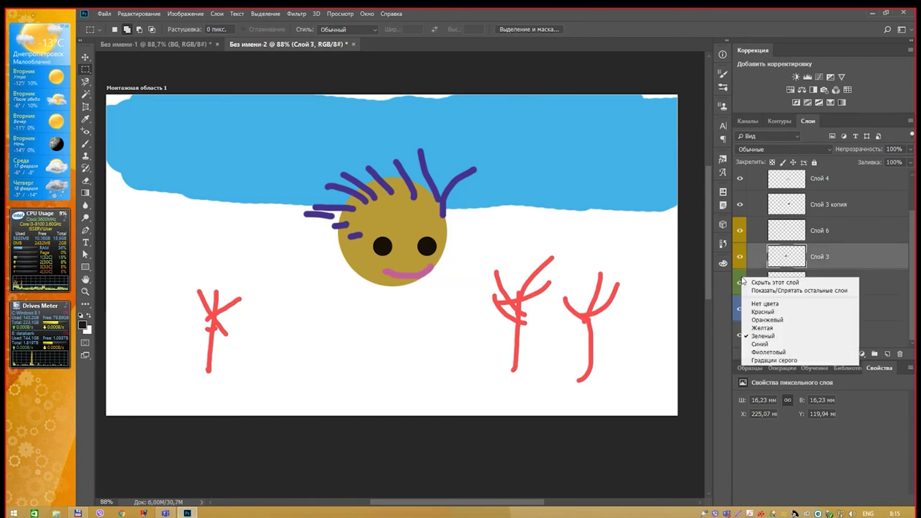
click(770, 327)
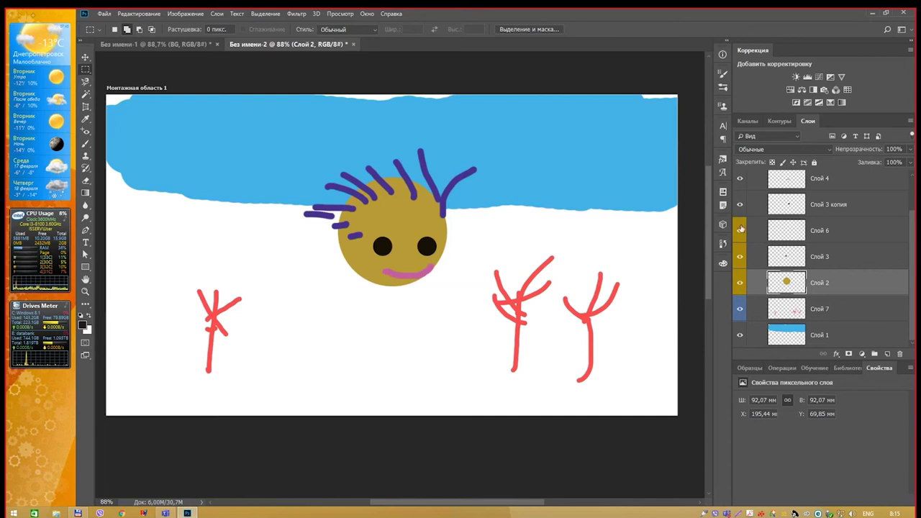
click(759, 313)
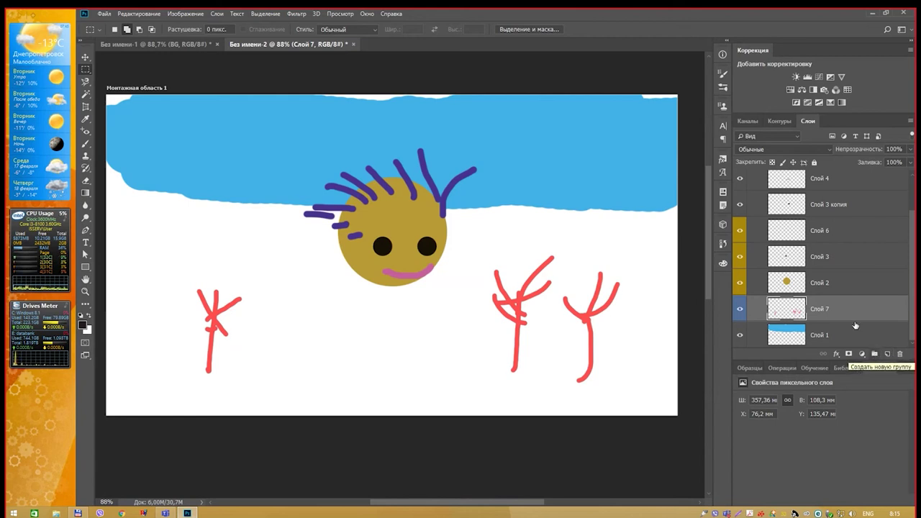
Create Группа 1 above the sky layer Слой 1 and add three empty layers inside it.
click(855, 339)
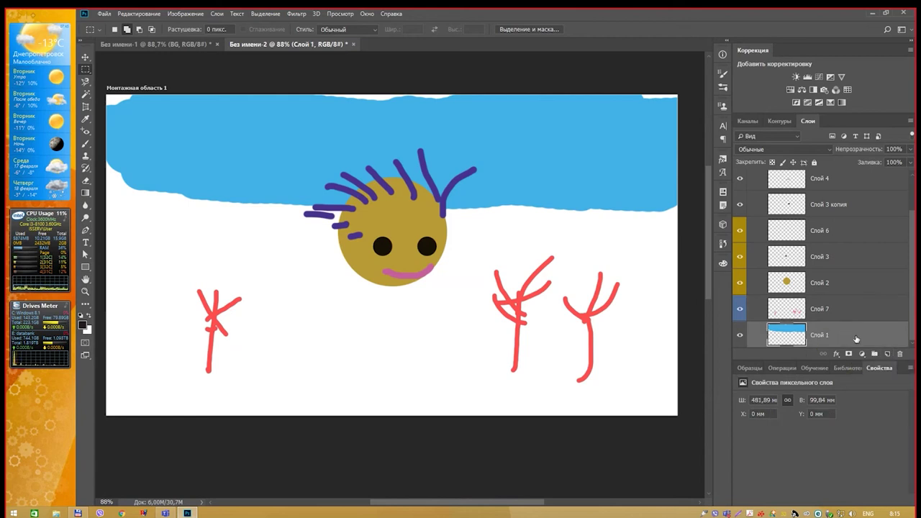
click(875, 354)
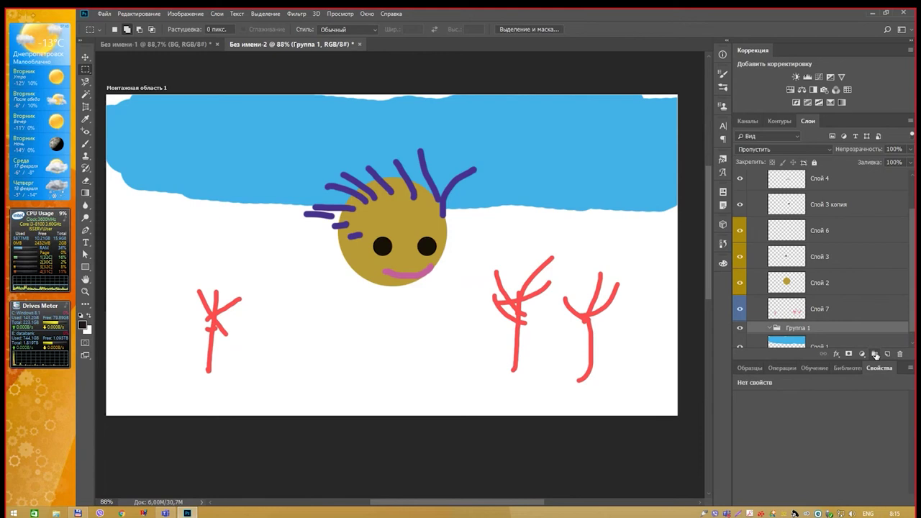
click(770, 328)
scroll(822, 323, down, 1)
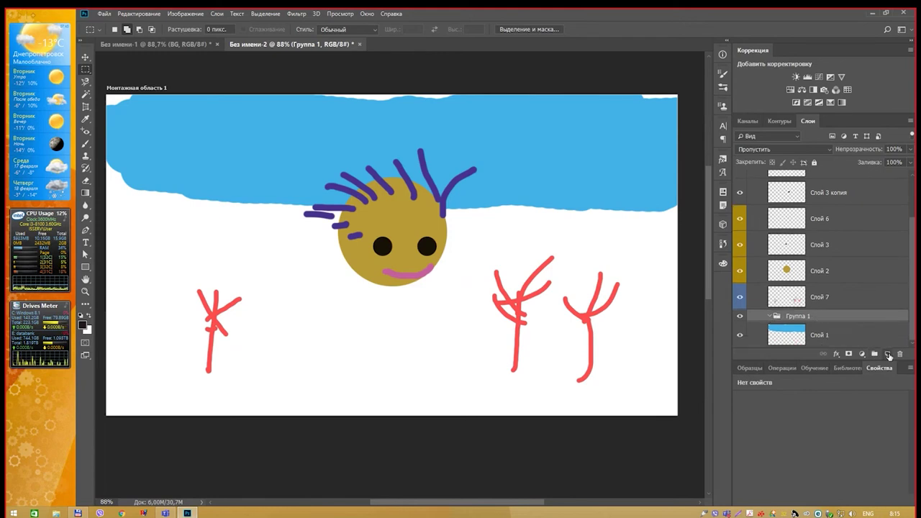
click(887, 353)
click(886, 354)
click(886, 353)
scroll(838, 295, down, 2)
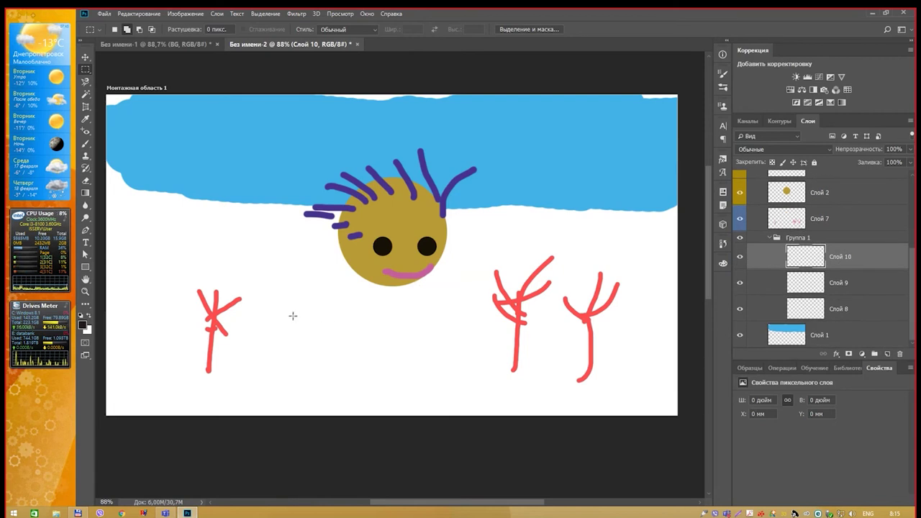
Brush black doodles on the new layers: a squiggle, cursive loops and a wing shape.
key(b)
drag(280, 326, 308, 373)
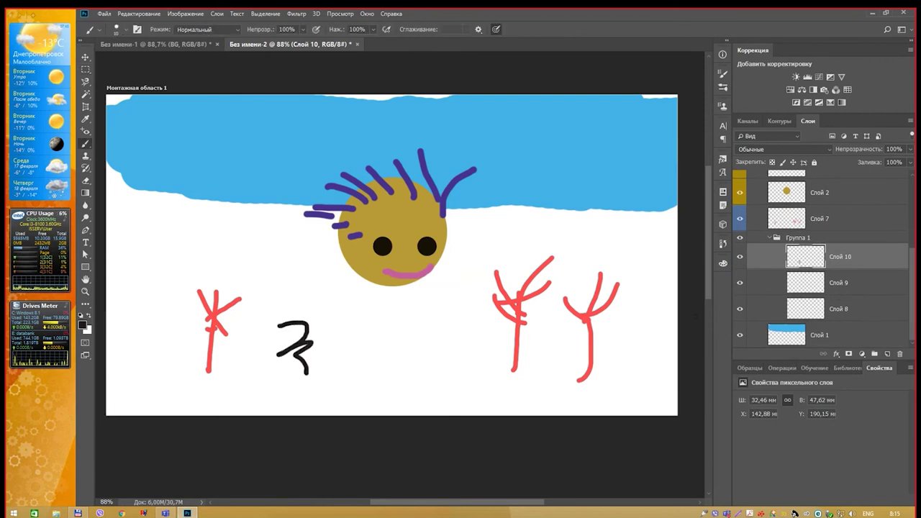
click(818, 282)
mouse_move(424, 325)
mouse_down()
mouse_move(422, 354)
mouse_move(500, 375)
mouse_up()
click(836, 316)
mouse_move(259, 244)
mouse_down()
mouse_move(181, 233)
mouse_move(310, 286)
mouse_up()
drag(284, 256, 311, 286)
Nudge the squiggle on Слой 10 upward with the Move tool, then select the whole group.
click(769, 237)
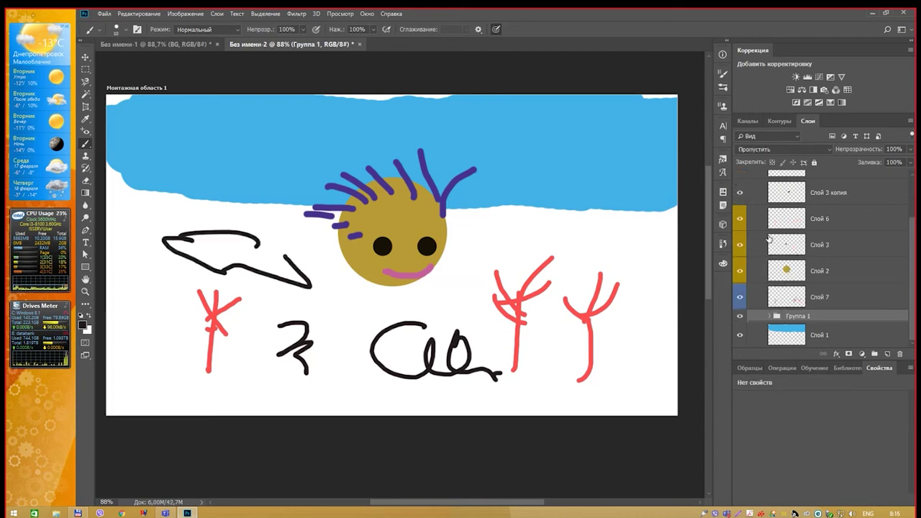
click(770, 316)
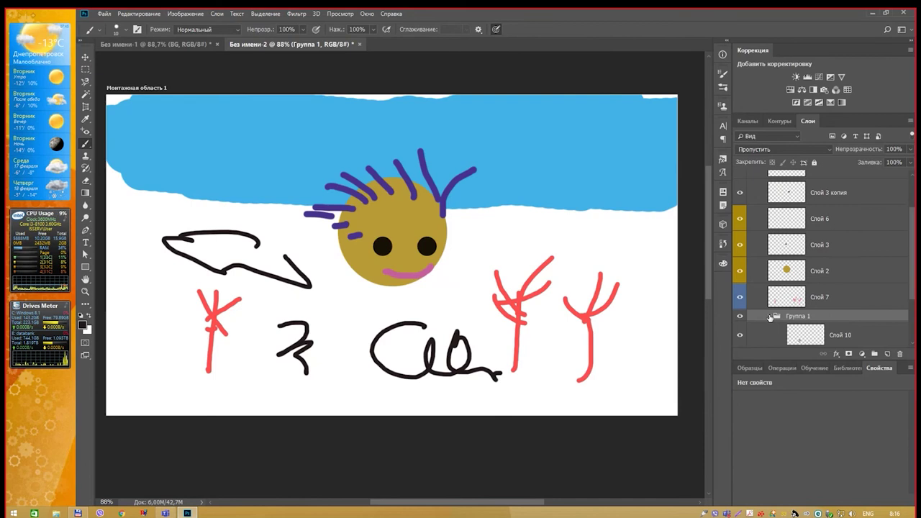
scroll(795, 309, down, 2)
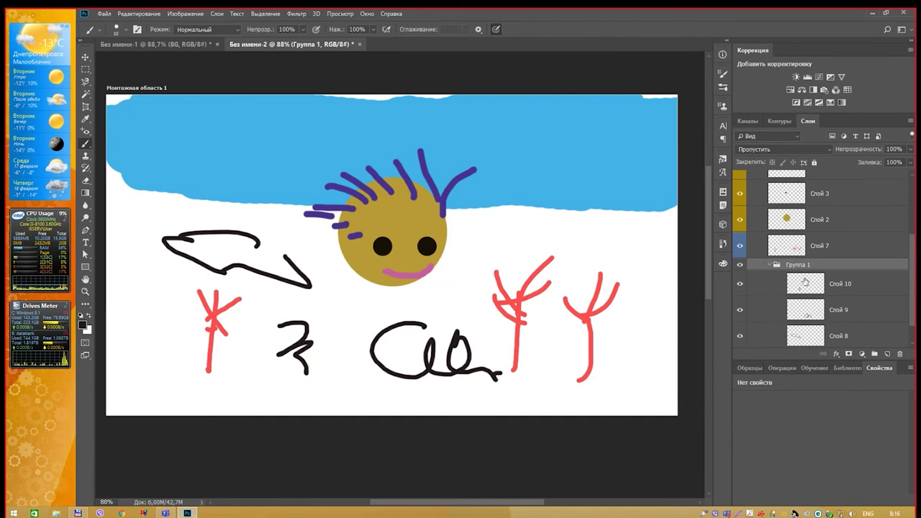
click(807, 284)
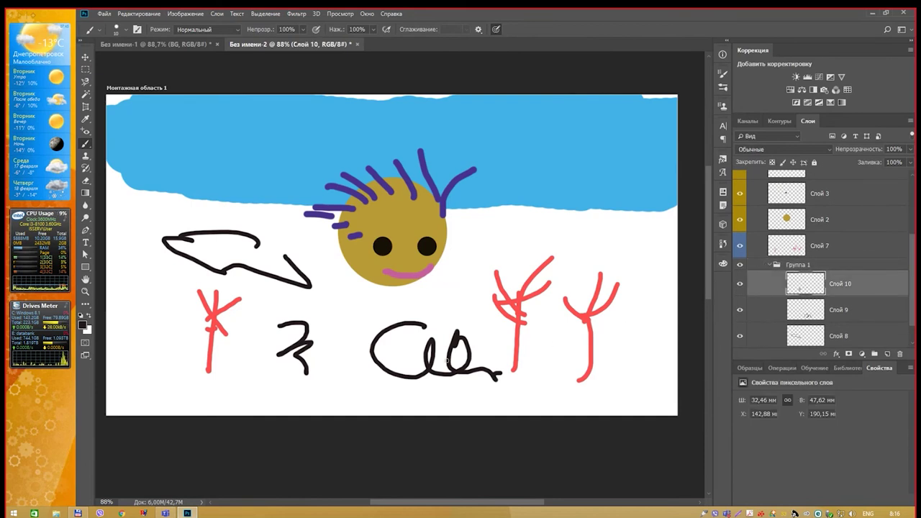
key(v)
mouse_move(436, 318)
mouse_down()
mouse_move(435, 309)
mouse_move(437, 324)
mouse_move(508, 317)
mouse_move(499, 325)
mouse_move(490, 290)
mouse_up()
click(793, 308)
click(804, 265)
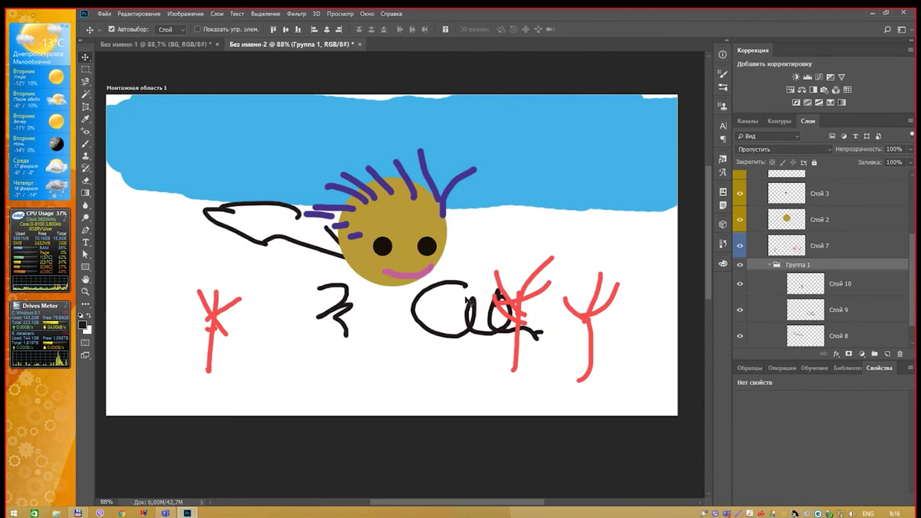
Rotate the group's scribbles about 40°, squash them to 57% height, skew, and move them left and down.
key(ctrl+t)
mouse_move(556, 196)
mouse_down()
mouse_move(561, 334)
mouse_move(558, 224)
mouse_up()
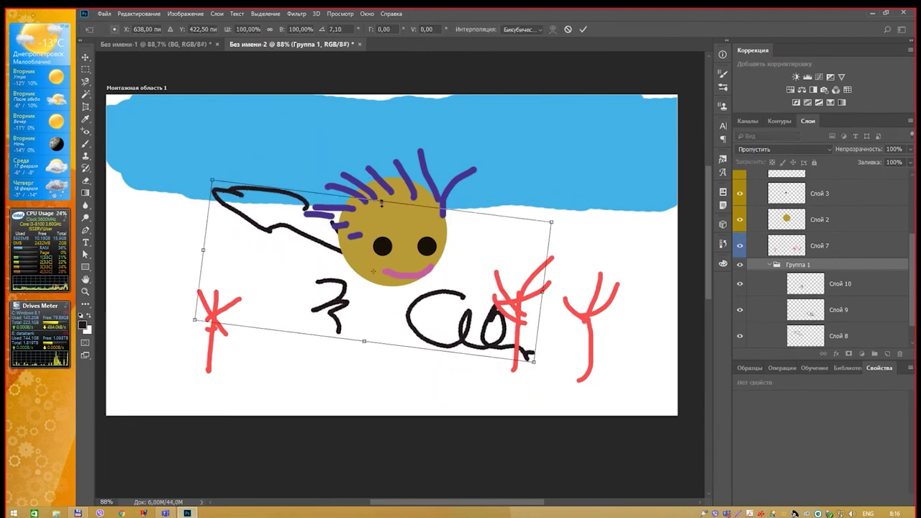
drag(381, 203, 374, 262)
right_click(413, 283)
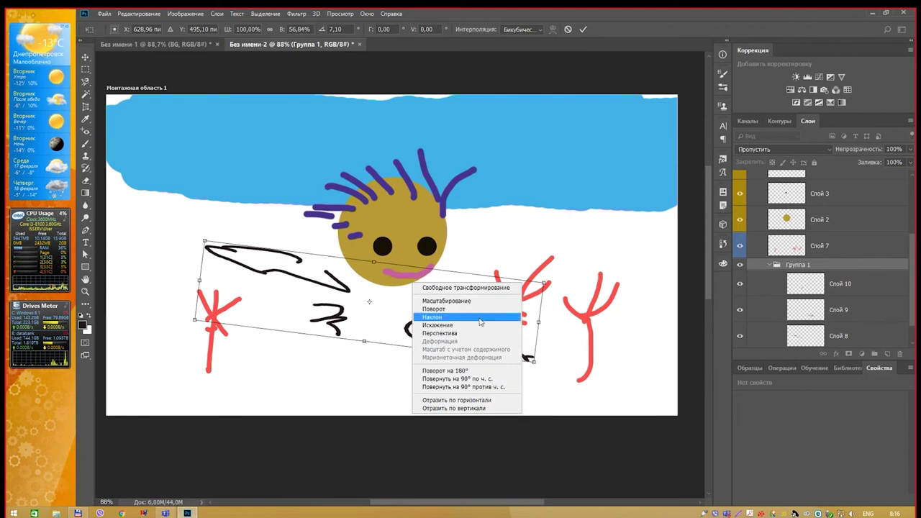
click(480, 317)
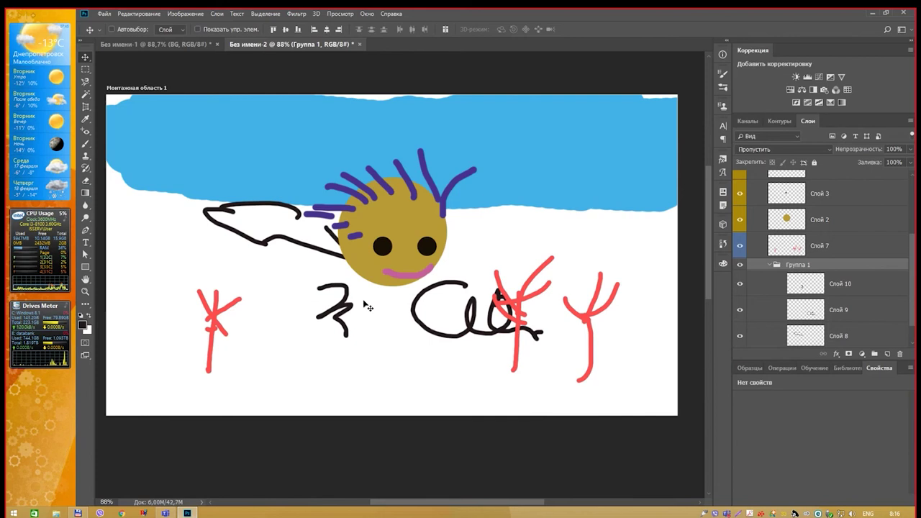
drag(354, 304, 334, 336)
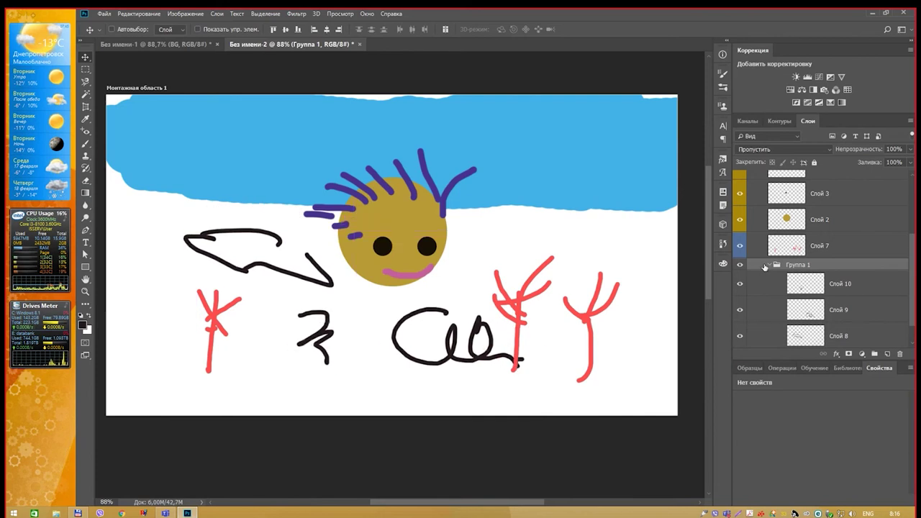
double_click(797, 265)
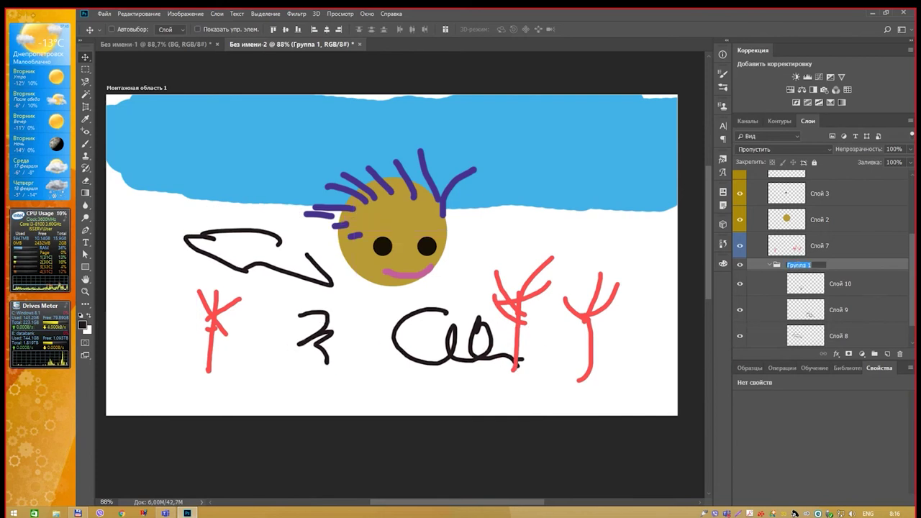
Rename the scribble group with 'PPPPRR' and give it a red colour label, then select Слой 10.
text(PP)
text(PPRRRR)
key(Return)
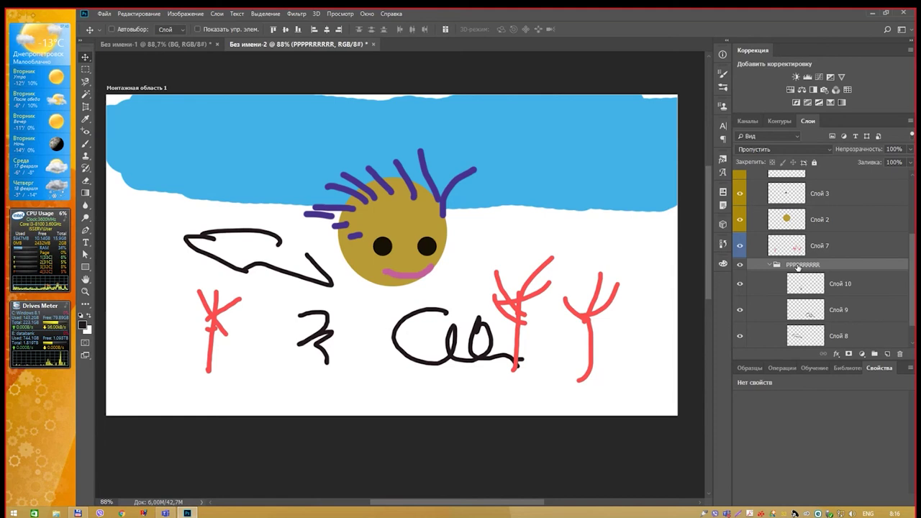
right_click(741, 266)
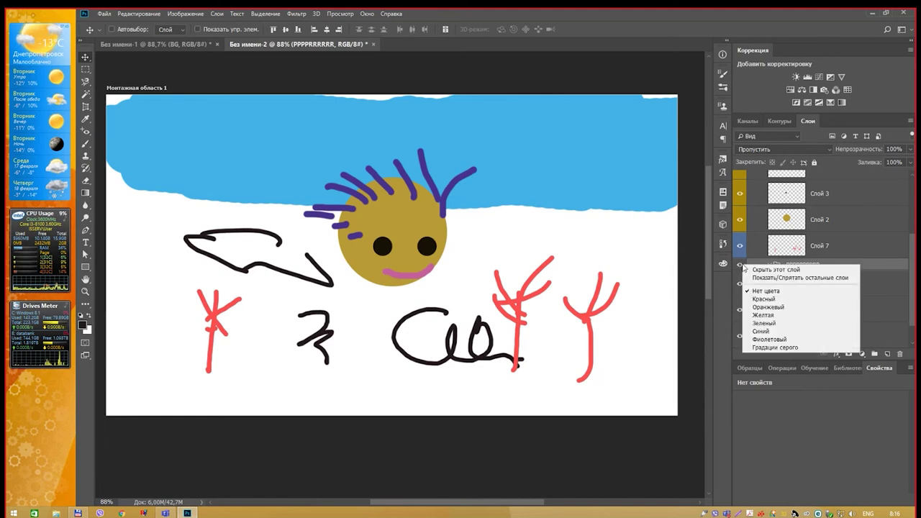
click(765, 299)
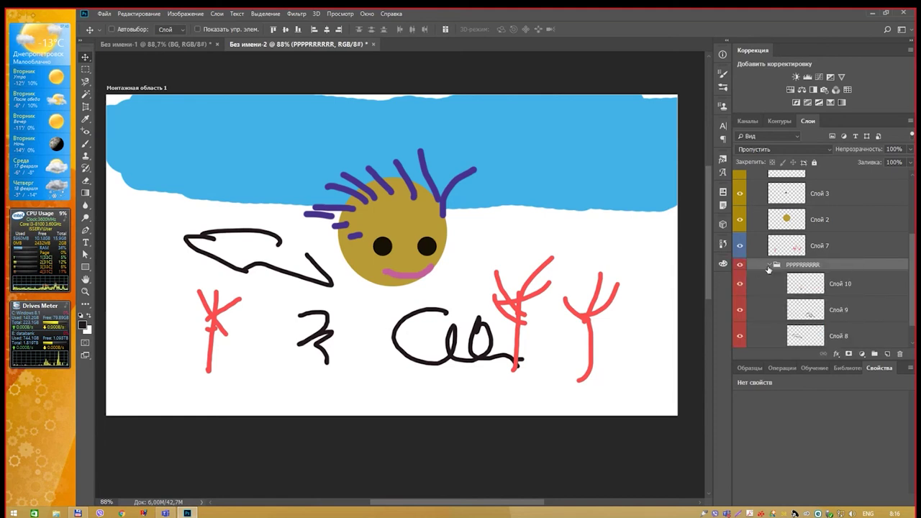
click(769, 266)
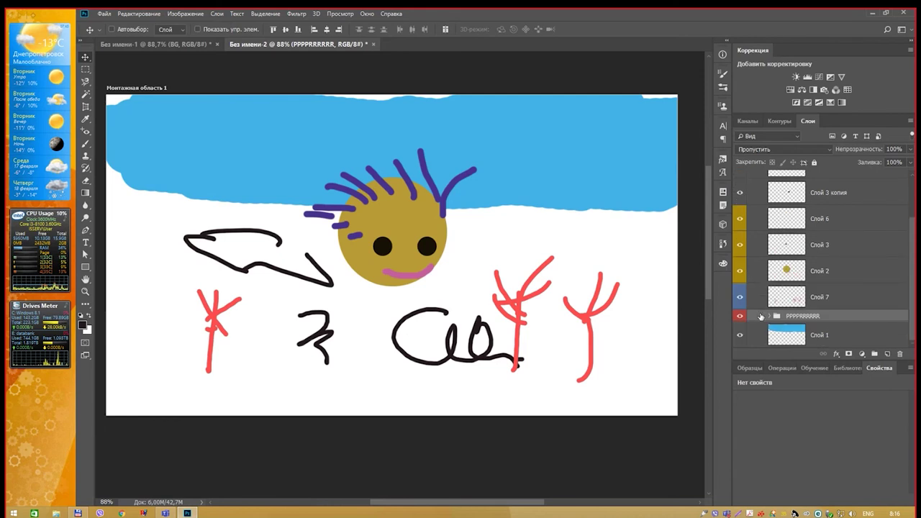
click(770, 315)
scroll(774, 302, down, 2)
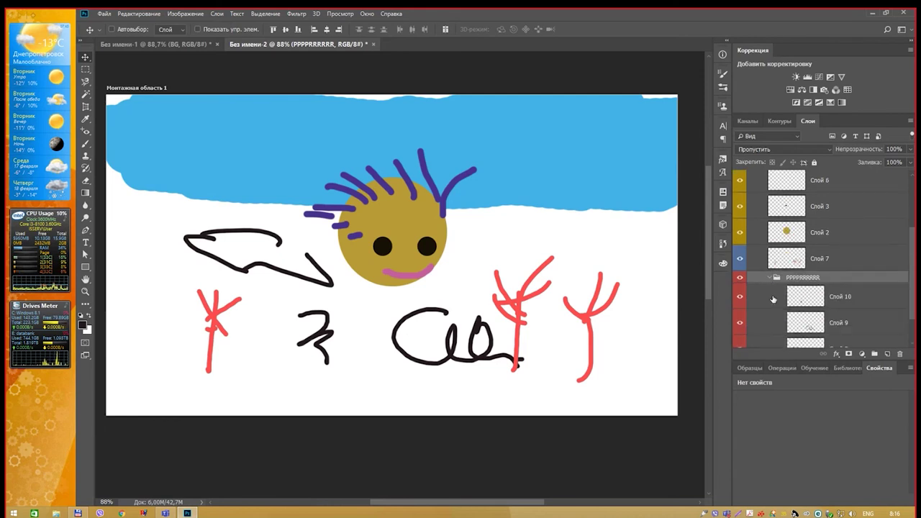
scroll(777, 291, down, 1)
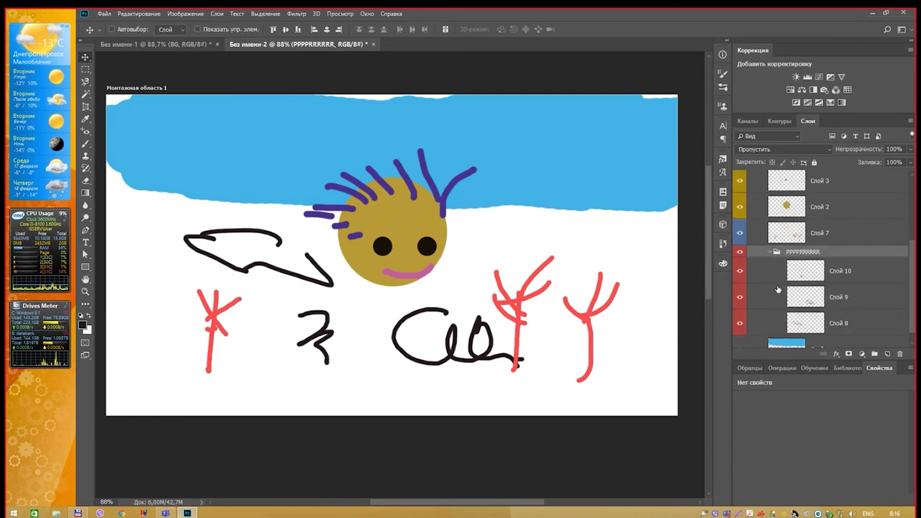
scroll(813, 282, down, 1)
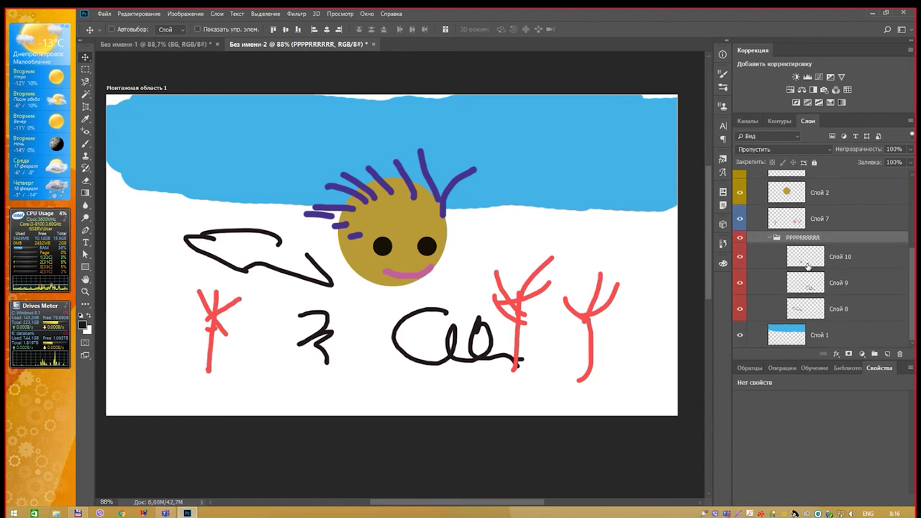
click(815, 258)
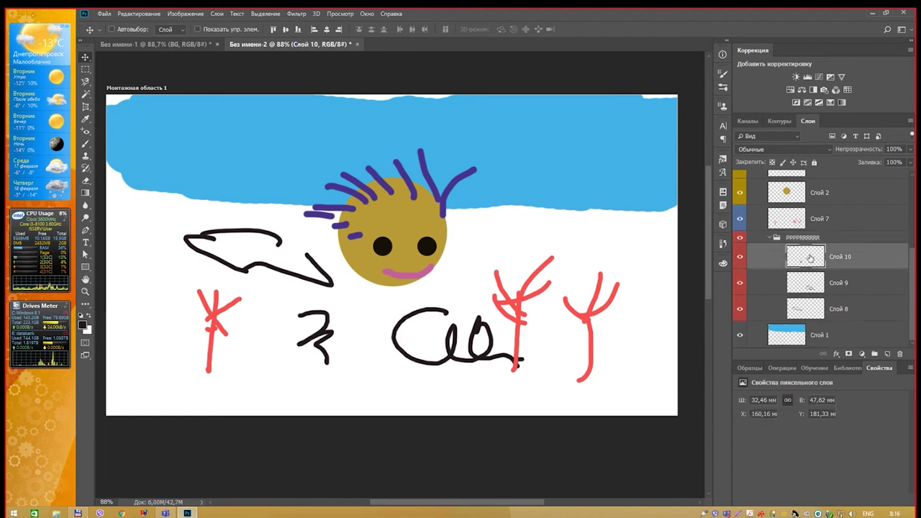
Cycle the Layers panel thumbnails through none and small, ending on large thumbnails.
right_click(809, 257)
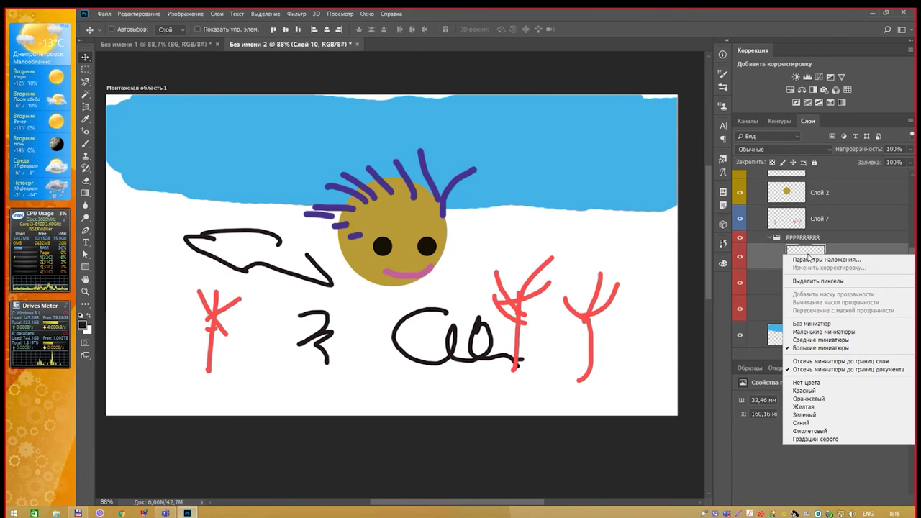
click(824, 324)
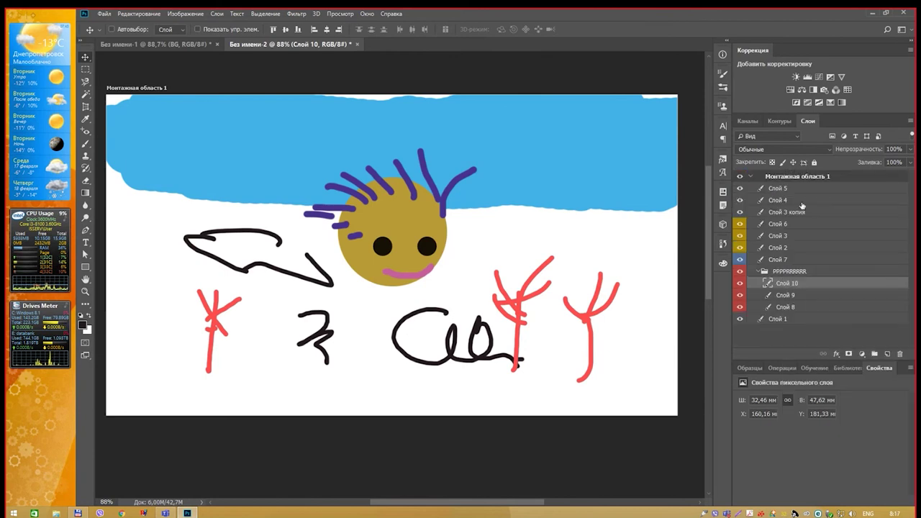
right_click(768, 284)
click(803, 361)
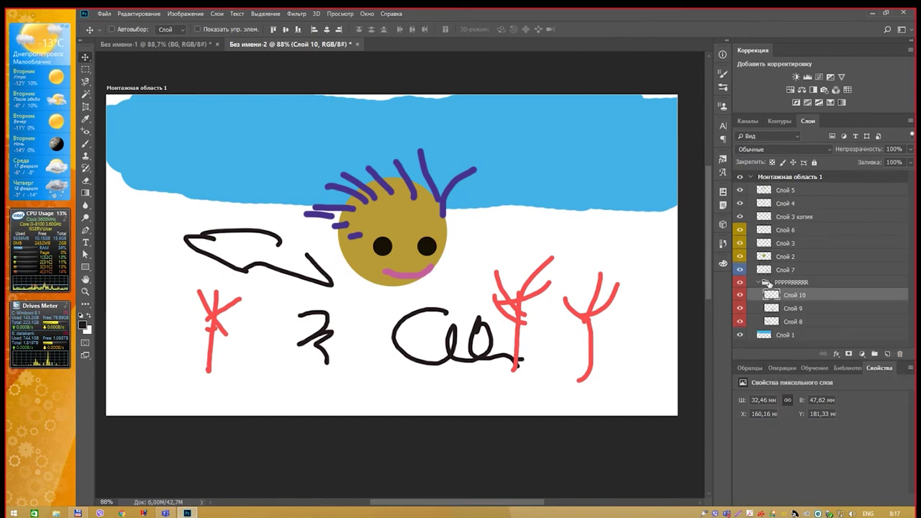
right_click(774, 296)
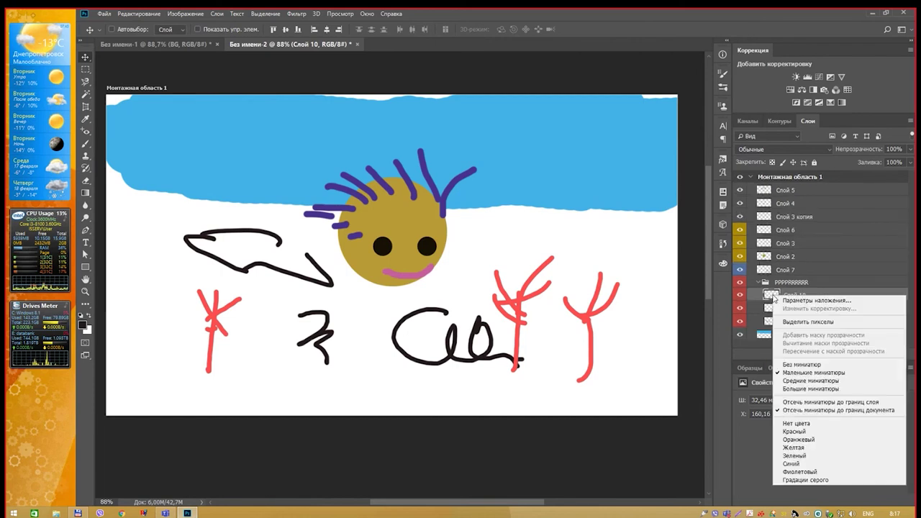
click(815, 387)
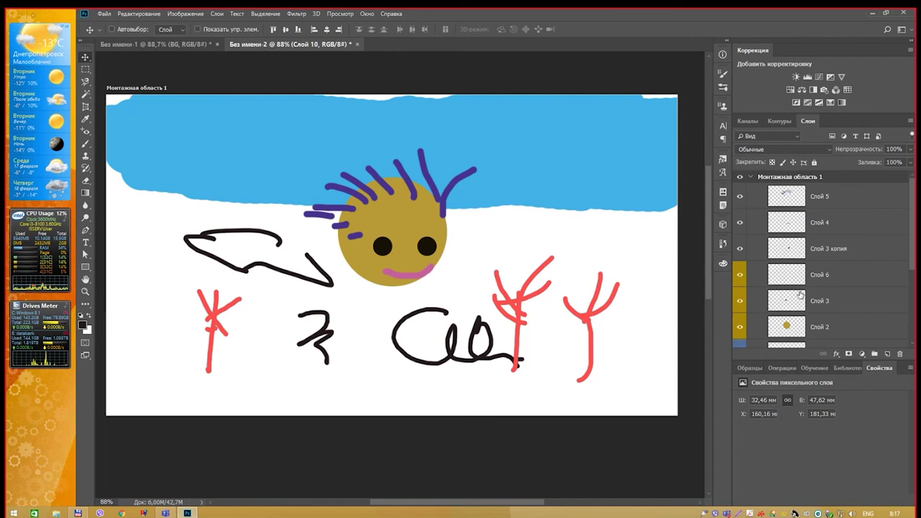
scroll(798, 295, down, 2)
scroll(790, 305, down, 1)
scroll(791, 295, up, 3)
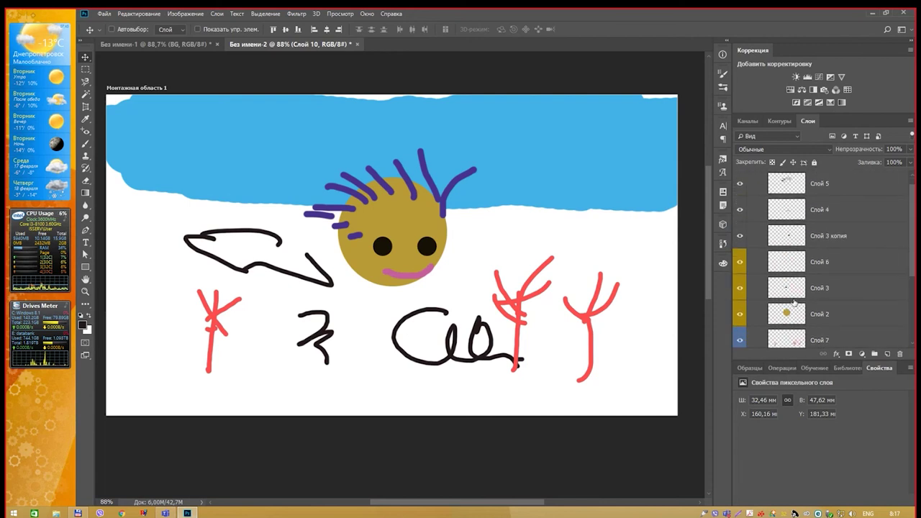
Duplicate the eye layer Слой 3 to create Слой 3 копия.
right_click(789, 270)
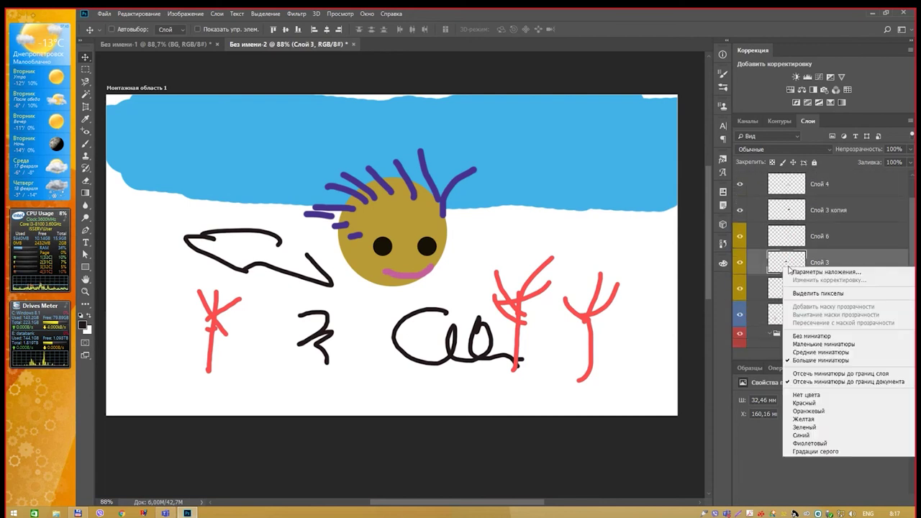
click(839, 227)
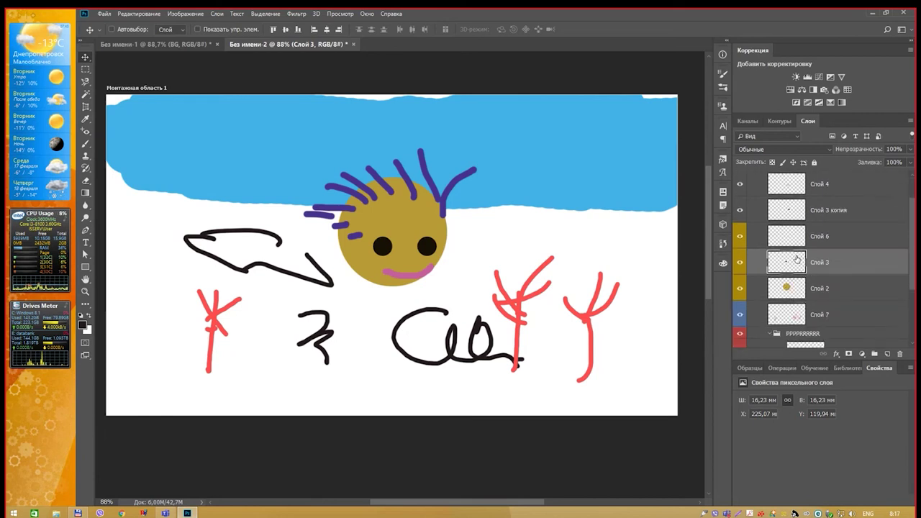
scroll(797, 260, down, 5)
scroll(797, 262, up, 2)
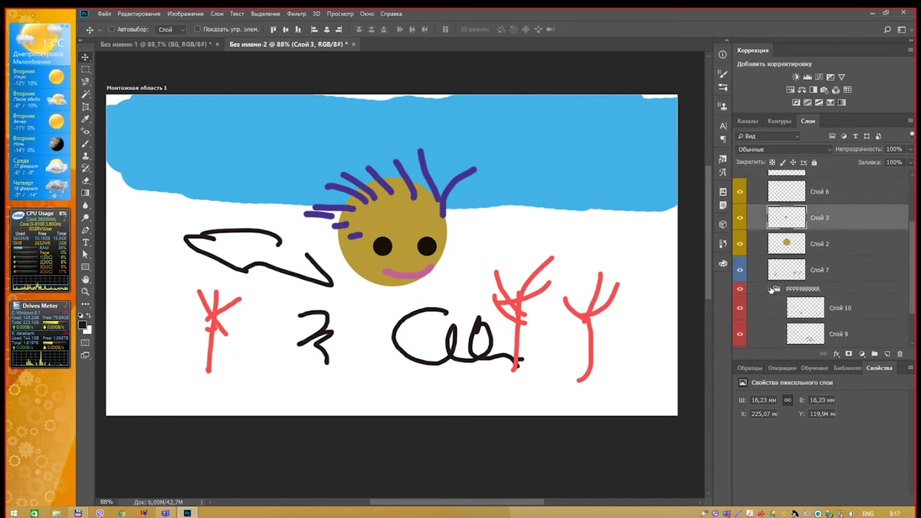
key(ctrl+j)
scroll(789, 278, up, 2)
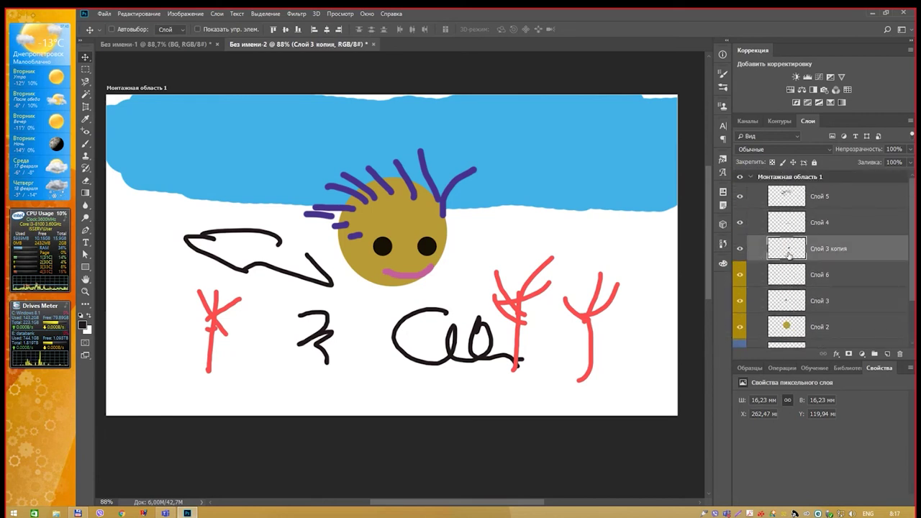
Multi-select the hair, mouth and eye layers in various combinations, ending on the face layer Слой 2.
ctrl+click(820, 301)
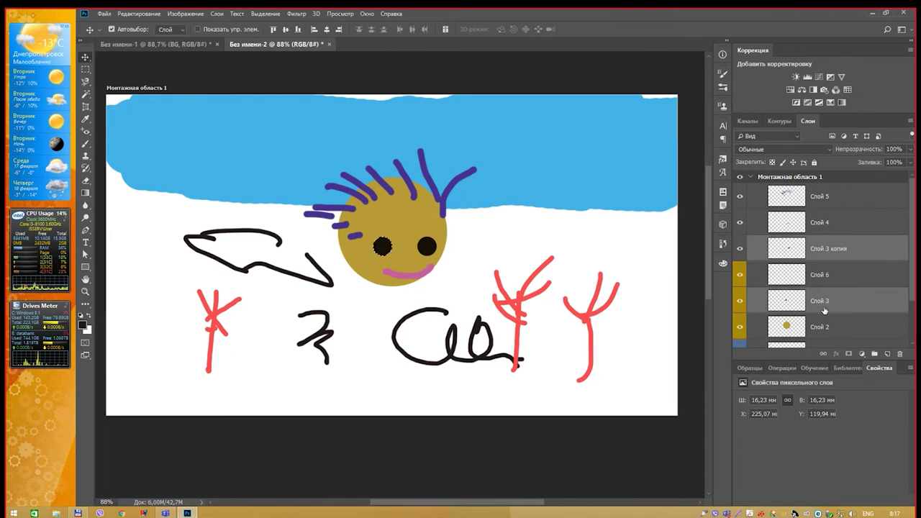
click(818, 204)
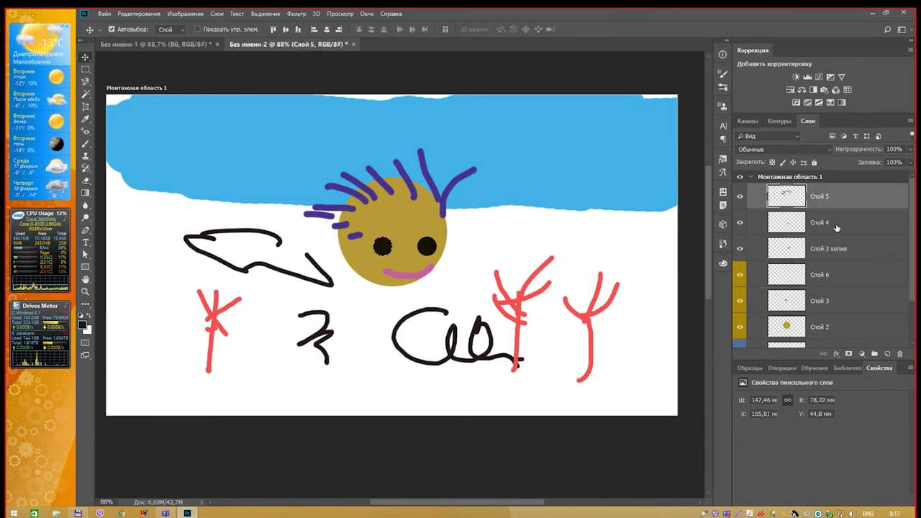
ctrl+click(835, 225)
ctrl+click(833, 300)
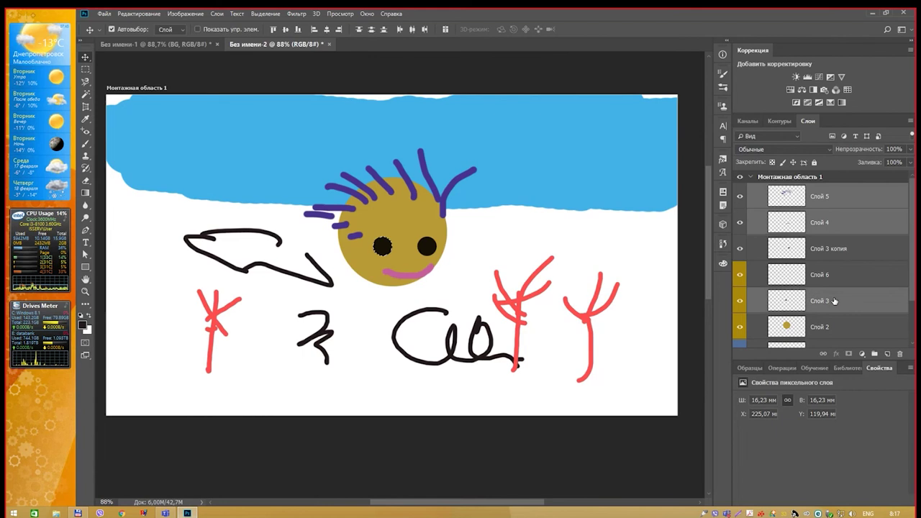
click(847, 260)
click(827, 193)
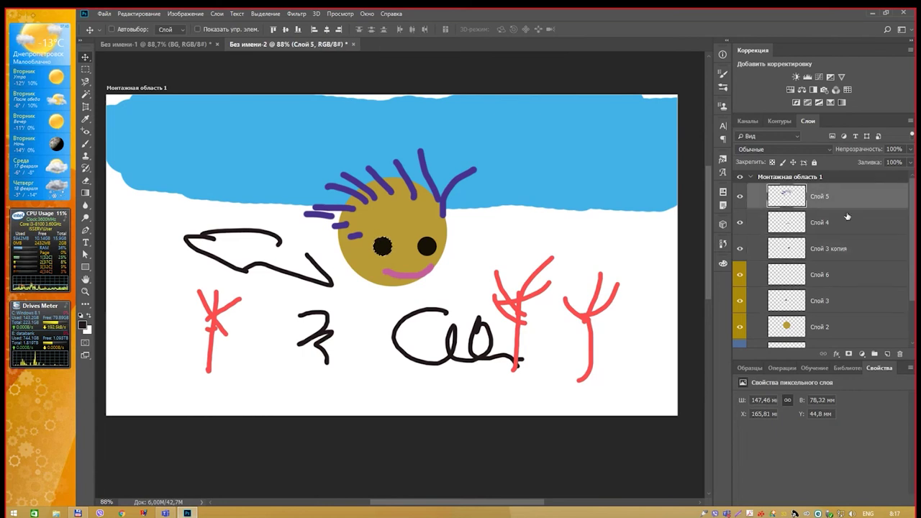
shift+click(848, 295)
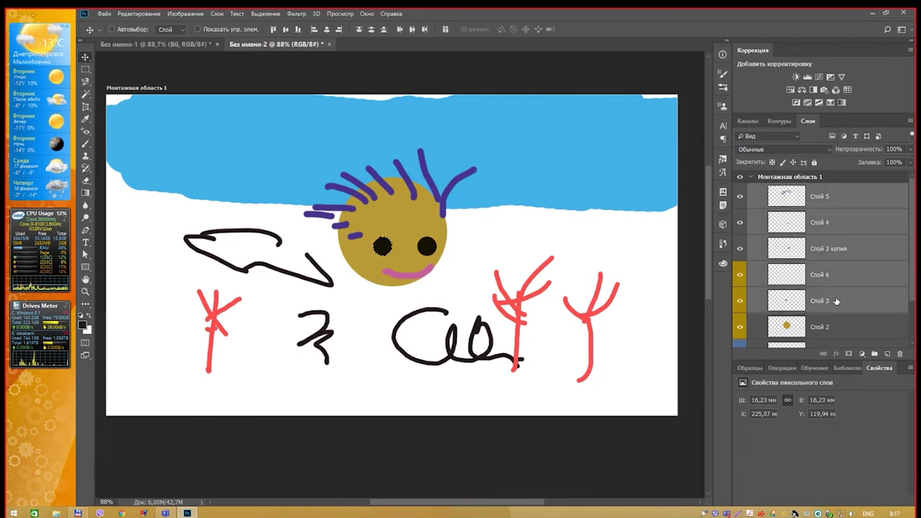
click(833, 324)
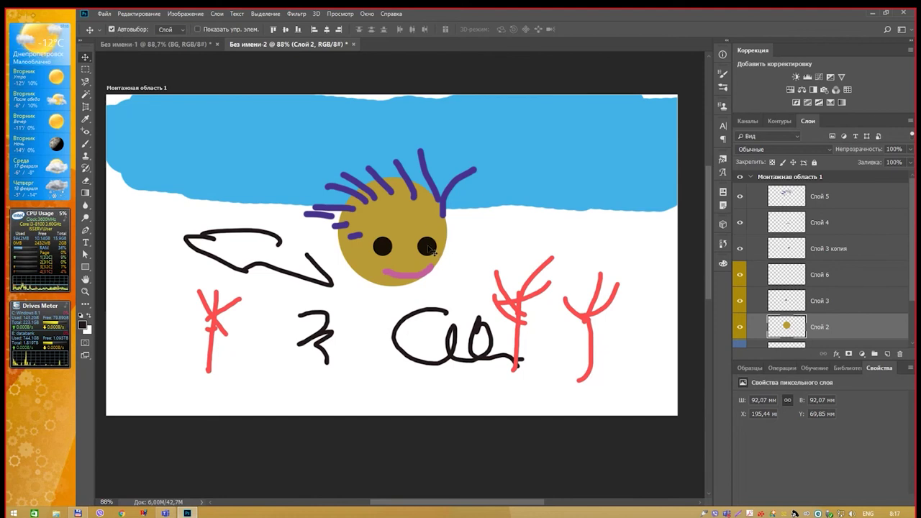
mouse_move(428, 247)
mouse_down()
mouse_move(435, 245)
mouse_move(383, 237)
mouse_up()
click(385, 249)
drag(411, 283, 410, 272)
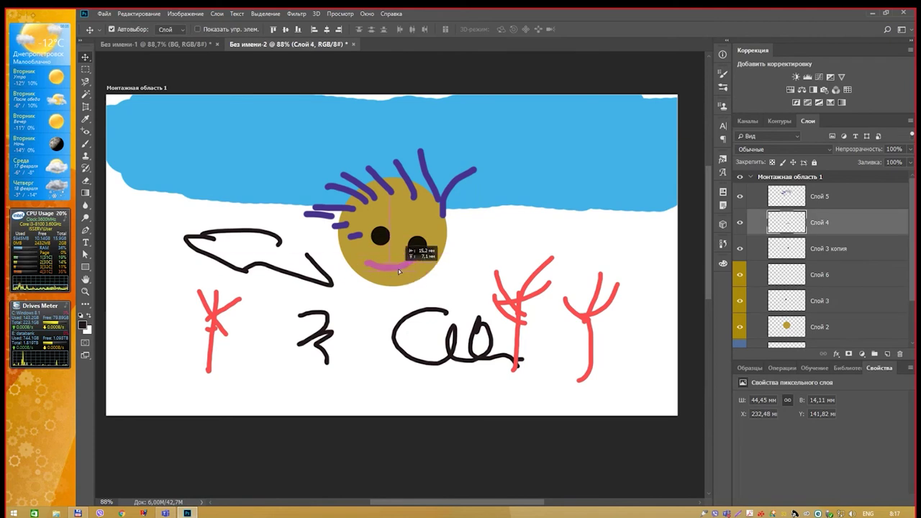
click(418, 234)
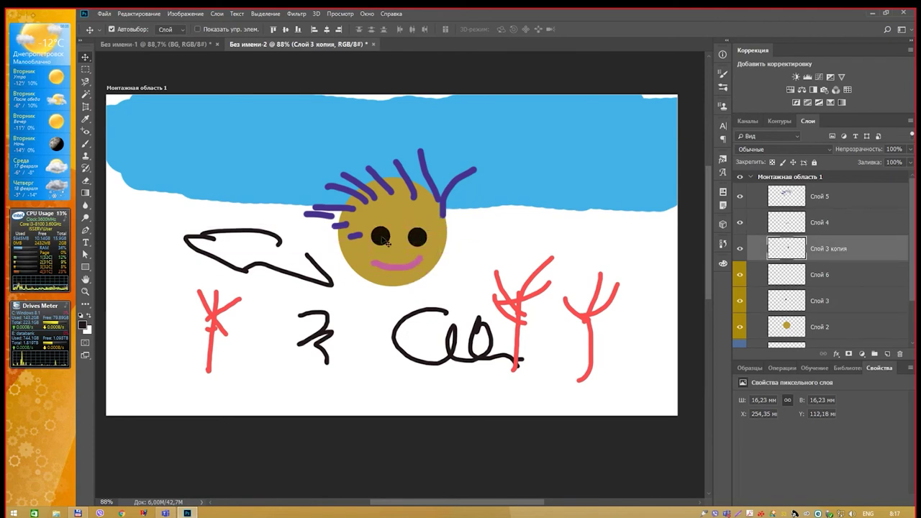
drag(379, 235, 422, 237)
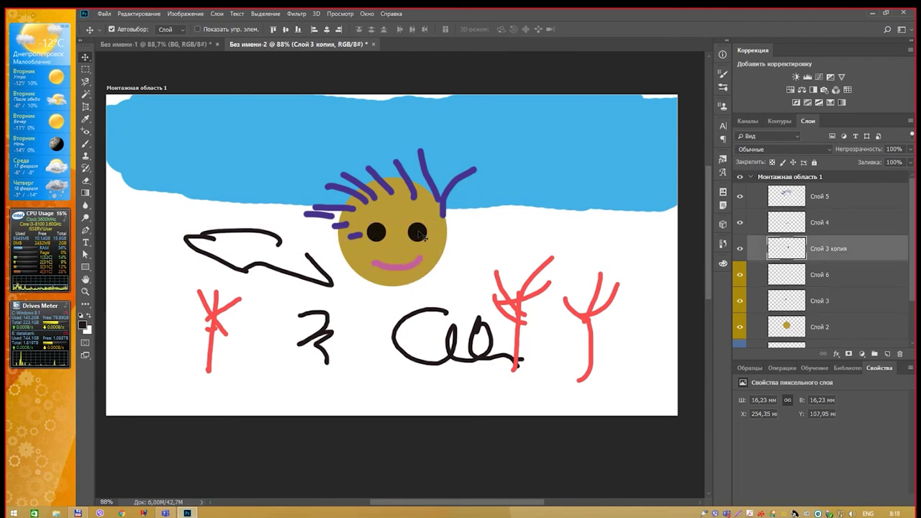
mouse_move(450, 202)
mouse_down()
mouse_move(458, 195)
mouse_move(446, 187)
mouse_up()
click(536, 274)
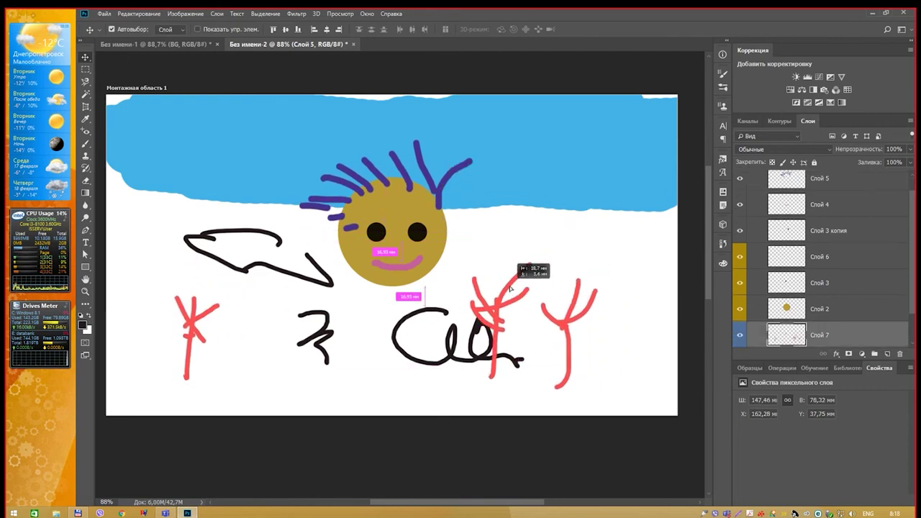
drag(536, 274, 514, 281)
mouse_move(483, 324)
mouse_down()
mouse_move(500, 325)
mouse_move(487, 326)
mouse_up()
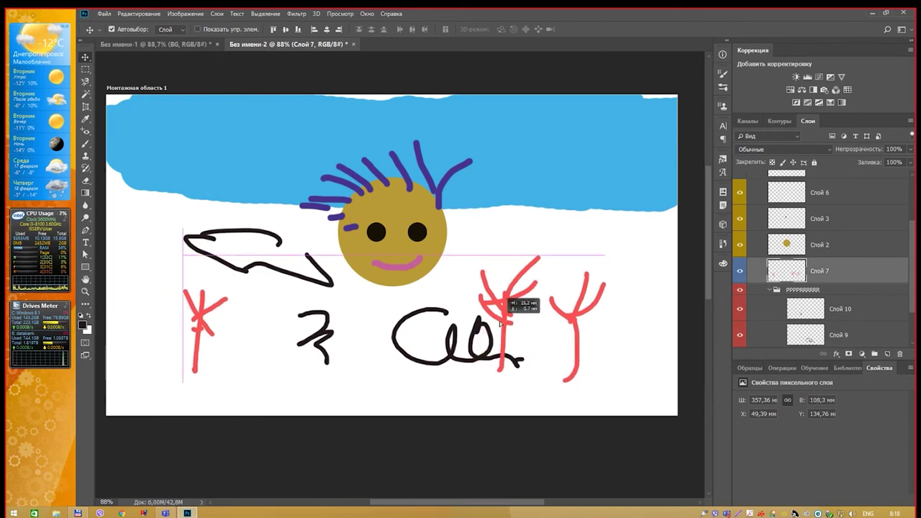
drag(481, 325, 483, 325)
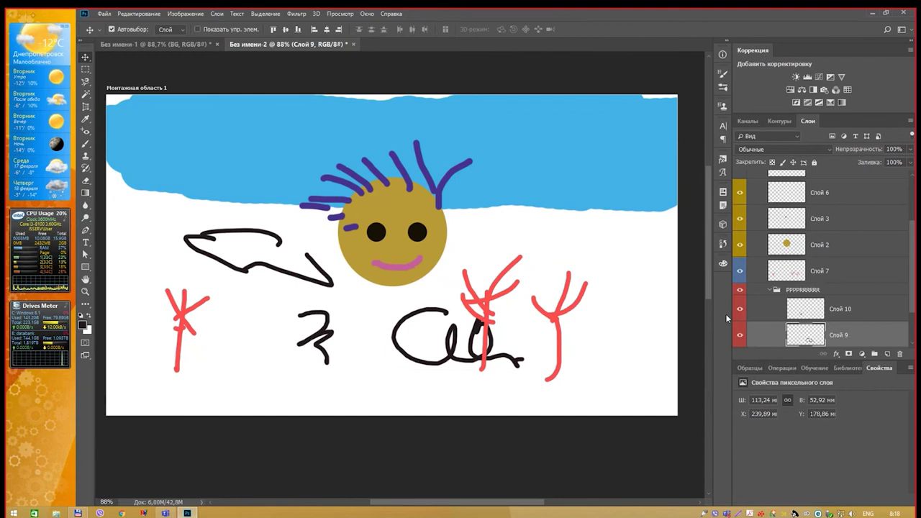
click(813, 311)
drag(482, 330, 487, 318)
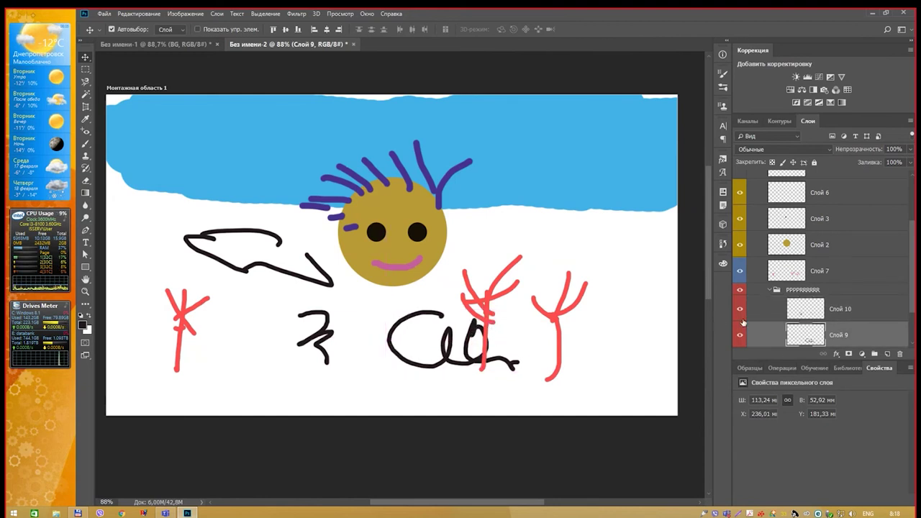
click(111, 30)
key(ctrl)
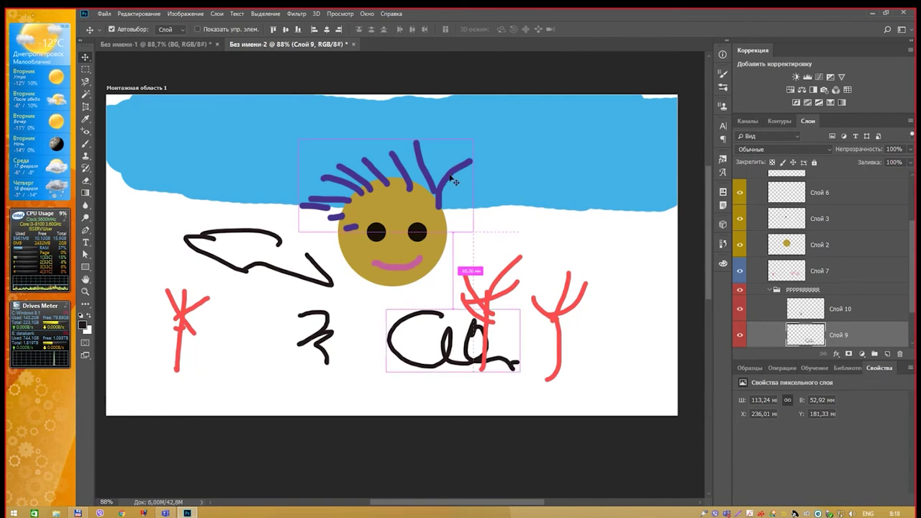
drag(455, 181, 443, 171)
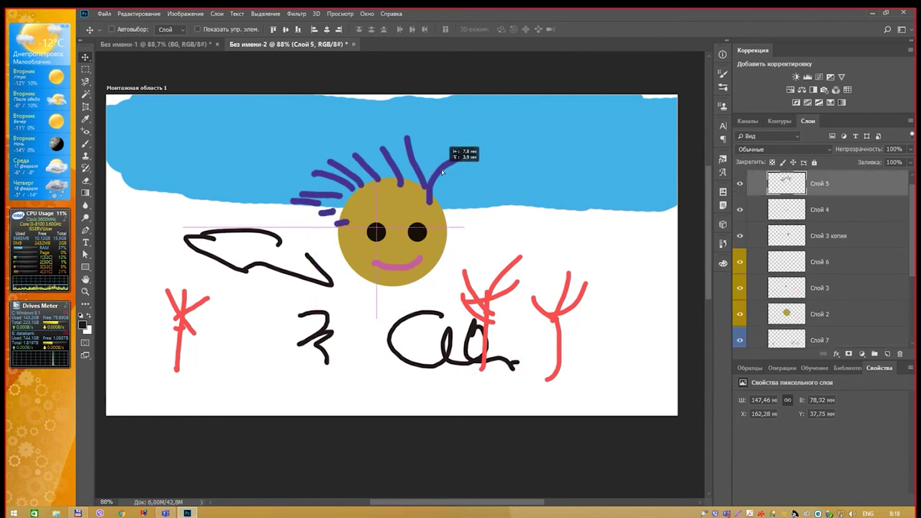
drag(535, 171, 559, 156)
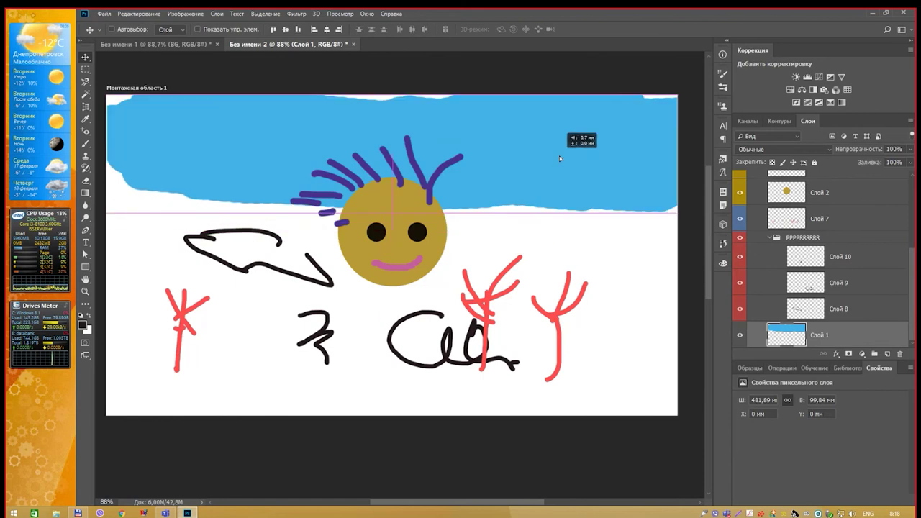
ctrl+click(504, 284)
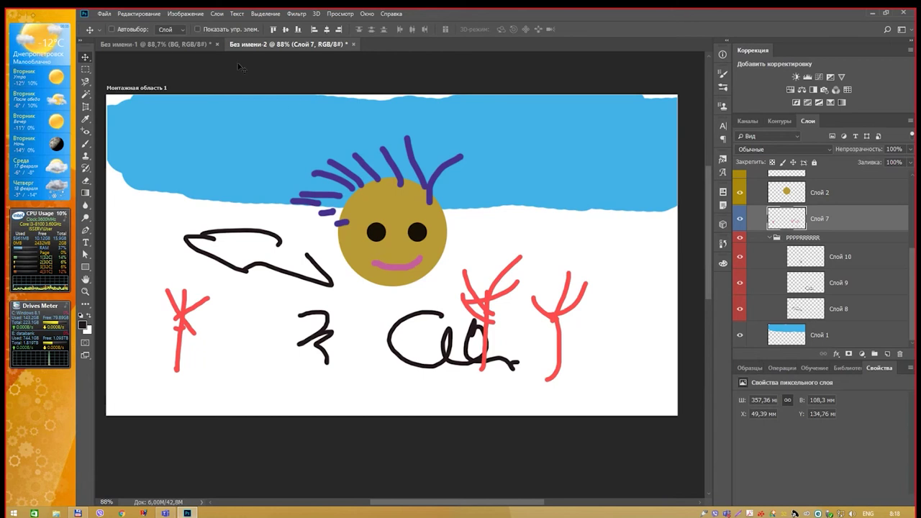
Turn on transform controls and shrink the sun face layer slightly.
click(223, 29)
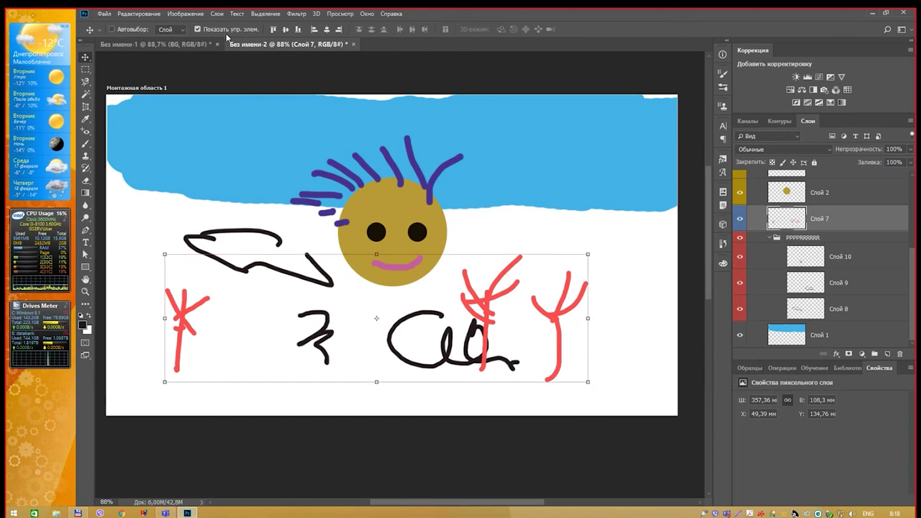
ctrl+click(423, 213)
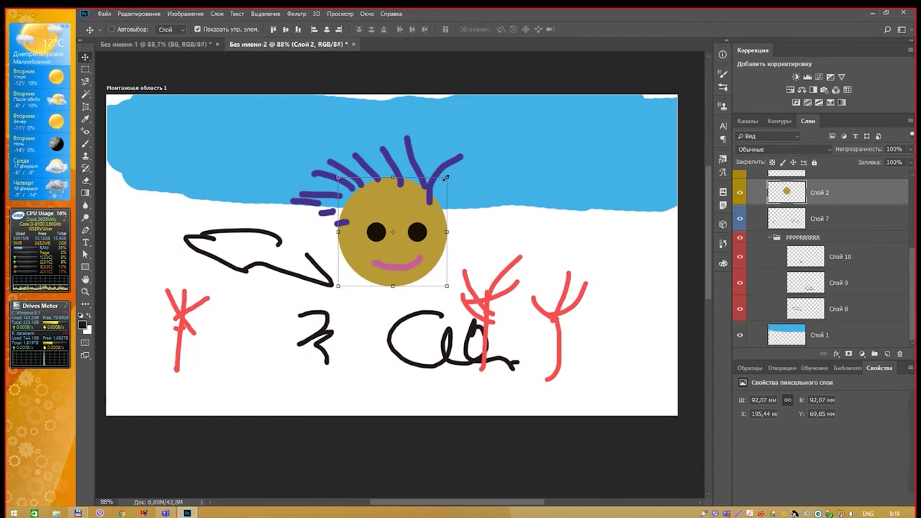
mouse_move(446, 177)
mouse_down()
mouse_move(433, 180)
mouse_move(441, 181)
mouse_up()
key(Return)
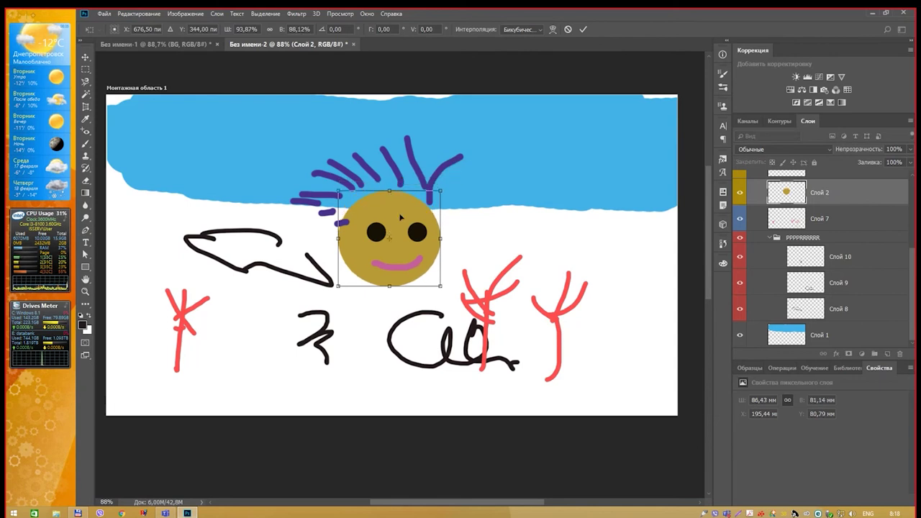
Nudge the red trees up-right, then shrink them to about 91% by 78% and tilt them.
click(492, 300)
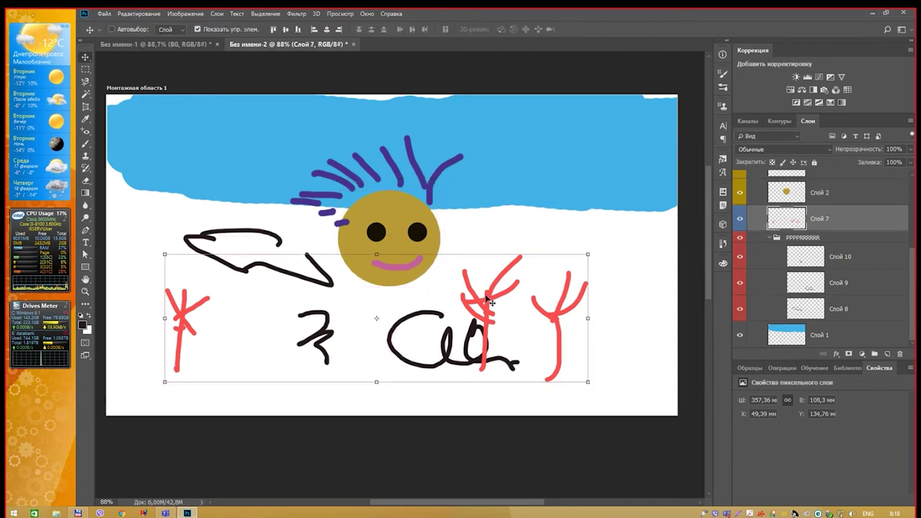
drag(492, 300, 497, 297)
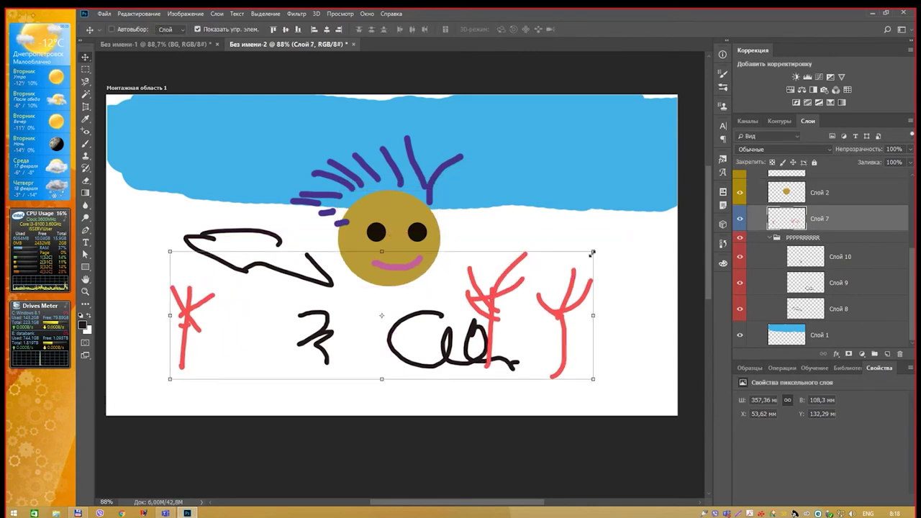
drag(593, 251, 554, 279)
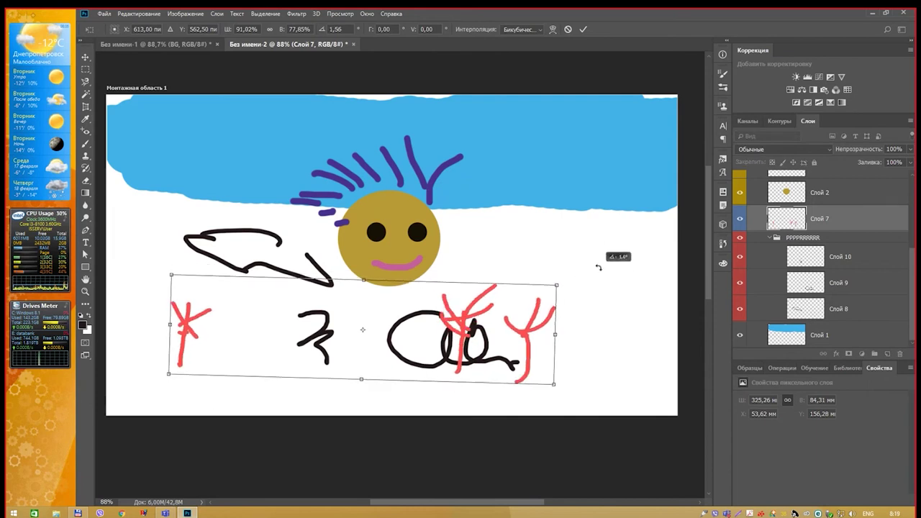
double_click(521, 298)
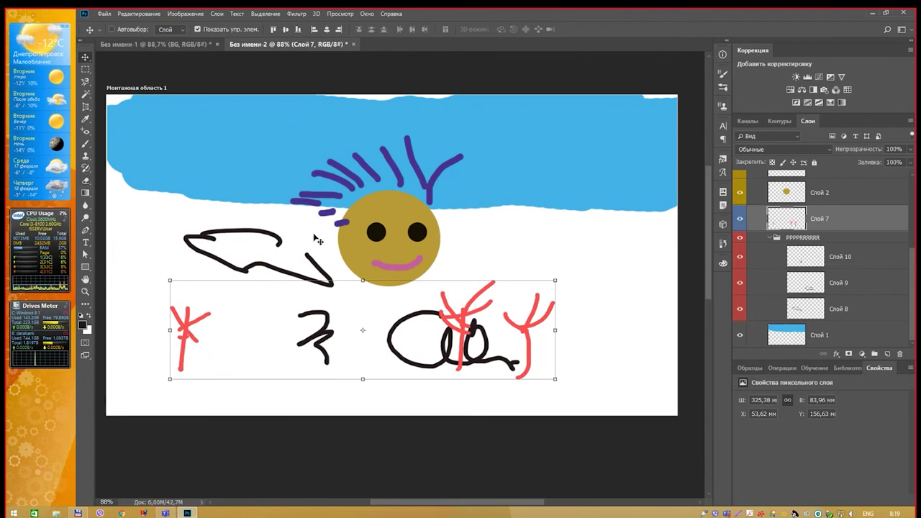
key(b)
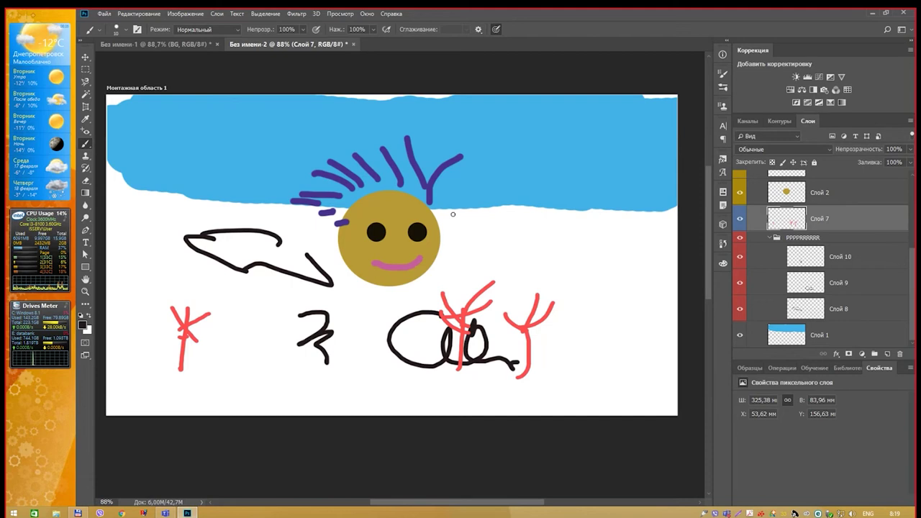
Add a black 'V' text layer to the right of the face and drag it larger.
key(t)
click(498, 242)
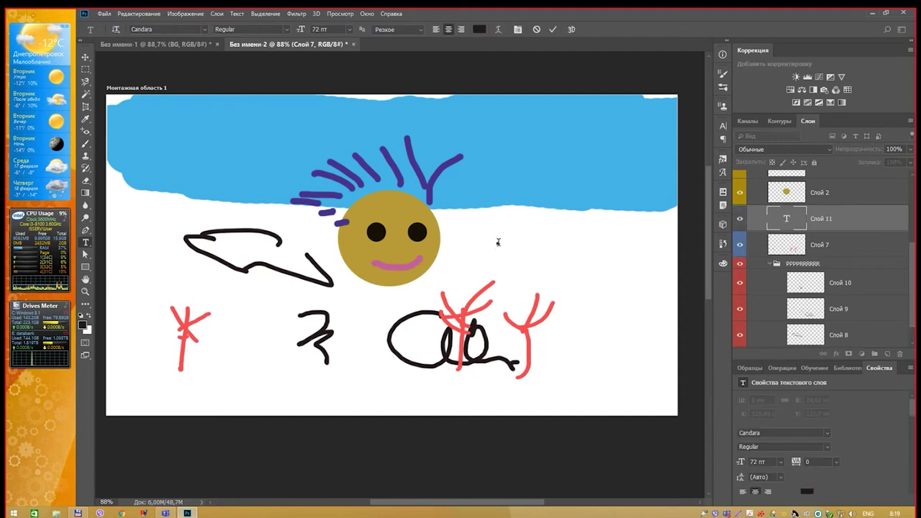
text(V)
click(85, 56)
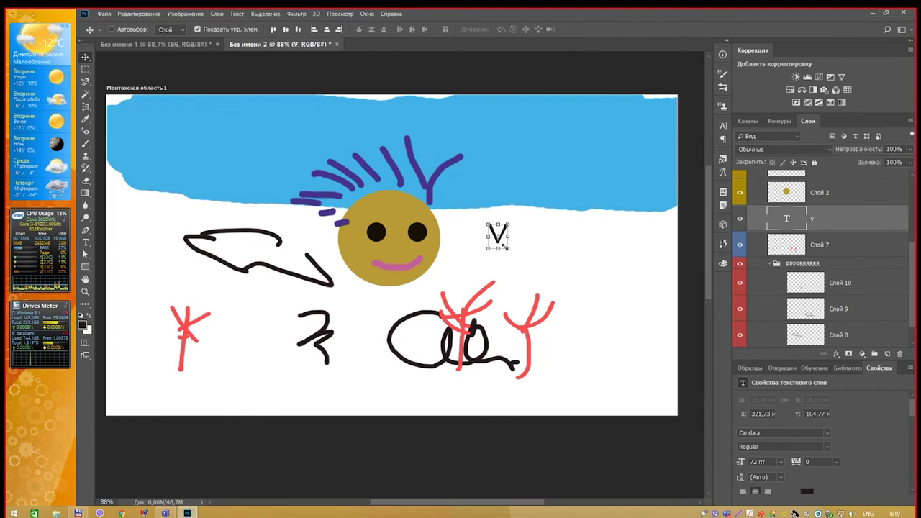
drag(507, 248, 629, 272)
Apply the enlarged V, check the sun face, hair, sky and scribble layers, and disable Show Transform Controls.
key(Return)
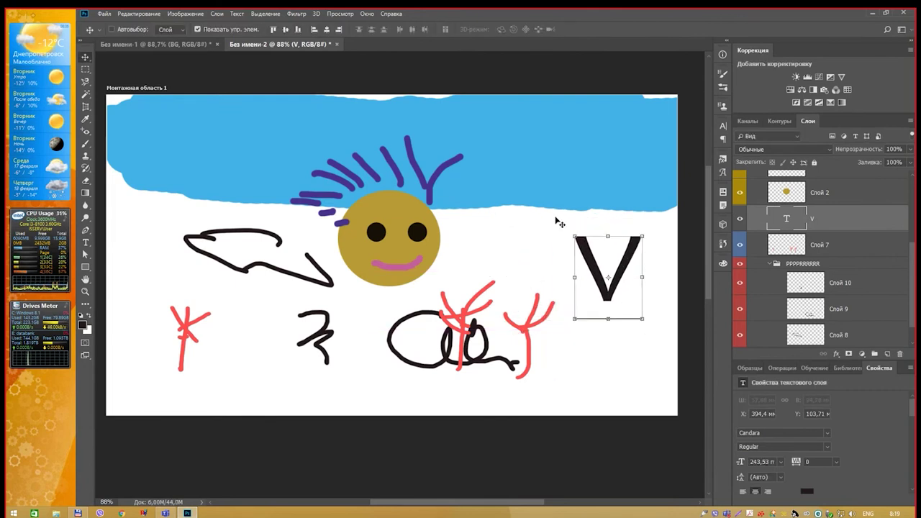
key(alt+bracketright)
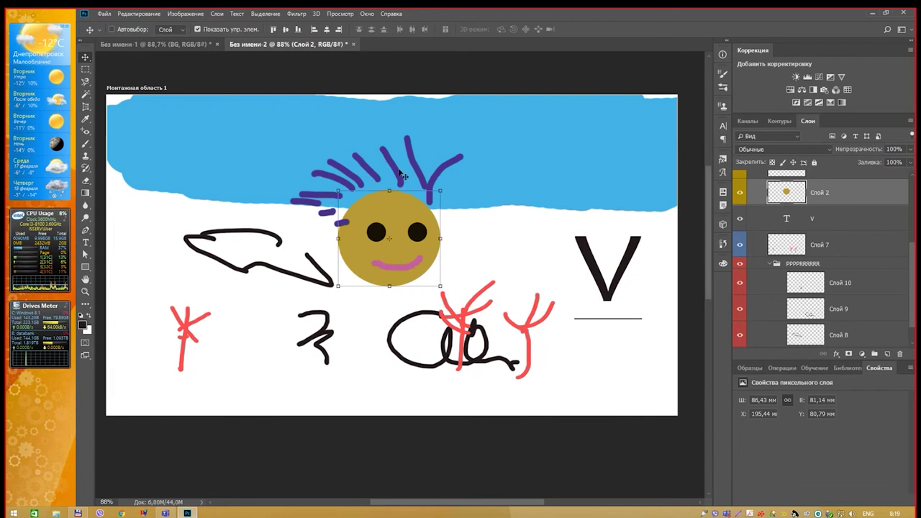
ctrl+click(345, 171)
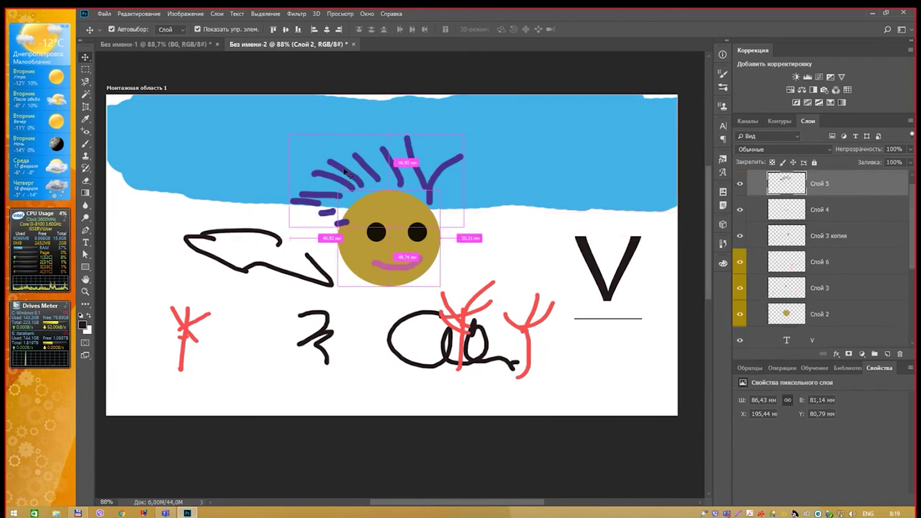
ctrl+click(243, 141)
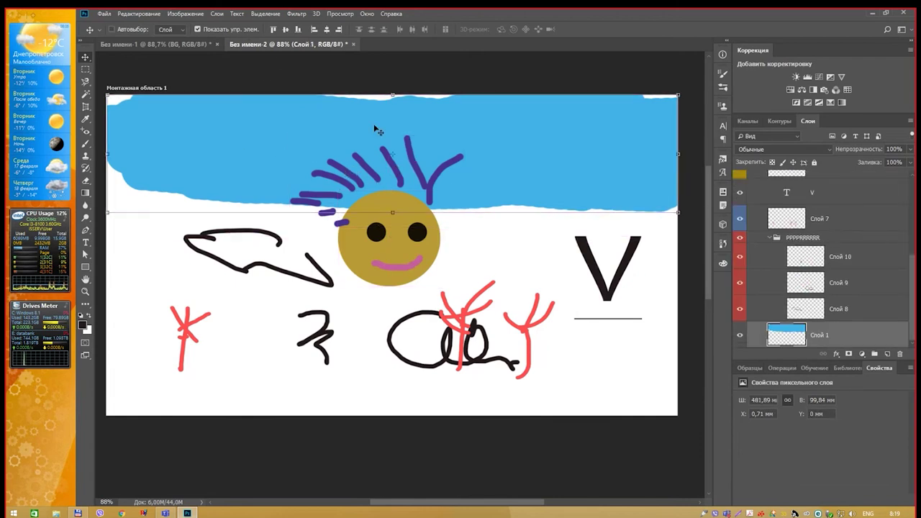
ctrl+click(313, 262)
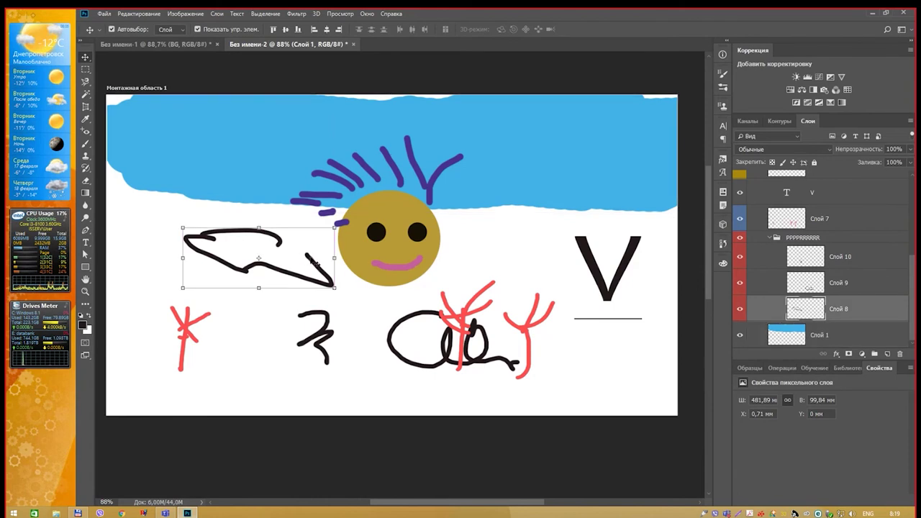
ctrl+click(389, 277)
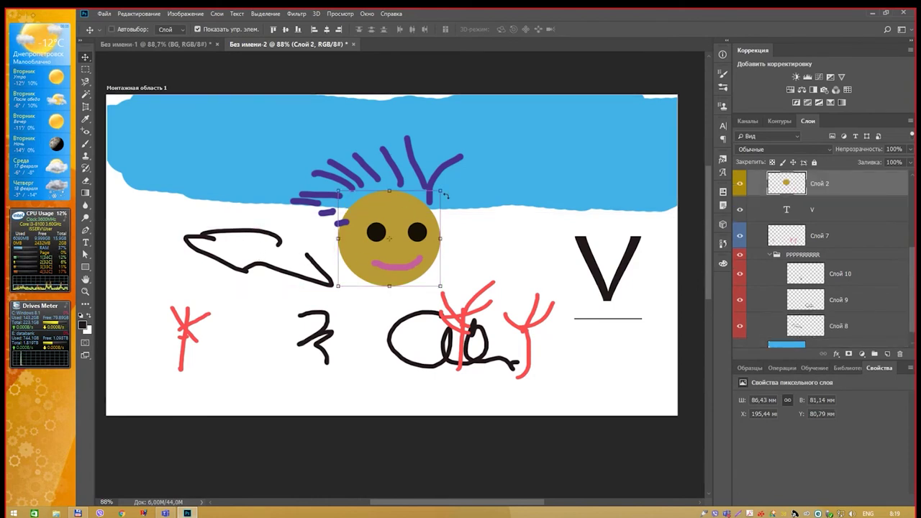
click(242, 30)
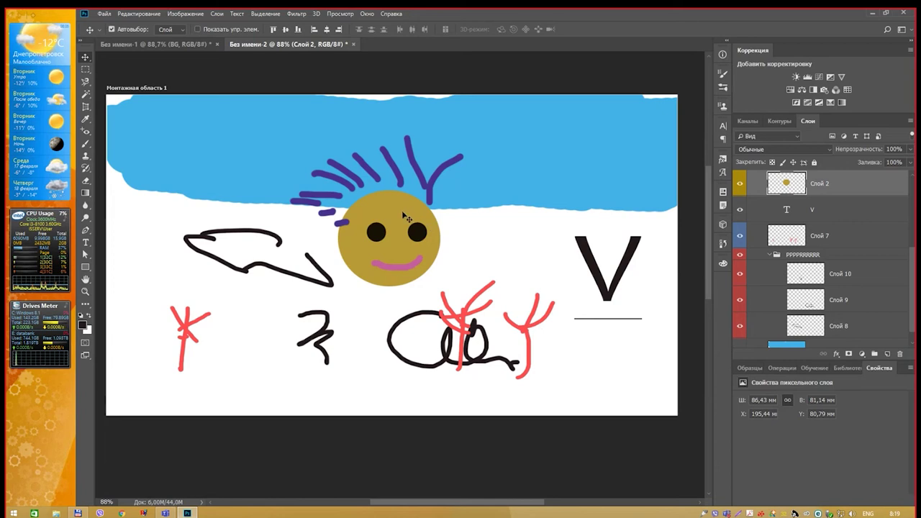
Select the eye, mouth and face layers and align them top, vertical centre and horizontal centre.
ctrl+click(422, 232)
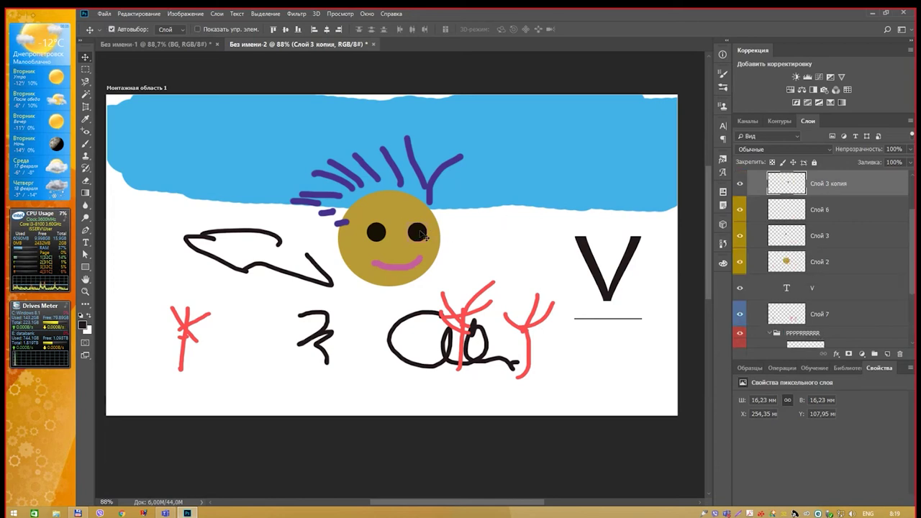
shift+click(800, 264)
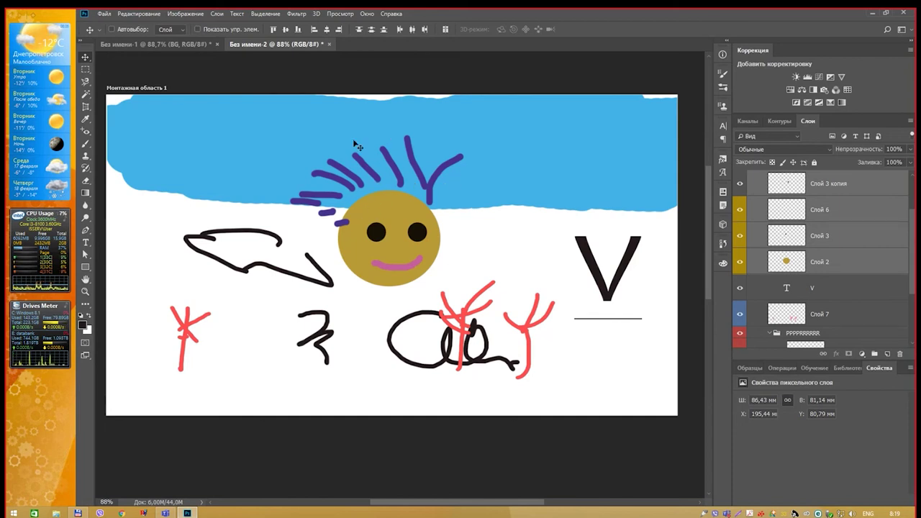
click(274, 32)
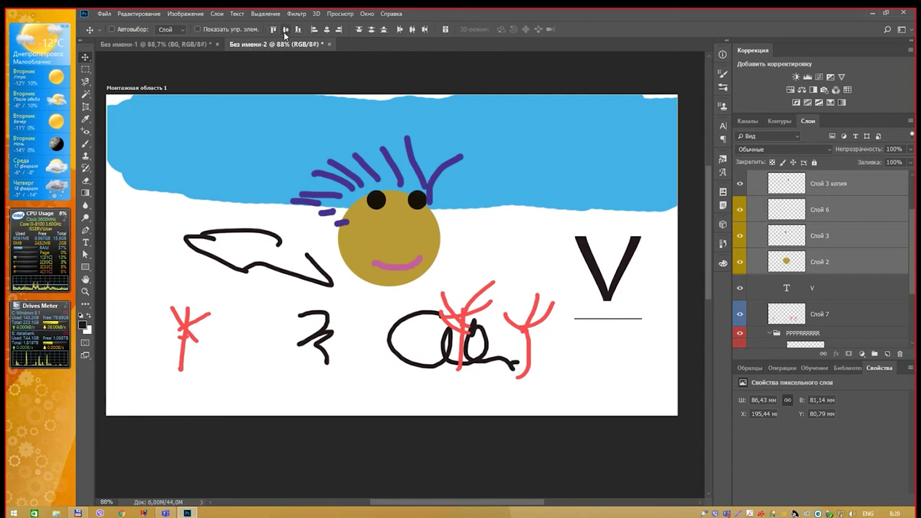
click(284, 32)
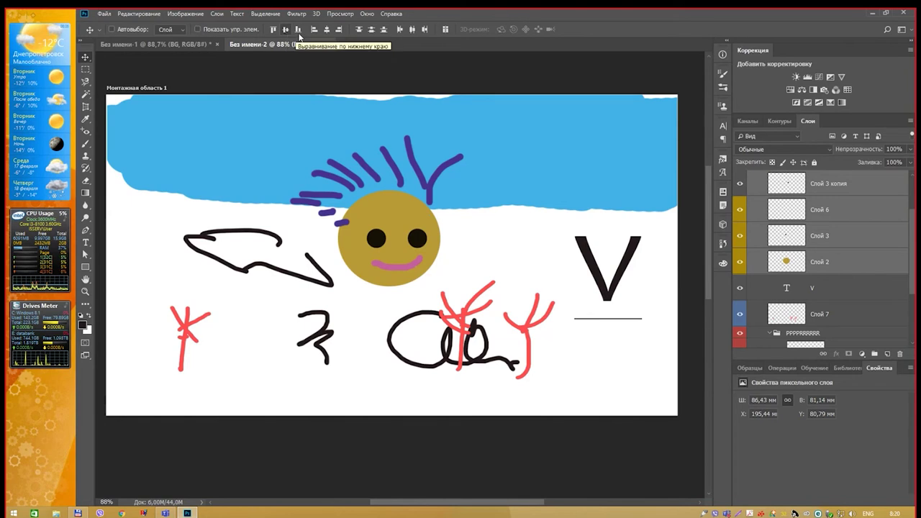
click(328, 30)
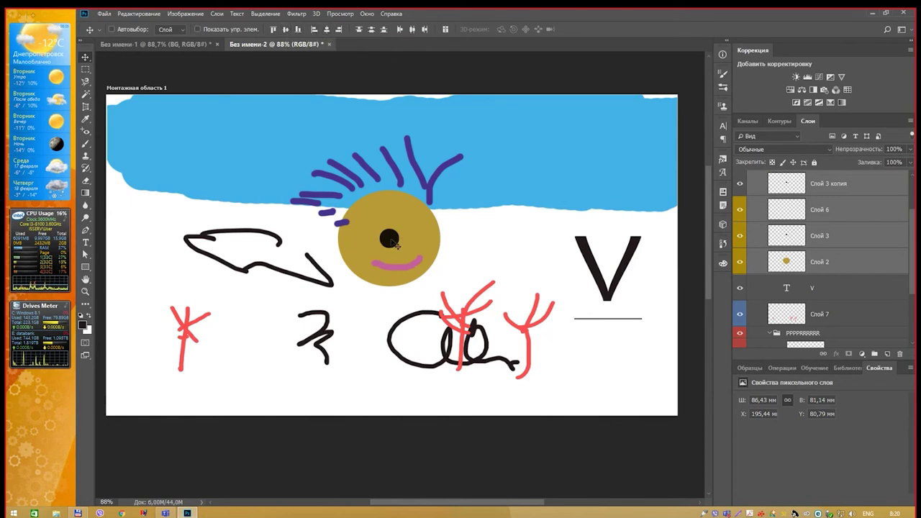
Pull one eye out to the side and move the smile beneath the eyes.
drag(390, 241, 386, 246)
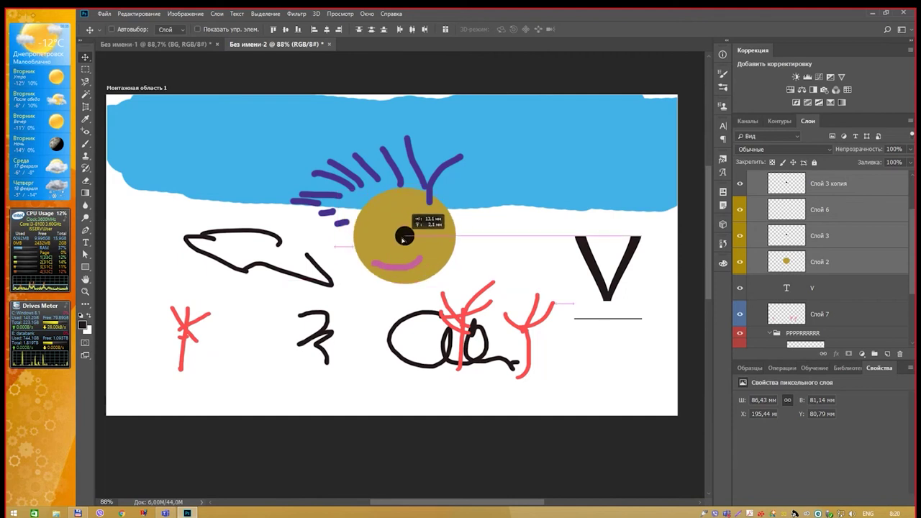
ctrl+click(484, 244)
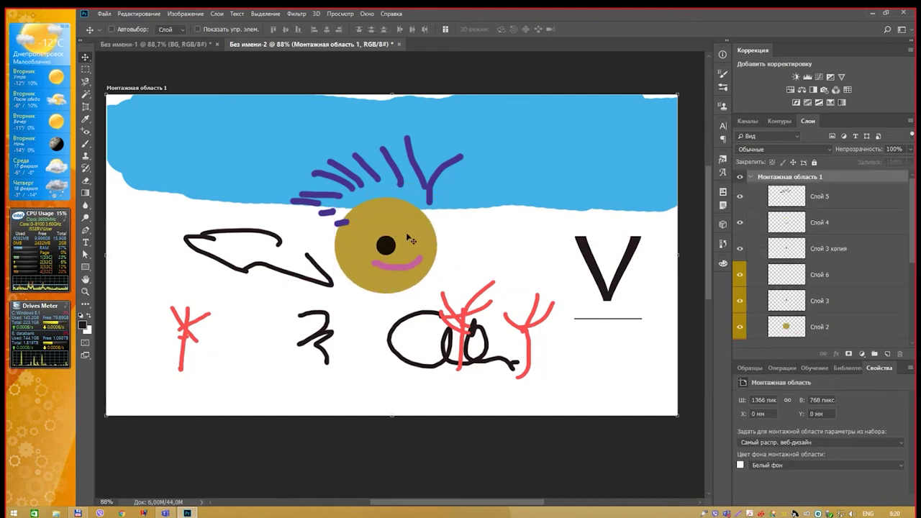
mouse_move(389, 248)
mouse_down()
mouse_move(364, 241)
mouse_move(410, 239)
mouse_up()
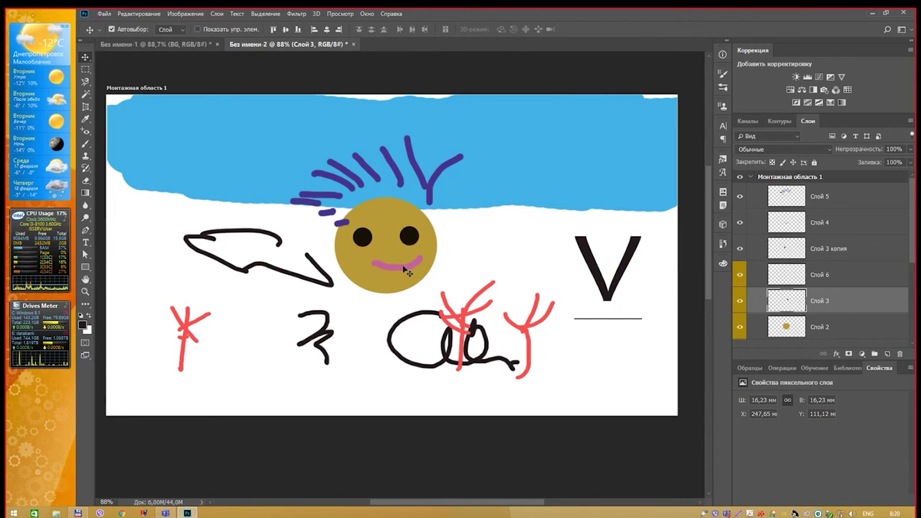
drag(407, 272, 392, 277)
Lower the purple hair layer onto the head.
click(401, 182)
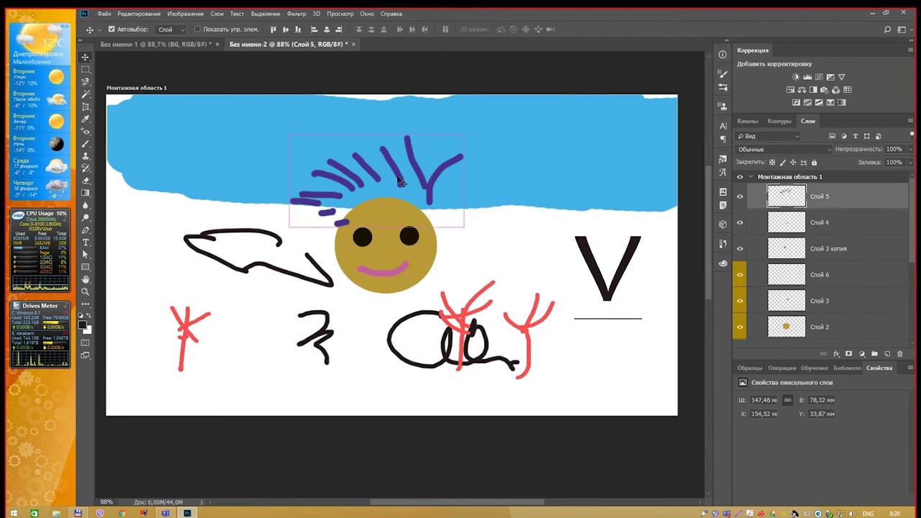
drag(400, 182, 401, 201)
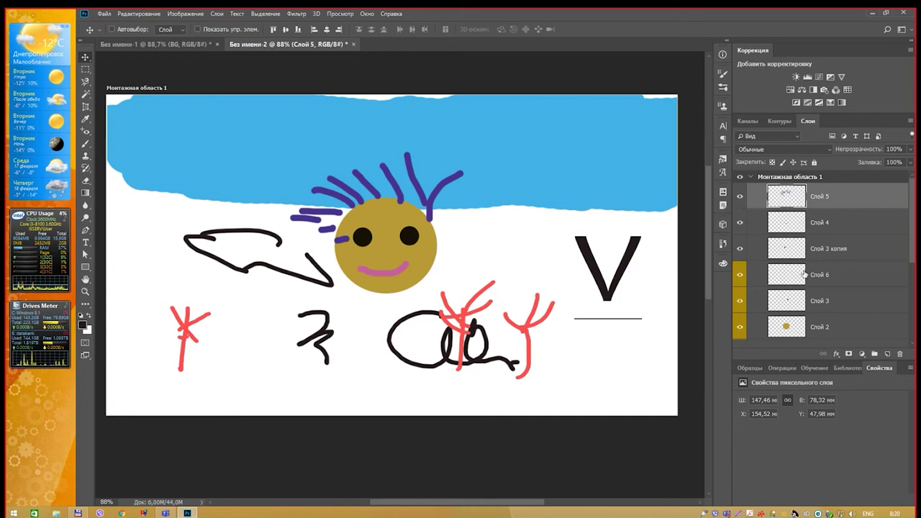
click(862, 354)
click(861, 356)
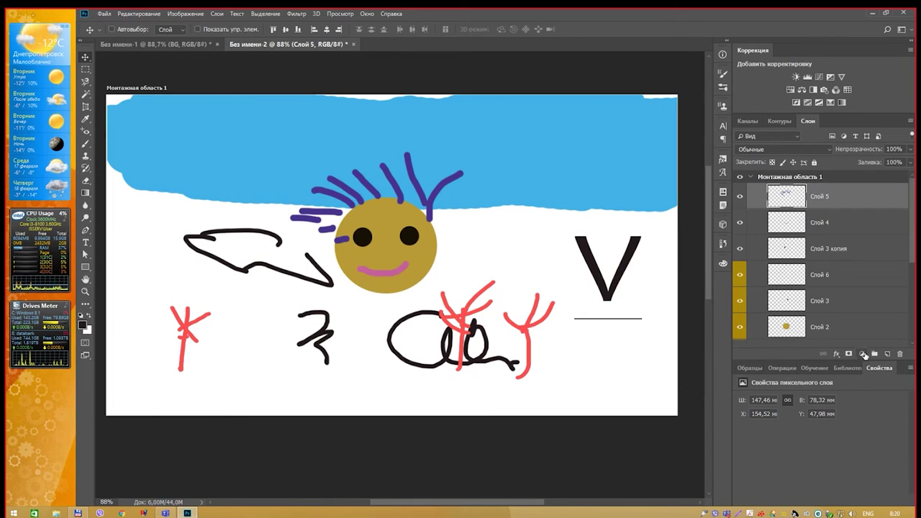
click(863, 354)
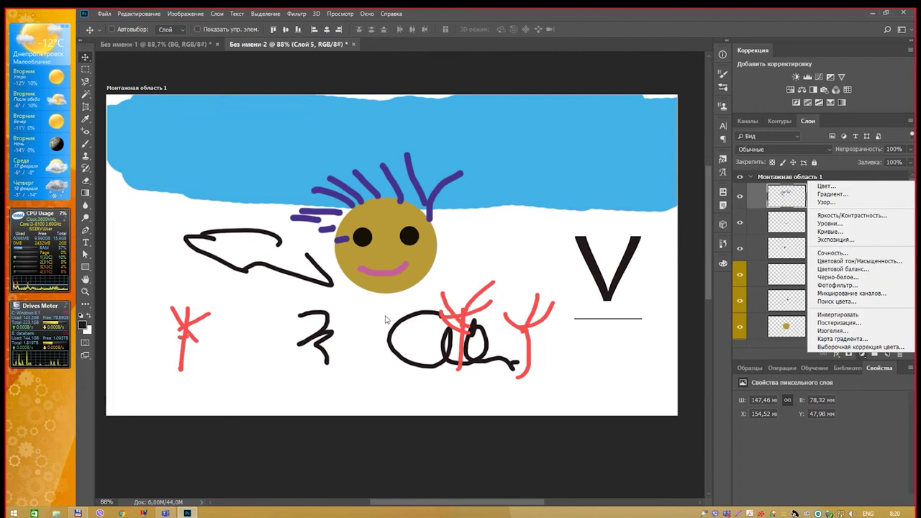
click(55, 514)
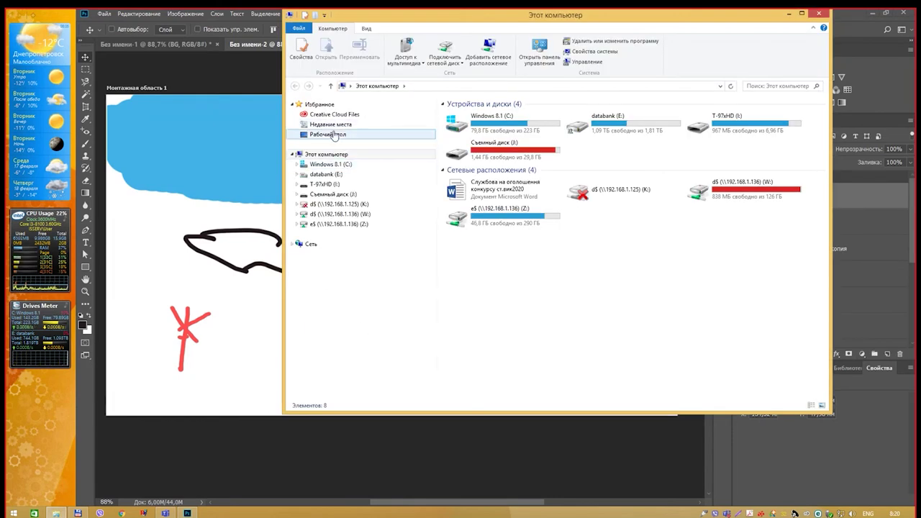
click(341, 134)
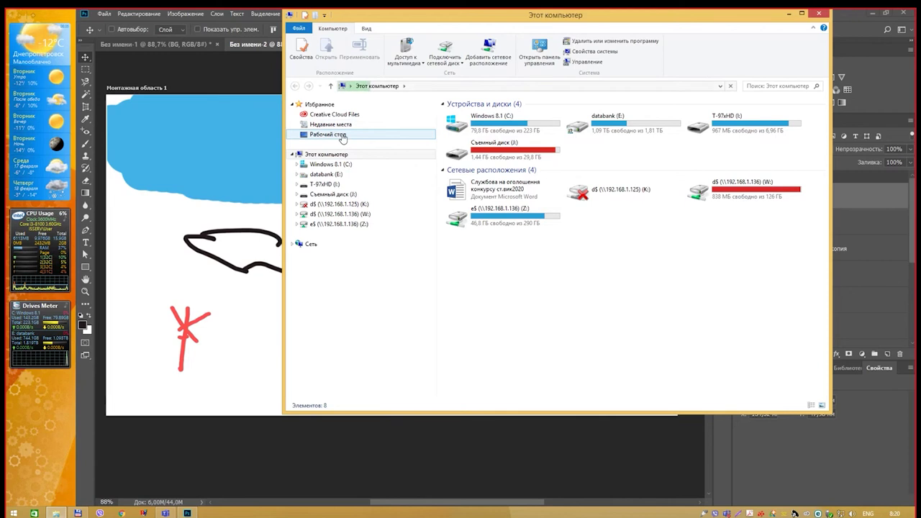
click(331, 125)
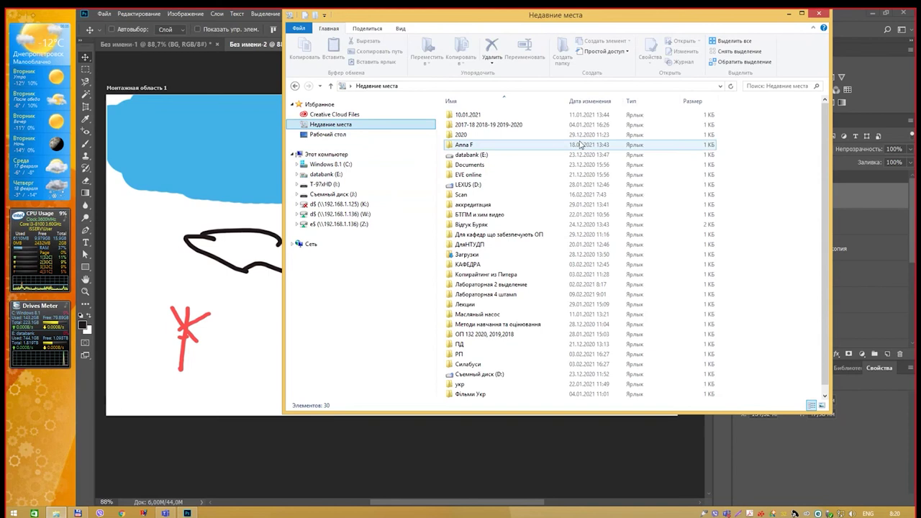
click(820, 13)
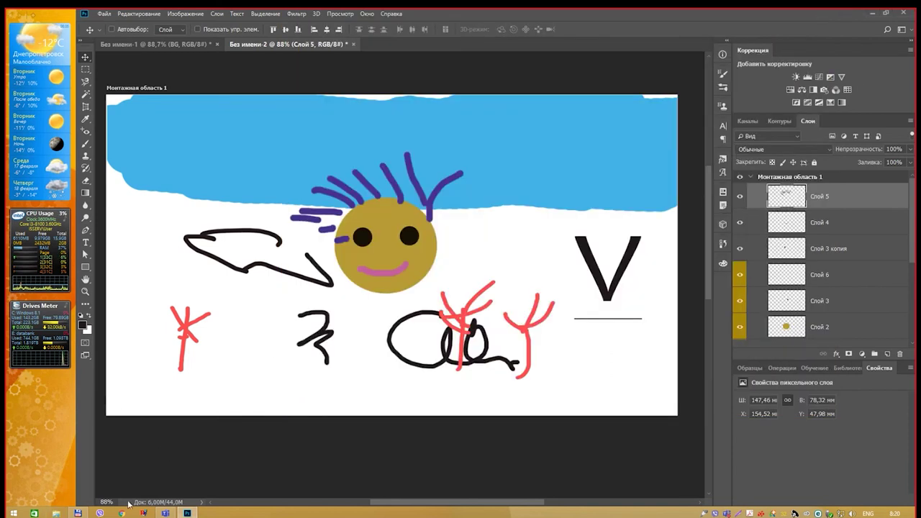
Copy the larger черная вдова trailer still from Chrome's image search preview.
click(78, 513)
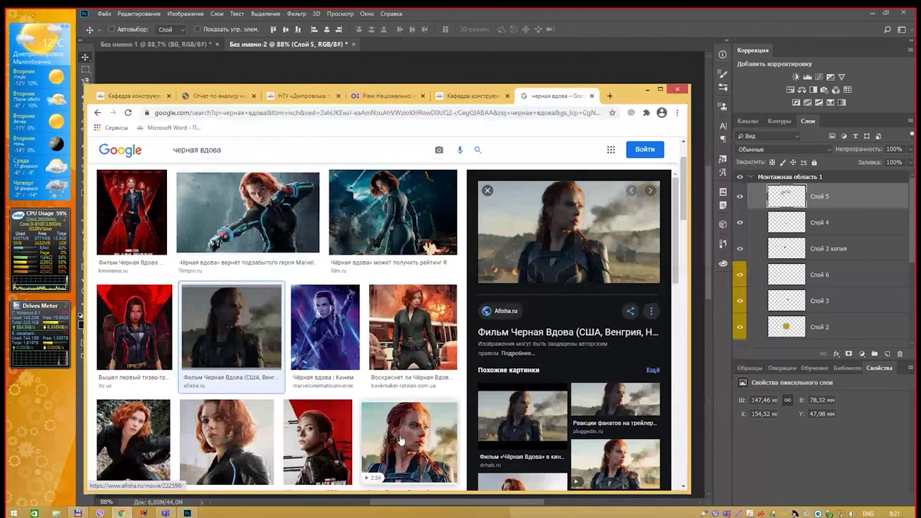
click(409, 441)
right_click(572, 245)
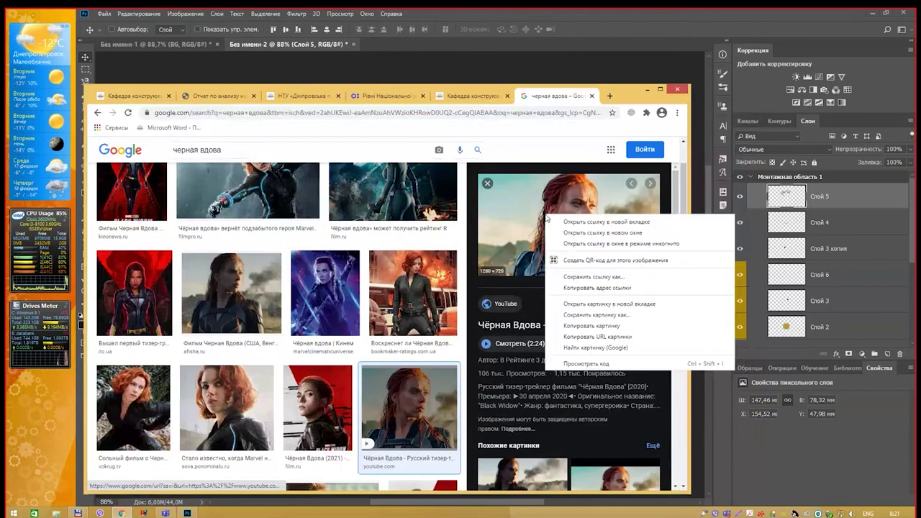
click(603, 324)
Paste the copied trailer still into the cartoon document as new layer Слой 11.
click(644, 90)
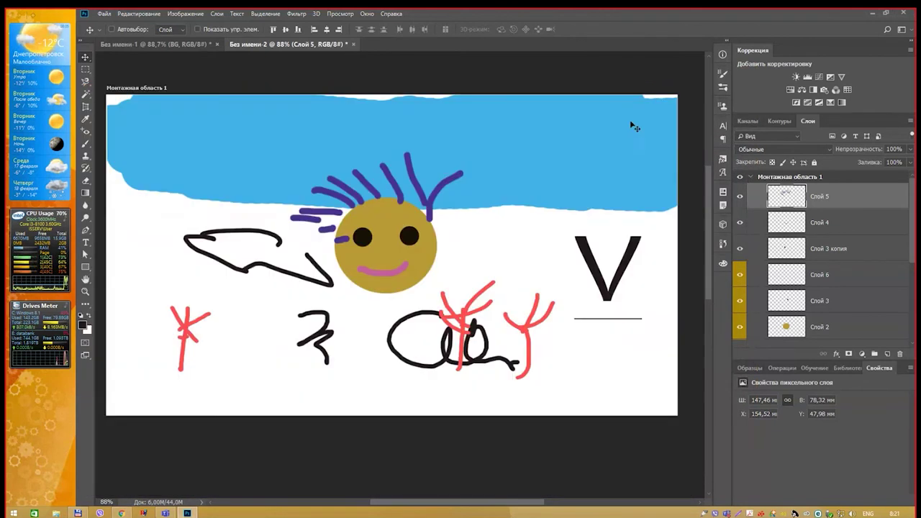
key(ctrl+v)
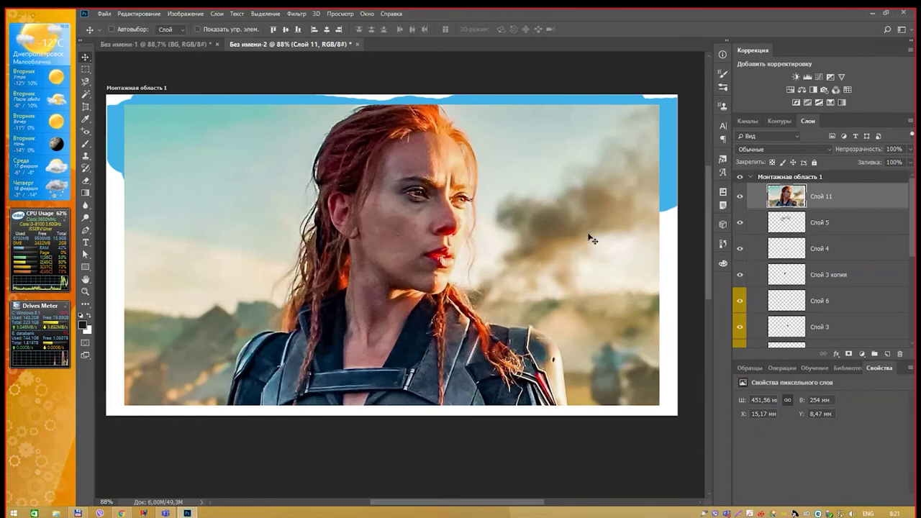
click(186, 14)
mouse_move(188, 38)
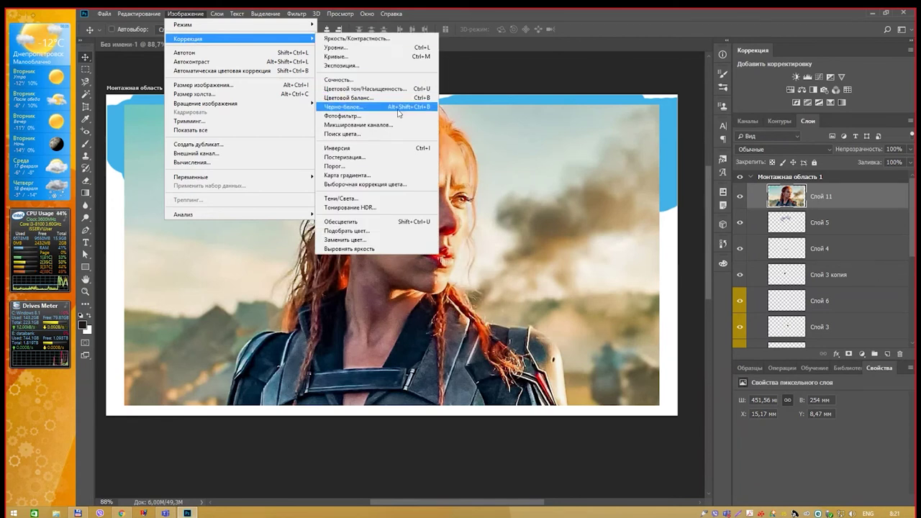
Apply a first Hue/Saturation shift that recolours the photo pink and green.
click(414, 94)
drag(691, 113, 602, 113)
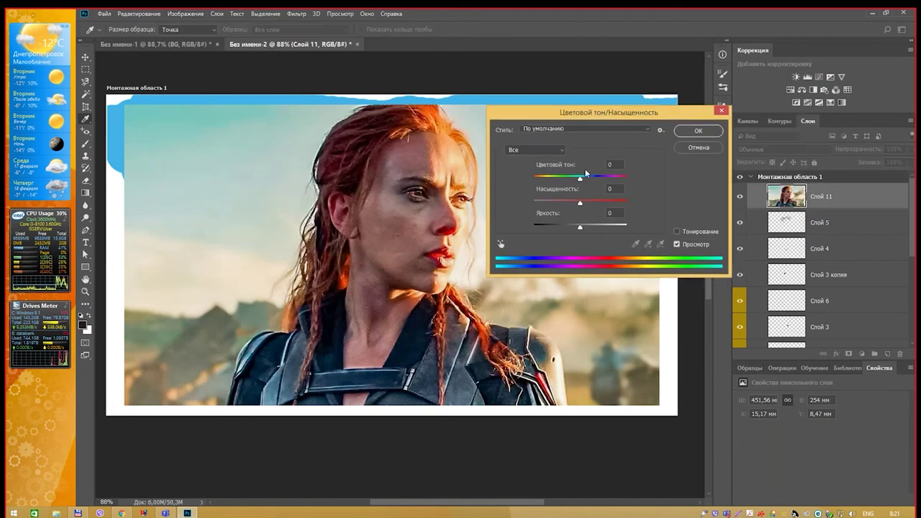
mouse_move(573, 178)
mouse_down()
mouse_move(551, 177)
mouse_move(603, 204)
mouse_move(561, 226)
mouse_up()
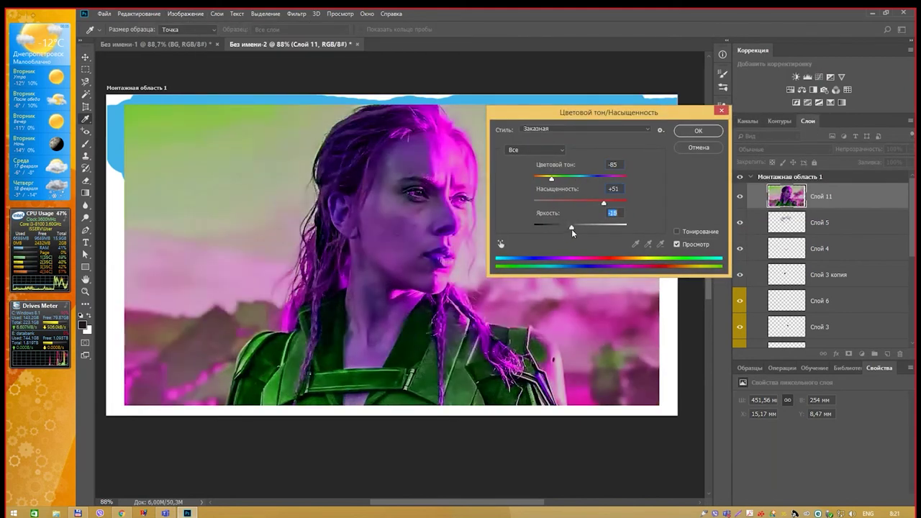
click(690, 132)
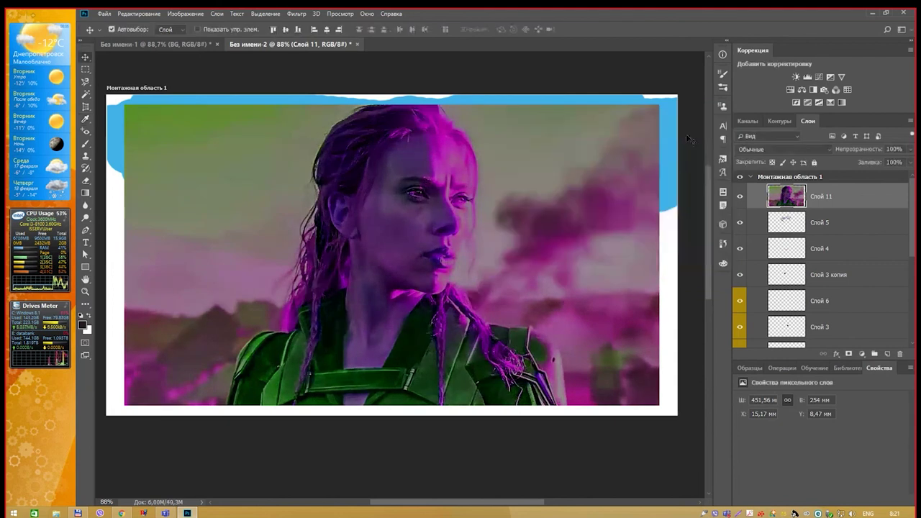
Reapply Hue/Saturation toward red, then to green and purple with saturation +44.
key(ctrl+u)
mouse_move(579, 178)
mouse_down()
mouse_move(603, 178)
mouse_move(545, 203)
mouse_move(609, 203)
mouse_move(561, 228)
mouse_move(580, 228)
mouse_up()
click(693, 132)
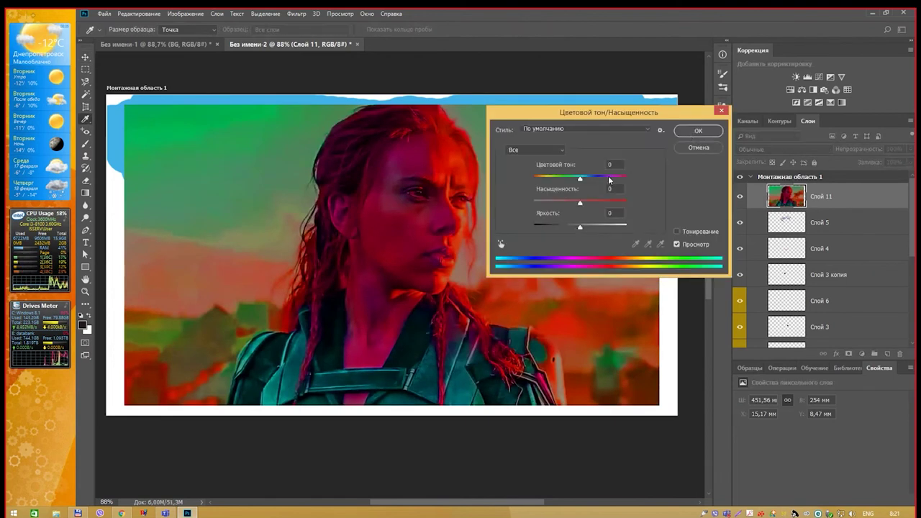
drag(580, 176, 616, 177)
mouse_move(579, 204)
mouse_down()
mouse_move(542, 207)
mouse_move(600, 203)
mouse_up()
click(698, 131)
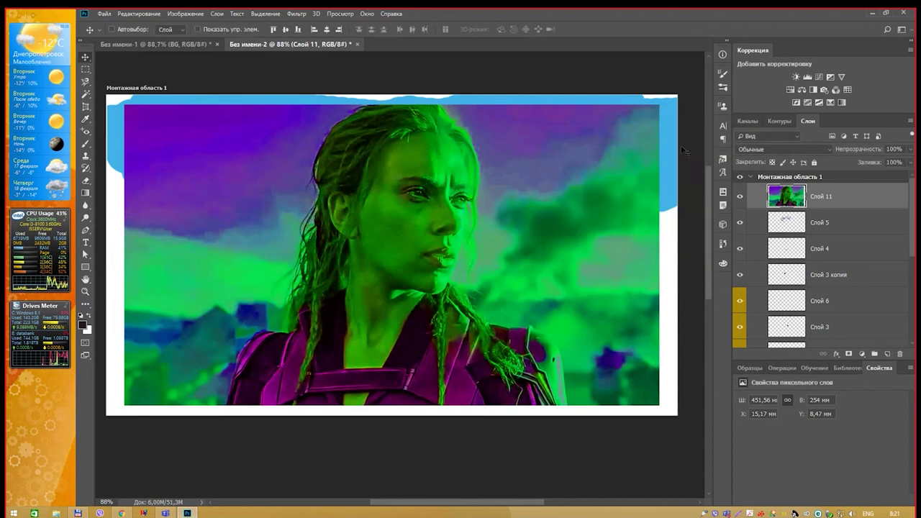
Shift hue to +163 for magenta, then +180 with raised lightness for pale green and lilac.
key(ctrl+u)
drag(580, 178, 623, 178)
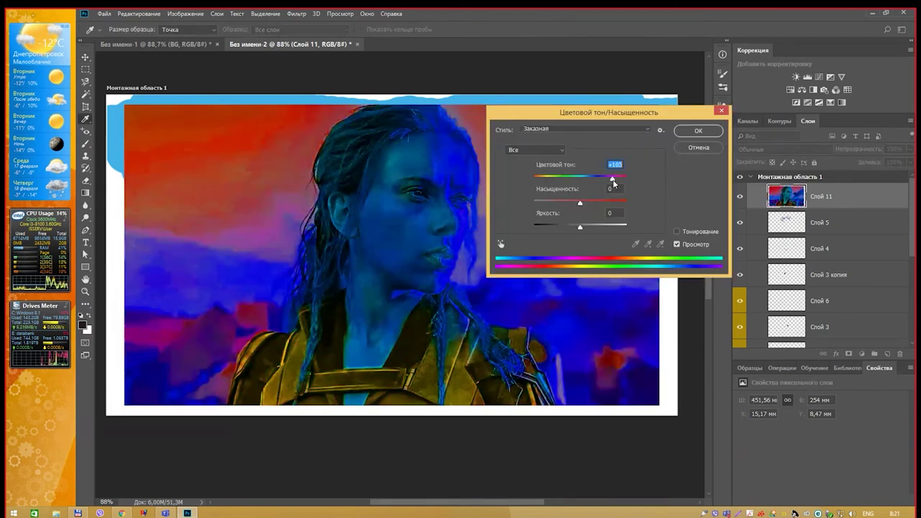
click(697, 132)
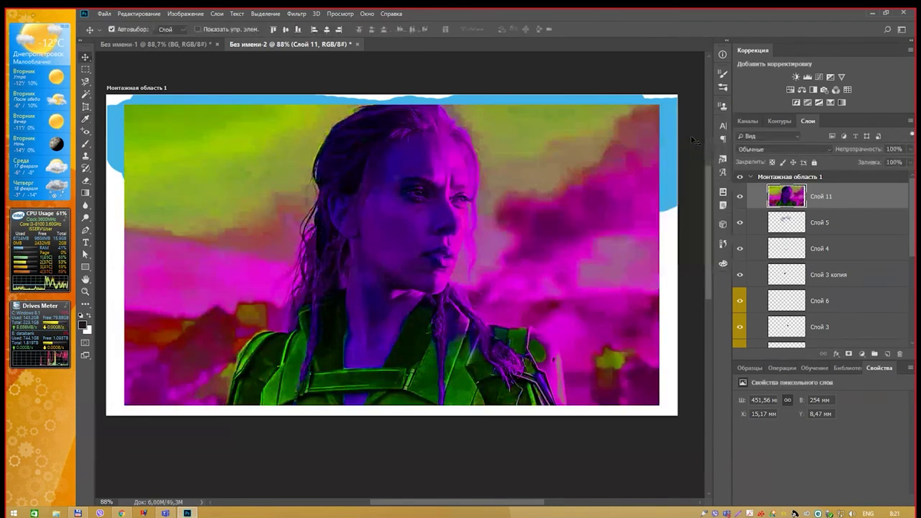
key(ctrl+u)
drag(580, 178, 636, 186)
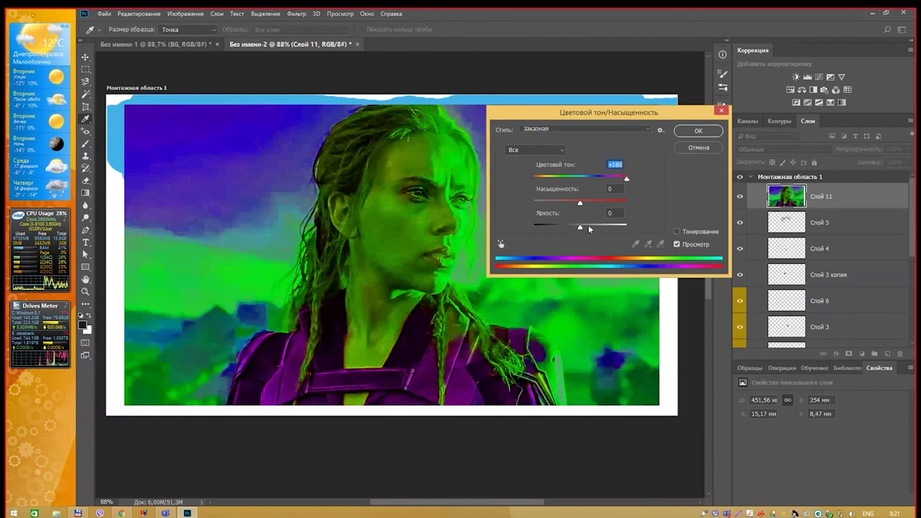
drag(580, 226, 619, 226)
click(697, 130)
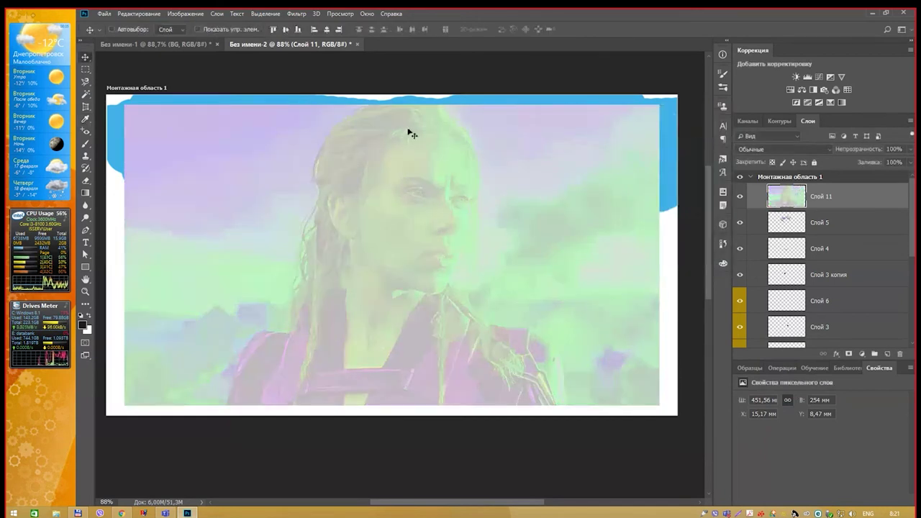
Apply a red-cyan hue shift, then hue -35 for the final pink and green look.
key(ctrl+u)
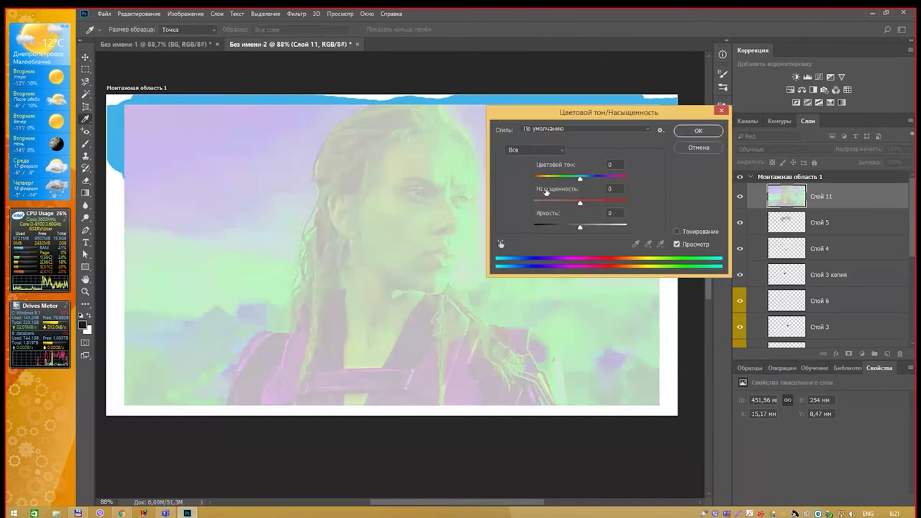
mouse_move(580, 178)
mouse_down()
mouse_move(545, 178)
mouse_move(554, 194)
mouse_up()
click(698, 131)
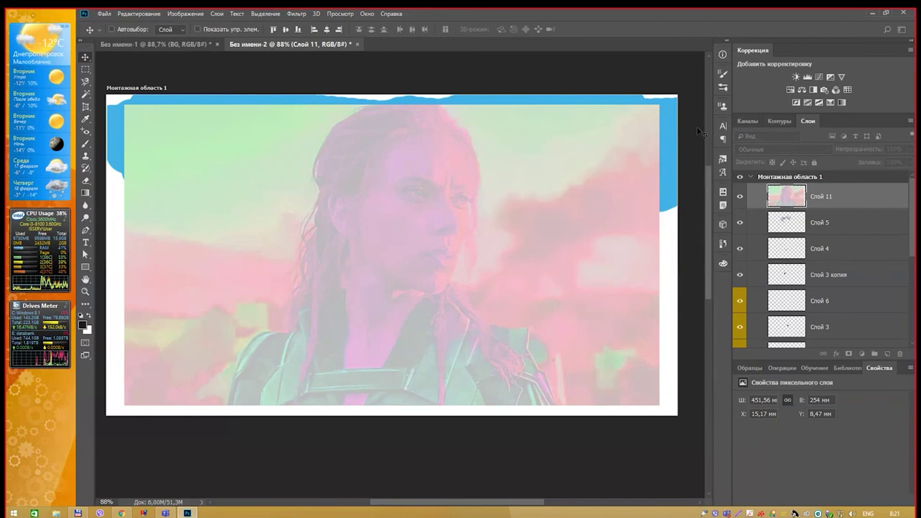
key(ctrl+u)
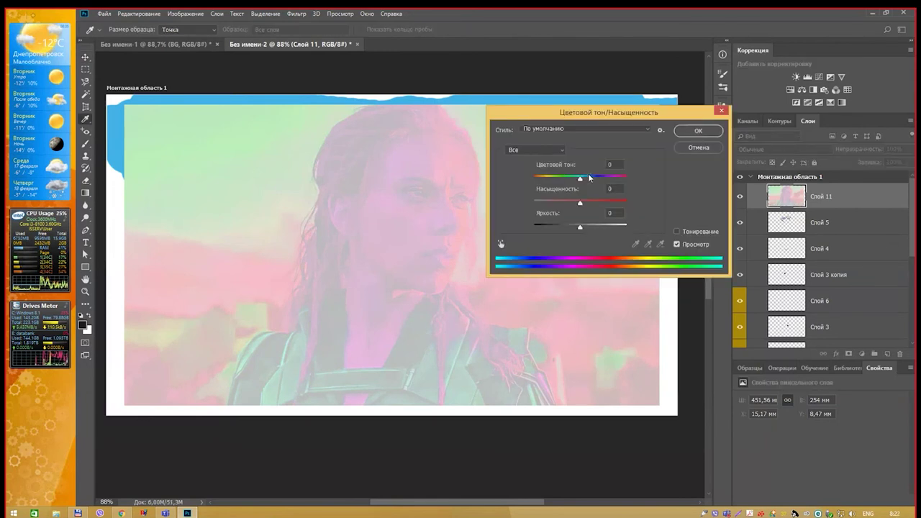
mouse_move(580, 178)
mouse_down()
mouse_move(564, 179)
mouse_move(553, 204)
mouse_move(614, 205)
mouse_move(587, 227)
mouse_up()
click(699, 132)
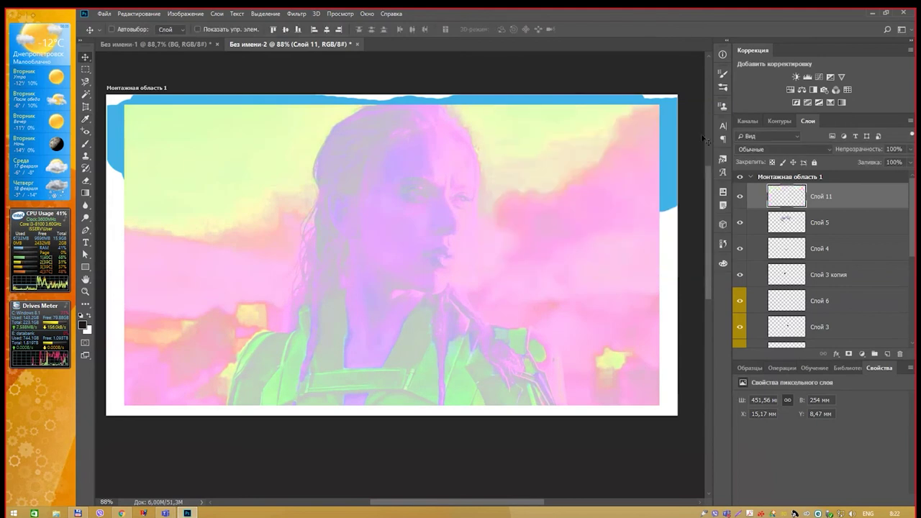
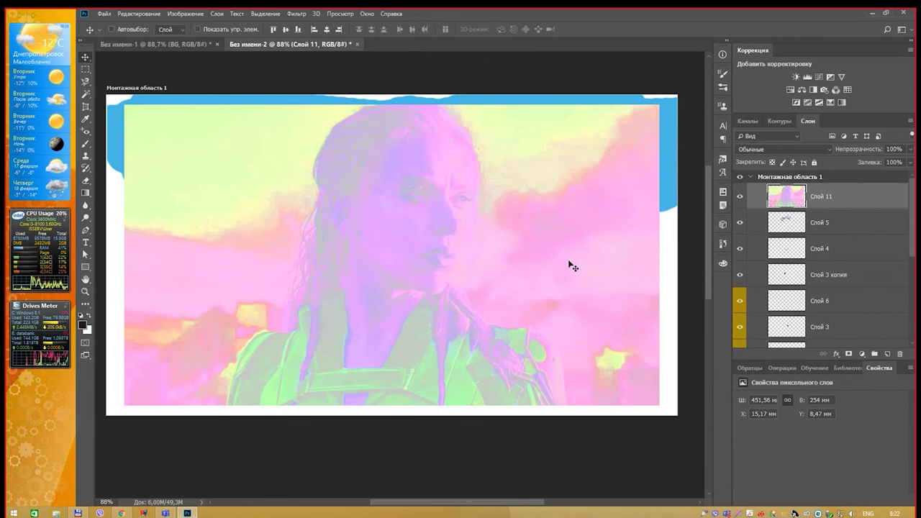
Revert to the 'Вставить' history step, discarding the Hue/Saturation edits on Слой 11.
click(186, 13)
mouse_move(188, 39)
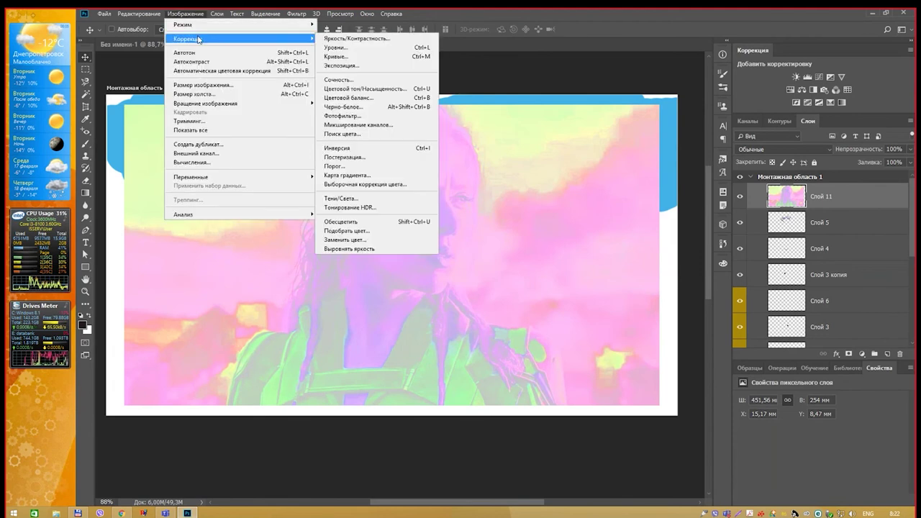
click(724, 244)
click(723, 244)
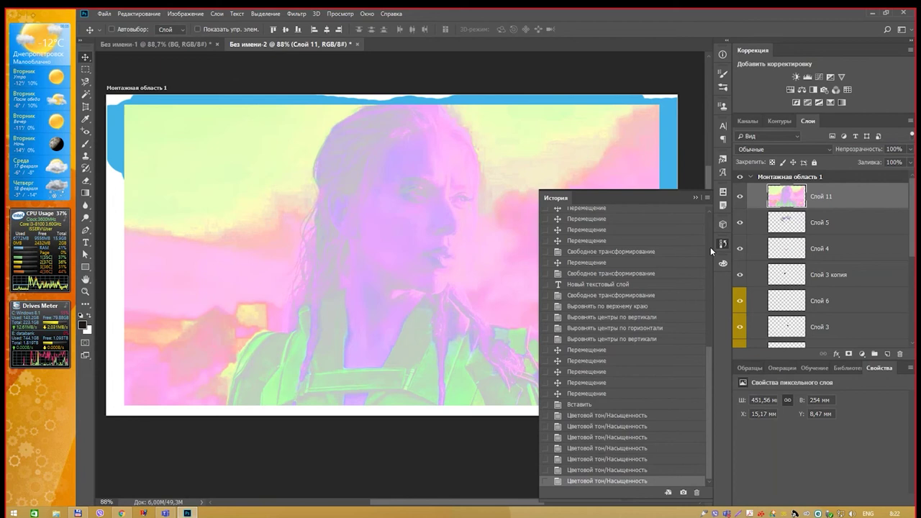
click(606, 404)
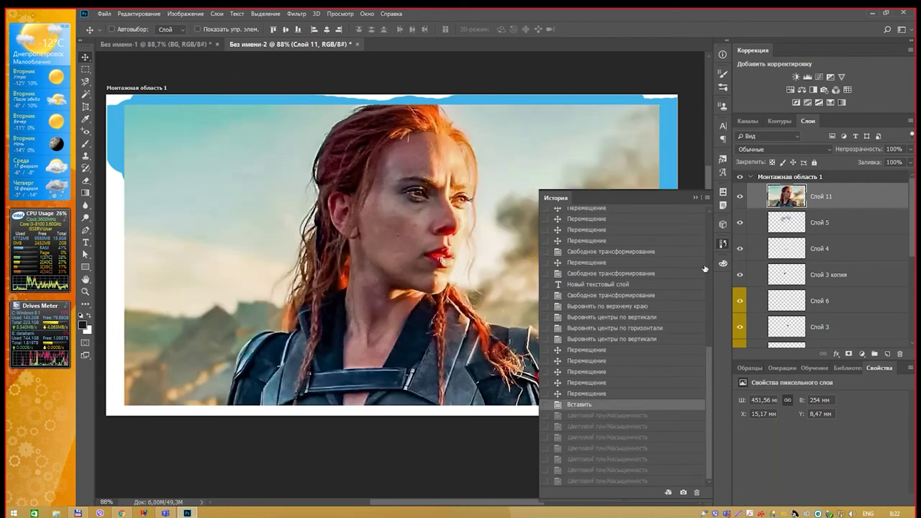
click(694, 198)
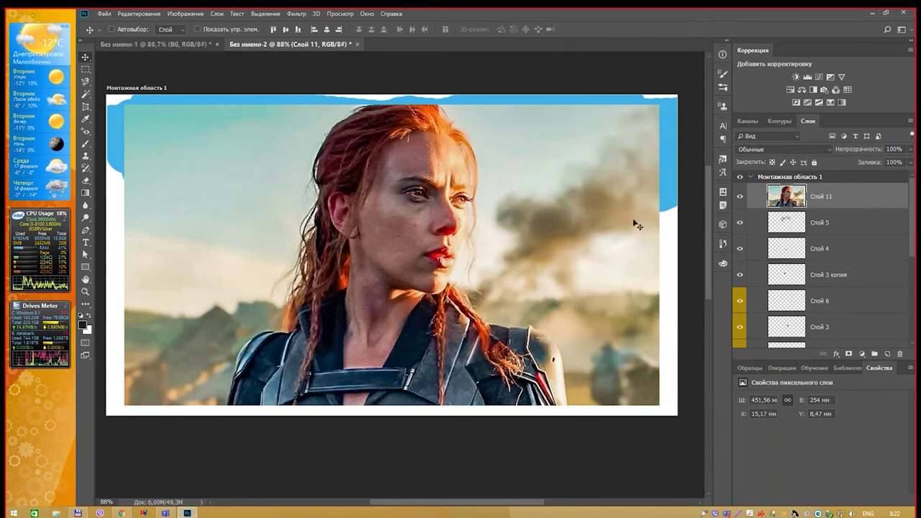
Undo an accidental new group, then browse the image adjustments and adjustment layer list.
click(872, 355)
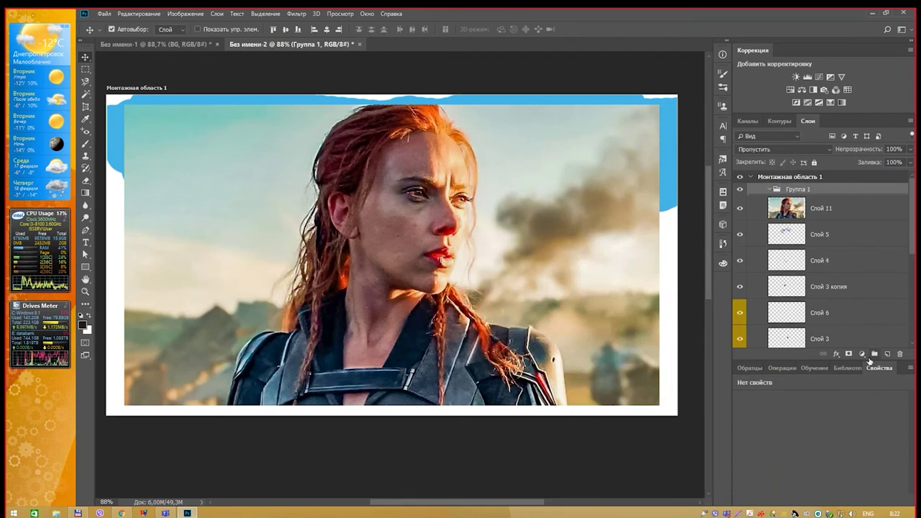
key(ctrl+z)
click(863, 355)
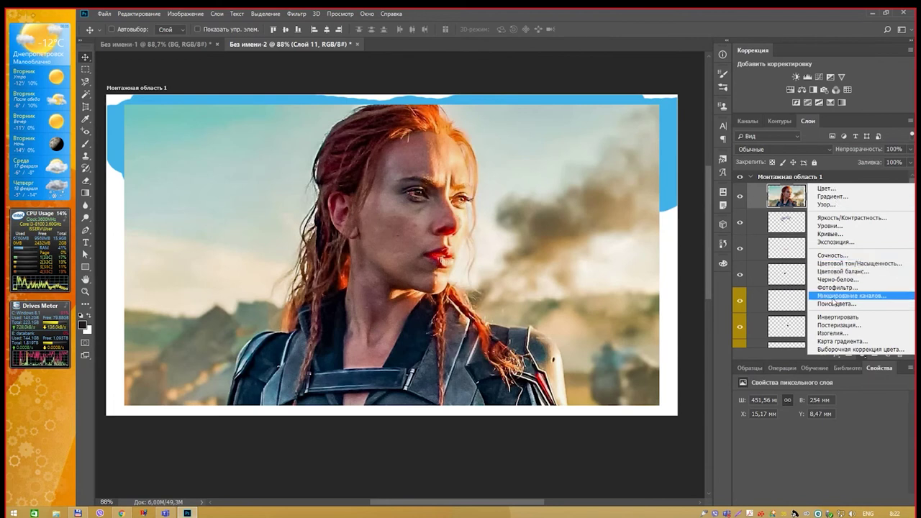
click(189, 16)
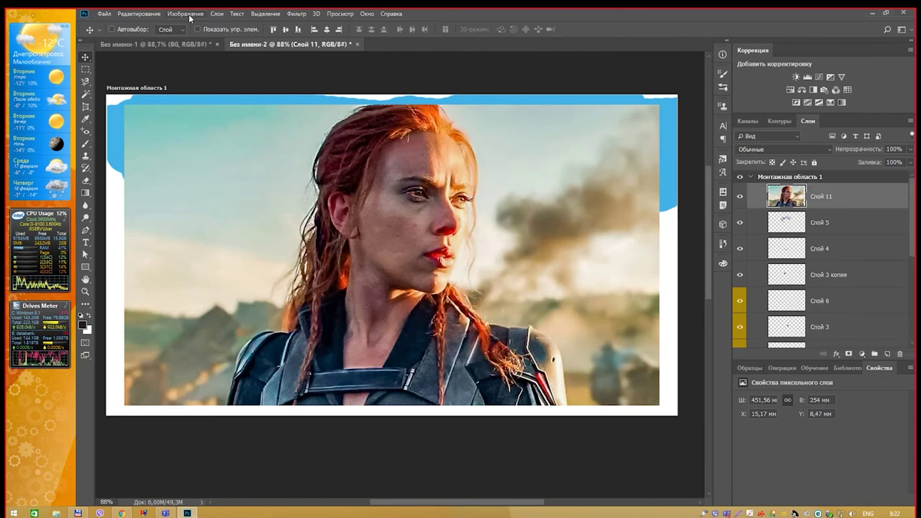
click(188, 16)
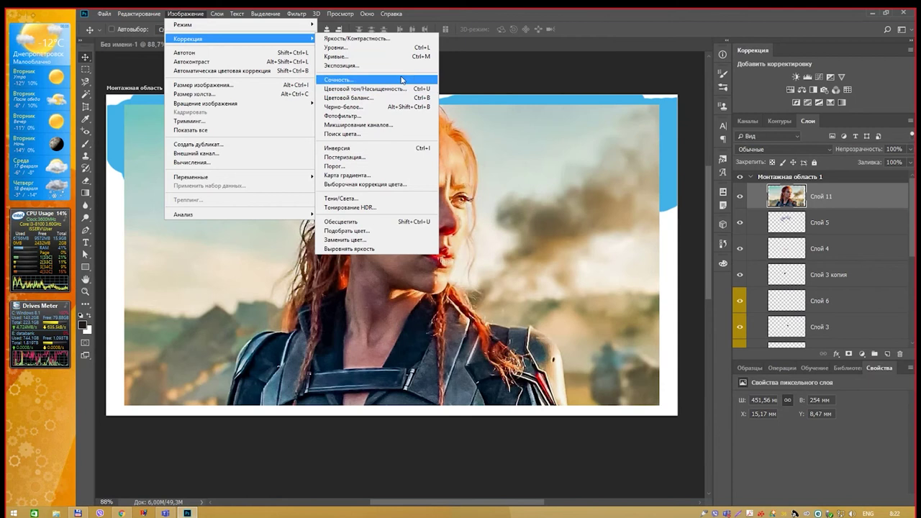
key(Escape)
key(Escape)
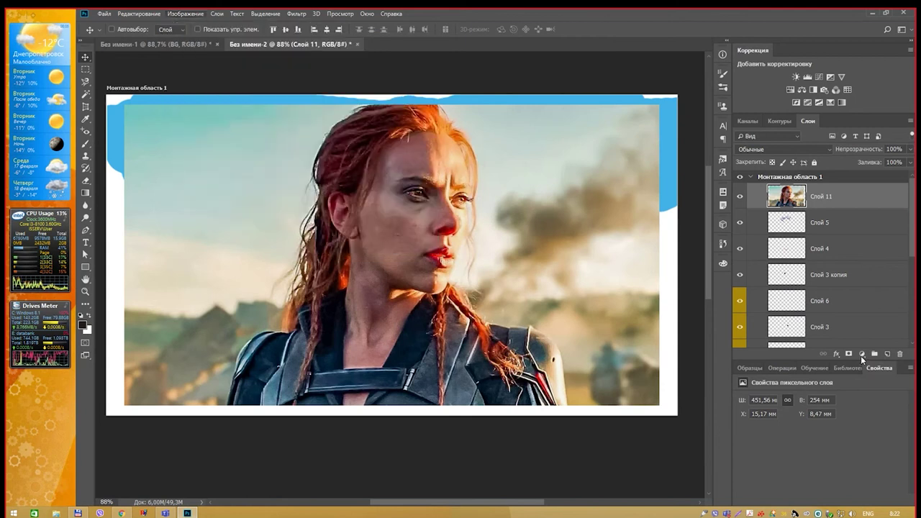
click(861, 354)
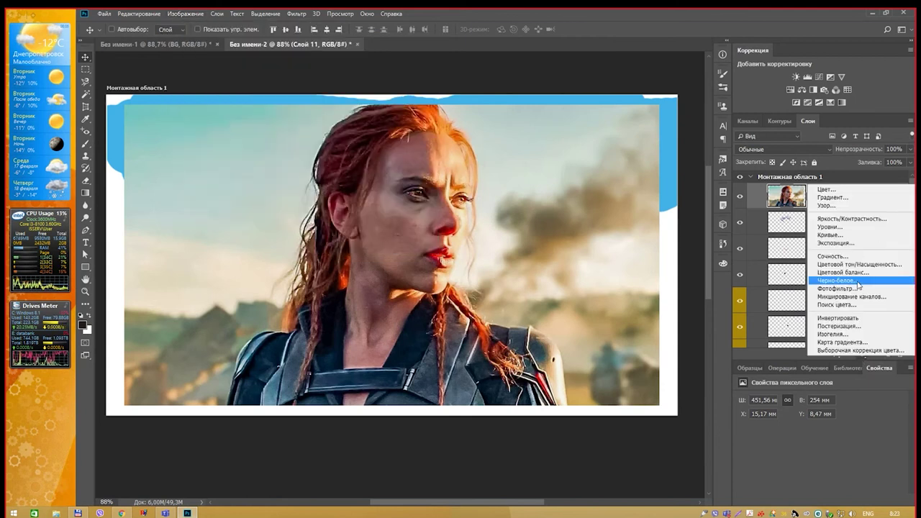
Add two Hue/Saturation layers over Слой 11, the second at Hue -44, Saturation +50, Brightness +20.
click(861, 265)
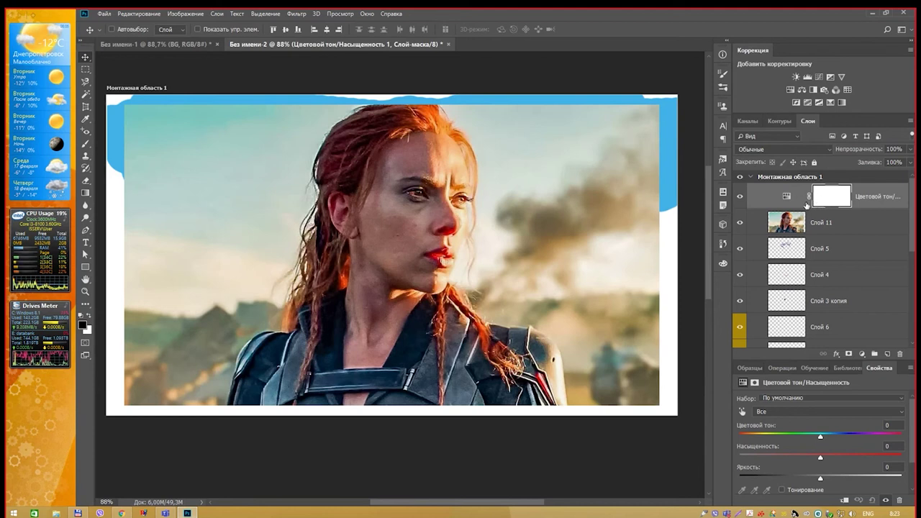
mouse_move(826, 440)
mouse_down()
mouse_move(784, 438)
mouse_move(852, 456)
mouse_move(805, 478)
mouse_move(832, 479)
mouse_up()
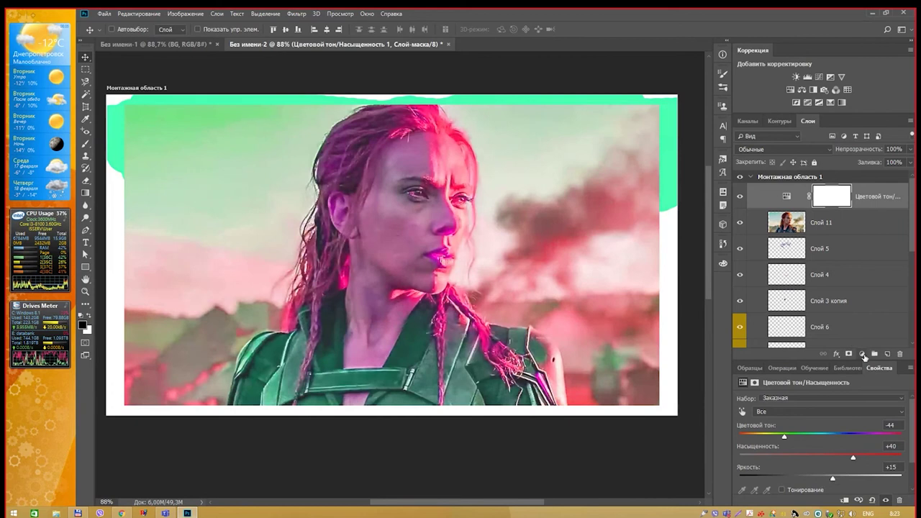
click(863, 357)
click(862, 267)
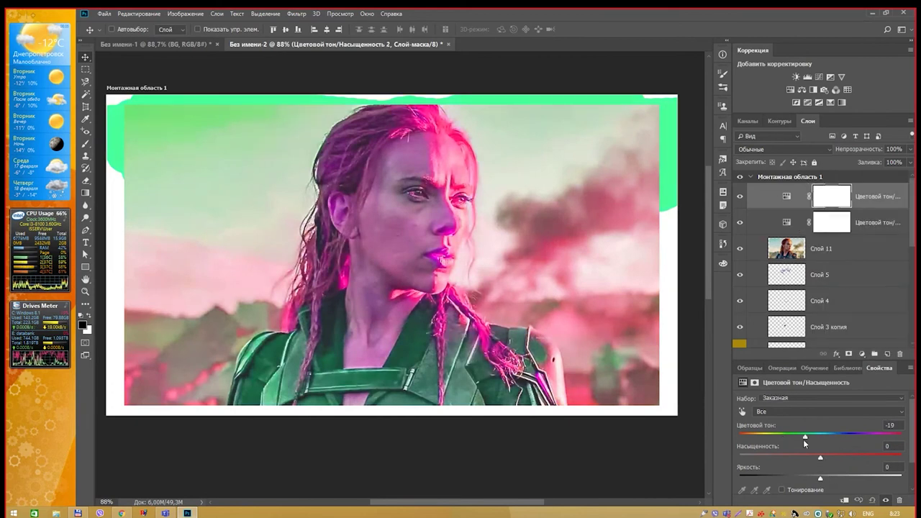
mouse_move(805, 439)
mouse_down()
mouse_move(786, 439)
mouse_move(861, 457)
mouse_move(838, 480)
mouse_up()
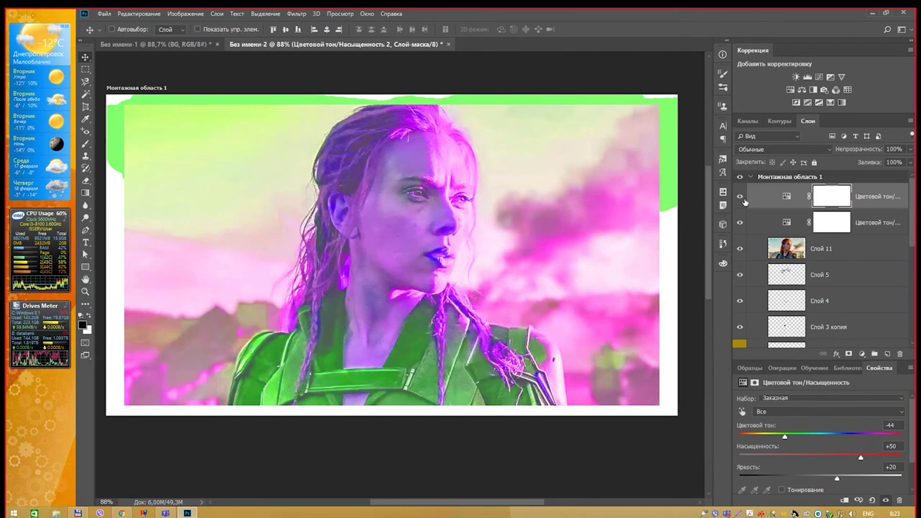
click(723, 244)
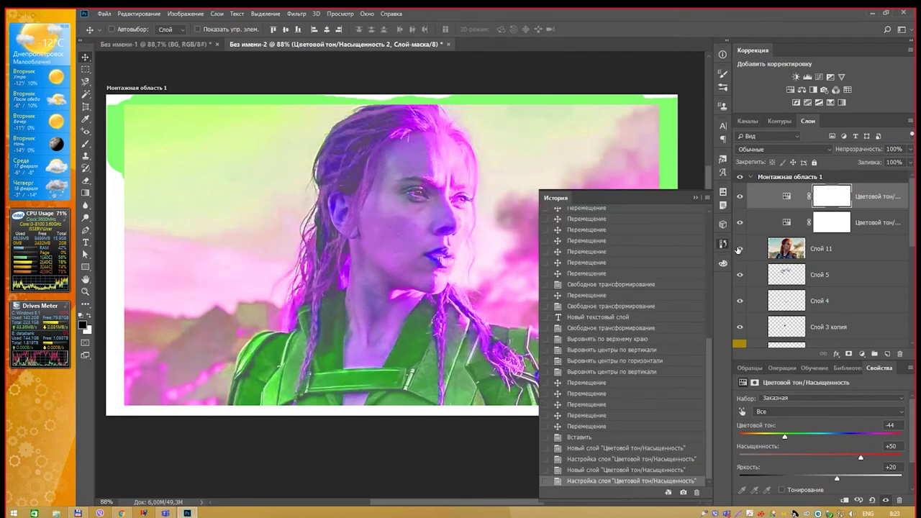
click(724, 245)
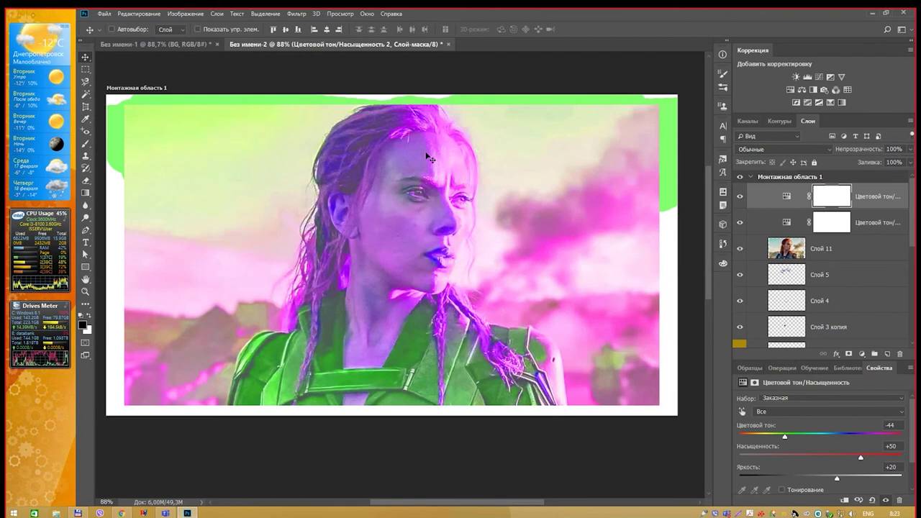
click(740, 196)
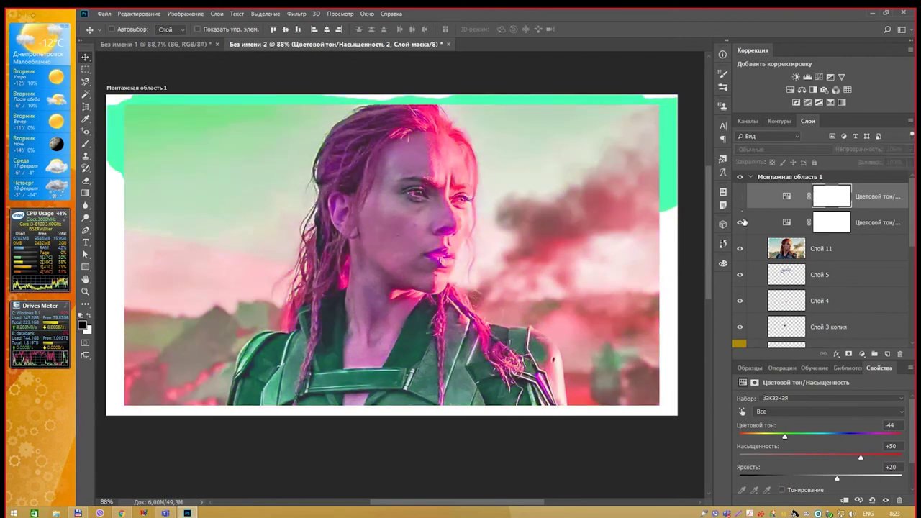
click(740, 223)
click(739, 222)
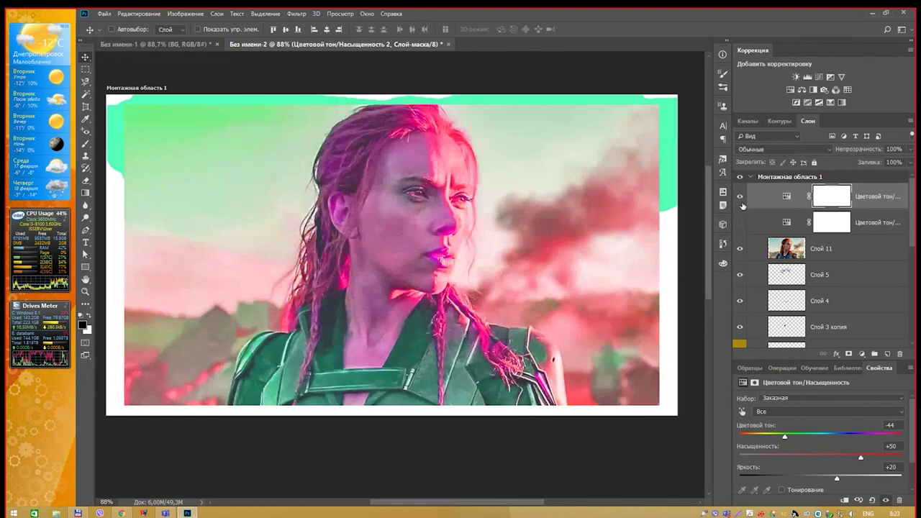
click(739, 196)
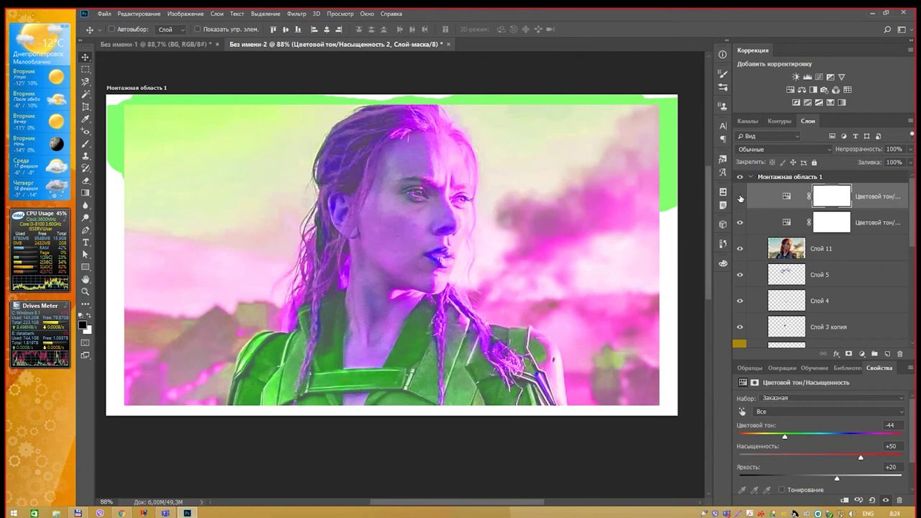
click(739, 196)
click(741, 222)
click(741, 222)
click(739, 196)
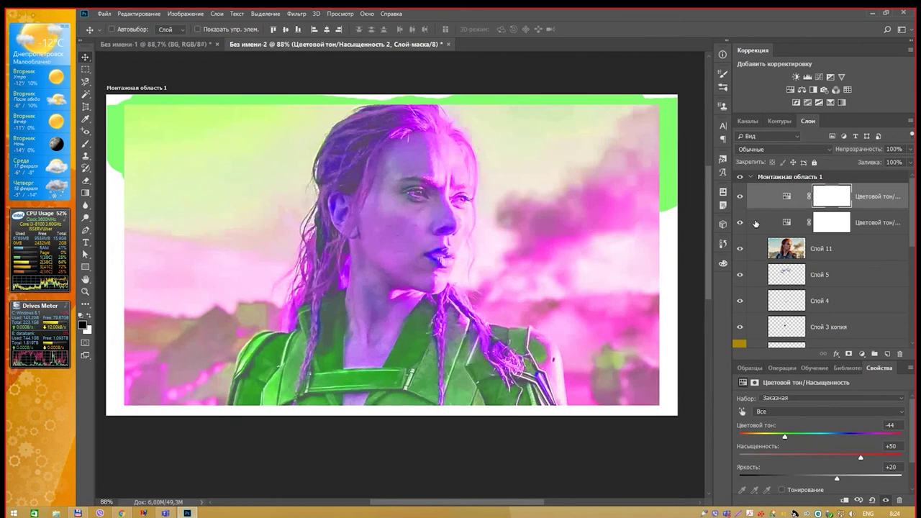
click(755, 248)
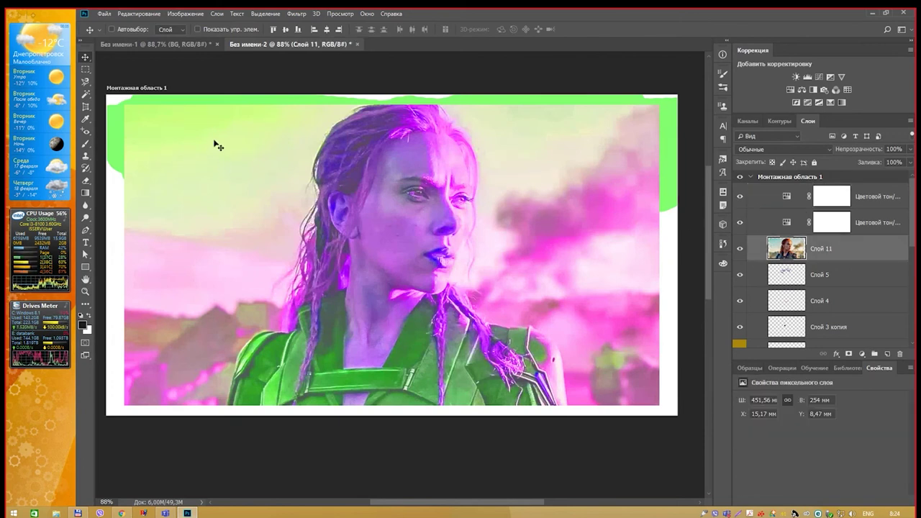
Trace the left and right eyes with the Magnetic Lasso, zoomed in on the face.
click(85, 81)
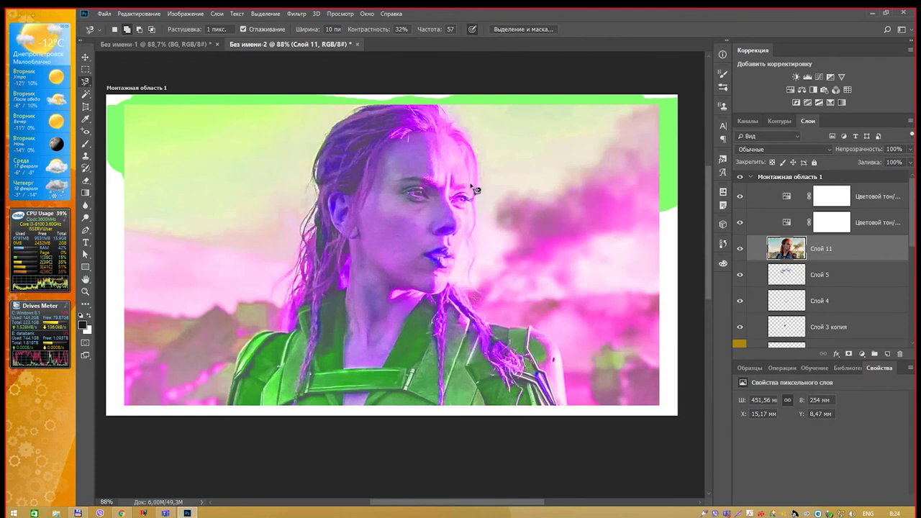
scroll(424, 196, up, 3)
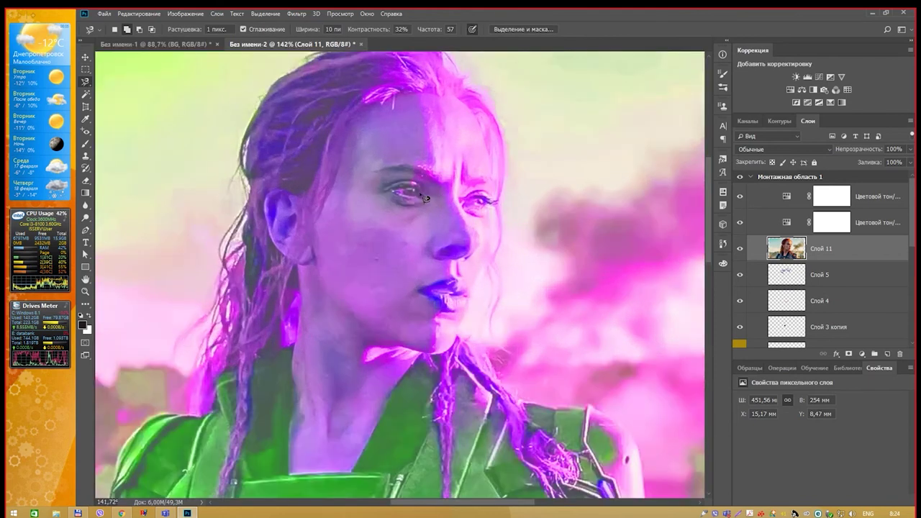
click(425, 198)
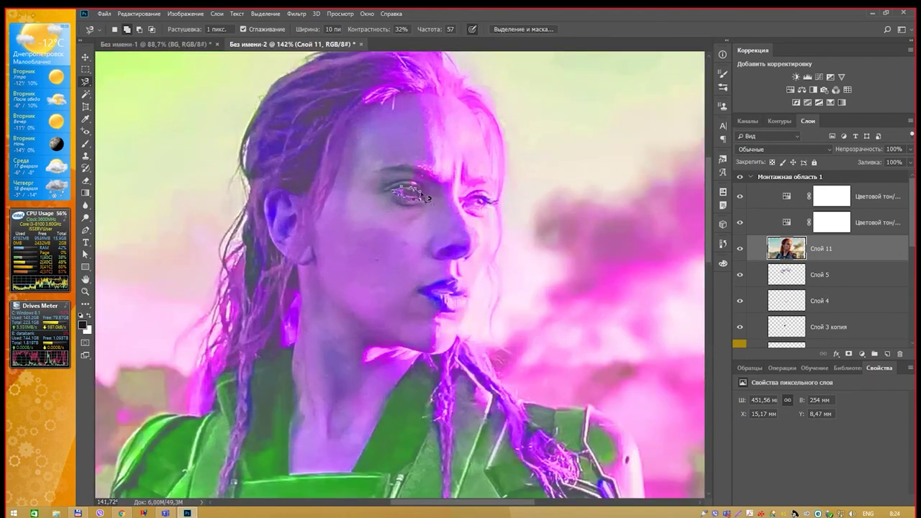
click(425, 197)
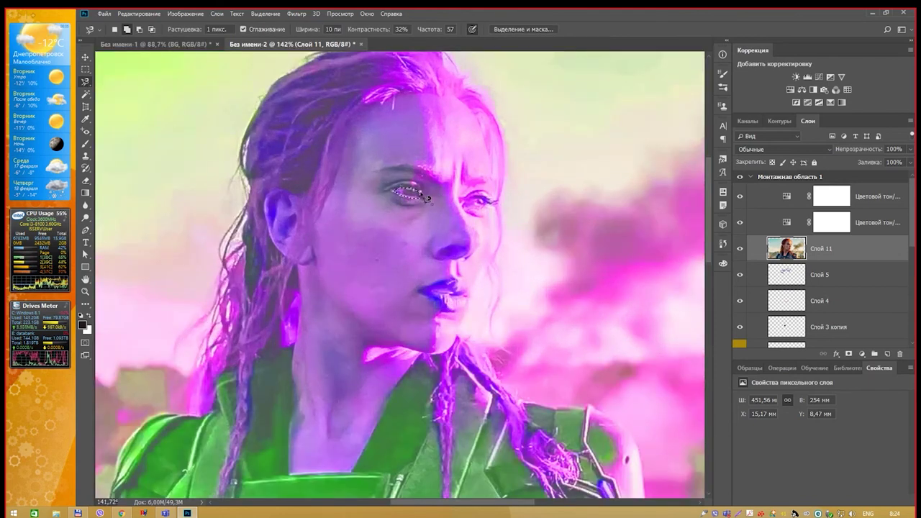
click(469, 202)
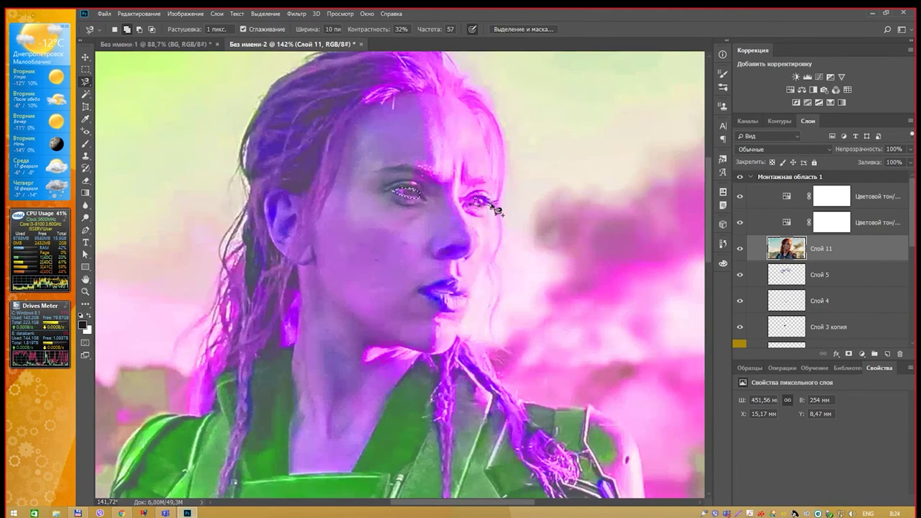
click(470, 202)
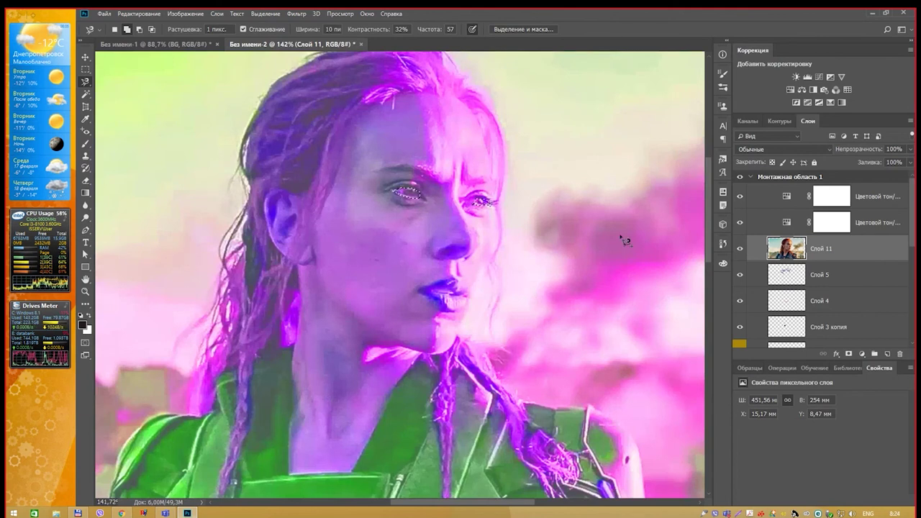
click(864, 354)
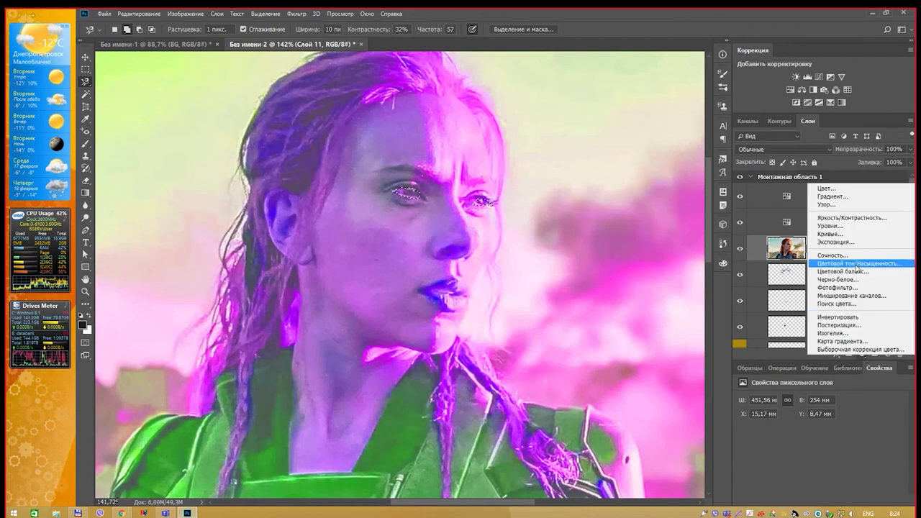
Add an eye-masked Hue/Saturation layer, compare it on and off, and set Hue to +118.
click(858, 265)
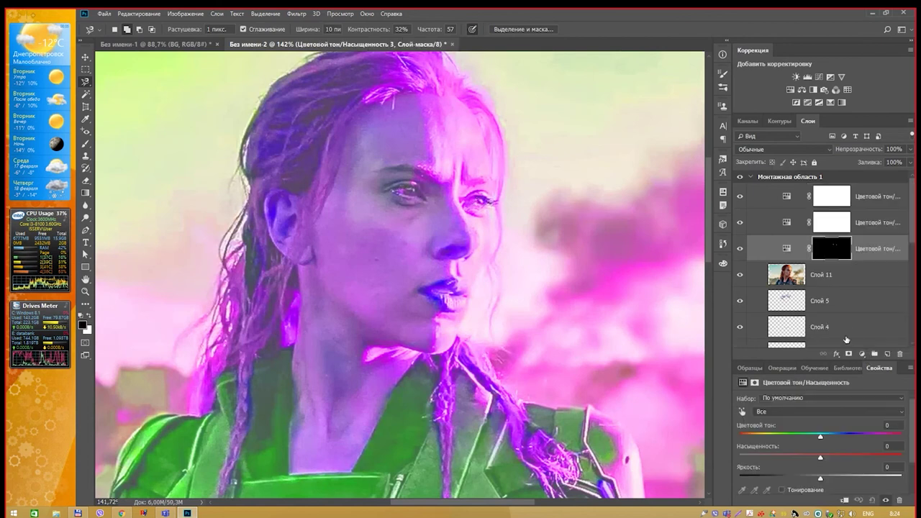
mouse_move(820, 436)
mouse_down()
mouse_move(803, 436)
mouse_move(893, 436)
mouse_up()
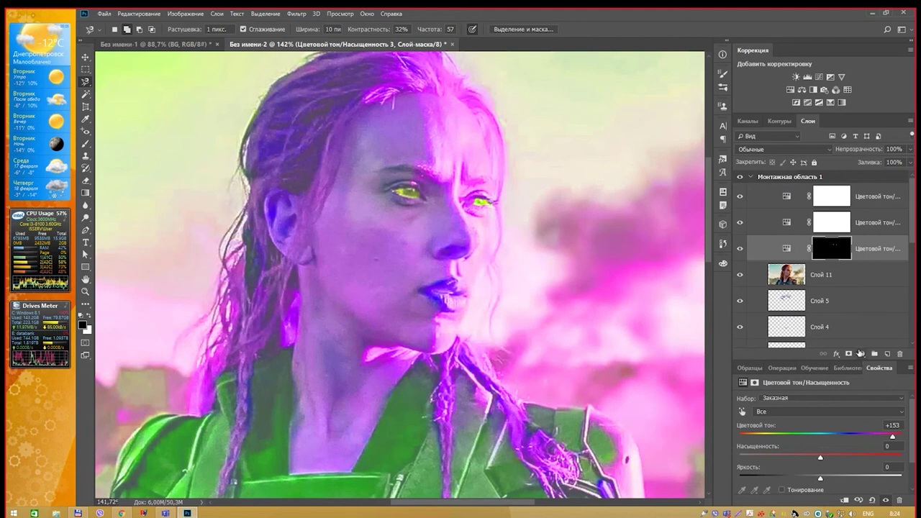
click(741, 249)
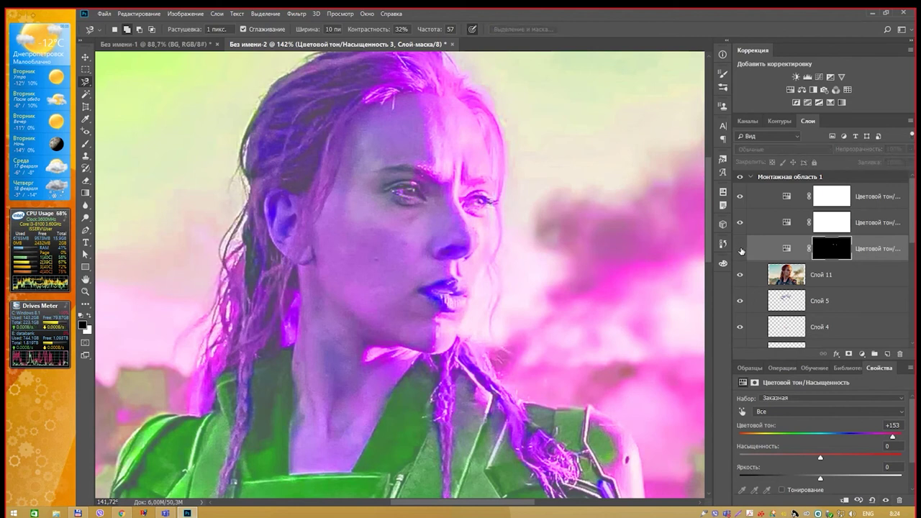
click(741, 249)
click(741, 249)
click(741, 249)
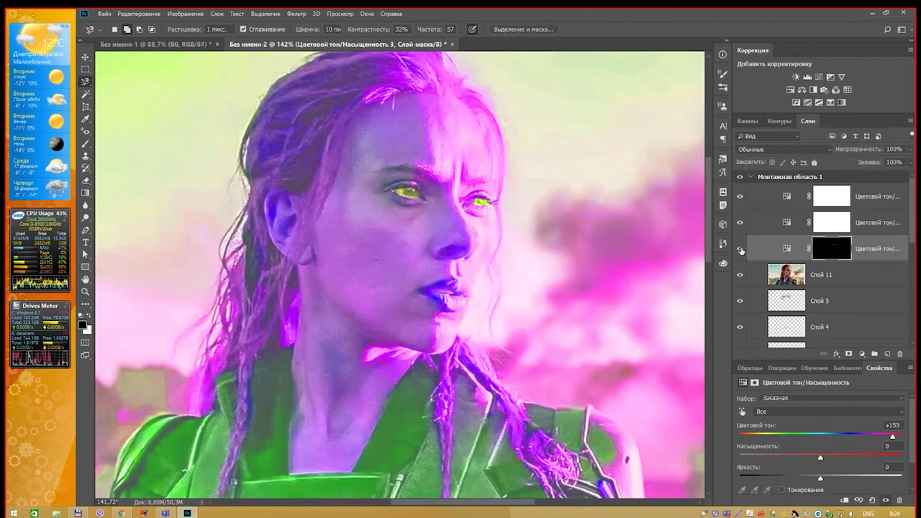
click(741, 249)
click(742, 249)
click(741, 249)
click(741, 248)
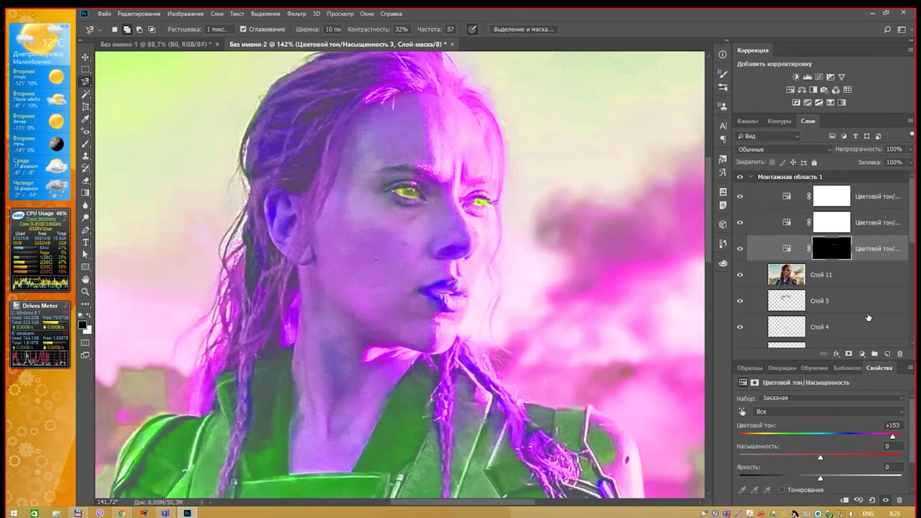
drag(892, 436, 882, 439)
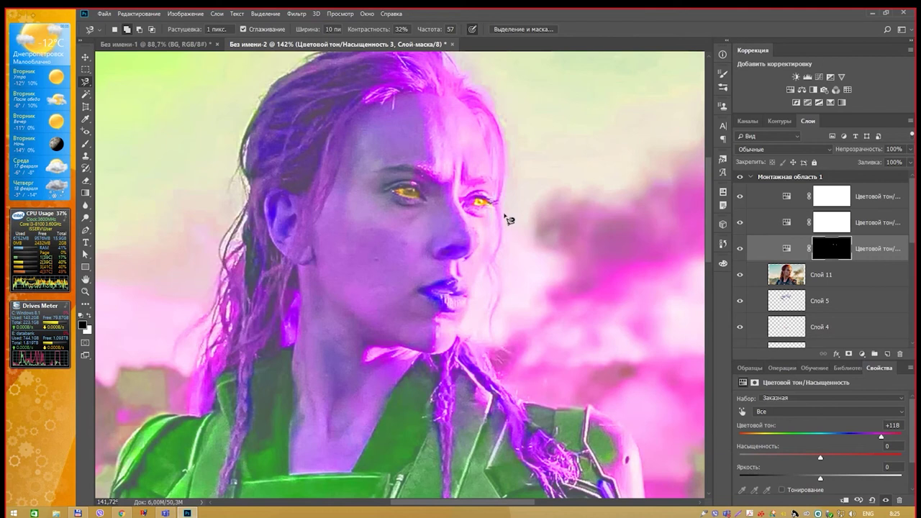
scroll(486, 236, down, 2)
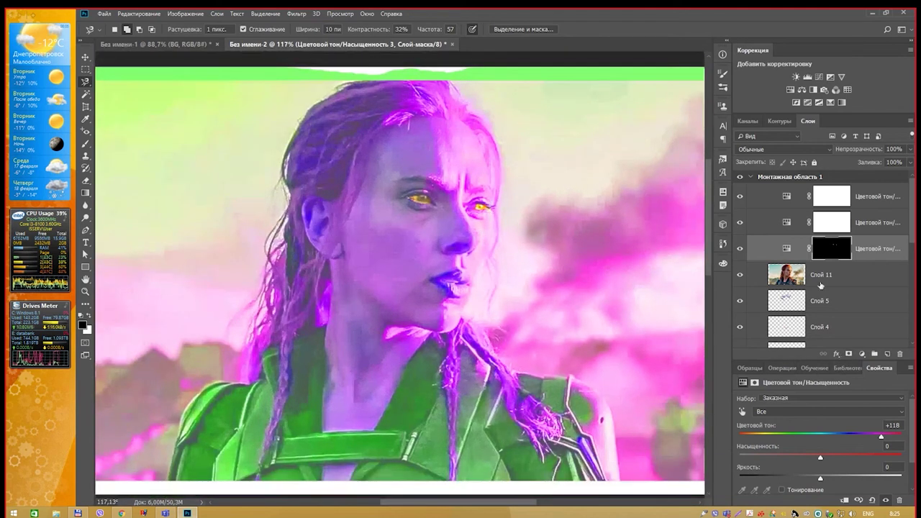
Add a white layer mask to Слой 11 and try lowering its opacity.
key(alt+bracketleft)
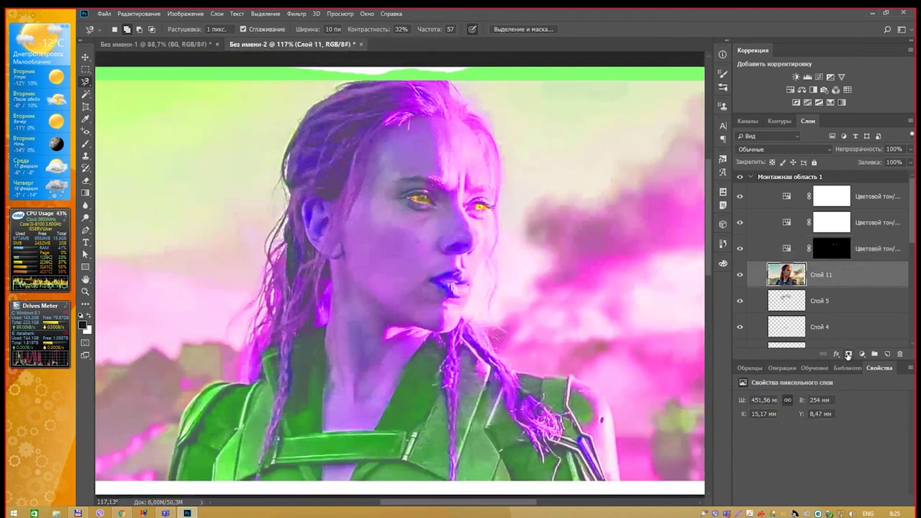
click(848, 354)
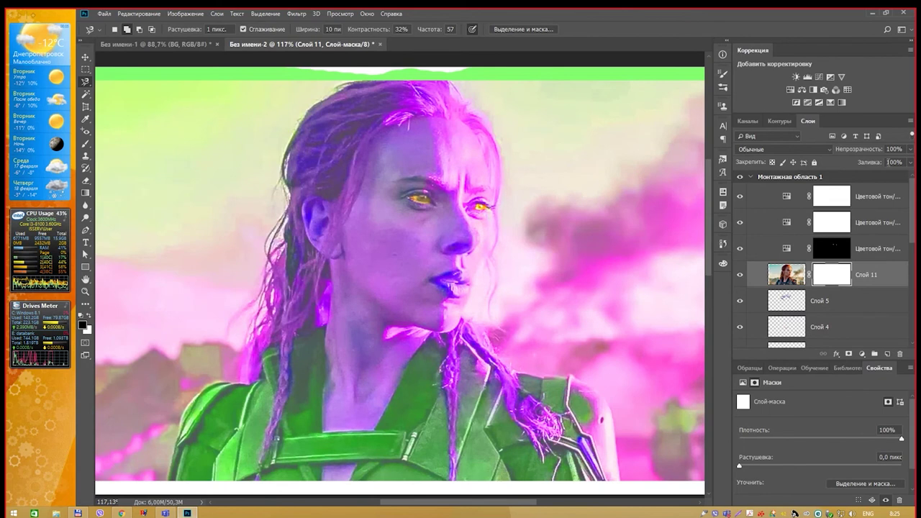
click(909, 149)
mouse_move(908, 163)
mouse_down()
mouse_move(876, 163)
mouse_move(908, 164)
mouse_move(877, 174)
mouse_move(908, 174)
mouse_up()
click(894, 149)
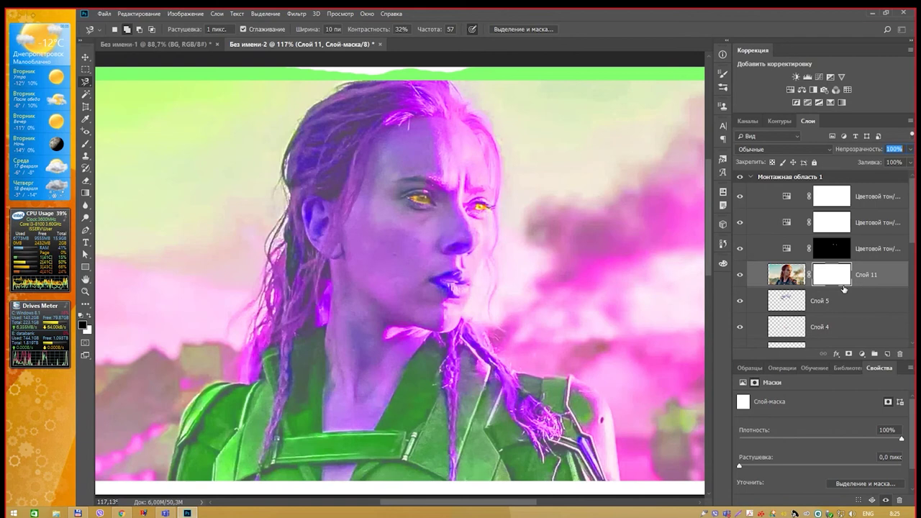
Switch the target between Слой 11's pixels and its mask.
click(786, 275)
click(828, 277)
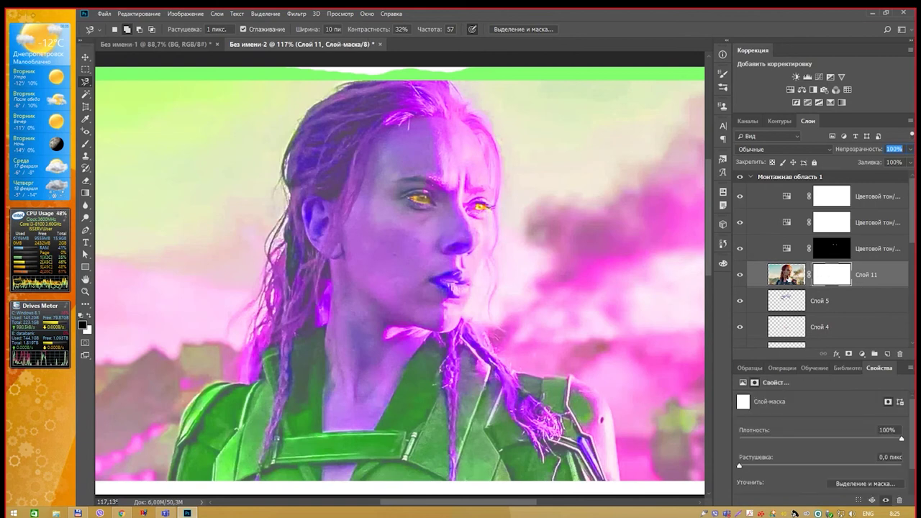
click(793, 276)
click(824, 276)
click(785, 275)
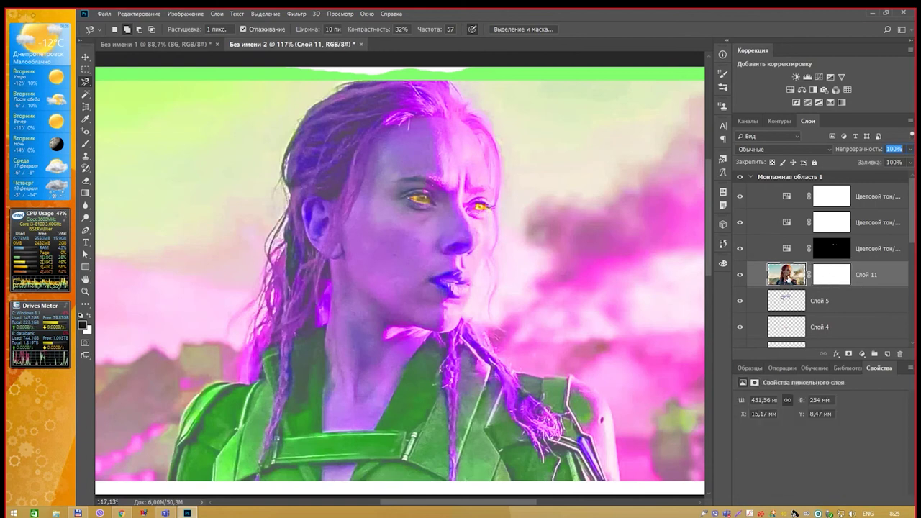
click(823, 281)
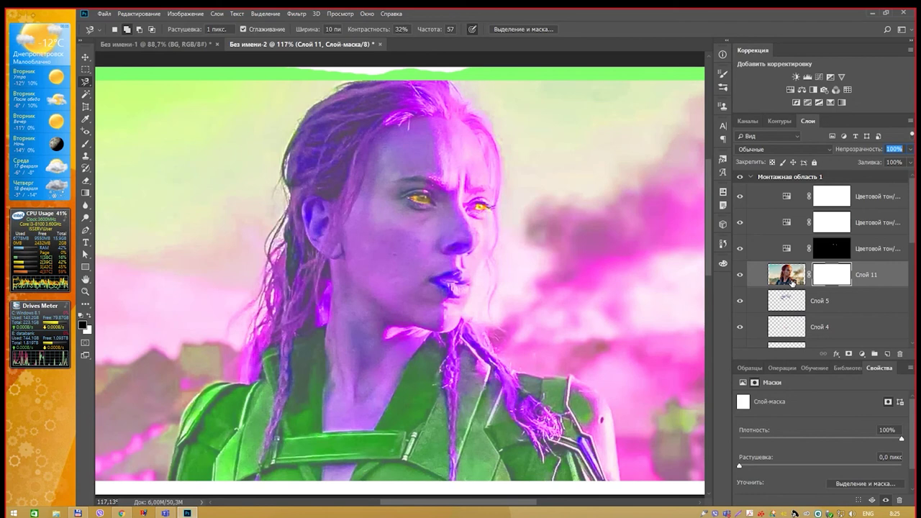
click(792, 282)
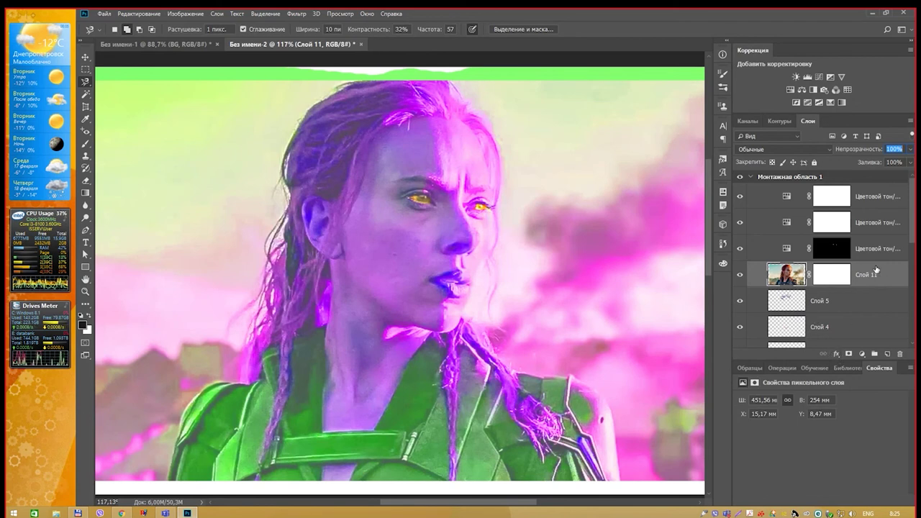
Toggle the top adjustment layer's mask, then select all three adjustment layers with Слой 11.
shift+click(847, 201)
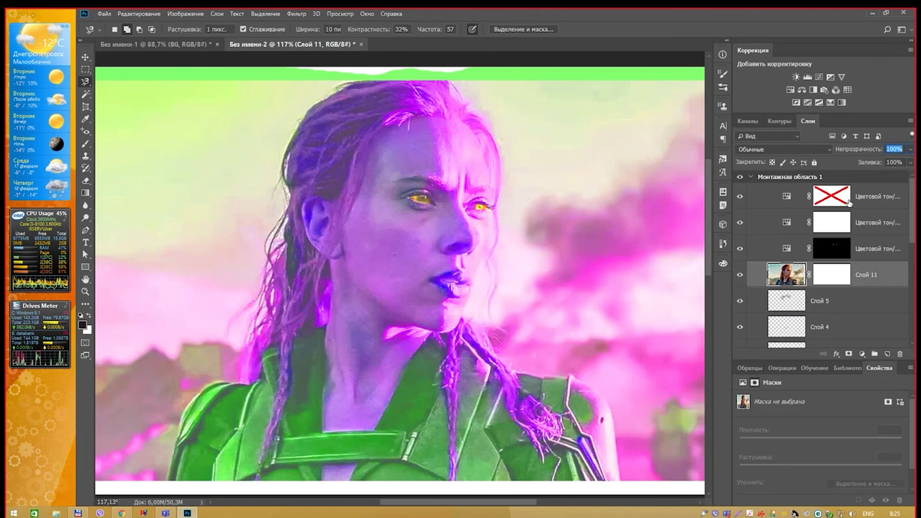
click(878, 271)
key(ctrl+z)
click(874, 275)
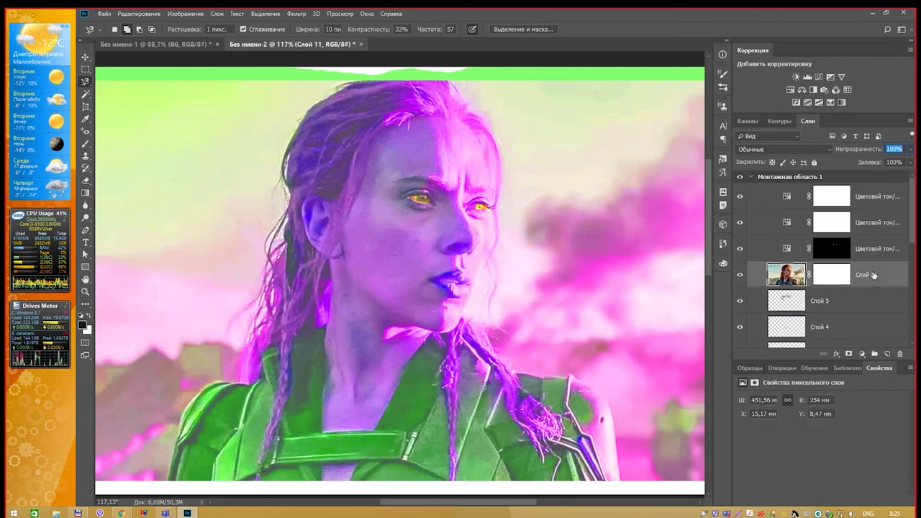
shift+click(845, 193)
shift+click(837, 198)
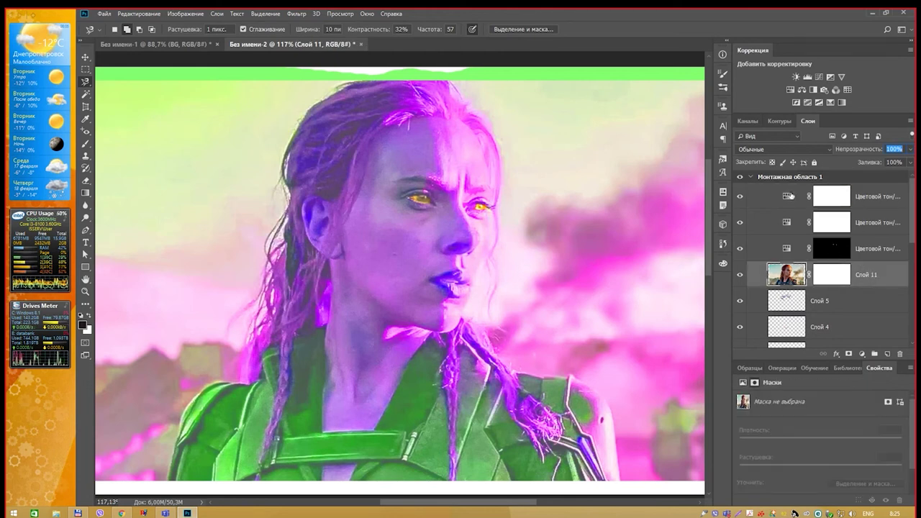
shift+click(802, 208)
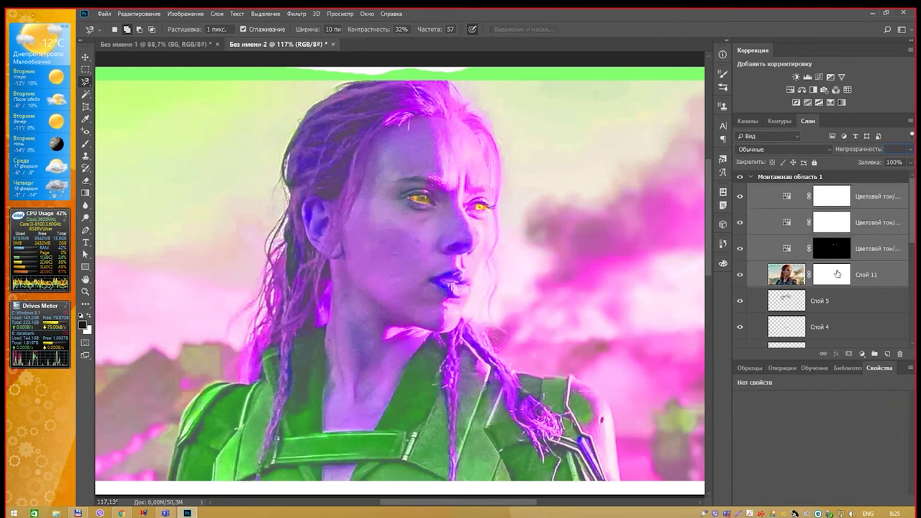
Delete Слой 11 and its three adjustment layers, then fit the doodle artboard in view.
key(Delete)
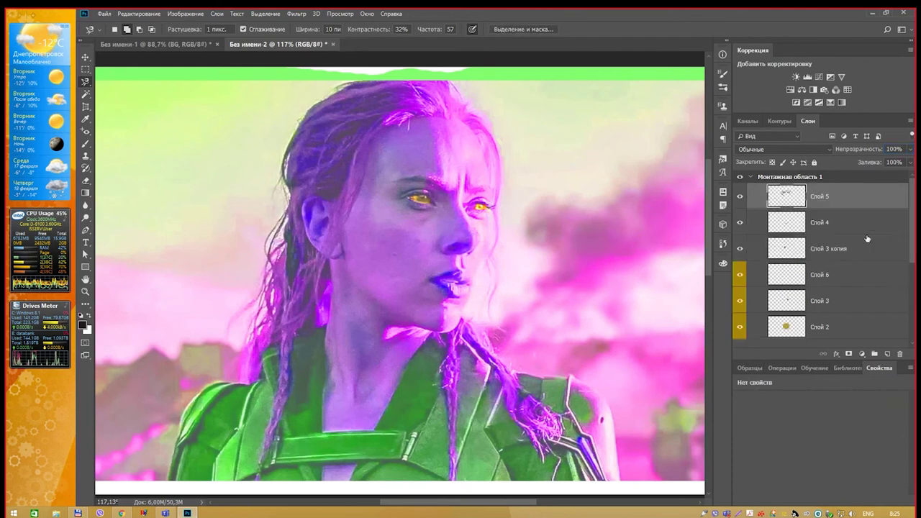
key(ctrl+0)
scroll(501, 215, up, 1)
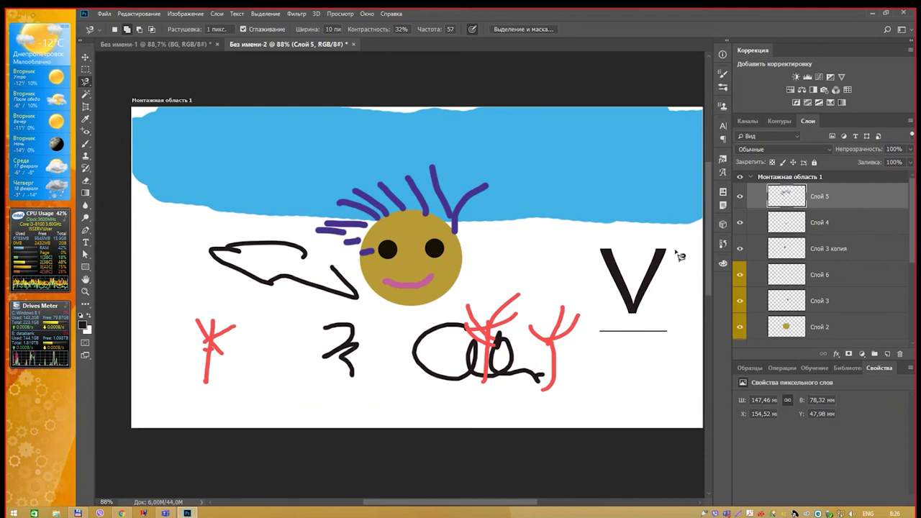
Select the sun face layer Слой 2 with the Move tool and zoom in on it.
key(v)
ctrl+click(458, 263)
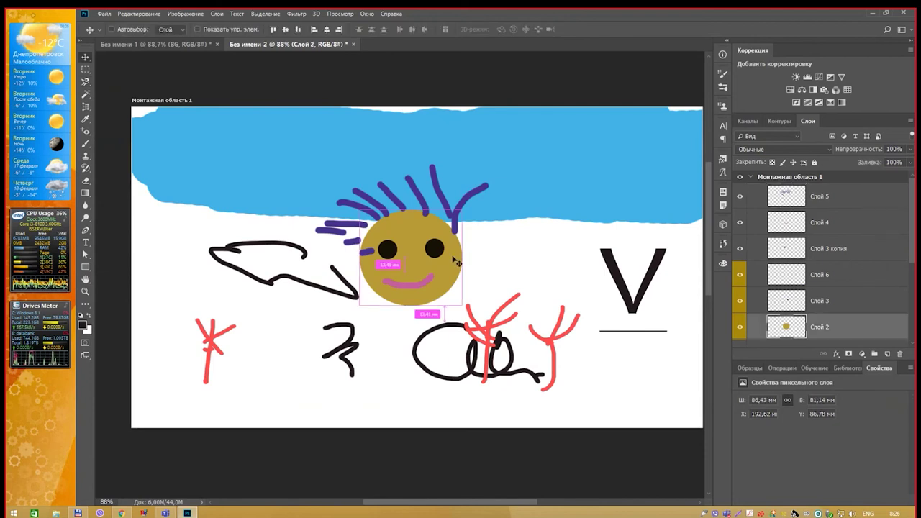
scroll(456, 261, up, 2)
scroll(435, 255, up, 4)
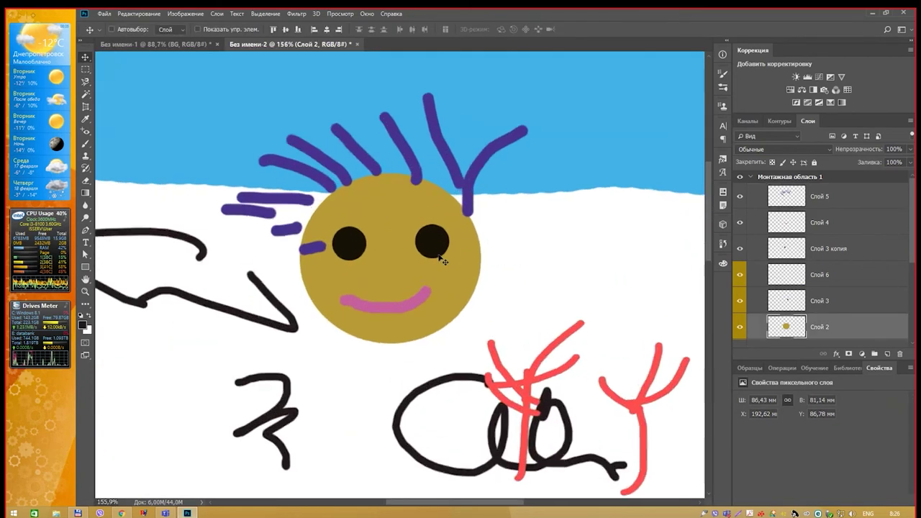
click(838, 356)
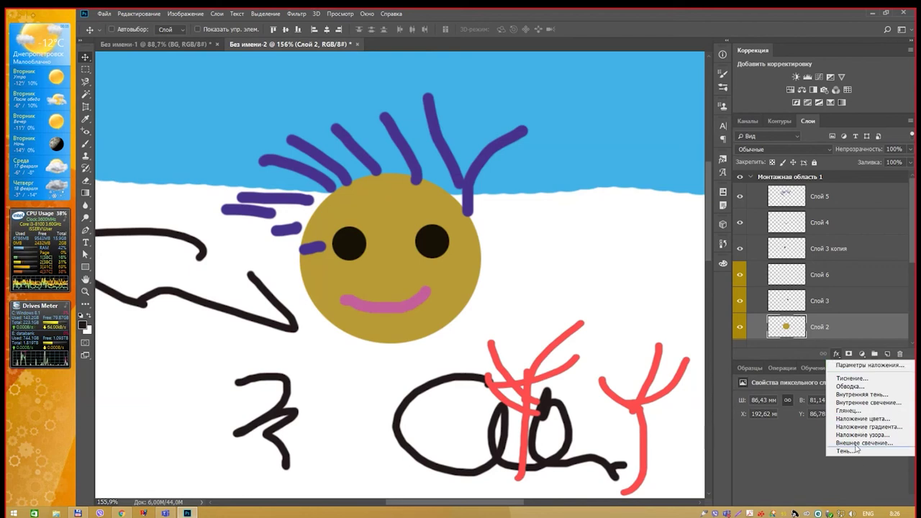
Open Blending Options for the sun layer and turn on Bevel & Emboss.
click(852, 366)
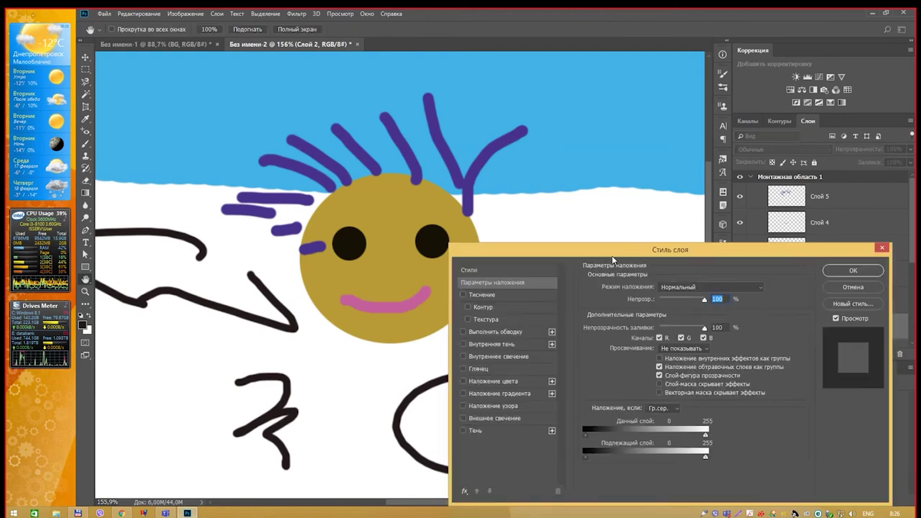
mouse_move(662, 248)
mouse_down()
mouse_move(721, 85)
mouse_move(686, 64)
mouse_up()
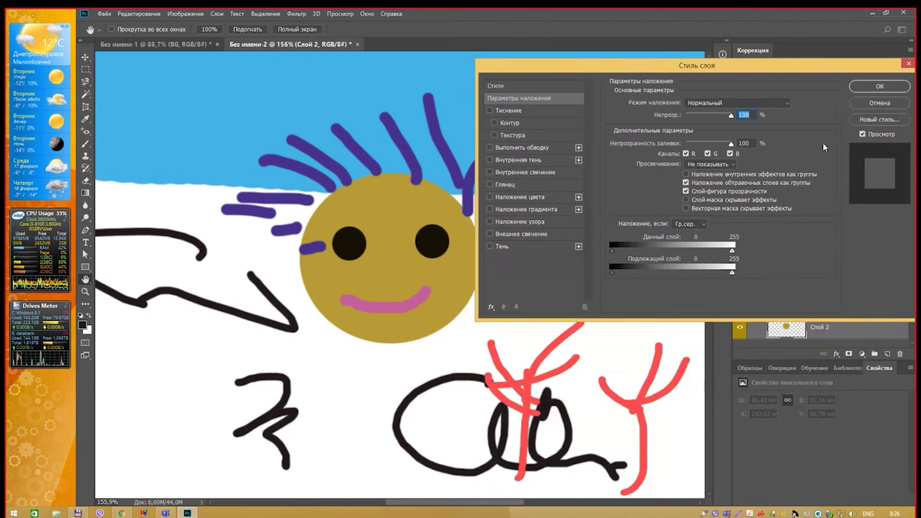
mouse_move(731, 114)
mouse_down()
mouse_move(713, 117)
mouse_move(732, 115)
mouse_up()
click(515, 111)
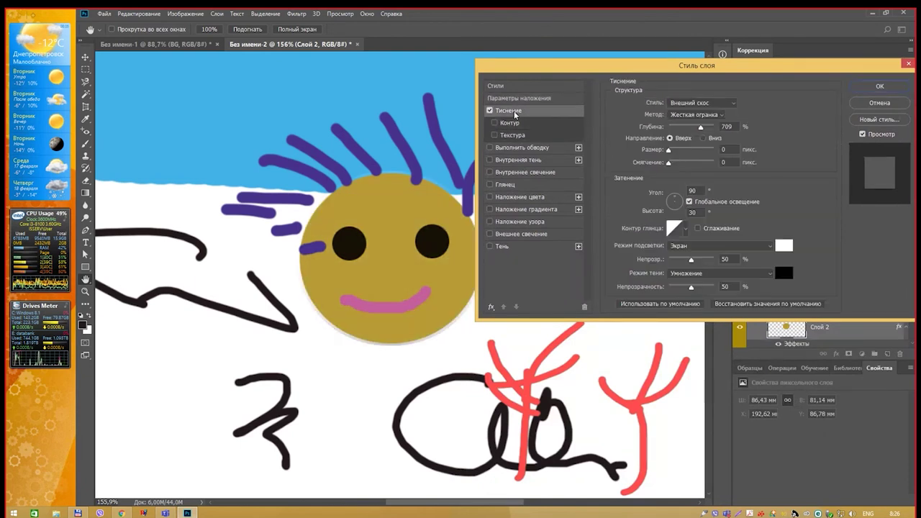
drag(623, 70, 628, 64)
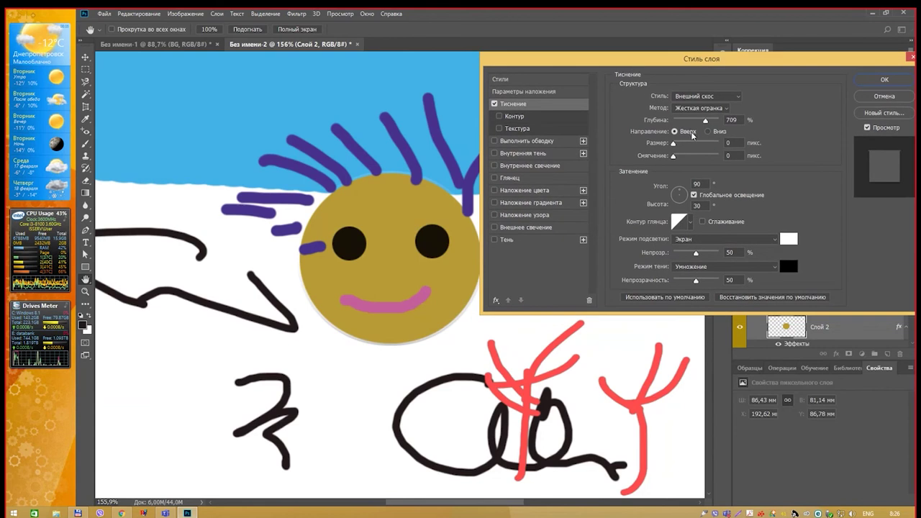
Set the bevel to Inner Bevel with 688% depth, 13 px size and 0 soften.
drag(674, 143, 678, 144)
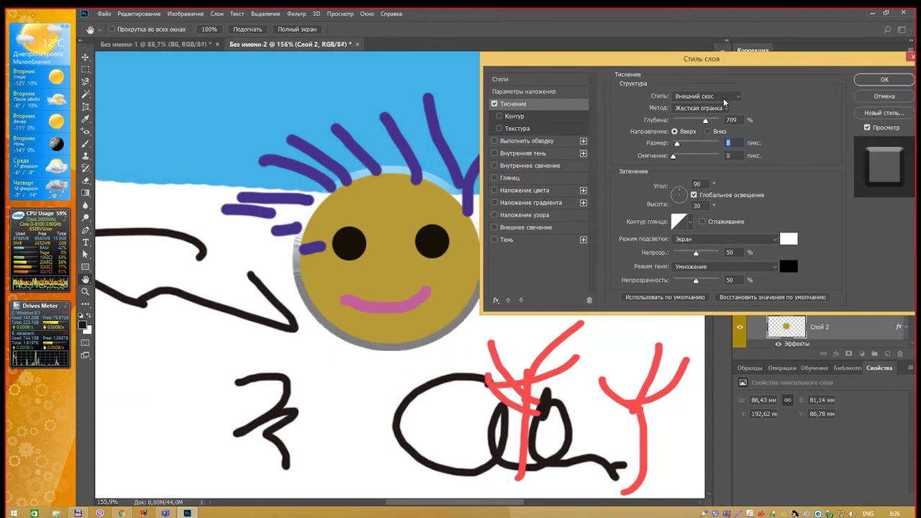
click(723, 101)
click(701, 109)
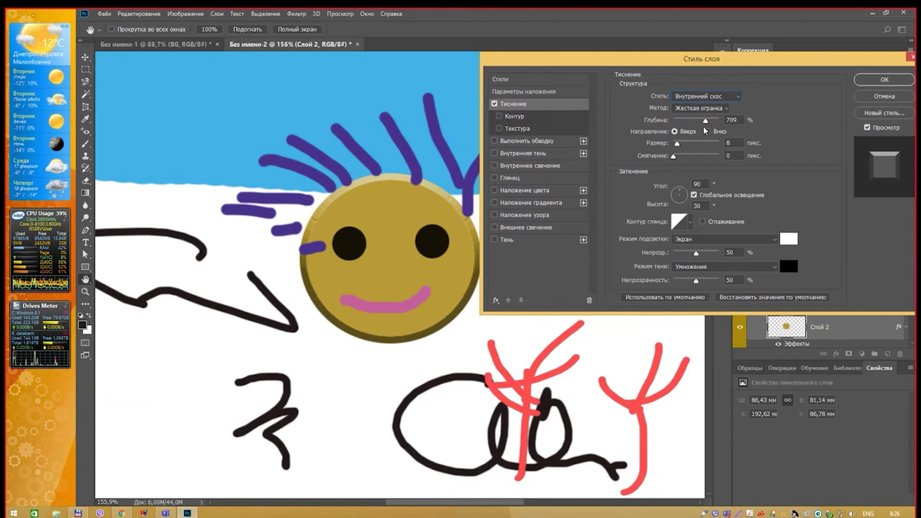
click(715, 97)
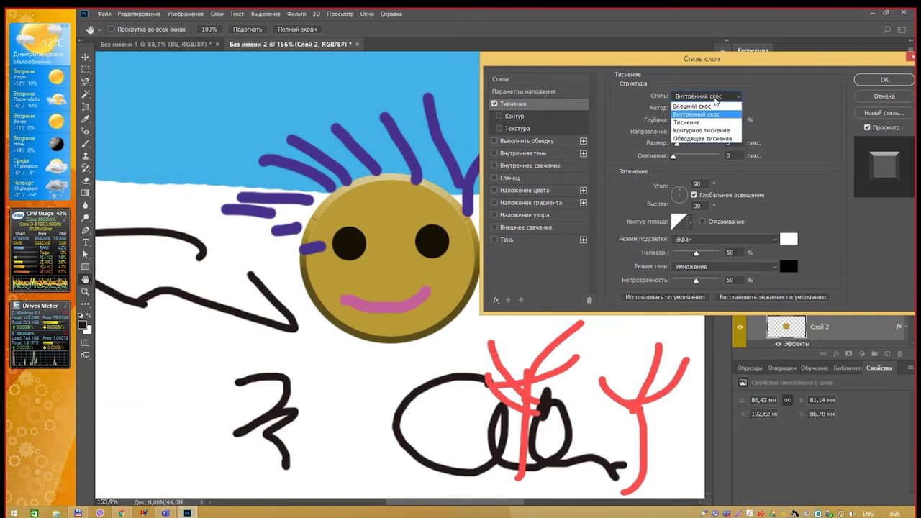
click(715, 101)
drag(712, 123, 678, 143)
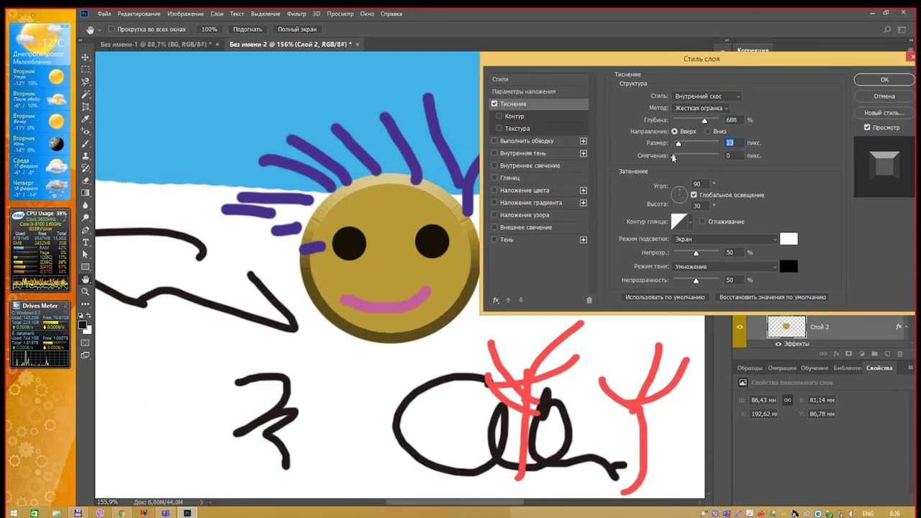
mouse_move(674, 156)
mouse_down()
mouse_move(701, 157)
mouse_move(666, 167)
mouse_up()
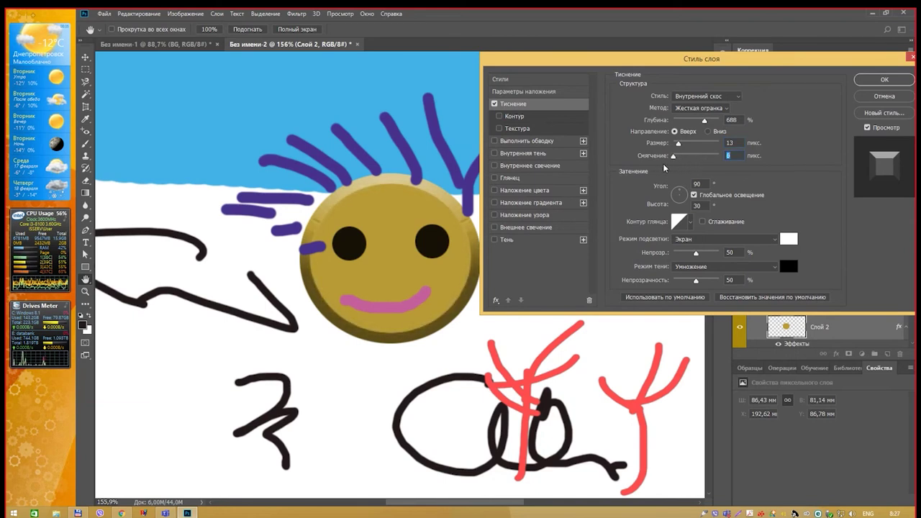
drag(702, 59, 693, 55)
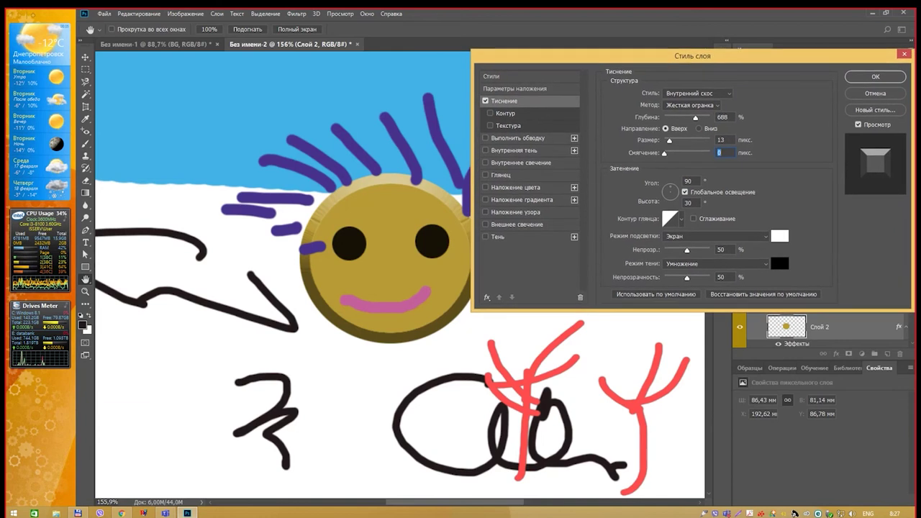
Compare with Preview off, then drag the shading wheel to Angle 67°, Altitude 21°.
click(862, 124)
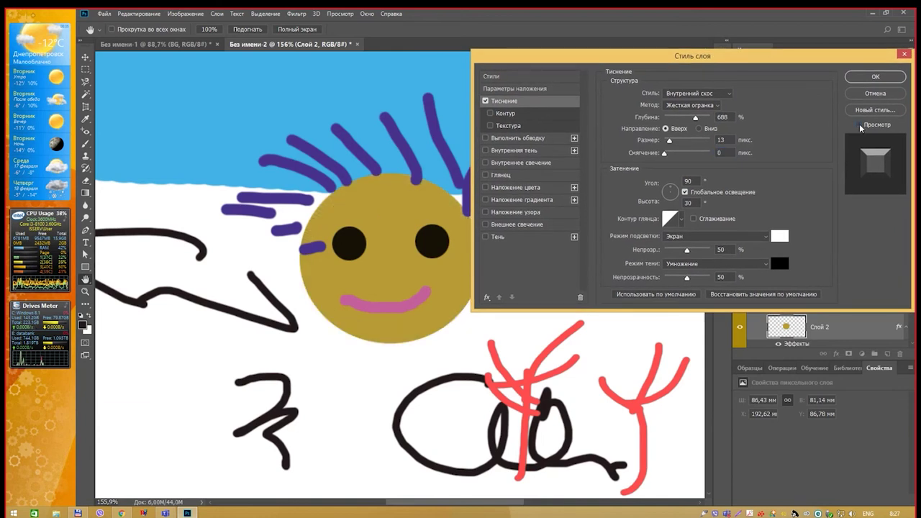
click(862, 125)
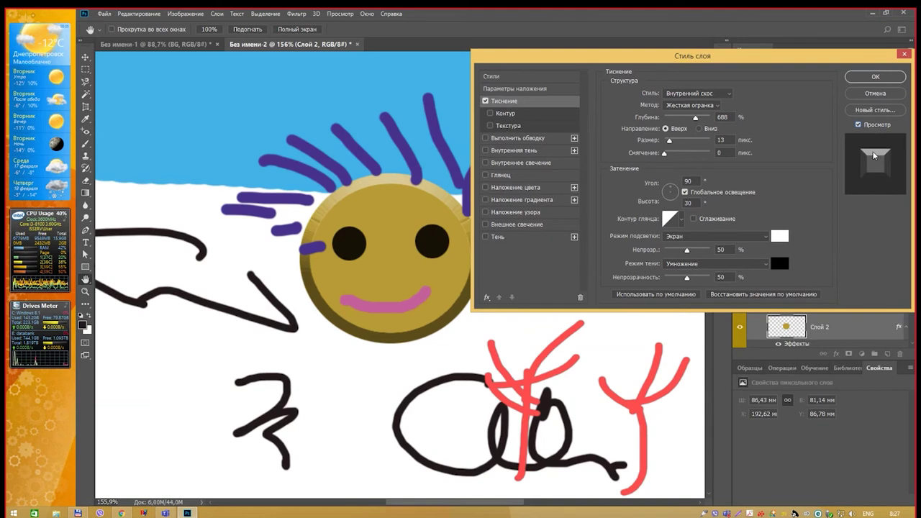
drag(672, 190, 670, 190)
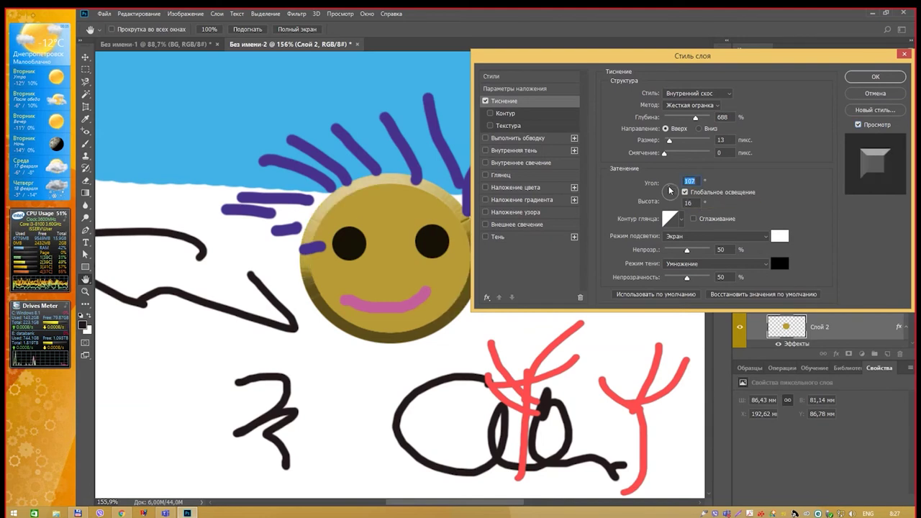
drag(674, 190, 674, 191)
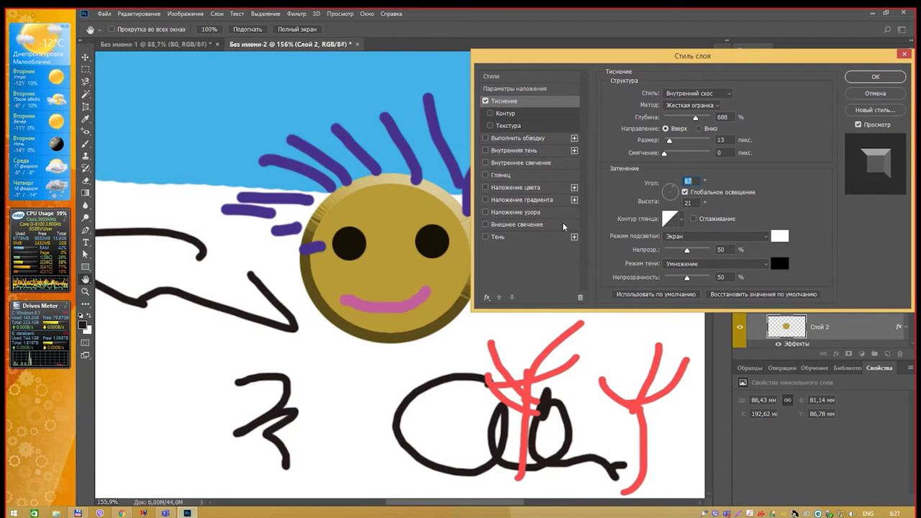
Try several Gloss Contour presets, settling on the sawtooth contour.
click(680, 220)
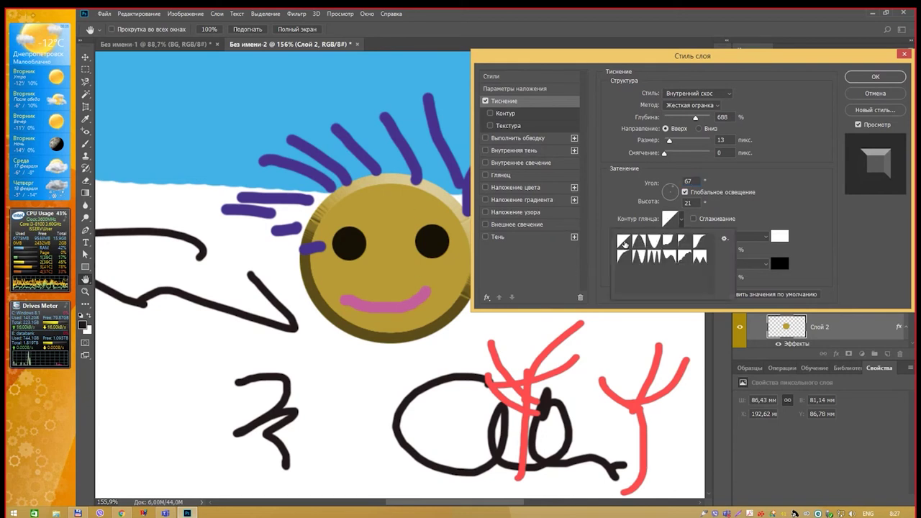
click(640, 242)
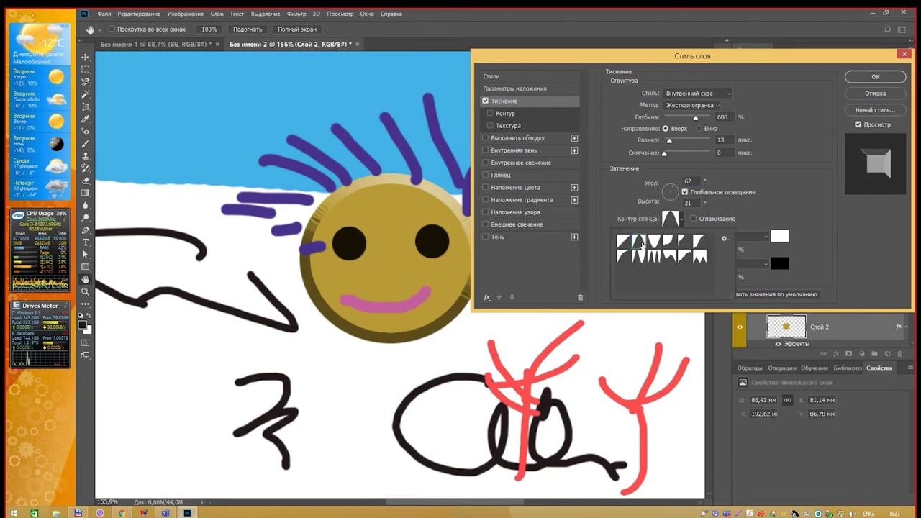
click(652, 243)
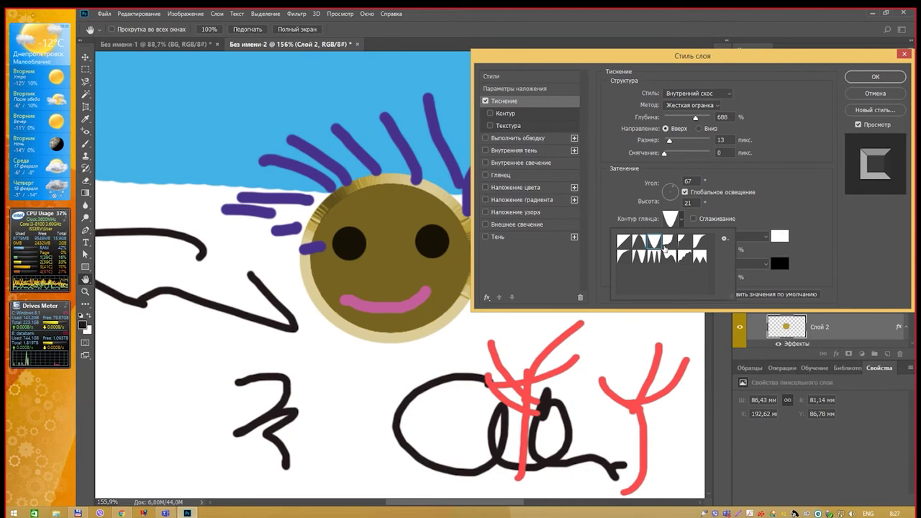
click(666, 248)
click(659, 258)
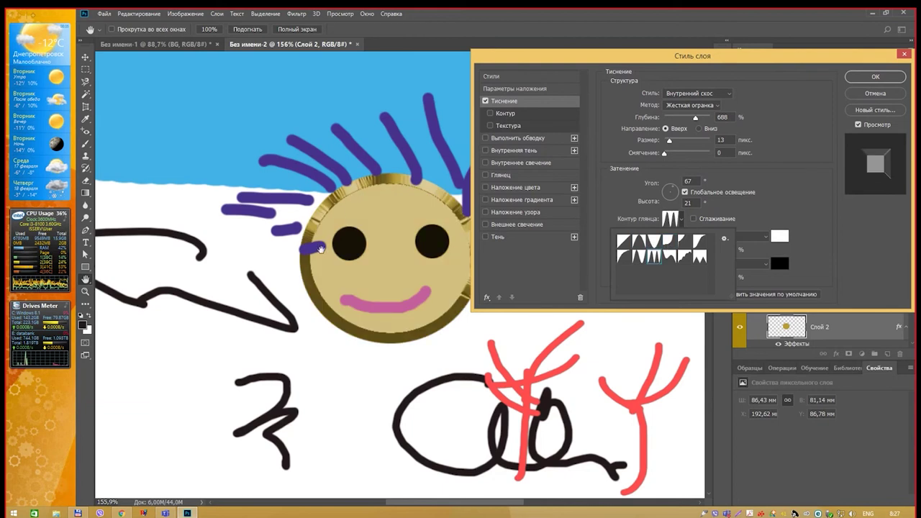
click(638, 257)
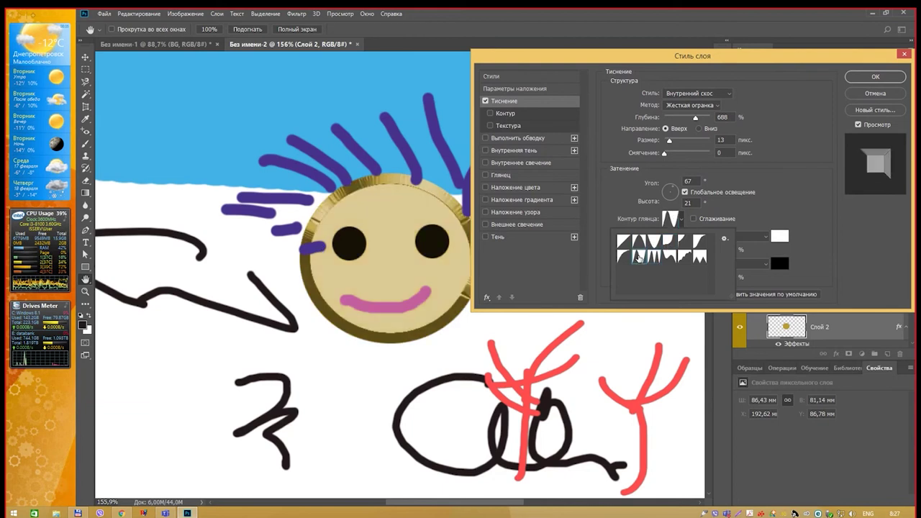
click(688, 258)
click(699, 257)
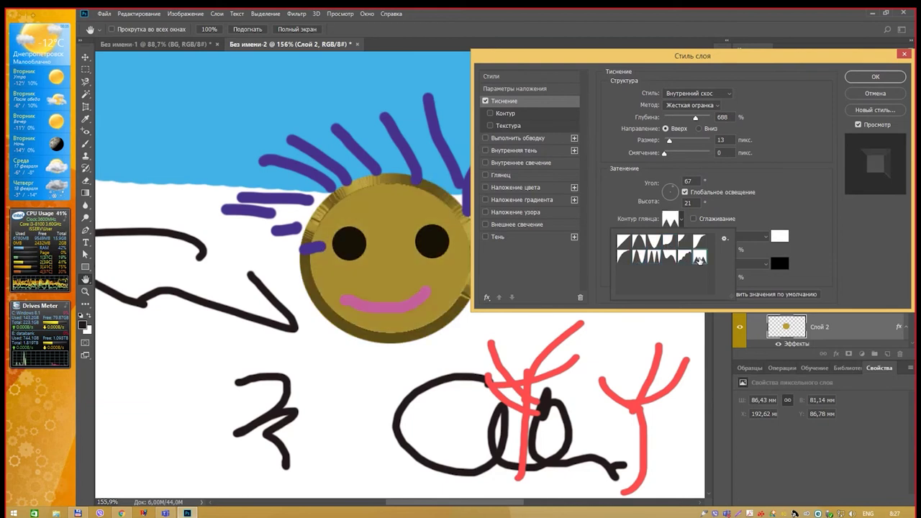
click(672, 223)
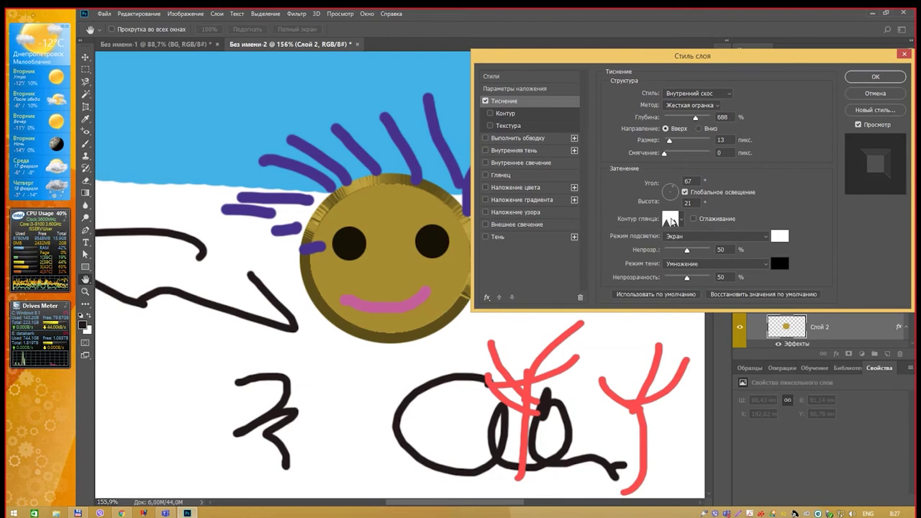
Reshape the sawtooth curve into one lopsided peak in the Contour Editor.
click(670, 220)
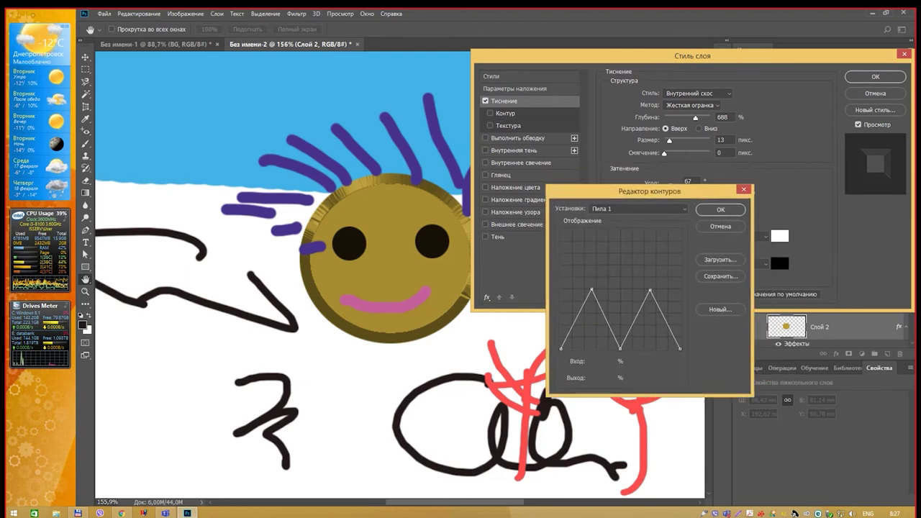
drag(608, 332, 613, 330)
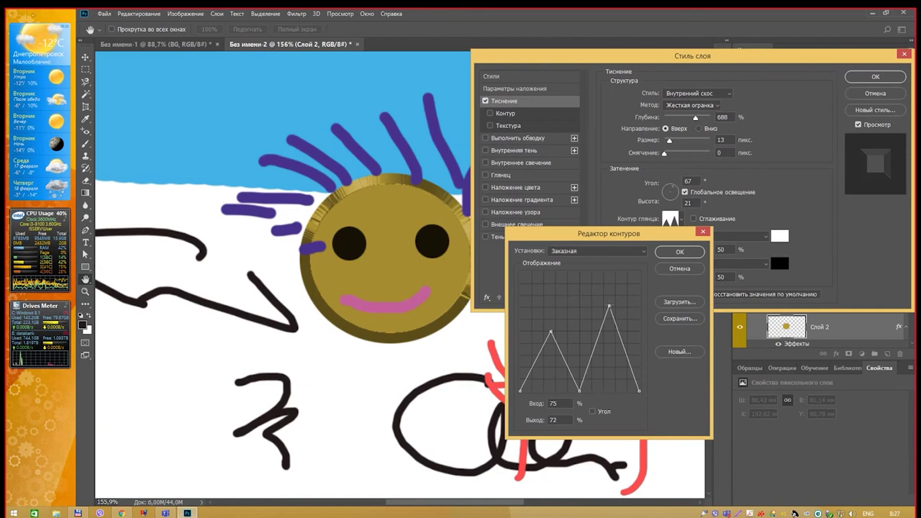
drag(579, 390, 585, 288)
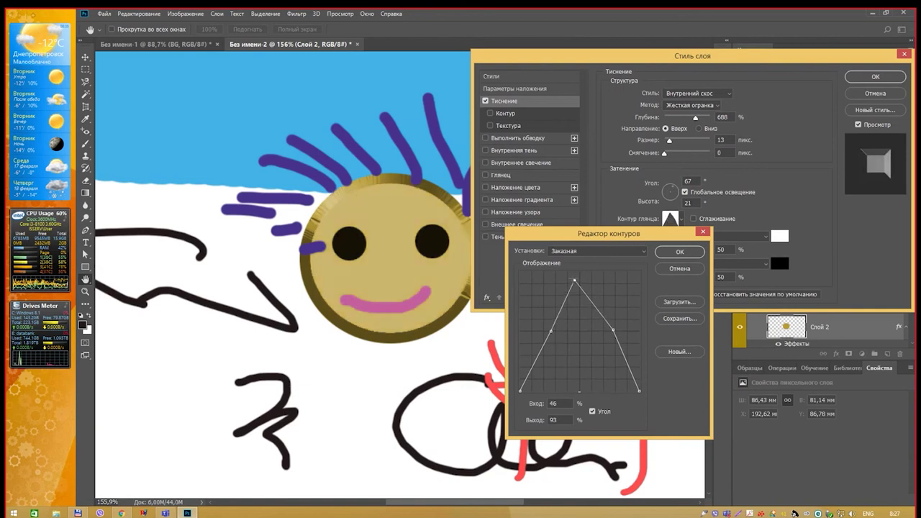
drag(550, 331, 575, 357)
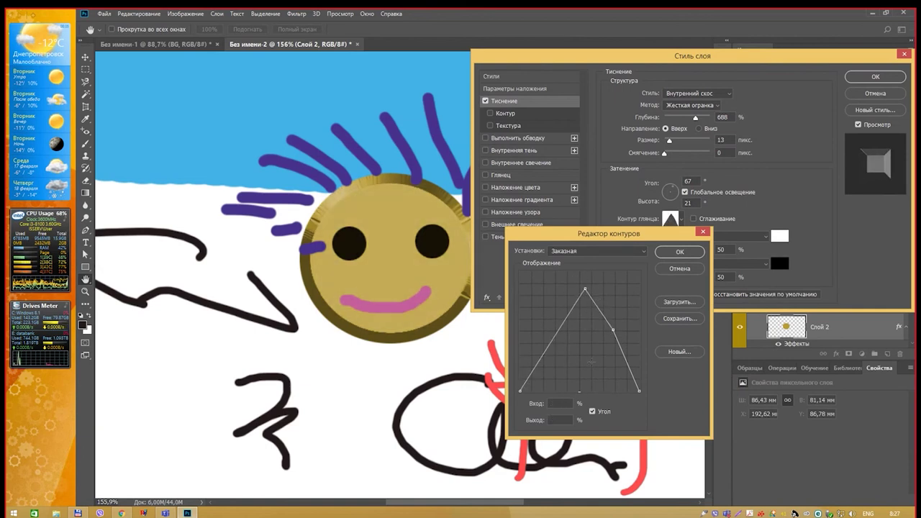
drag(585, 289, 579, 278)
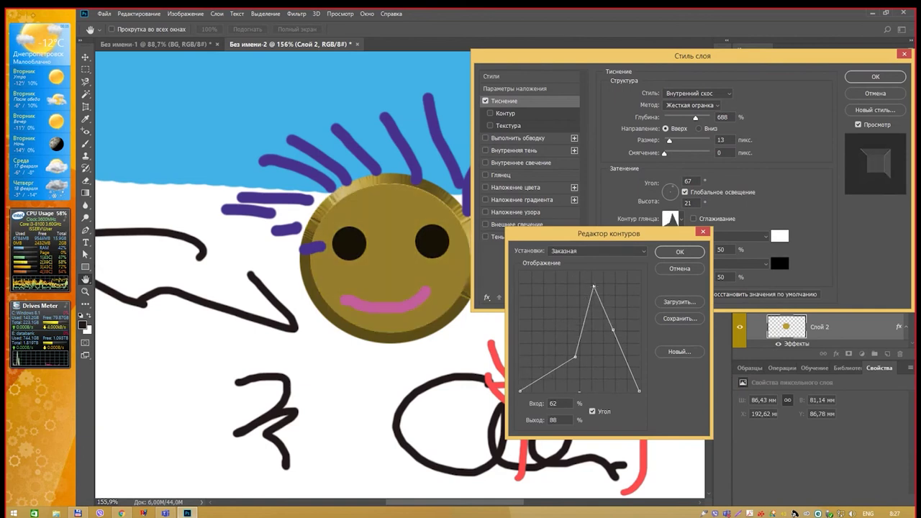
drag(612, 330, 604, 346)
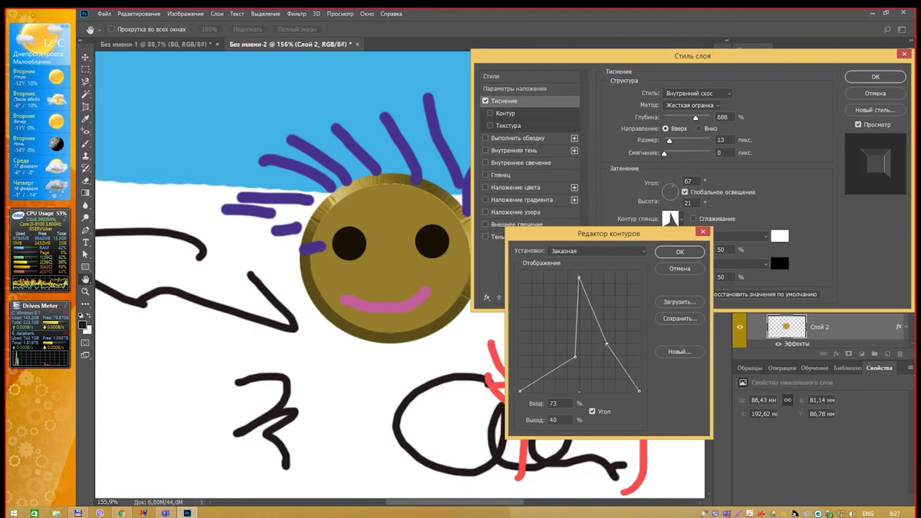
Switch to Linear gloss contour and turn off Use Global Light, keeping Screen highlights.
click(679, 252)
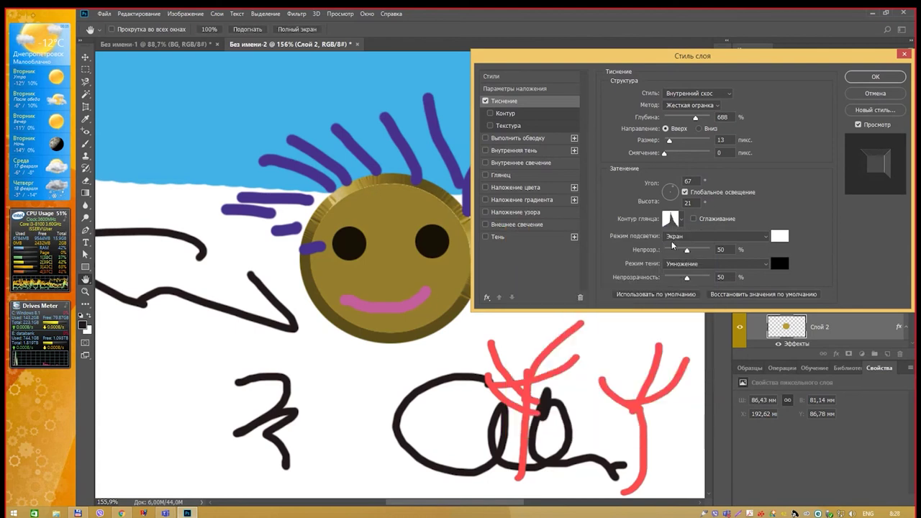
click(681, 218)
click(623, 240)
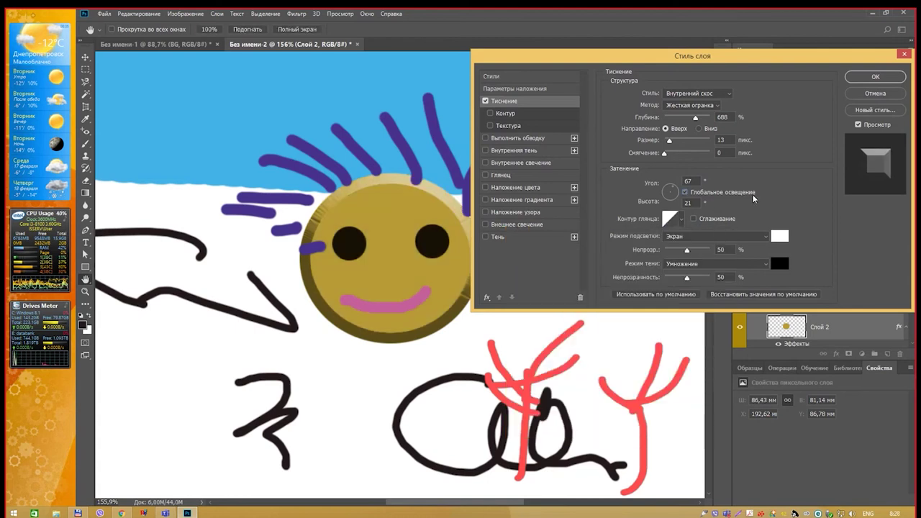
click(752, 193)
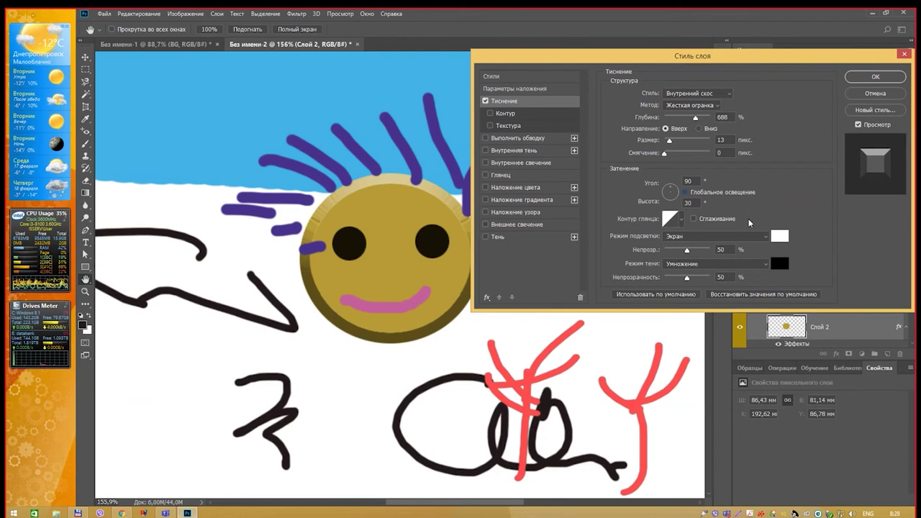
click(753, 237)
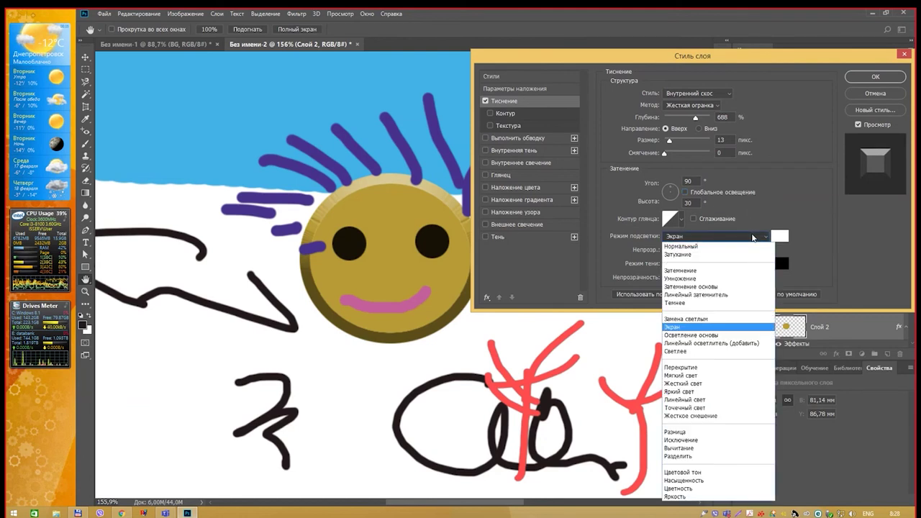
click(753, 237)
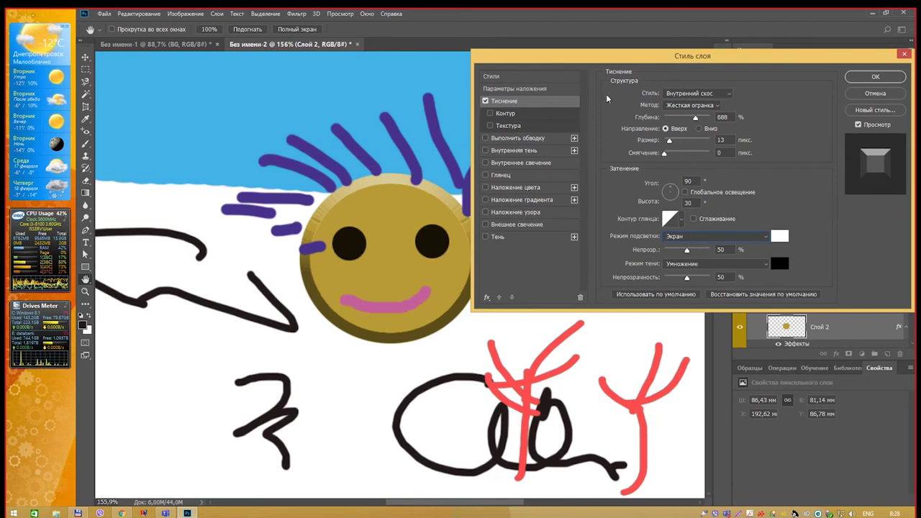
Turn the bevel's Contour option on, view its presets, then turn it off again.
click(515, 113)
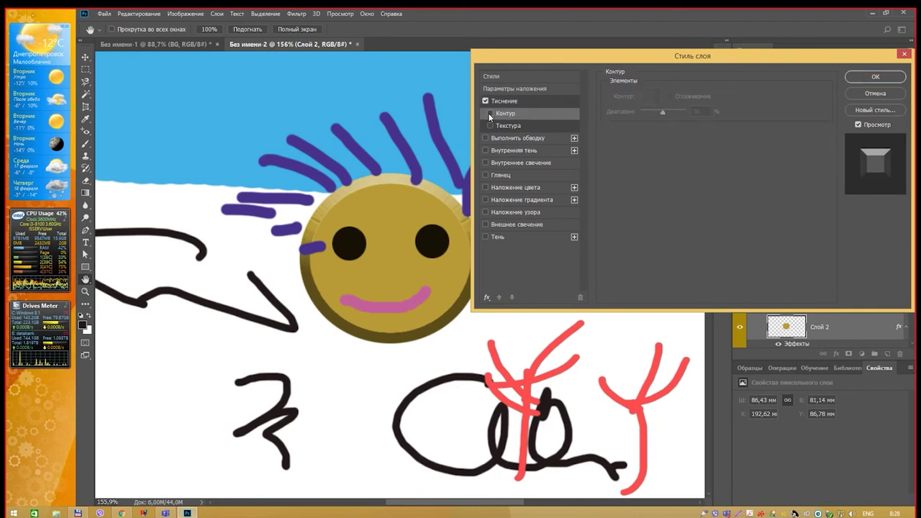
click(490, 114)
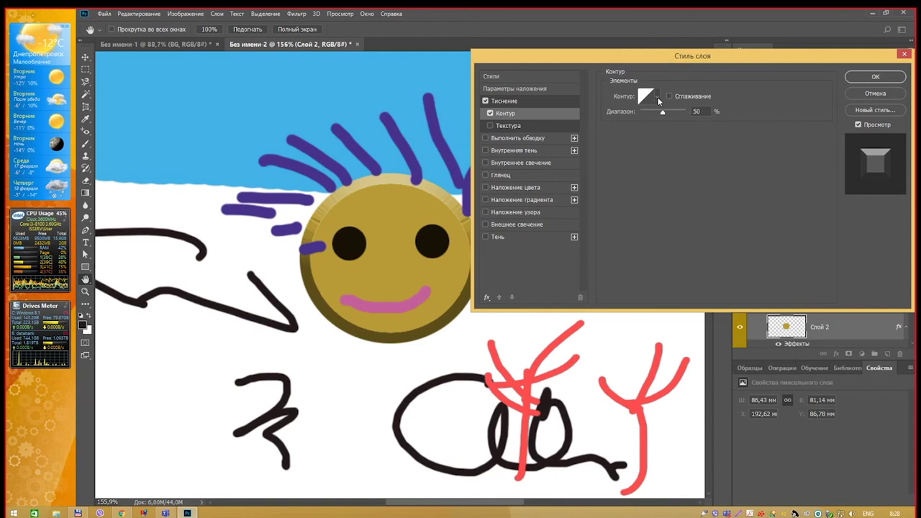
click(657, 97)
click(756, 167)
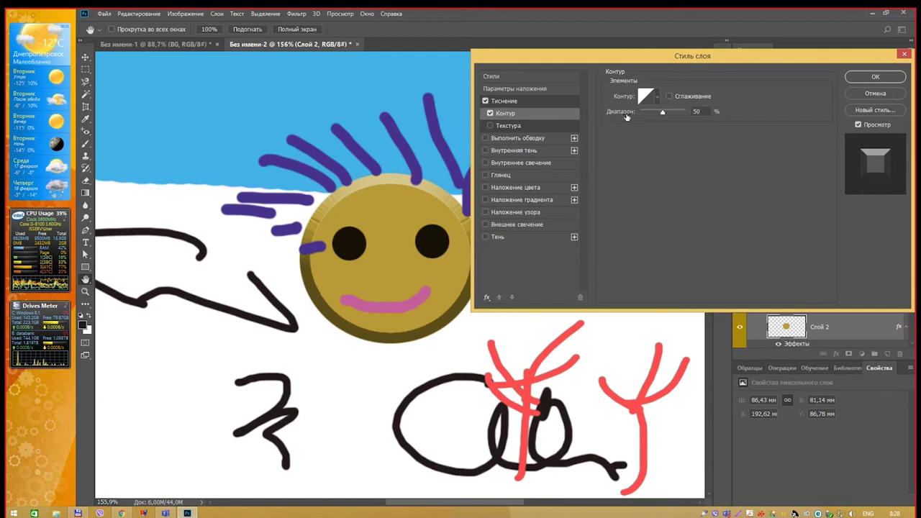
click(490, 114)
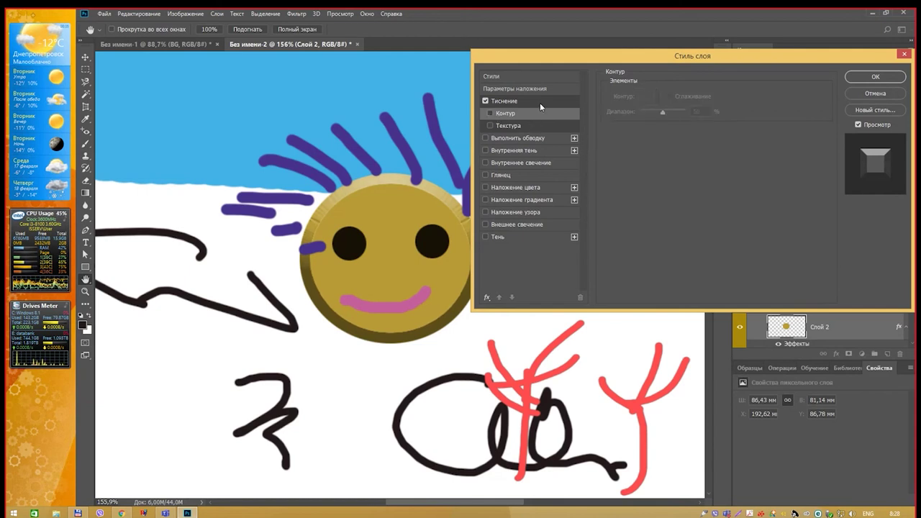
click(539, 101)
click(507, 126)
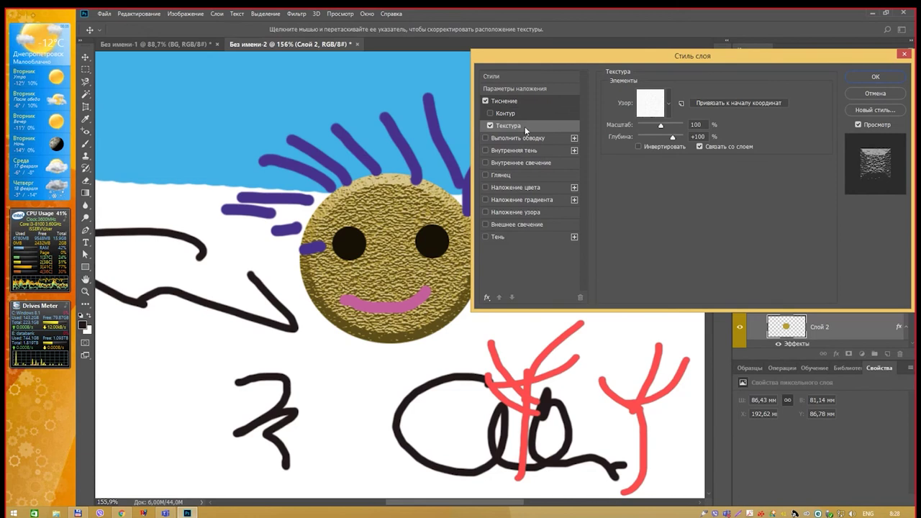
click(669, 104)
click(695, 206)
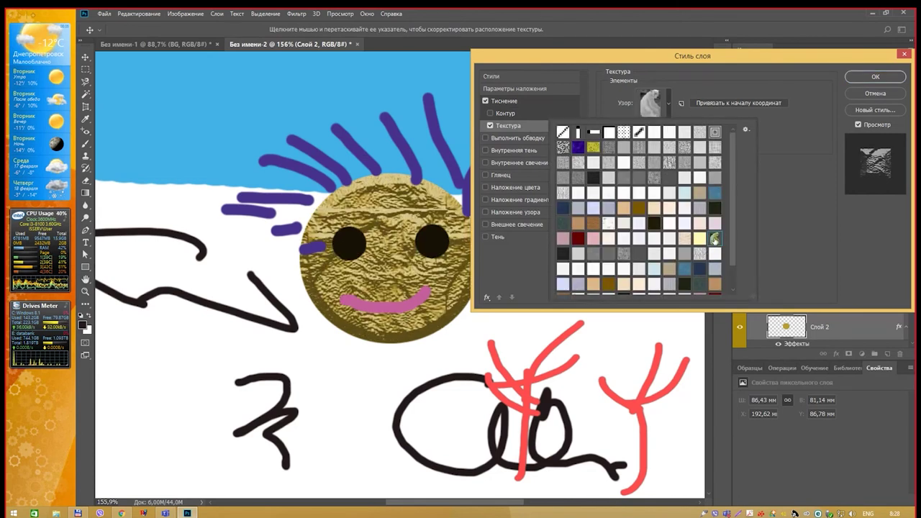
click(623, 258)
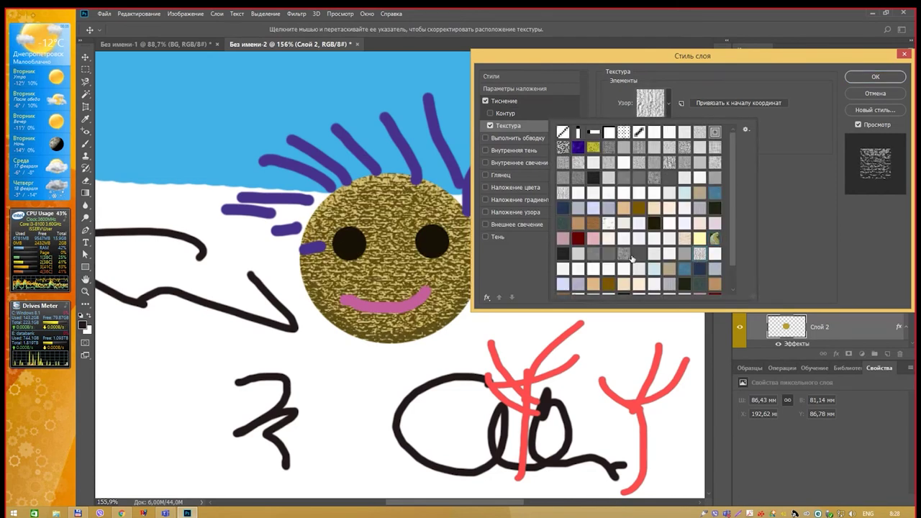
click(593, 208)
click(562, 147)
click(578, 132)
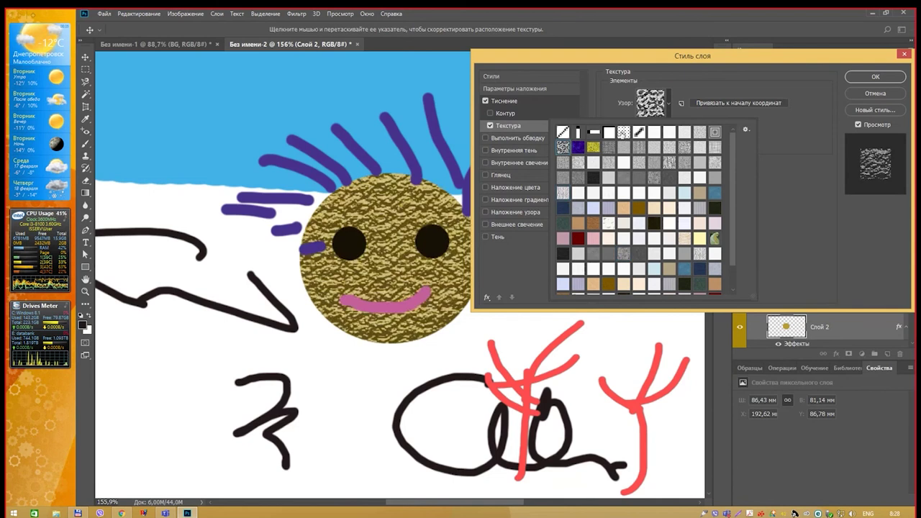
click(623, 131)
click(562, 132)
key(Escape)
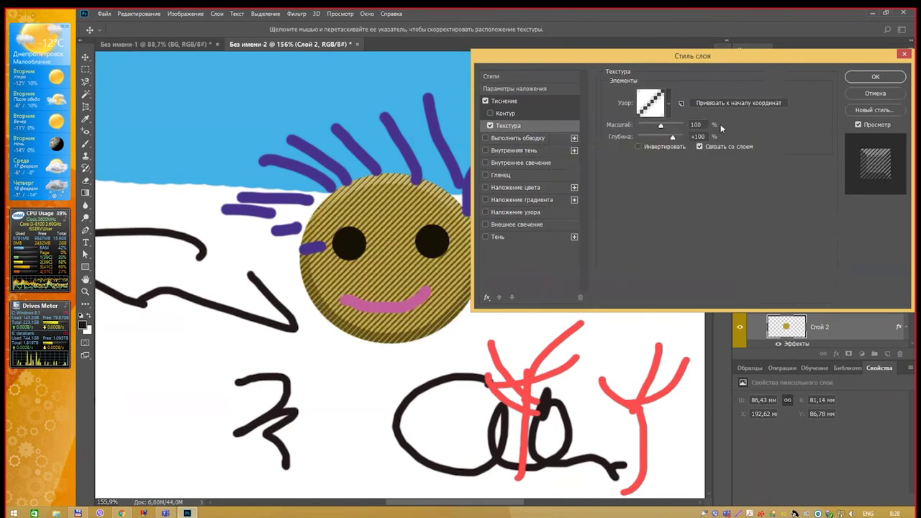
click(490, 126)
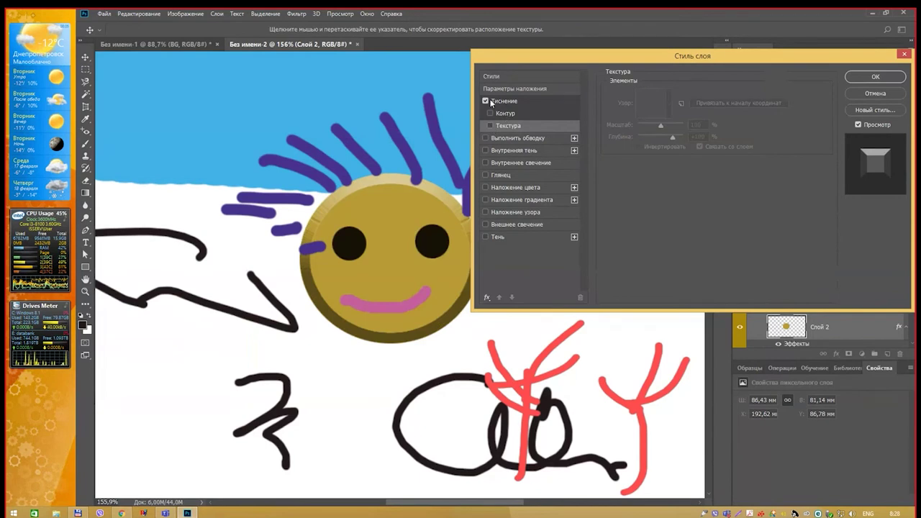
click(539, 100)
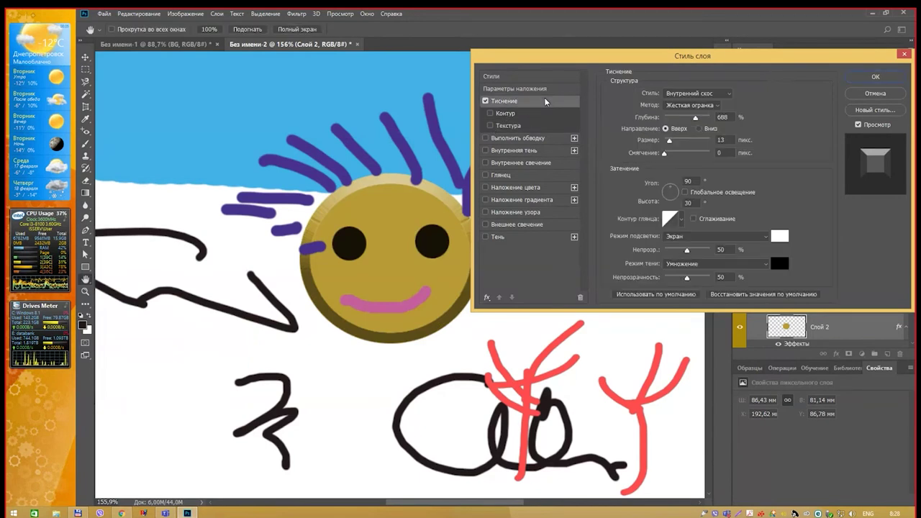
Give the smiley a 24 px Outside stroke coloured steel blue (#3c6998).
click(539, 138)
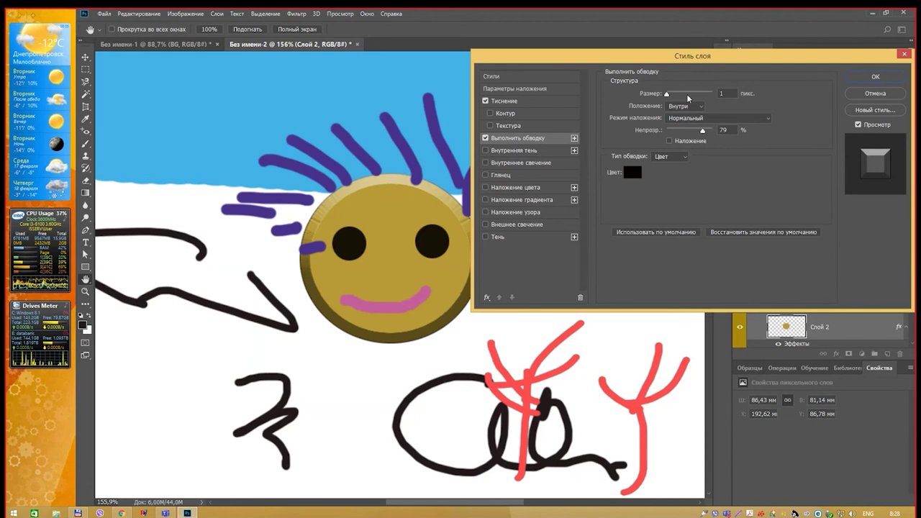
mouse_move(666, 93)
mouse_down()
mouse_move(679, 94)
mouse_move(667, 93)
mouse_up()
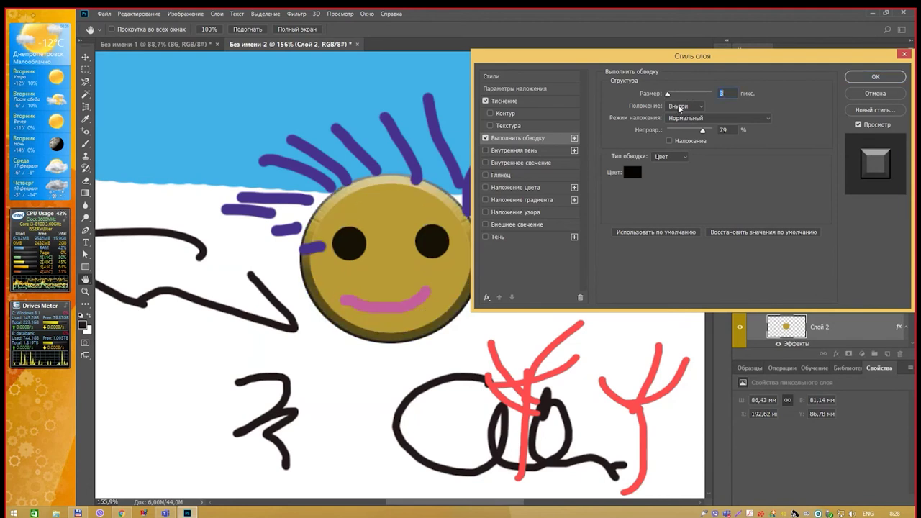
click(685, 106)
click(683, 117)
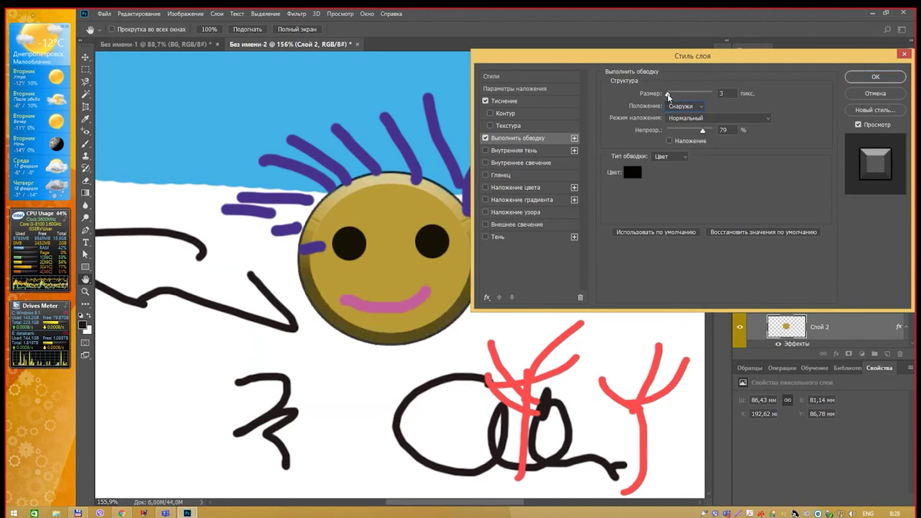
drag(667, 94, 674, 94)
click(683, 105)
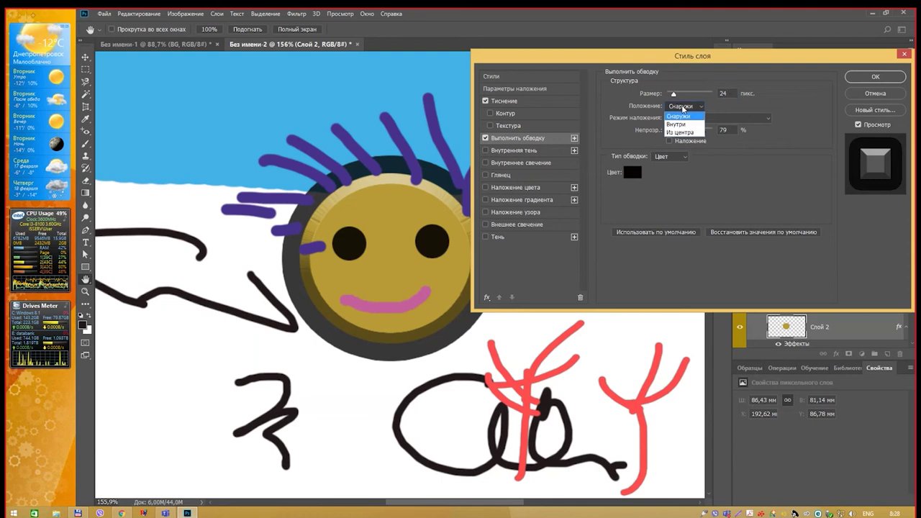
click(680, 116)
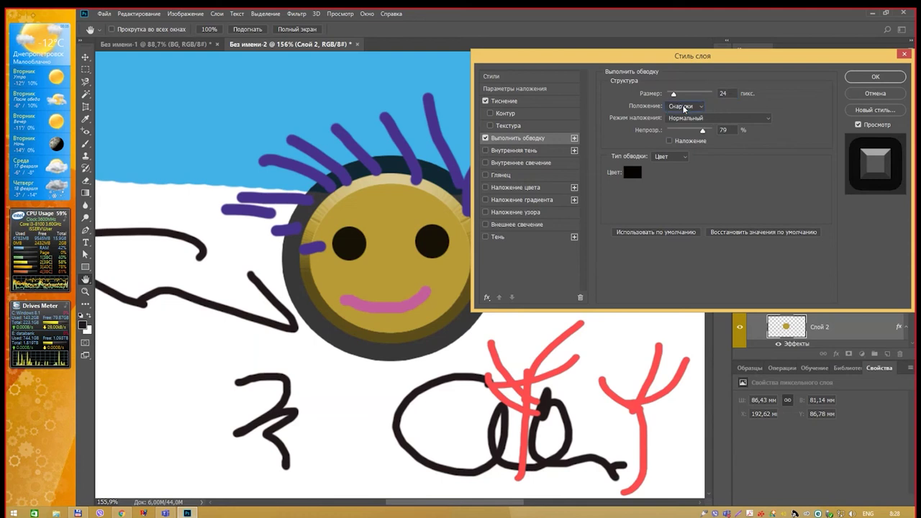
click(633, 172)
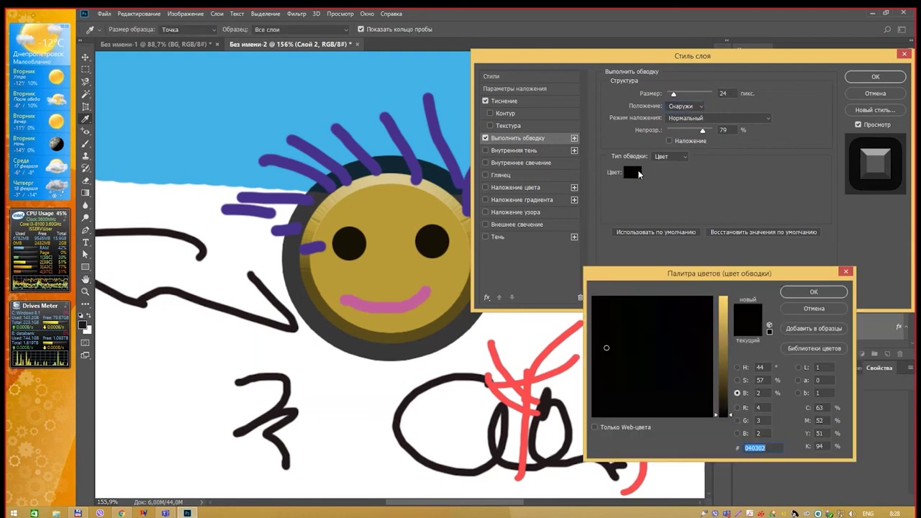
mouse_move(720, 337)
mouse_down()
mouse_move(720, 345)
mouse_move(662, 343)
mouse_up()
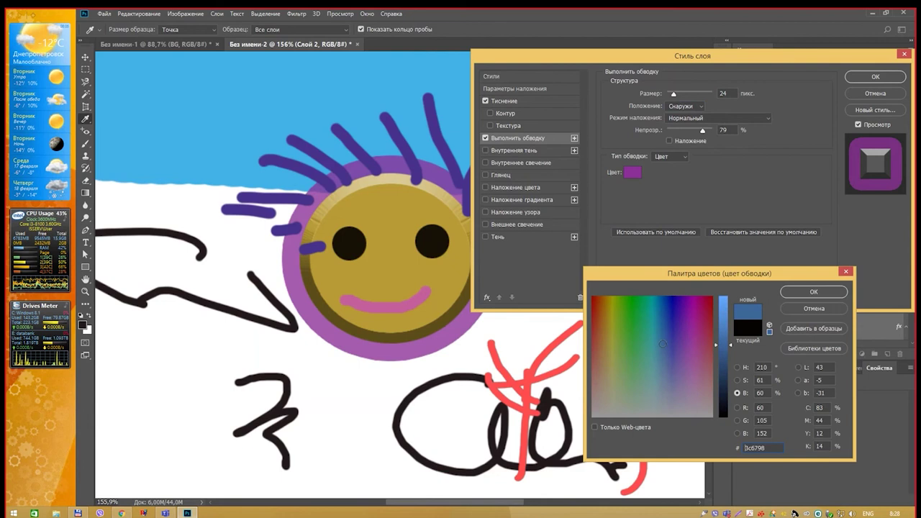
click(794, 292)
click(675, 156)
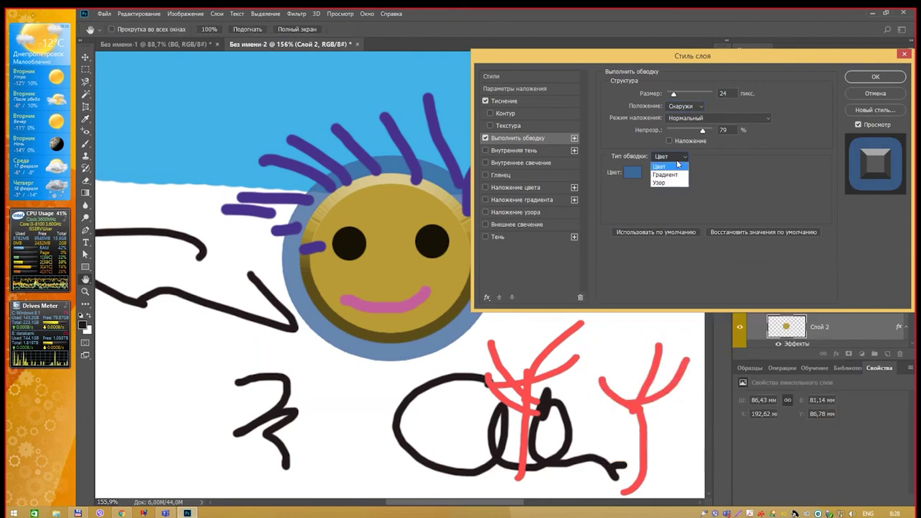
Switch the stroke fill type to Gradient with the red-green preset.
click(680, 175)
click(691, 172)
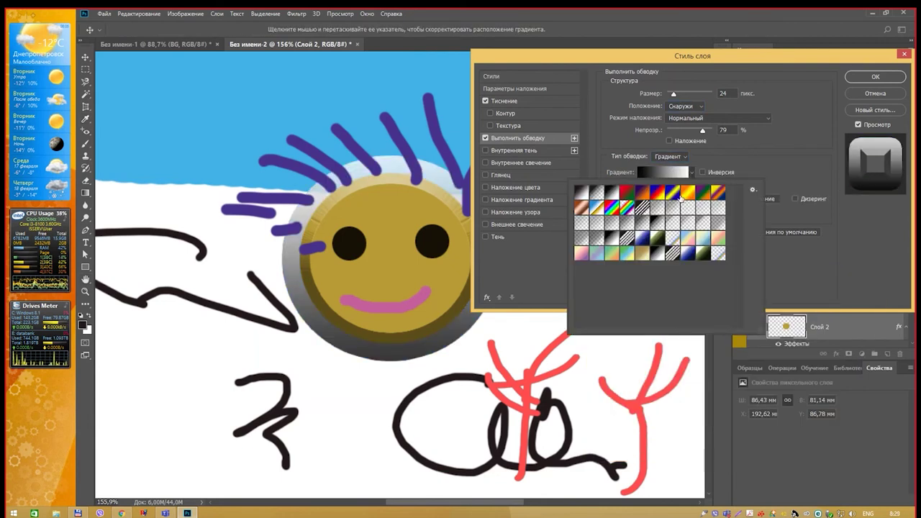
click(675, 193)
click(631, 192)
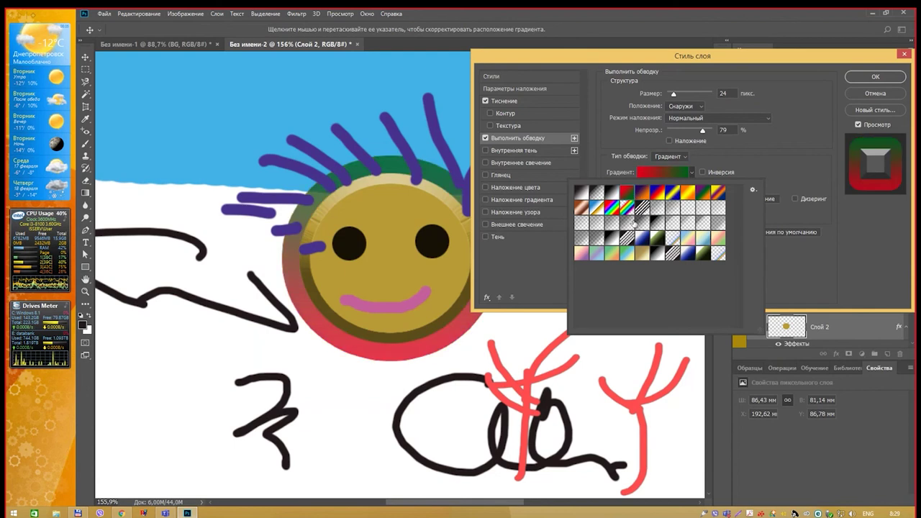
click(761, 158)
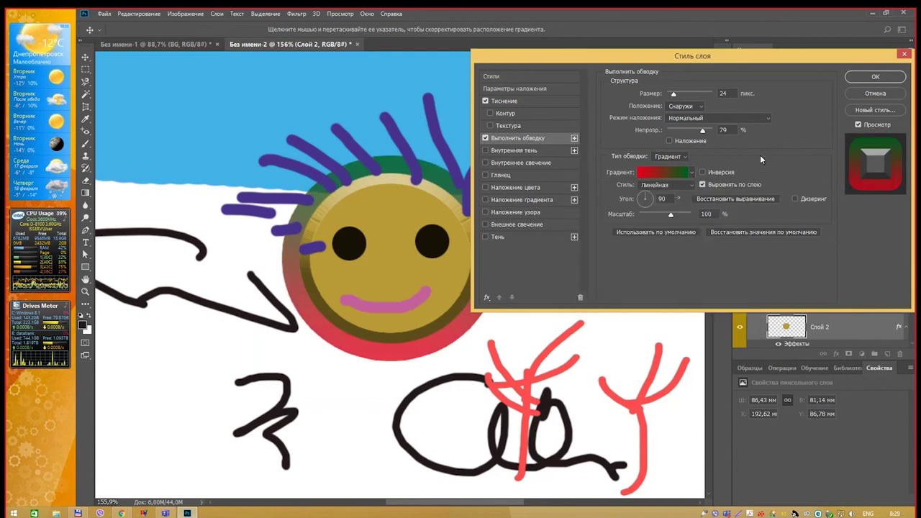
Set the stroke gradient style to Shape Burst after trying Radial, Reflected and Diamond.
click(687, 185)
click(671, 204)
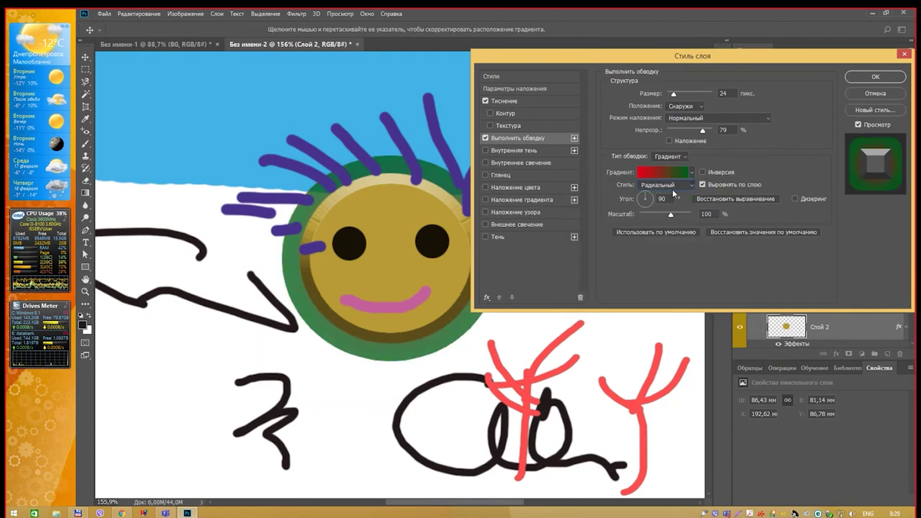
click(677, 185)
click(675, 219)
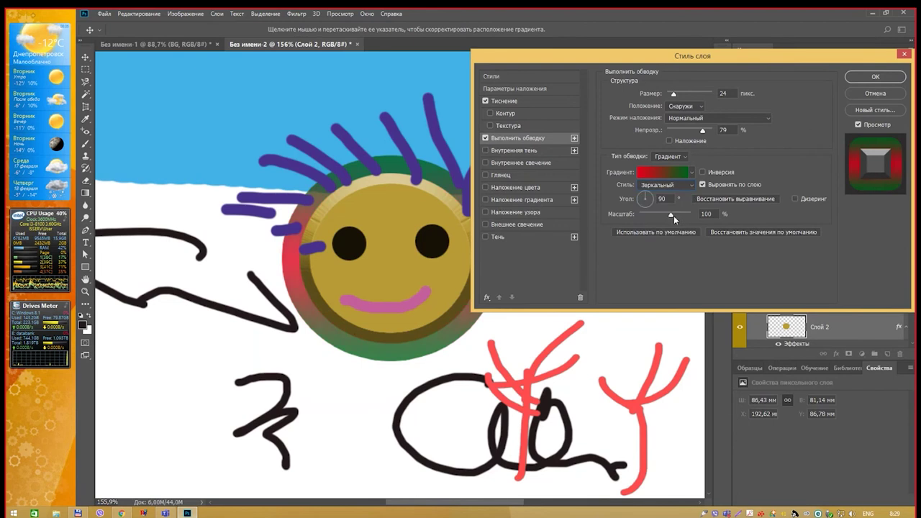
click(692, 185)
click(682, 229)
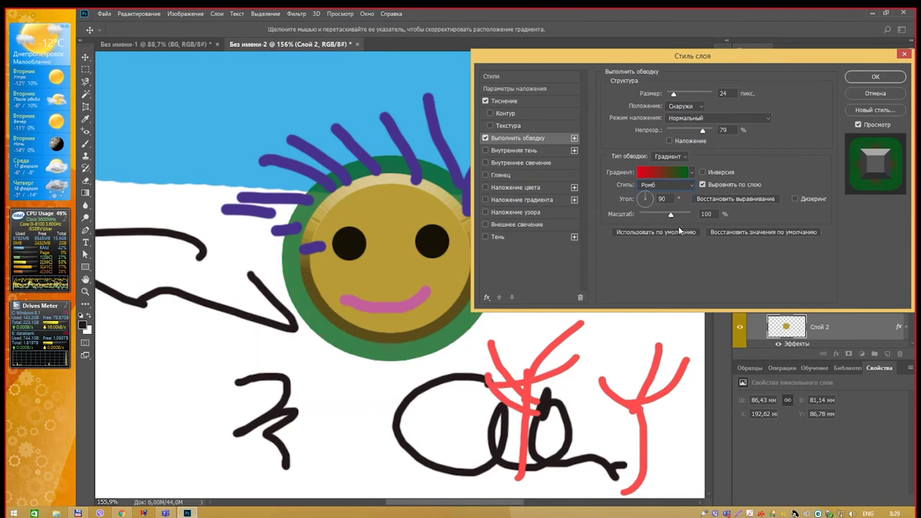
click(690, 185)
click(687, 236)
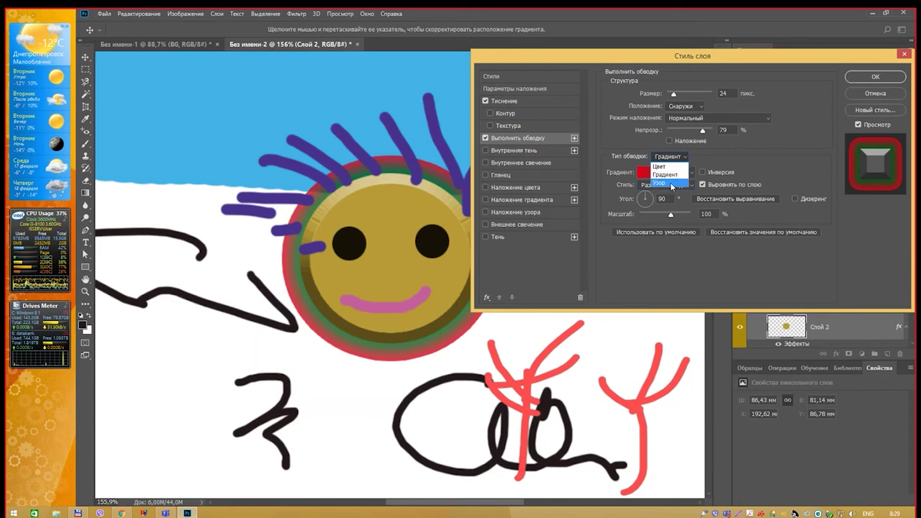
Fill the stroke with the wood pattern at a larger scale and enable Drop Shadow.
click(666, 183)
click(668, 182)
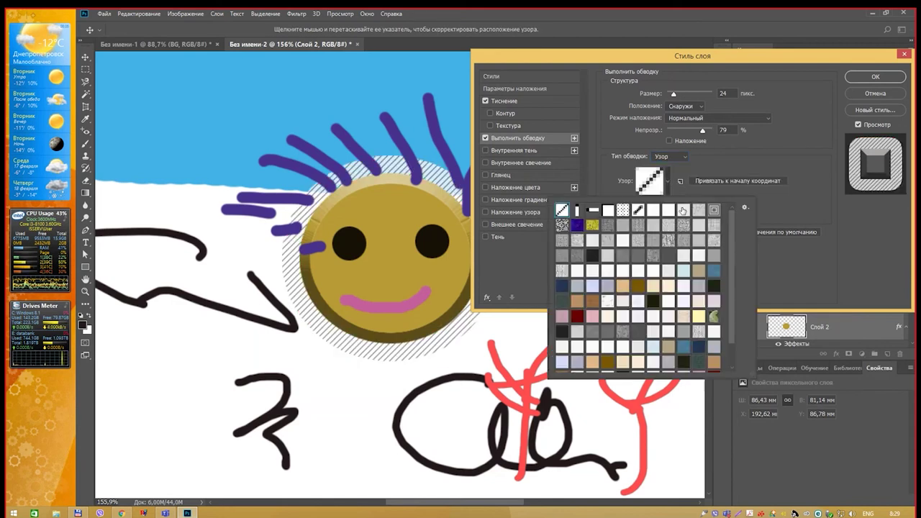
click(698, 209)
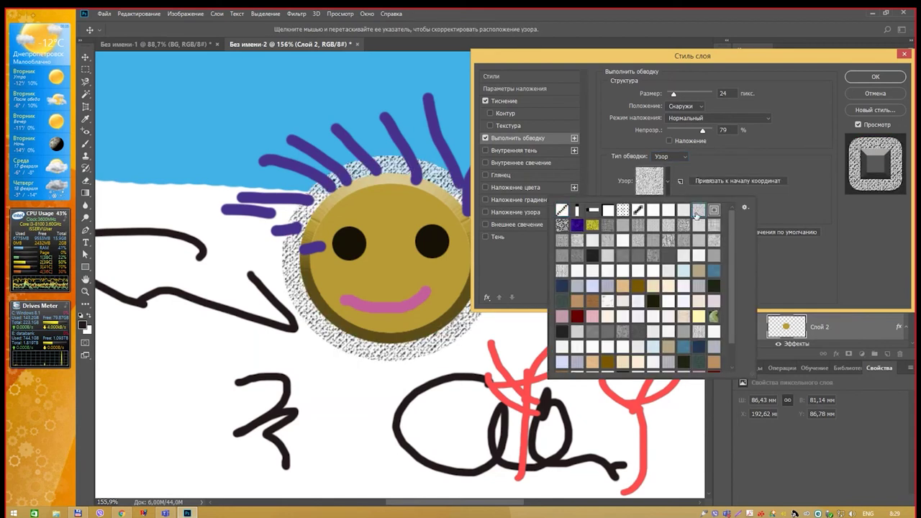
click(712, 317)
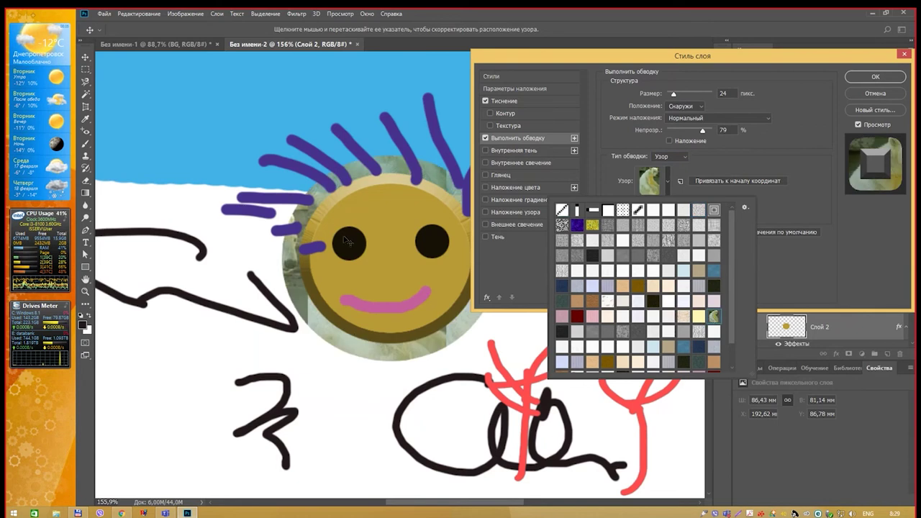
click(622, 331)
click(575, 303)
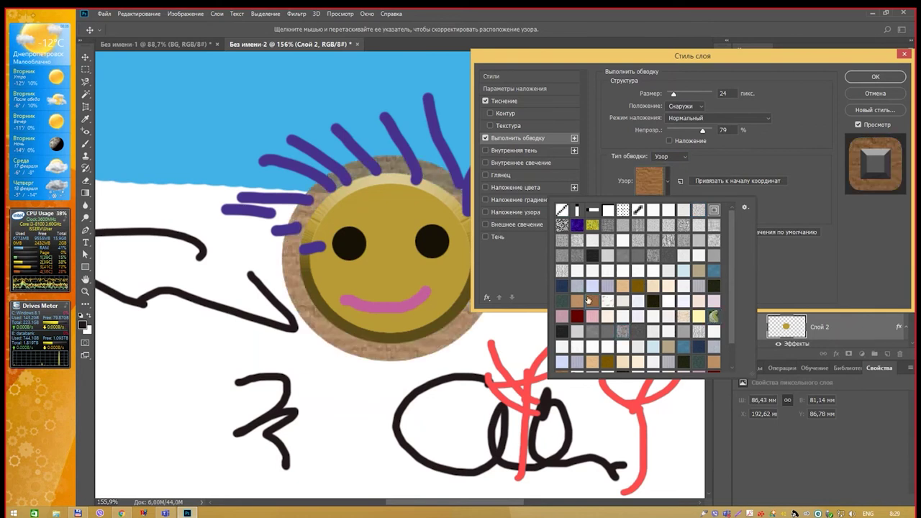
click(774, 164)
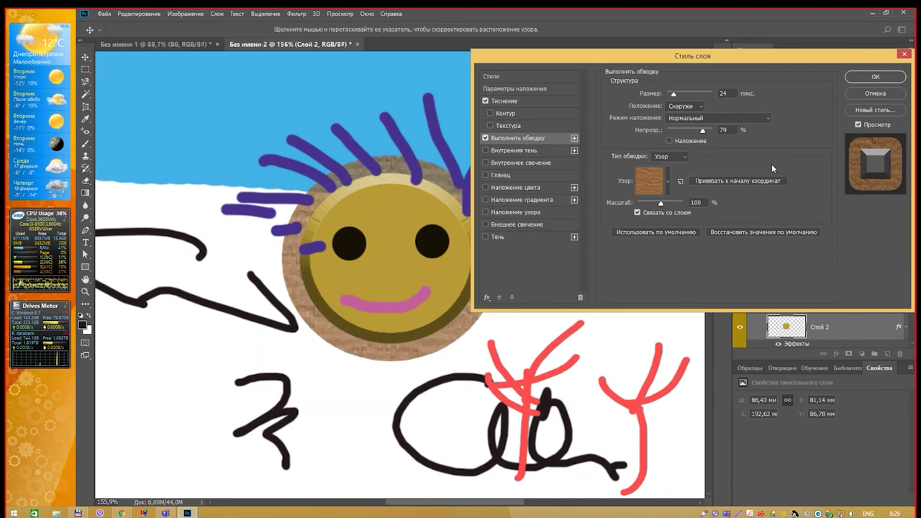
mouse_move(661, 205)
mouse_down()
mouse_move(669, 206)
mouse_move(660, 210)
mouse_up()
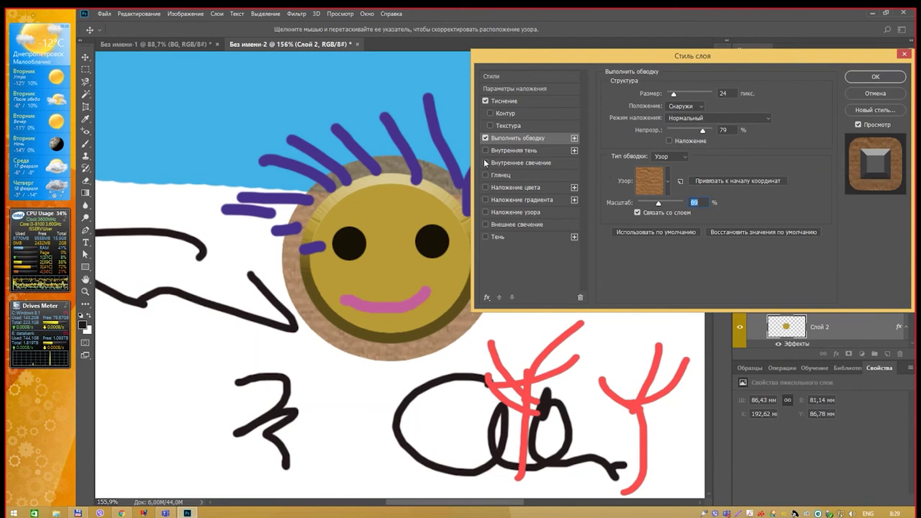
click(504, 235)
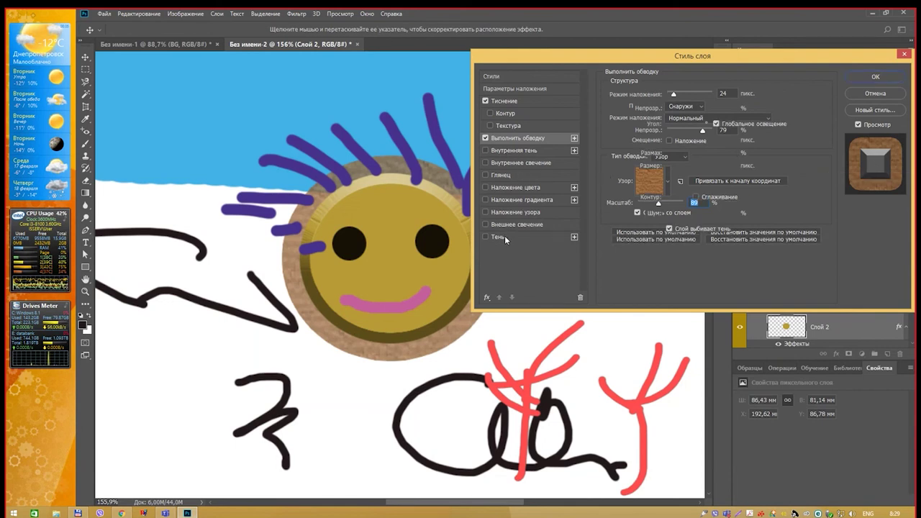
Disable Stroke and Bevel & Emboss, leaving Drop Shadow as the active effect.
click(486, 138)
click(486, 101)
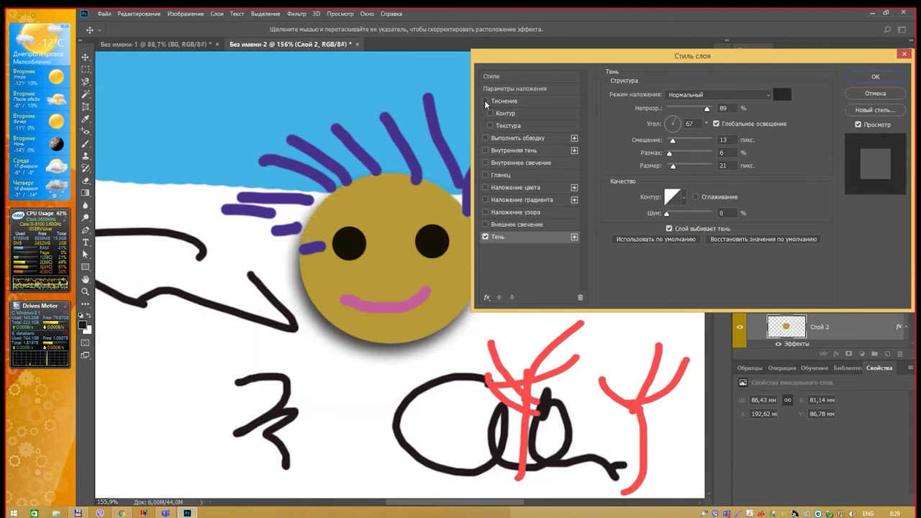
click(486, 237)
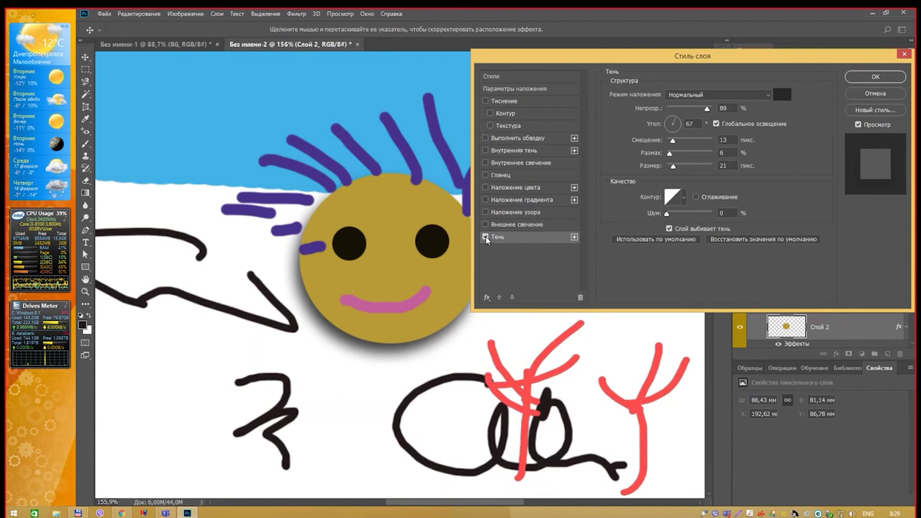
drag(615, 61, 618, 47)
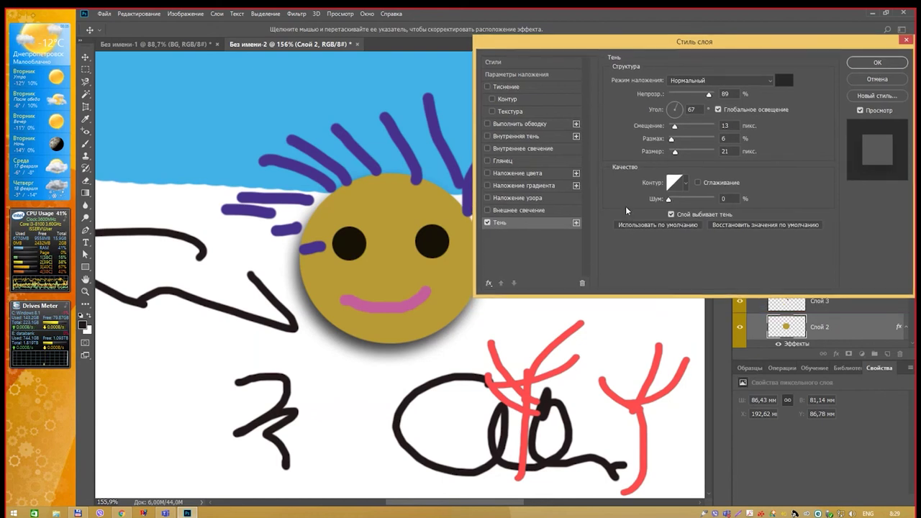
Set the drop shadow angle to 48° with Use Global Light turned off.
click(673, 109)
drag(673, 109, 677, 117)
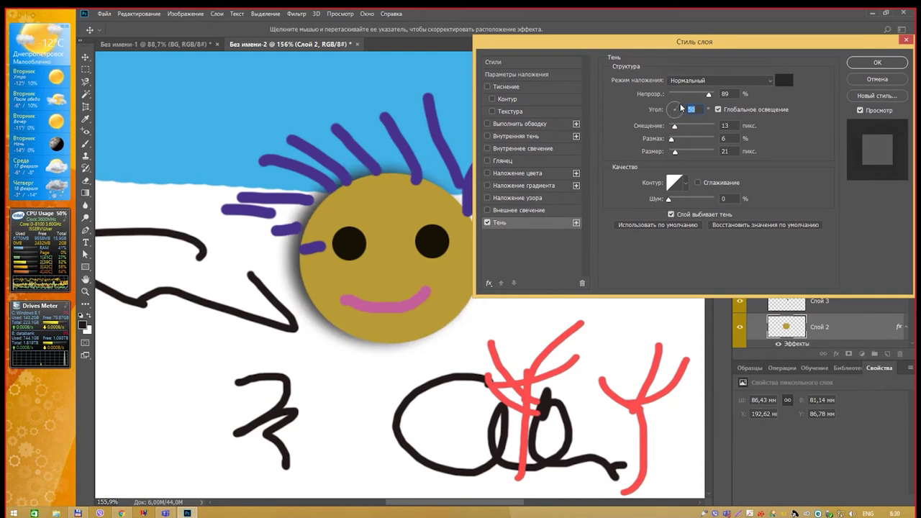
drag(677, 116, 681, 107)
click(681, 107)
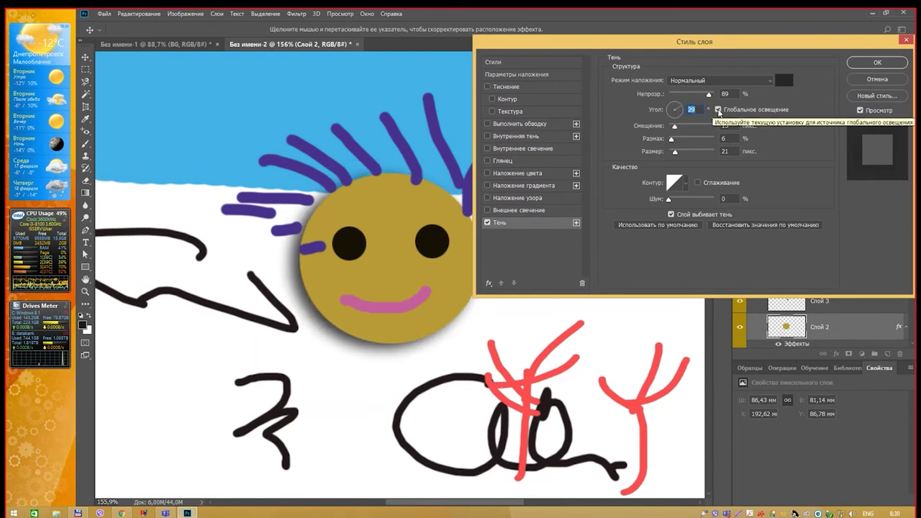
click(718, 109)
drag(684, 112, 680, 105)
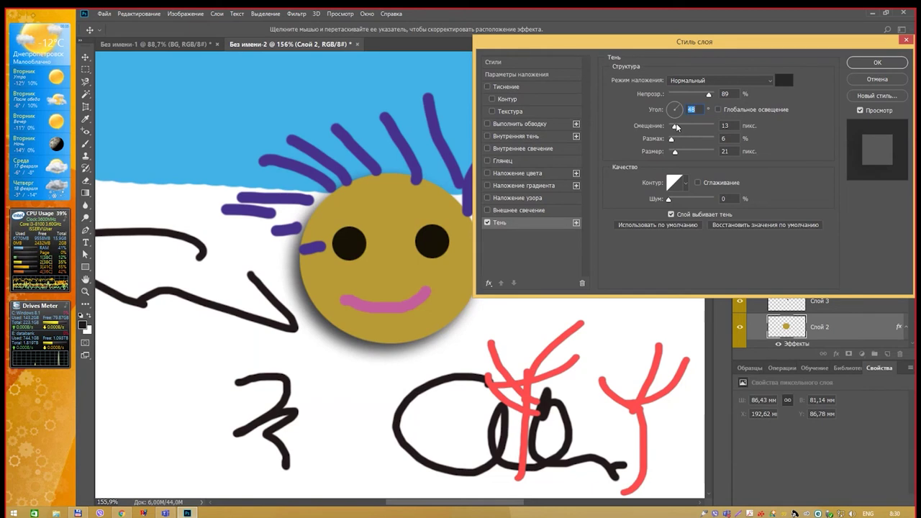
Set the shadow to 40 px distance, 25% spread and 16 px size.
mouse_move(675, 127)
mouse_down()
mouse_move(688, 130)
mouse_move(684, 144)
mouse_move(720, 144)
mouse_up()
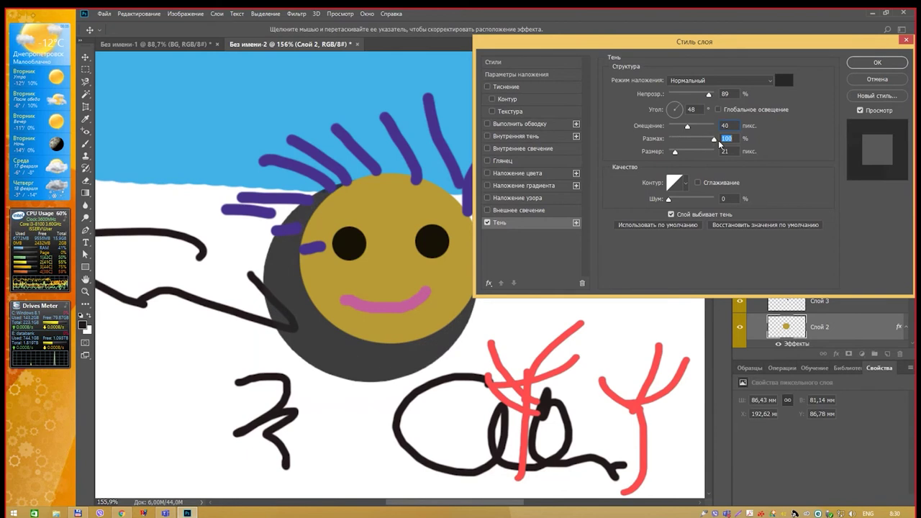
mouse_move(720, 143)
mouse_down()
mouse_move(673, 141)
mouse_move(708, 152)
mouse_move(667, 158)
mouse_move(697, 161)
mouse_move(679, 161)
mouse_up()
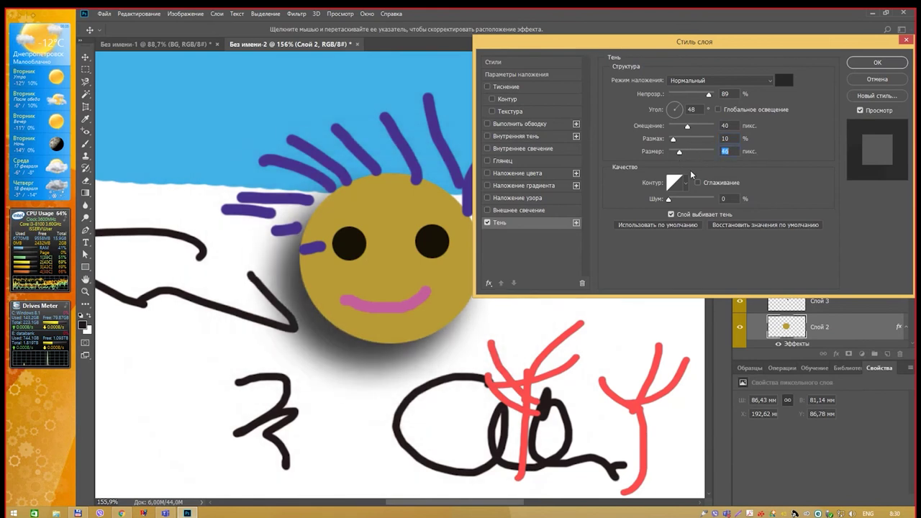
drag(680, 152, 680, 141)
text(16)
Apply the Linear contour preset to the drop shadow.
click(687, 183)
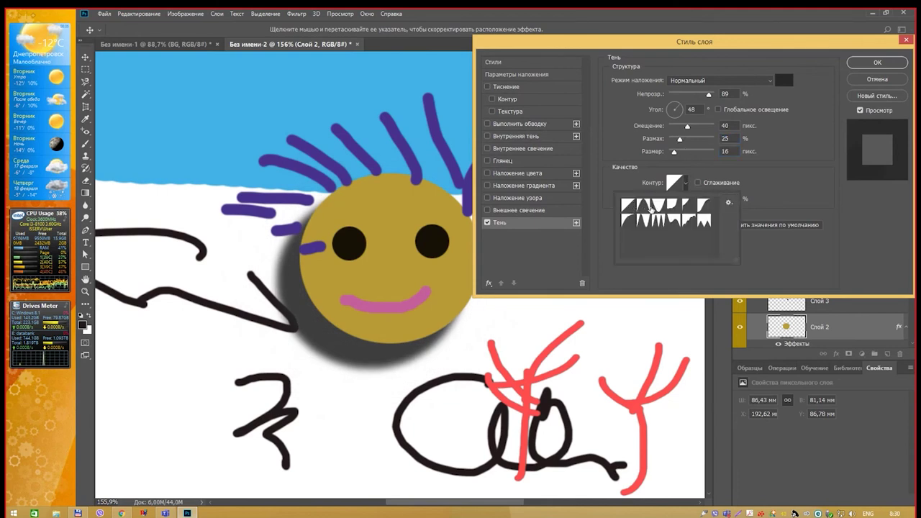
click(646, 209)
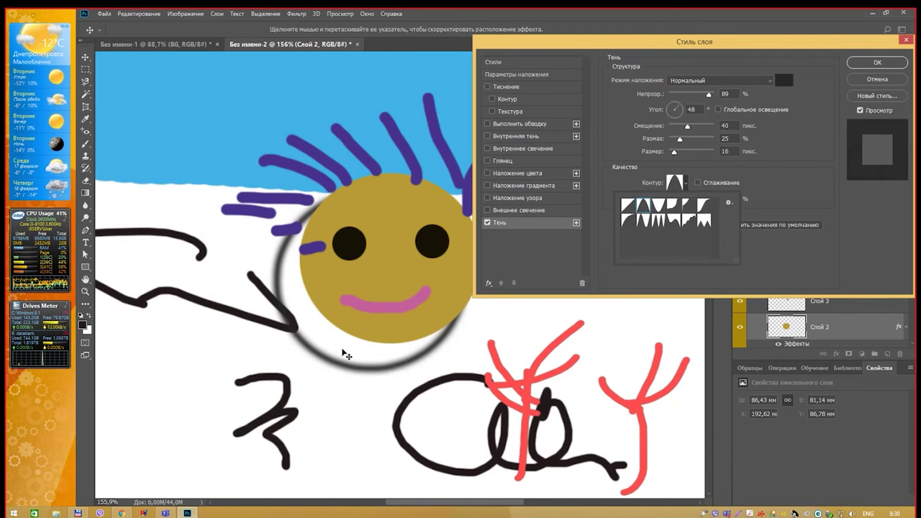
click(645, 221)
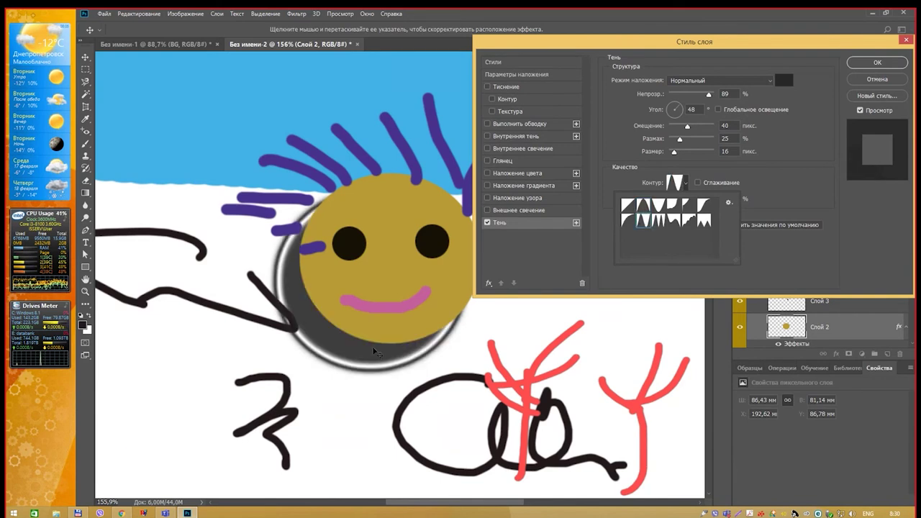
click(672, 224)
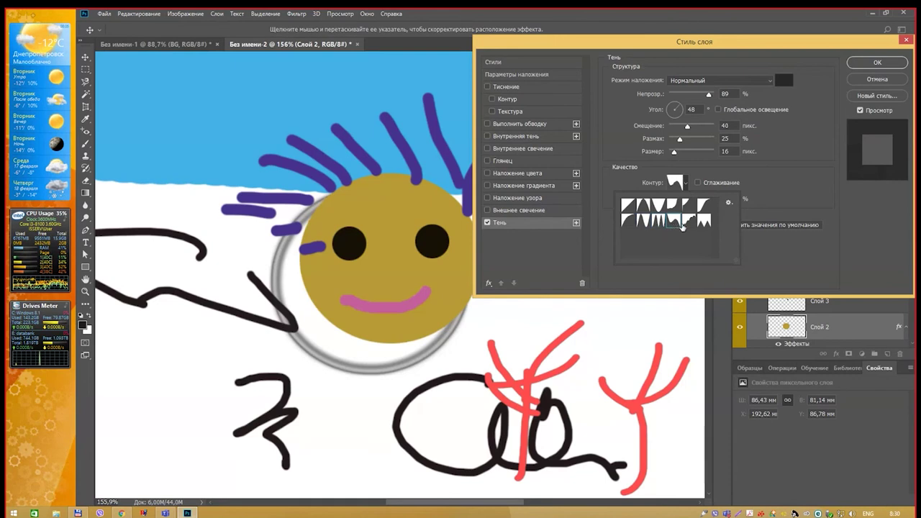
click(689, 221)
click(704, 221)
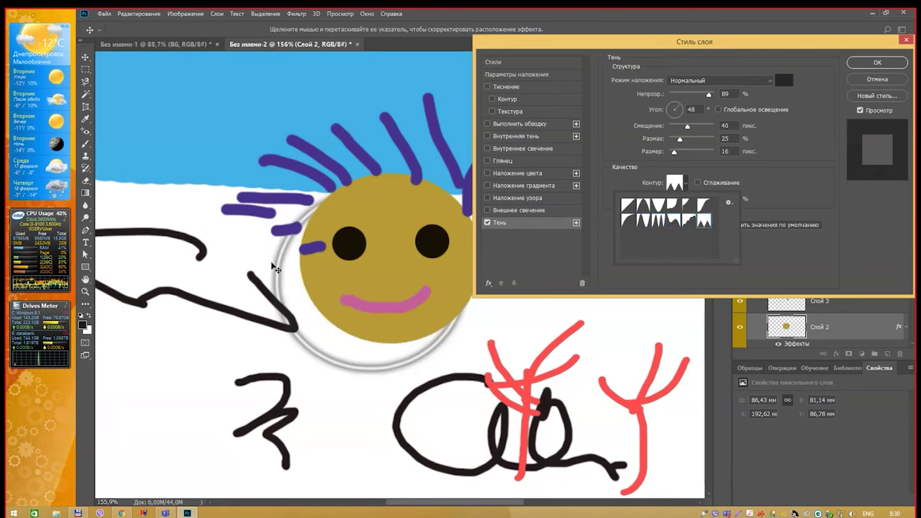
click(628, 229)
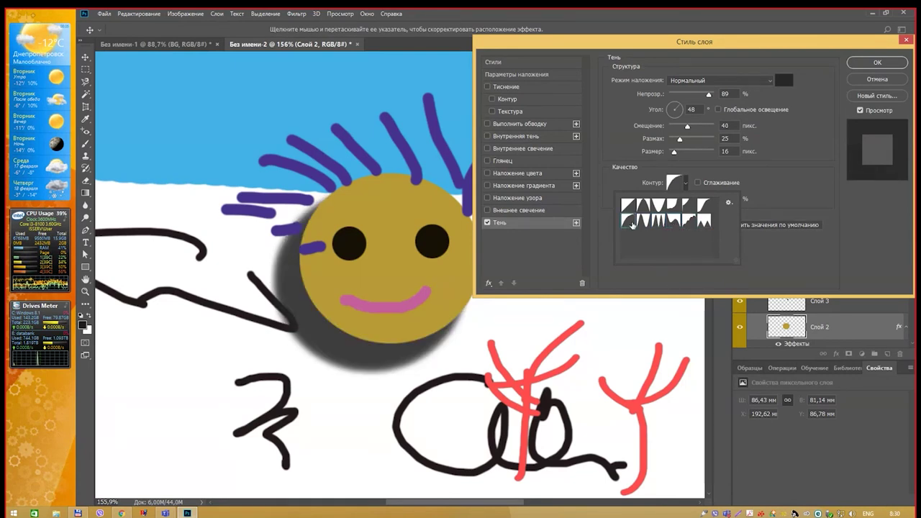
click(633, 208)
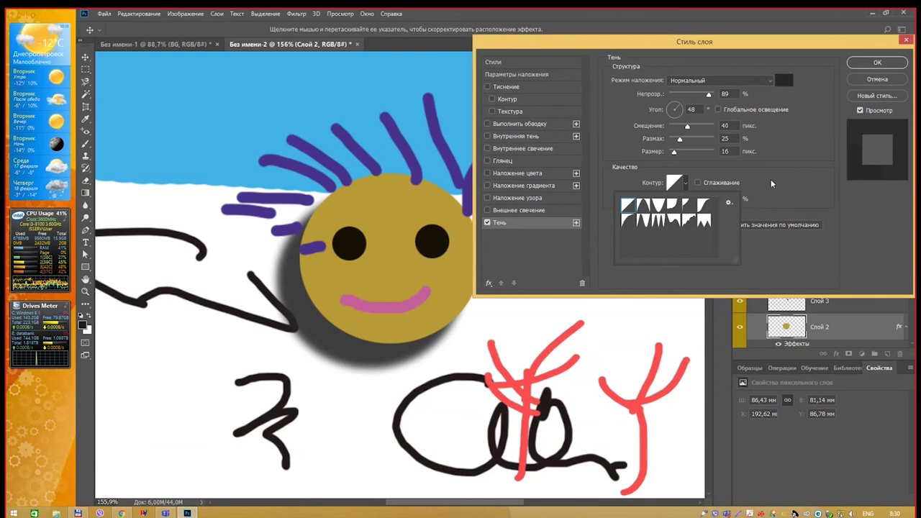
click(773, 184)
Keep the shadow colour dark grey and add grainy noise to the shadow.
click(783, 80)
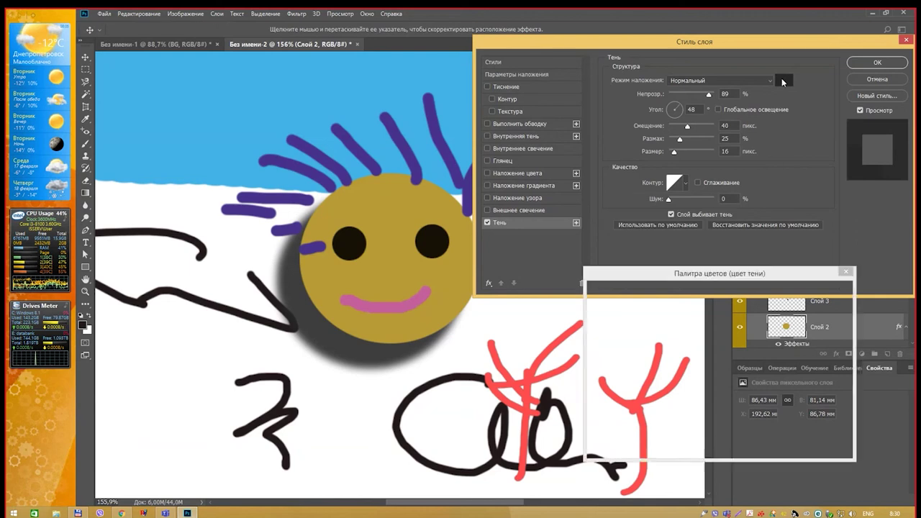
drag(720, 338, 723, 330)
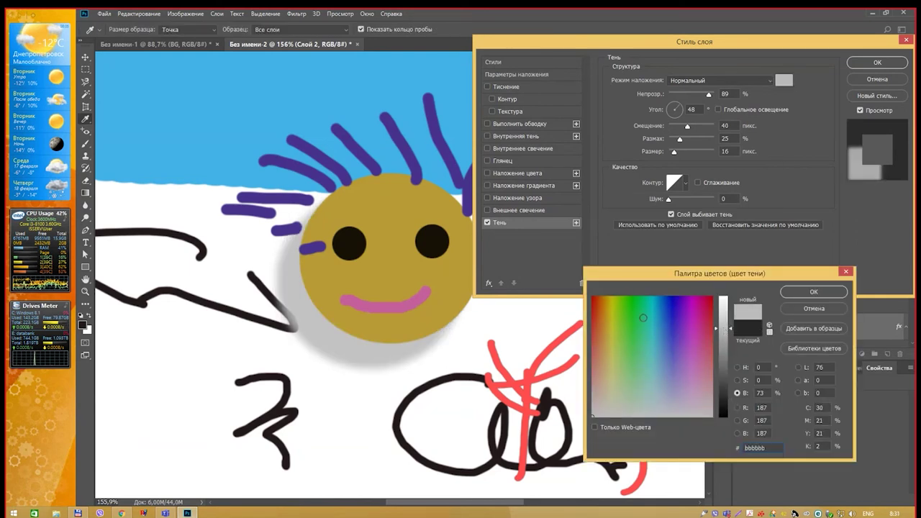
drag(643, 317, 613, 320)
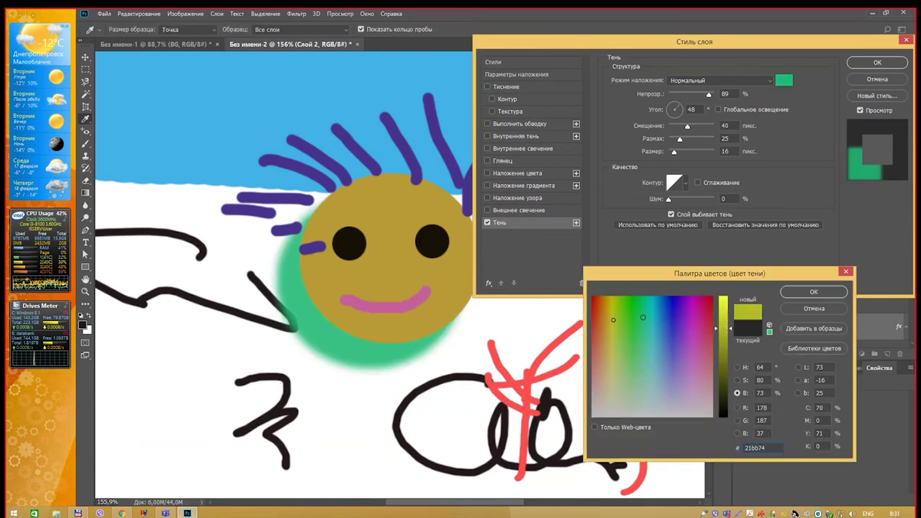
click(828, 309)
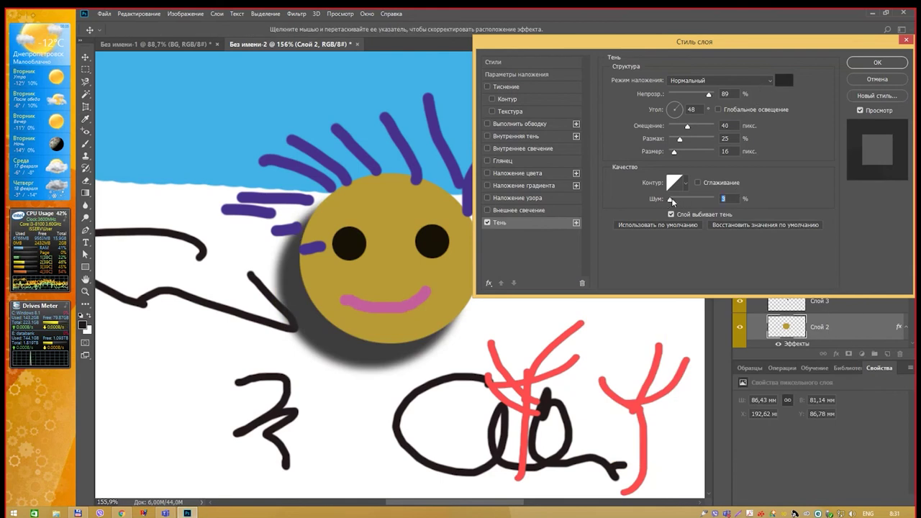
drag(669, 199, 694, 202)
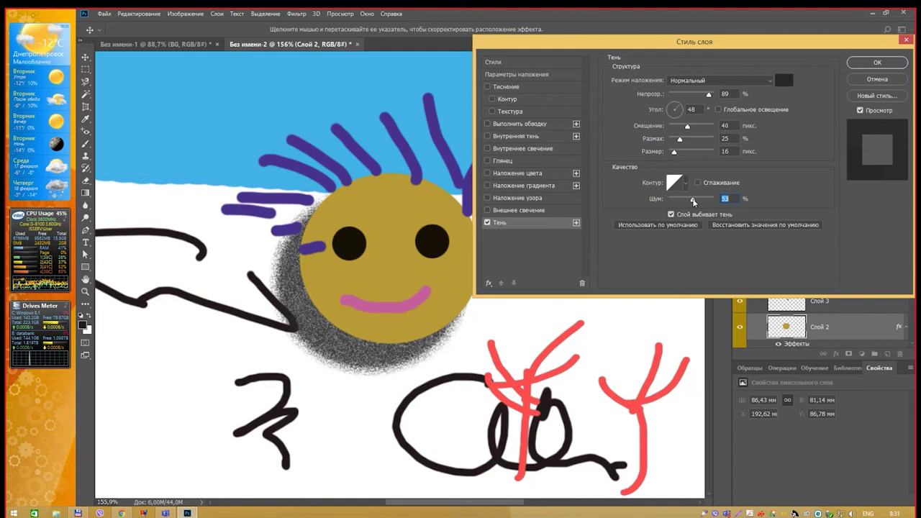
Apply the layer style and inspect Слой 2's effects list in the Layers panel.
click(877, 63)
scroll(301, 309, up, 3)
scroll(301, 310, up, 3)
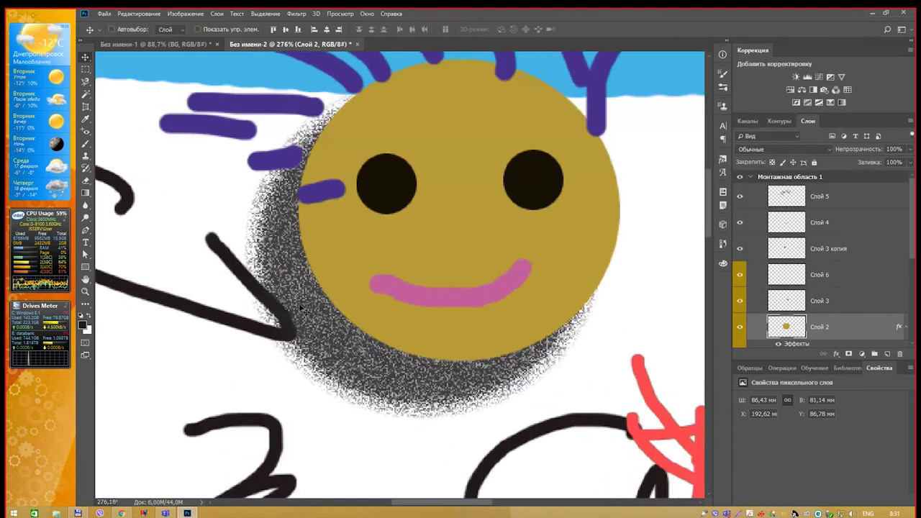
scroll(300, 307, up, 1)
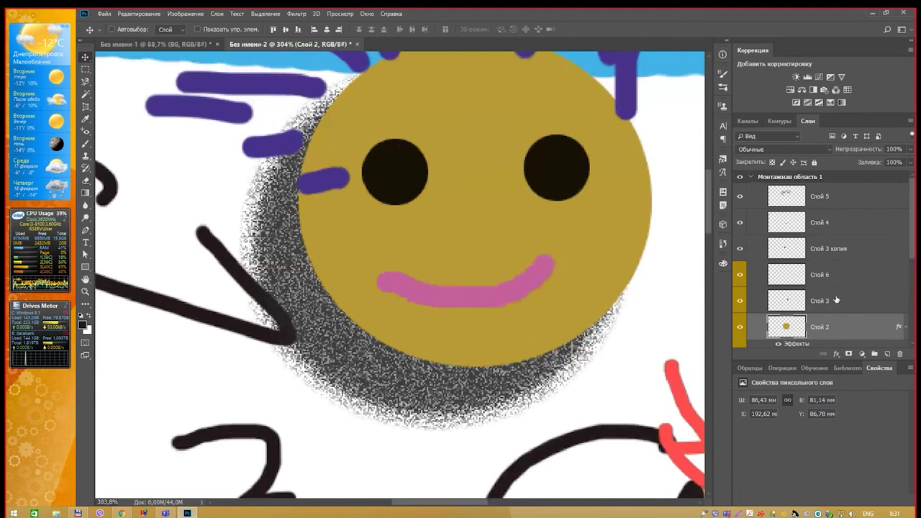
scroll(842, 256, down, 2)
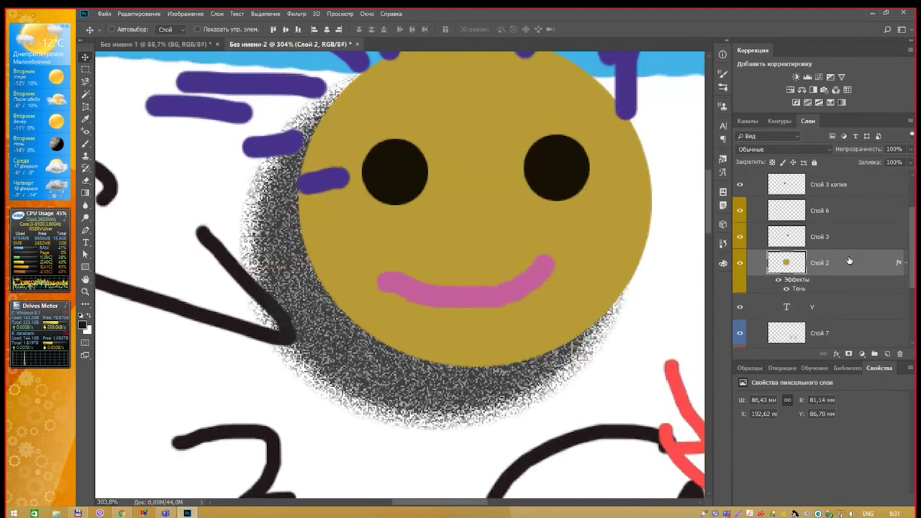
scroll(849, 259, down, 1)
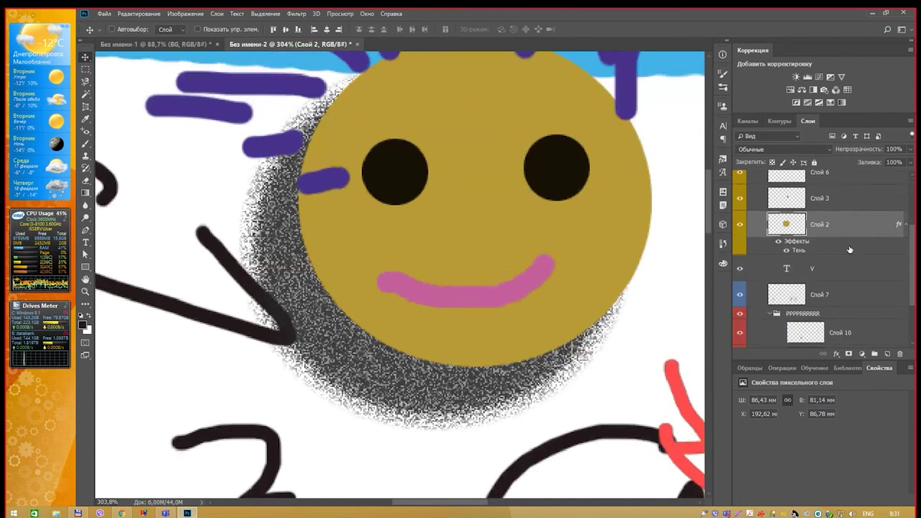
click(904, 229)
click(904, 228)
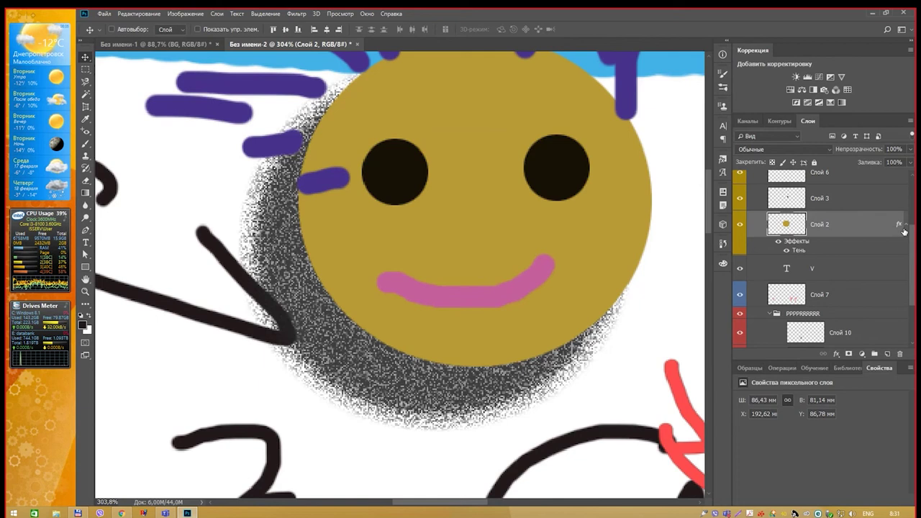
click(905, 229)
click(904, 229)
click(905, 229)
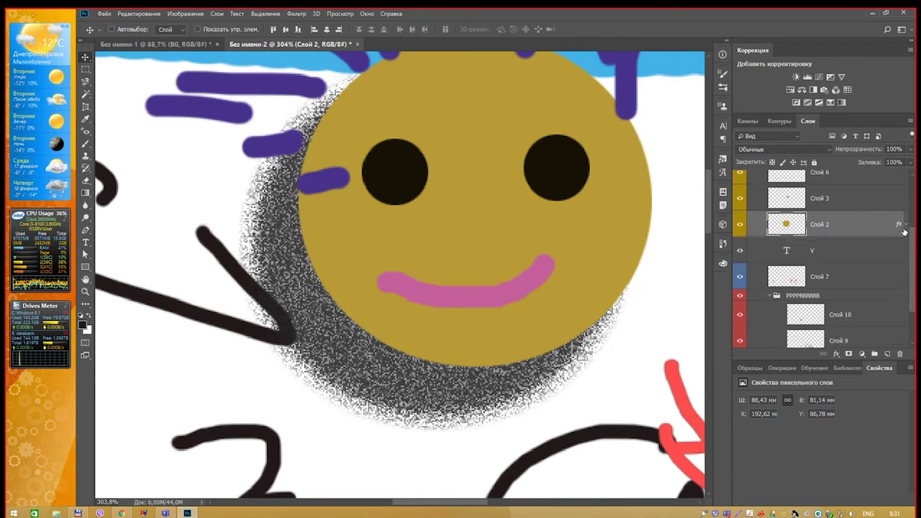
click(905, 229)
Toggle the Тень effect off and on, then reopen Слой 2's Layer Style.
click(787, 250)
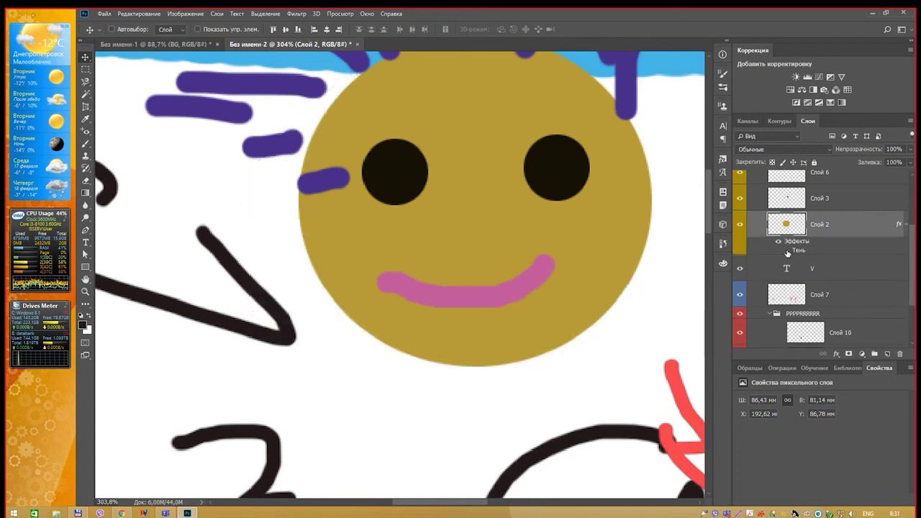
click(787, 251)
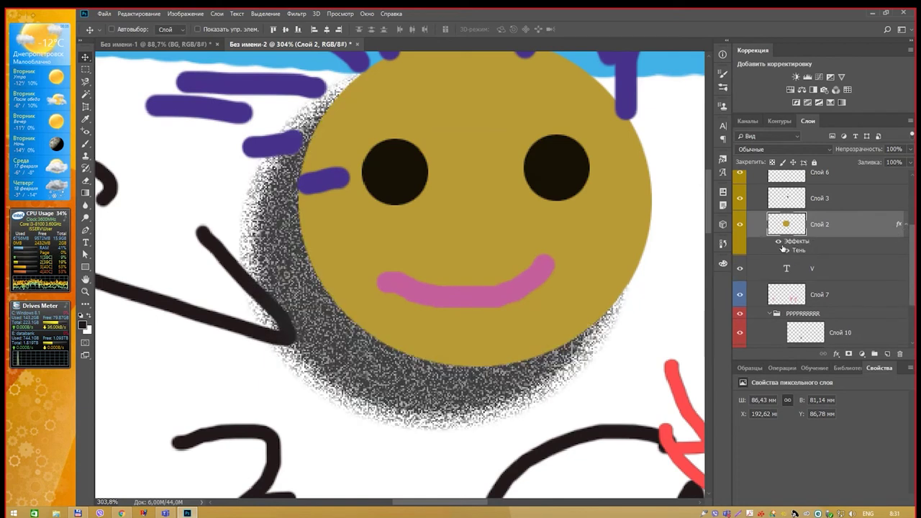
double_click(865, 226)
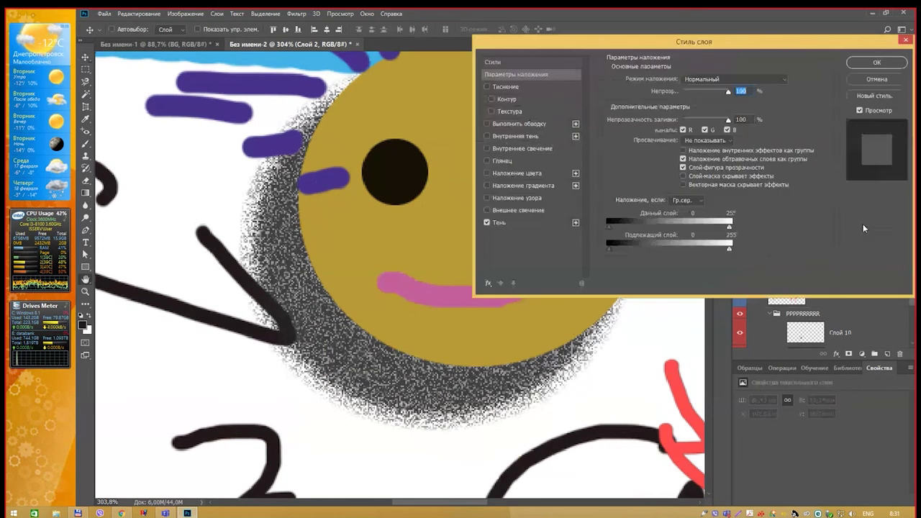
Enable Color Overlay at 100% opacity, initially coloured red.
click(524, 173)
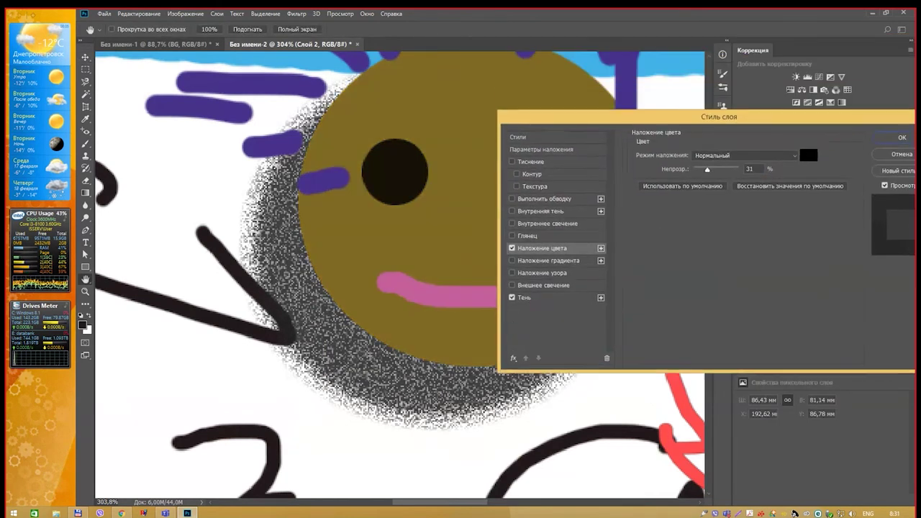
drag(706, 50, 713, 145)
click(790, 175)
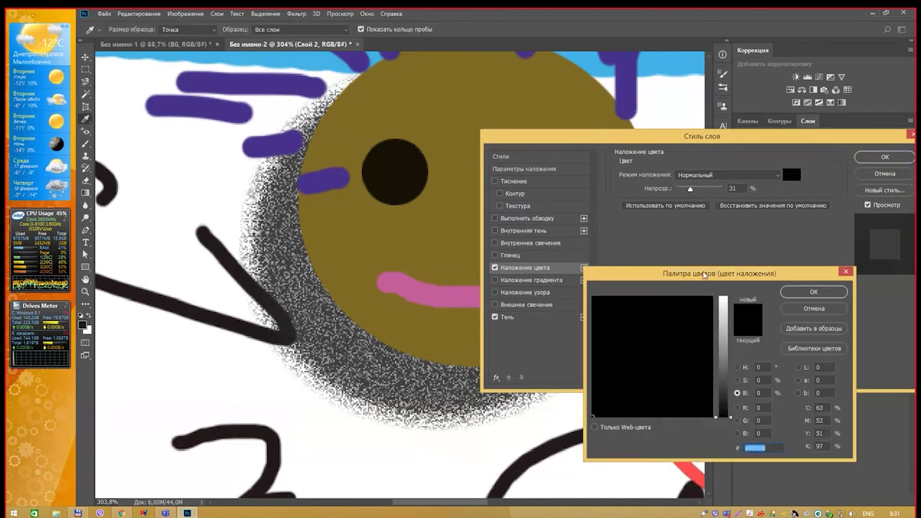
click(649, 329)
drag(723, 416, 723, 309)
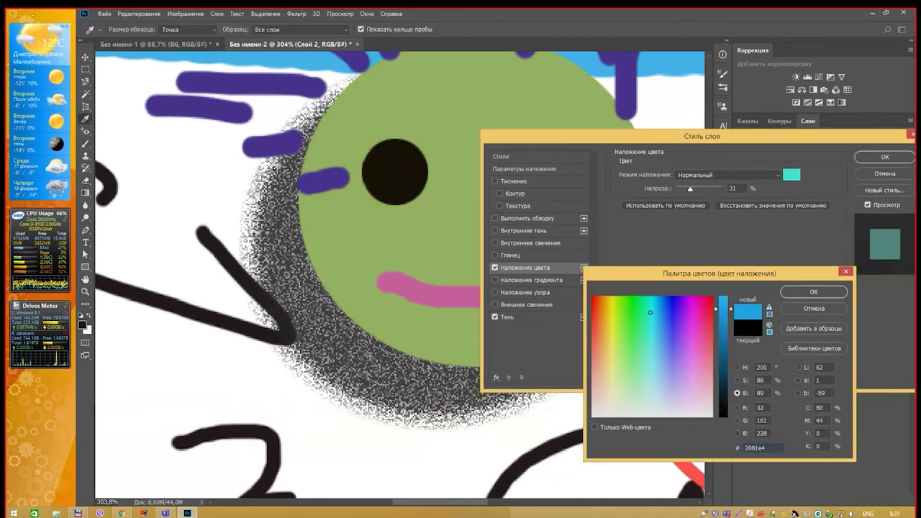
click(594, 324)
click(803, 295)
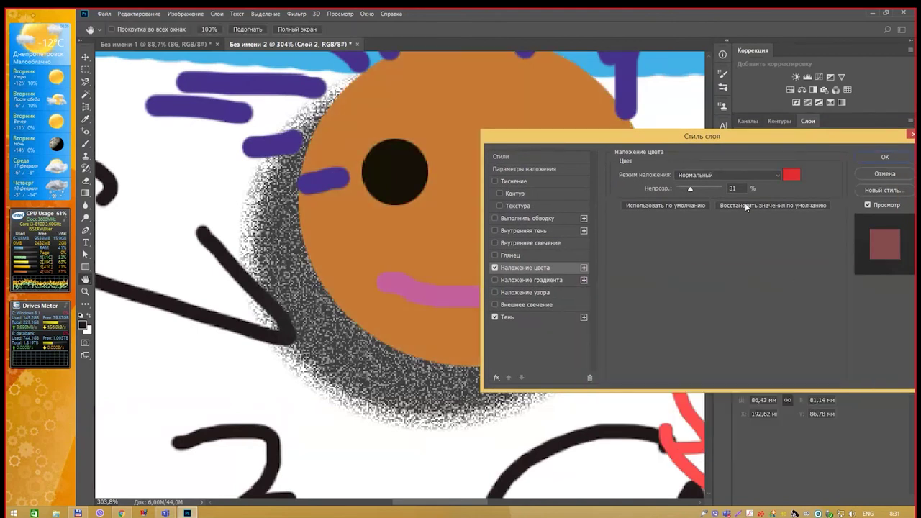
drag(690, 189, 728, 191)
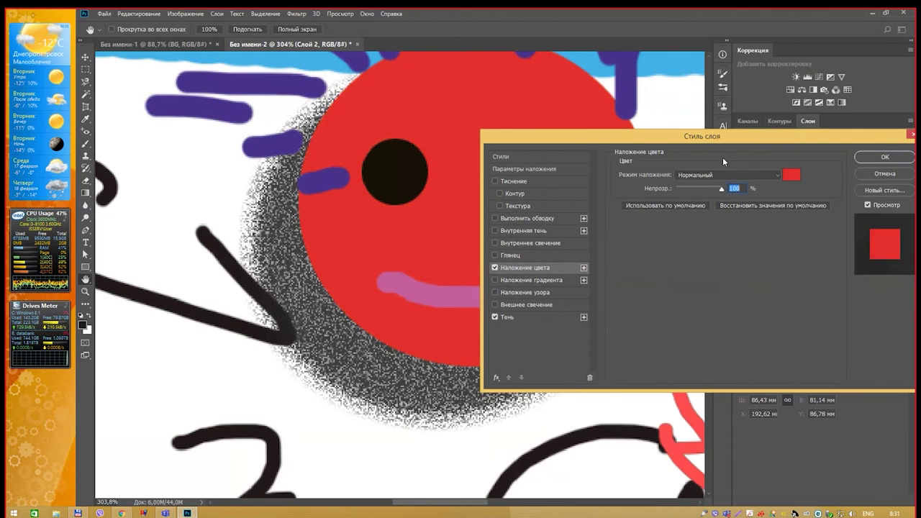
Change the overlay colour to blue and apply the layer style.
click(791, 176)
mouse_move(669, 324)
mouse_down()
mouse_move(659, 339)
mouse_move(615, 343)
mouse_move(636, 369)
mouse_up()
click(654, 366)
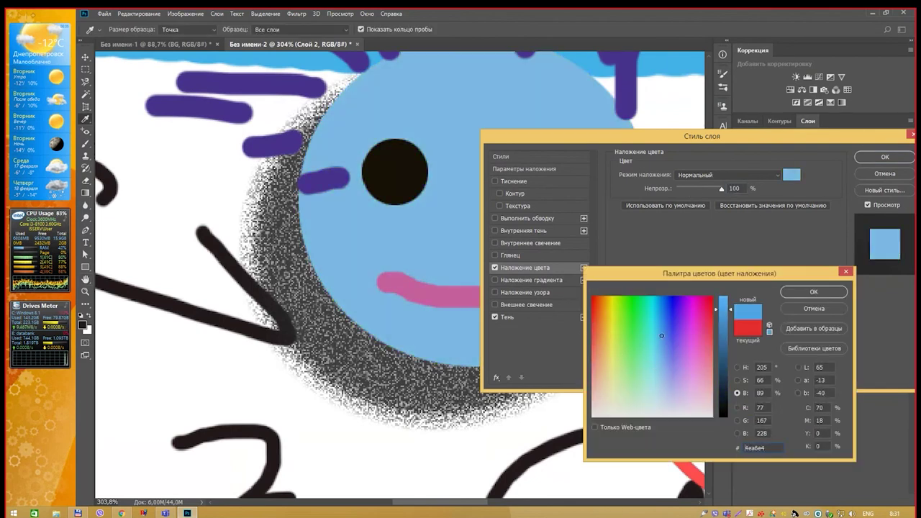
click(787, 290)
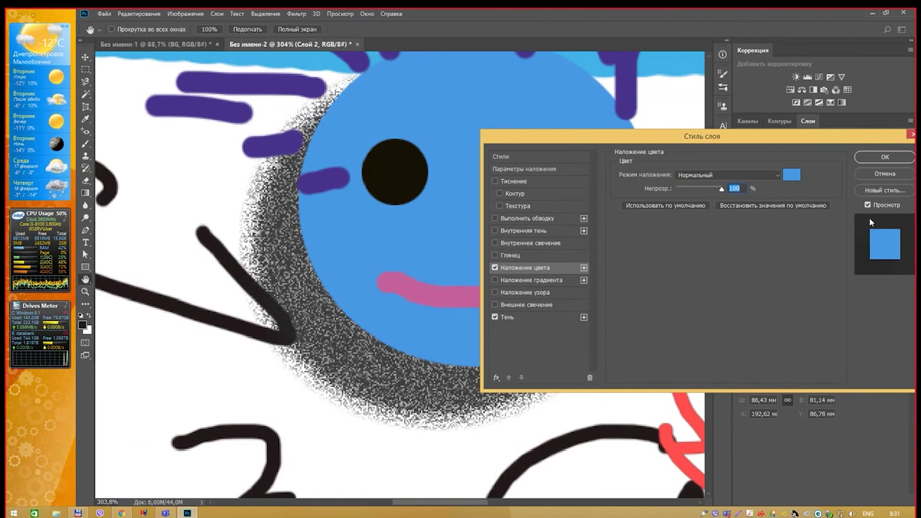
click(885, 156)
scroll(520, 226, down, 2)
Reopen the face's Layer Style, enable Gradient Overlay and turn off Color Overlay.
scroll(521, 226, down, 1)
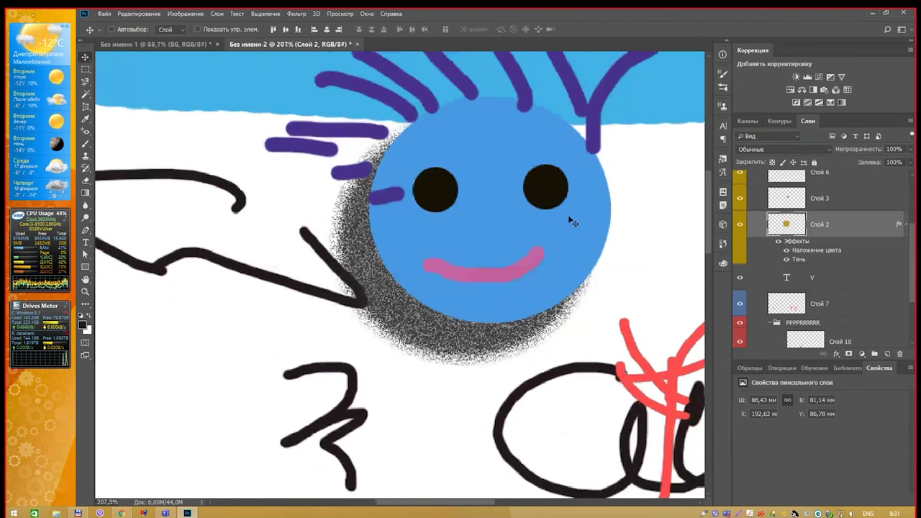
mouse_move(590, 195)
mouse_down()
mouse_move(414, 219)
mouse_move(328, 216)
mouse_up()
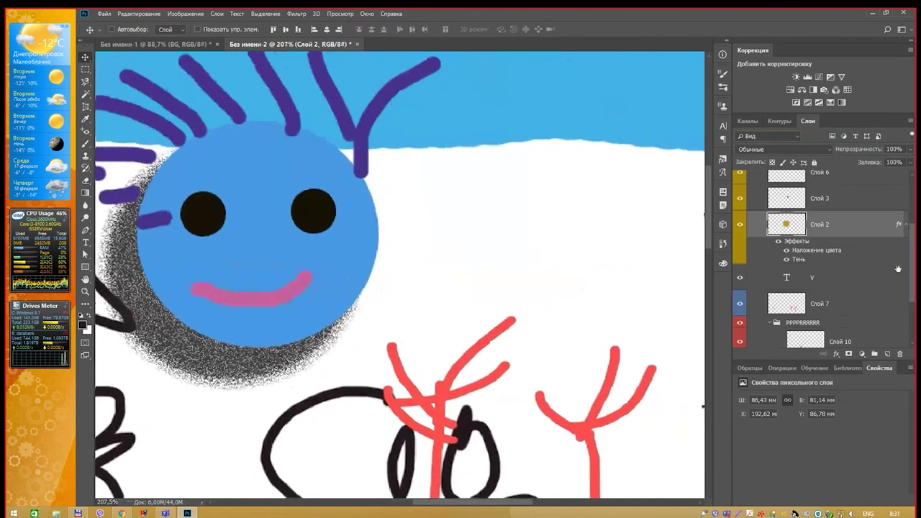
double_click(849, 224)
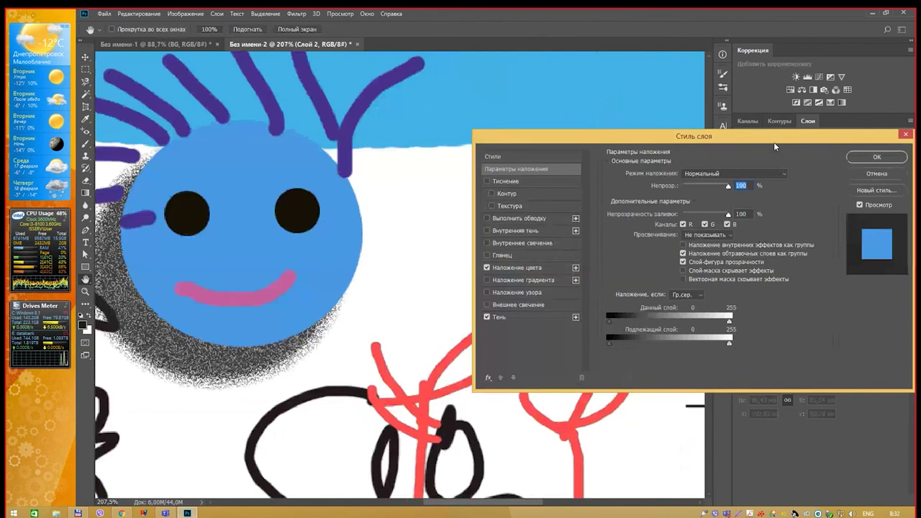
drag(773, 138, 776, 128)
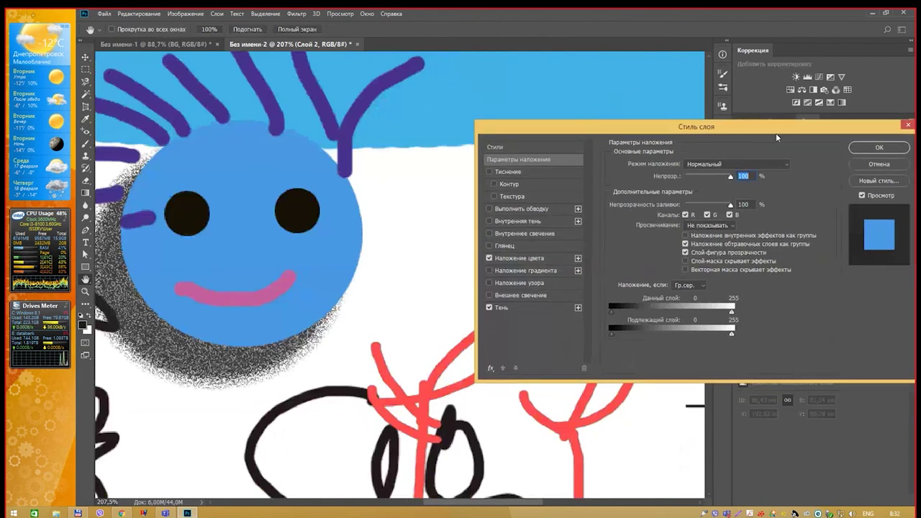
click(534, 270)
click(489, 258)
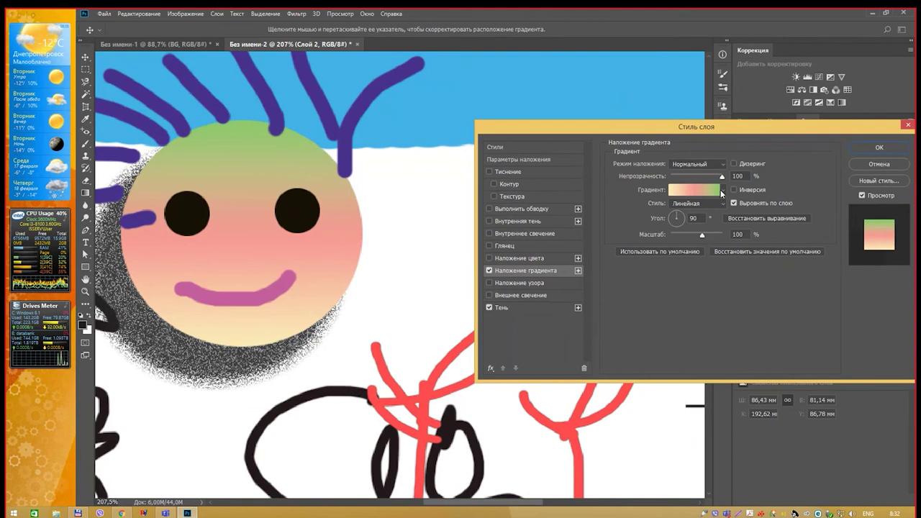
Choose the gold gradient preset for the overlay.
click(722, 190)
click(658, 210)
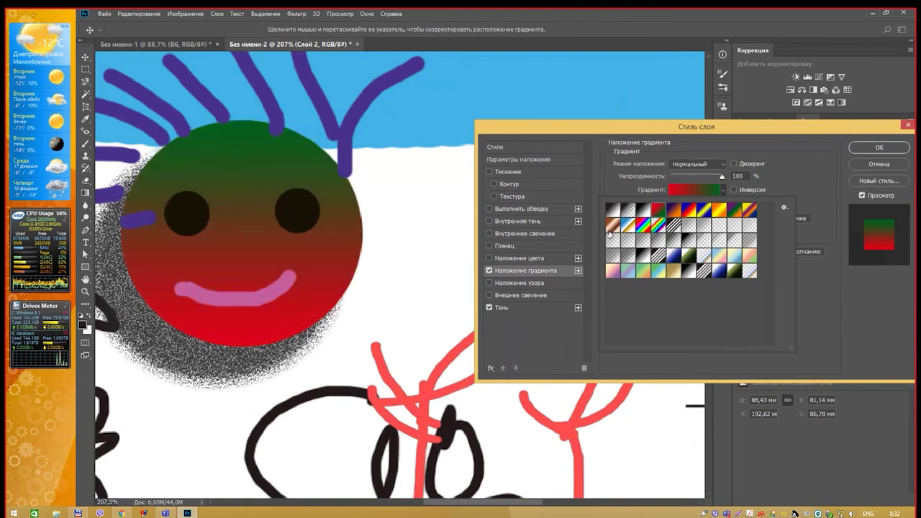
click(608, 228)
click(614, 273)
click(630, 273)
click(643, 272)
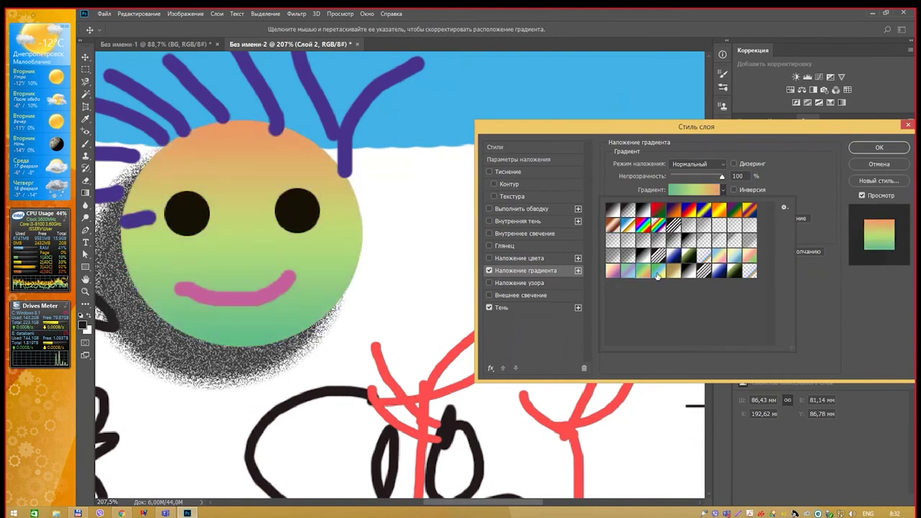
click(658, 272)
click(673, 272)
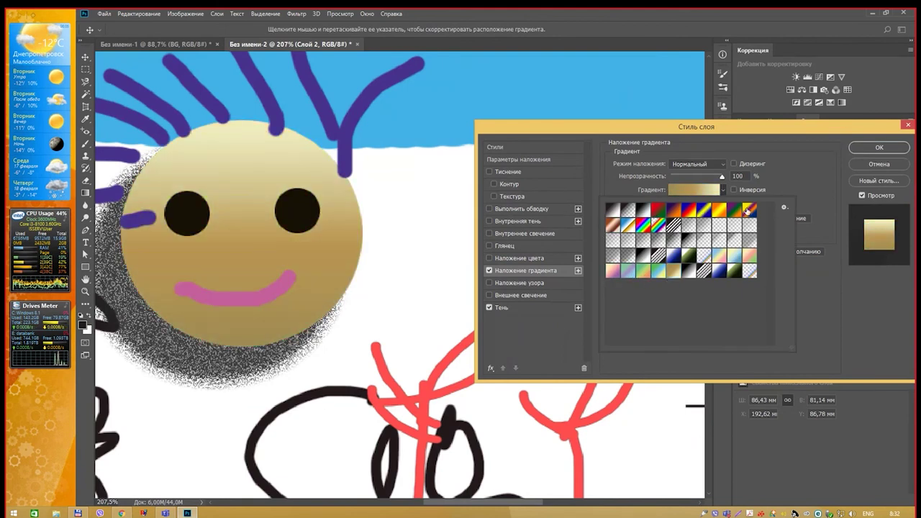
click(801, 180)
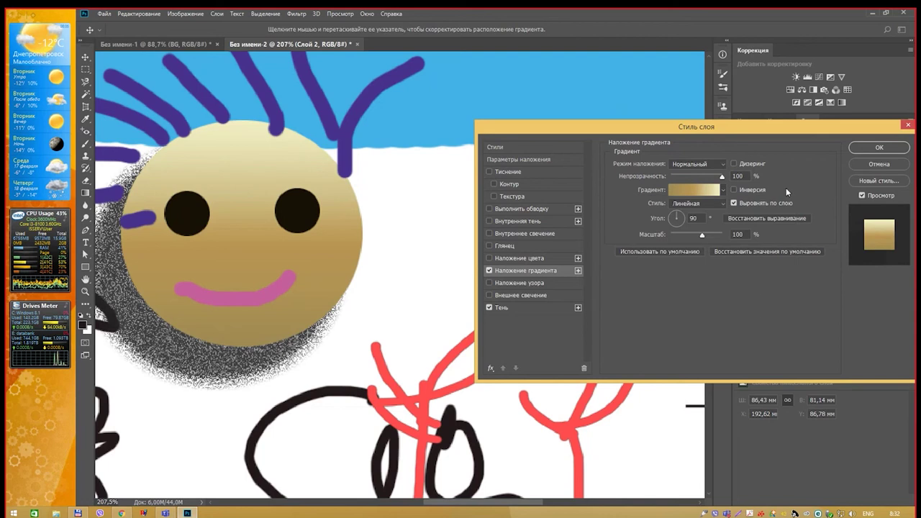
Set the gradient overlay style to Угловой (Angle).
click(695, 204)
click(694, 217)
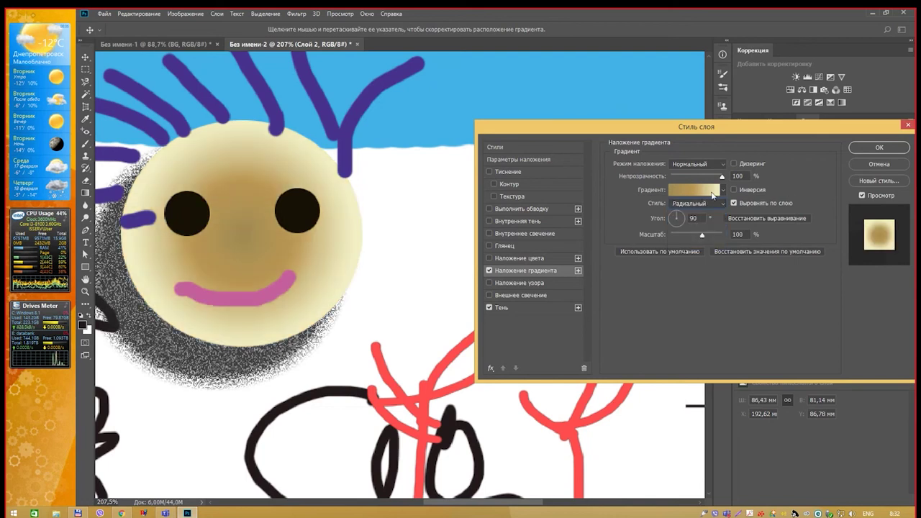
click(695, 189)
click(845, 192)
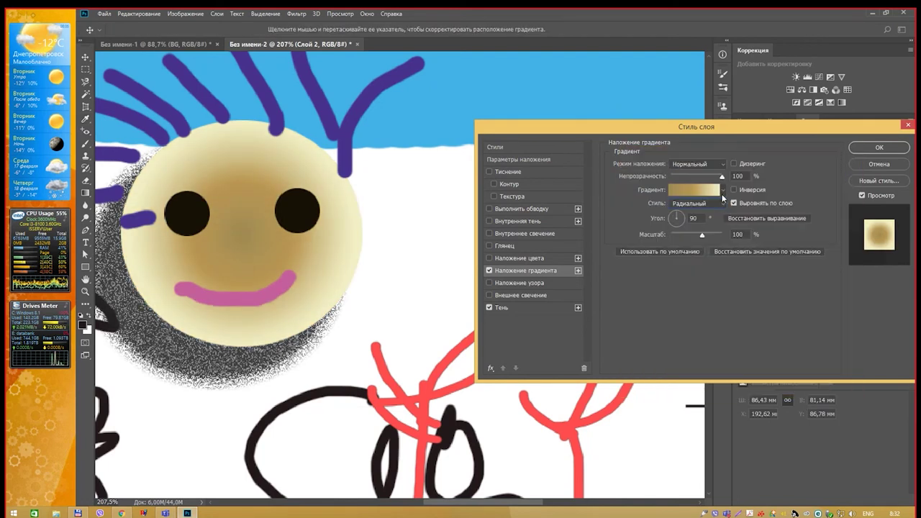
click(724, 191)
click(724, 191)
click(722, 204)
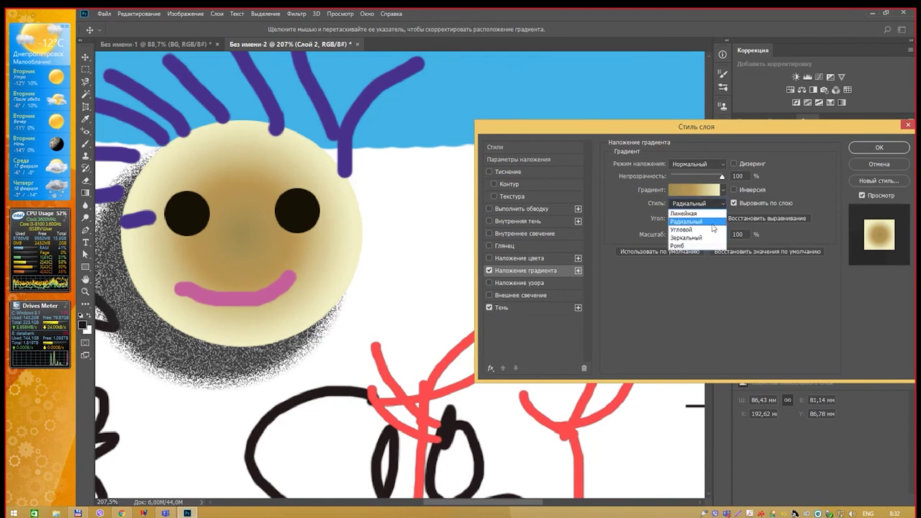
click(716, 219)
click(724, 190)
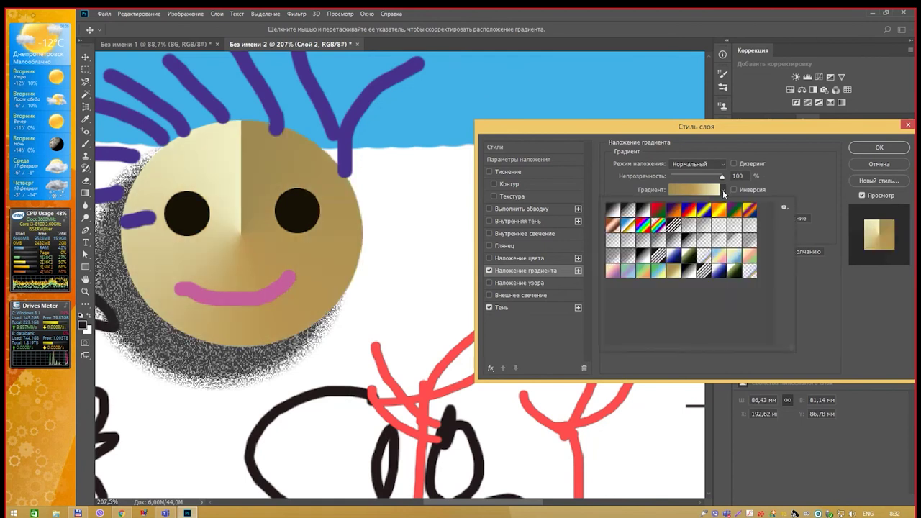
click(724, 190)
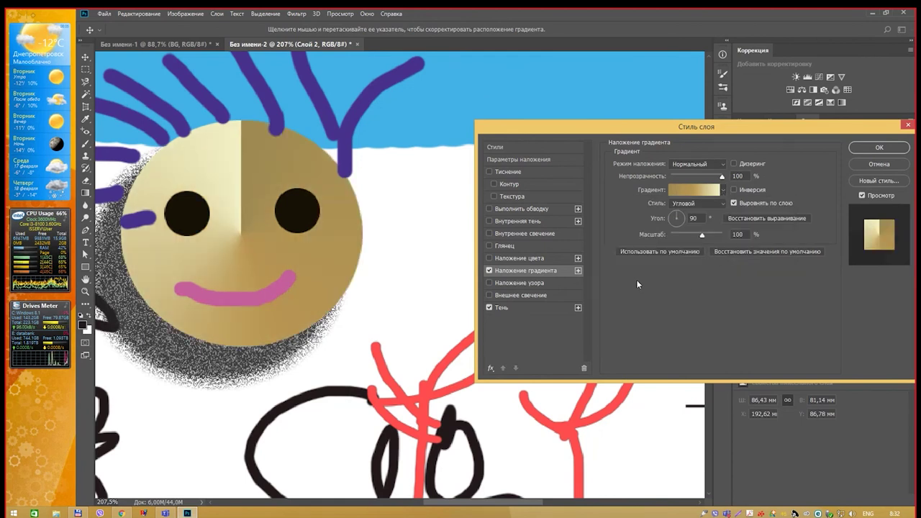
Add Inner Shadow and a gloss effect with a lighter olive-green colour.
click(518, 223)
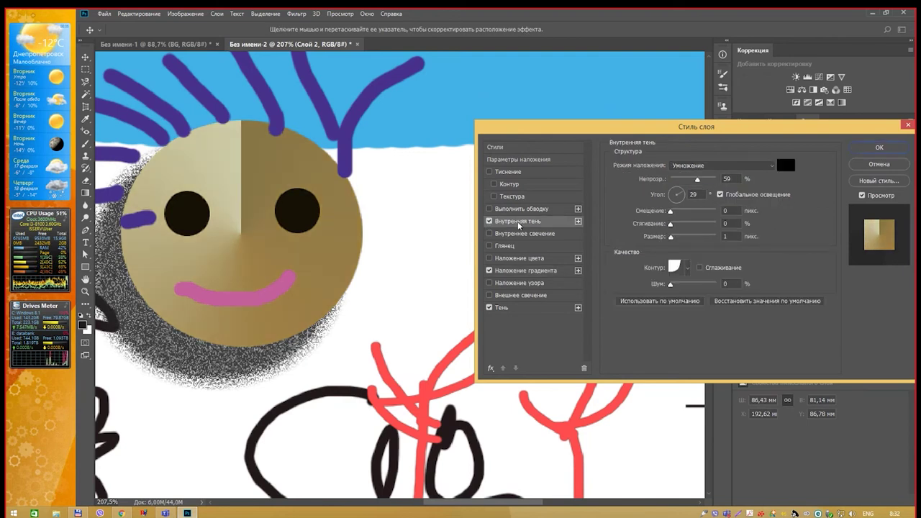
click(489, 247)
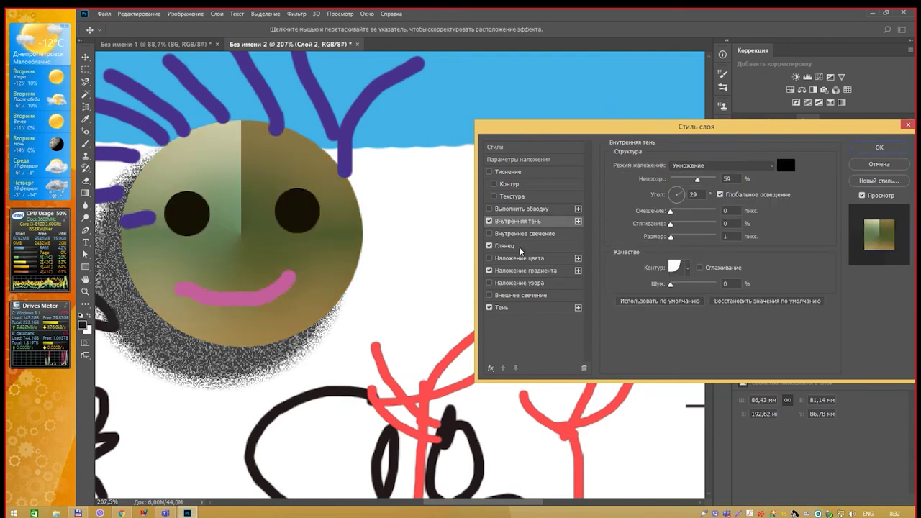
click(507, 246)
click(786, 165)
drag(723, 367, 723, 317)
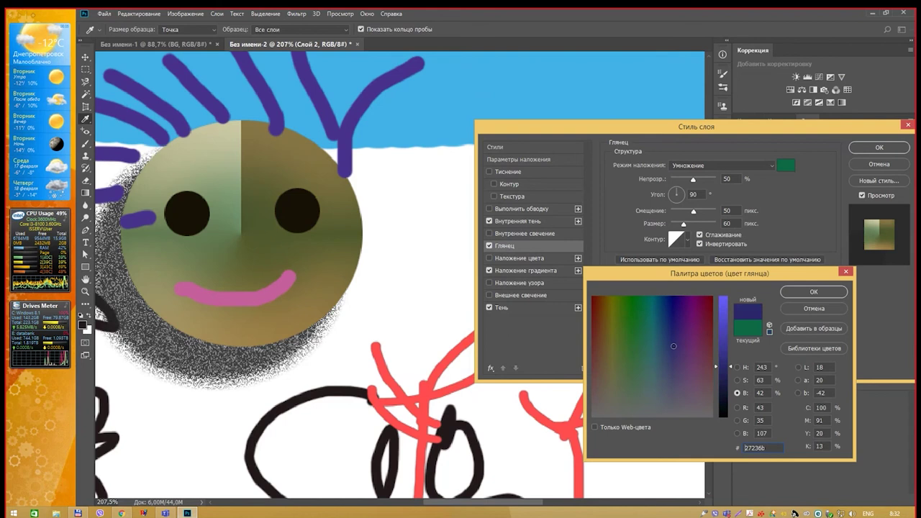
click(814, 292)
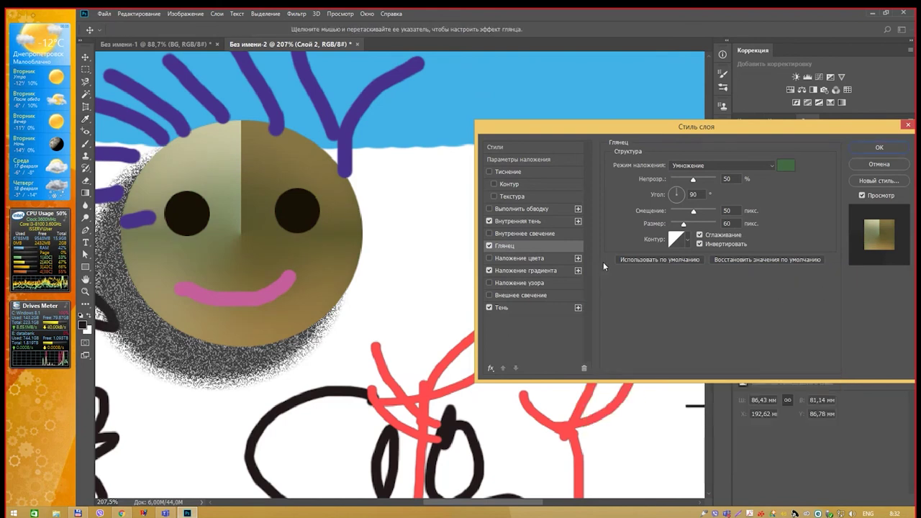
Enable Pattern Overlay and uncheck Gradient Overlay and Inner Shadow.
click(536, 283)
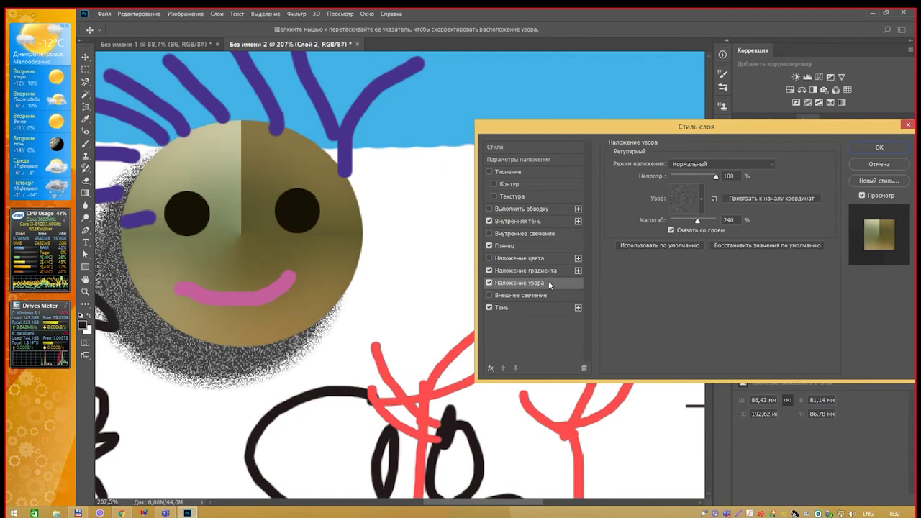
click(490, 270)
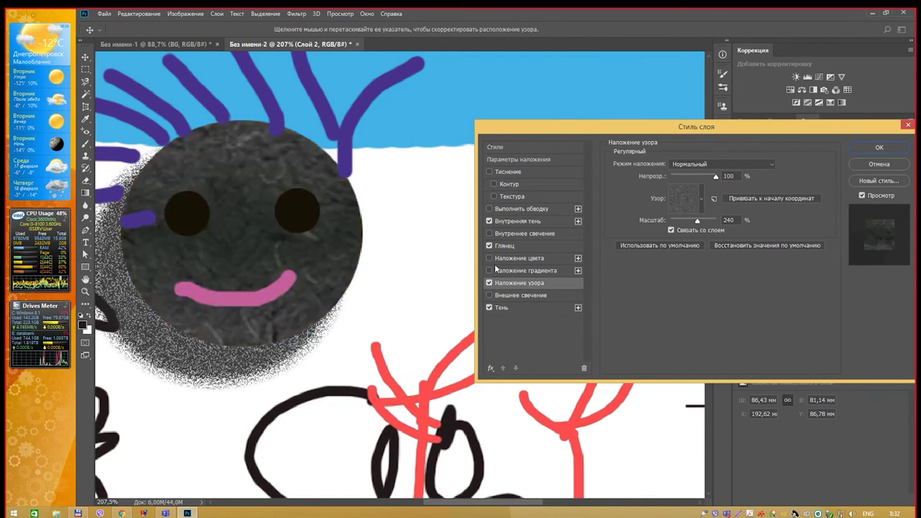
click(489, 221)
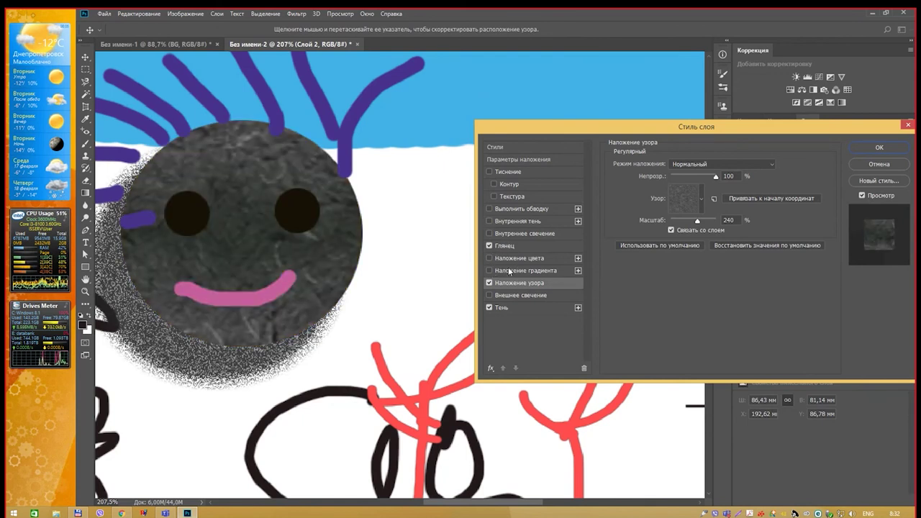
Apply a green texture pattern and adjust its scale between 27% and 40%.
click(701, 197)
click(689, 244)
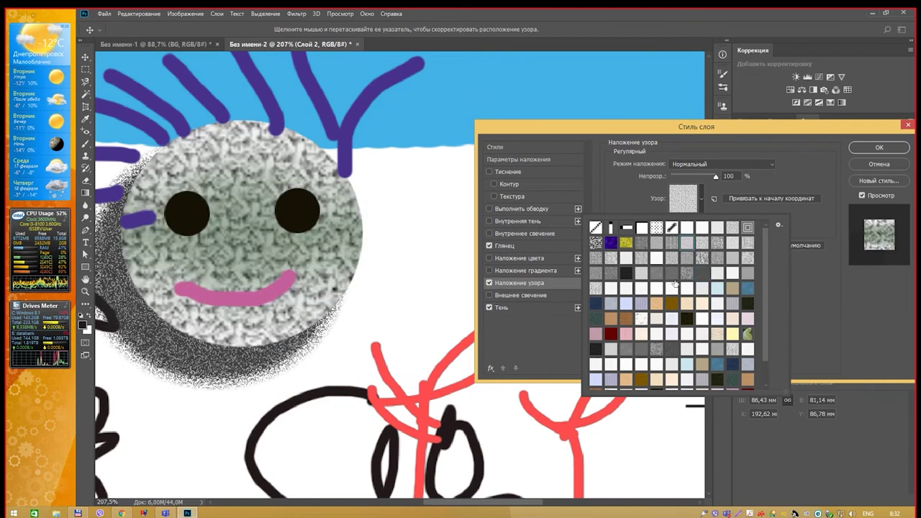
click(748, 335)
click(702, 335)
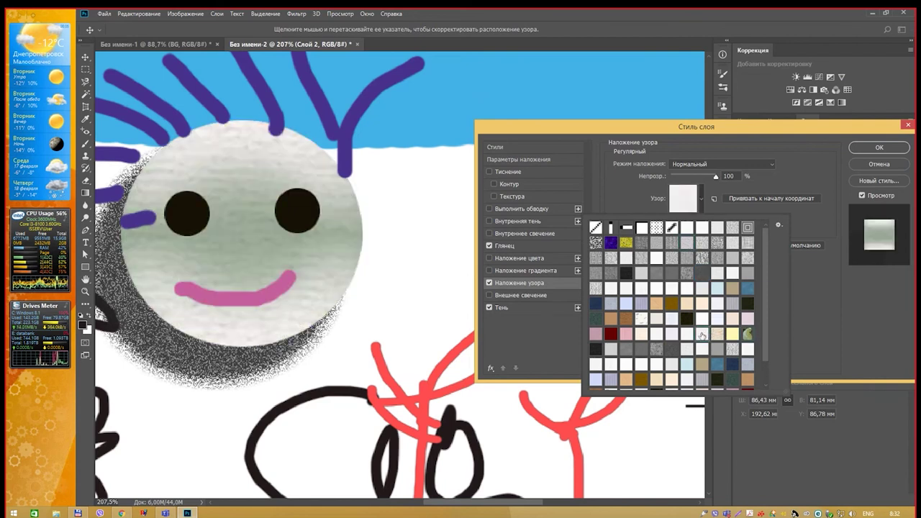
click(657, 349)
click(746, 333)
key(Return)
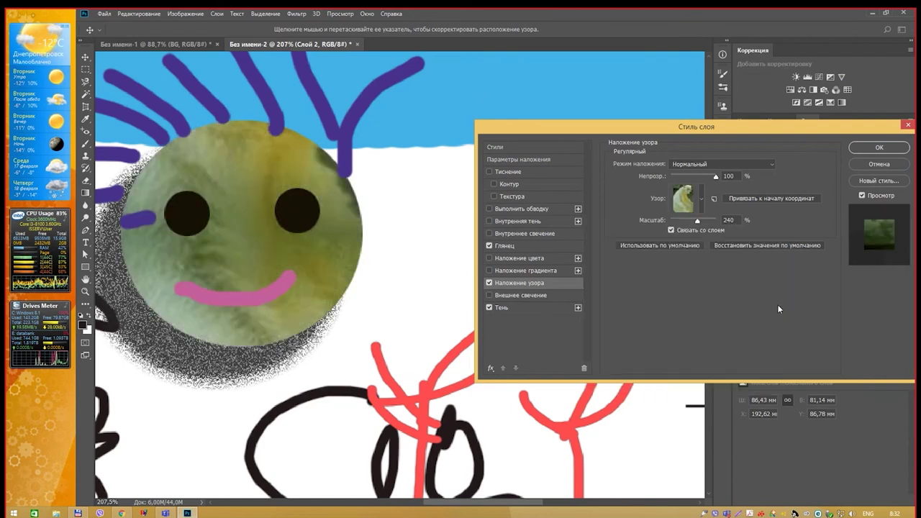
drag(697, 222, 677, 223)
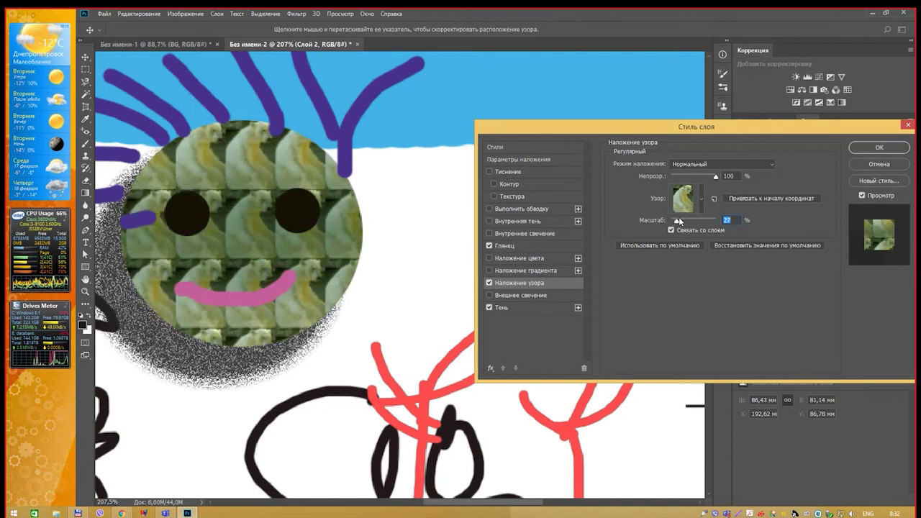
drag(676, 223, 682, 224)
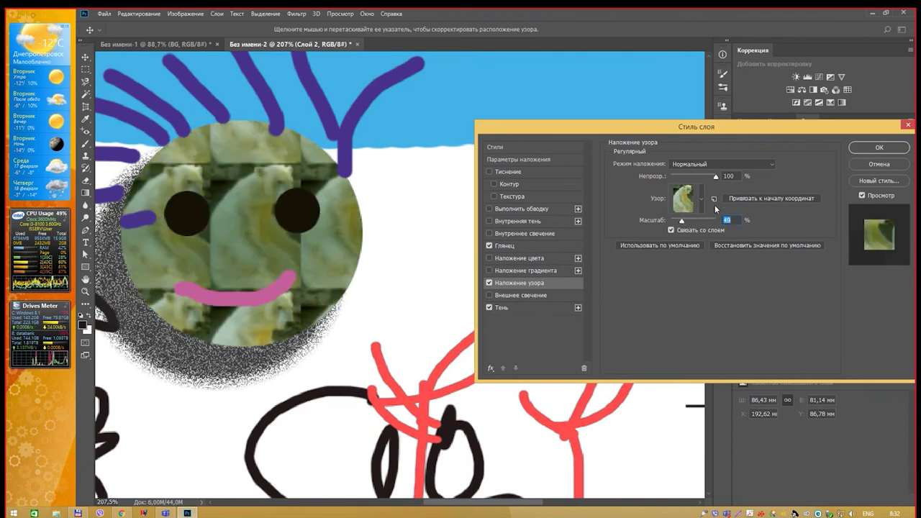
Switch the pattern overlay to the dotted pattern at about 55% scale.
click(701, 201)
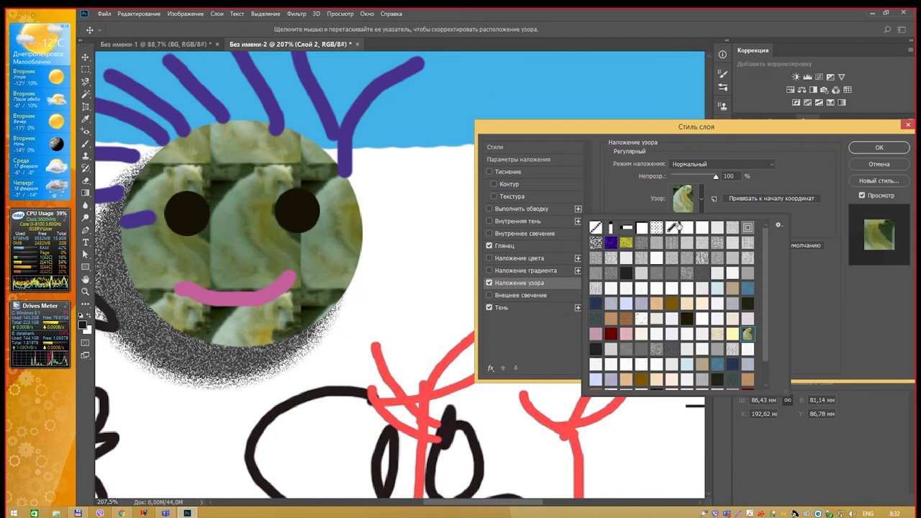
click(656, 228)
click(710, 211)
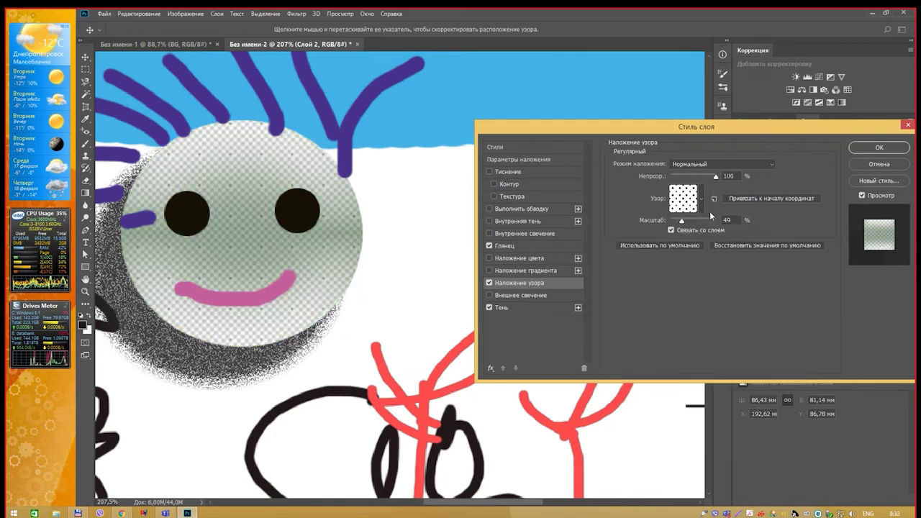
drag(682, 221, 682, 221)
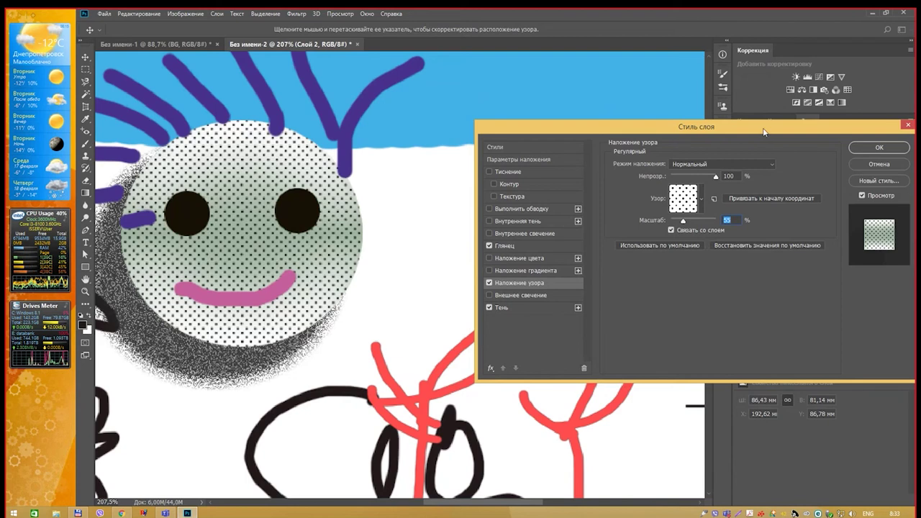
drag(764, 130, 746, 140)
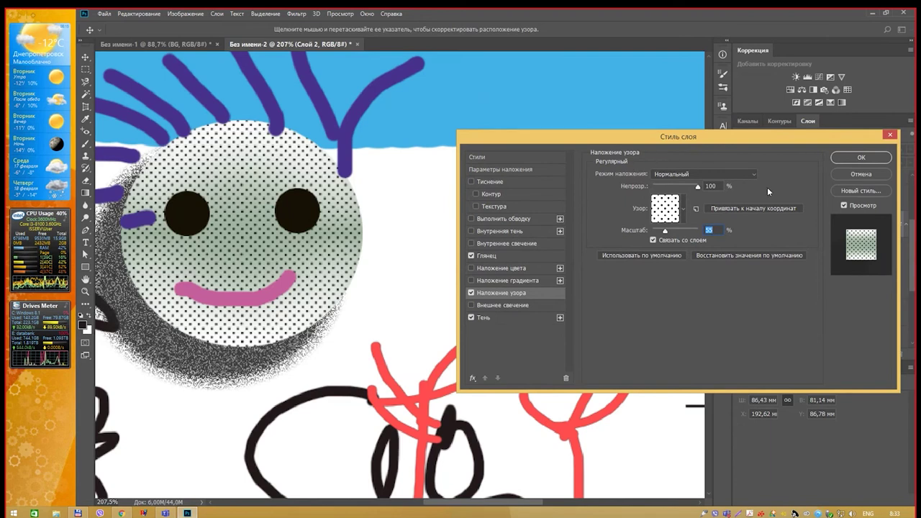
Apply the face's layer style, then nudge the V and its underline slightly up and left.
click(861, 157)
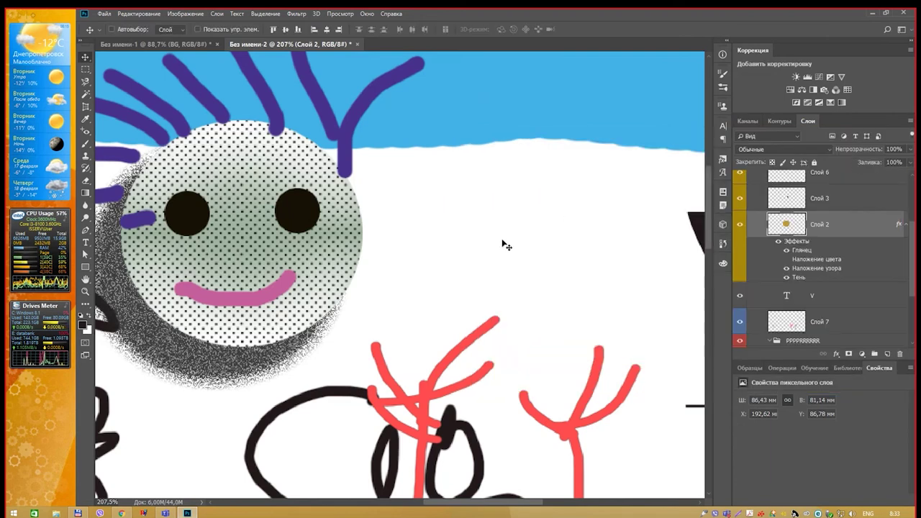
scroll(504, 242, down, 3)
scroll(487, 243, down, 2)
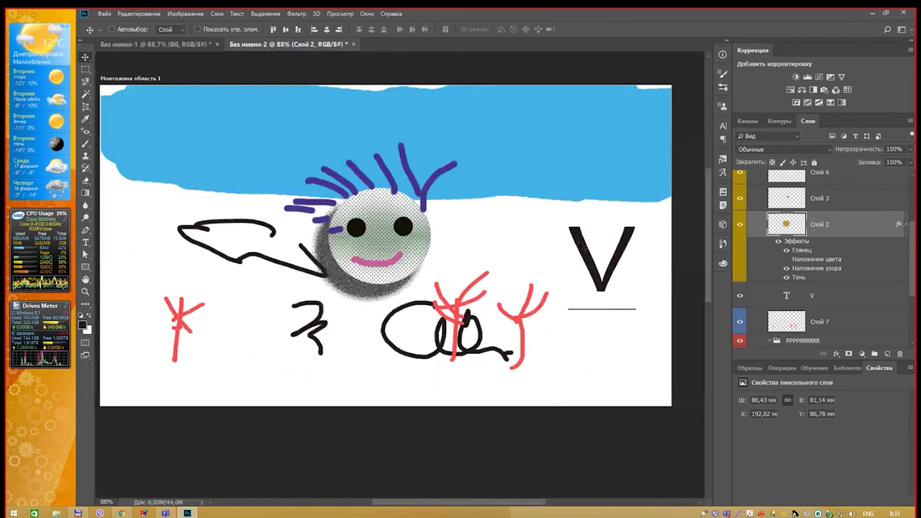
drag(579, 243, 568, 232)
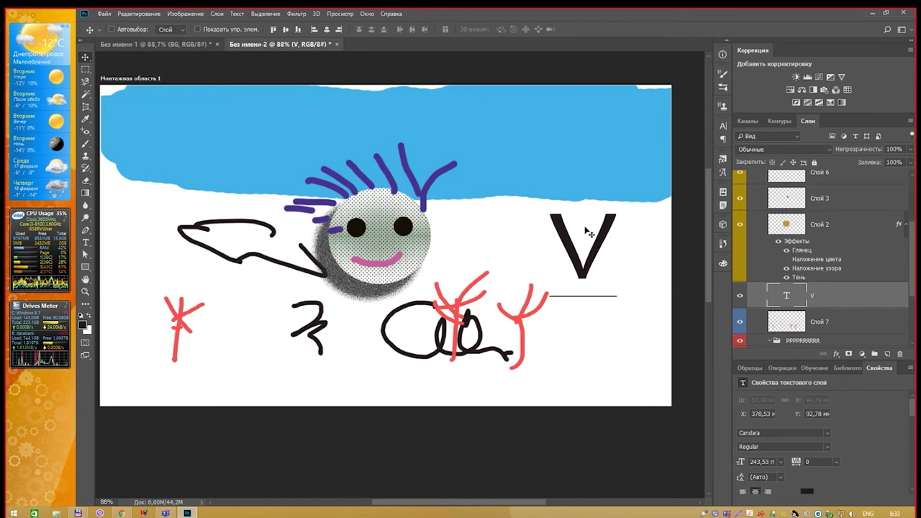
drag(589, 232, 548, 229)
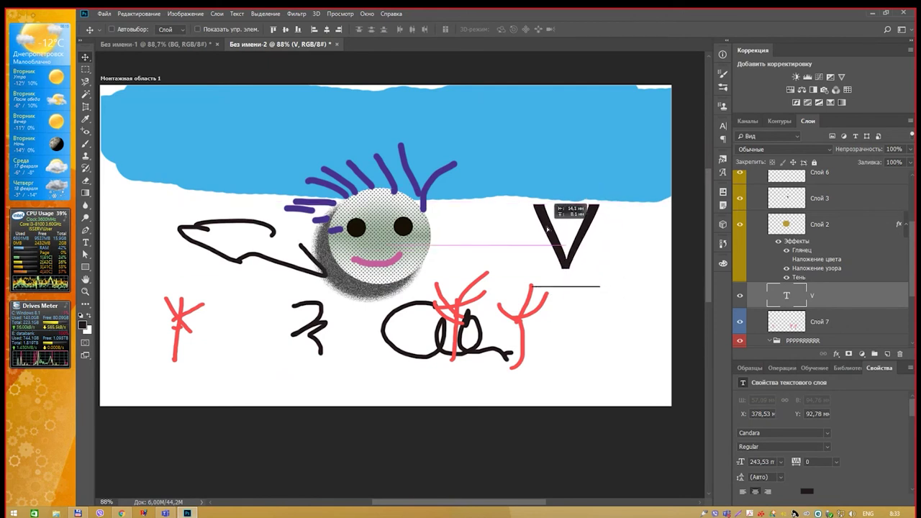
drag(547, 229, 556, 231)
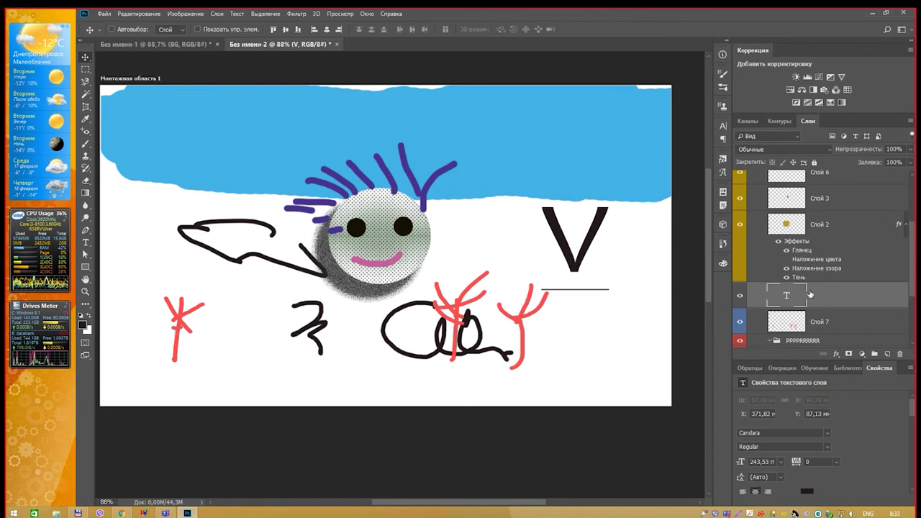
Copy the sun face layer's layer style.
right_click(822, 259)
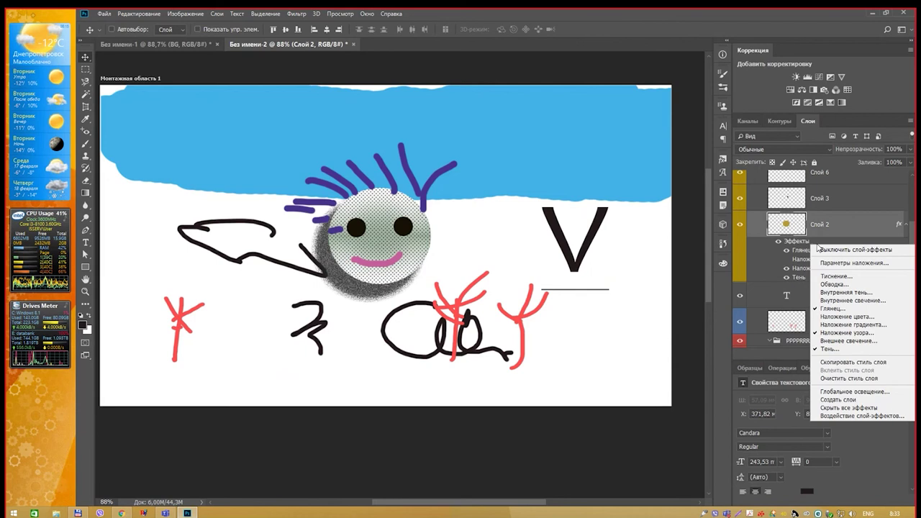
right_click(838, 230)
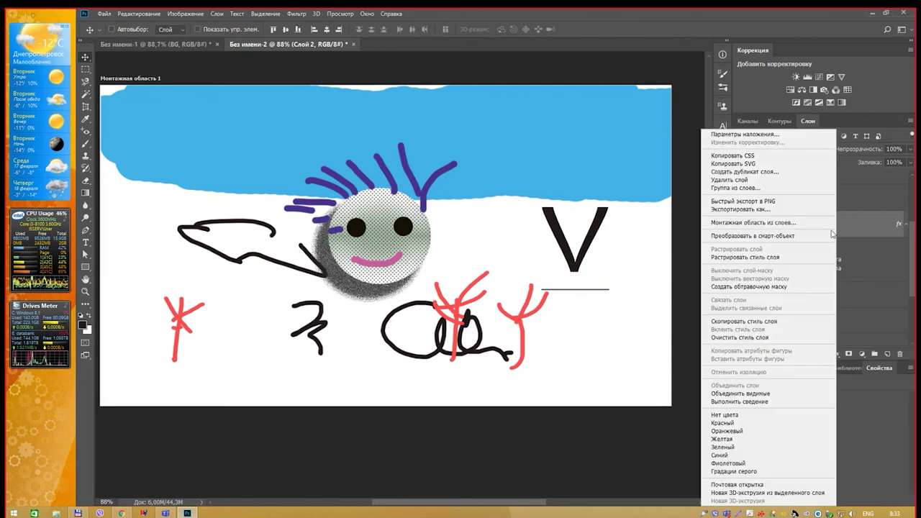
click(772, 322)
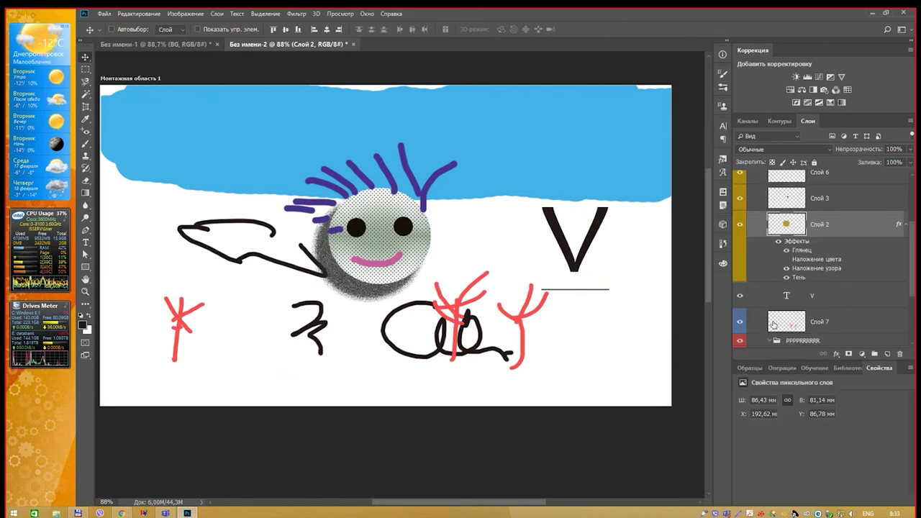
Paste the face's style onto the V text layer and collapse its effects list.
click(837, 300)
right_click(852, 300)
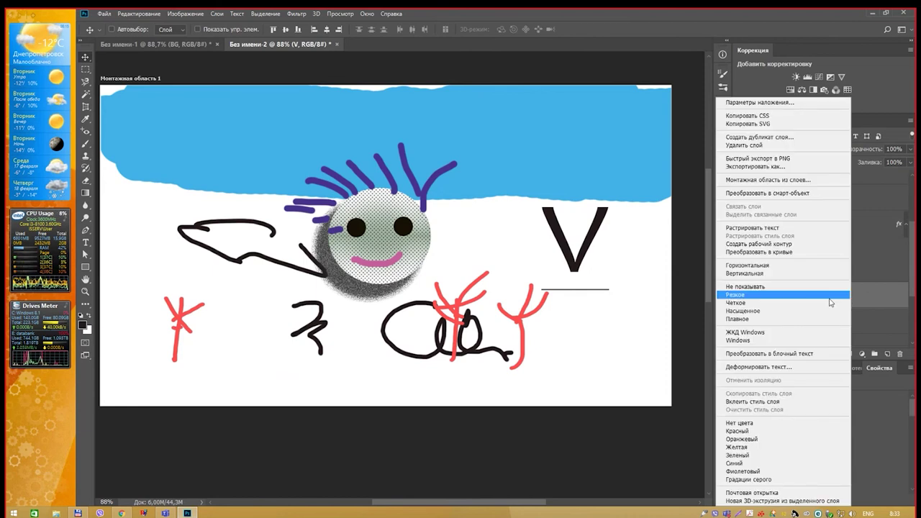
click(785, 402)
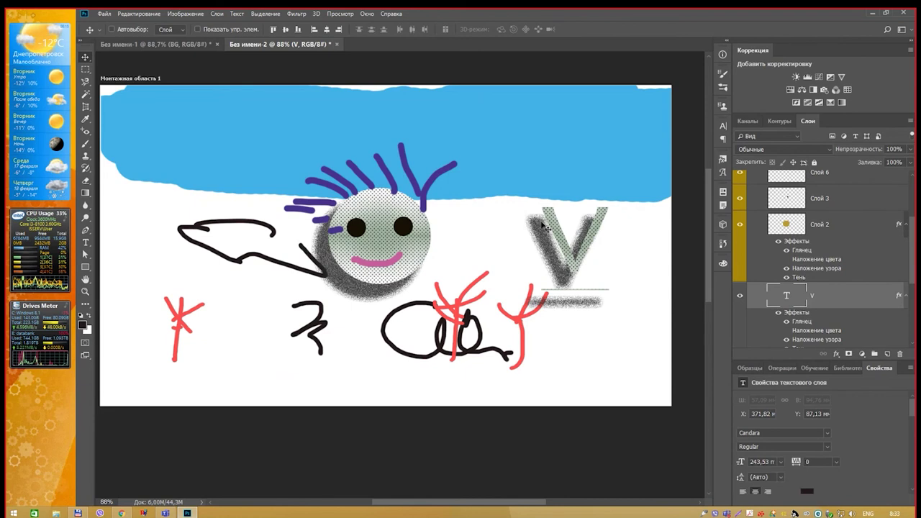
click(904, 297)
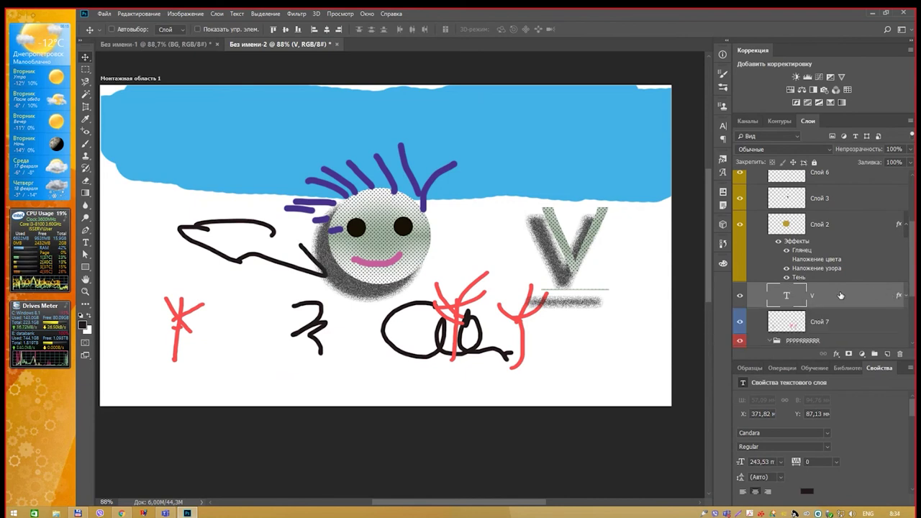
Show the Styles panel from the Window menu.
scroll(606, 237, up, 2)
scroll(607, 237, up, 2)
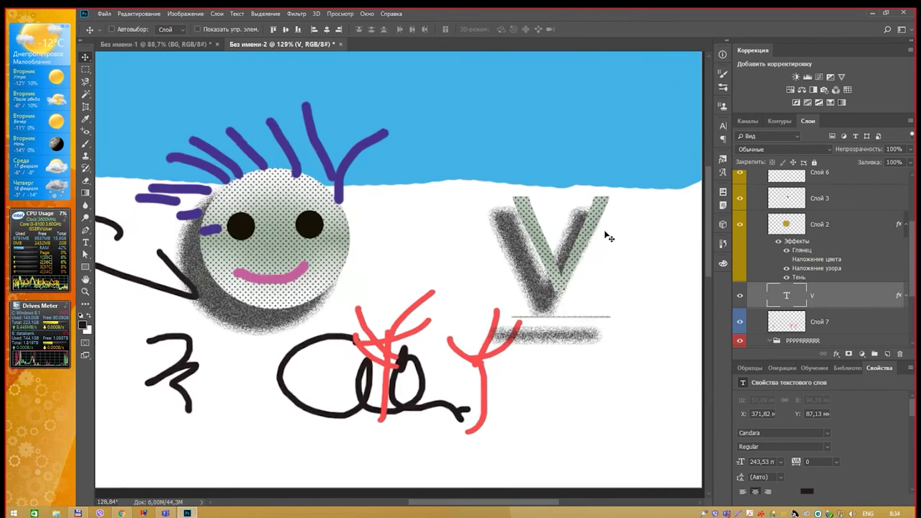
scroll(606, 237, up, 2)
click(366, 14)
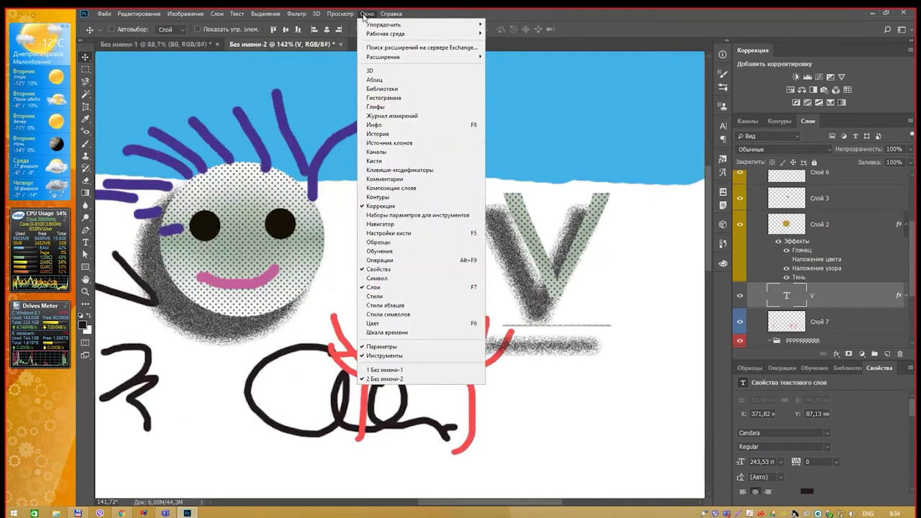
click(417, 298)
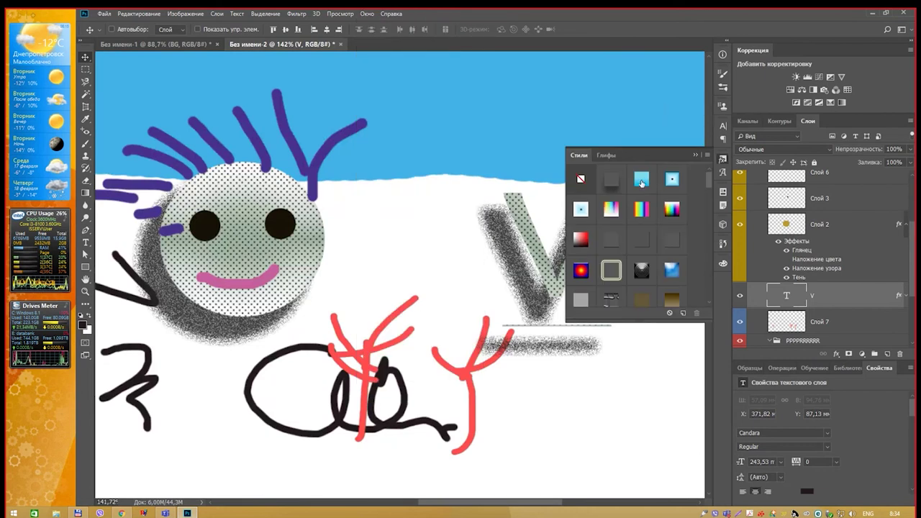
Detach the Styles tab from the Glyphs group and close the Glyphs panel.
scroll(658, 194, down, 2)
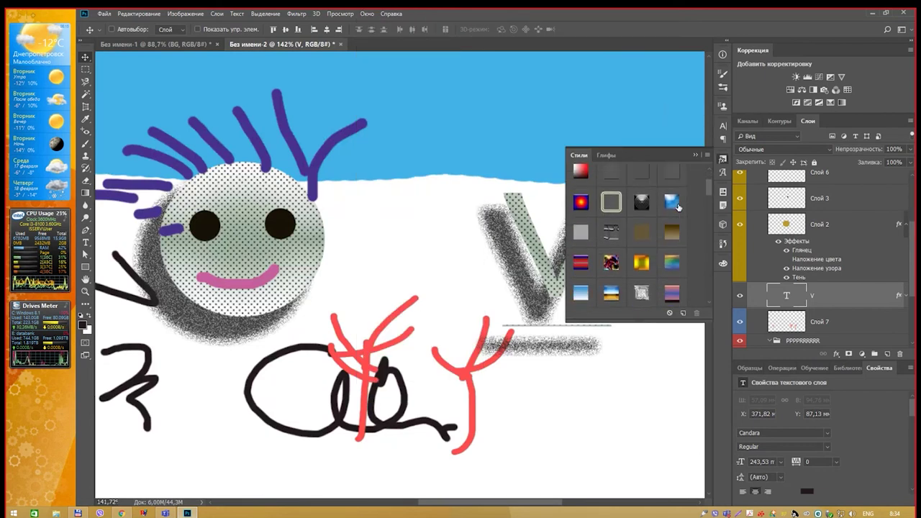
scroll(678, 205, up, 1)
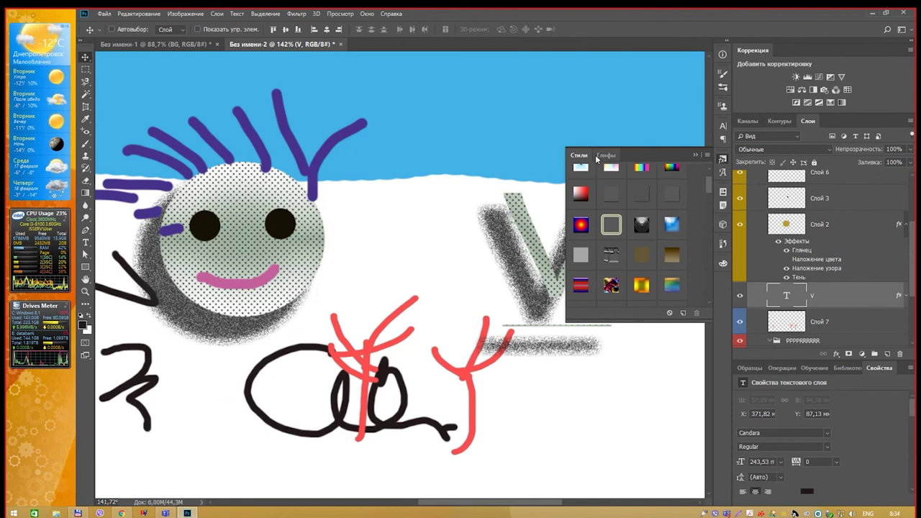
drag(572, 156, 373, 117)
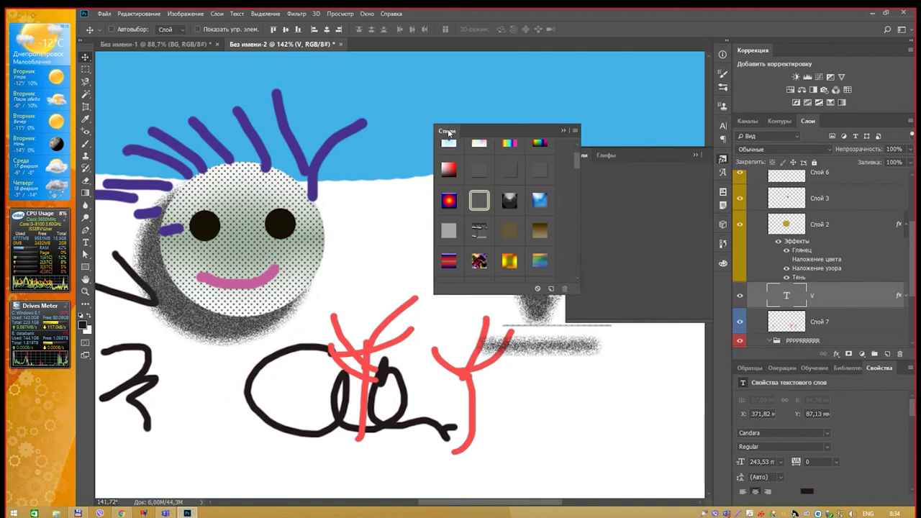
click(695, 156)
Move the Styles panel up-left and enlarge it to show more presets.
drag(467, 117, 379, 85)
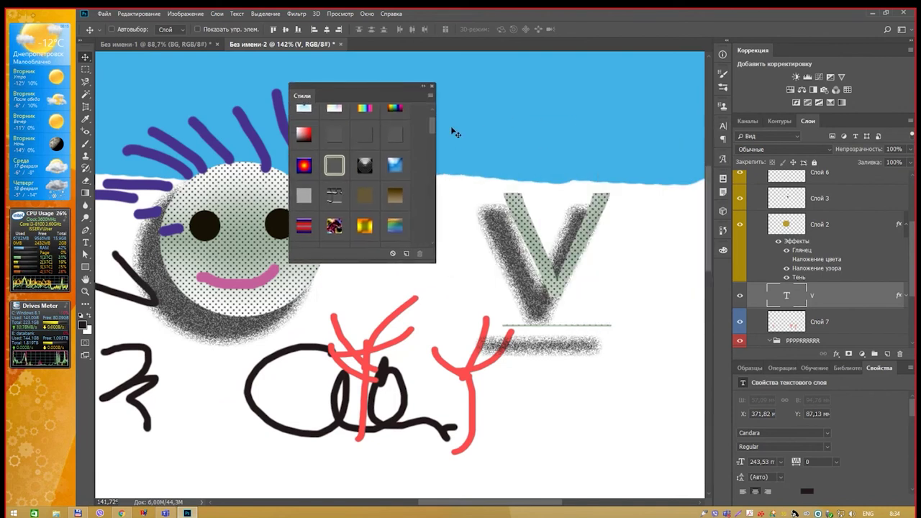
drag(434, 263, 437, 389)
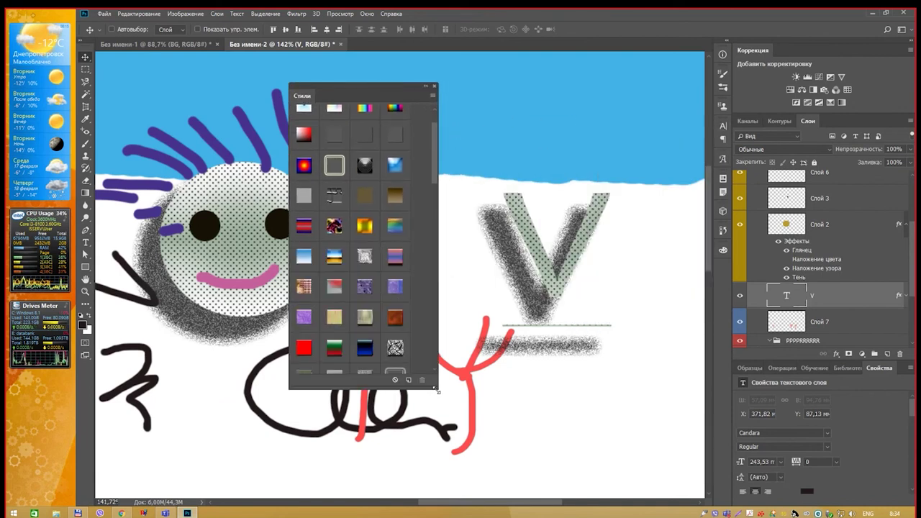
scroll(540, 228, up, 1)
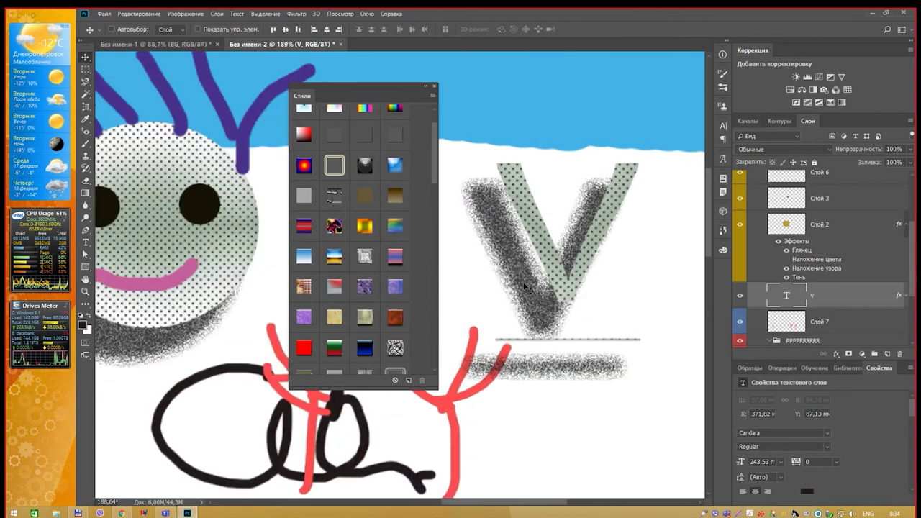
scroll(541, 227, up, 1)
drag(367, 89, 316, 83)
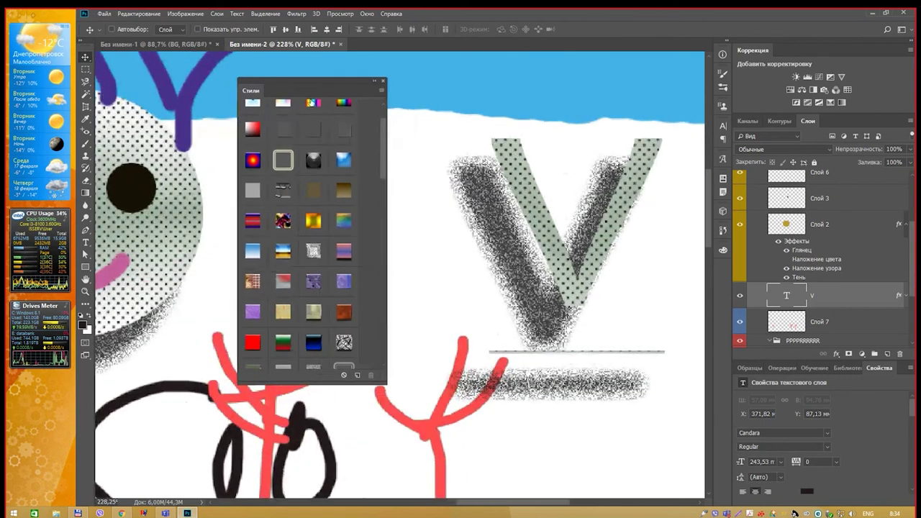
scroll(332, 153, up, 1)
scroll(331, 153, up, 1)
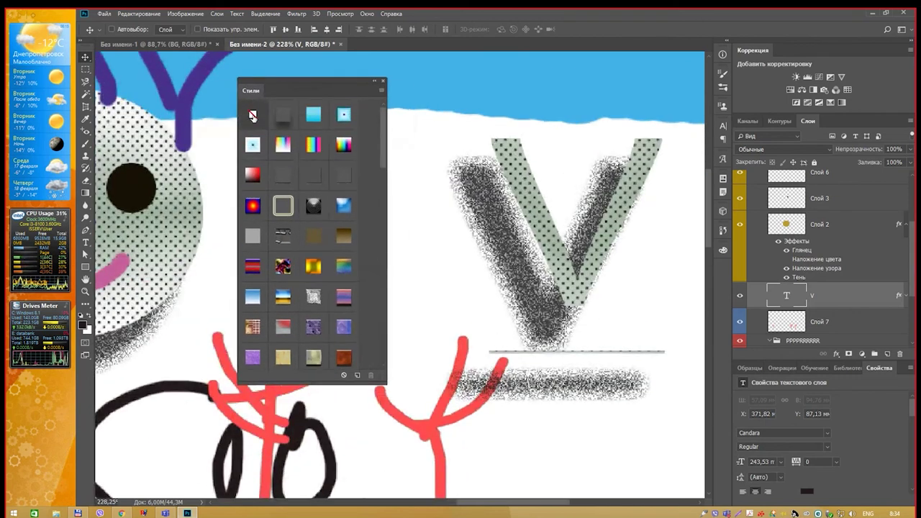
Clear the V's style and try drop-shadow, blue glass, rainbow and black-glow presets.
click(253, 115)
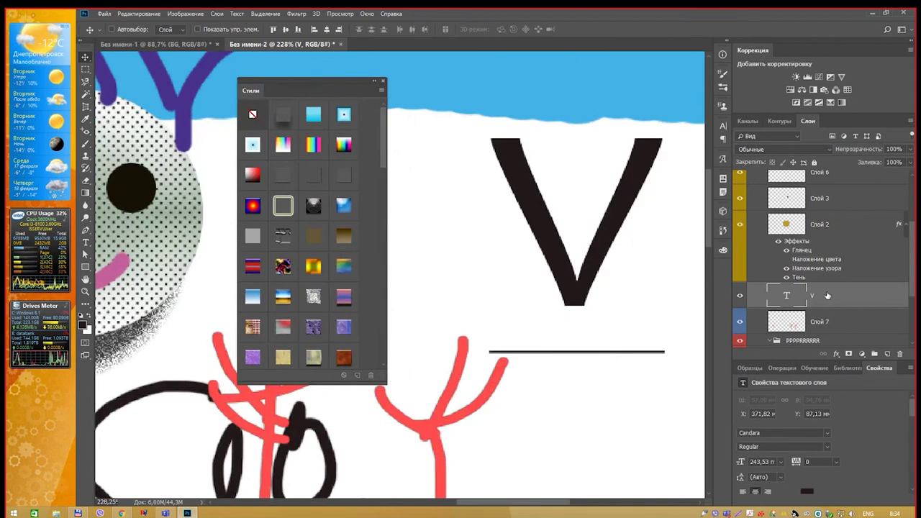
click(286, 117)
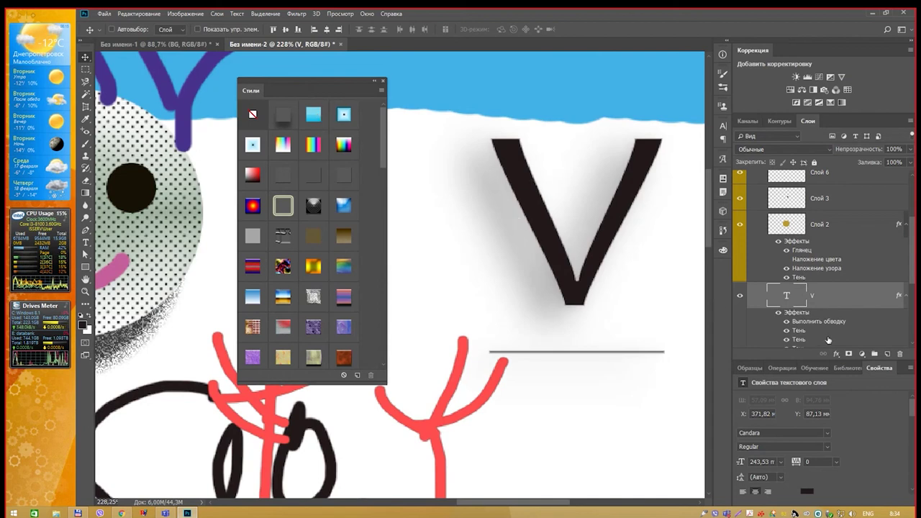
scroll(828, 339, down, 1)
scroll(813, 303, down, 2)
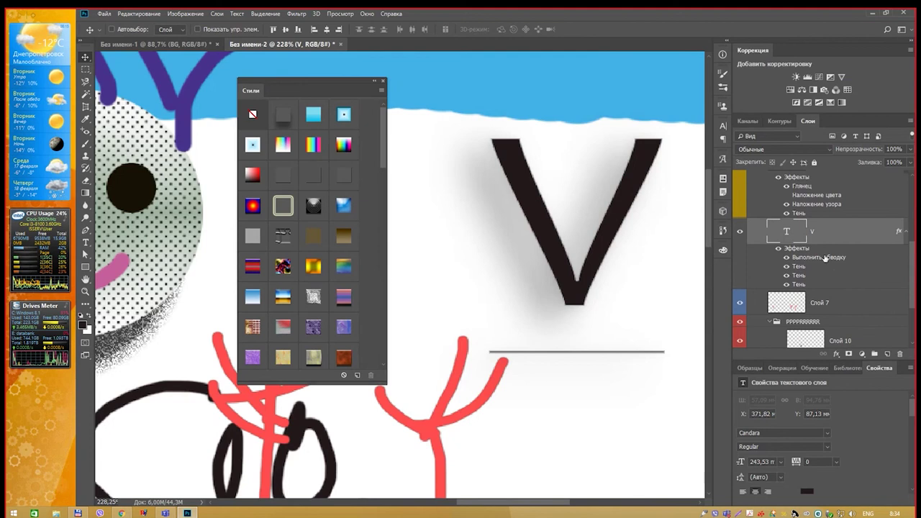
click(314, 117)
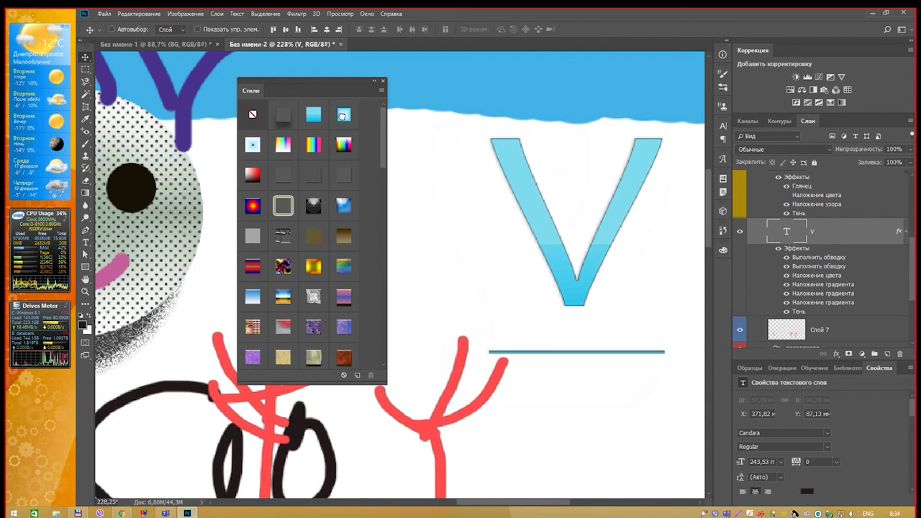
drag(343, 115, 529, 165)
click(344, 144)
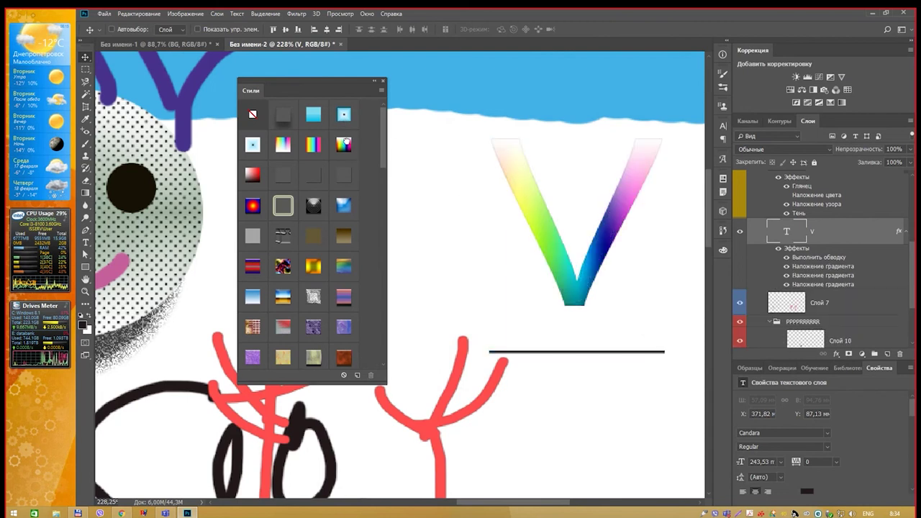
click(282, 206)
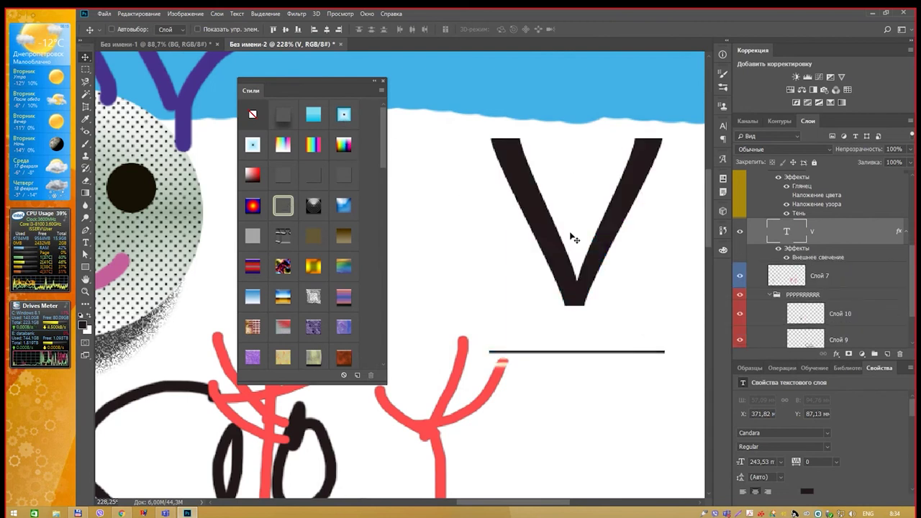
Move the V and its underline up onto the blue sky.
scroll(529, 239, down, 3)
scroll(547, 224, down, 2)
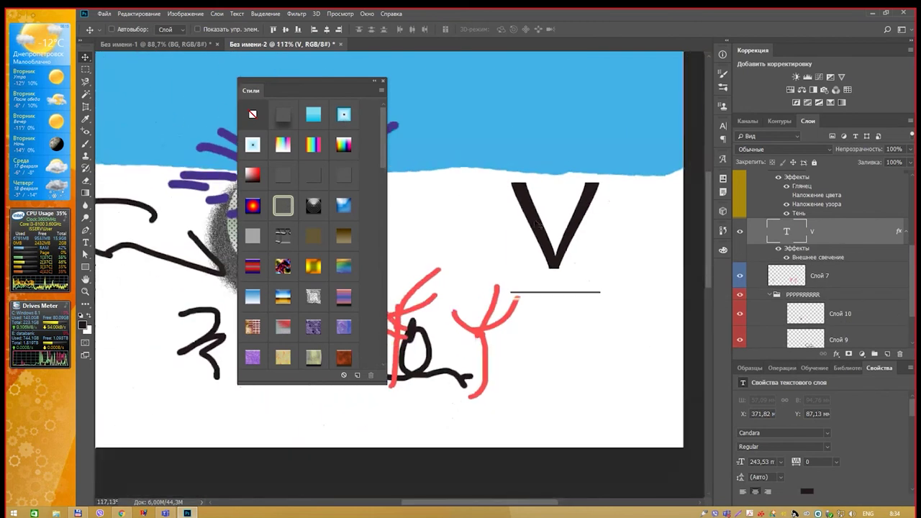
drag(538, 221, 508, 99)
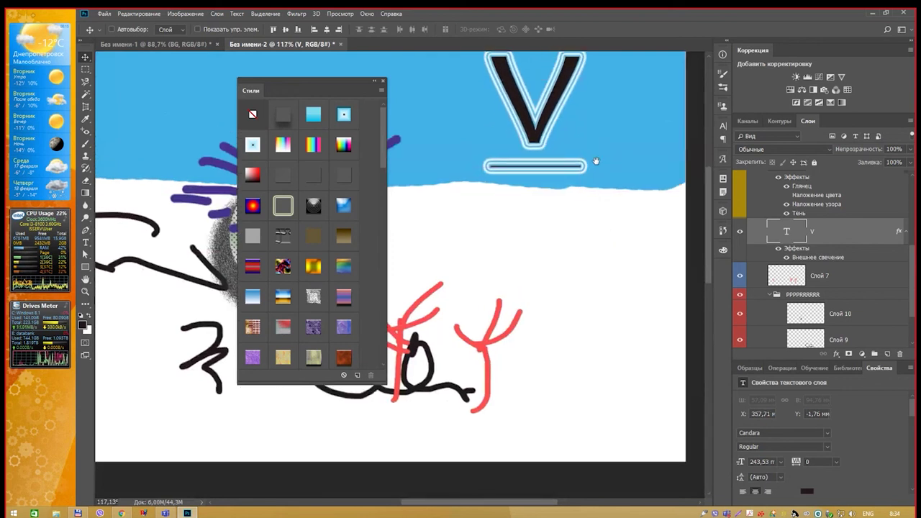
scroll(614, 156, up, 2)
scroll(560, 233, up, 2)
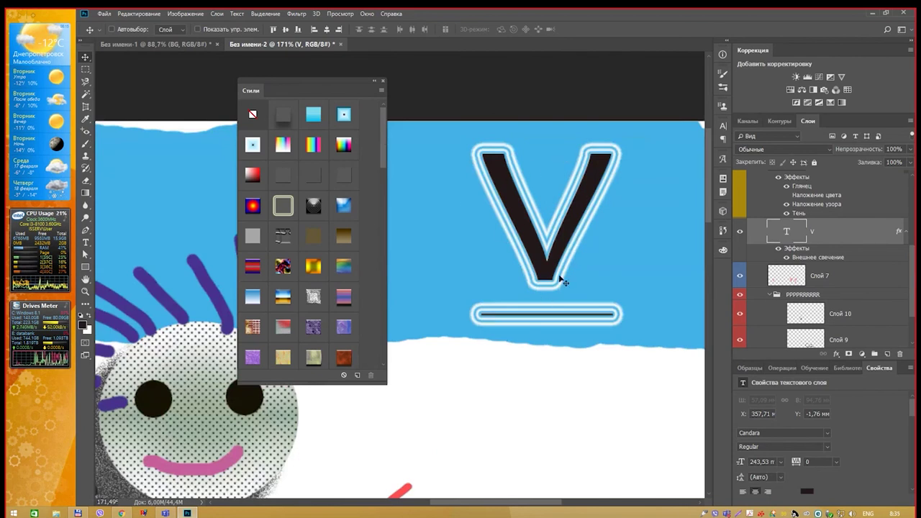
Try the red-orange gradient bevel and cracked stone presets on the V.
click(253, 209)
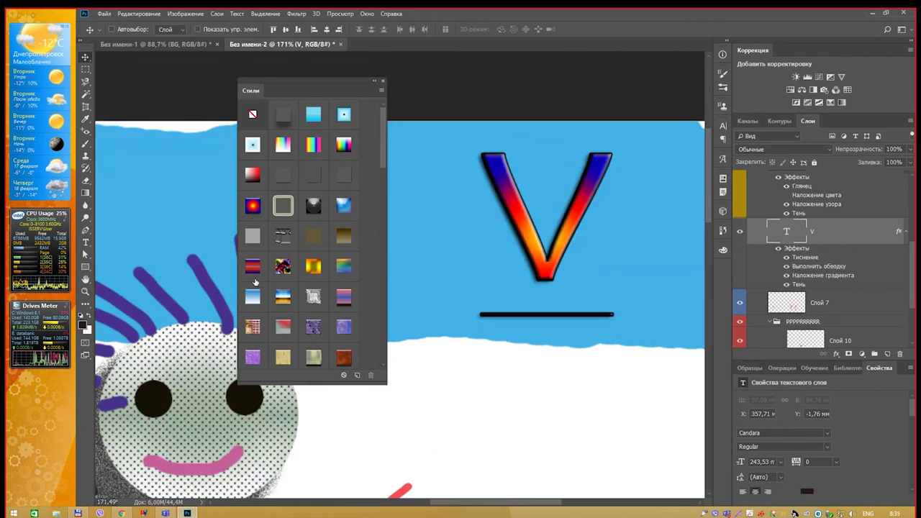
scroll(292, 285, down, 1)
scroll(292, 286, down, 1)
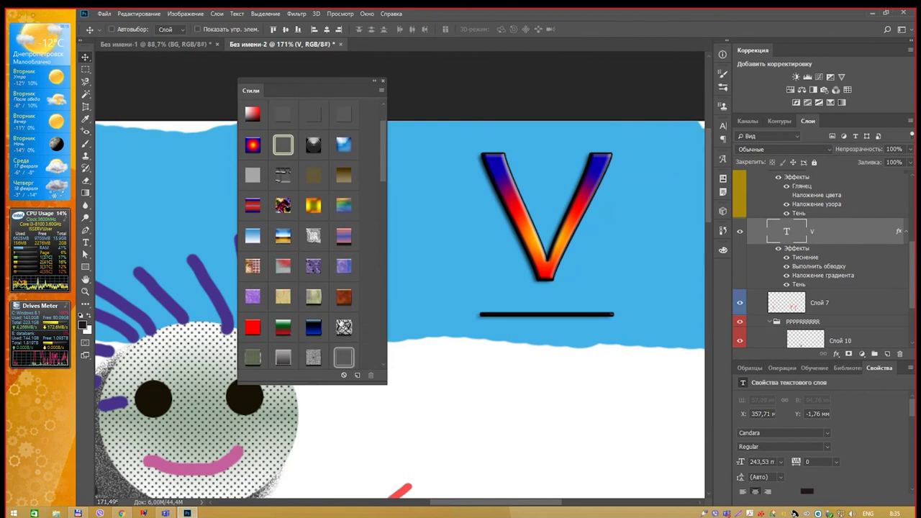
click(344, 327)
scroll(274, 283, down, 2)
scroll(291, 284, down, 2)
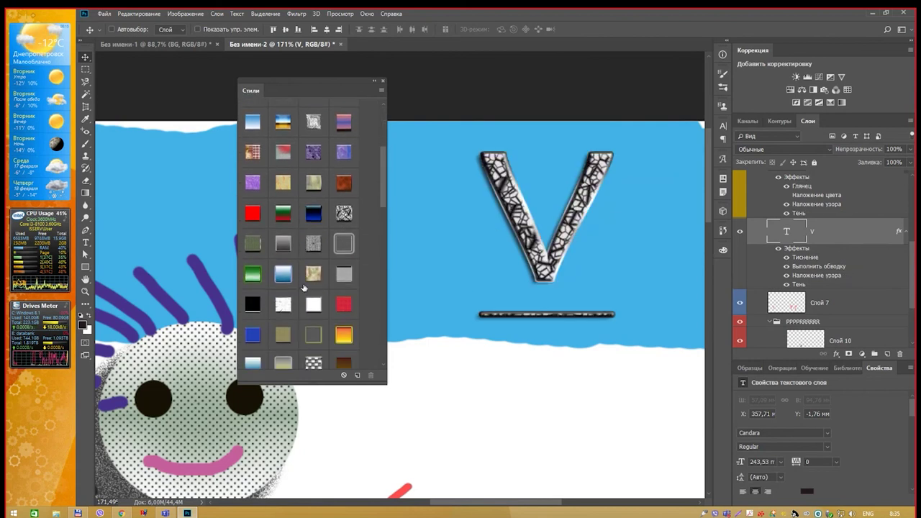
scroll(309, 285, down, 1)
scroll(304, 282, down, 1)
After chrome and red outline trials, give the V the black-fill white-outline preset.
click(305, 281)
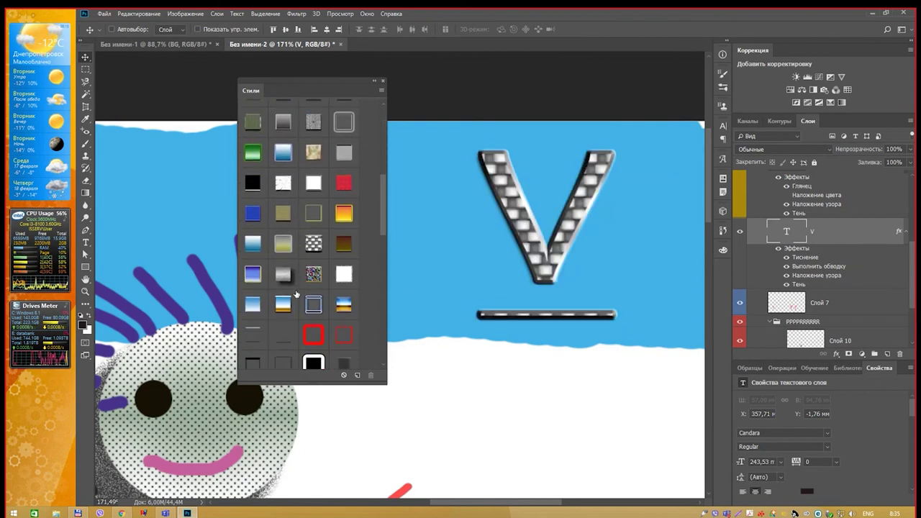
scroll(298, 279, down, 1)
scroll(302, 279, down, 2)
click(314, 277)
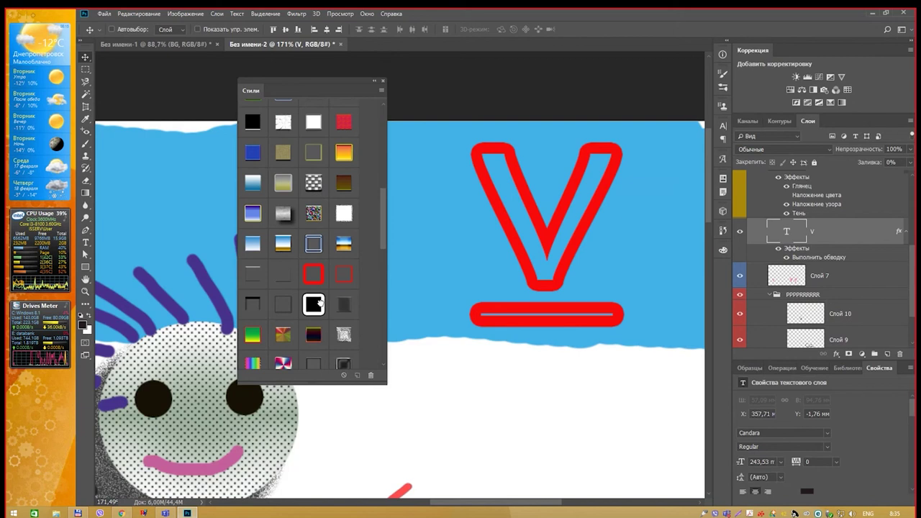
click(318, 302)
click(380, 91)
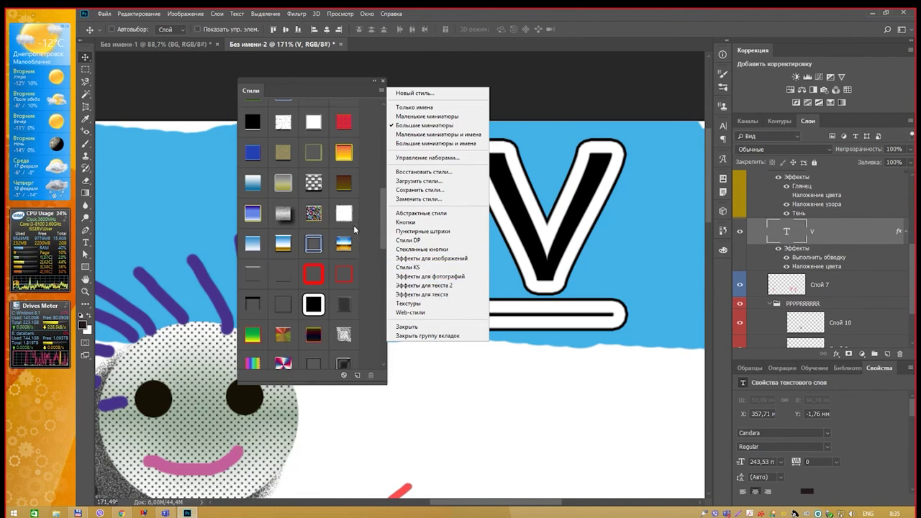
Reset the Styles panel to default presets and try several of them on the V.
click(446, 179)
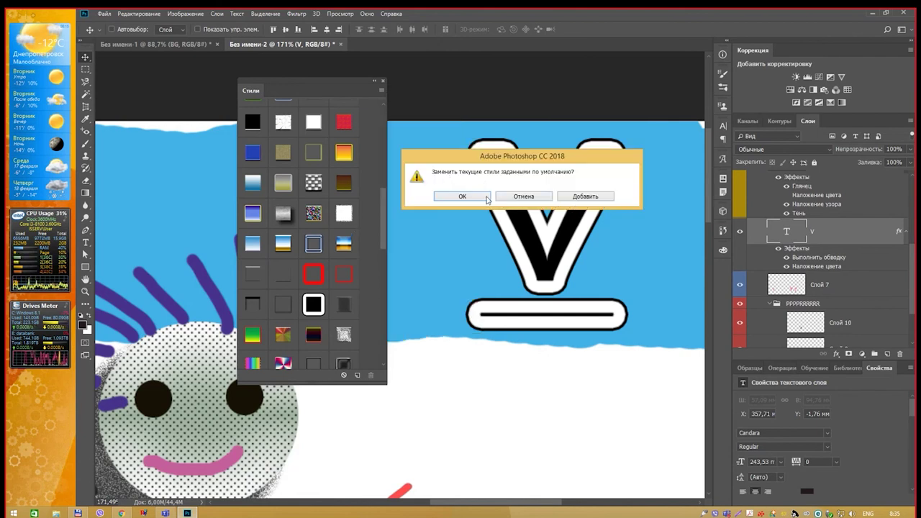
click(521, 197)
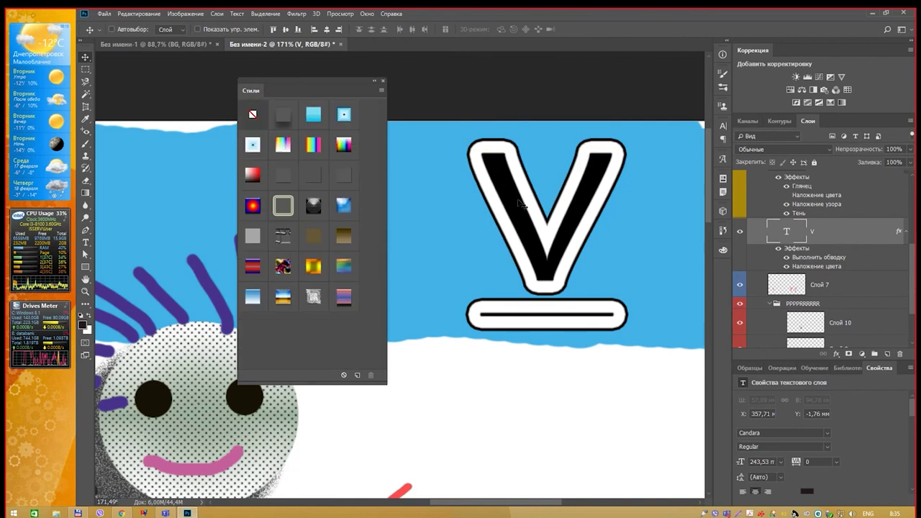
click(284, 206)
click(254, 207)
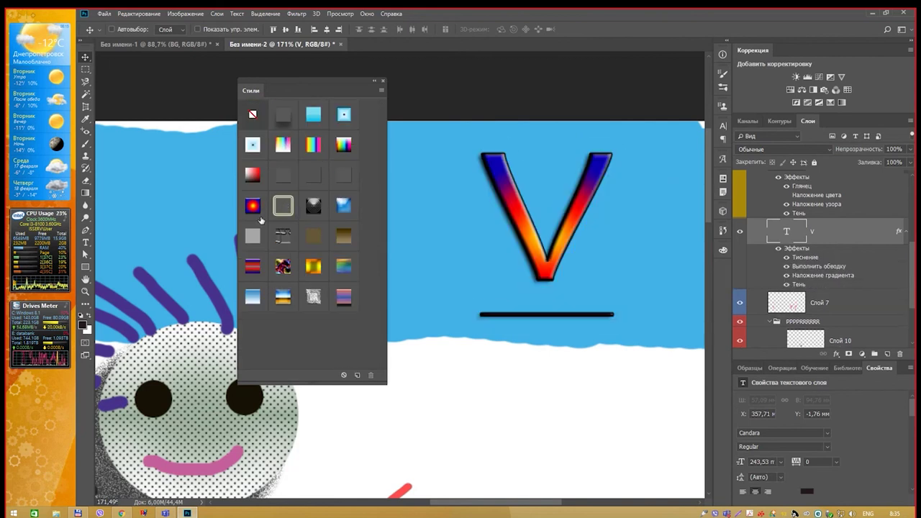
click(254, 233)
click(253, 266)
click(254, 298)
click(346, 299)
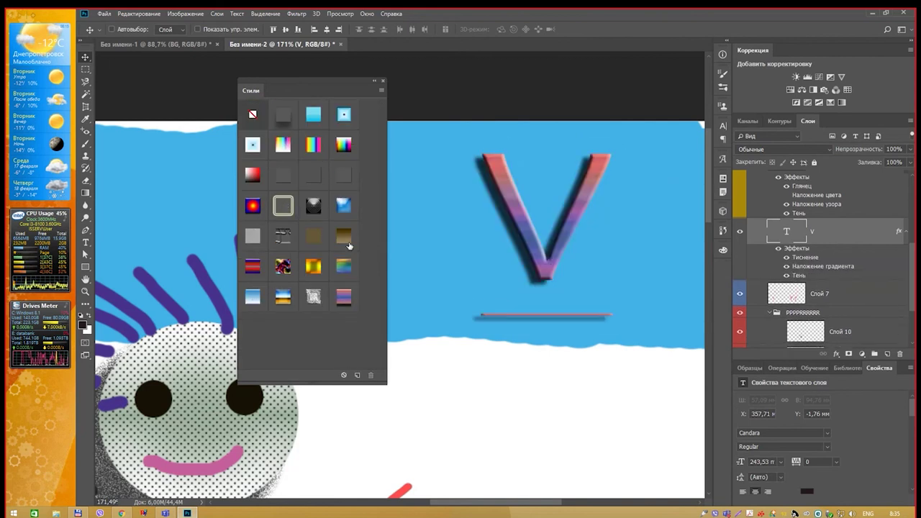
click(346, 241)
click(344, 145)
click(313, 145)
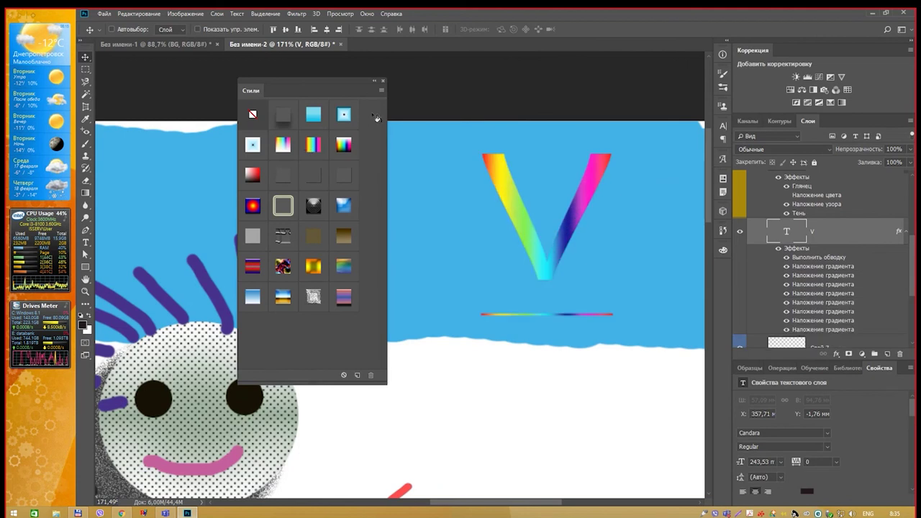
Append the 'Эффекты для текста' style set and try its outline, embossed and chrome styles.
click(380, 91)
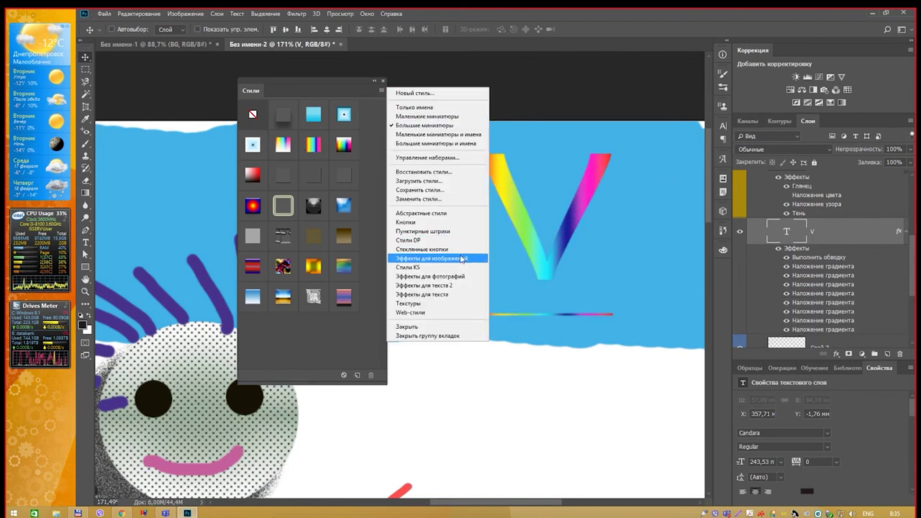
click(450, 294)
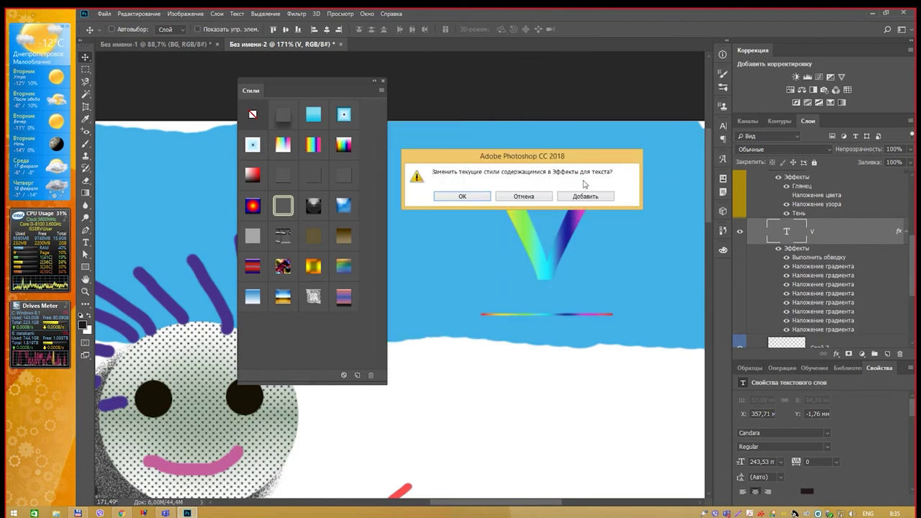
click(585, 196)
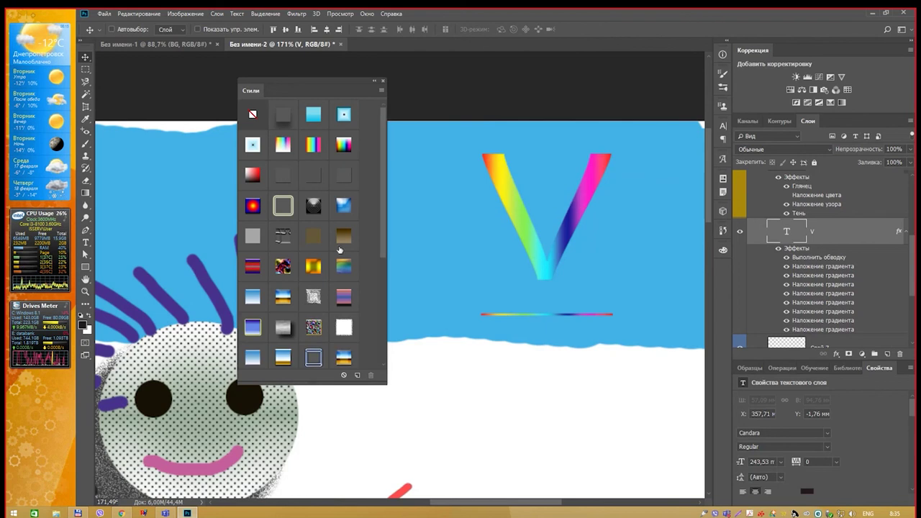
scroll(346, 257, down, 2)
scroll(345, 257, down, 1)
click(316, 306)
click(315, 288)
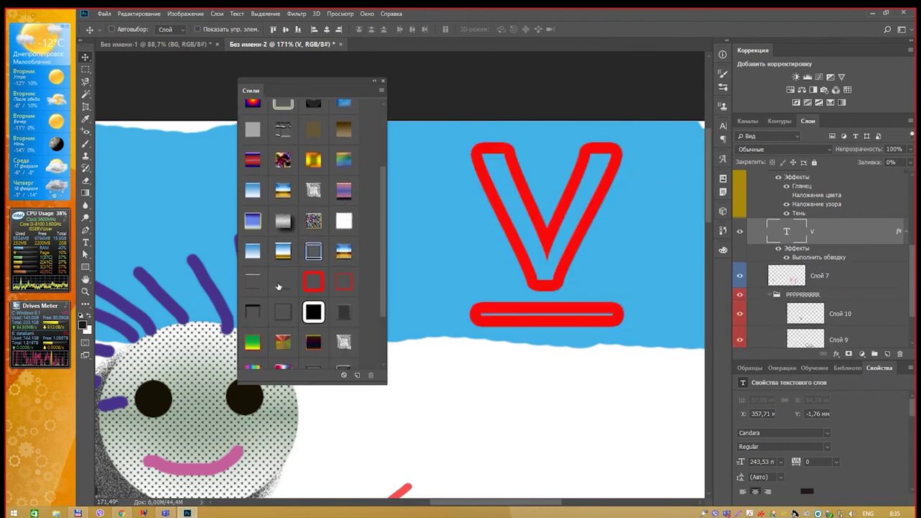
click(275, 284)
click(283, 251)
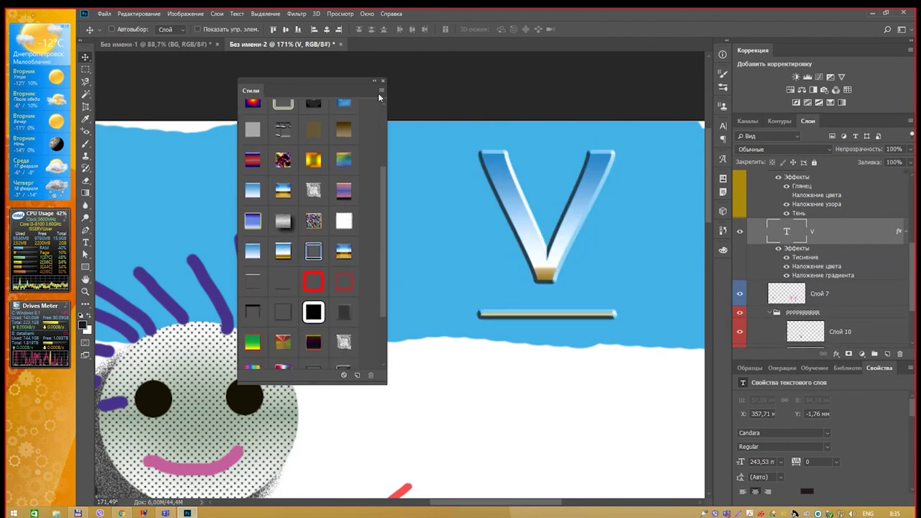
Append 'Эффекты для текста 2', give the V its gold textured style, and close Styles.
click(381, 90)
click(461, 285)
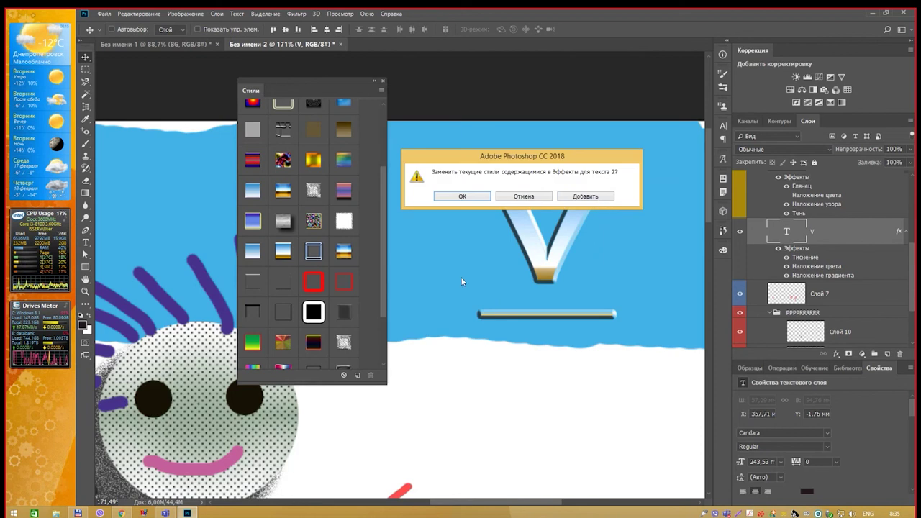
click(597, 197)
scroll(317, 237, down, 2)
scroll(316, 238, down, 3)
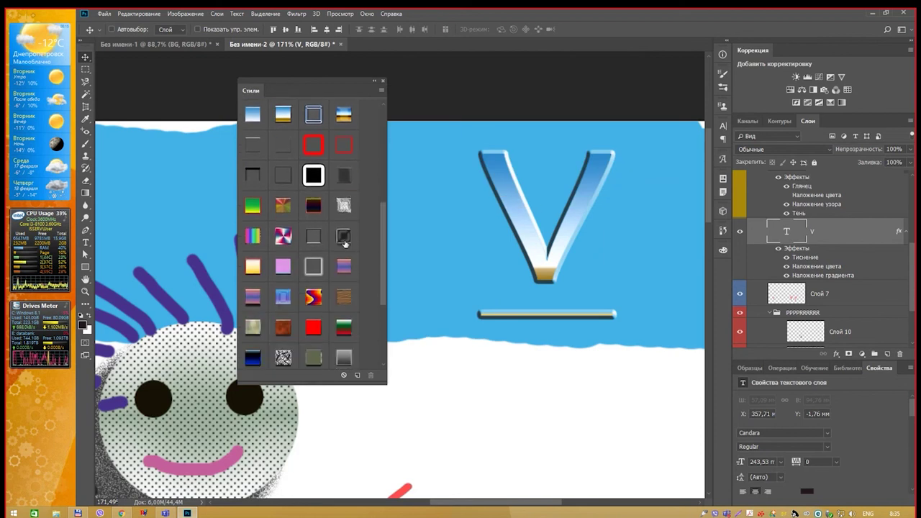
scroll(318, 298, down, 2)
click(283, 296)
click(252, 327)
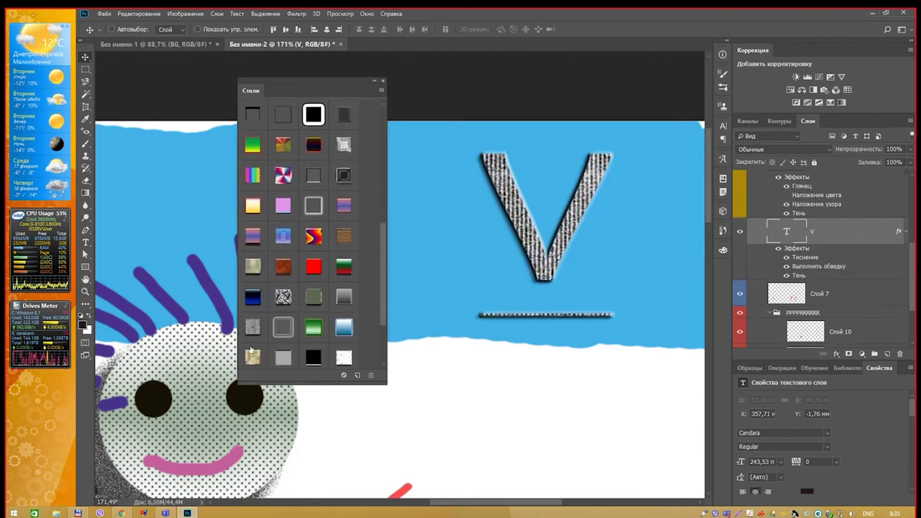
click(253, 356)
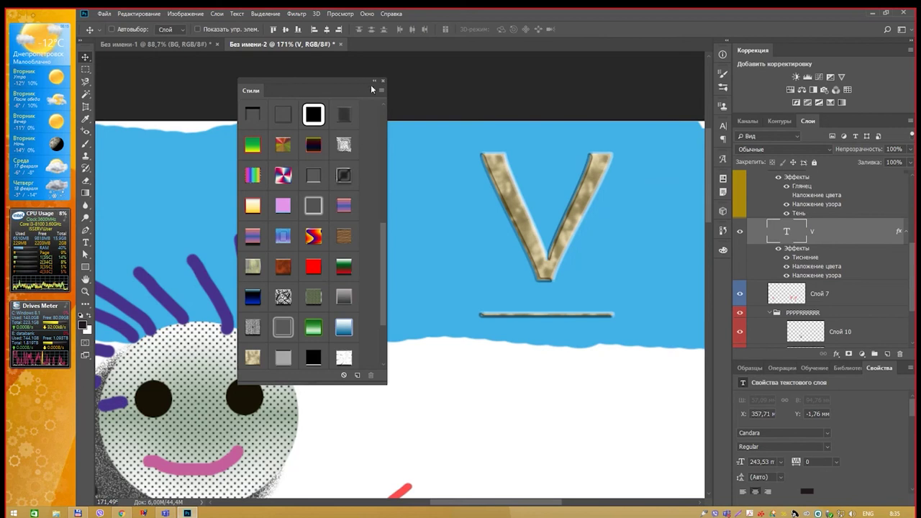
click(382, 80)
scroll(536, 199, down, 3)
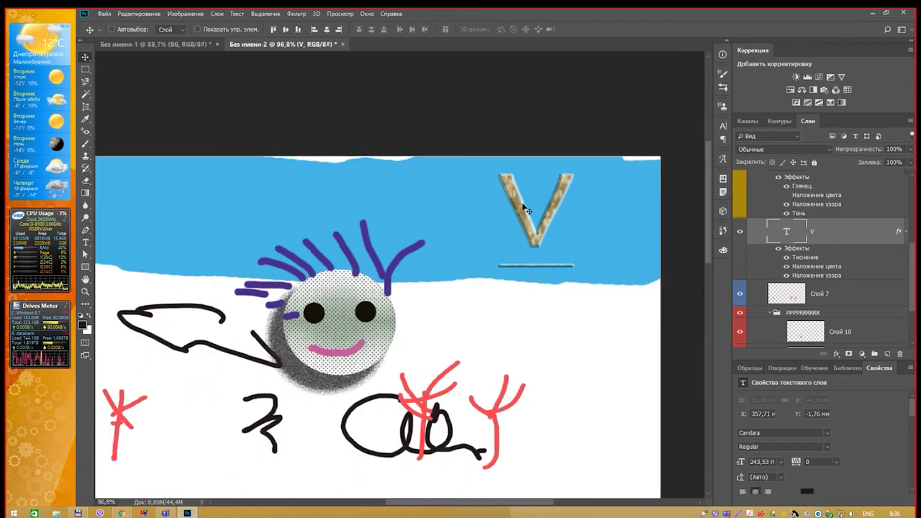
scroll(468, 266, down, 2)
In Chrome, search Google Images for 'пляж'.
click(121, 513)
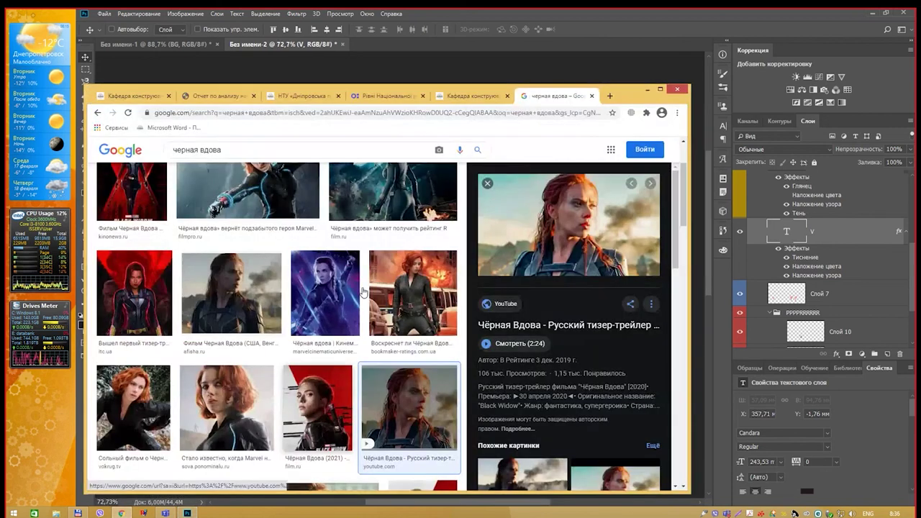
drag(265, 146, 171, 150)
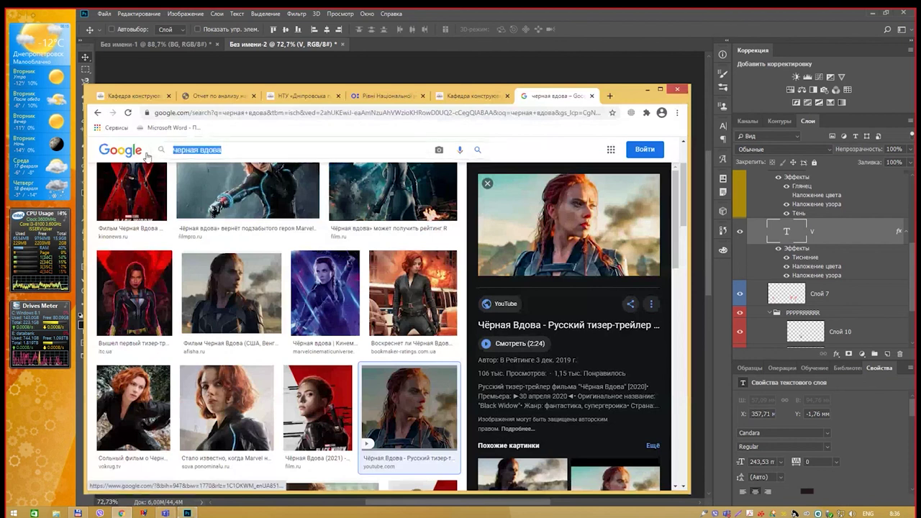
text(пляж)
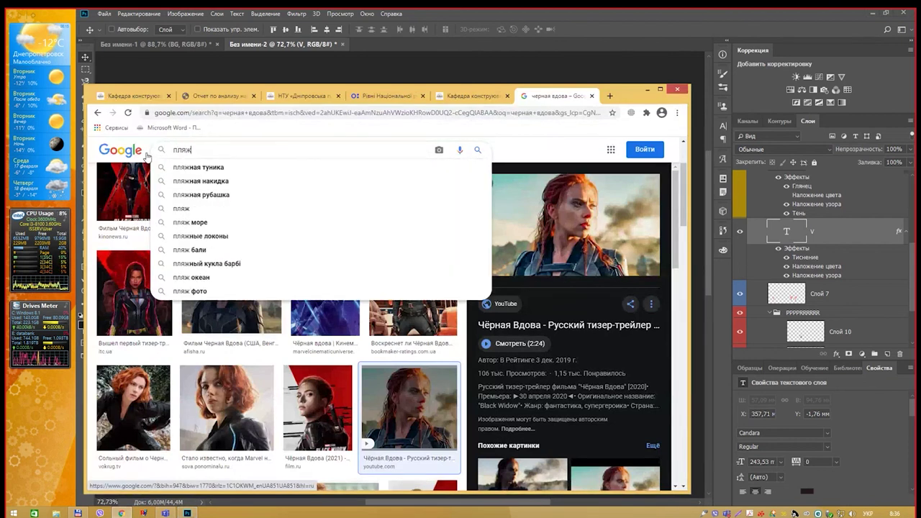
key(Return)
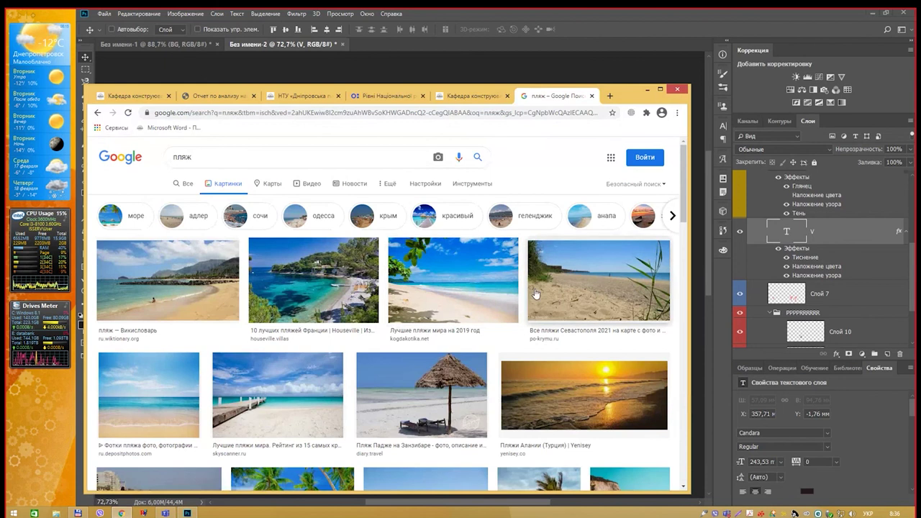
Copy the wooden-pier beach photo and minimize Chrome to return to Photoshop.
click(298, 426)
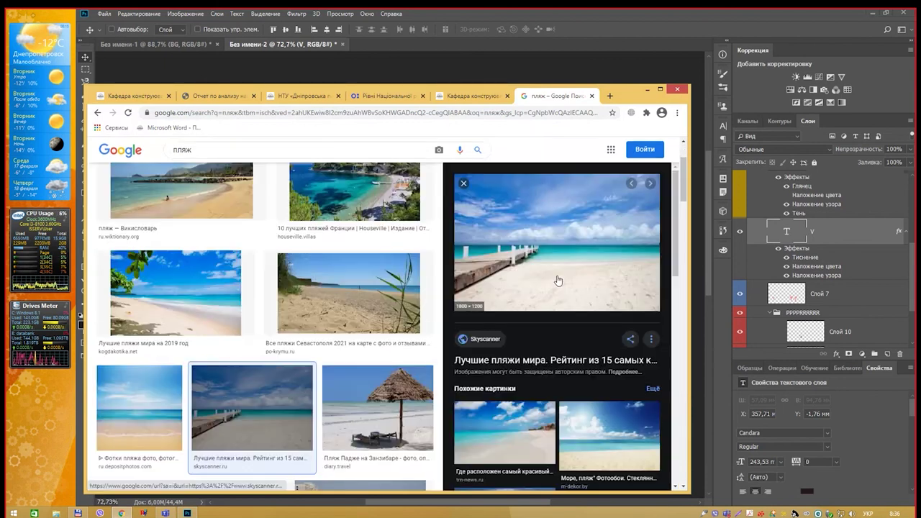
right_click(568, 248)
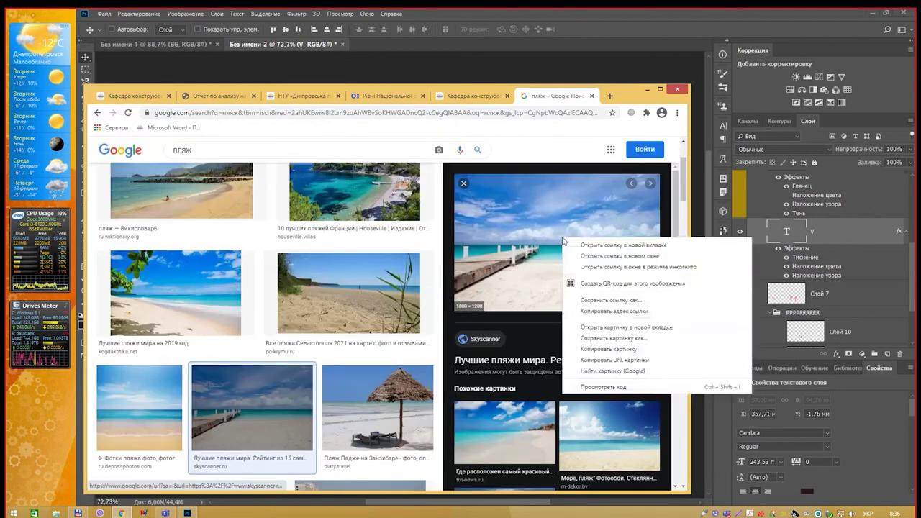
click(619, 338)
click(642, 89)
Paste the copied beach photo as a new layer above the topmost layer.
scroll(504, 243, up, 2)
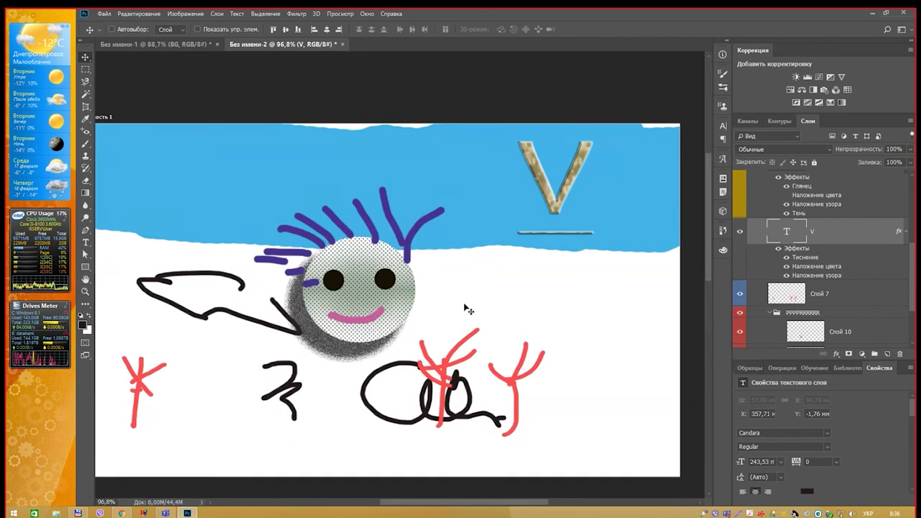
scroll(784, 274, up, 8)
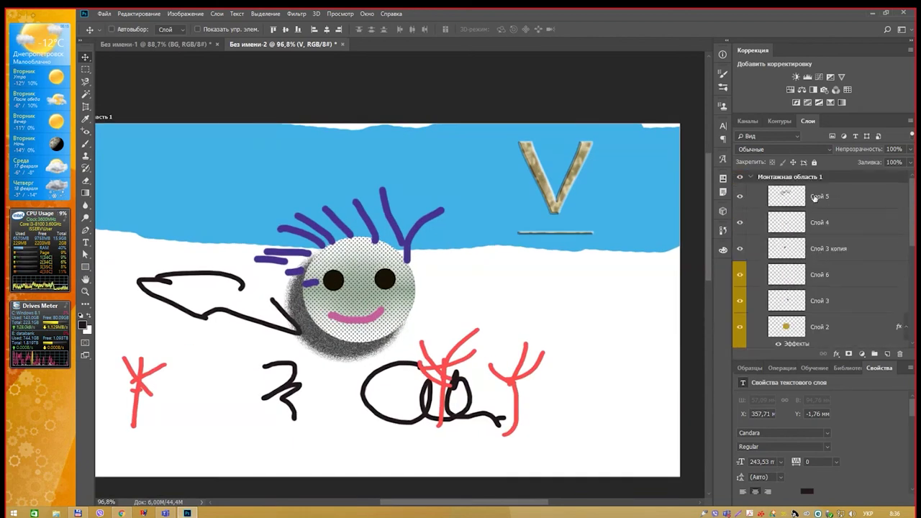
click(781, 202)
key(ctrl+v)
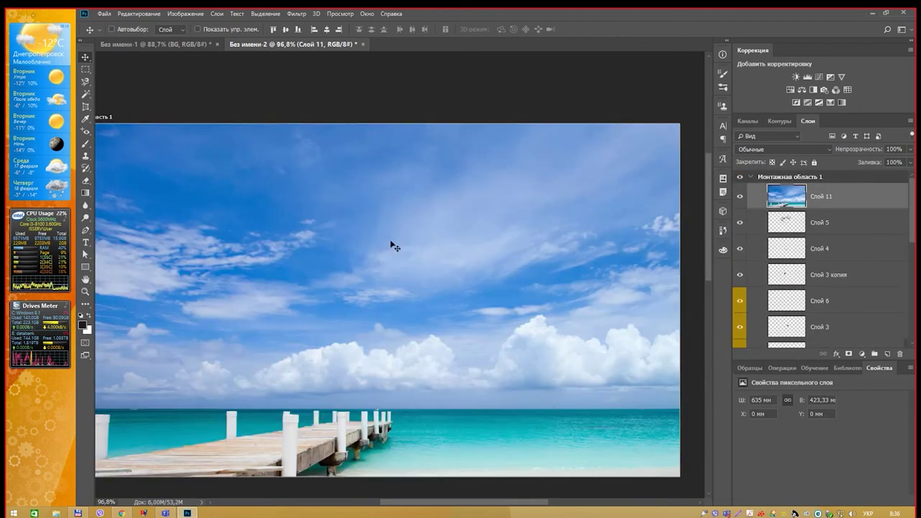
scroll(394, 245, down, 2)
Scale the beach photo to about 77% and position it to fit the artboard.
key(ctrl+t)
scroll(472, 253, down, 3)
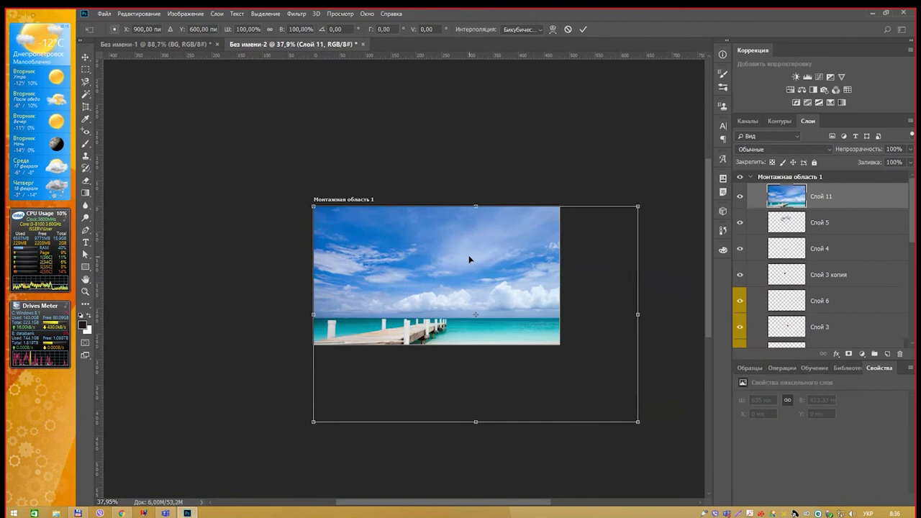
drag(636, 419, 570, 355)
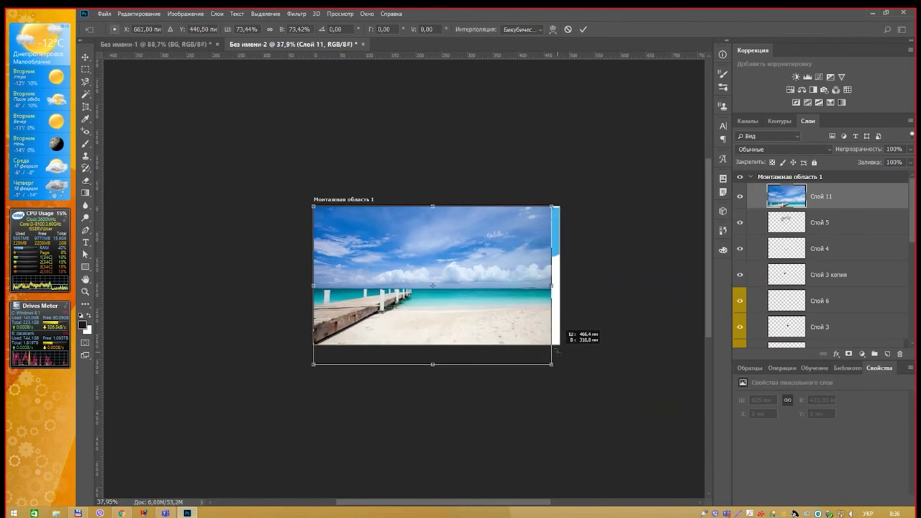
drag(528, 284, 522, 265)
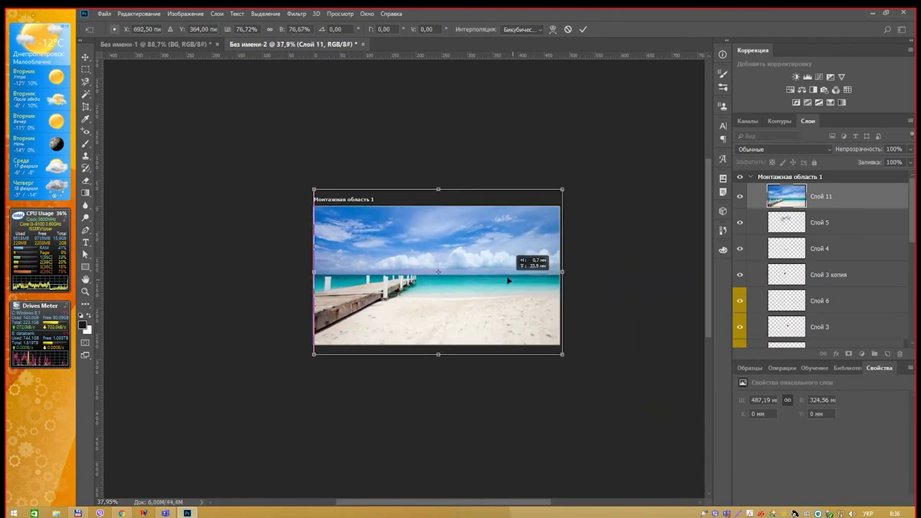
key(Return)
Add a new empty layer above the beach photo.
scroll(507, 285, up, 3)
scroll(503, 286, up, 2)
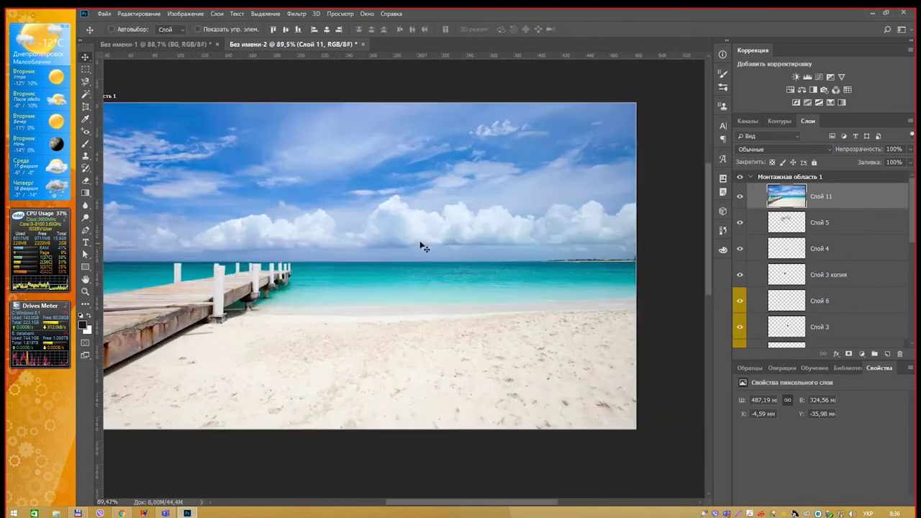
mouse_move(422, 247)
mouse_down()
mouse_move(442, 226)
mouse_move(462, 222)
mouse_up()
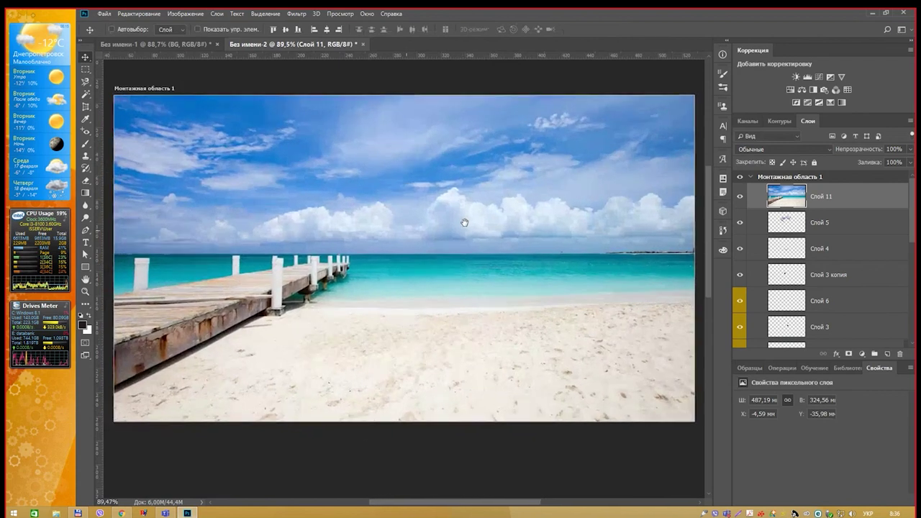
click(890, 356)
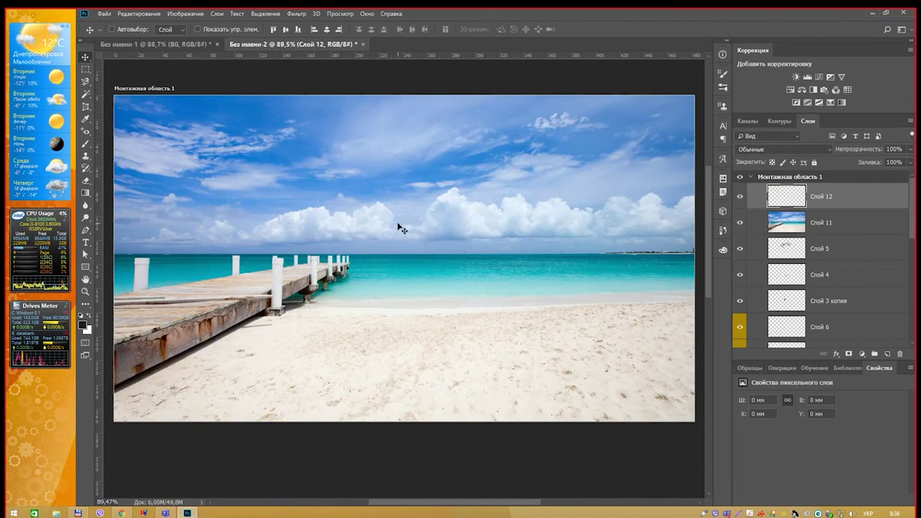
Switch to the Brush, undo a test stroke, and enlarge the brush size.
scroll(401, 229, up, 2)
key(b)
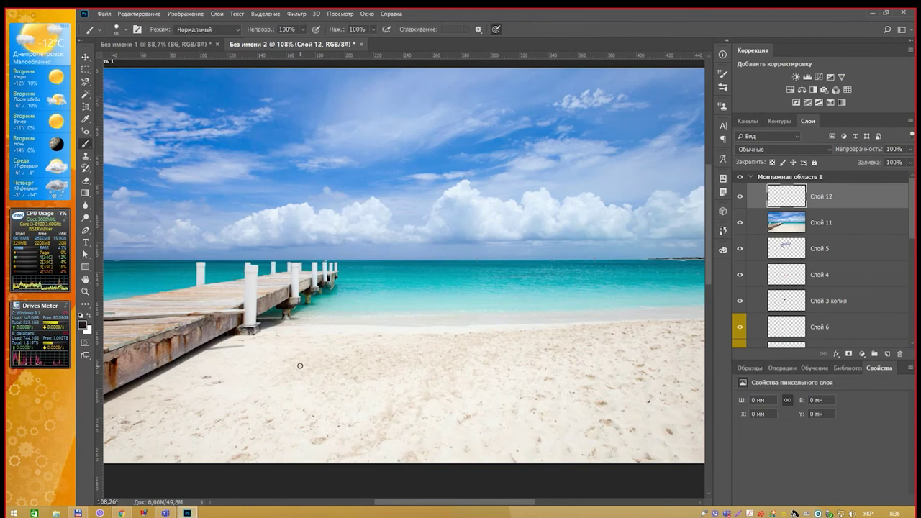
drag(276, 345, 224, 405)
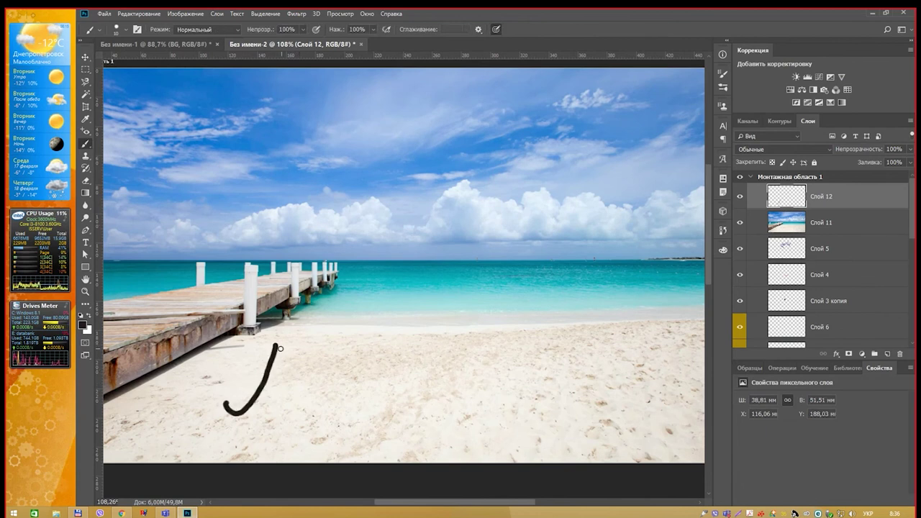
key(ctrl+z)
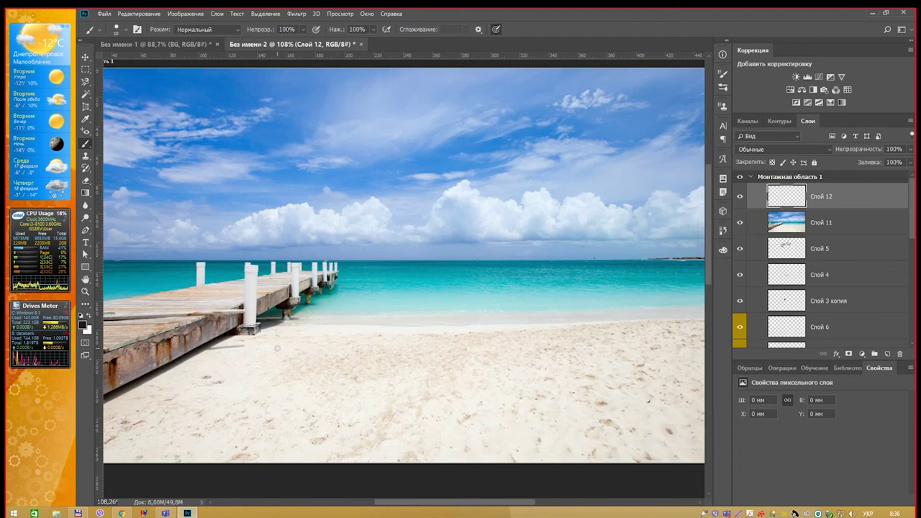
key(bracketright)
key(bracketright)
key(bracketright)
Paint the name letter by letter in thick black strokes across the sand.
drag(210, 401, 342, 398)
mouse_move(393, 363)
mouse_down()
mouse_move(383, 368)
mouse_move(392, 367)
mouse_move(412, 407)
mouse_up()
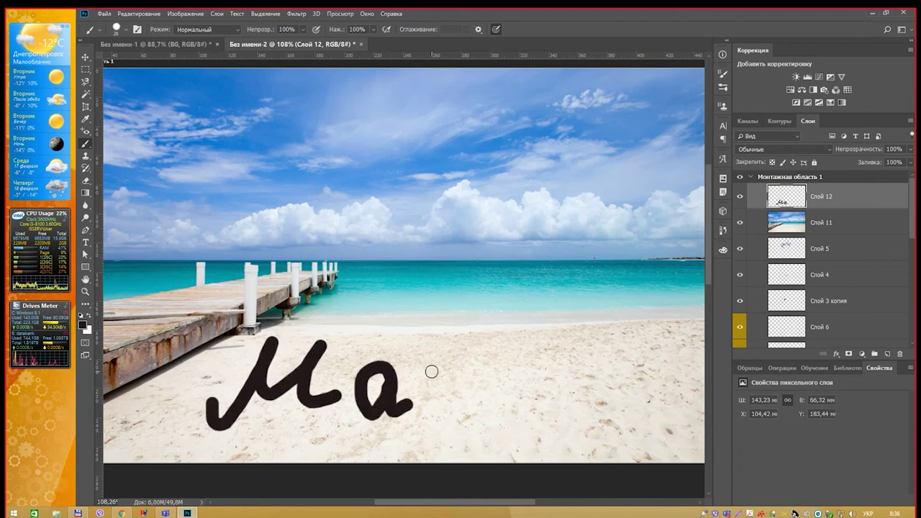
mouse_move(432, 372)
mouse_down()
mouse_move(500, 372)
mouse_move(523, 388)
mouse_up()
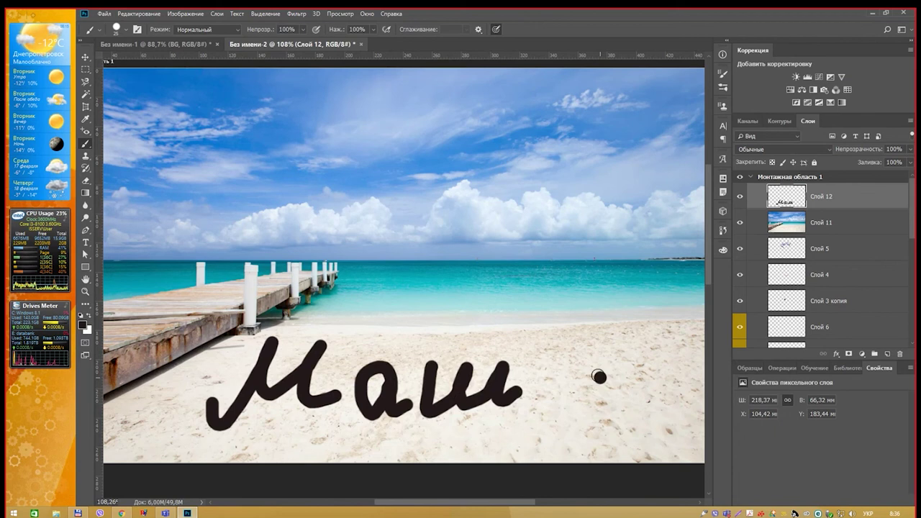
mouse_move(598, 376)
mouse_down()
mouse_move(618, 399)
mouse_move(627, 388)
mouse_up()
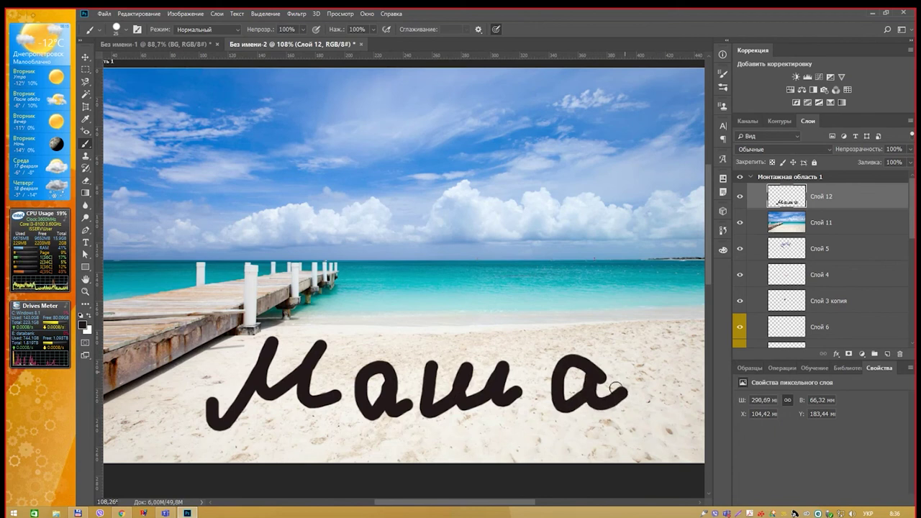
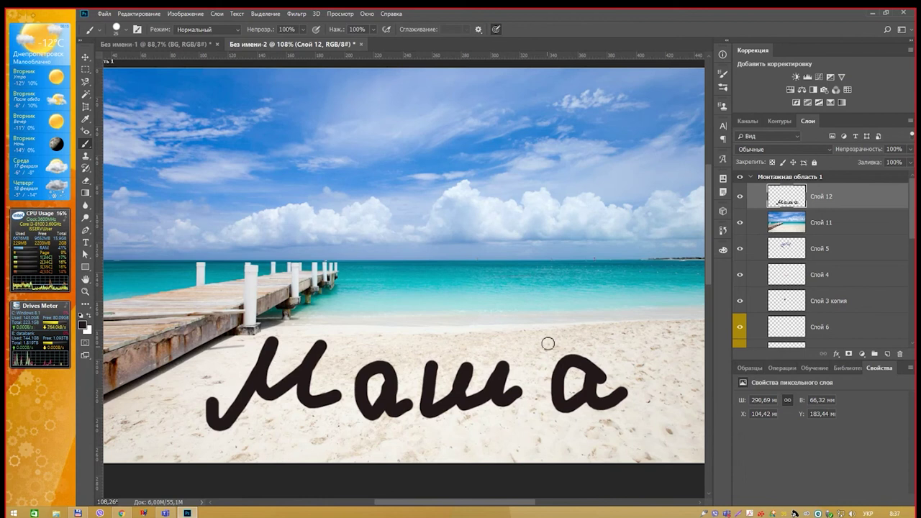
Give Слой 12's Маша lettering a Тиснение (Bevel & Emboss) with size 5, then inspect it.
double_click(859, 195)
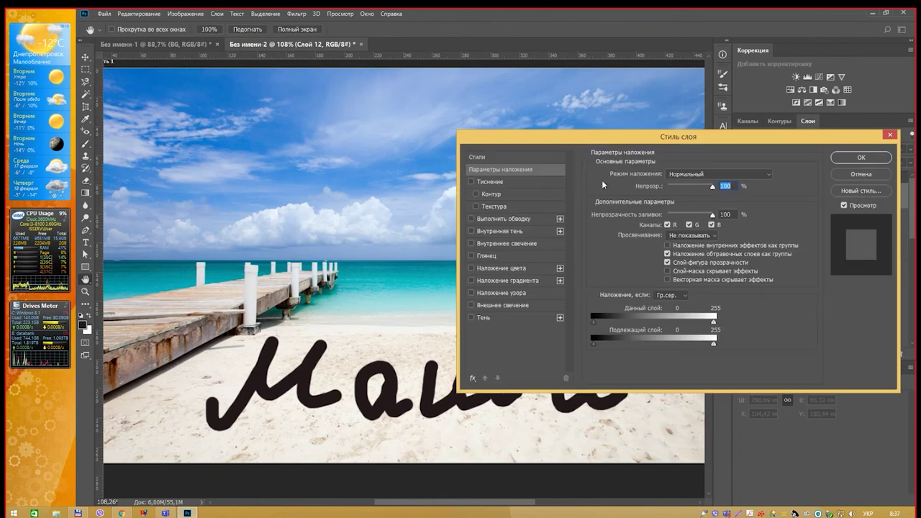
click(471, 181)
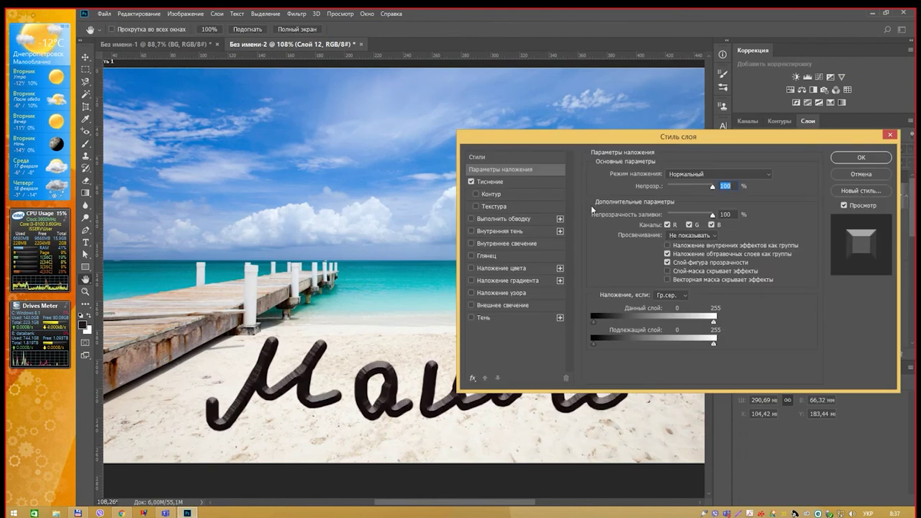
click(504, 181)
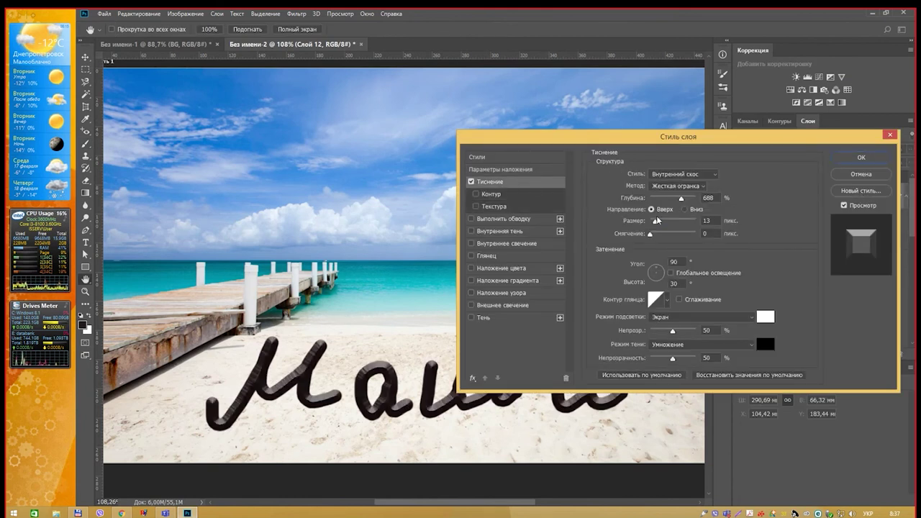
drag(656, 220, 652, 220)
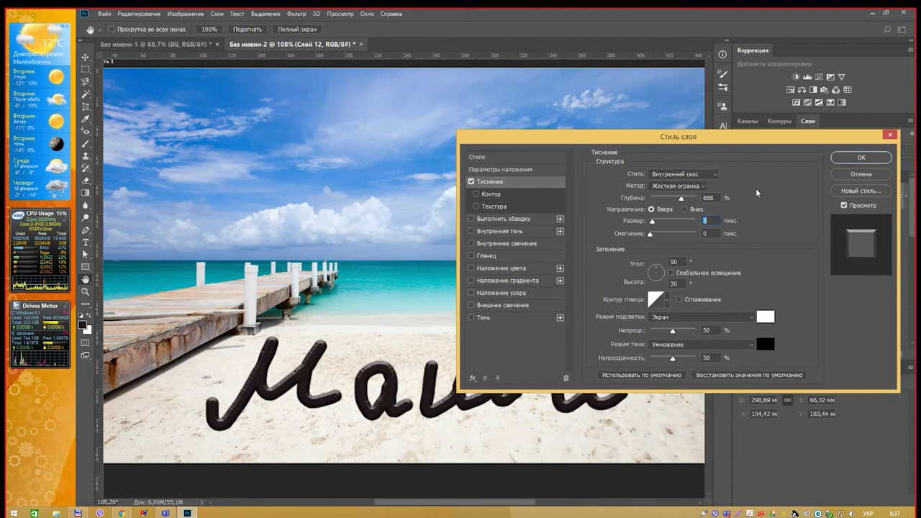
click(861, 157)
key(b)
scroll(485, 367, up, 2)
scroll(485, 366, up, 2)
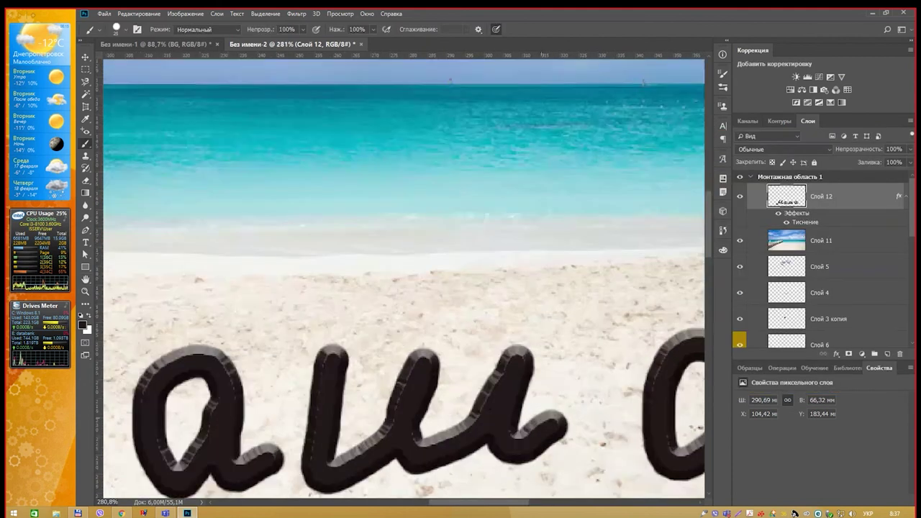
scroll(518, 310, down, 2)
scroll(514, 305, down, 1)
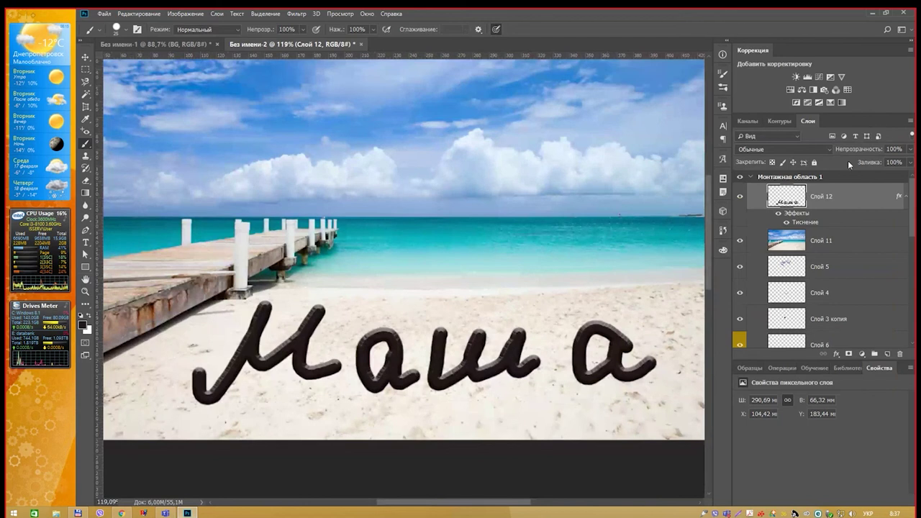
Keep Слой 12's opacity at 100% and lower its Заливка (Fill) to 0%.
click(911, 150)
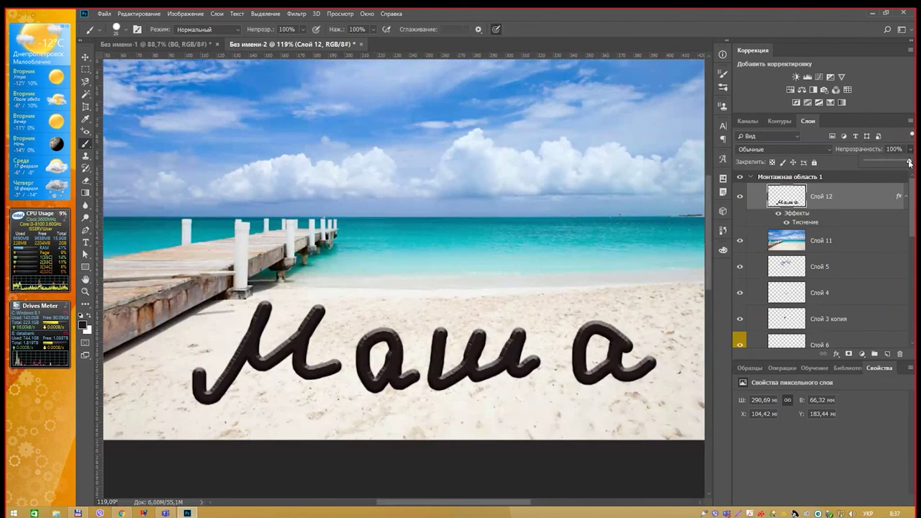
drag(904, 164, 856, 164)
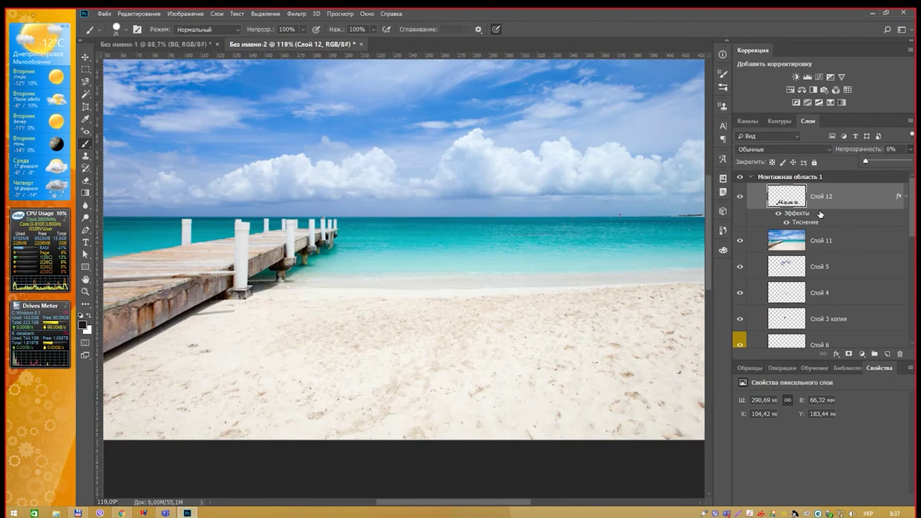
drag(866, 161, 911, 160)
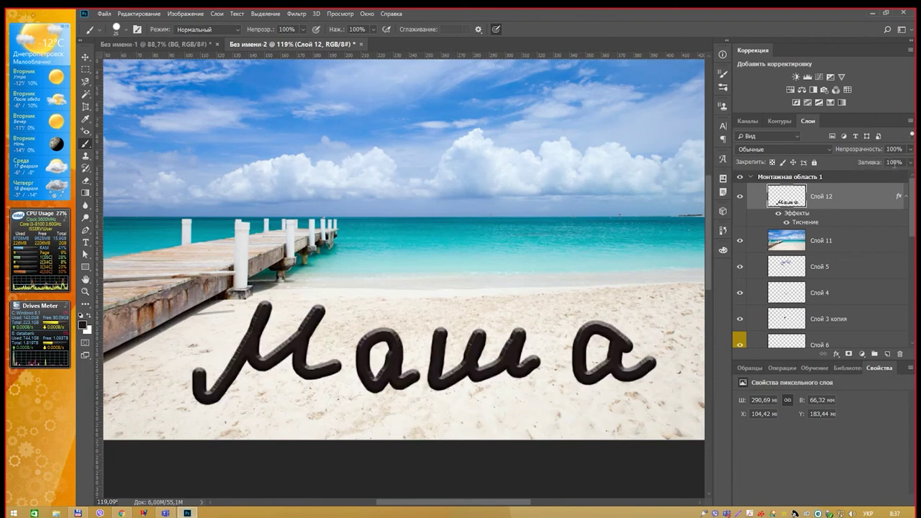
click(893, 161)
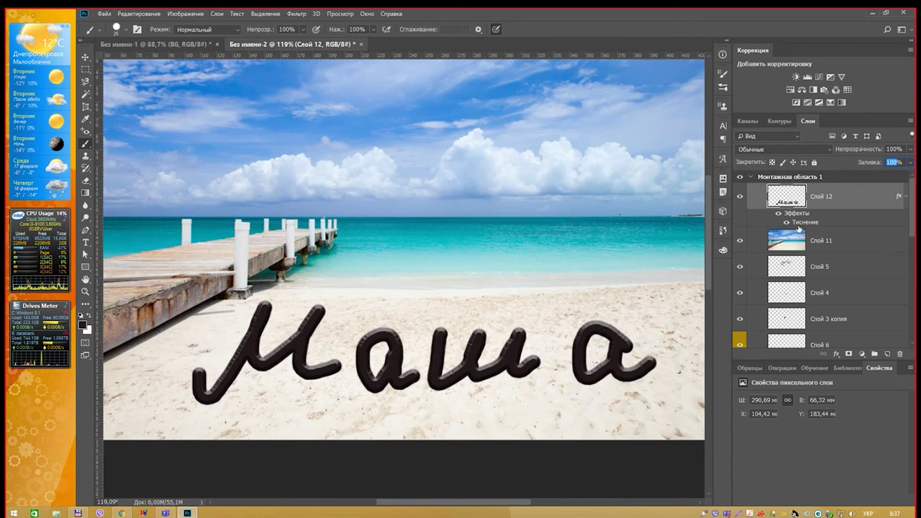
click(910, 164)
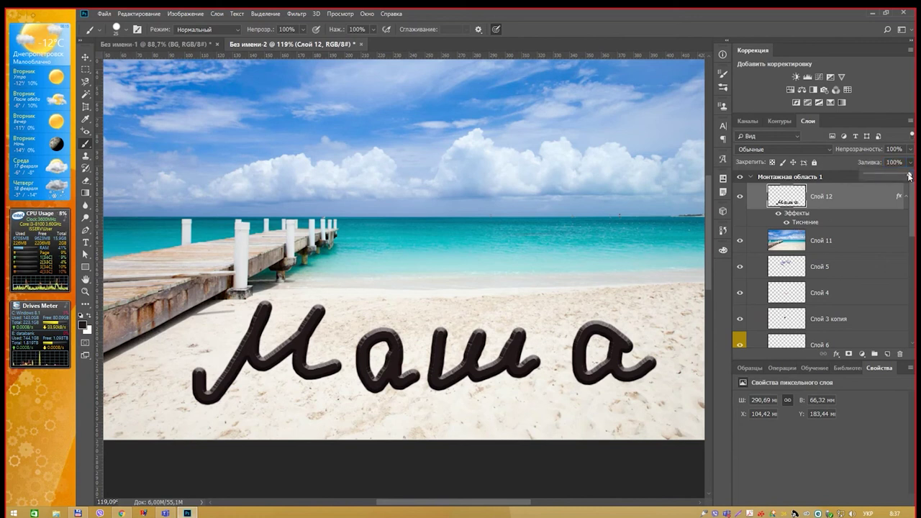
drag(909, 175, 865, 177)
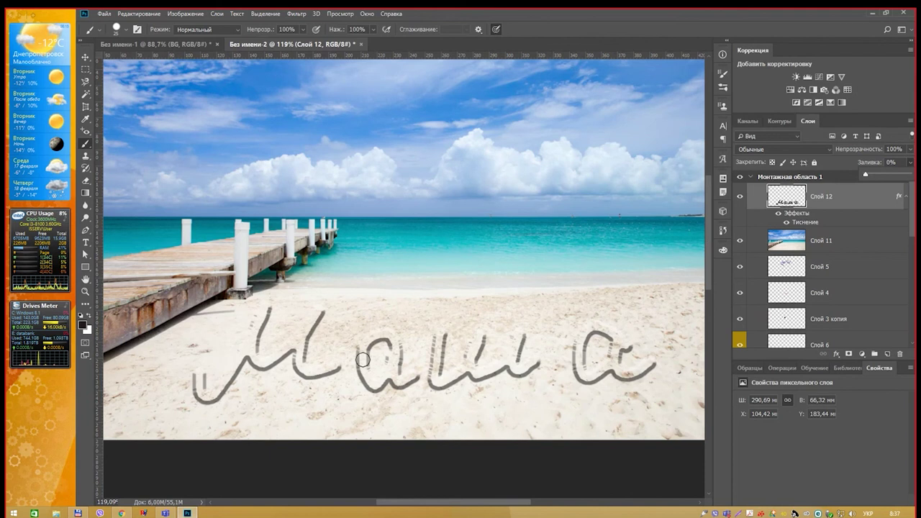
scroll(354, 382, up, 2)
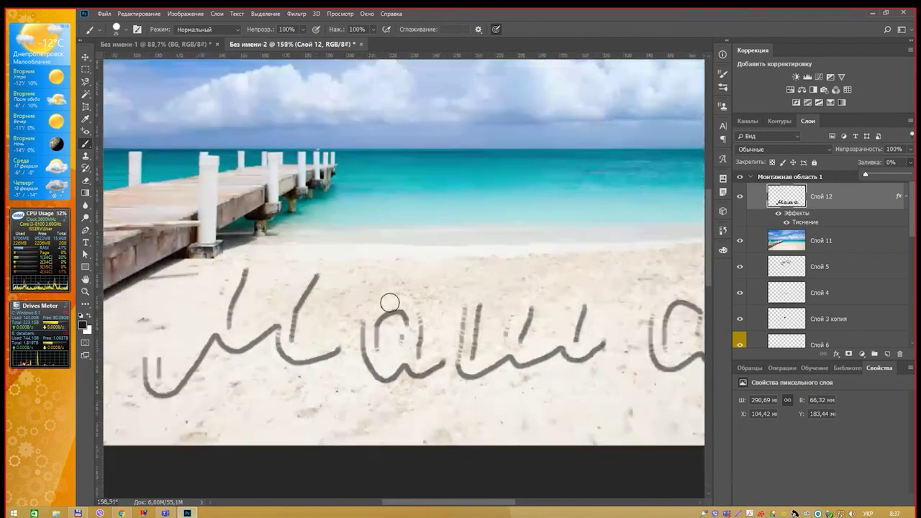
Set the bevel size to 3 and softening to 2, then brush 'Мир' in the sky.
double_click(842, 200)
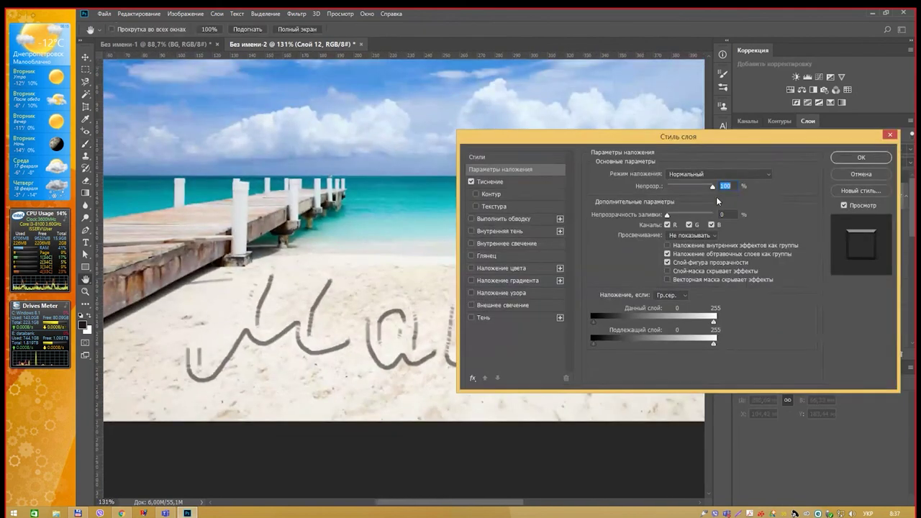
click(539, 182)
drag(658, 225, 655, 238)
click(857, 158)
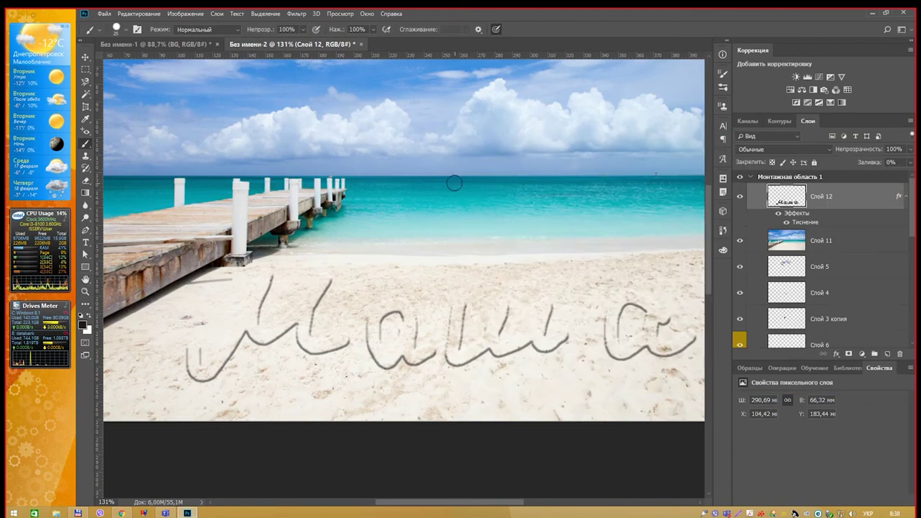
mouse_move(415, 108)
mouse_down()
mouse_move(412, 180)
mouse_move(523, 153)
mouse_move(611, 151)
mouse_move(633, 241)
mouse_move(614, 169)
mouse_move(671, 180)
mouse_move(623, 188)
mouse_up()
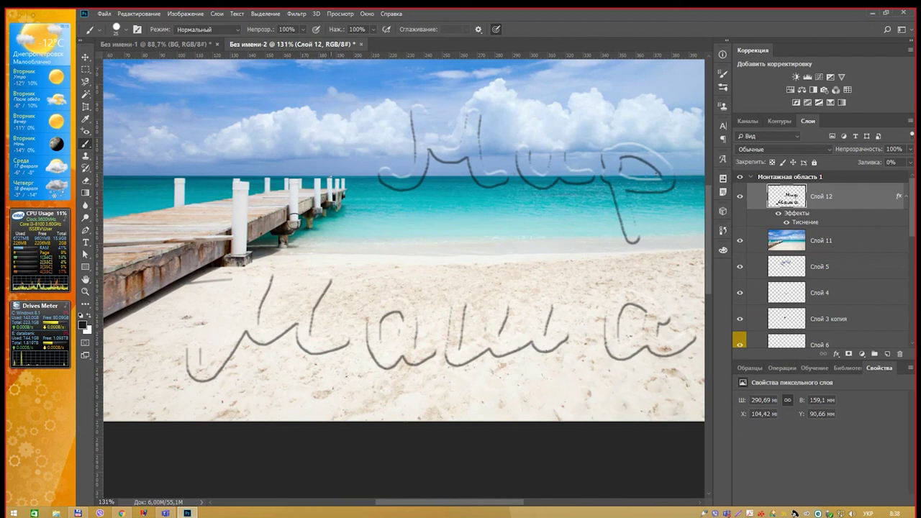
Type the word 'Утро' above the beach with the Horizontal Type tool.
click(86, 243)
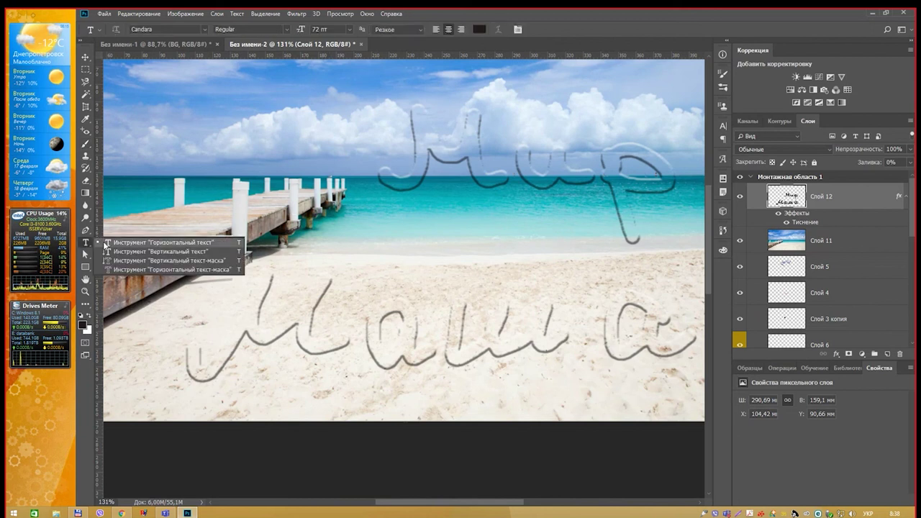
click(106, 243)
click(380, 243)
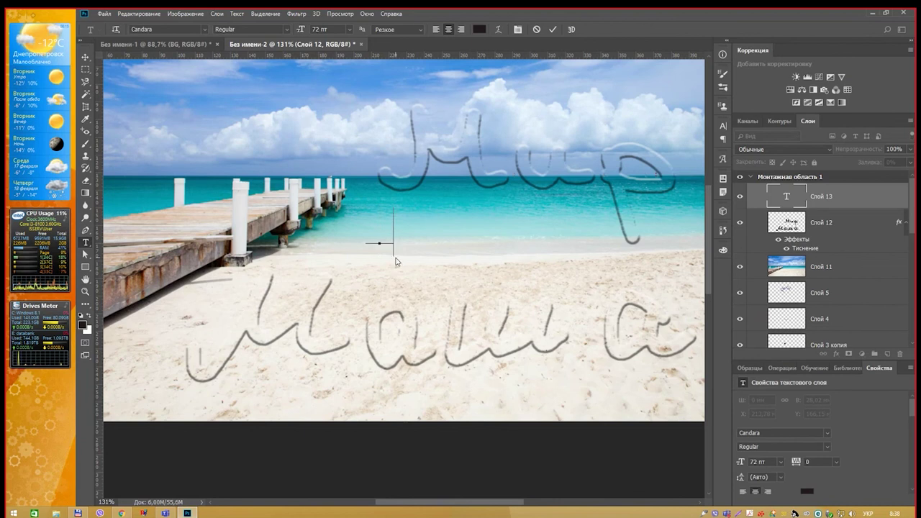
text(Утро)
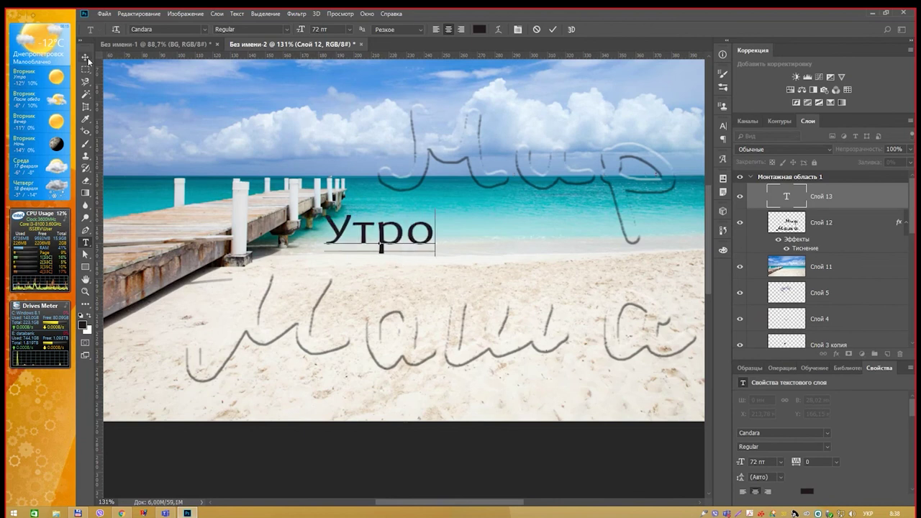
click(85, 57)
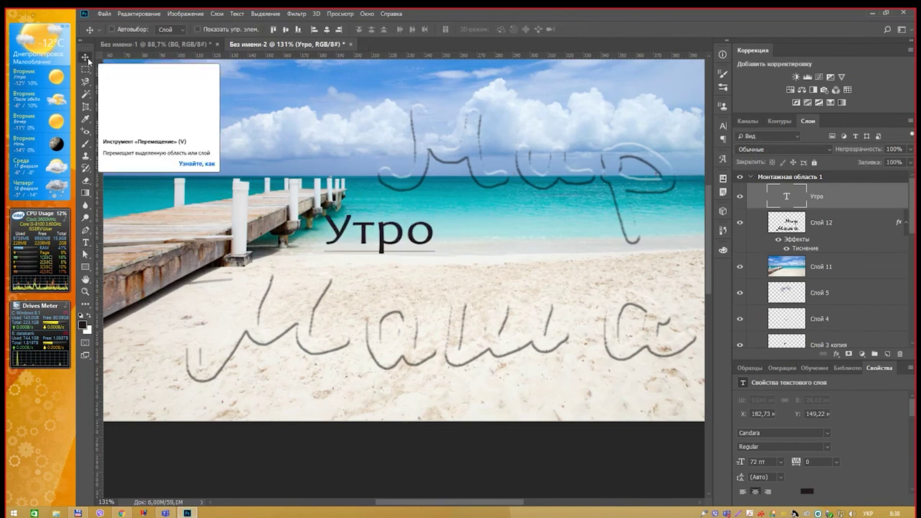
Give Утро a Bevel & Emboss, set its fill to 0%, and move it over the upper-right clouds.
double_click(850, 199)
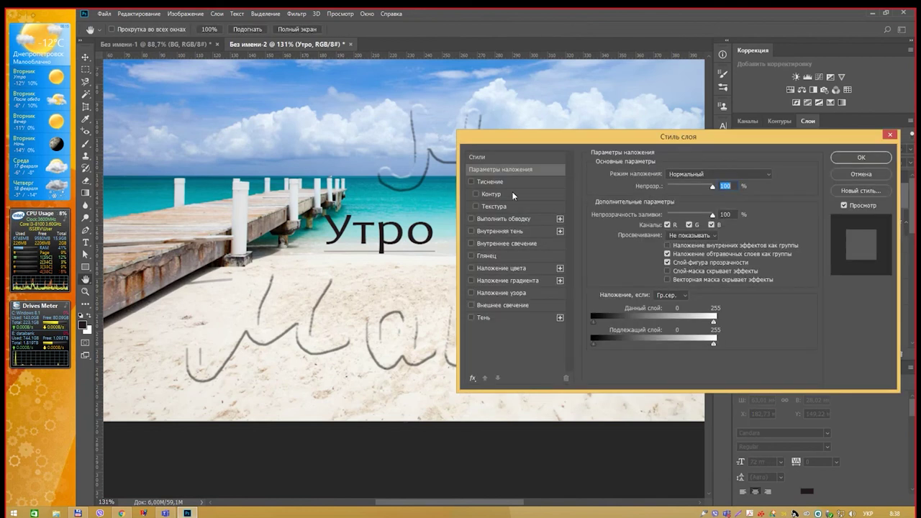
click(475, 182)
click(846, 158)
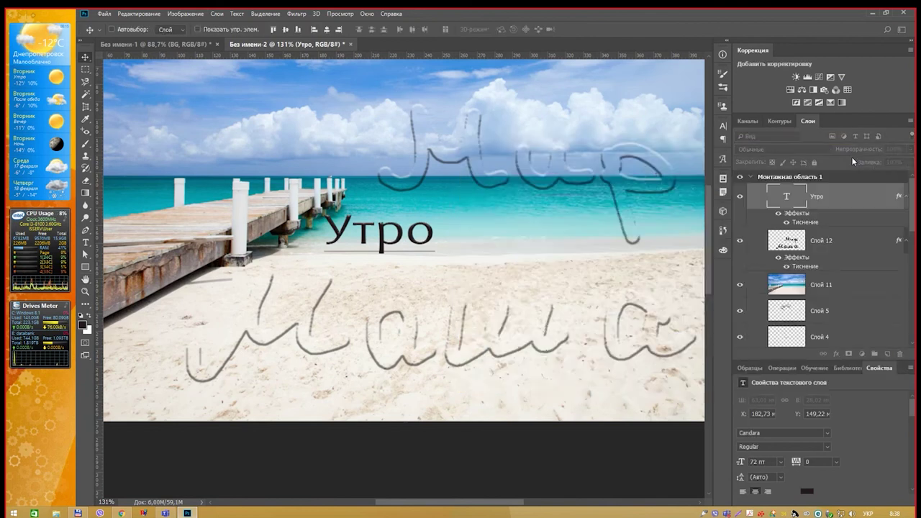
drag(908, 175, 864, 174)
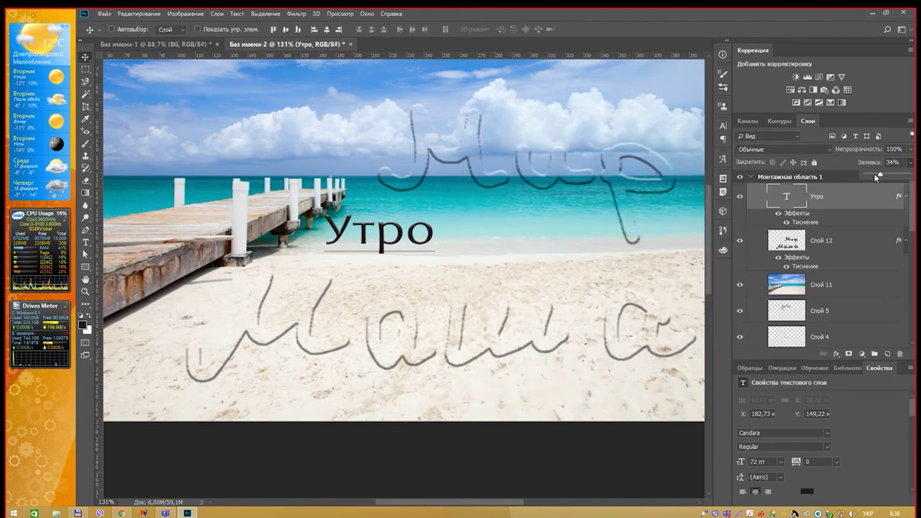
mouse_move(400, 243)
mouse_down()
mouse_move(425, 244)
mouse_move(193, 239)
mouse_up()
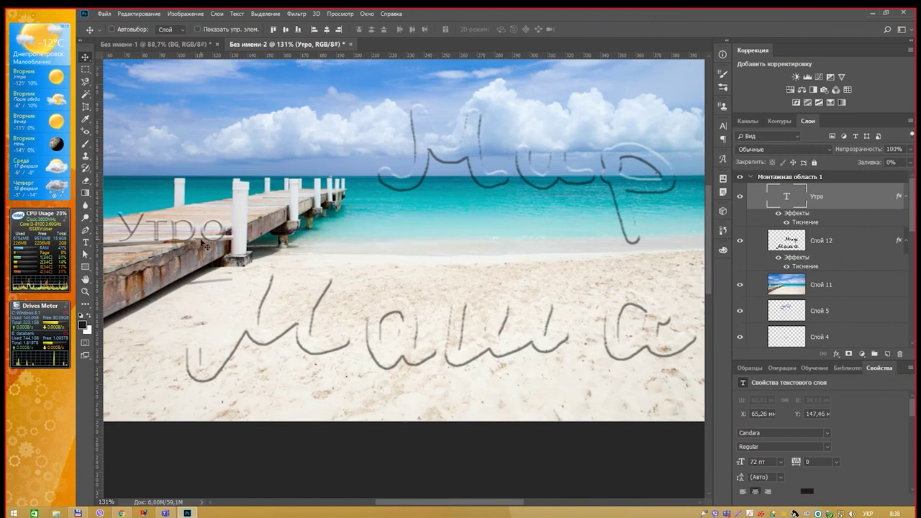
mouse_move(193, 240)
mouse_down()
mouse_move(471, 279)
mouse_move(609, 104)
mouse_up()
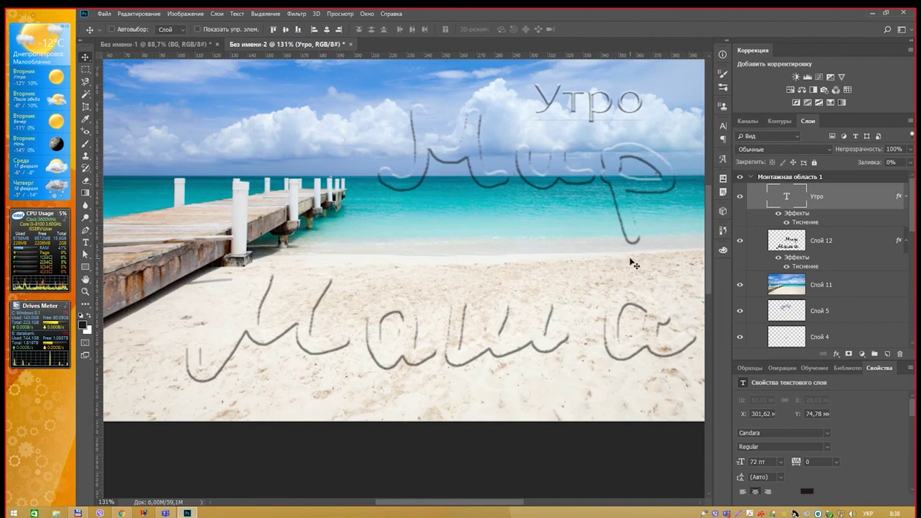
Save Утро's layer style as a new style named 'текст из фона', then close Layer Style.
double_click(857, 200)
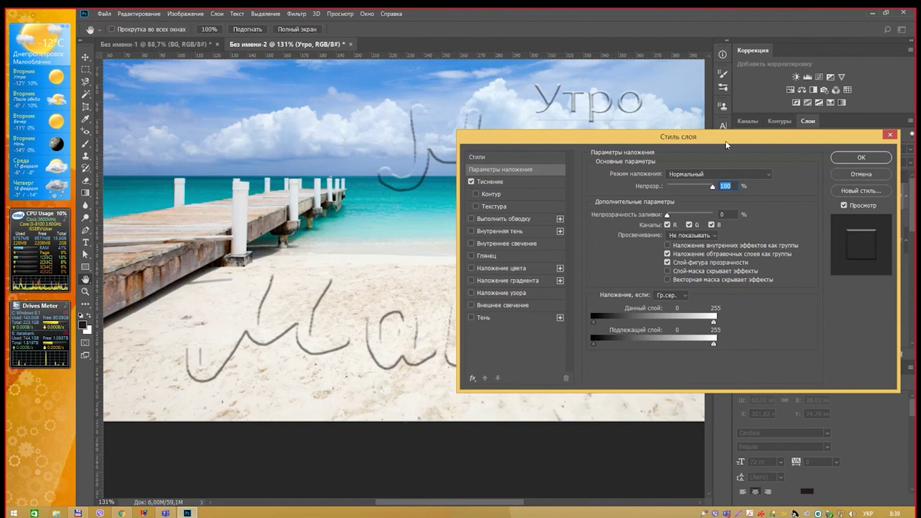
drag(711, 136, 628, 177)
click(765, 231)
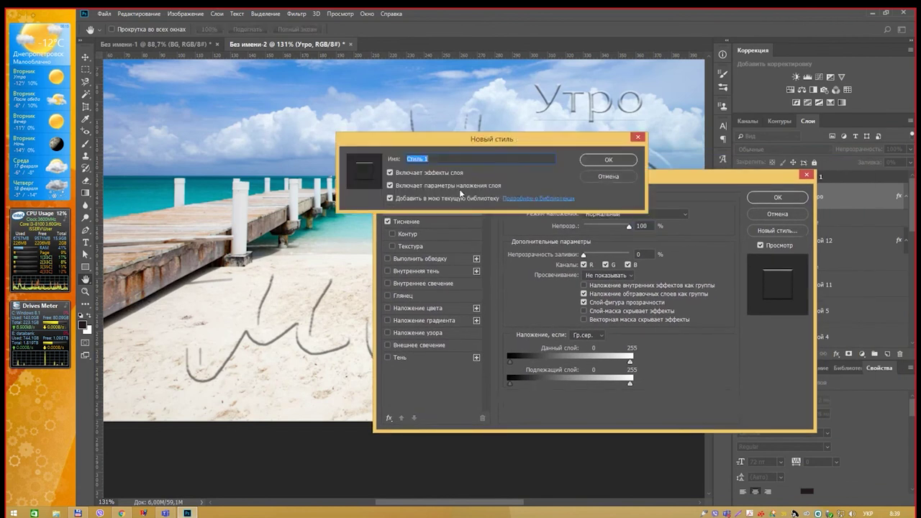
text(те)
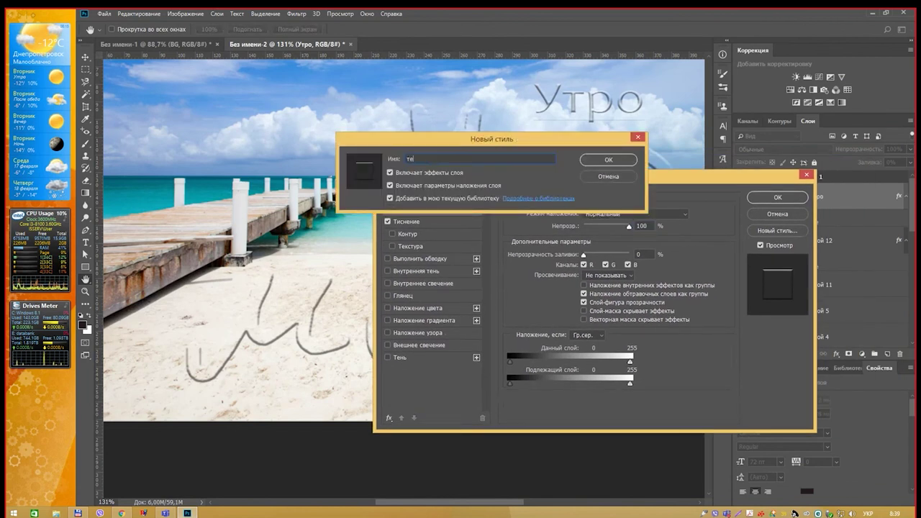
text(кст из)
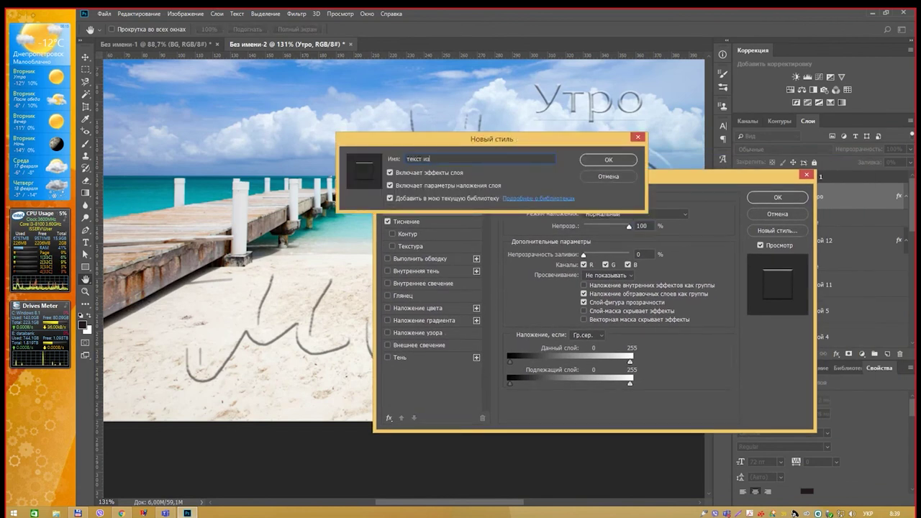
text( фона)
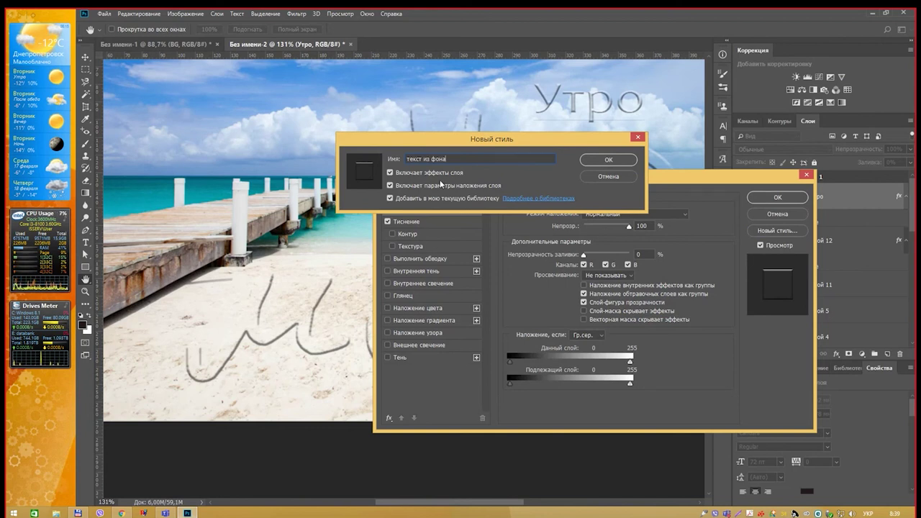
click(601, 161)
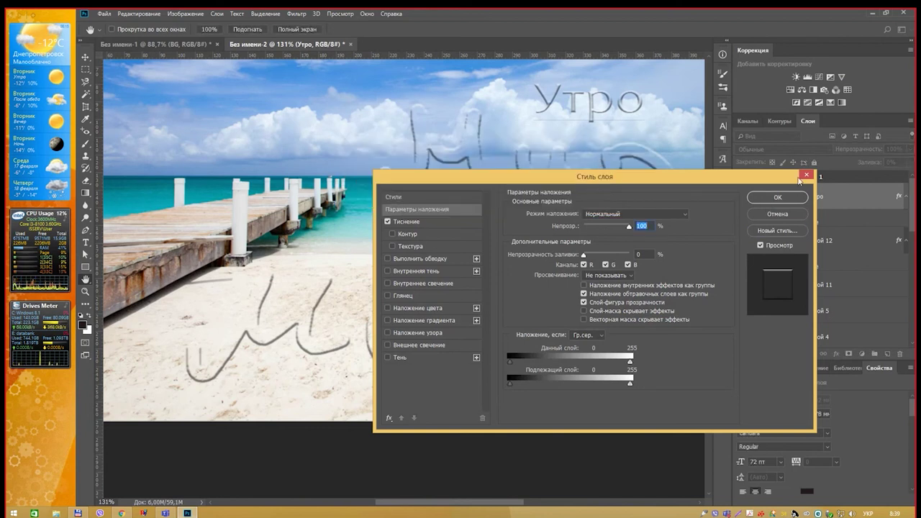
click(804, 177)
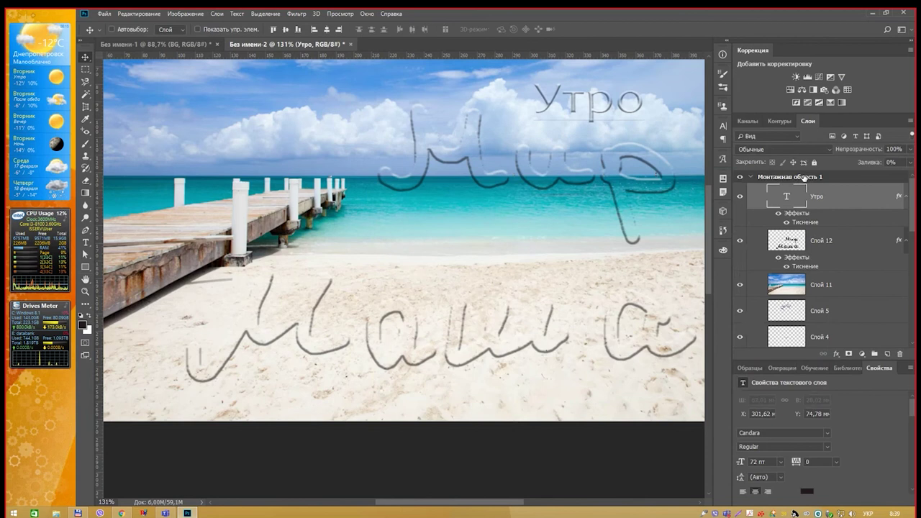
Open the Styles panel from the Window menu.
click(367, 14)
click(414, 298)
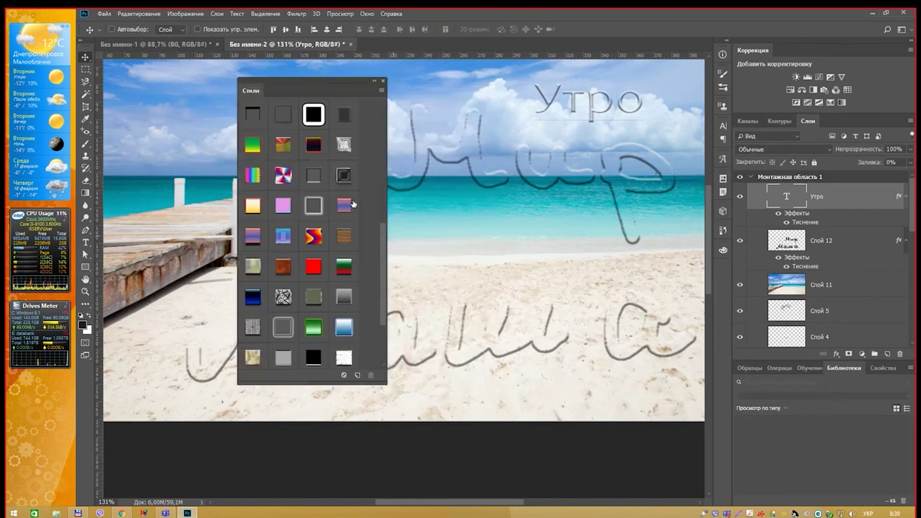
drag(315, 78, 538, 71)
scroll(590, 305, down, 2)
scroll(590, 305, down, 1)
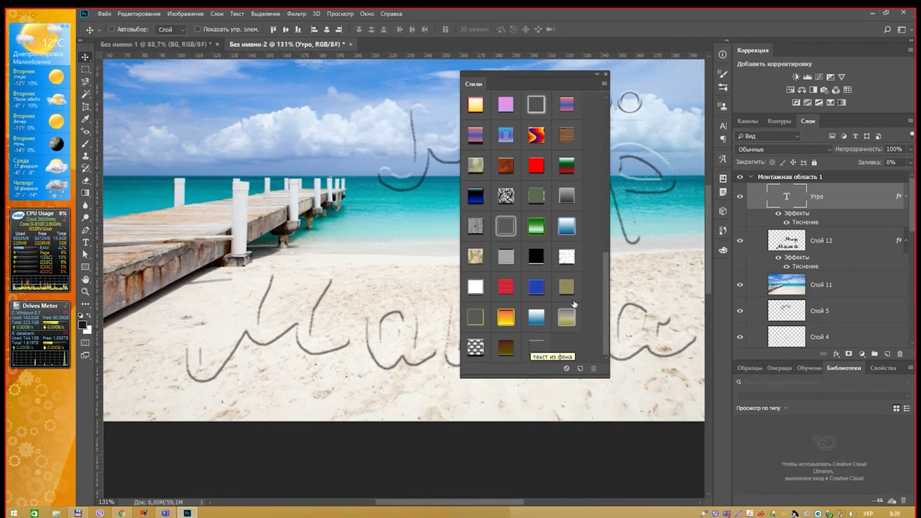
Switch the Styles panel between text-only, small thumbnail and large thumbnail views.
click(603, 83)
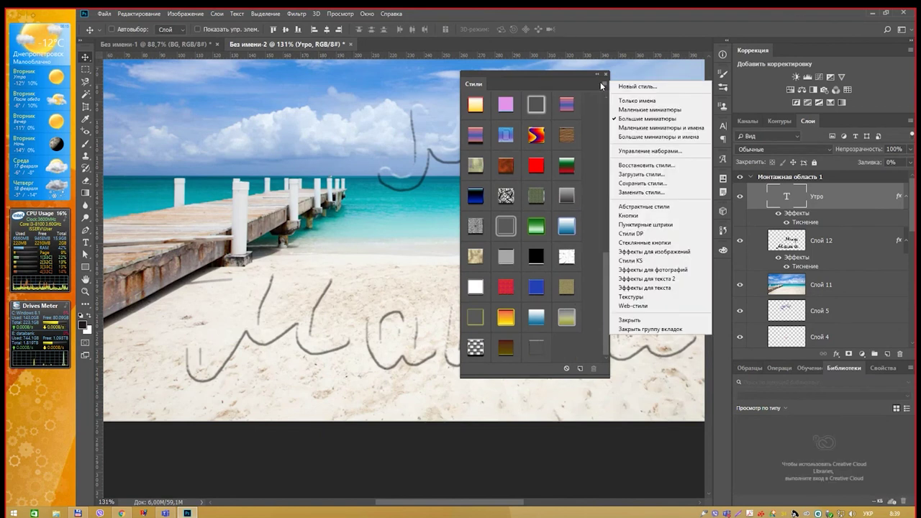
click(637, 101)
scroll(558, 266, down, 3)
scroll(558, 267, down, 3)
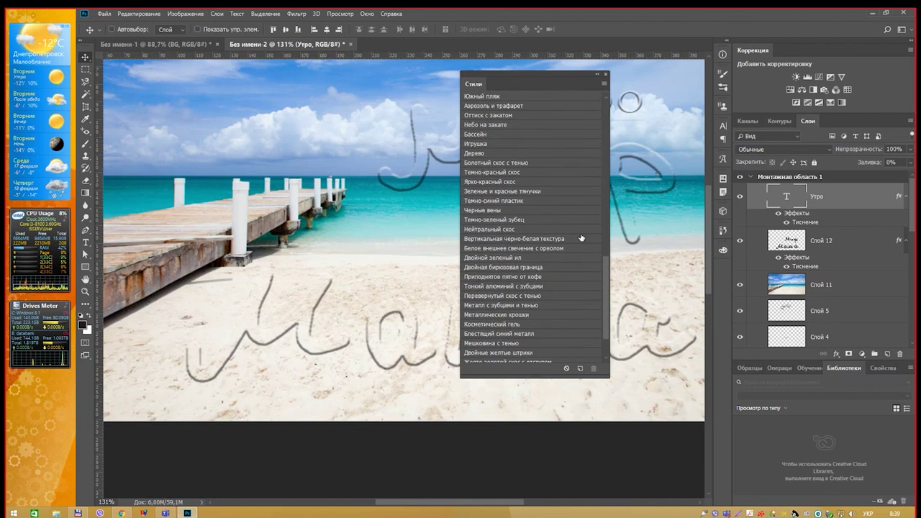
scroll(576, 238, down, 2)
click(604, 84)
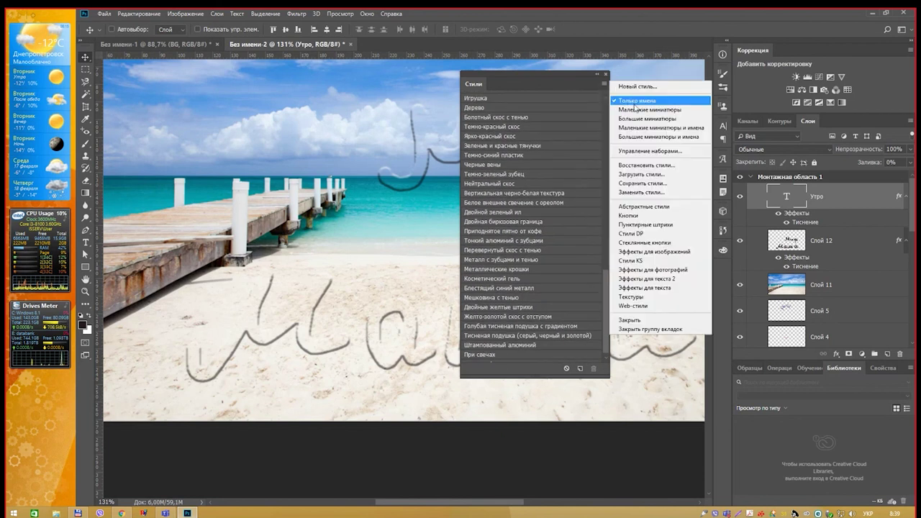
click(637, 110)
click(604, 84)
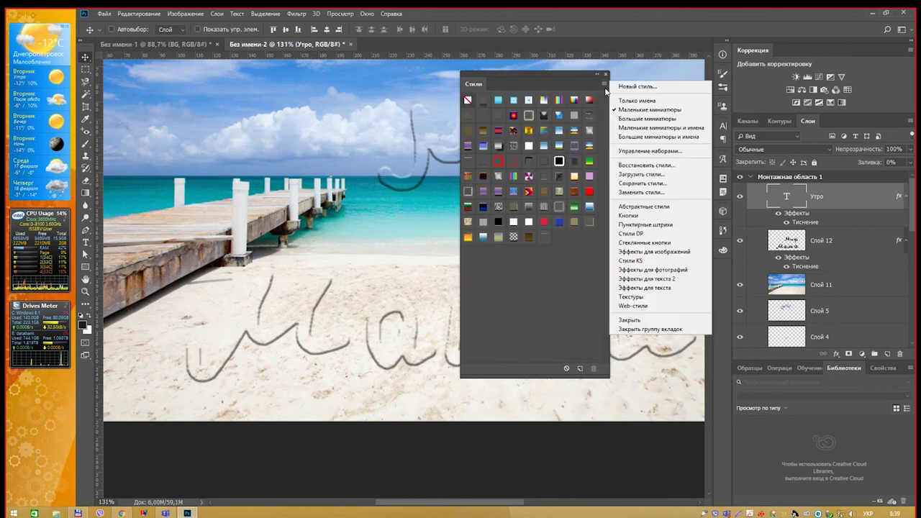
click(639, 119)
Try small list and large list views, scrolling down to the 'текст из фона' style.
click(604, 84)
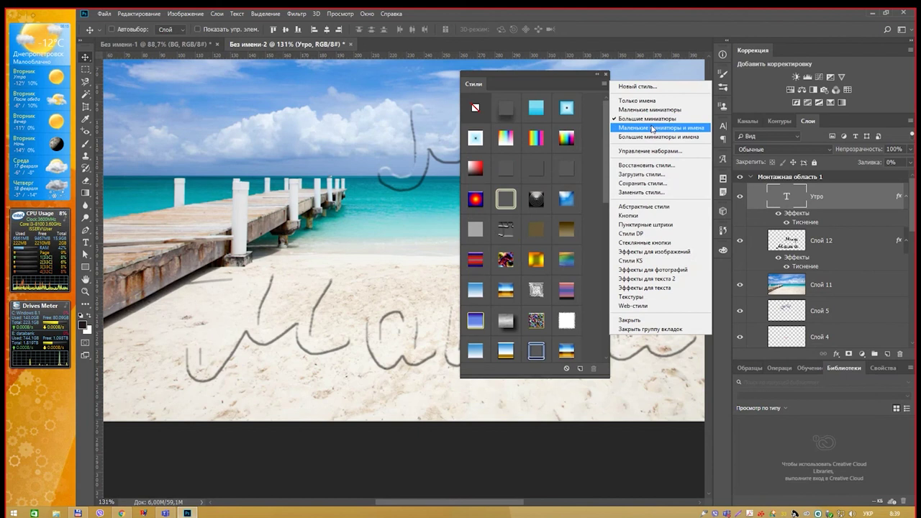
click(654, 127)
scroll(628, 62, down, 3)
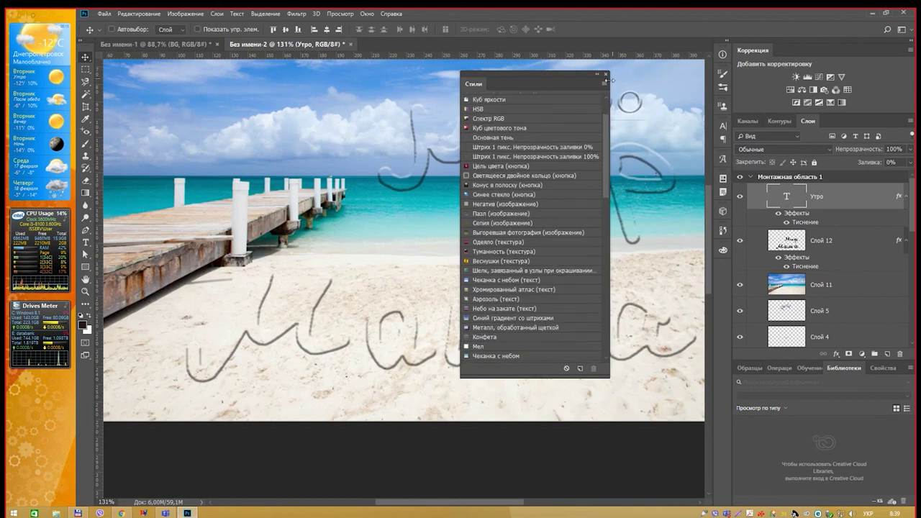
click(604, 85)
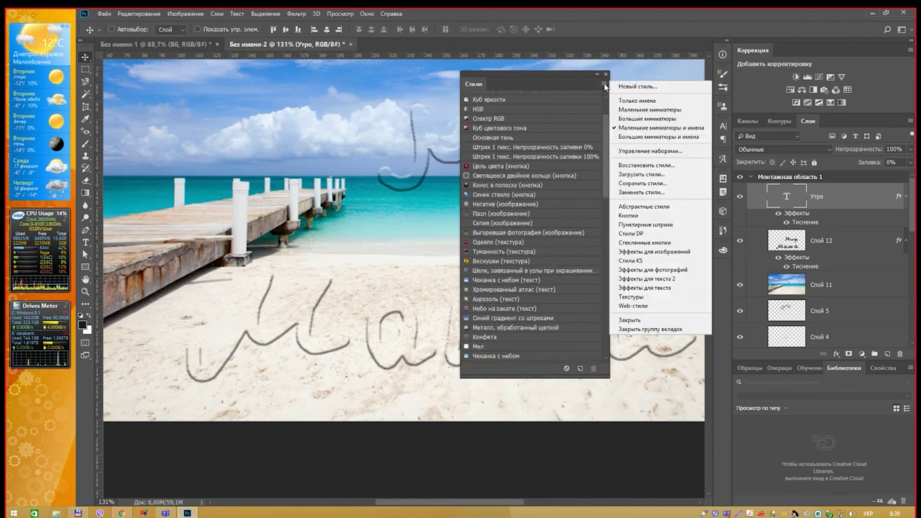
click(648, 136)
scroll(608, 161, down, 3)
scroll(615, 162, down, 1)
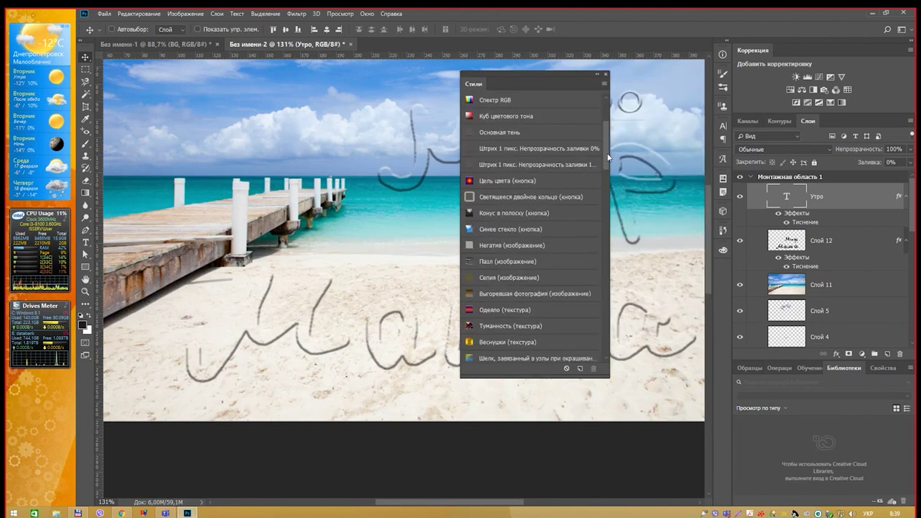
drag(608, 157, 608, 352)
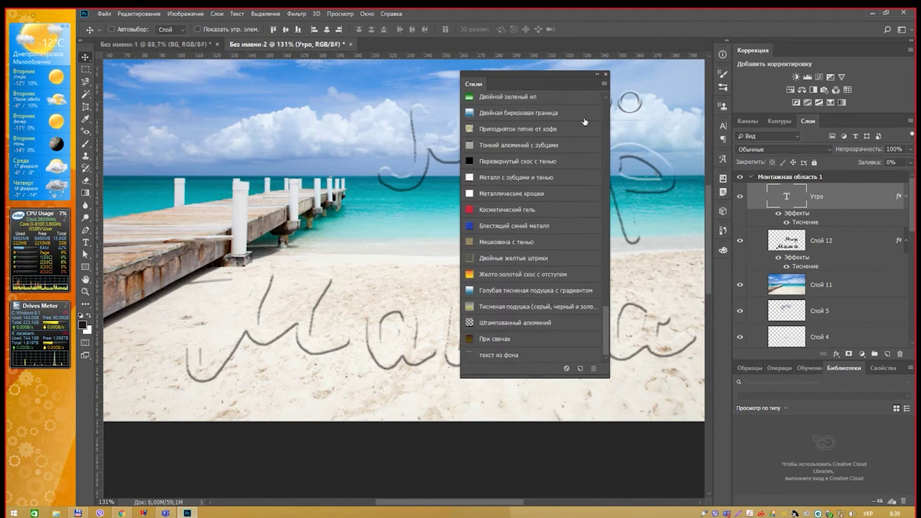
Collapse the Styles panel to an icon, dock it with the other panels, and zoom out.
mouse_move(473, 85)
mouse_down()
mouse_move(530, 214)
mouse_move(477, 158)
mouse_up()
click(603, 151)
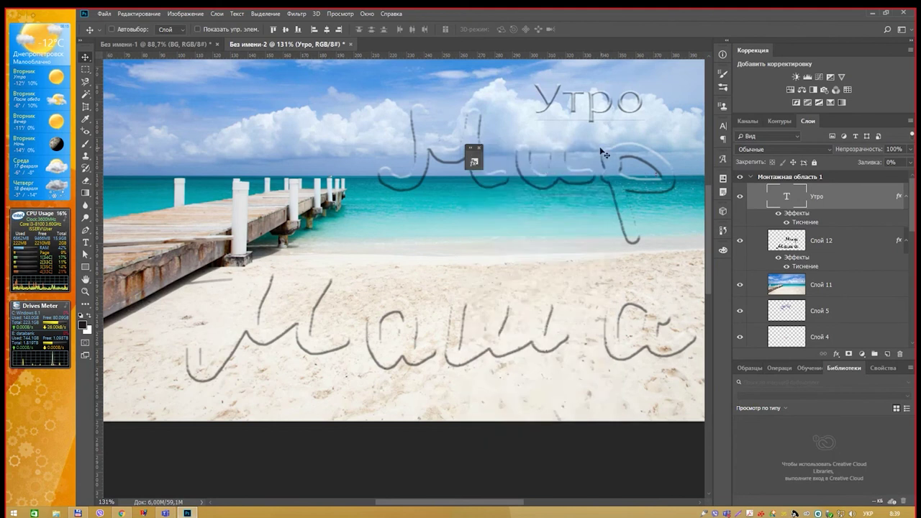
mouse_move(480, 159)
mouse_down()
mouse_move(552, 178)
mouse_move(721, 270)
mouse_up()
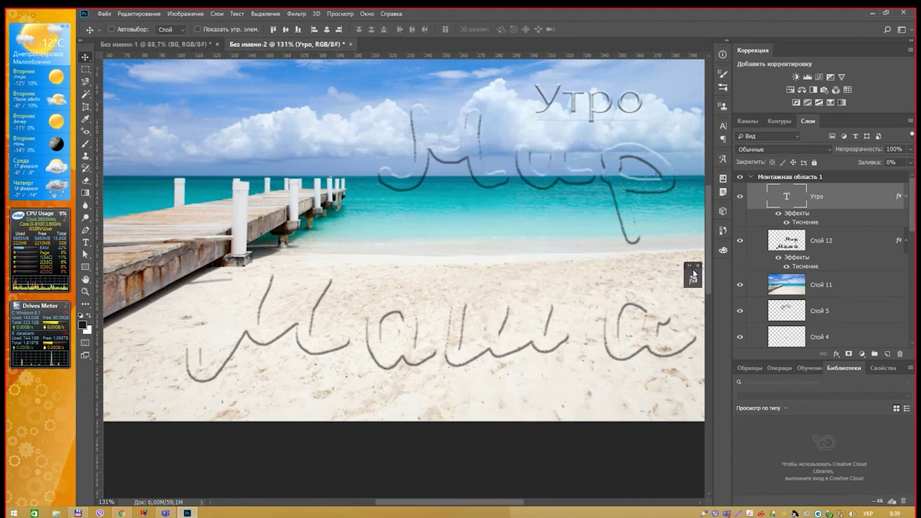
click(722, 271)
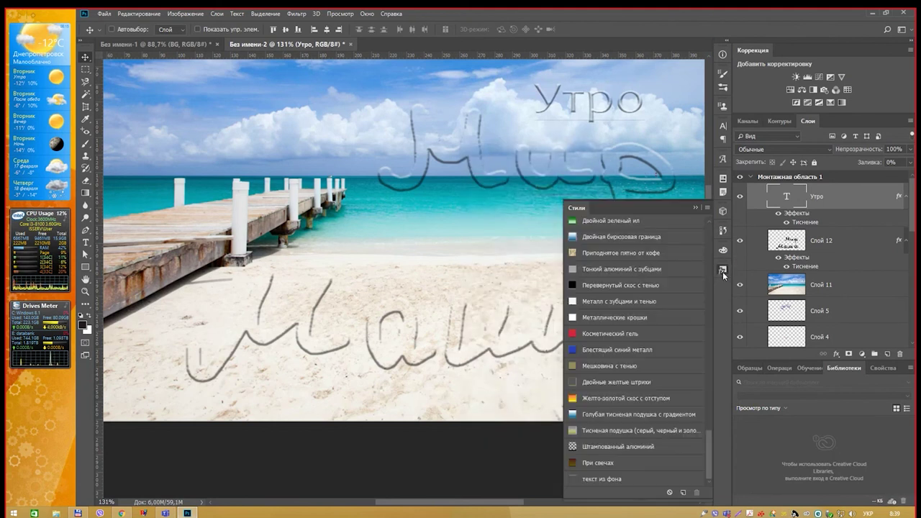
click(723, 271)
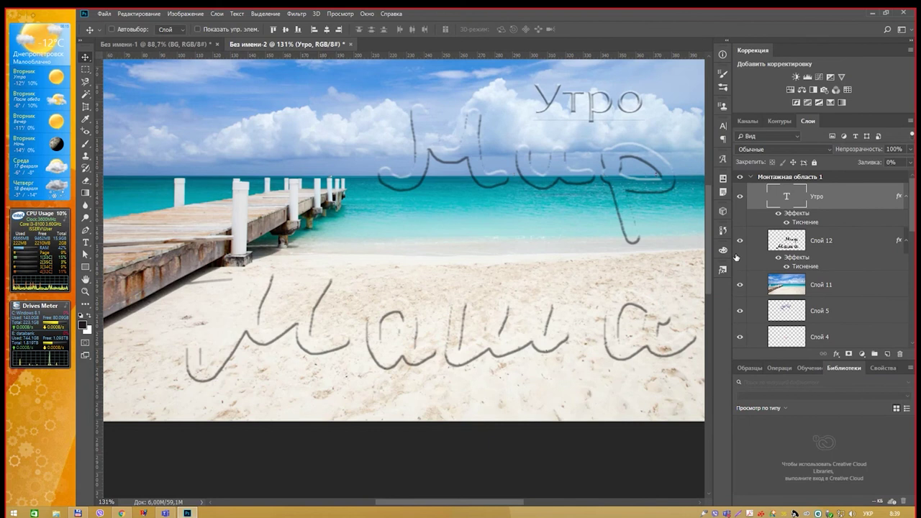
scroll(547, 253, down, 1)
scroll(532, 209, down, 1)
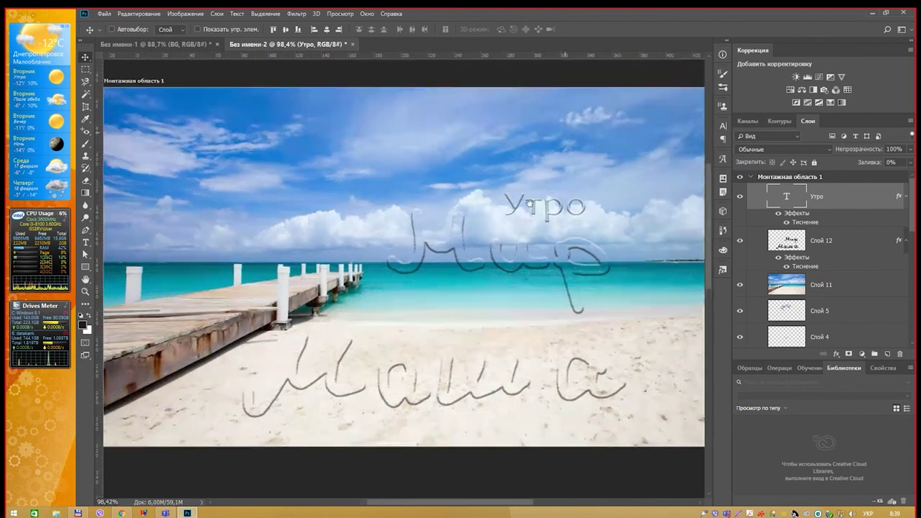
scroll(529, 204, down, 1)
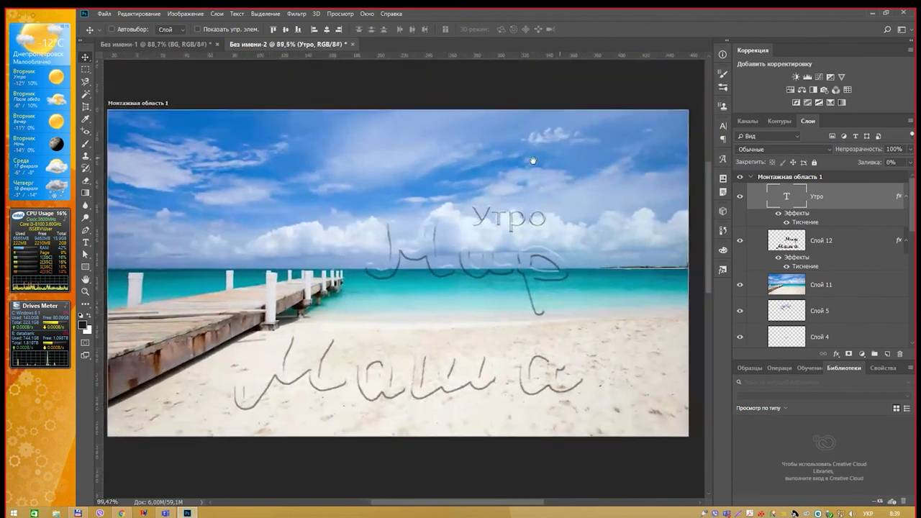
drag(533, 161, 539, 165)
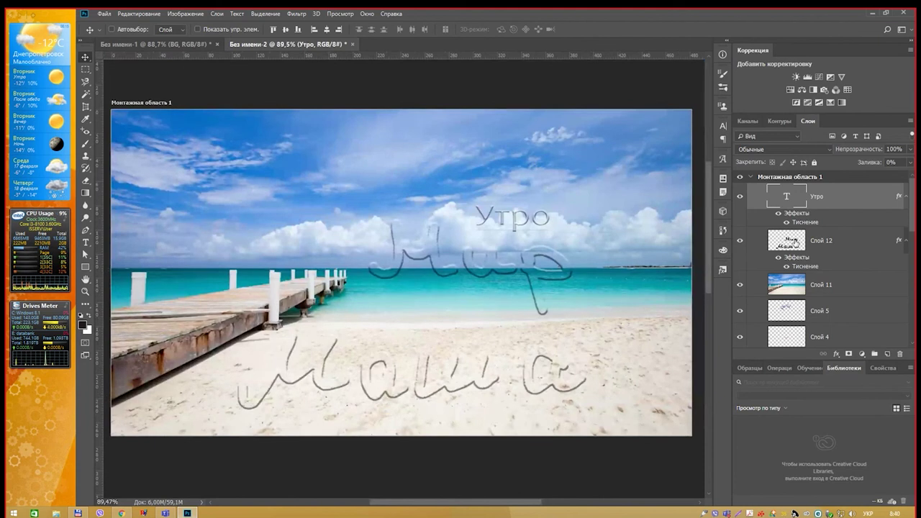
double_click(845, 196)
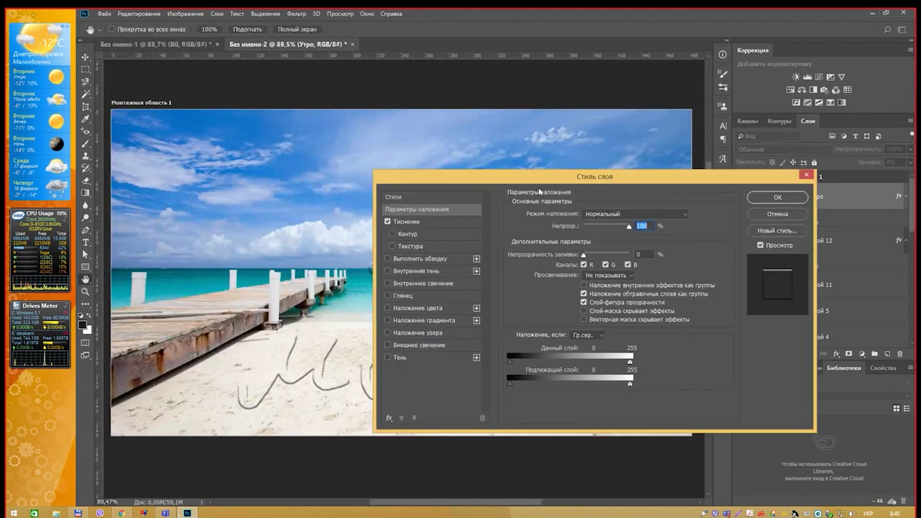
mouse_move(616, 176)
mouse_down()
mouse_move(624, 195)
mouse_move(595, 197)
mouse_up()
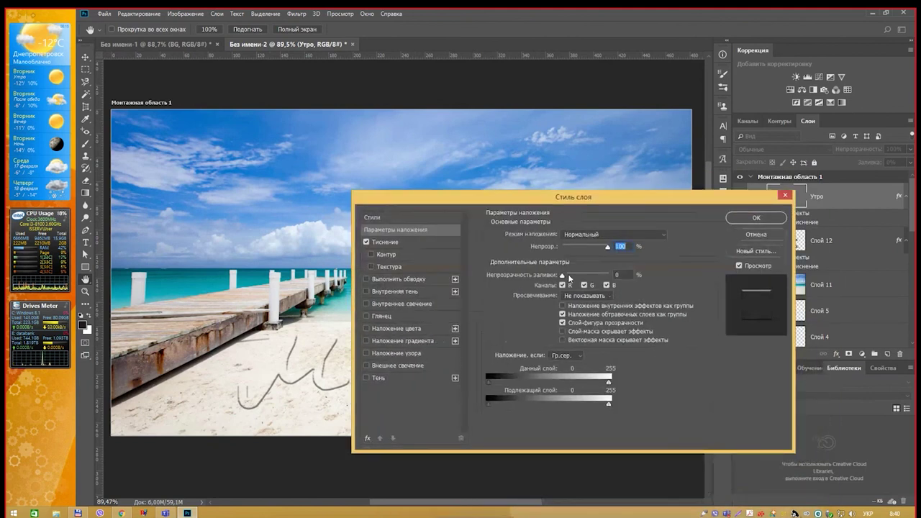
mouse_move(569, 278)
mouse_down()
mouse_move(577, 279)
mouse_move(562, 277)
mouse_up()
drag(608, 378, 523, 381)
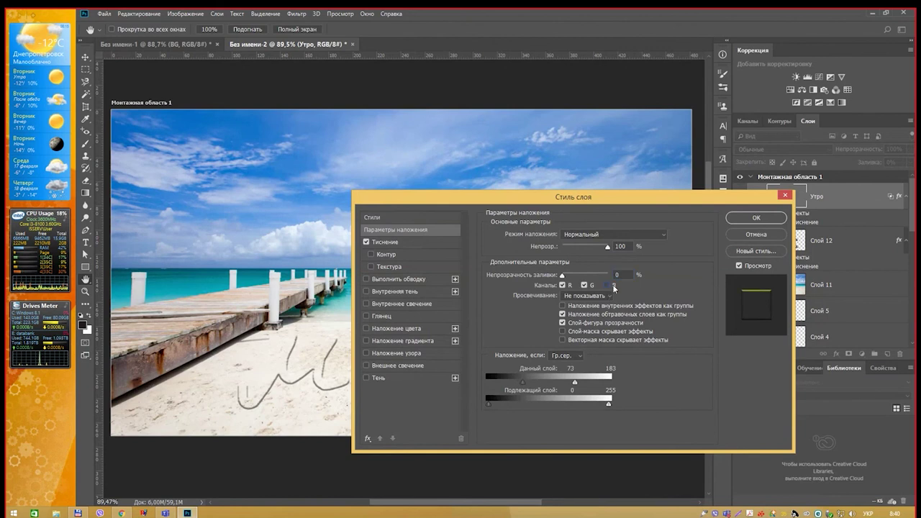
drag(746, 198, 739, 229)
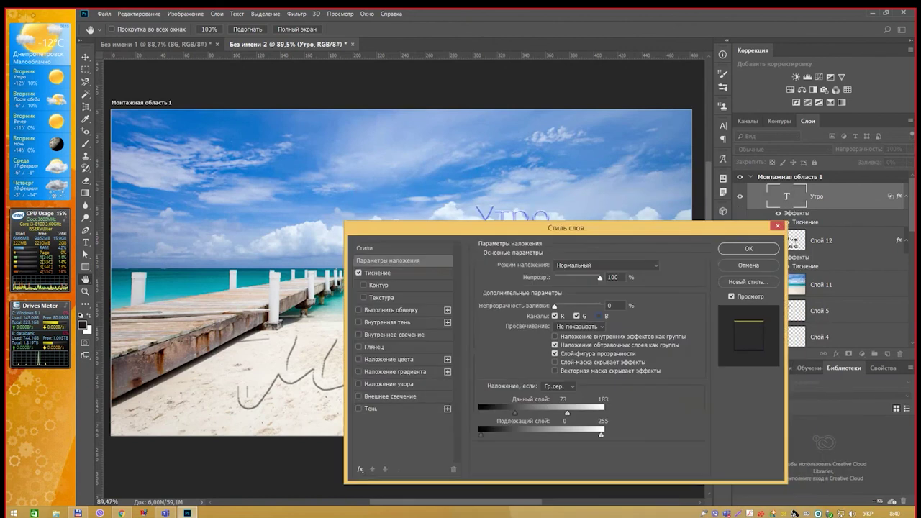
click(575, 316)
drag(566, 305, 518, 296)
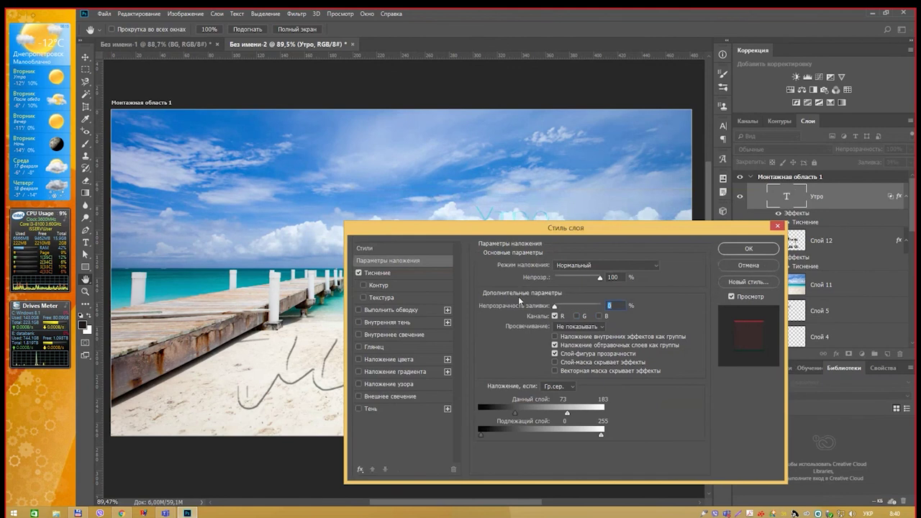
click(753, 266)
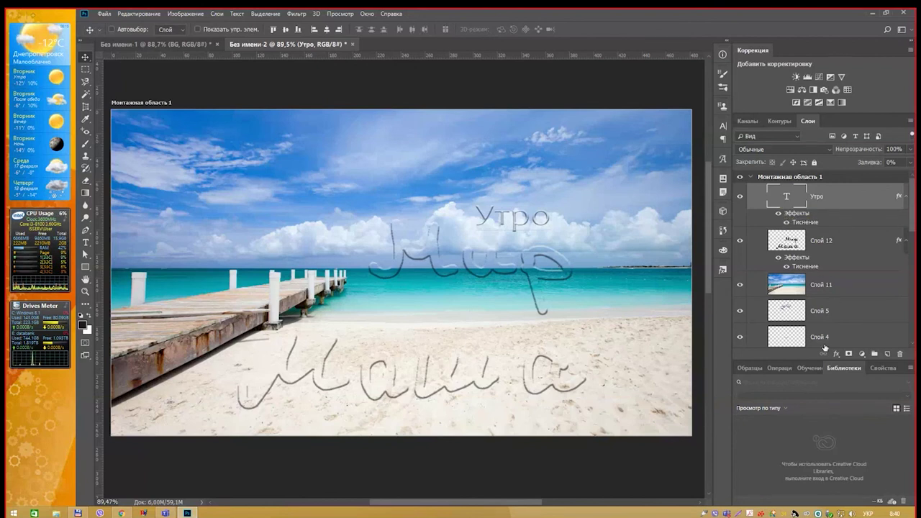
Delete the beach photo layer Слой 11, after undoing a trial move of linked layers.
click(835, 286)
shift+click(834, 339)
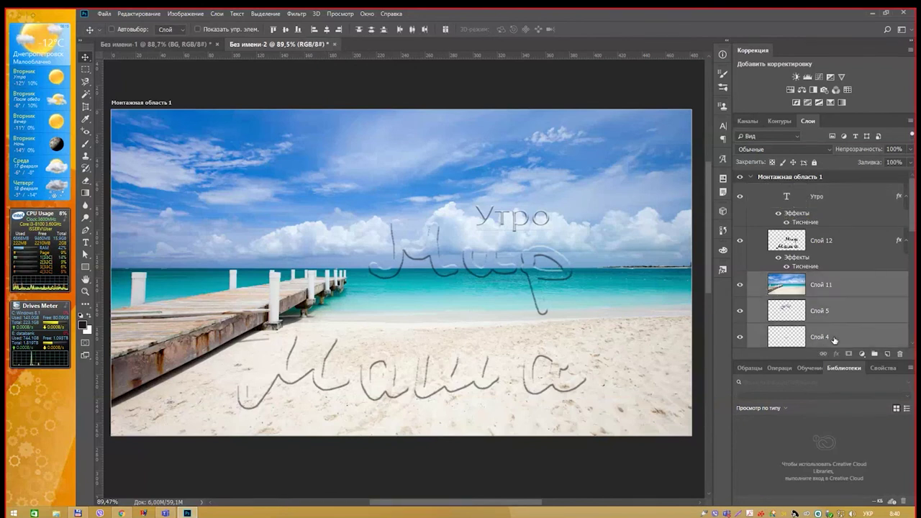
click(824, 354)
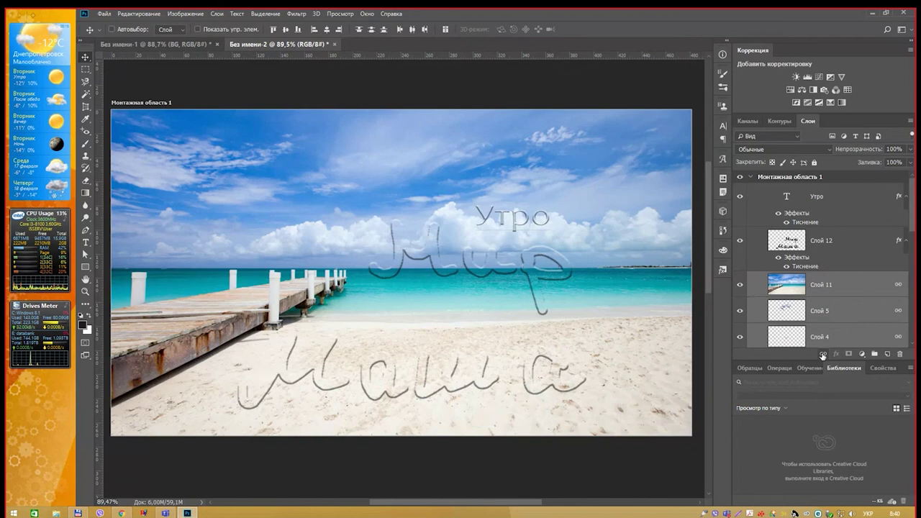
mouse_move(43, 108)
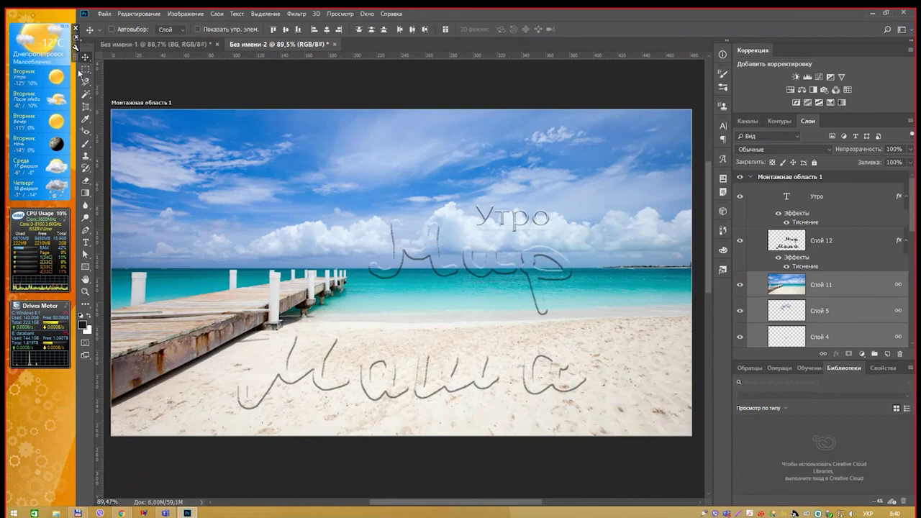
mouse_move(453, 282)
mouse_down()
mouse_move(506, 305)
mouse_move(503, 292)
mouse_up()
key(ctrl+z)
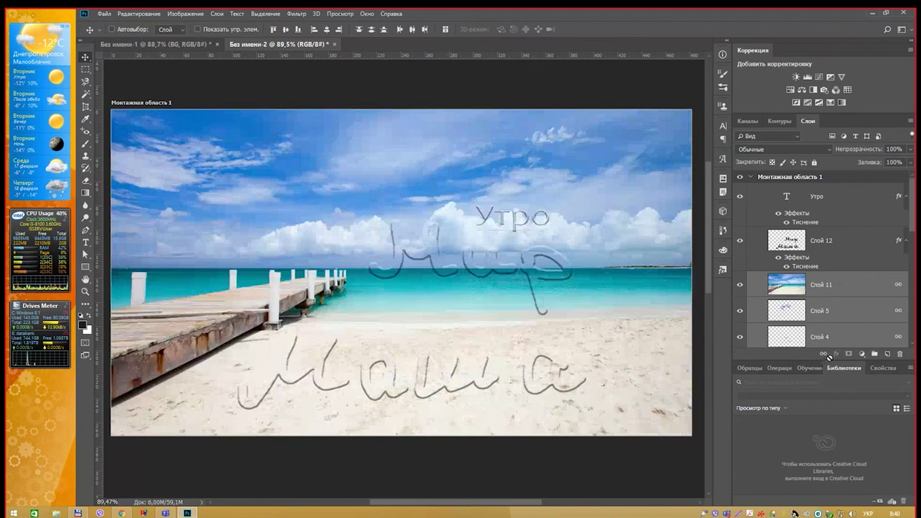
click(840, 288)
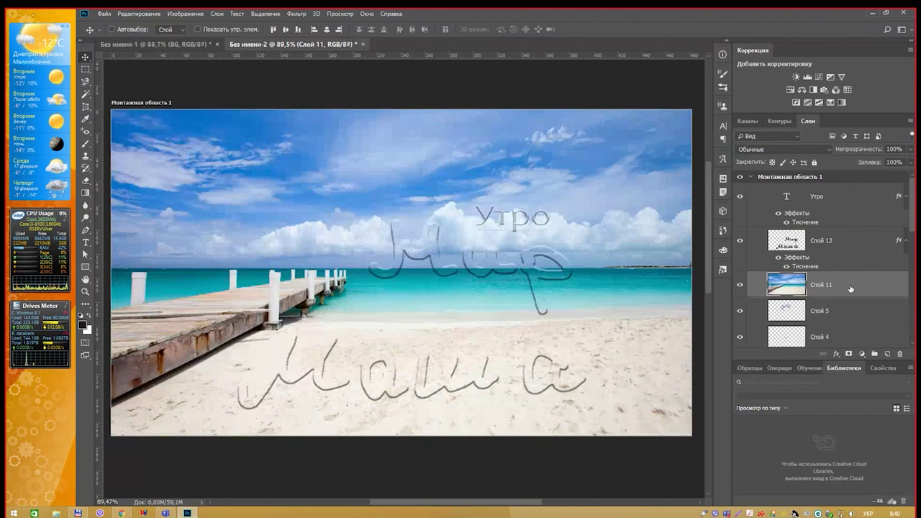
key(Delete)
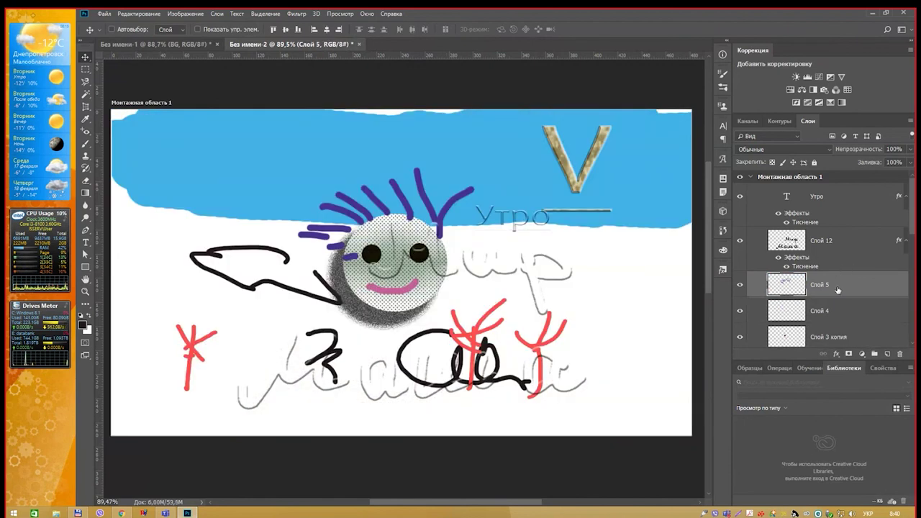
Link Утро, Слой 12, Слой 5 and Слой 4 and move them upward together.
click(905, 242)
click(903, 197)
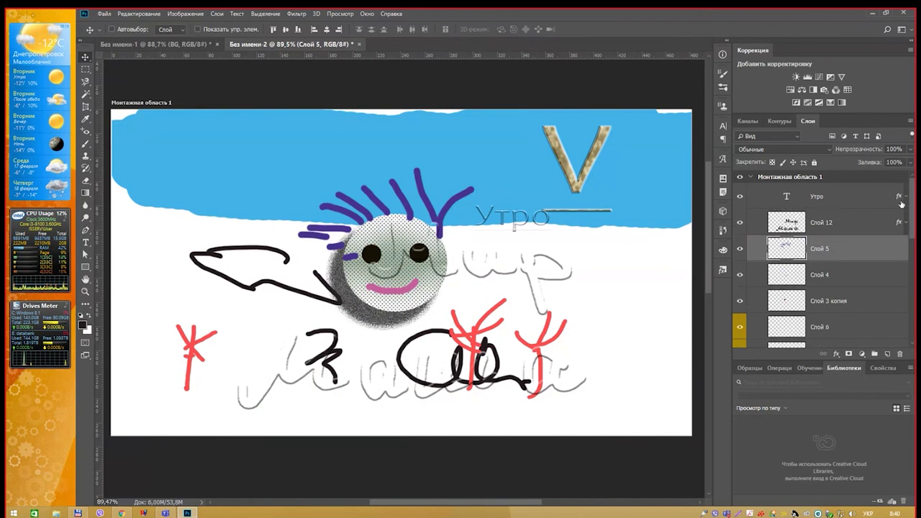
click(862, 205)
shift+click(839, 275)
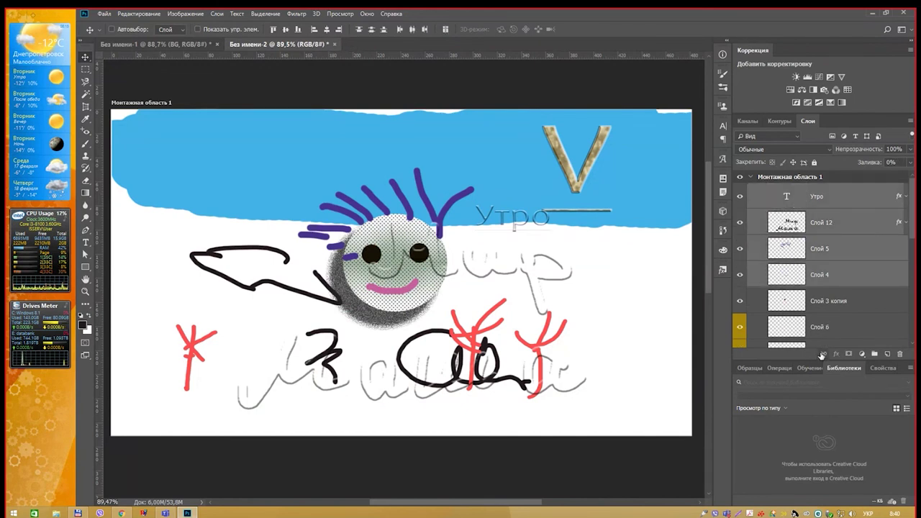
click(823, 354)
click(819, 314)
click(858, 271)
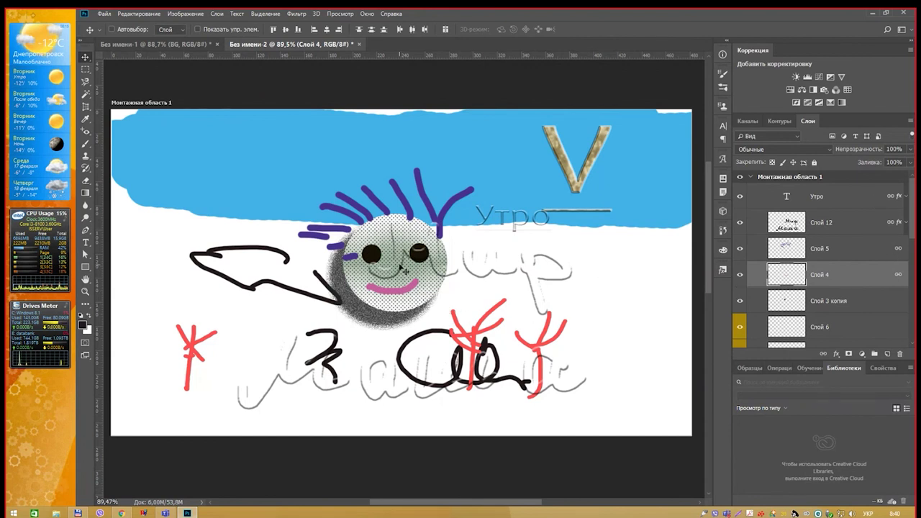
drag(401, 266, 400, 214)
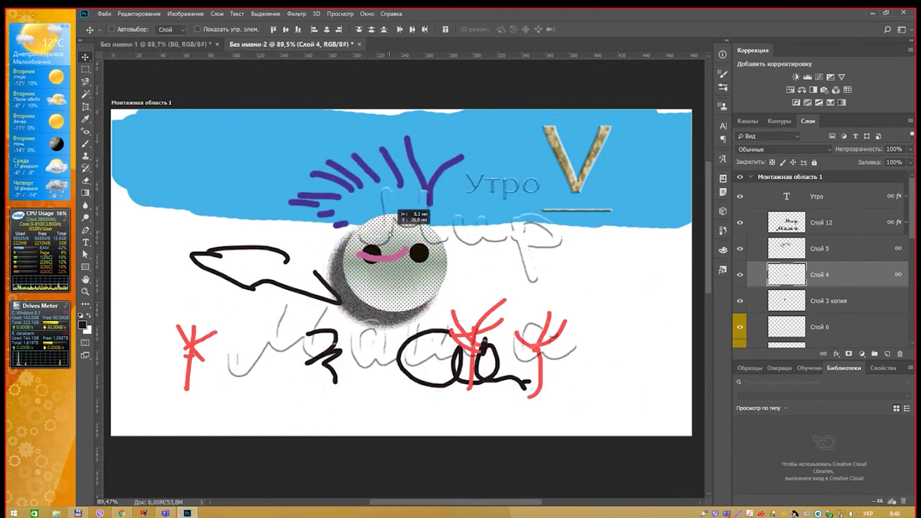
scroll(853, 307, down, 2)
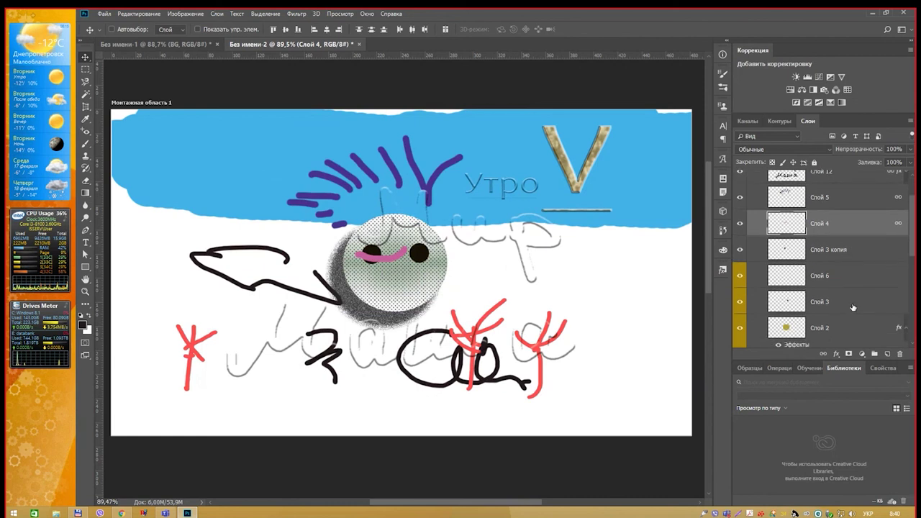
scroll(834, 338, up, 2)
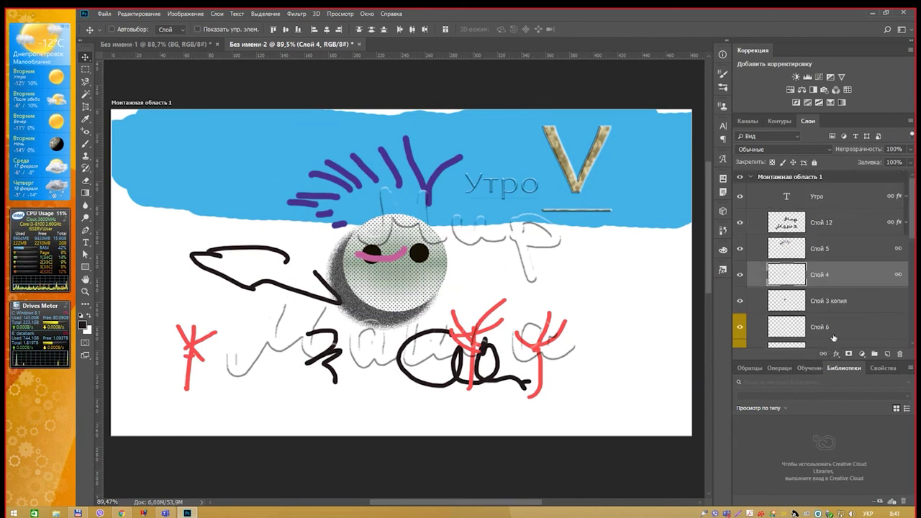
Select Утро through Слой 4 and group them as Группа 1 with Ctrl+G.
click(852, 251)
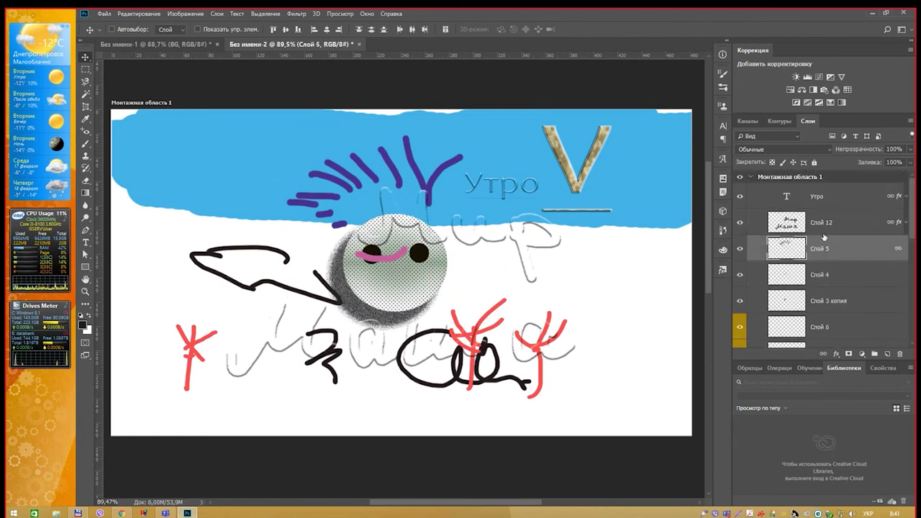
shift+click(845, 197)
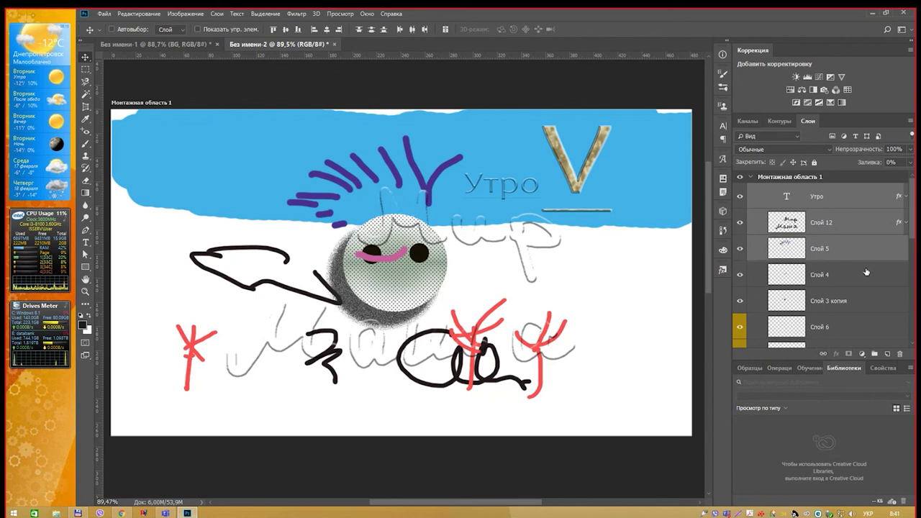
click(861, 273)
shift+click(838, 206)
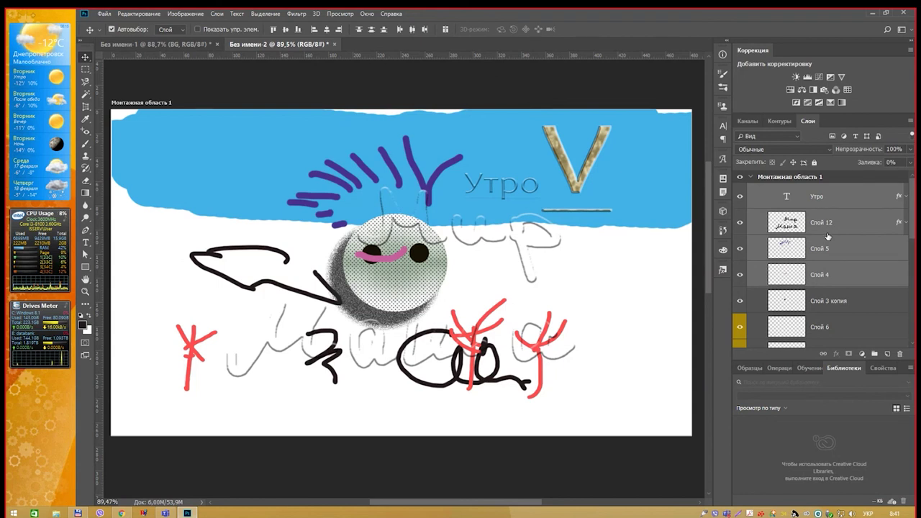
key(ctrl+g)
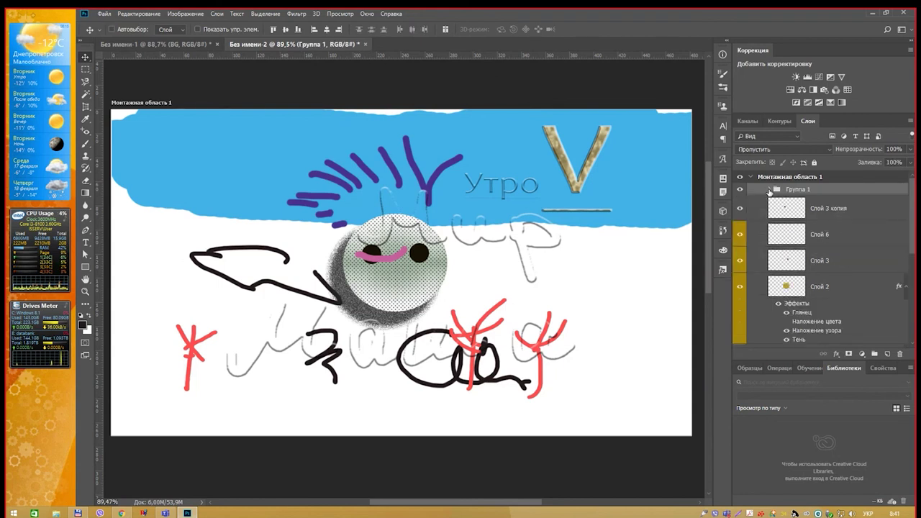
Shift the Группа 1 artwork up and to the left.
click(769, 190)
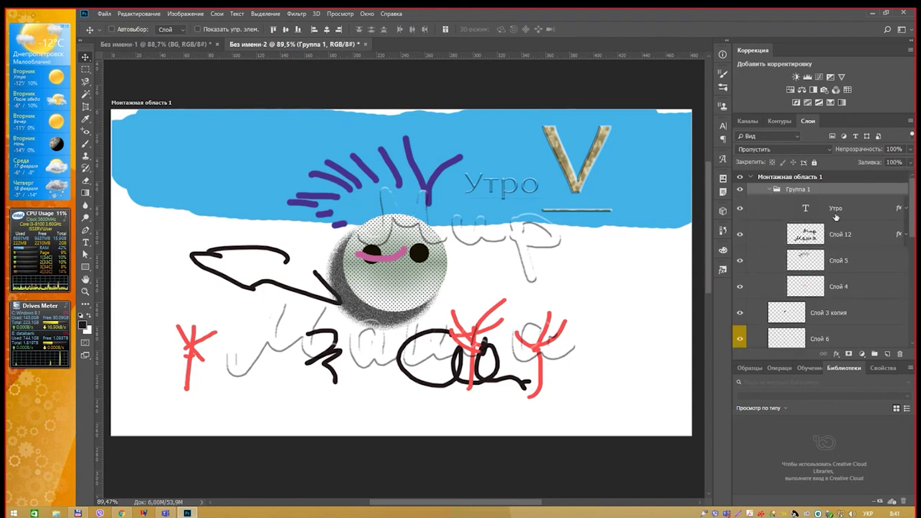
click(770, 190)
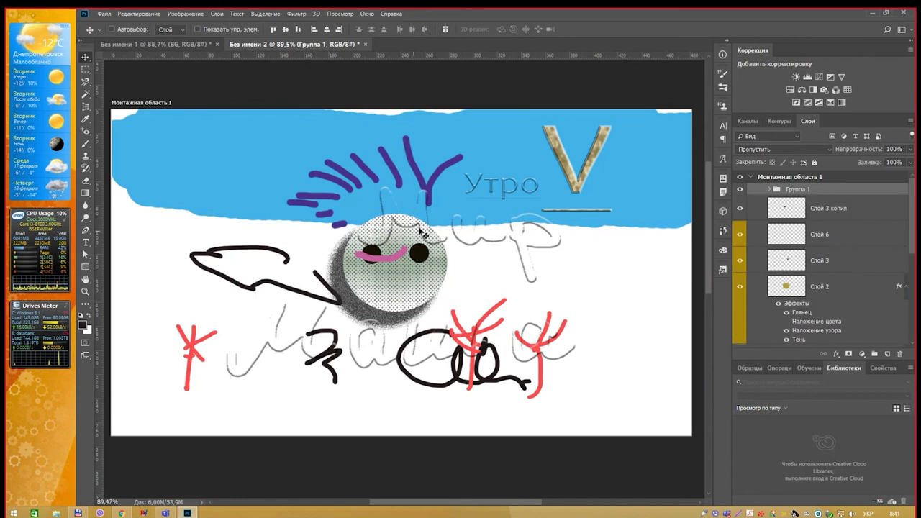
drag(432, 205, 406, 194)
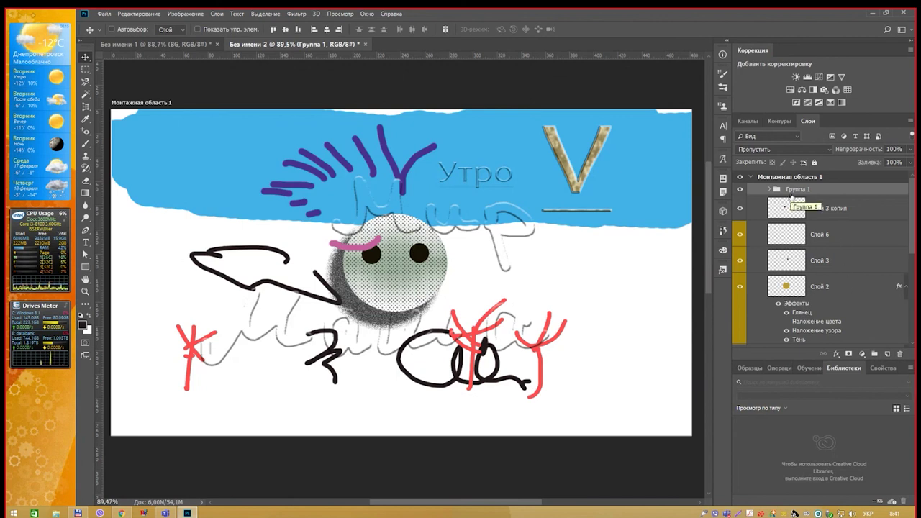
Ungroup the artboard Монтажная область 1, then undo to restore it.
click(794, 179)
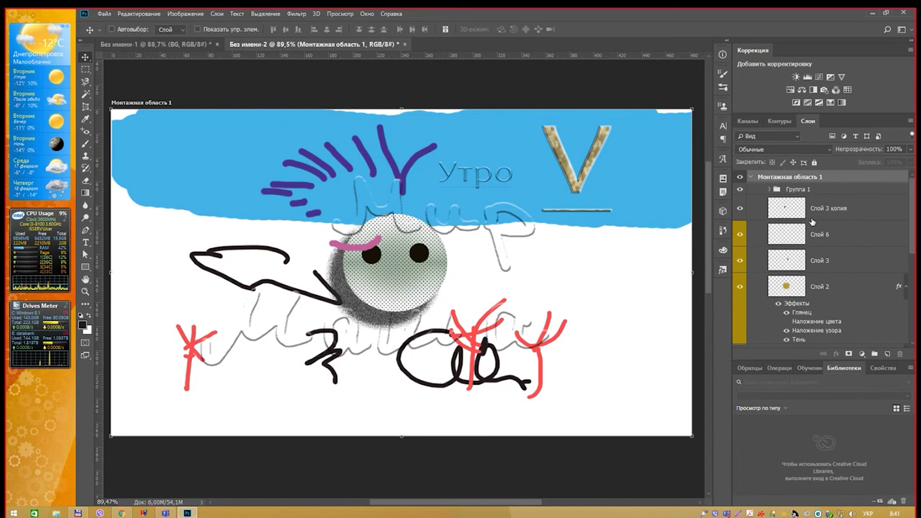
scroll(580, 214, down, 3)
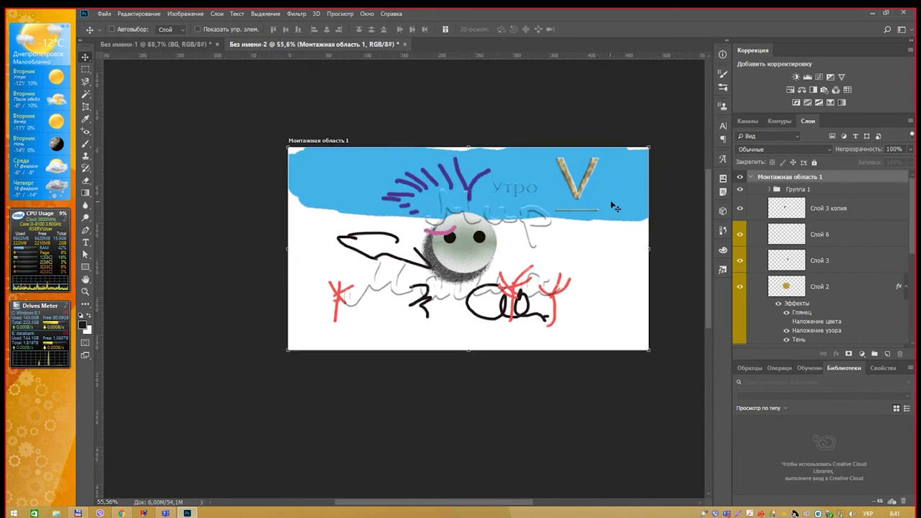
right_click(844, 177)
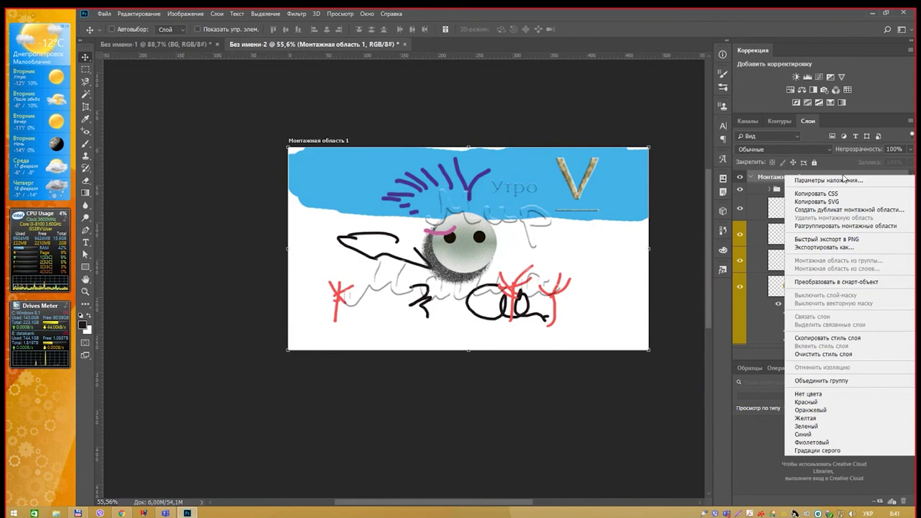
click(860, 226)
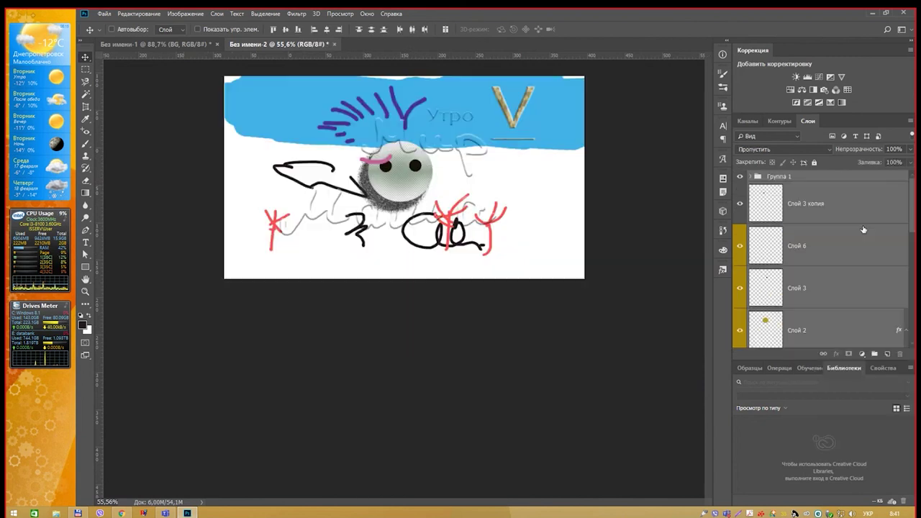
scroll(469, 199, down, 1)
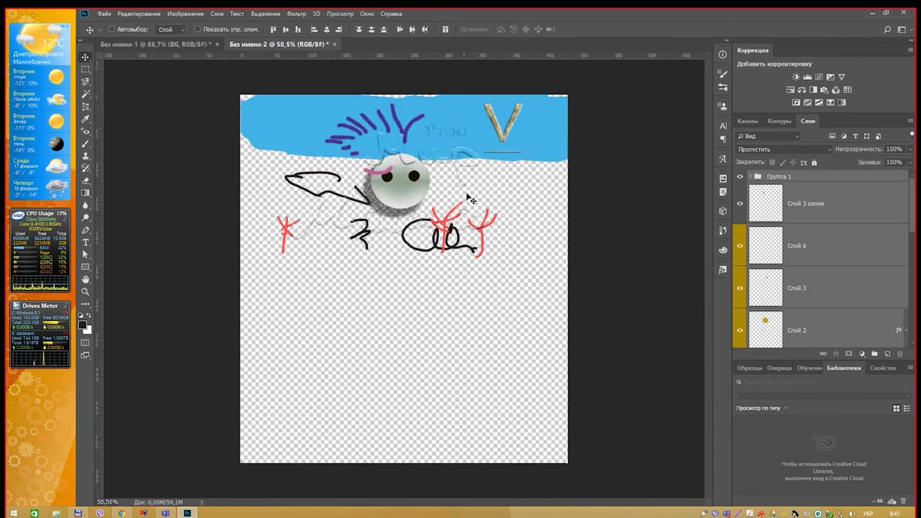
scroll(572, 159, down, 1)
key(ctrl+z)
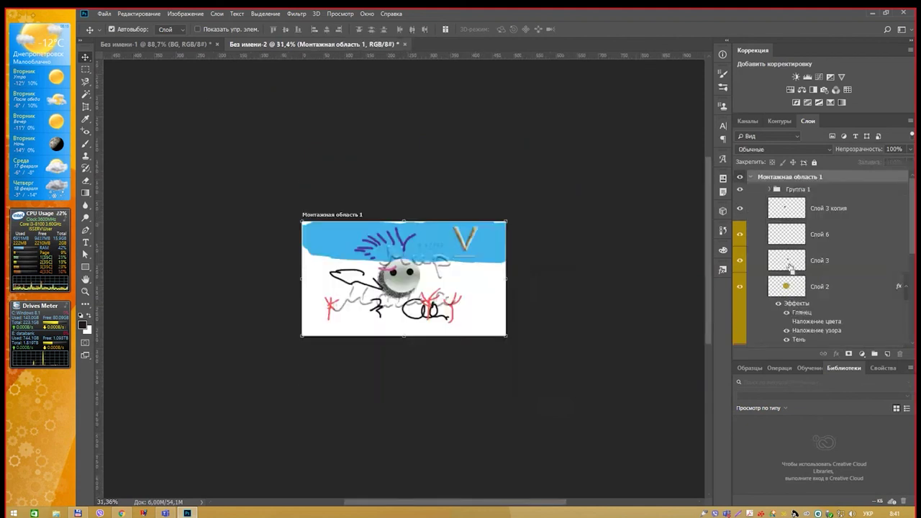
scroll(431, 267, up, 1)
scroll(459, 278, up, 1)
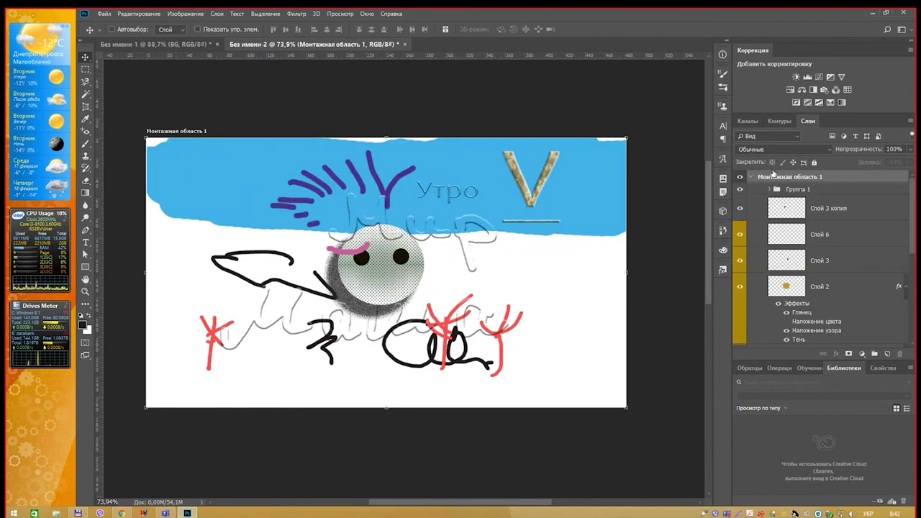
Select Слой 2 with the Brush tool and hide all other layers so only it shows.
click(826, 215)
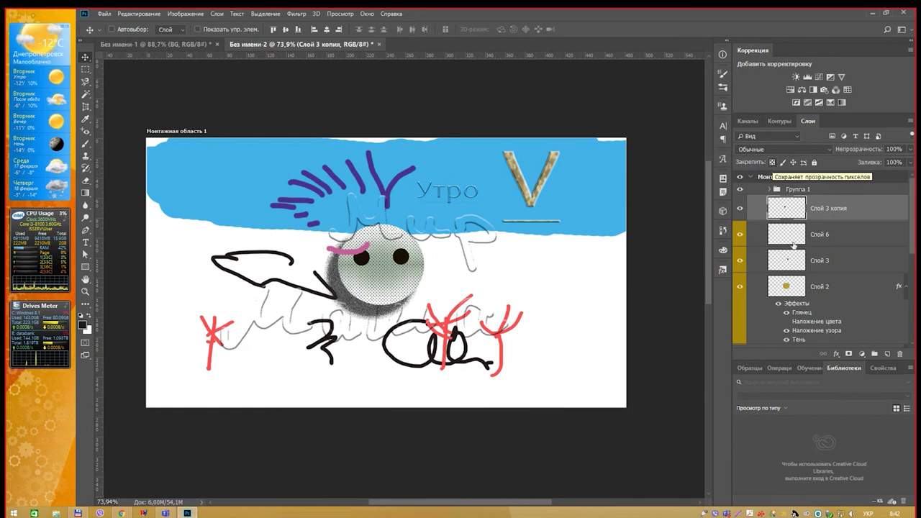
click(789, 289)
scroll(475, 295, up, 2)
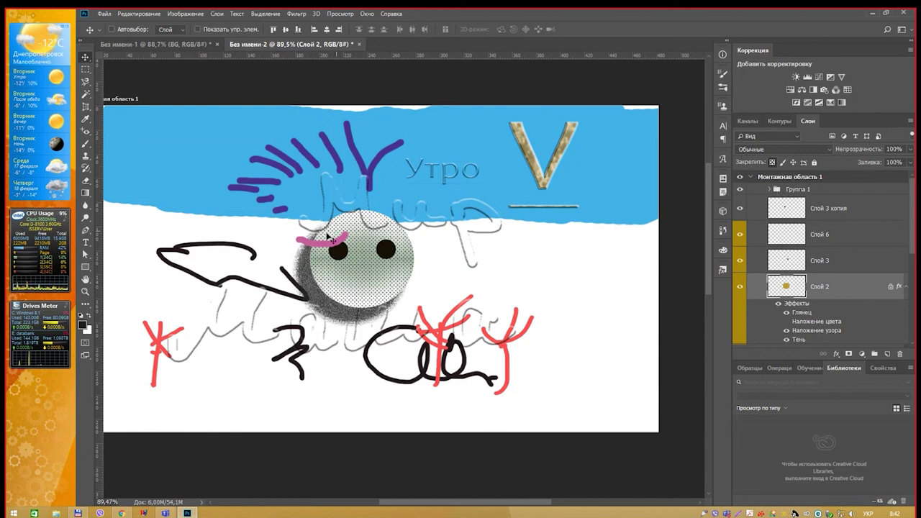
key(b)
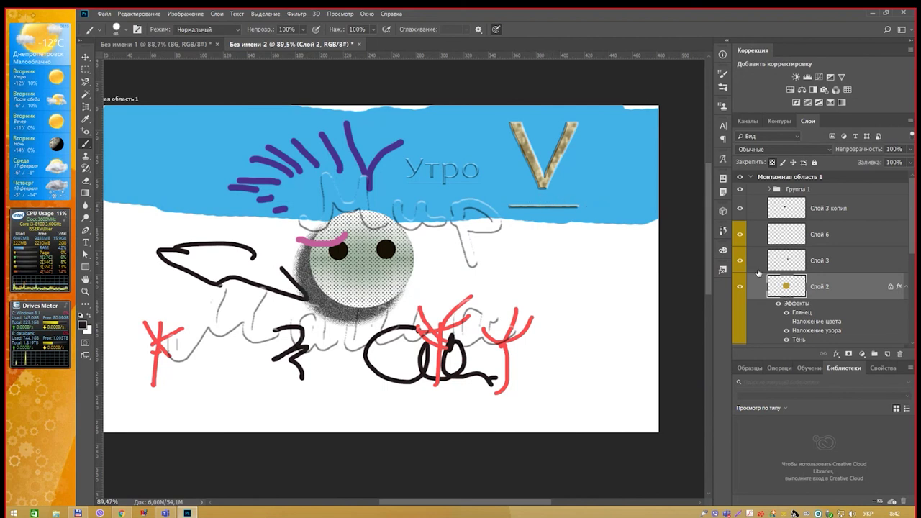
alt+click(739, 287)
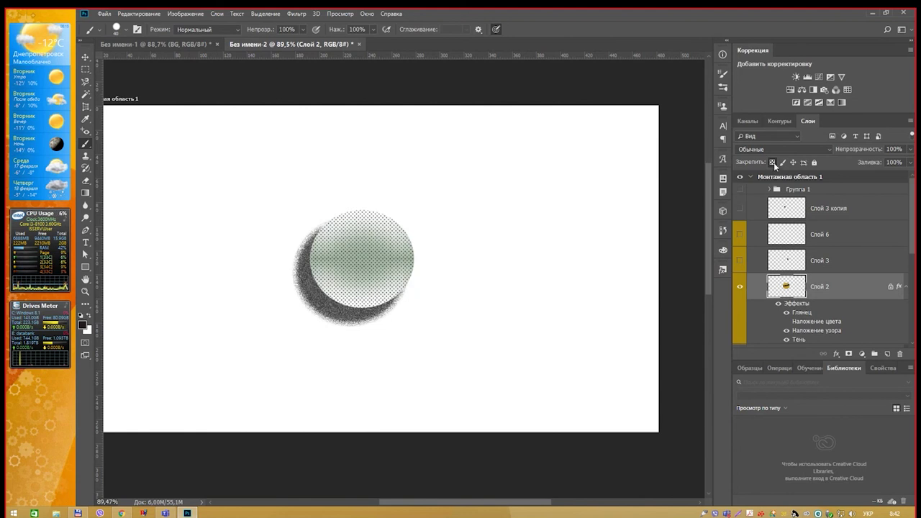
Hide Слой 2's effects, lock its transparent pixels, and paint dark stripes across the gold circle.
click(773, 162)
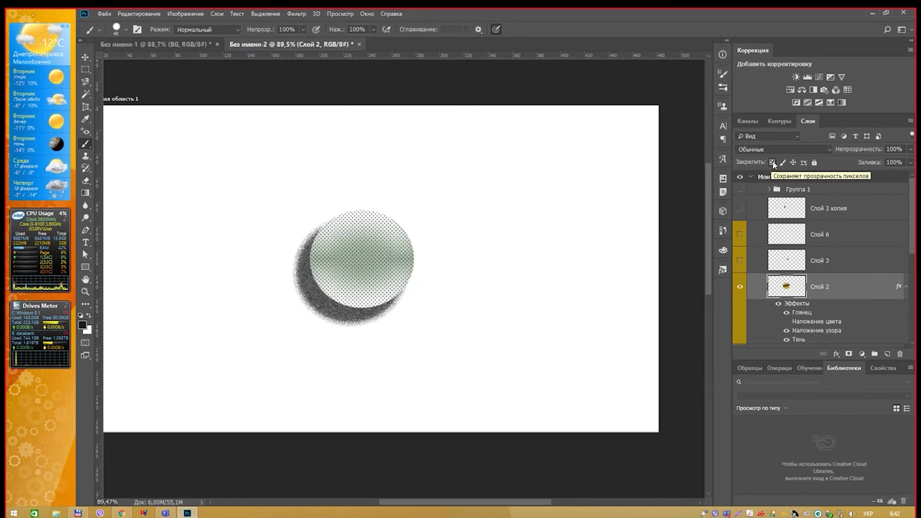
click(778, 303)
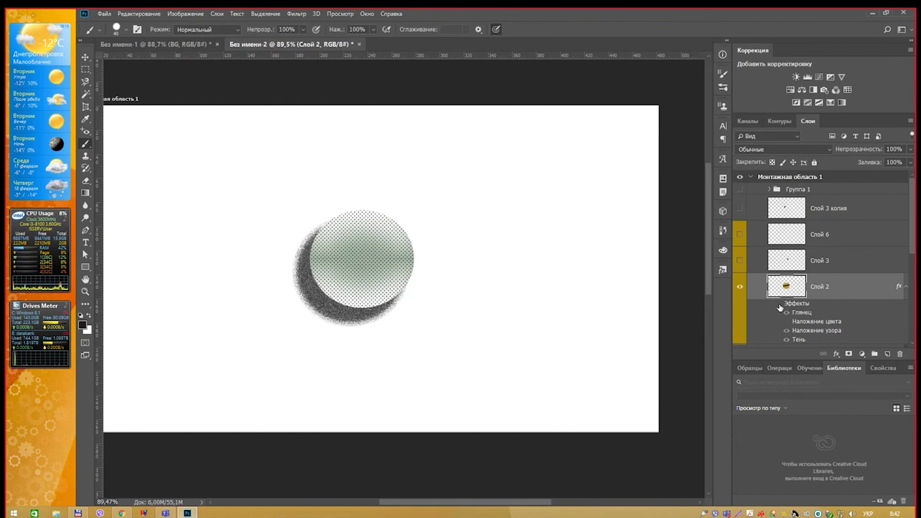
click(772, 162)
drag(413, 250, 328, 306)
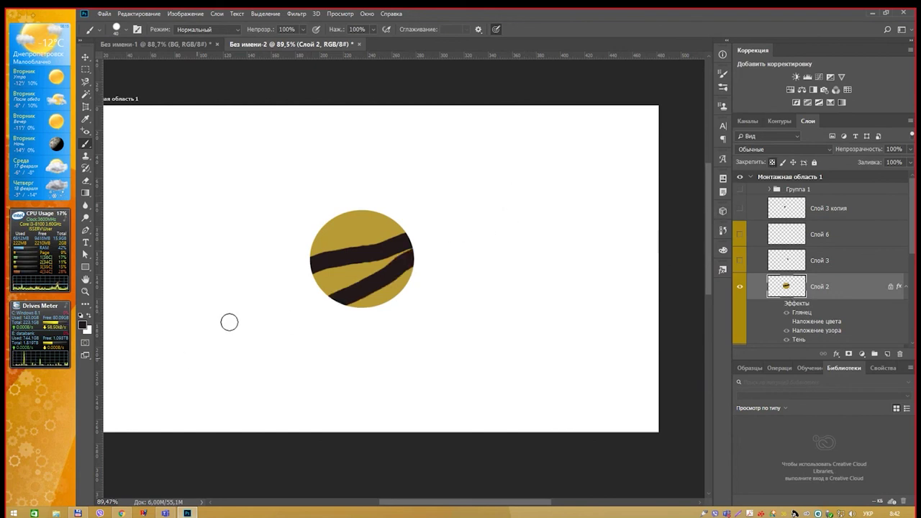
mouse_move(432, 205)
mouse_down()
mouse_move(283, 271)
mouse_move(411, 197)
mouse_up()
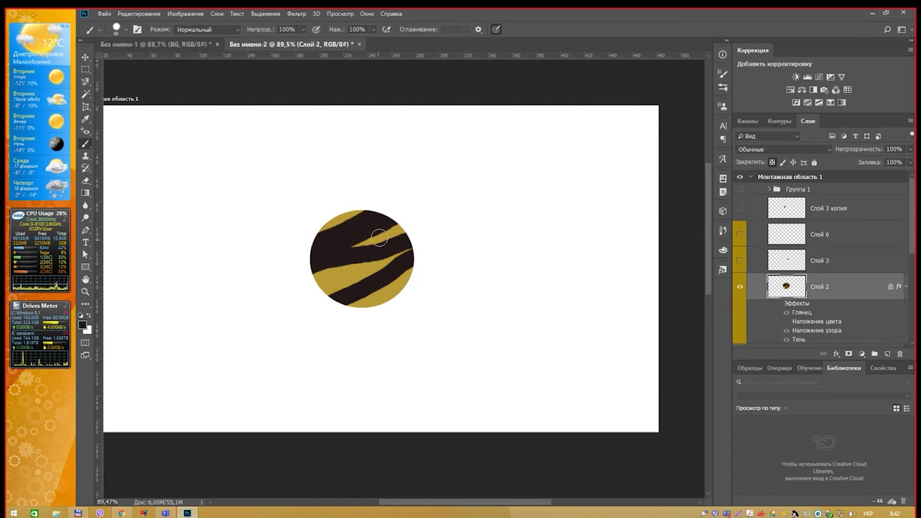
drag(388, 229, 374, 244)
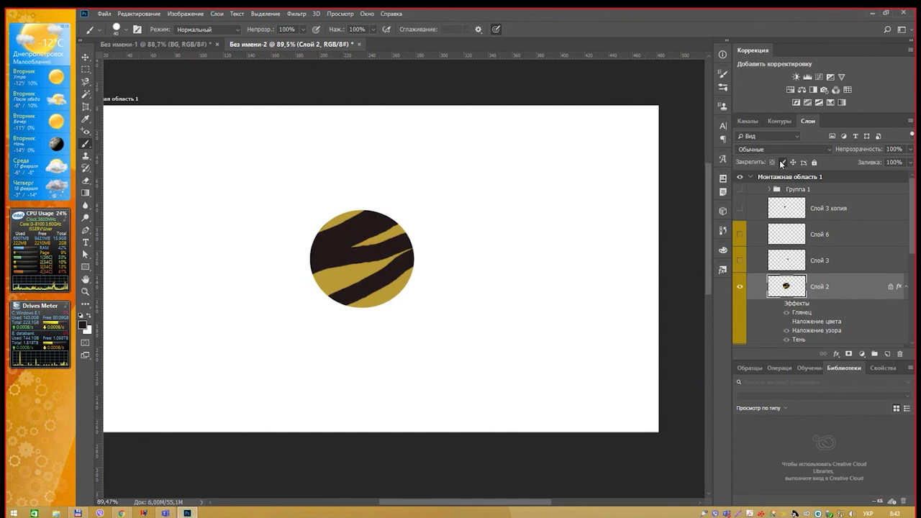
Dismiss the layer-locked warnings and paint a large dark eye-shaped stroke around the circle.
click(533, 230)
click(487, 196)
click(406, 271)
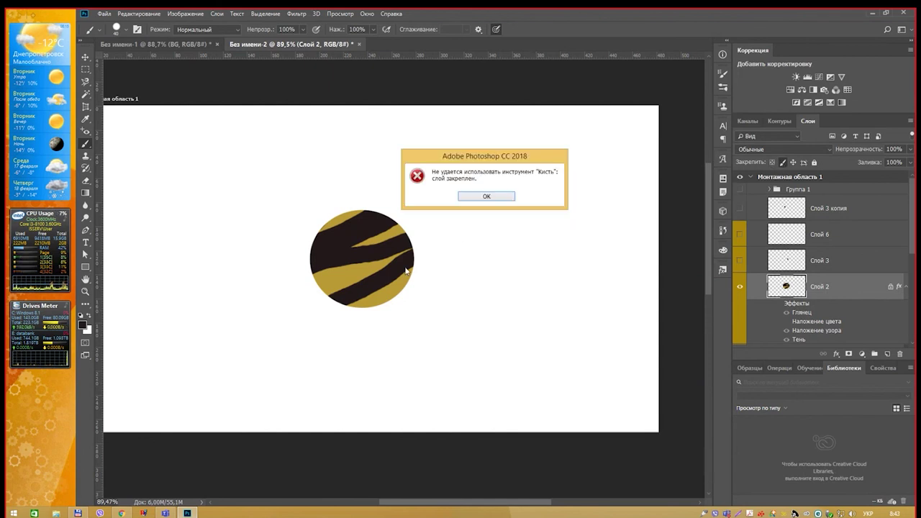
click(498, 194)
click(468, 208)
click(495, 198)
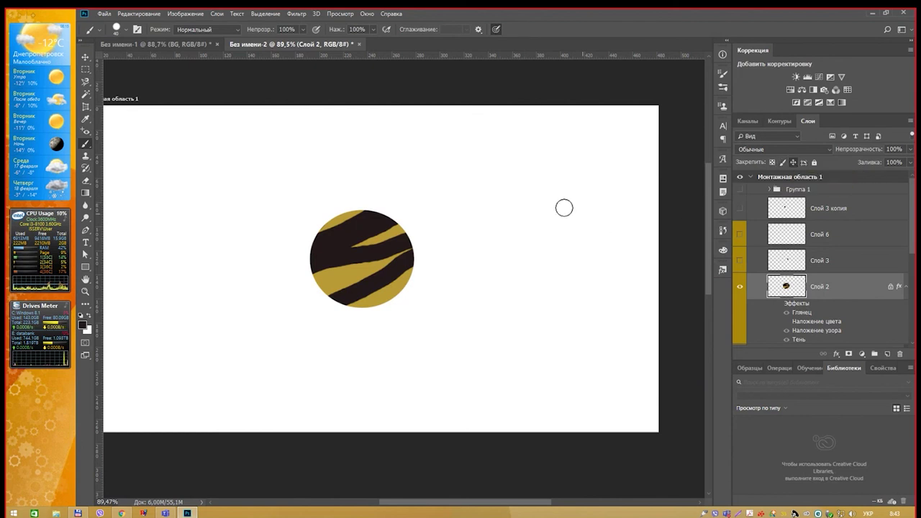
mouse_move(556, 202)
mouse_down()
mouse_move(216, 220)
mouse_move(427, 399)
mouse_up()
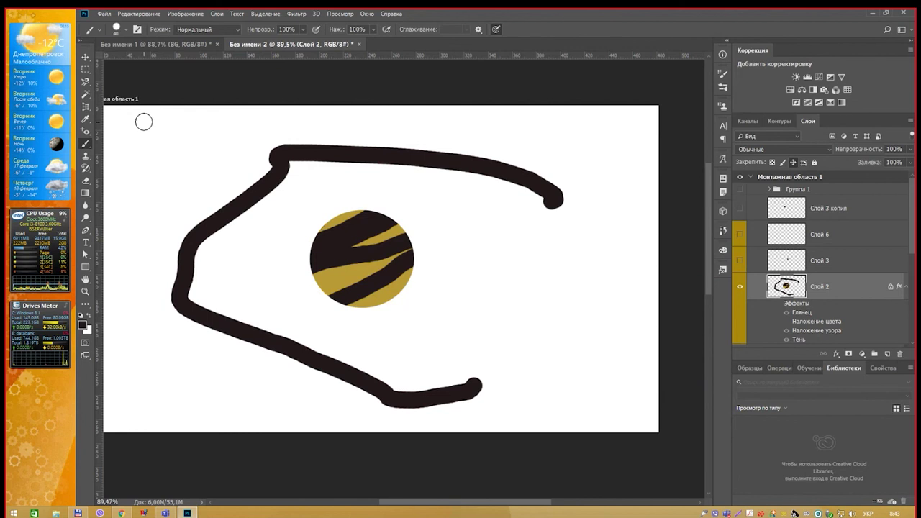
Toggle Слой 2's position lock after the Move tool reports the layer locked.
key(v)
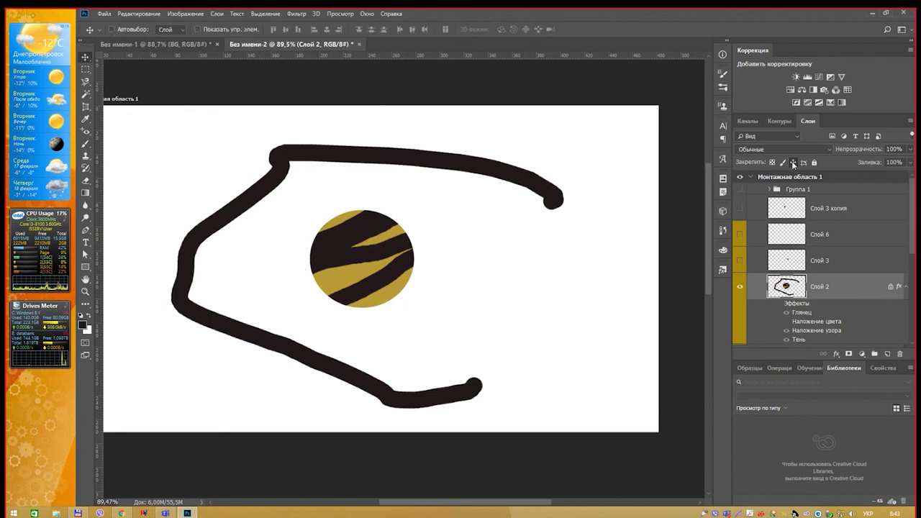
click(424, 257)
click(489, 205)
click(490, 207)
click(483, 205)
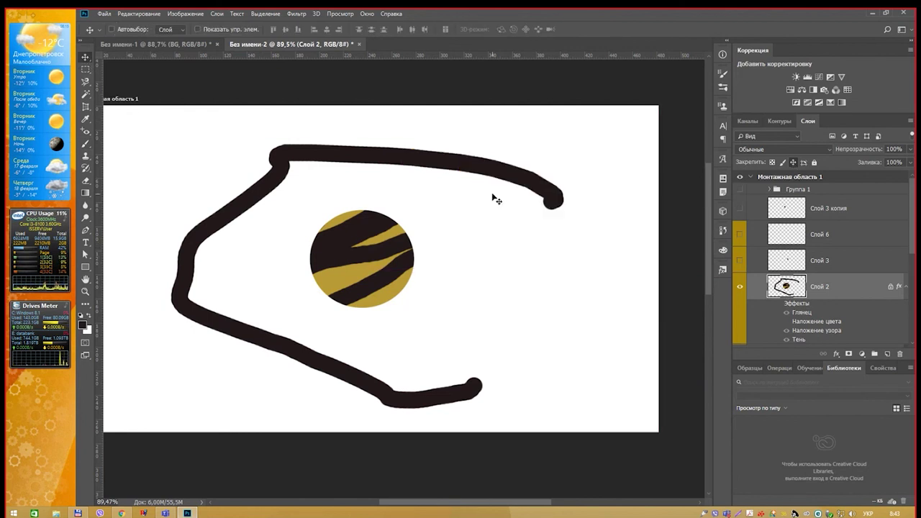
click(793, 162)
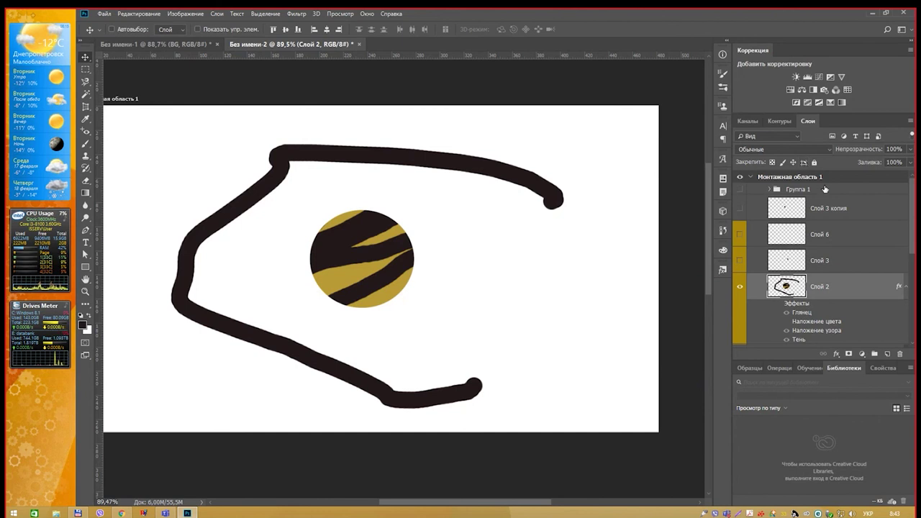
Lock the position of Слой 2 again.
click(805, 163)
scroll(868, 293, down, 2)
scroll(869, 293, down, 3)
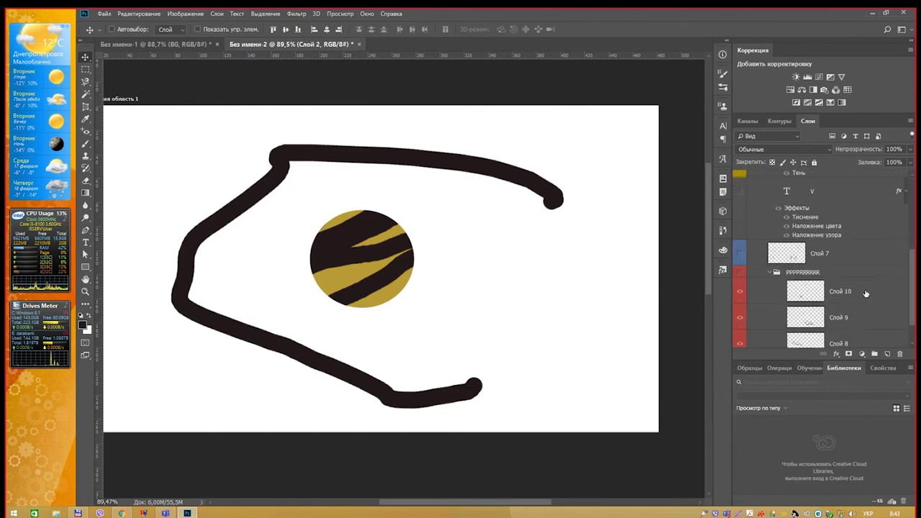
scroll(867, 295, up, 2)
scroll(782, 304, up, 1)
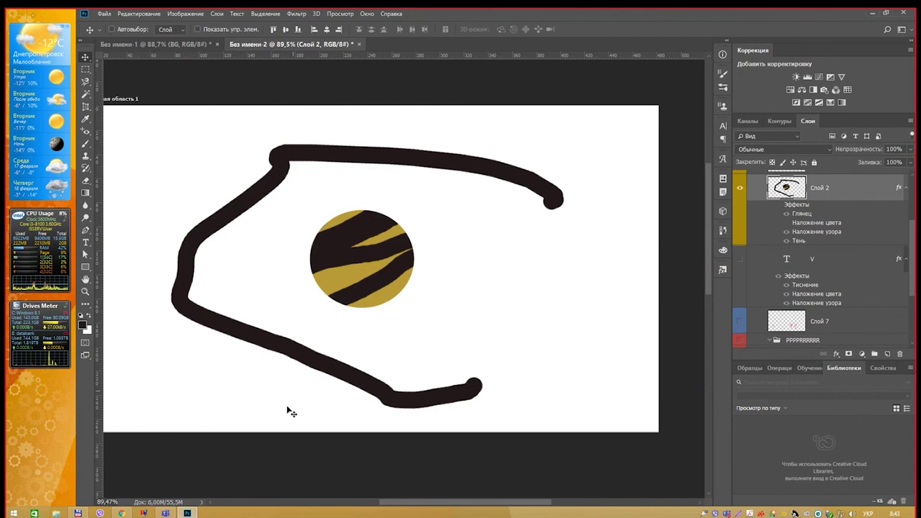
scroll(833, 308, down, 3)
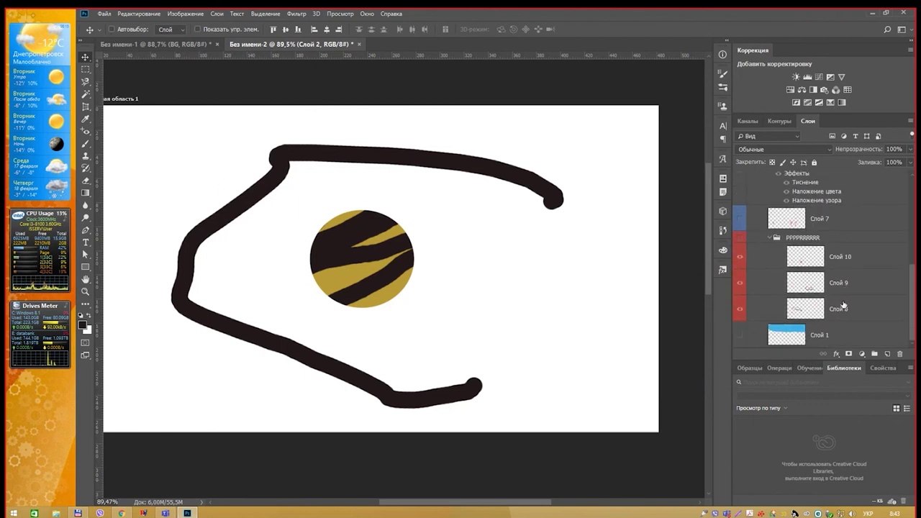
Make Слой 1 the locked Фон background layer and move to the Без имени-1 document.
click(839, 335)
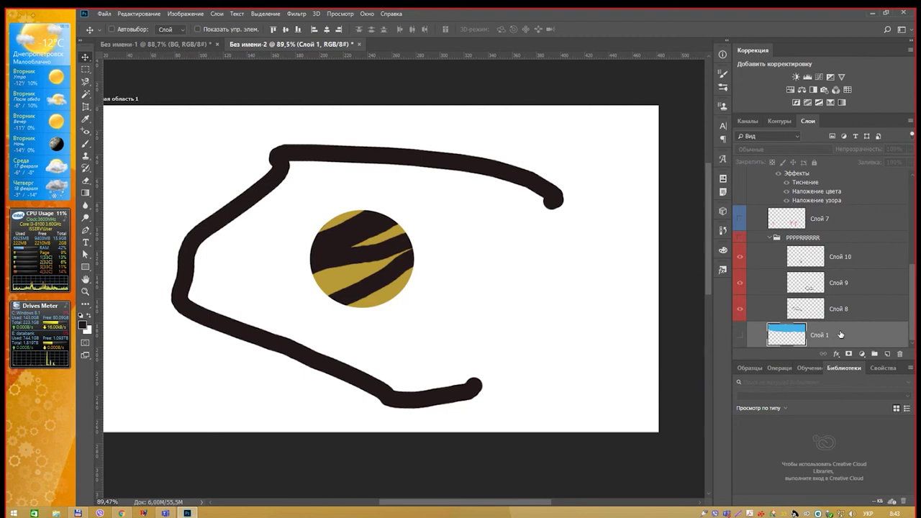
click(218, 14)
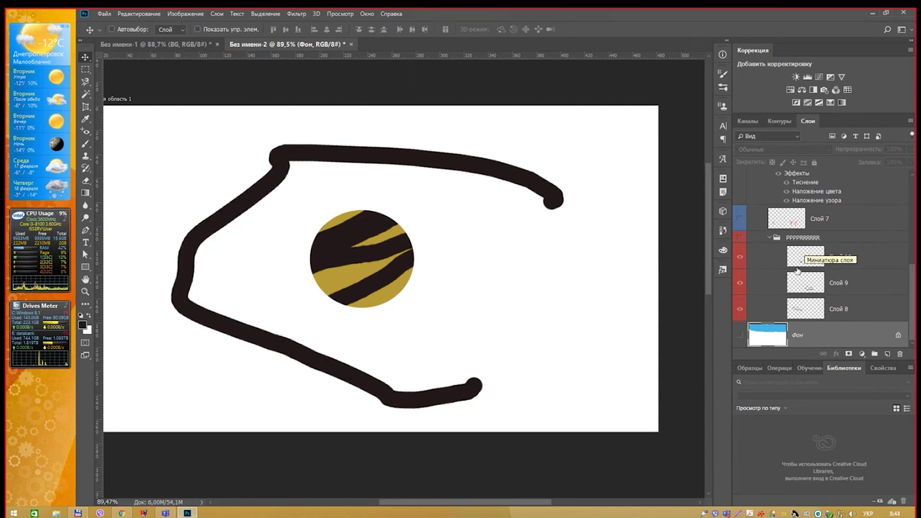
click(172, 45)
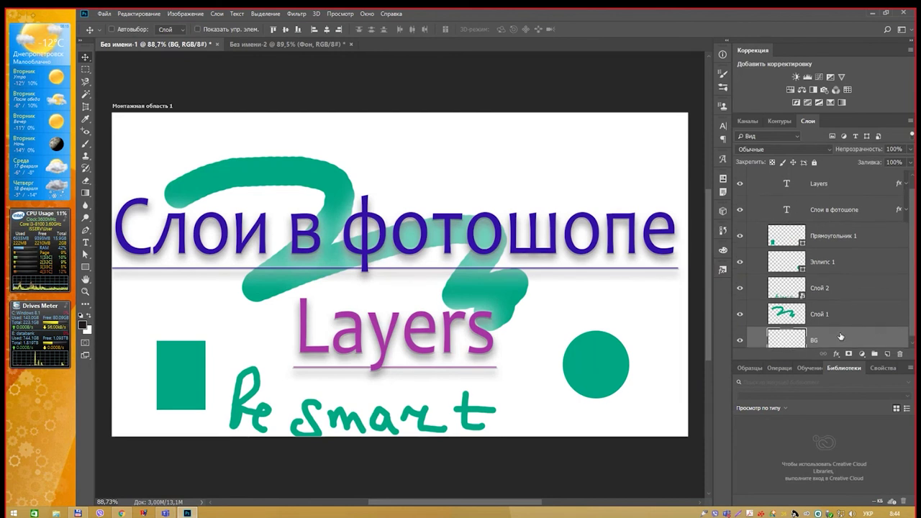
Convert BG into the locked Фон background layer, then select Слой 1 and Слой 2.
click(264, 14)
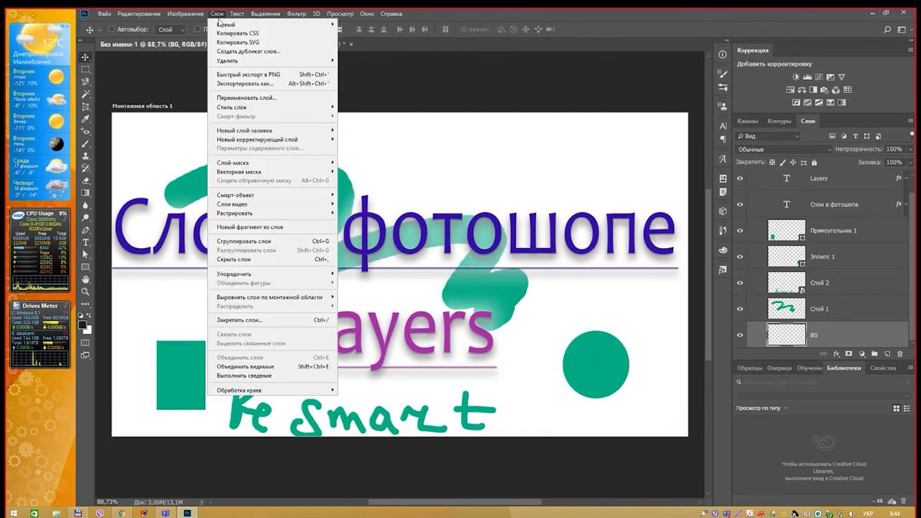
mouse_move(245, 25)
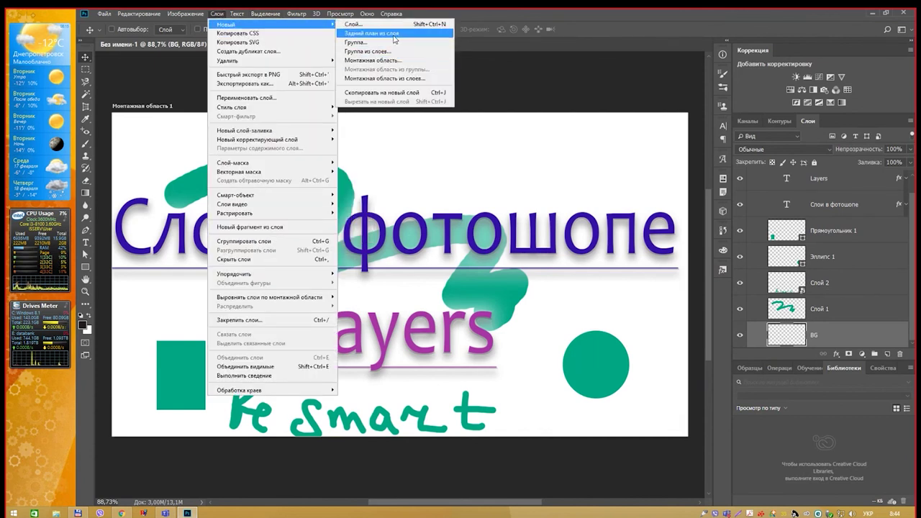
click(371, 33)
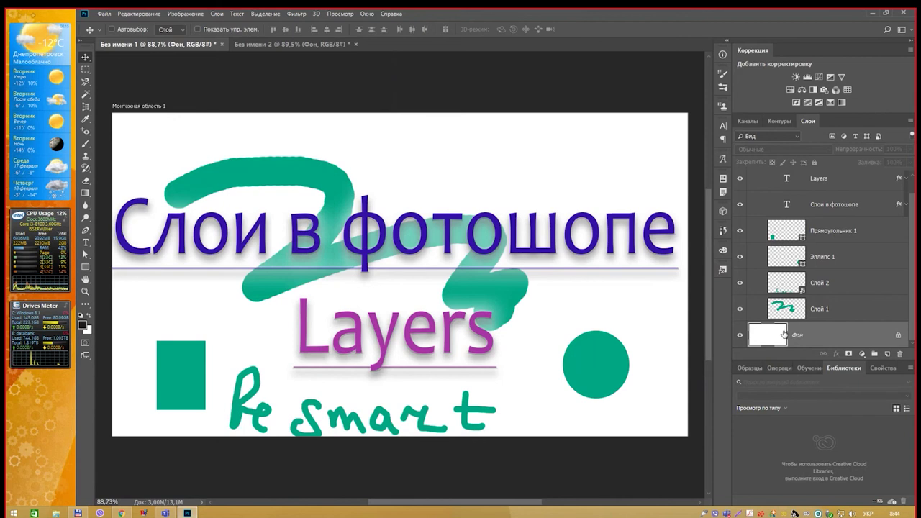
click(791, 309)
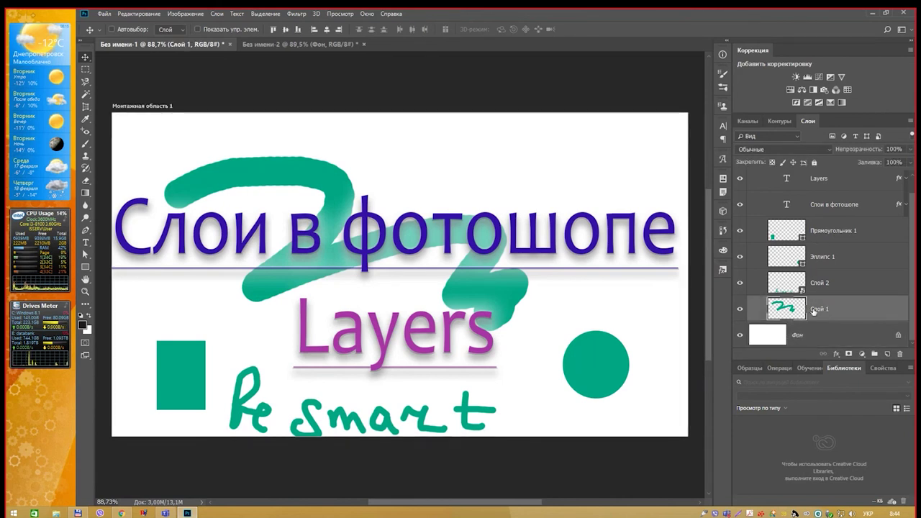
click(820, 285)
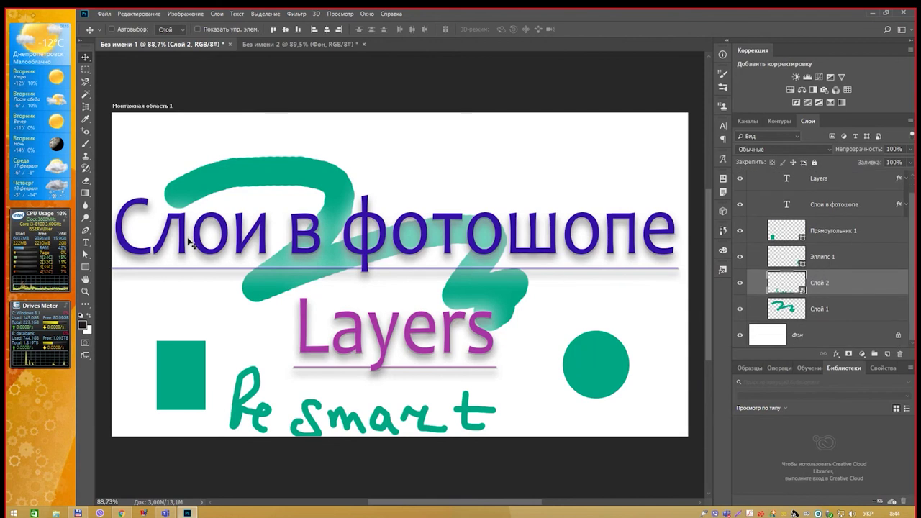
Pick a shape tool and select the Layers, Слои в фотошопе and Прямоугольник 1 layers in turn.
click(85, 267)
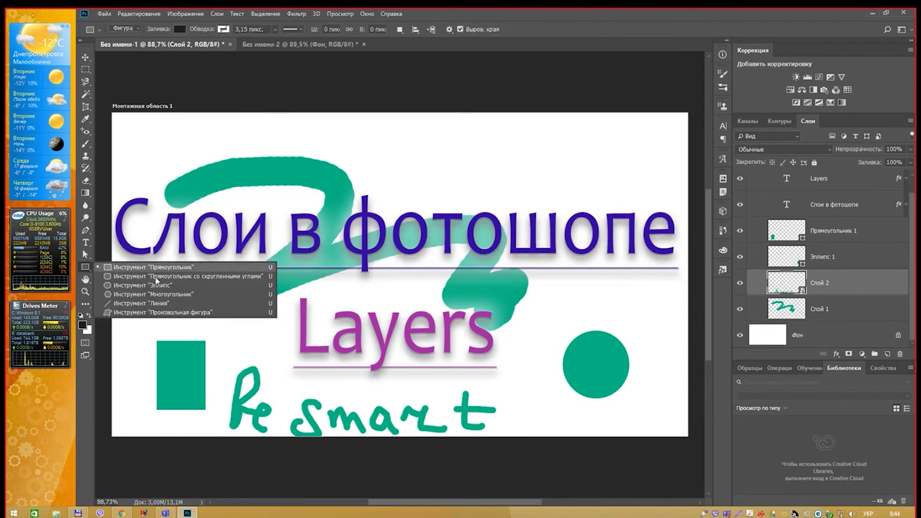
click(155, 278)
scroll(820, 236, up, 1)
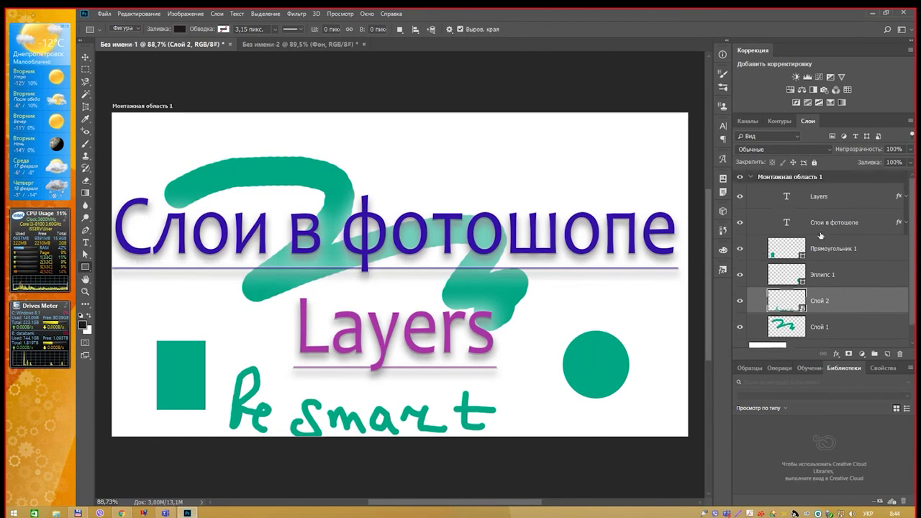
click(821, 232)
click(828, 201)
click(824, 225)
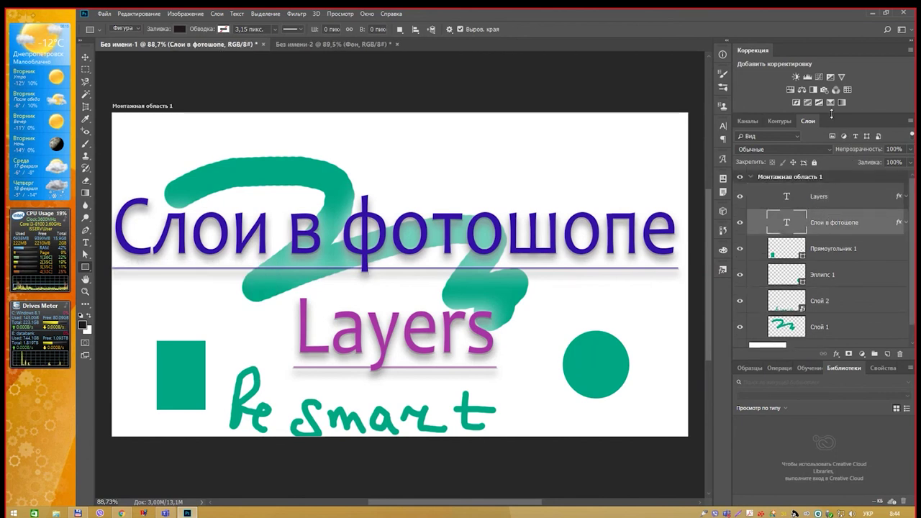
click(848, 261)
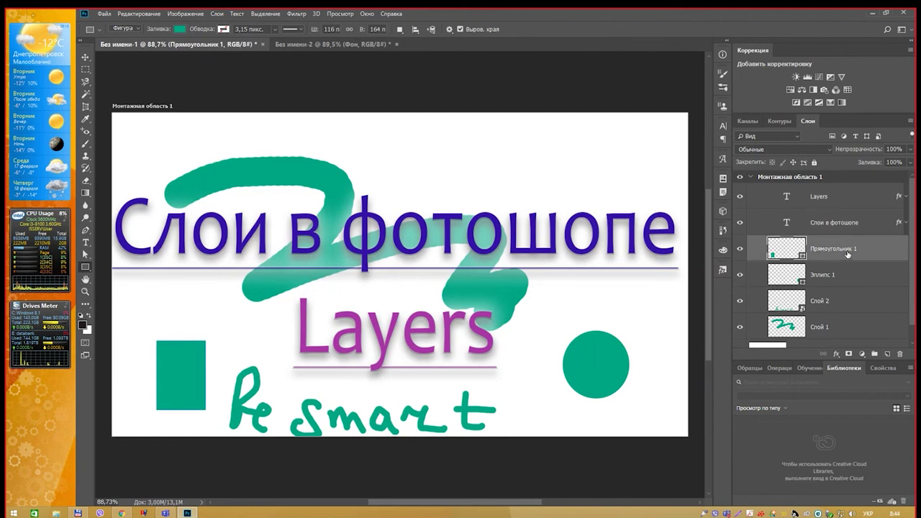
Toggle the Layers panel pixel and adjustment filters on and off.
click(830, 135)
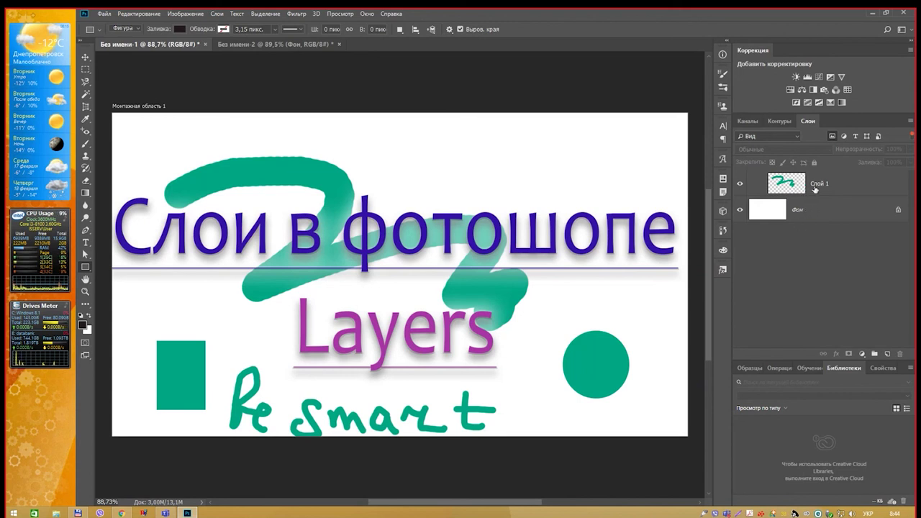
click(834, 136)
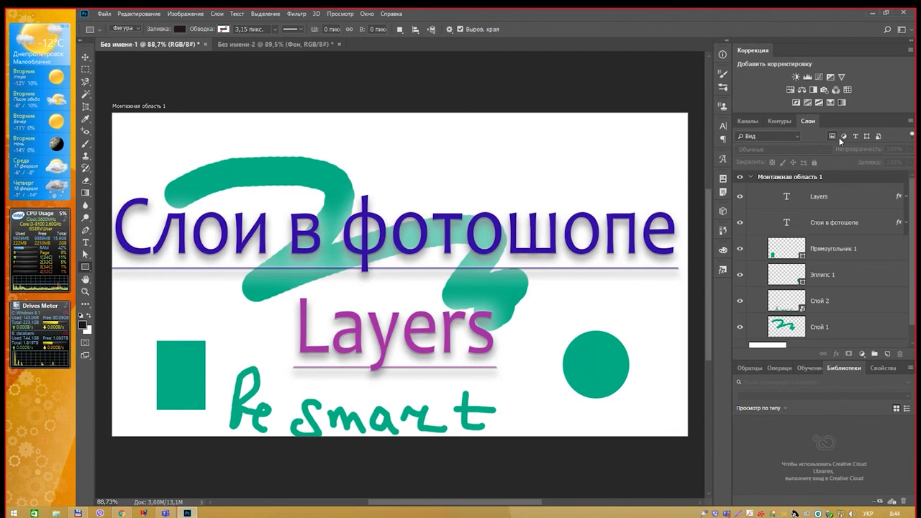
click(844, 136)
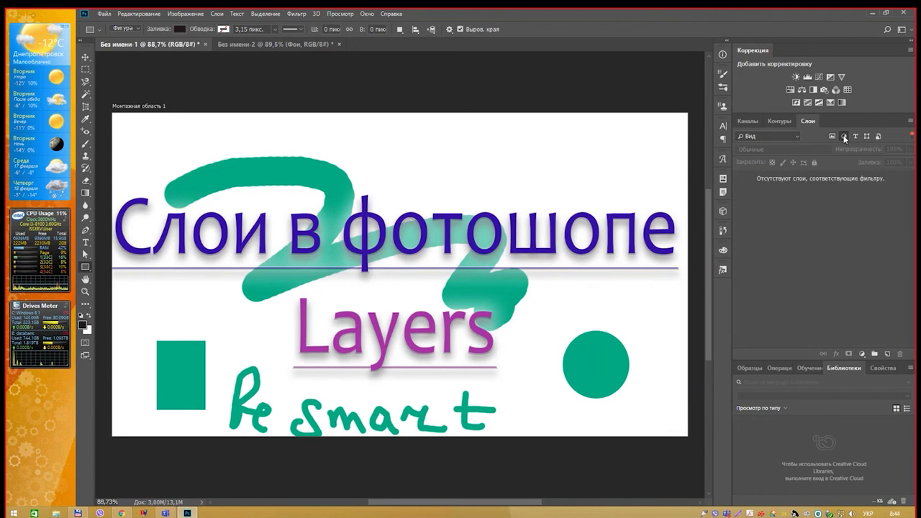
click(844, 137)
Switch to the Без имени-2 document with the striped circle.
click(280, 46)
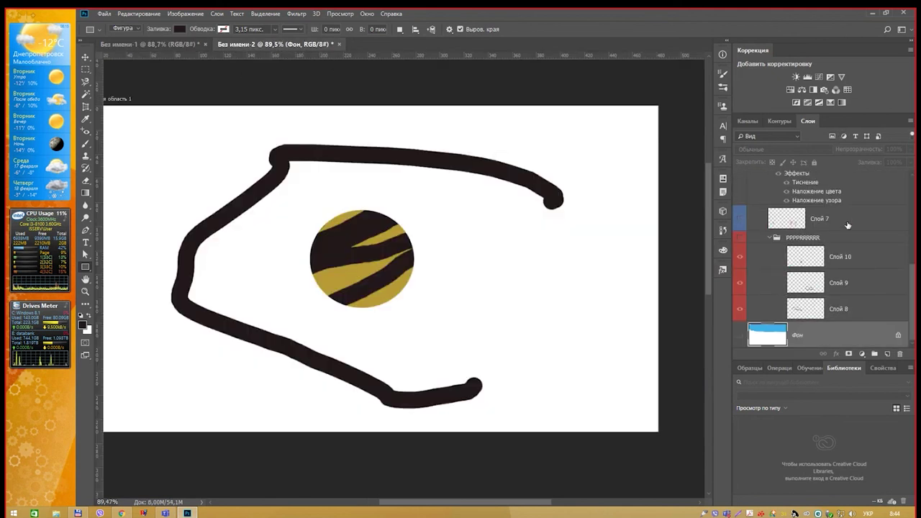
scroll(849, 226, up, 2)
scroll(860, 228, up, 3)
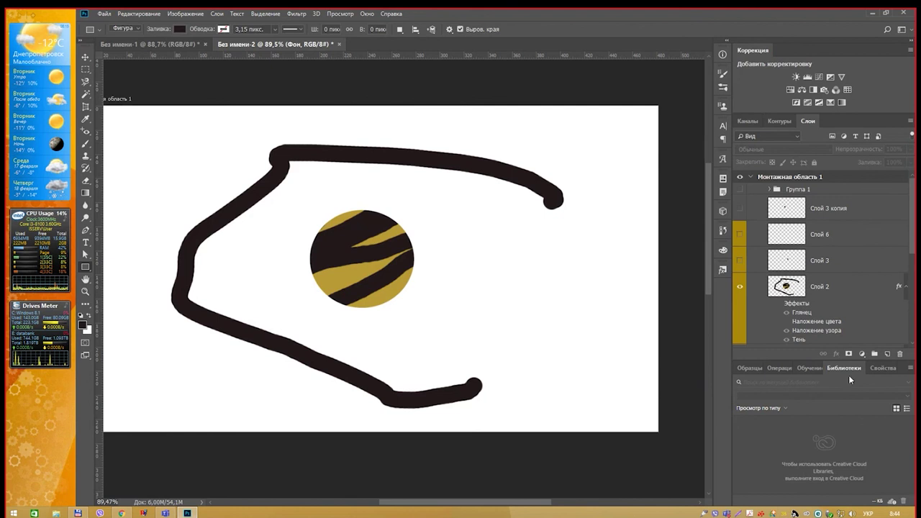
Try a Hue/Saturation adjustment layer at Hue +51, delete it, and select Слой 7.
click(862, 354)
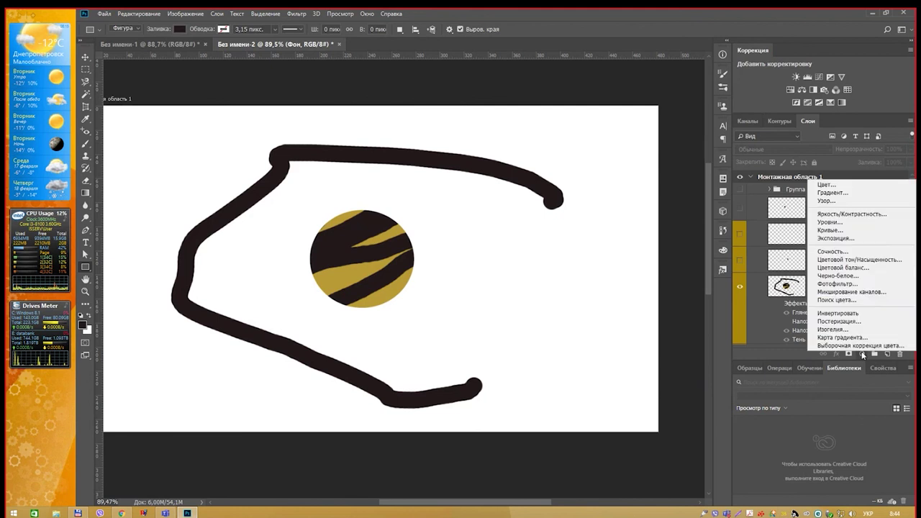
click(862, 260)
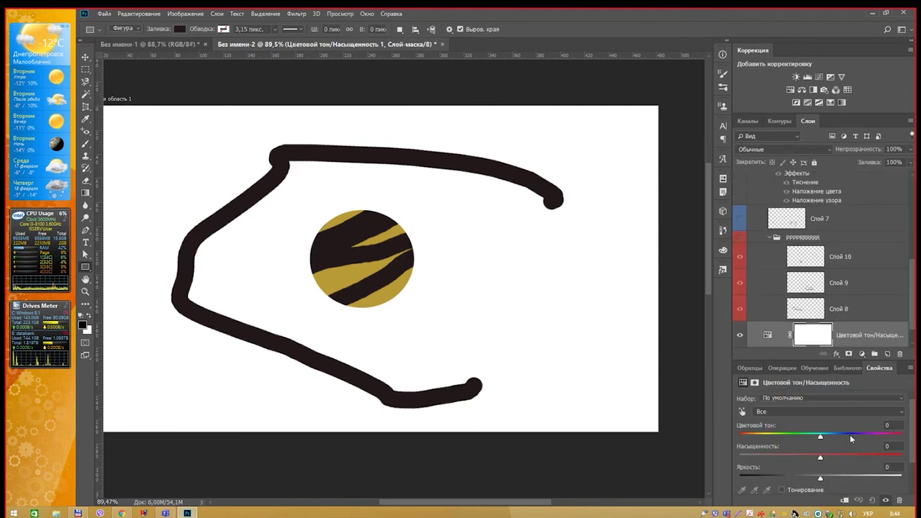
drag(850, 435, 858, 436)
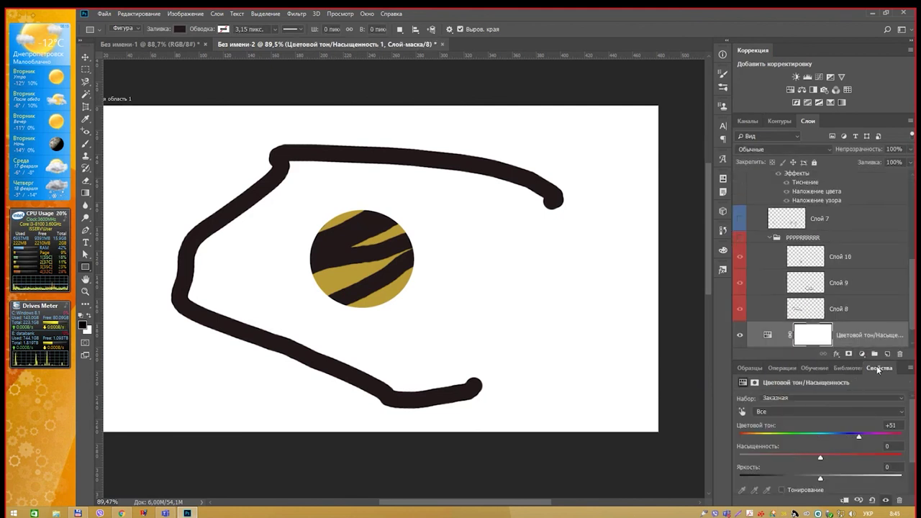
key(Delete)
click(863, 248)
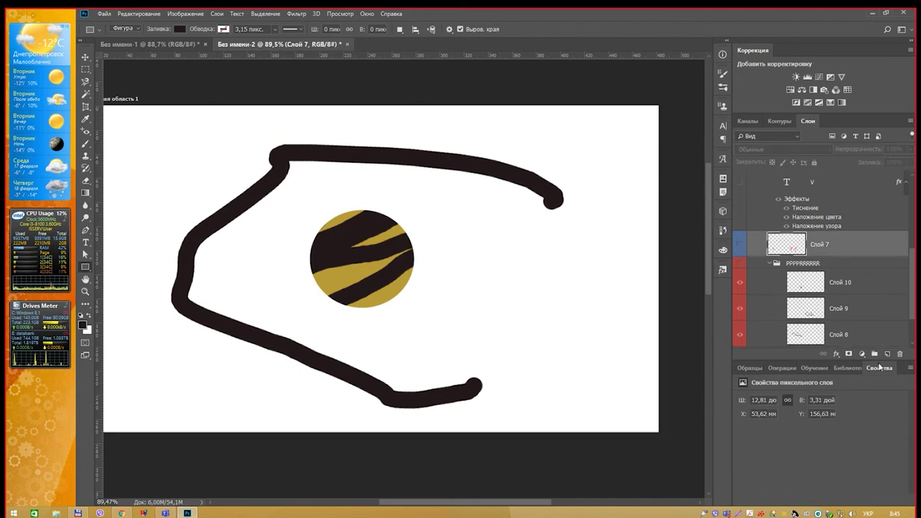
Add a Негатив 1 Invert adjustment layer above Слой 7 and filter to adjustment layers.
click(862, 354)
click(856, 318)
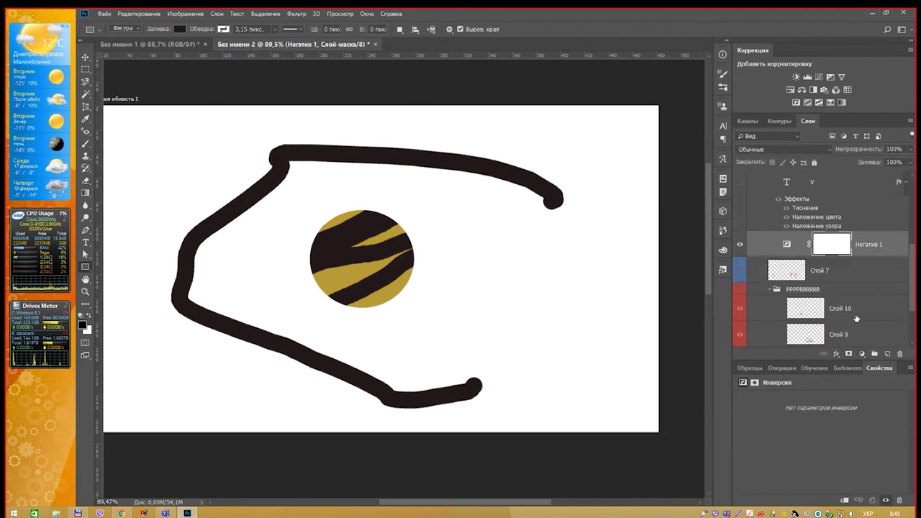
scroll(838, 287, up, 3)
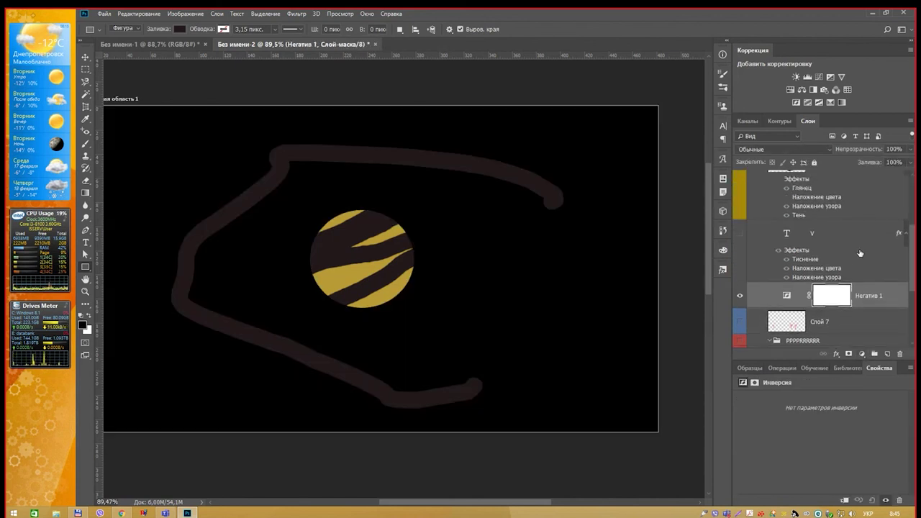
scroll(860, 253, up, 4)
click(844, 136)
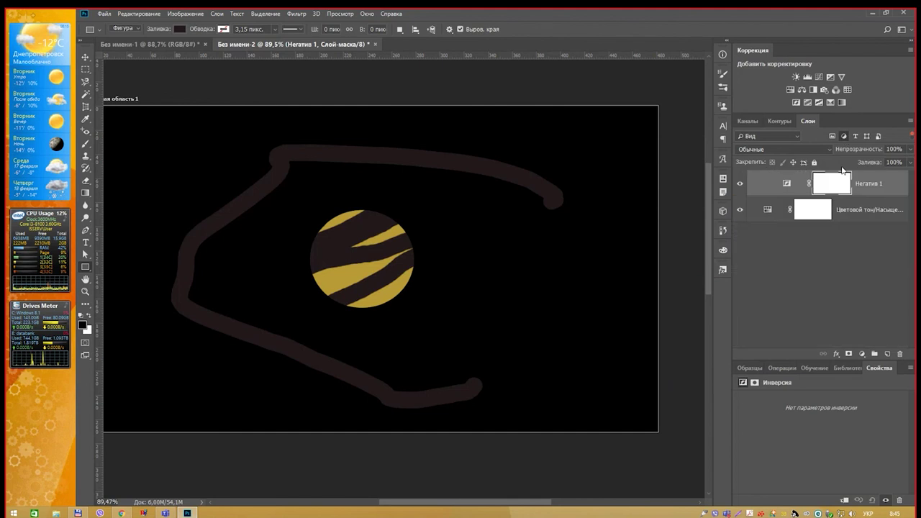
Try the text and shape layer filters, restoring the full layer list each time.
click(844, 137)
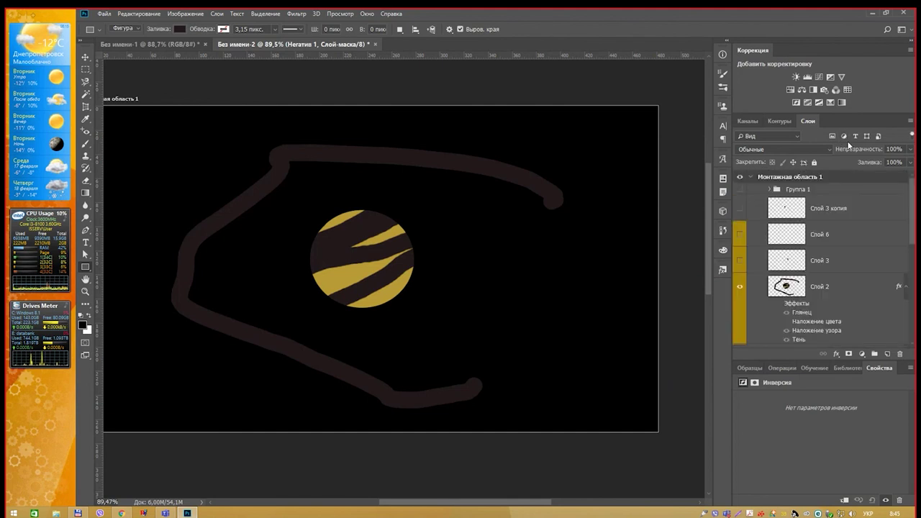
click(855, 136)
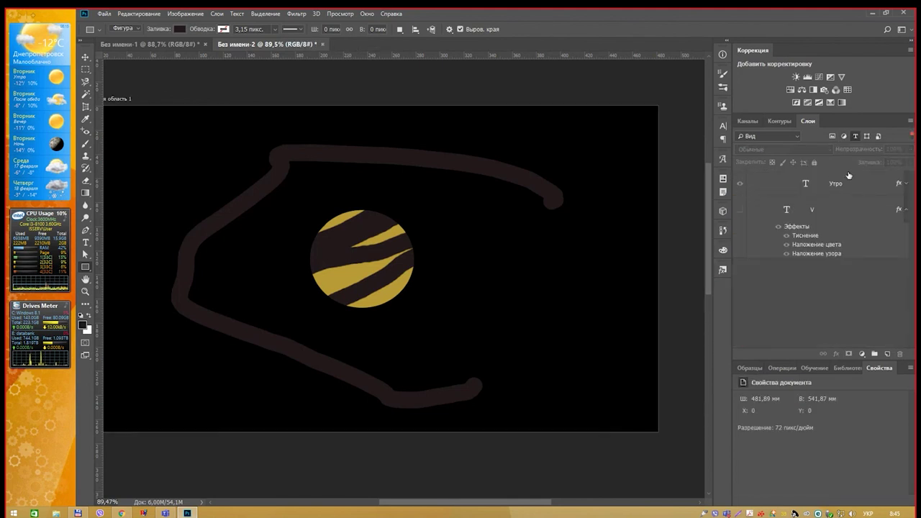
click(856, 136)
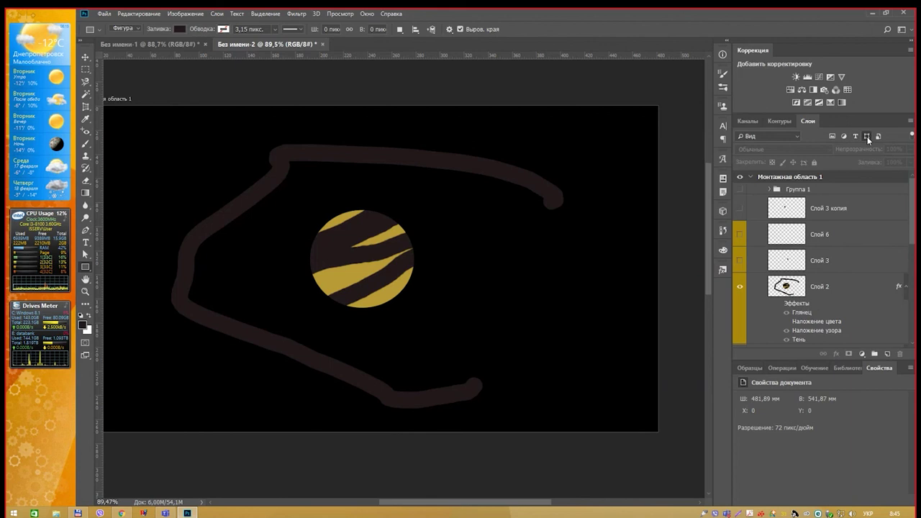
click(867, 137)
click(868, 137)
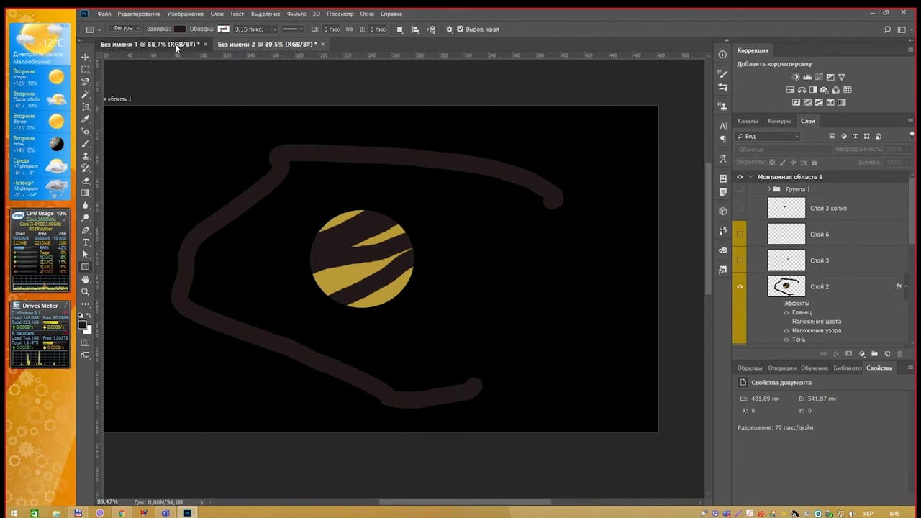
In Без имени-1, filter to shape layers and select Прямоугольник 1.
click(177, 48)
click(868, 136)
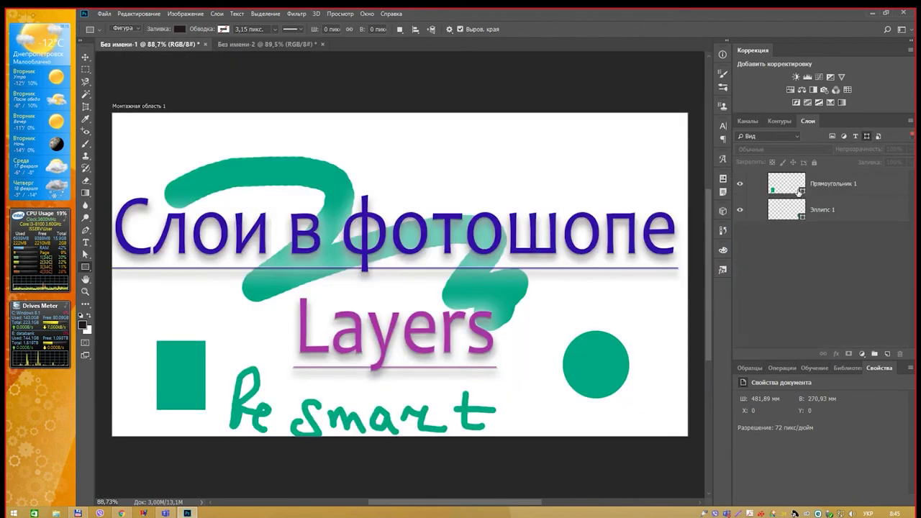
click(799, 191)
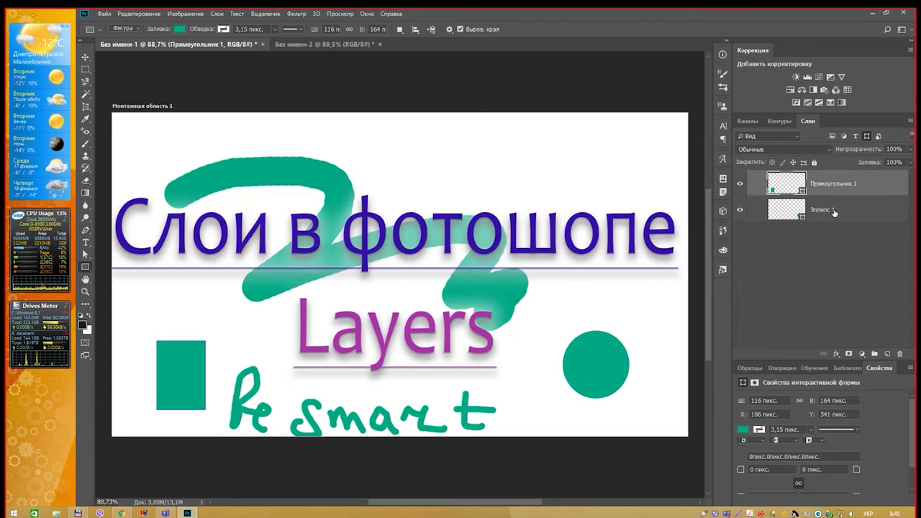
click(833, 209)
click(821, 185)
click(867, 136)
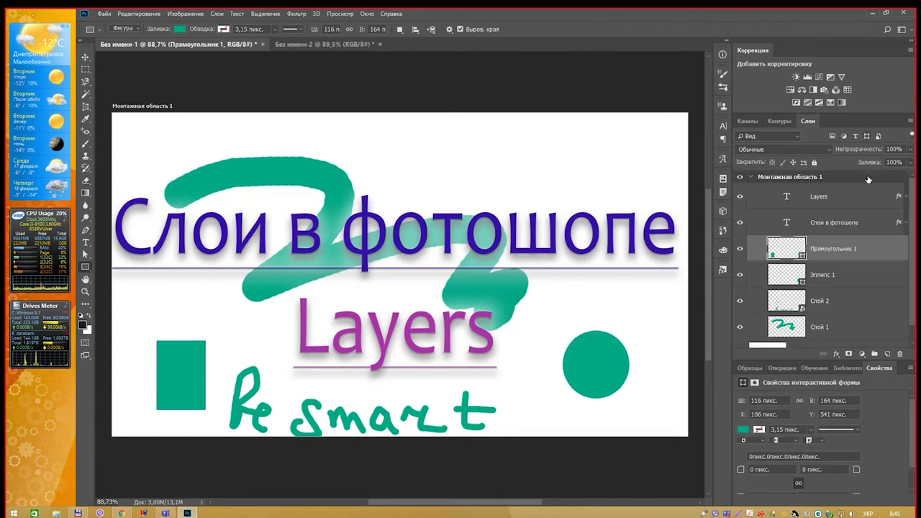
Try the smart object filter and toggle layer filtering off and back on.
click(868, 179)
click(879, 137)
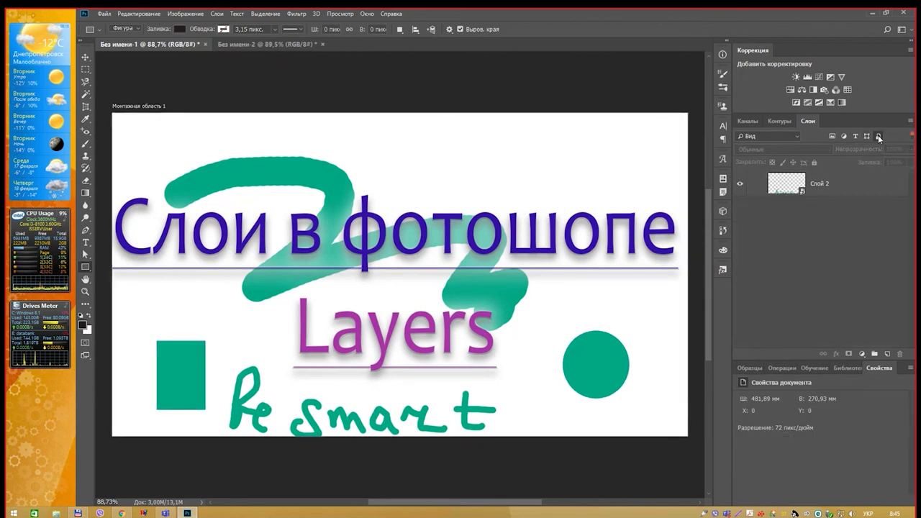
click(878, 136)
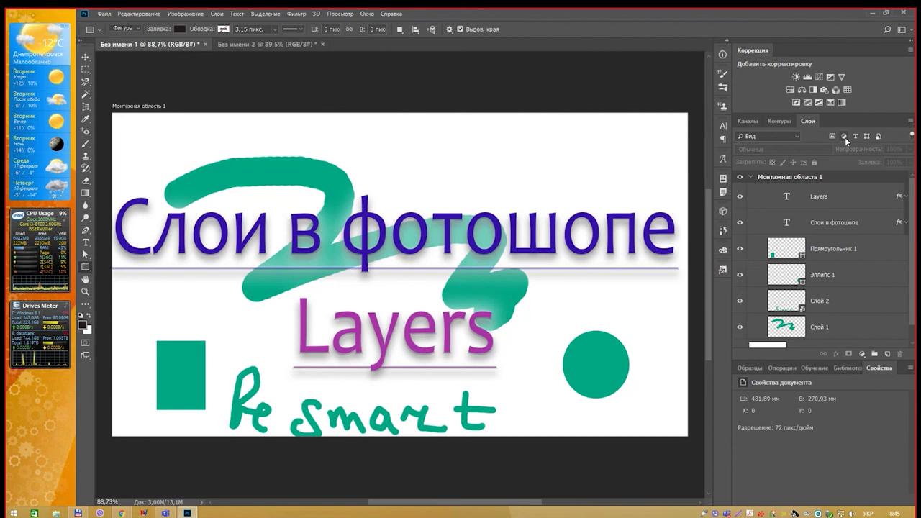
click(912, 136)
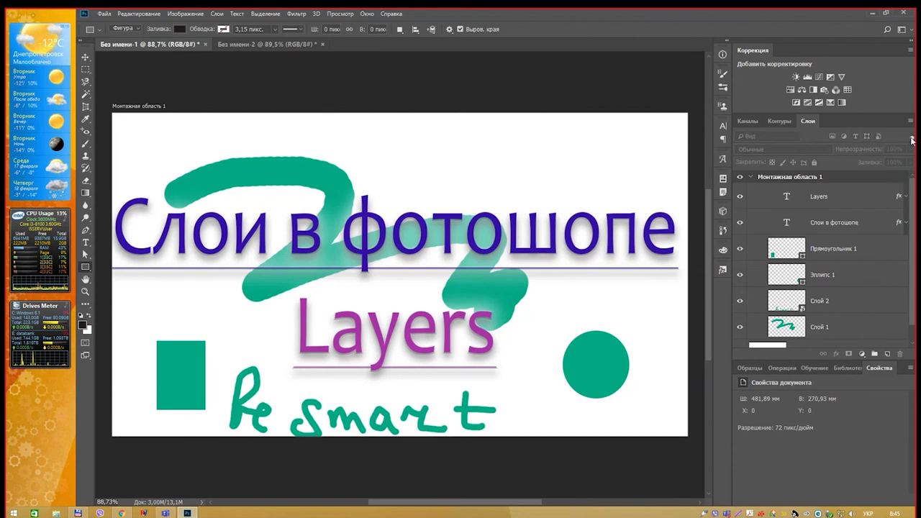
click(911, 136)
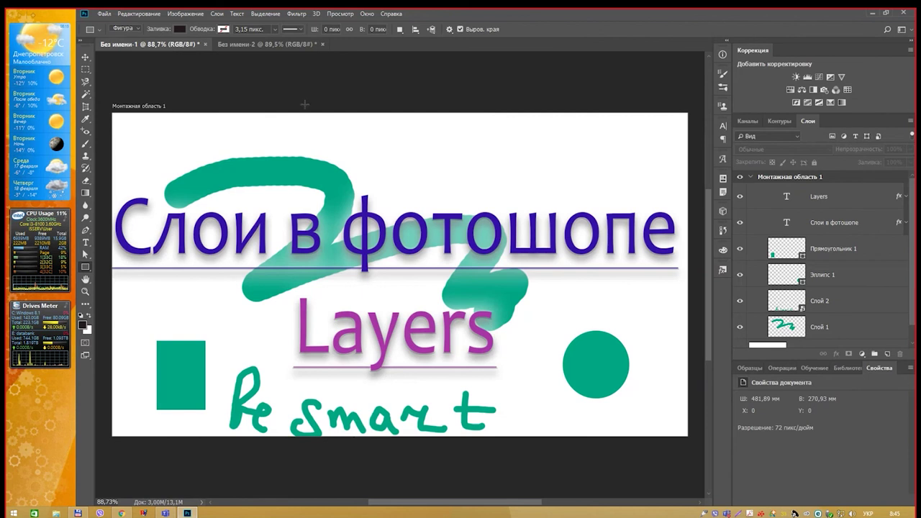
Back in Без имени-2, filter to adjustment layers and delete the Негатив 1 invert layer.
click(287, 46)
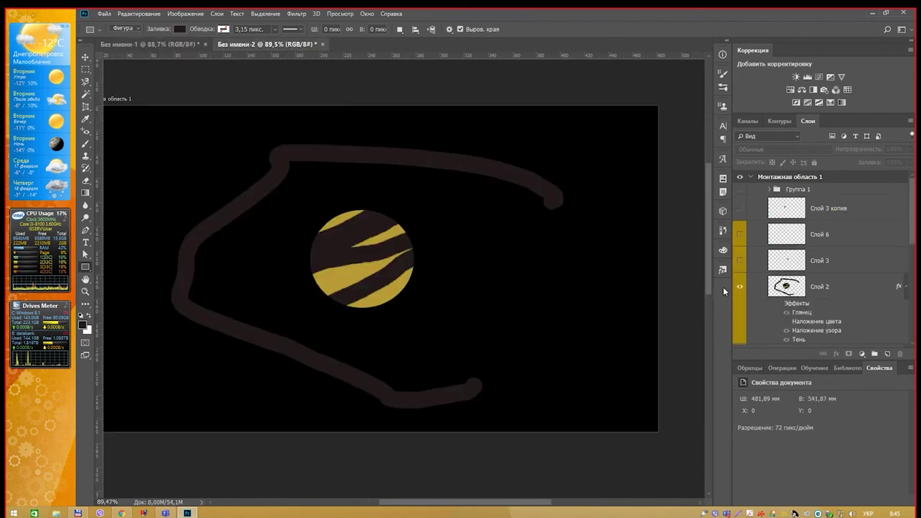
scroll(831, 270, down, 2)
scroll(829, 267, down, 2)
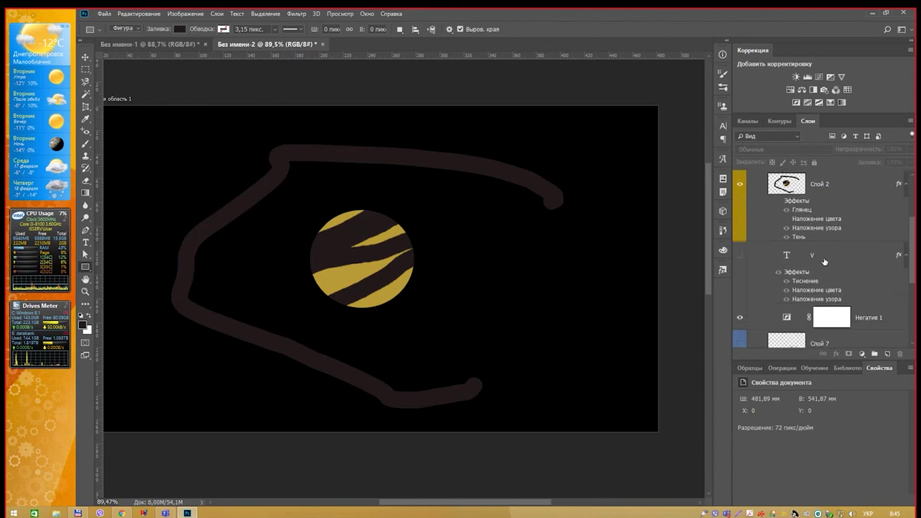
scroll(827, 266, down, 2)
scroll(827, 265, down, 2)
scroll(827, 266, up, 3)
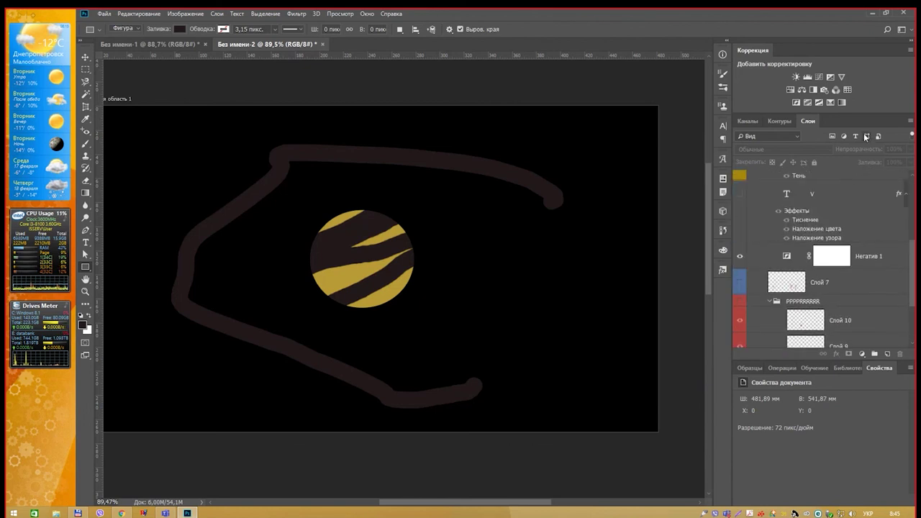
click(844, 136)
click(881, 183)
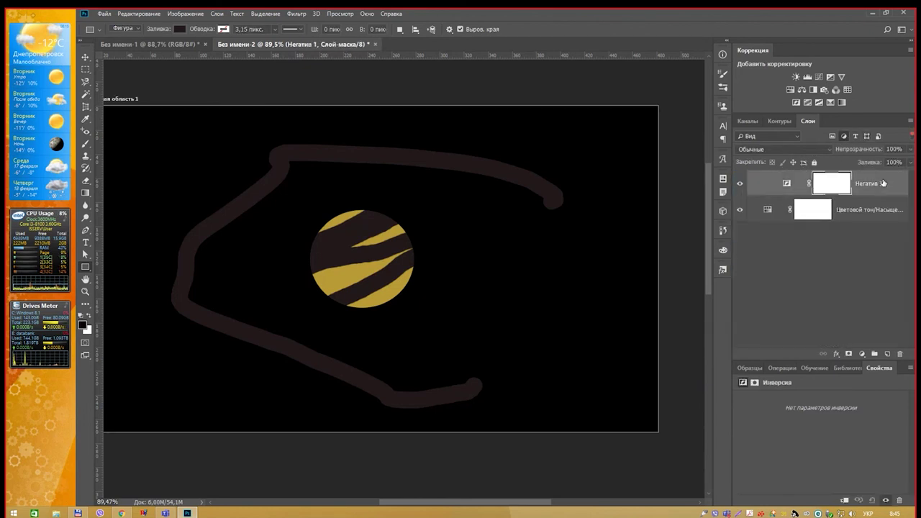
key(Delete)
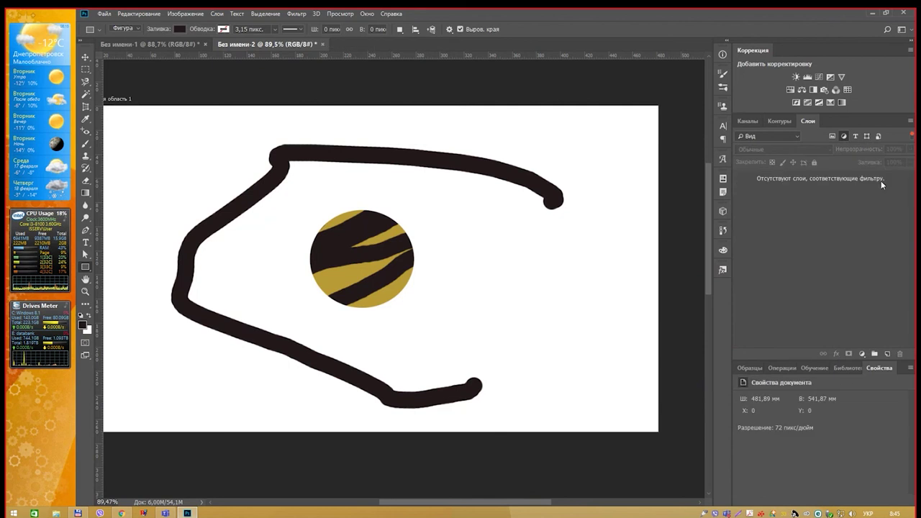
Clear the layer filter and show Слой 3 копия, Слой 6, the V text, Слой 7 and the group.
click(844, 136)
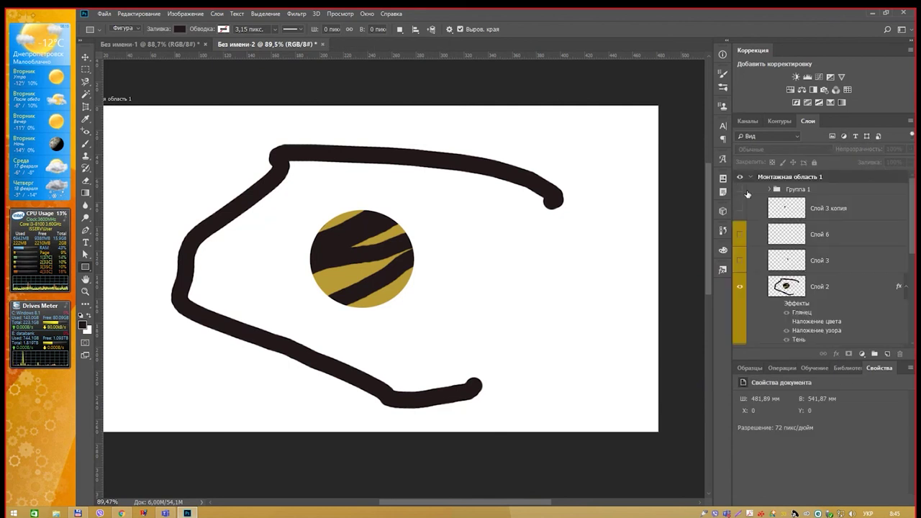
drag(744, 188, 744, 262)
scroll(762, 309, down, 2)
scroll(761, 309, down, 2)
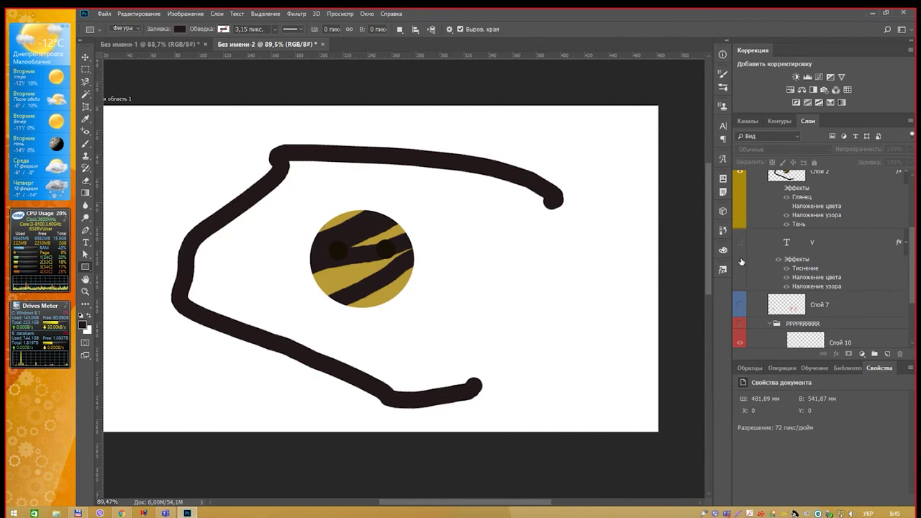
alt+click(740, 246)
click(740, 304)
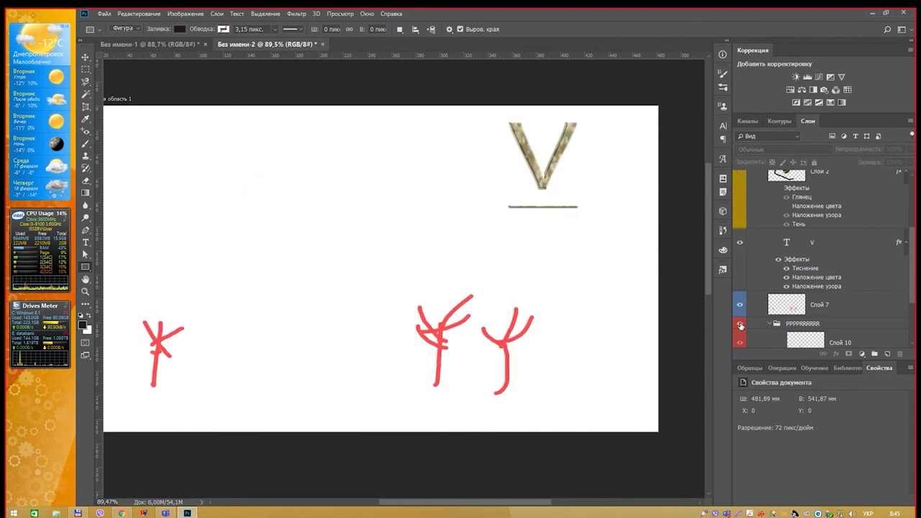
click(740, 325)
Re-show Слой 2, Слой 3, Слой 6 and Слой 3 копия, then select Слой 3 копия through Слой 3.
scroll(790, 327, down, 1)
scroll(789, 326, down, 1)
scroll(777, 310, up, 2)
scroll(763, 288, up, 2)
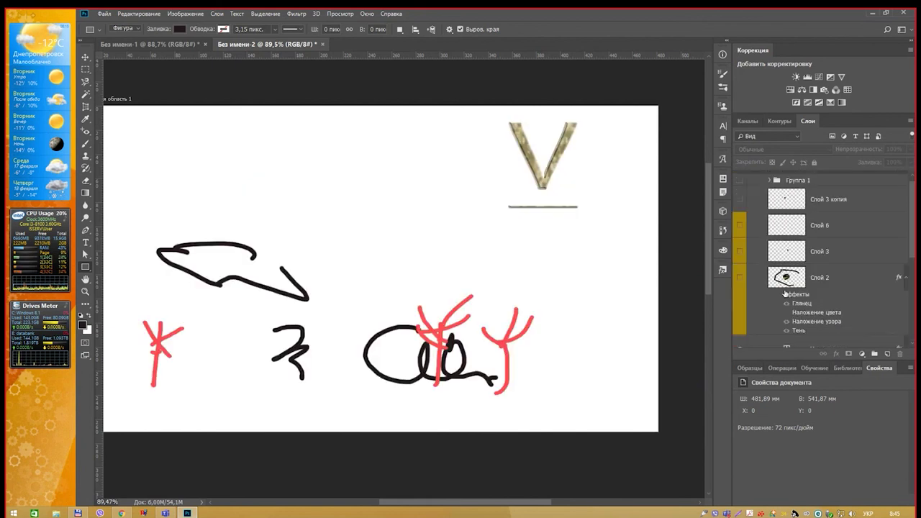
click(740, 277)
click(739, 252)
click(740, 226)
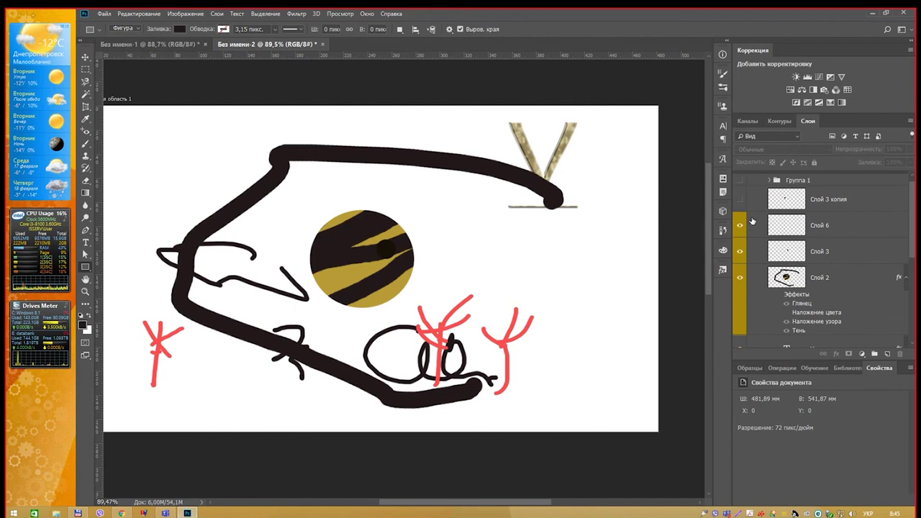
scroll(743, 232, up, 1)
click(739, 208)
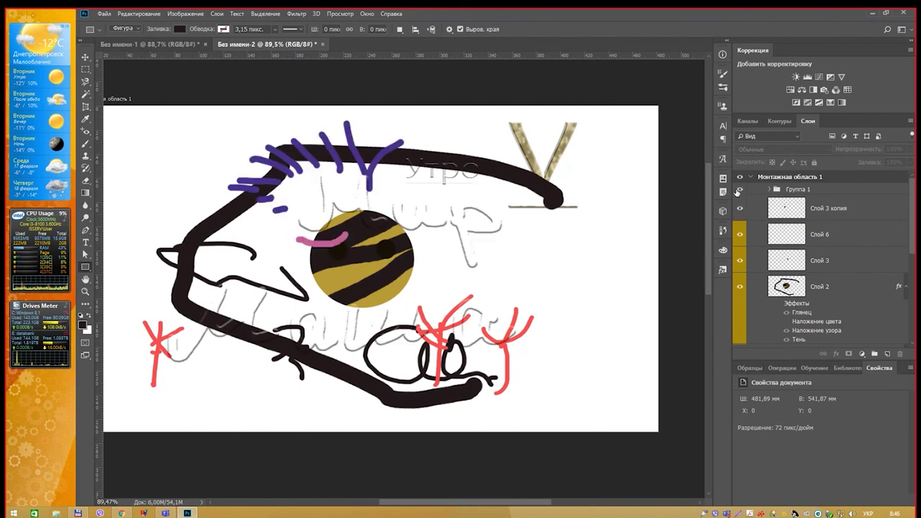
click(832, 219)
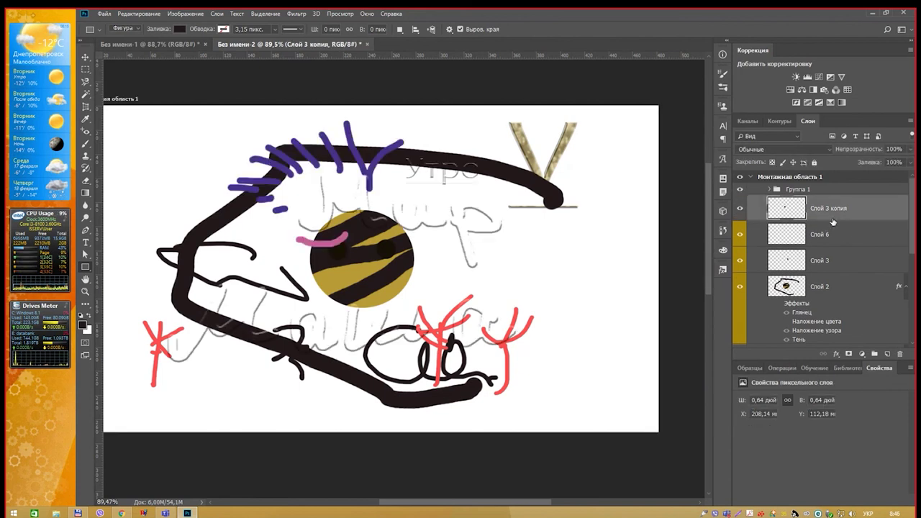
shift+click(831, 260)
right_click(832, 259)
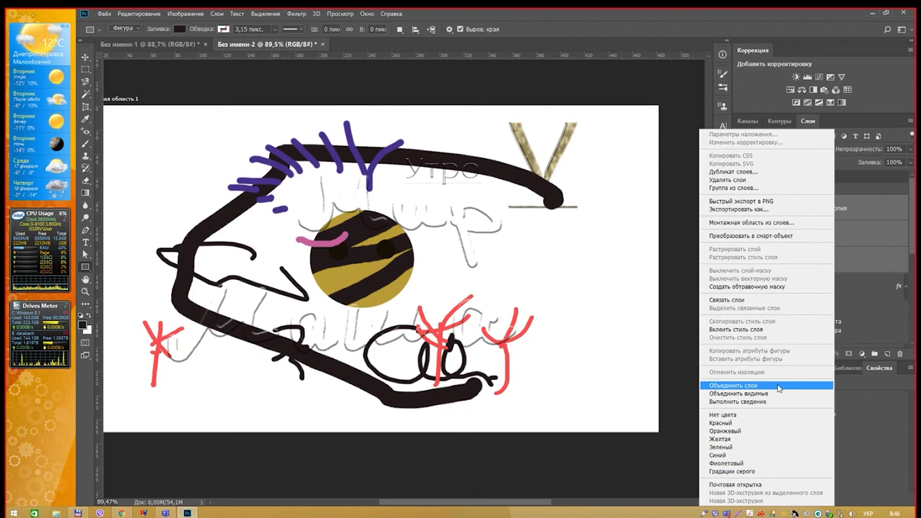
click(777, 388)
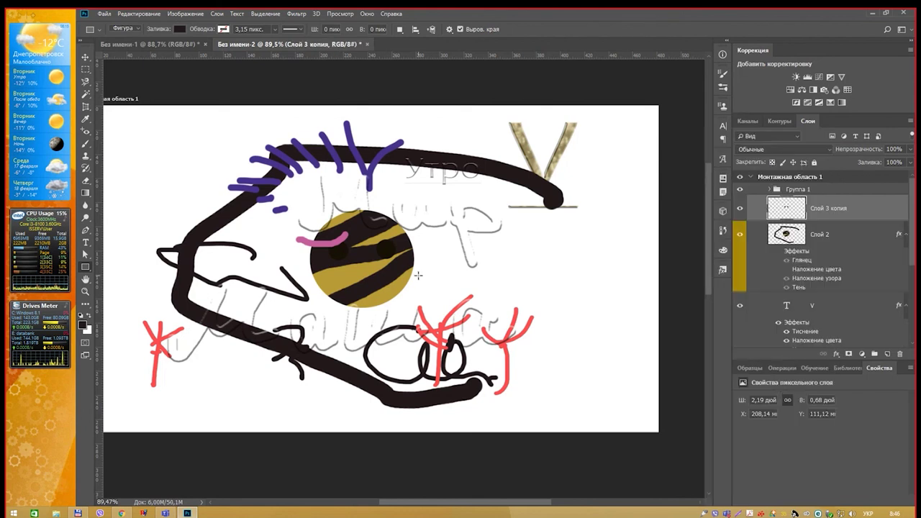
key(v)
mouse_move(418, 275)
mouse_down()
mouse_move(389, 265)
mouse_move(409, 268)
mouse_up()
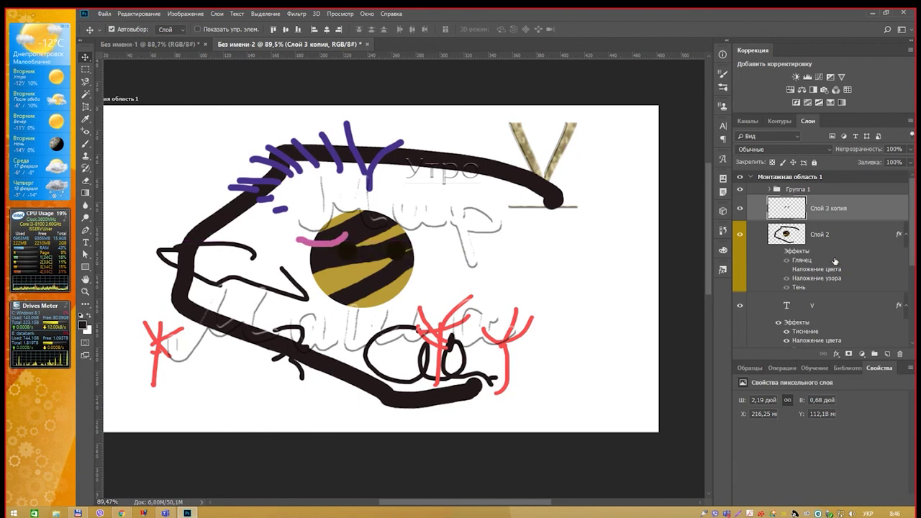
key(ctrl+z)
key(ctrl)
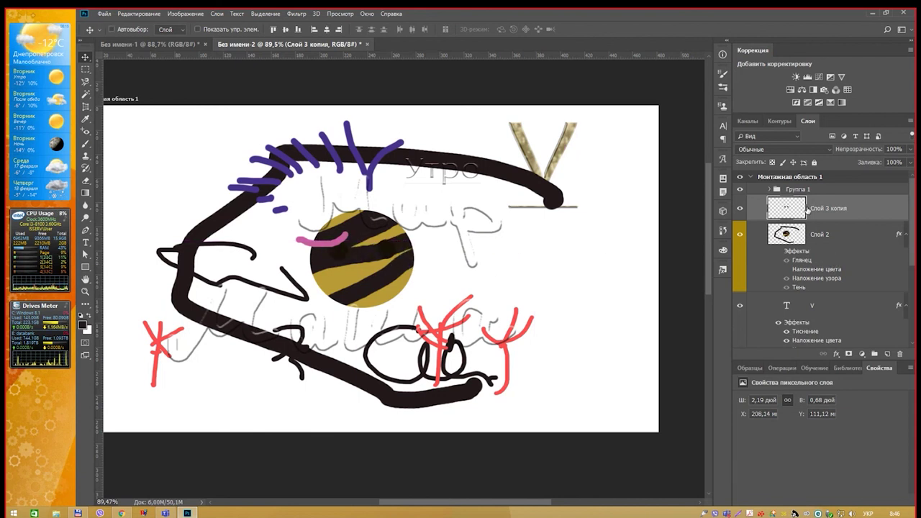
click(723, 230)
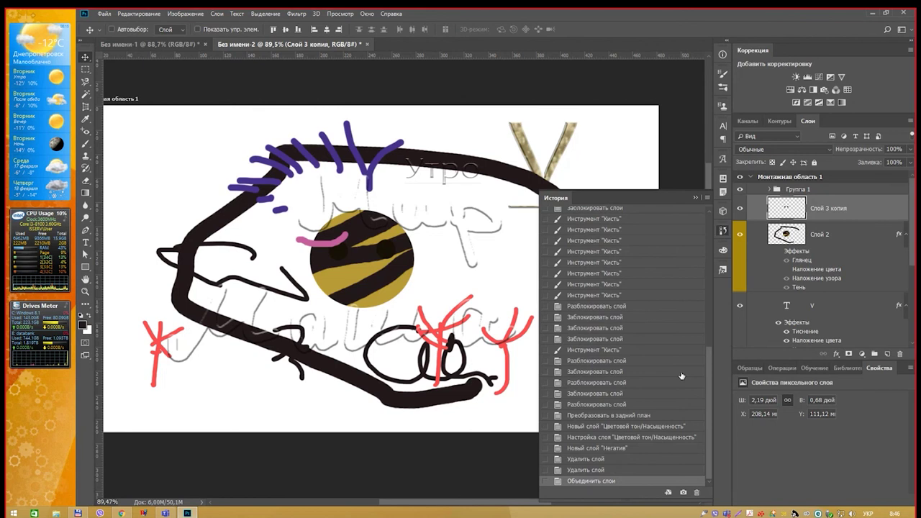
click(626, 470)
click(627, 464)
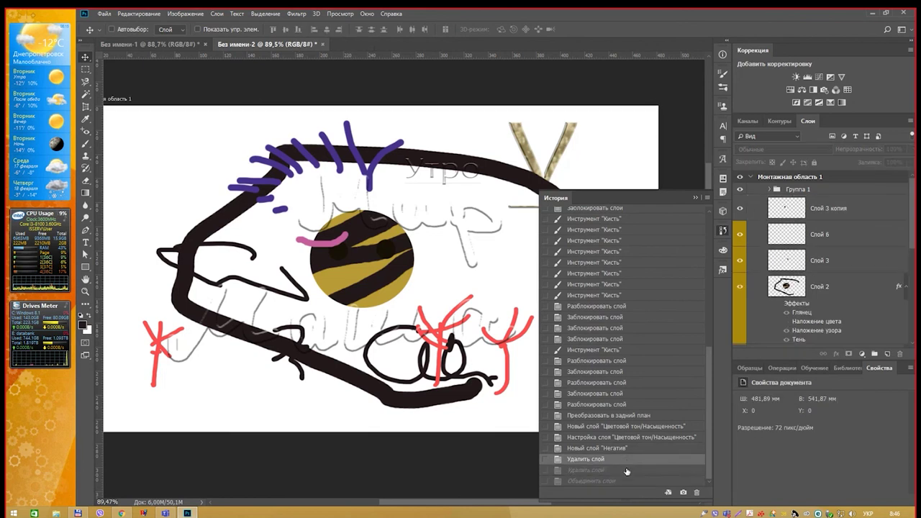
click(626, 470)
click(628, 460)
click(723, 230)
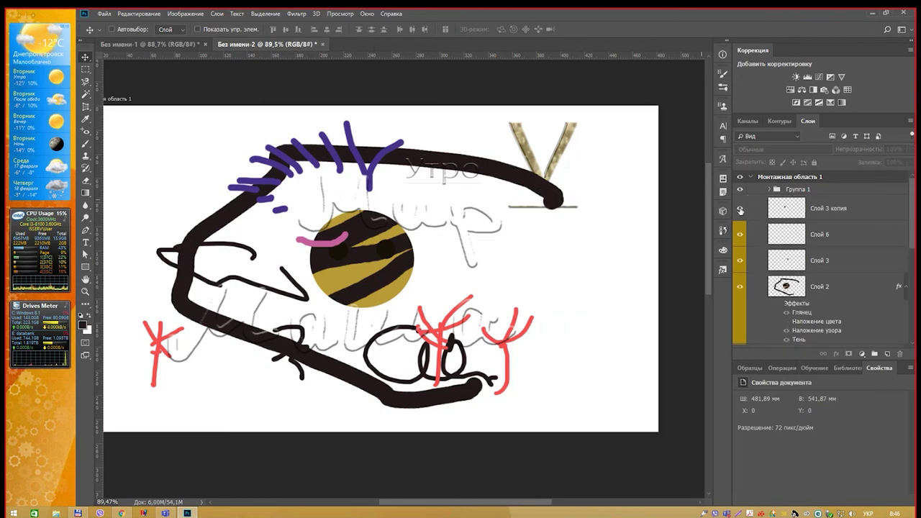
click(826, 236)
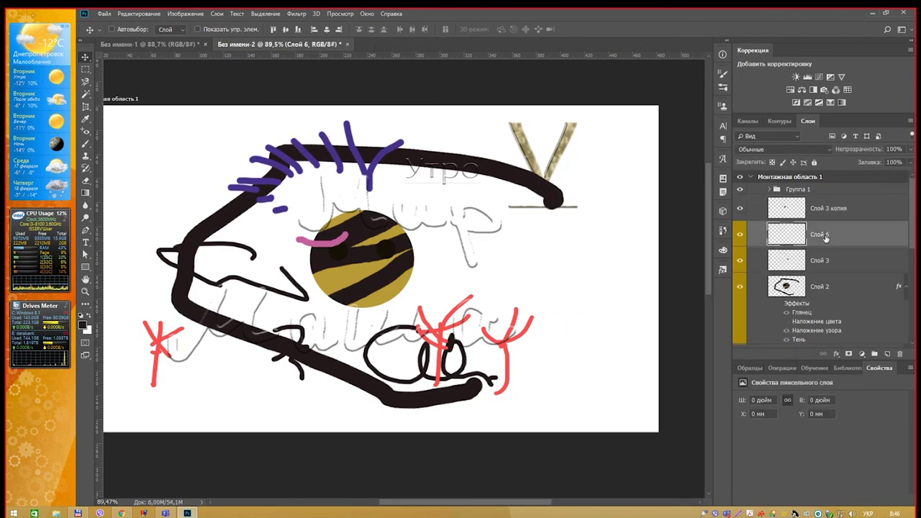
shift+click(828, 288)
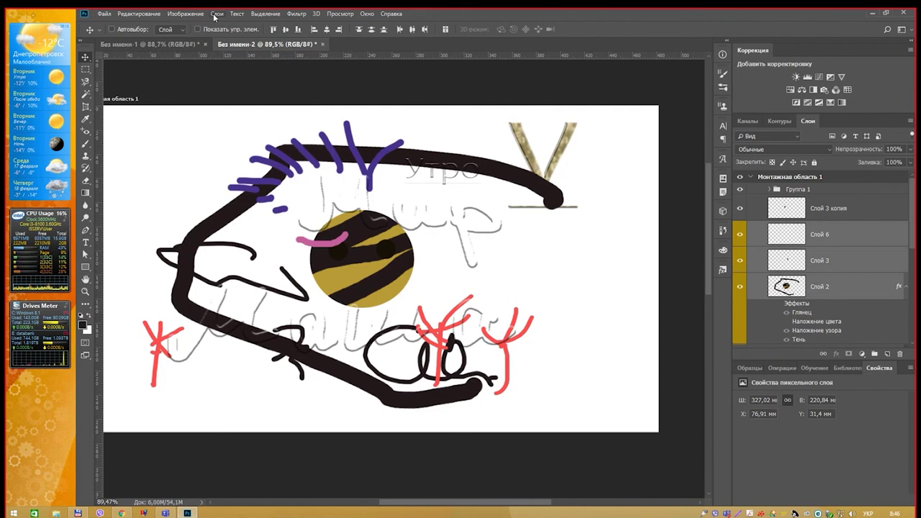
Apply Layer > Flatten Image and confirm OK to discard the hidden layers.
click(216, 13)
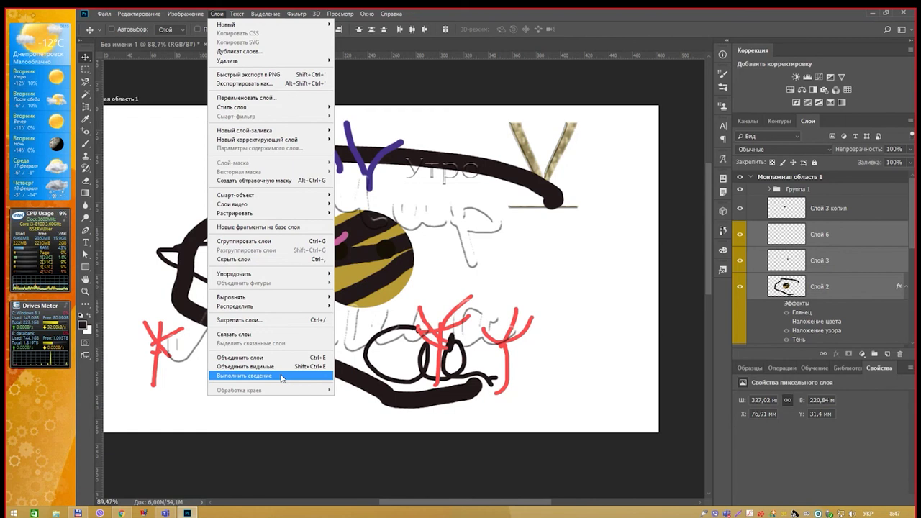
click(282, 378)
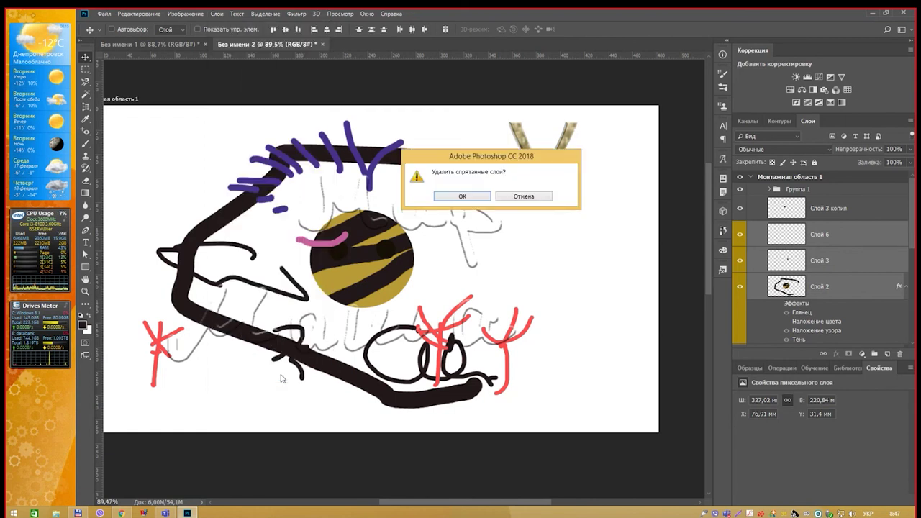
click(477, 199)
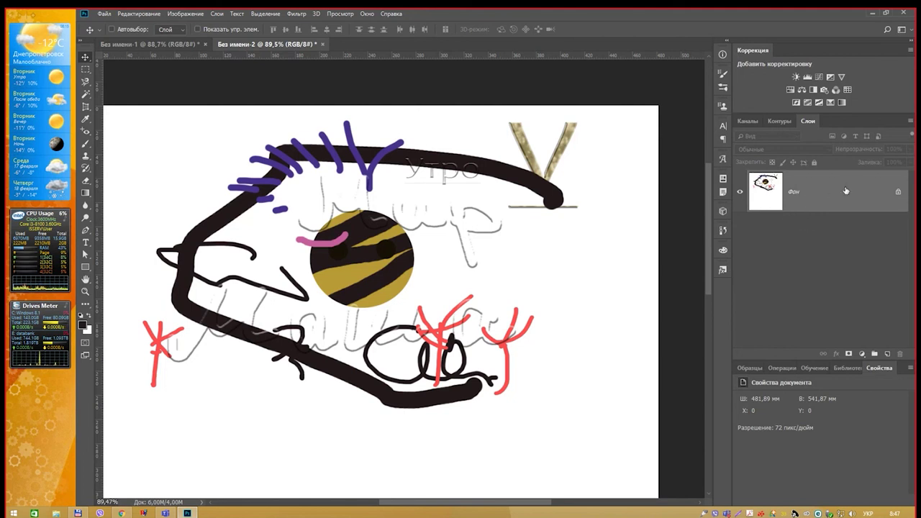
Undo Flatten Image with Ctrl+Z, restoring Группа 1, Слой 3 копия, Слой 6, Слой 3 and Слой 2.
key(ctrl+z)
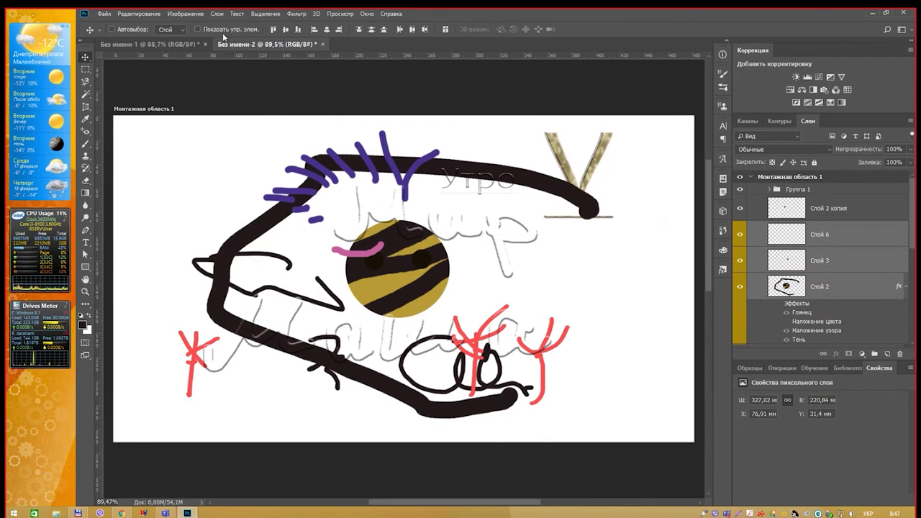
click(185, 15)
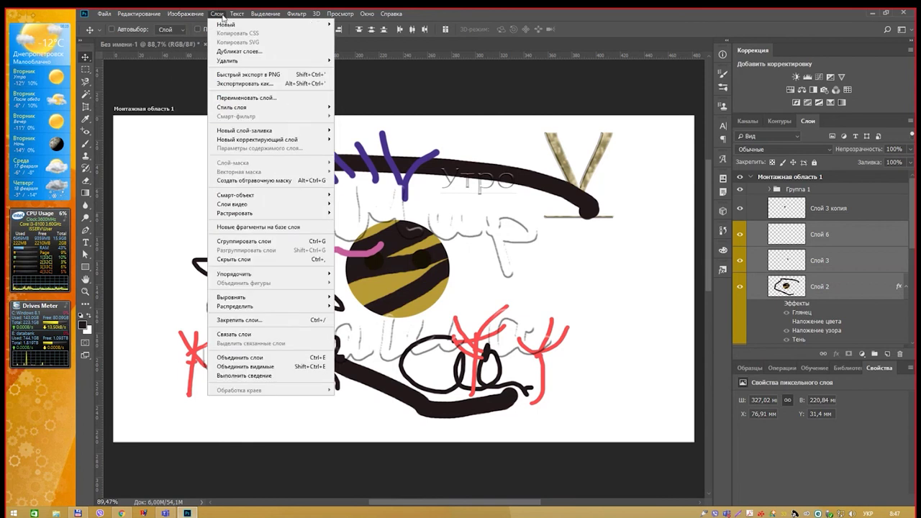
Close the Layer menu and select Слой 9 in the lower group.
click(580, 20)
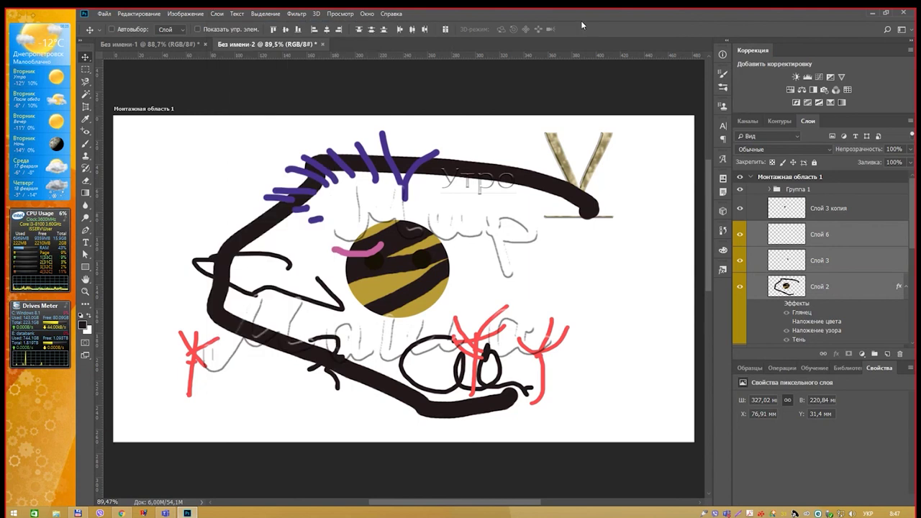
scroll(795, 249, down, 1)
scroll(794, 249, down, 3)
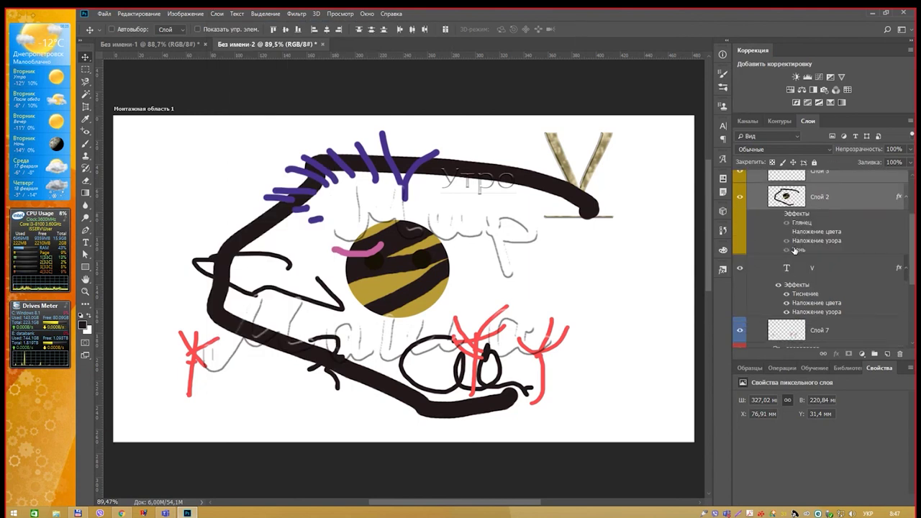
scroll(794, 250, down, 2)
scroll(794, 249, down, 1)
click(814, 268)
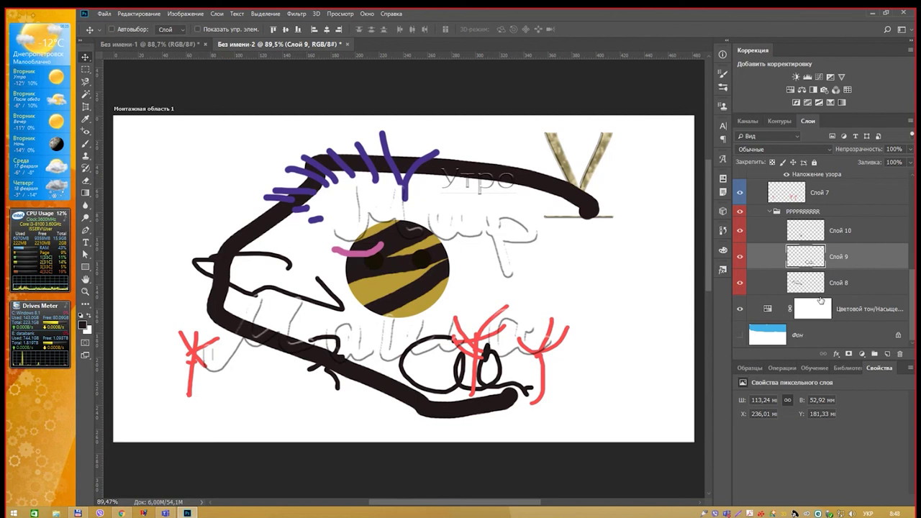
Select the Hue/Saturation layer, then the Фон background layer.
scroll(822, 285, up, 2)
scroll(823, 285, up, 1)
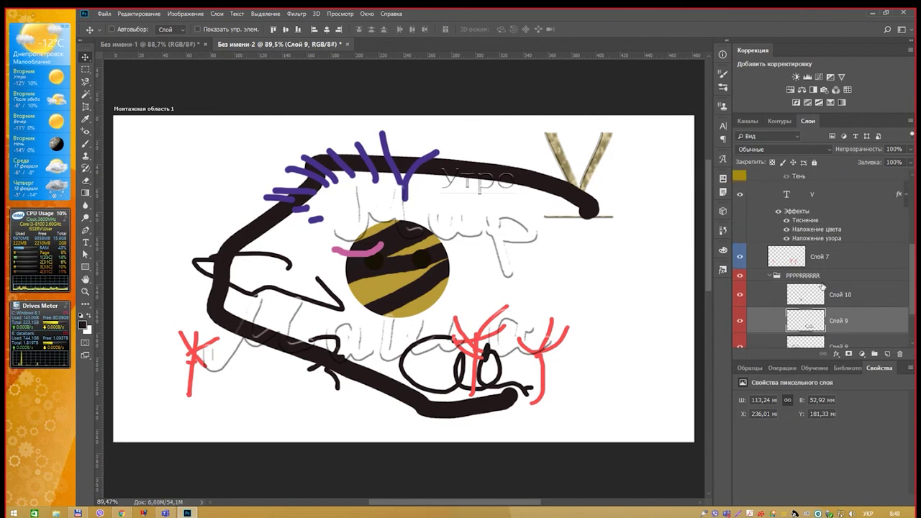
scroll(827, 288, down, 3)
click(844, 307)
scroll(846, 284, up, 2)
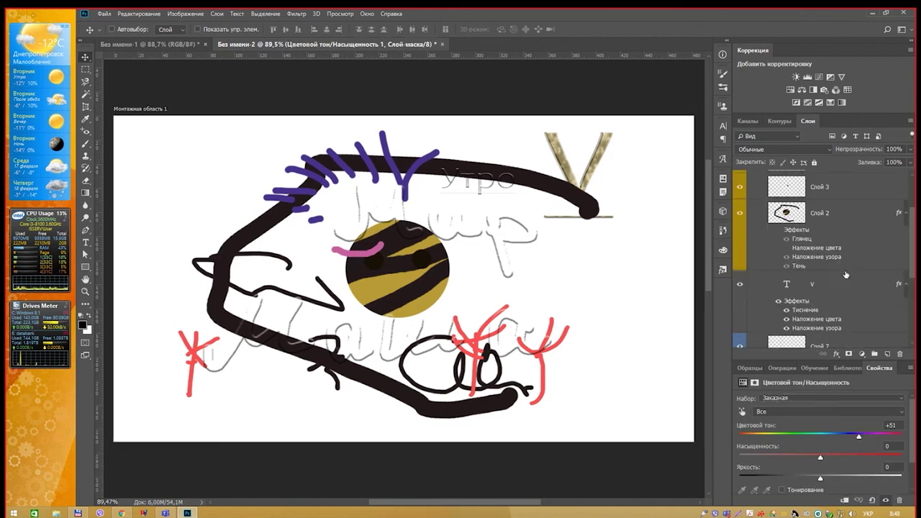
scroll(846, 266, up, 3)
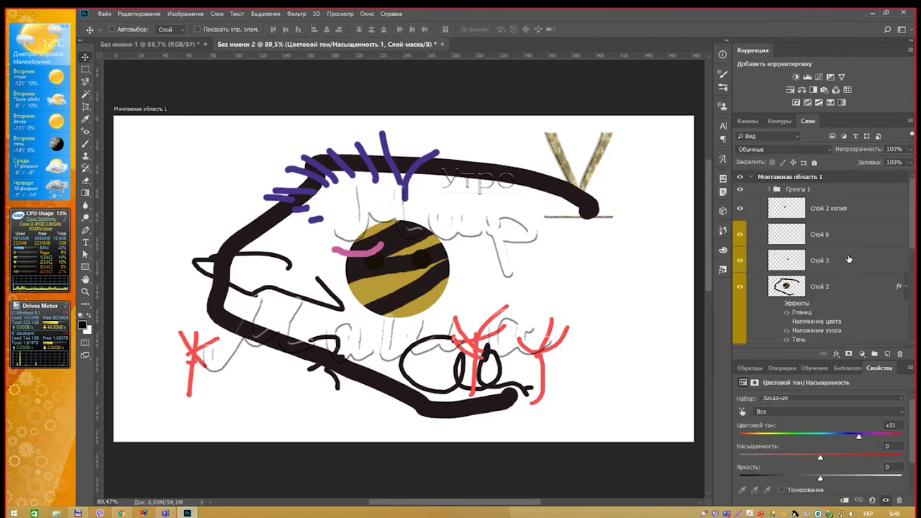
click(837, 195)
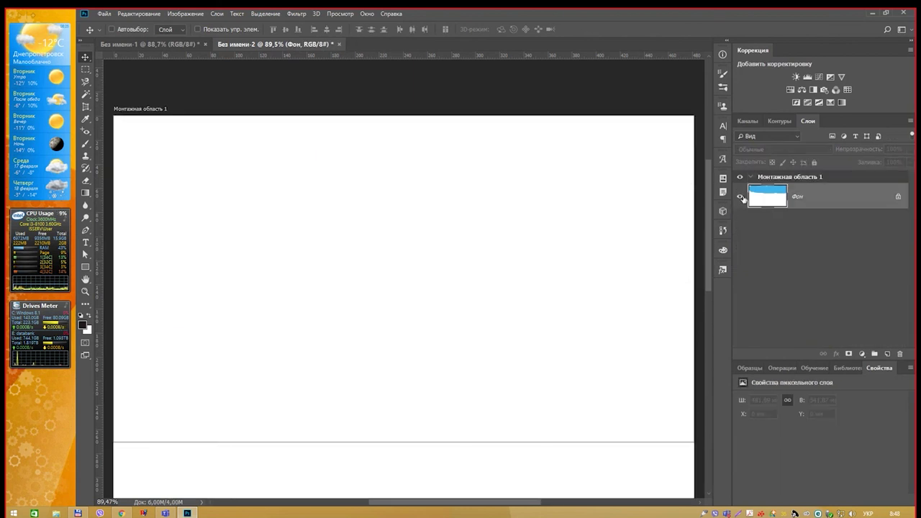
Dismiss the locked-background warning and zoom in on the artboard's upper part.
scroll(516, 290, down, 5)
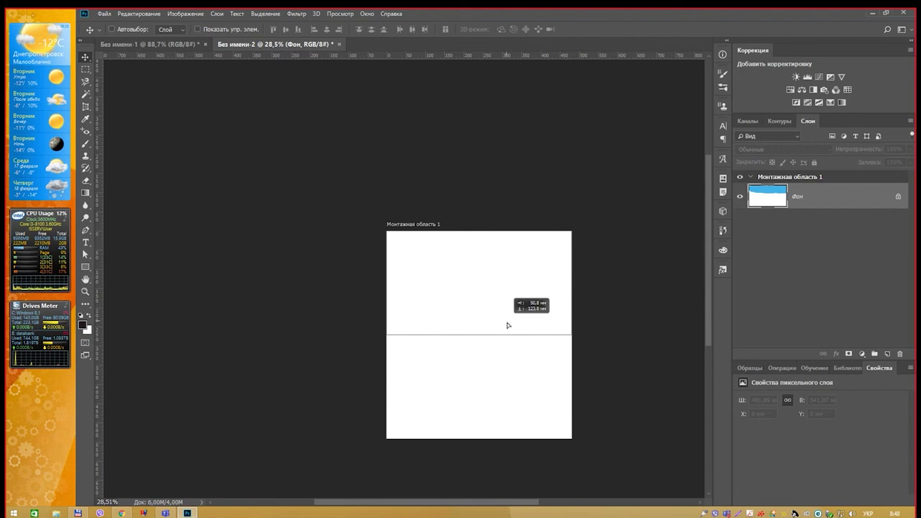
click(437, 270)
click(526, 193)
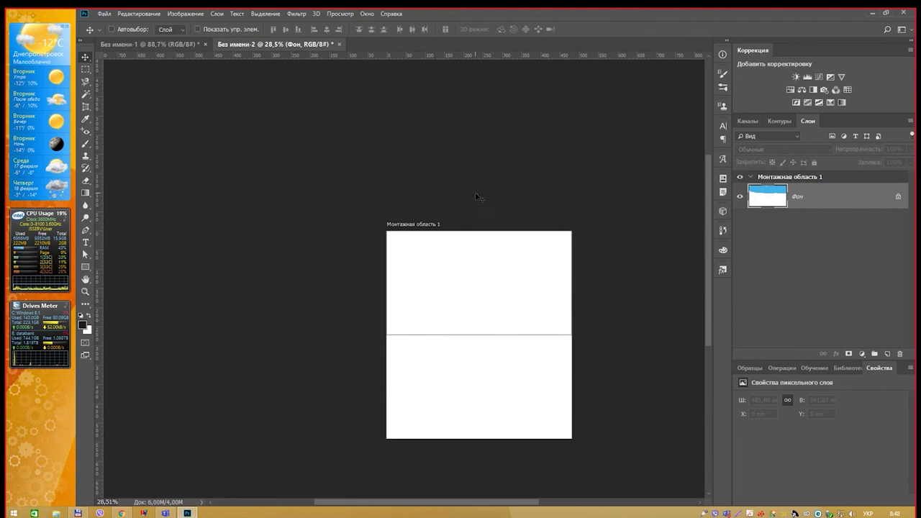
key(ctrl+plus)
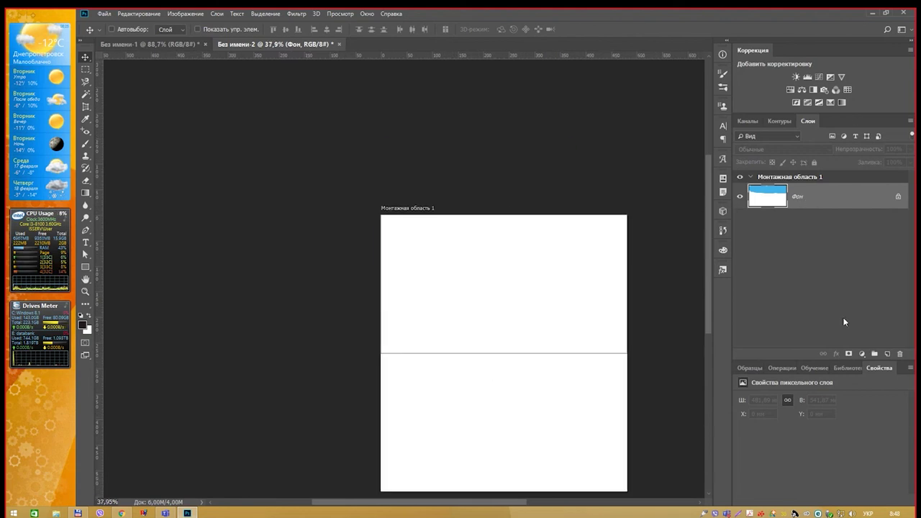
scroll(553, 255, up, 1)
drag(545, 274, 502, 189)
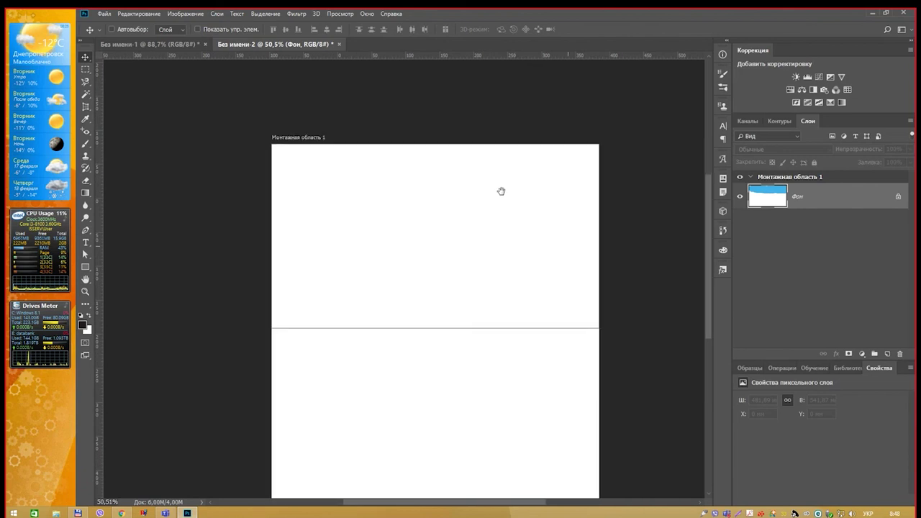
Browse the shape tool and drawing mode options, keeping the Rectangle tool.
click(85, 267)
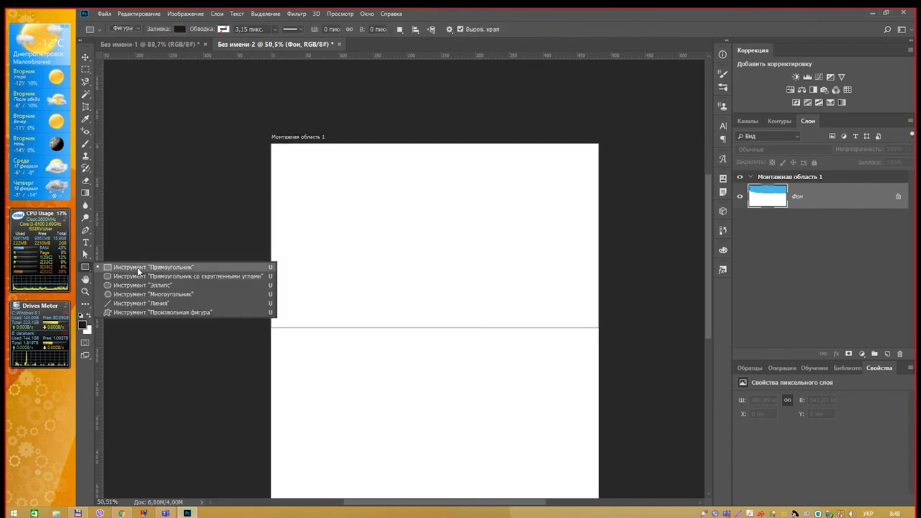
click(138, 270)
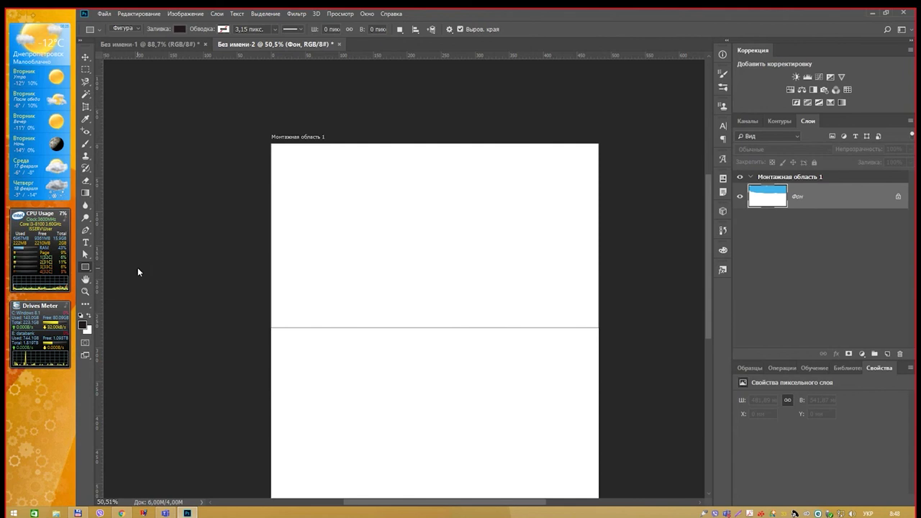
click(137, 31)
click(85, 267)
right_click(85, 267)
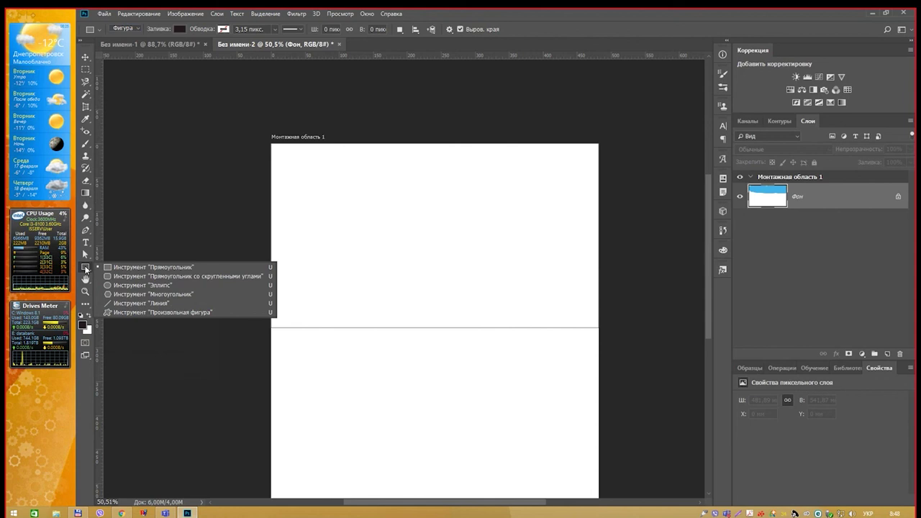
click(182, 268)
In Shape mode, drag a dark 637 × 420 px rectangle near the artboard top.
click(138, 29)
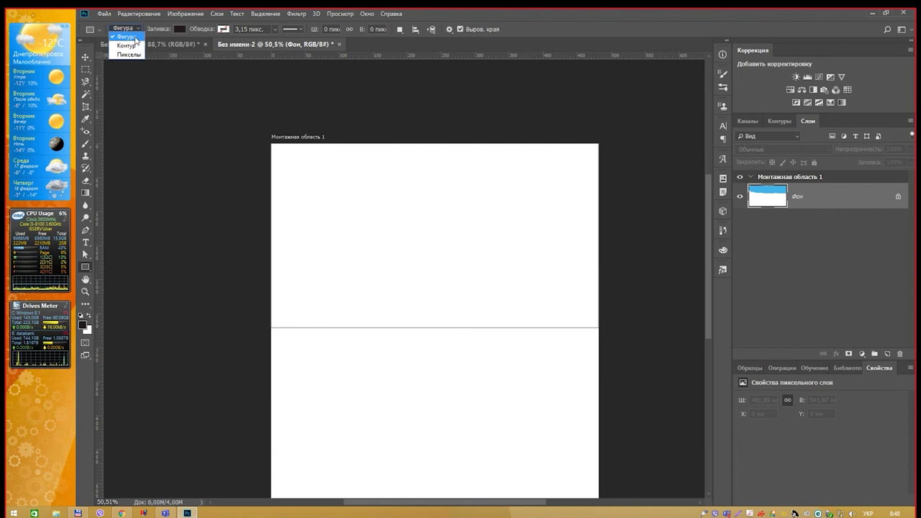
click(135, 40)
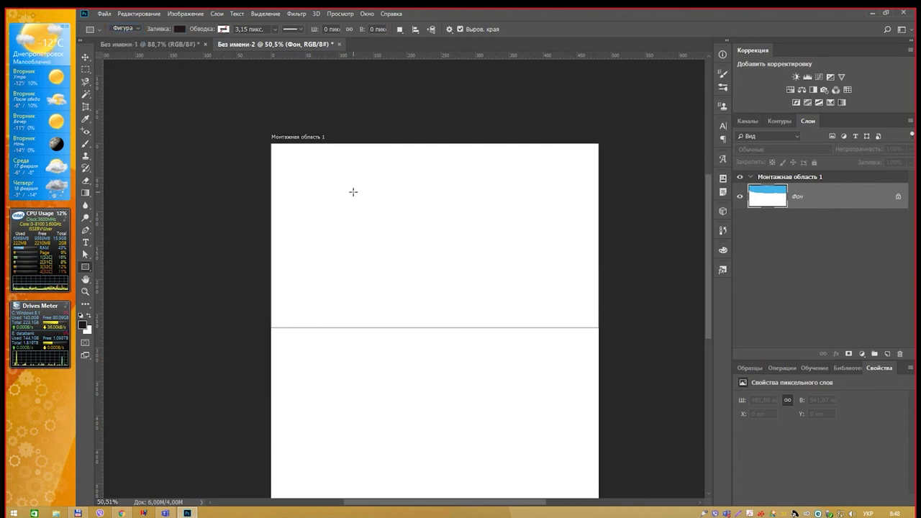
drag(353, 192, 506, 292)
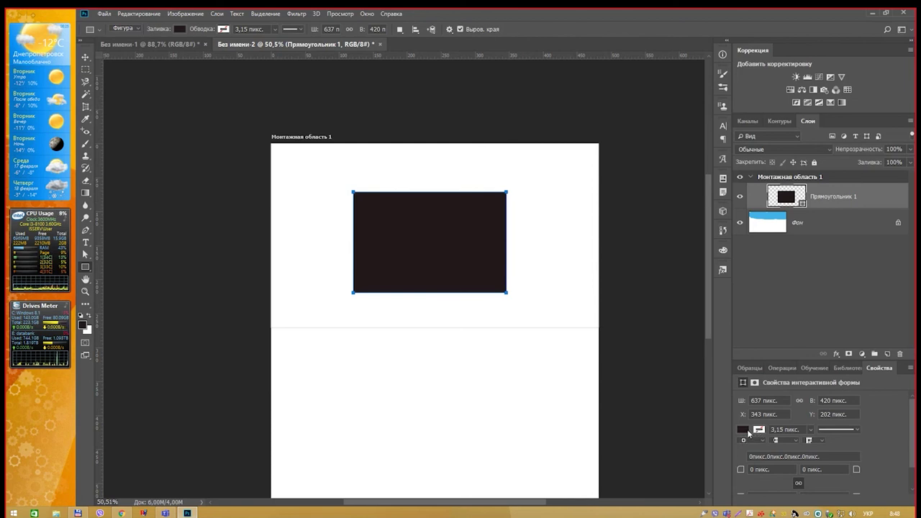
Set the rectangle's fill to black and its stroke colour to cyan.
click(745, 431)
click(762, 426)
click(888, 415)
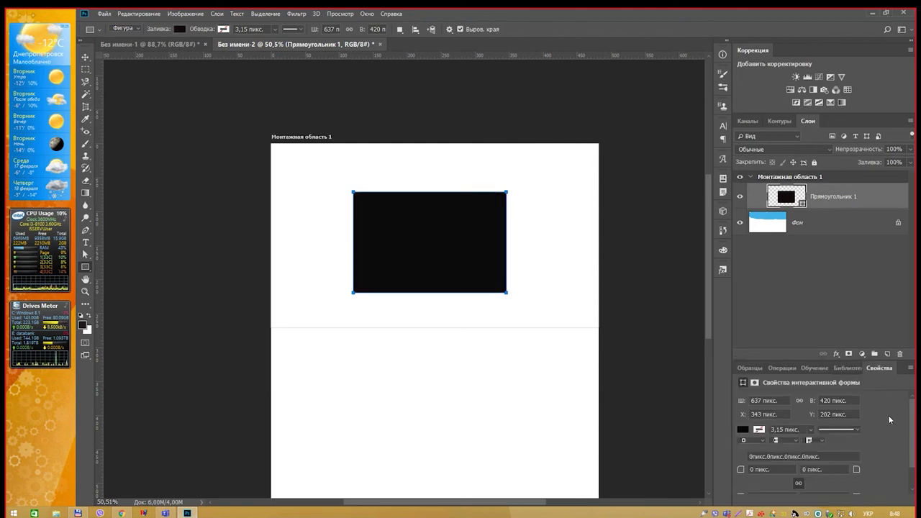
click(766, 429)
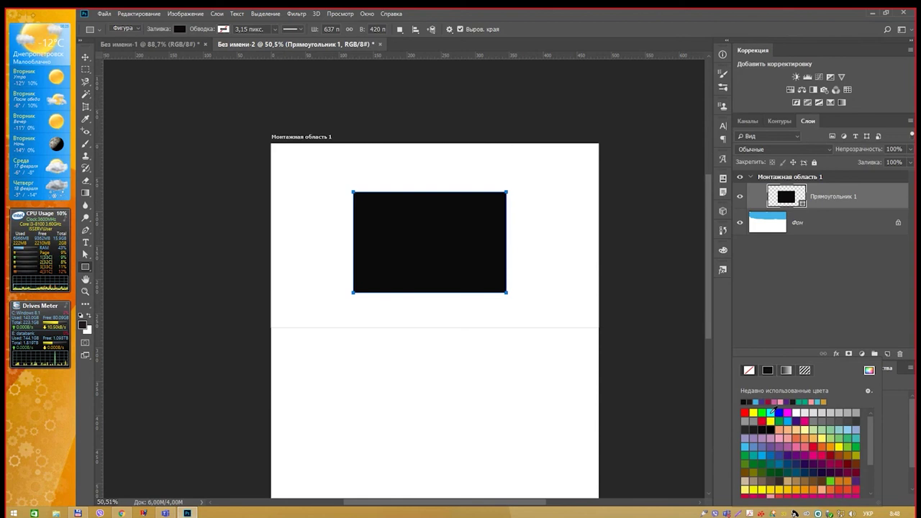
click(770, 412)
click(887, 417)
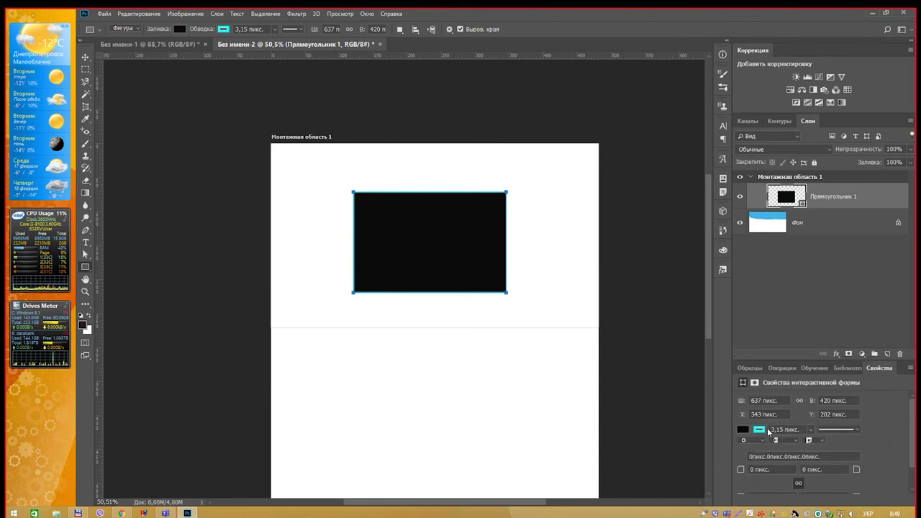
Thicken the cyan stroke to 35.2 px.
click(810, 430)
drag(811, 441, 830, 442)
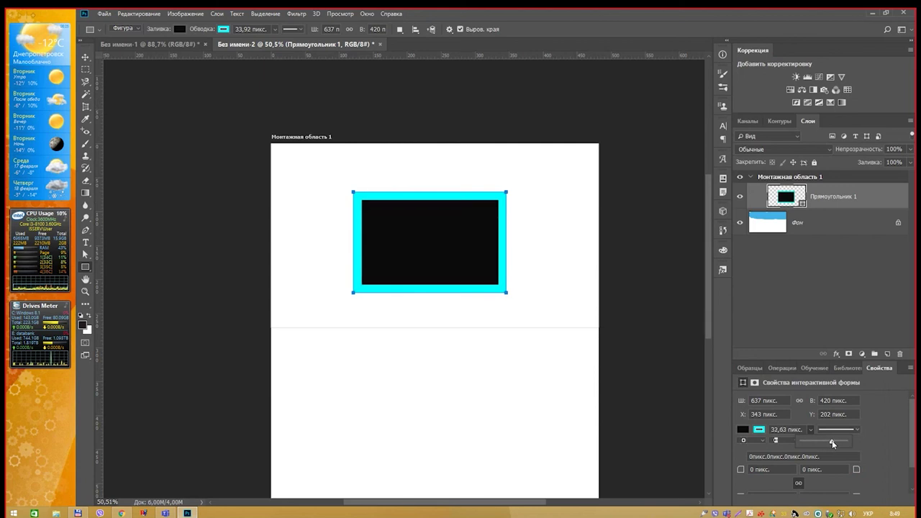
drag(830, 438, 852, 432)
Change the stroke style from dashed to round dots, then enlarge the Properties panel.
click(851, 429)
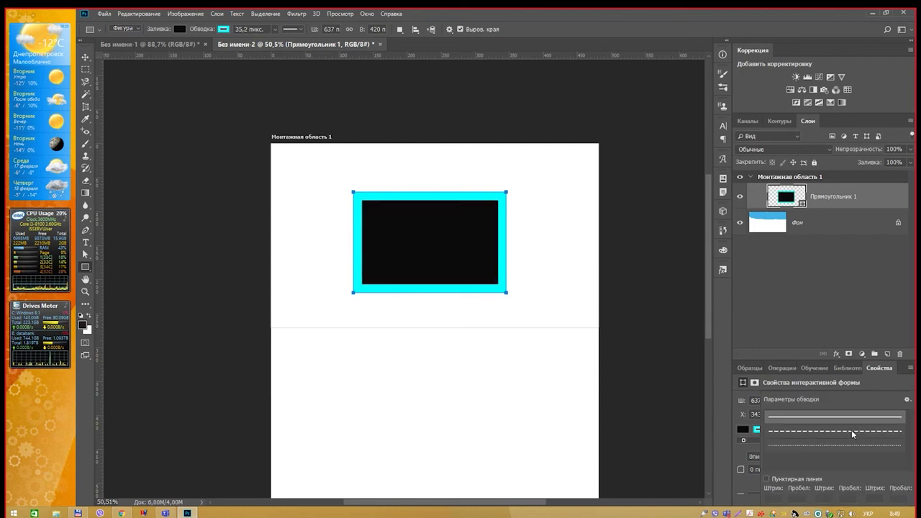
click(852, 430)
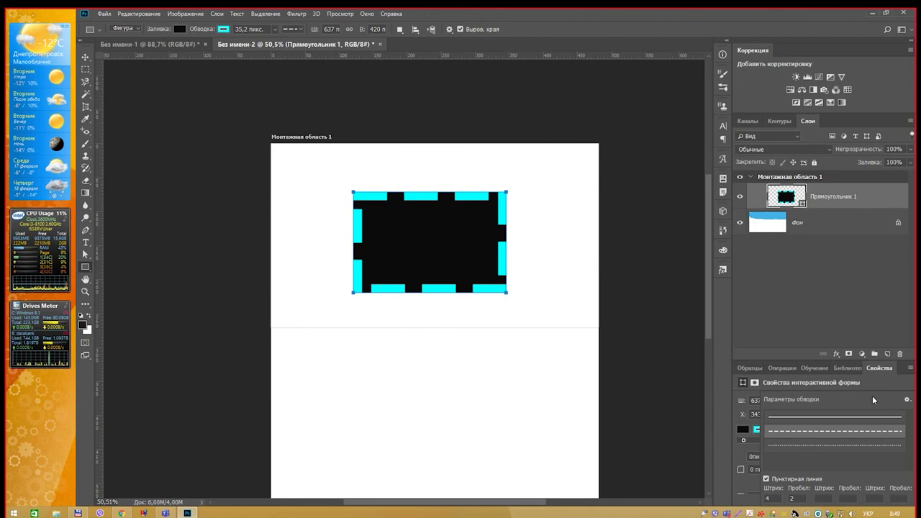
click(741, 408)
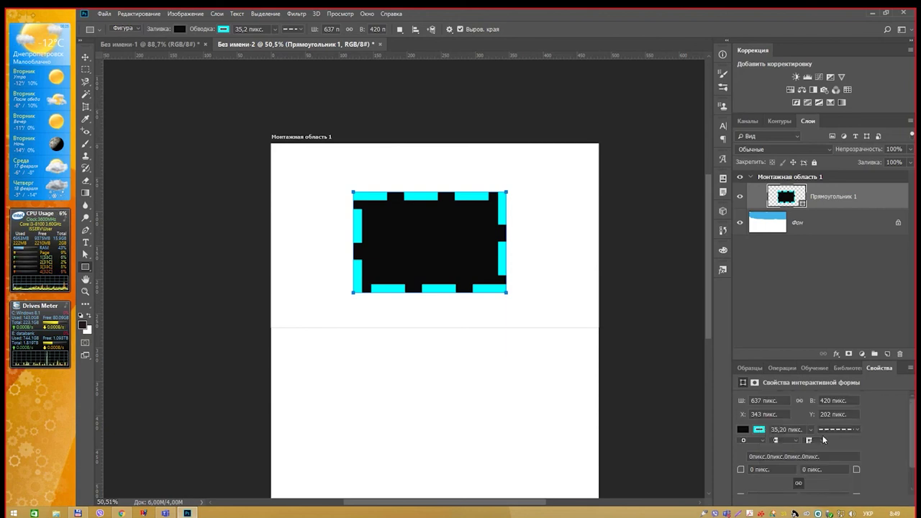
click(857, 430)
click(854, 445)
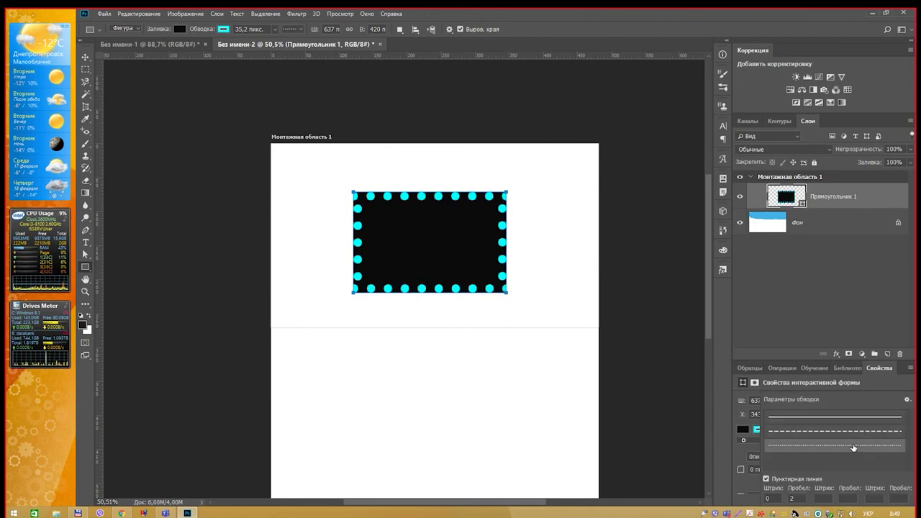
click(758, 429)
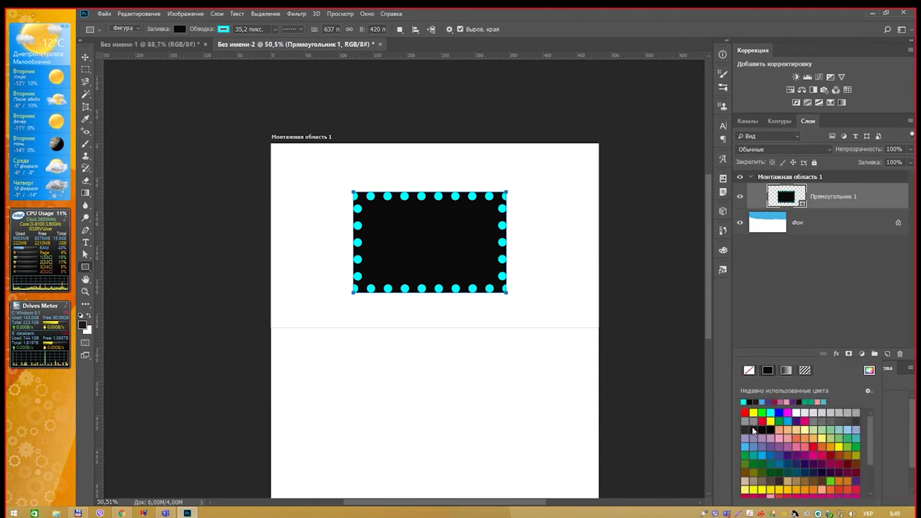
click(896, 410)
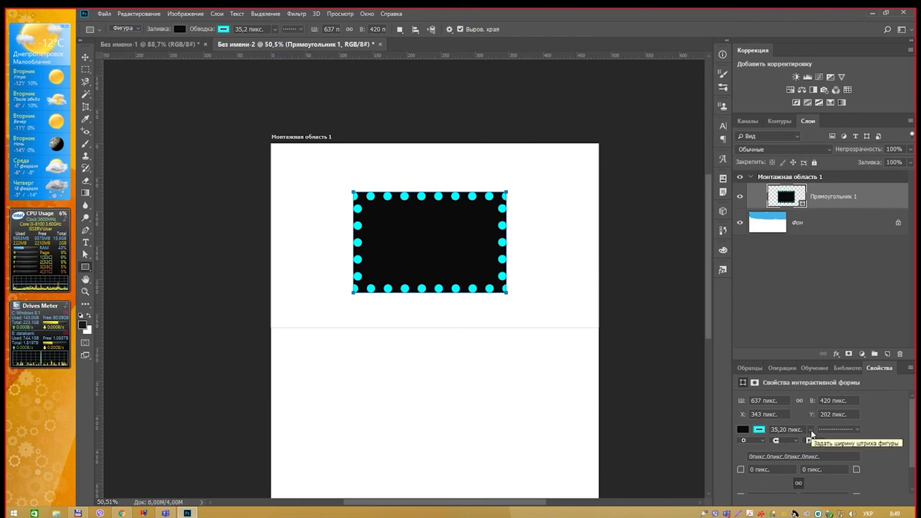
click(811, 431)
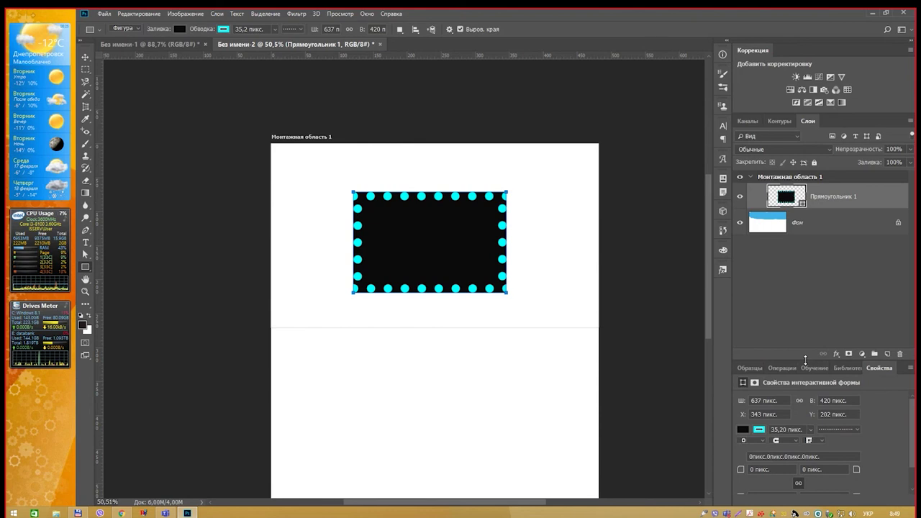
drag(805, 360, 812, 320)
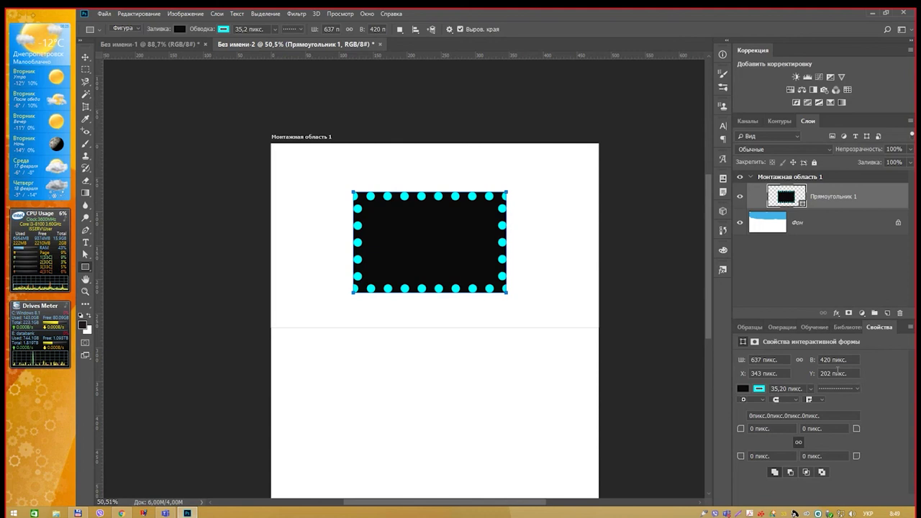
key(ctrl+plus)
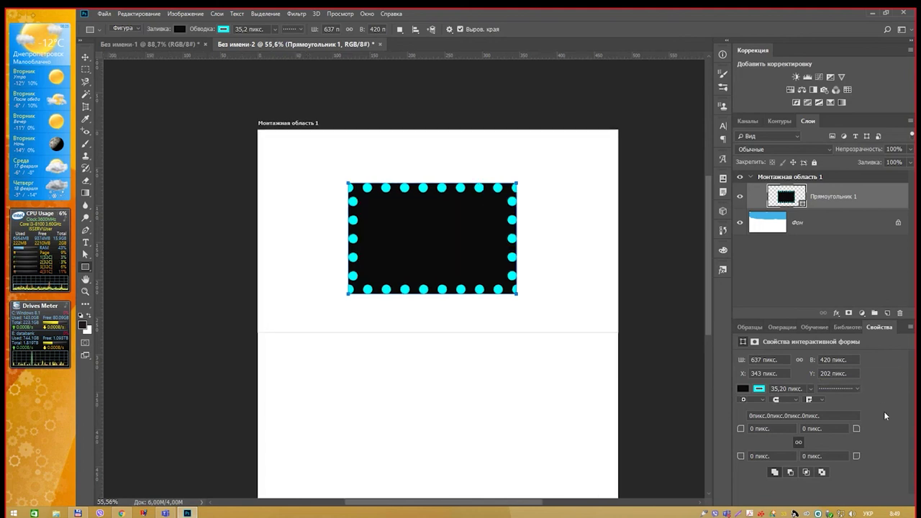
key(ctrl+minus)
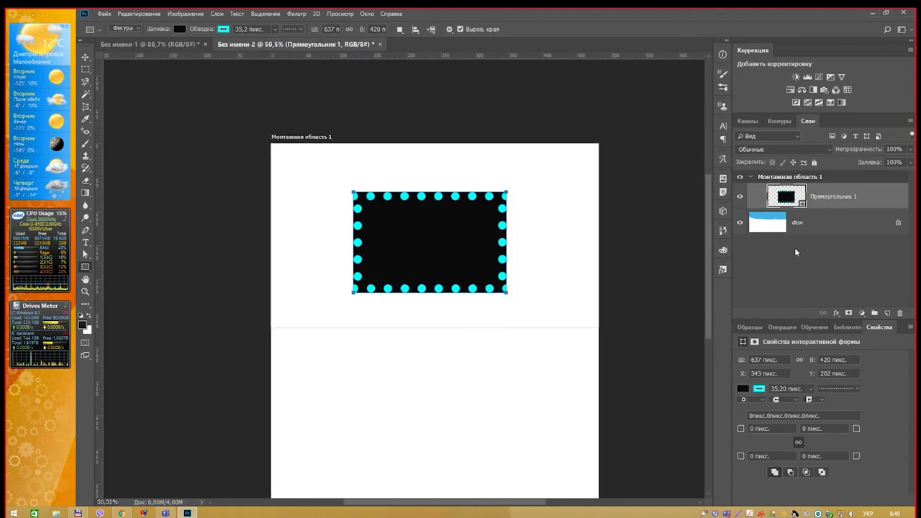
Try orange and blue fills in the Color Picker, accepting blue.
double_click(788, 196)
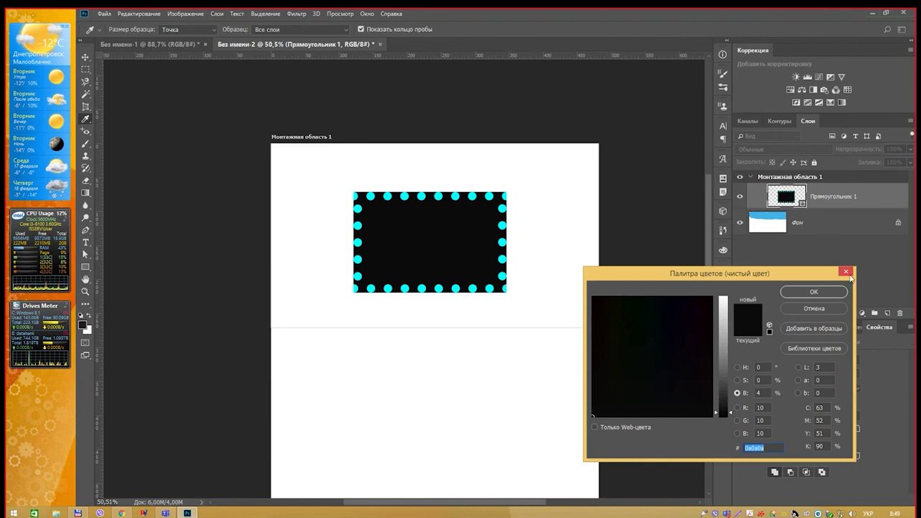
click(846, 271)
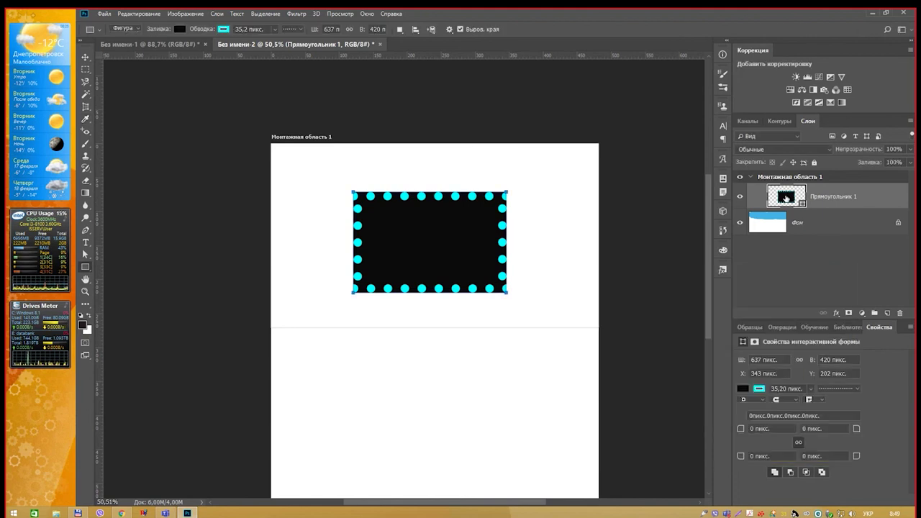
double_click(787, 196)
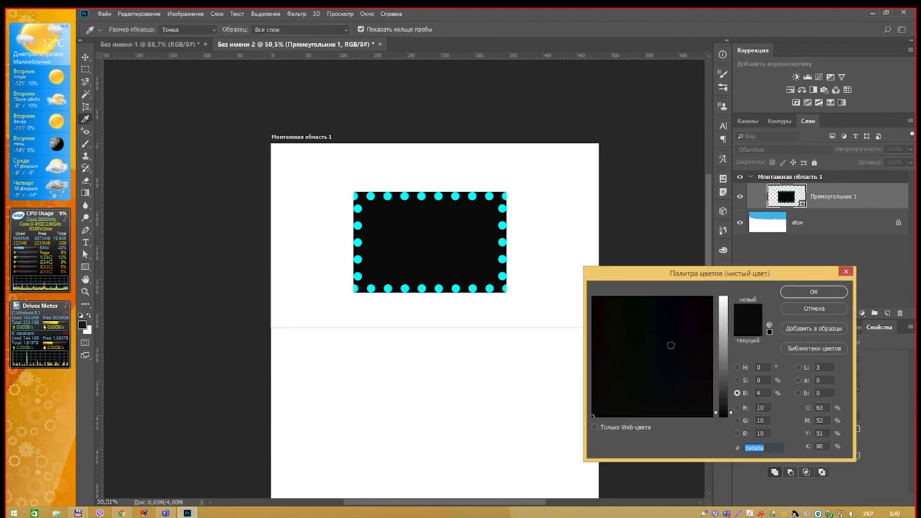
drag(724, 411, 725, 317)
click(594, 335)
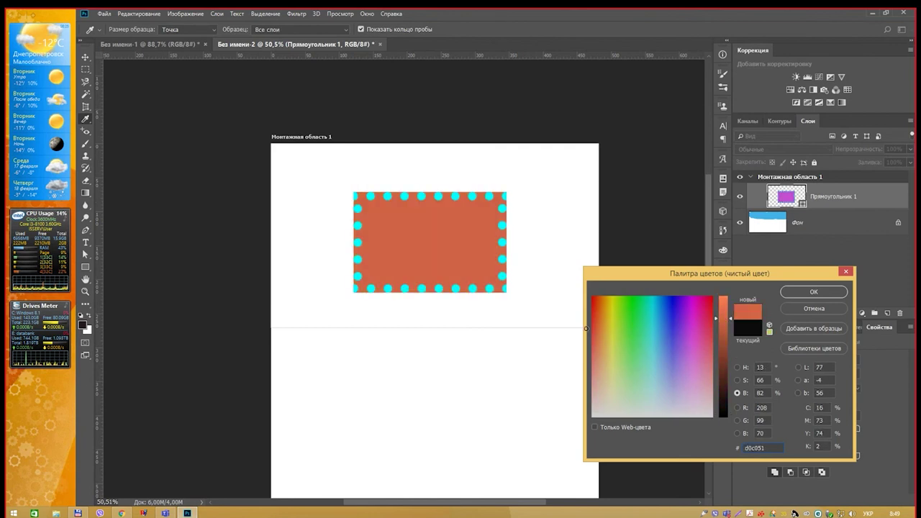
drag(585, 328, 670, 336)
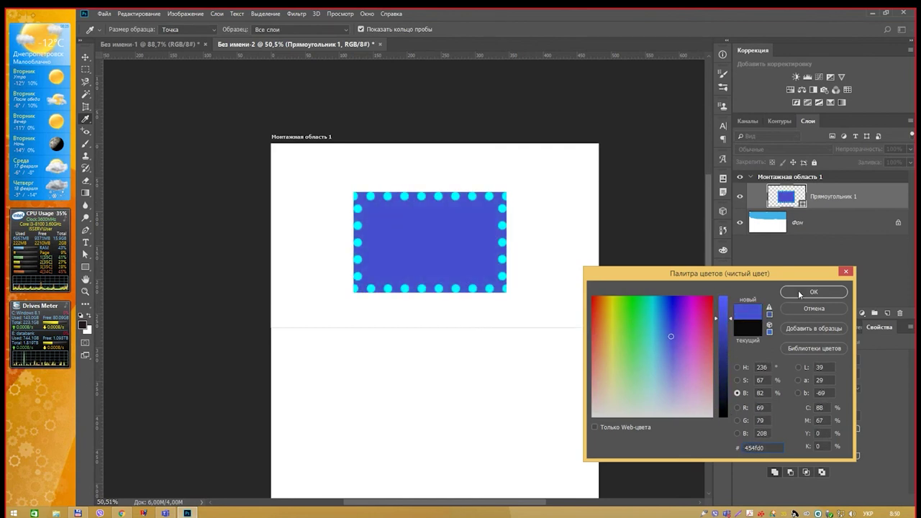
click(800, 293)
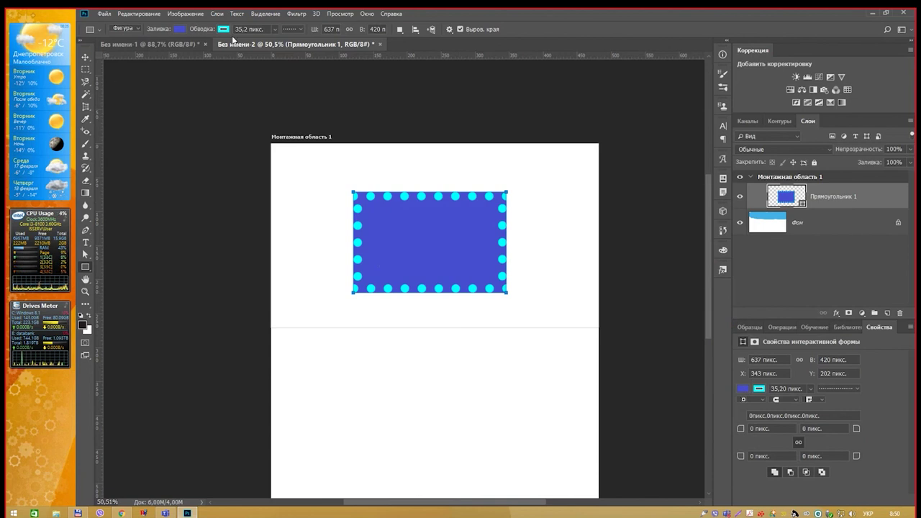
Set the fill to yellow from the swatch presets and check the stroke settings.
click(180, 30)
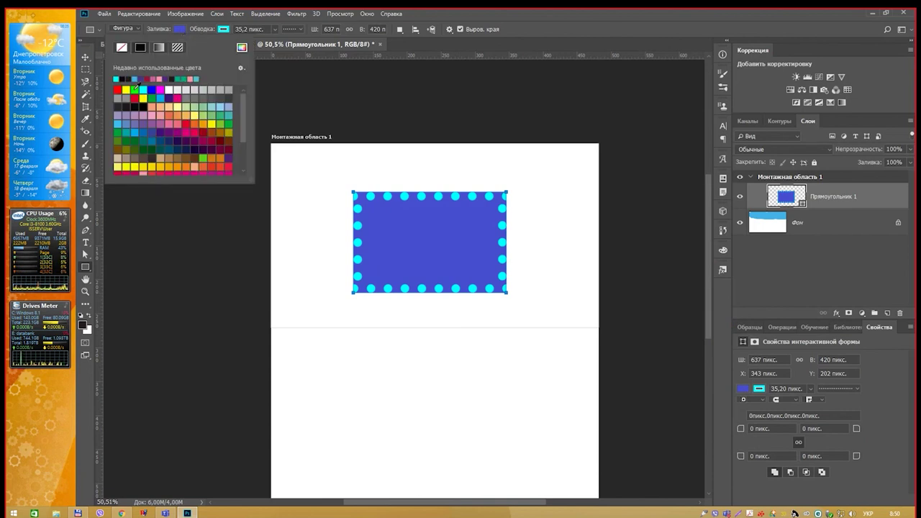
click(126, 89)
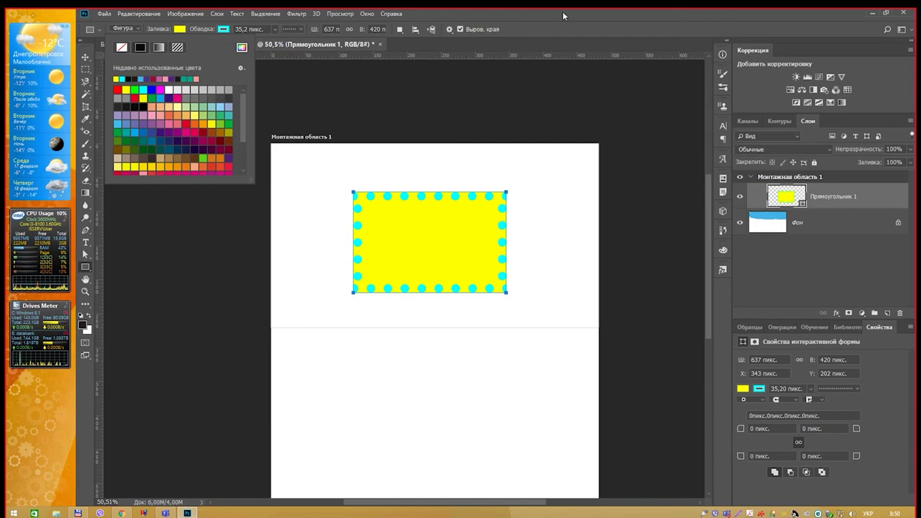
click(261, 41)
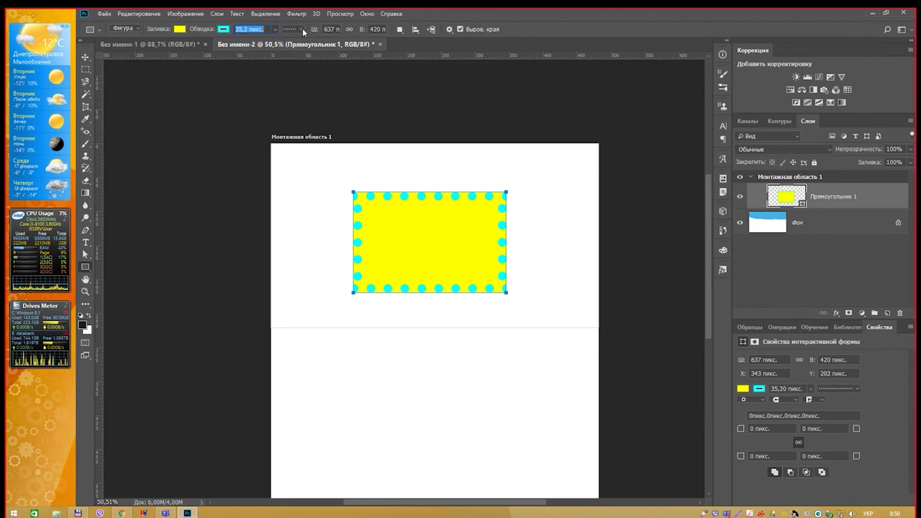
click(300, 29)
click(300, 29)
click(275, 28)
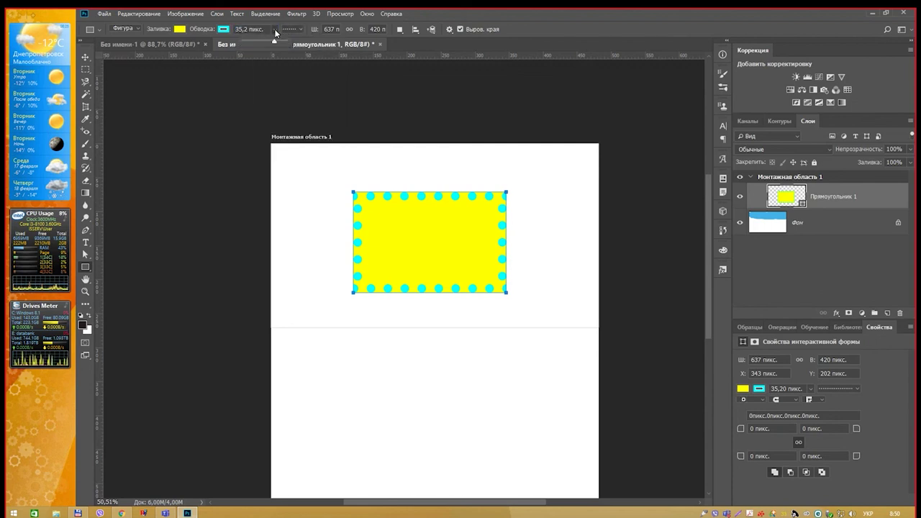
click(275, 29)
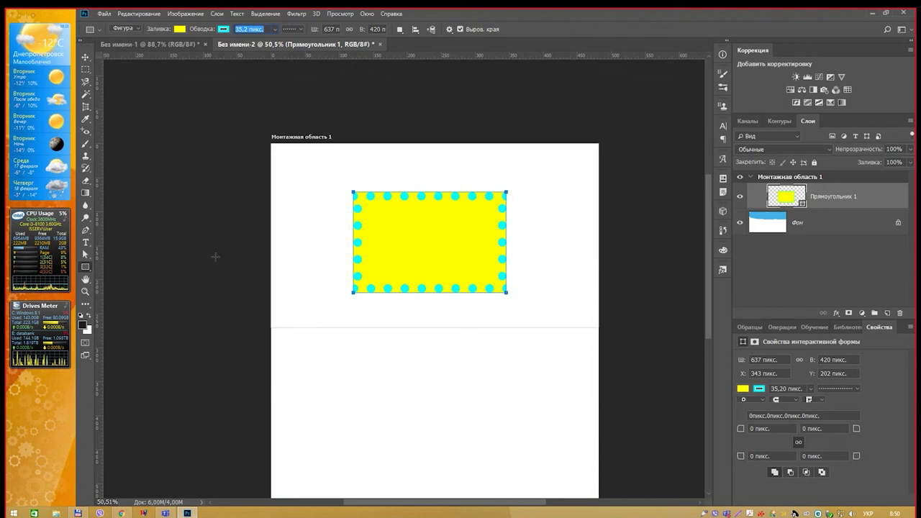
Draw a rounded rectangle on the artboard with the Rounded Rectangle tool.
right_click(87, 266)
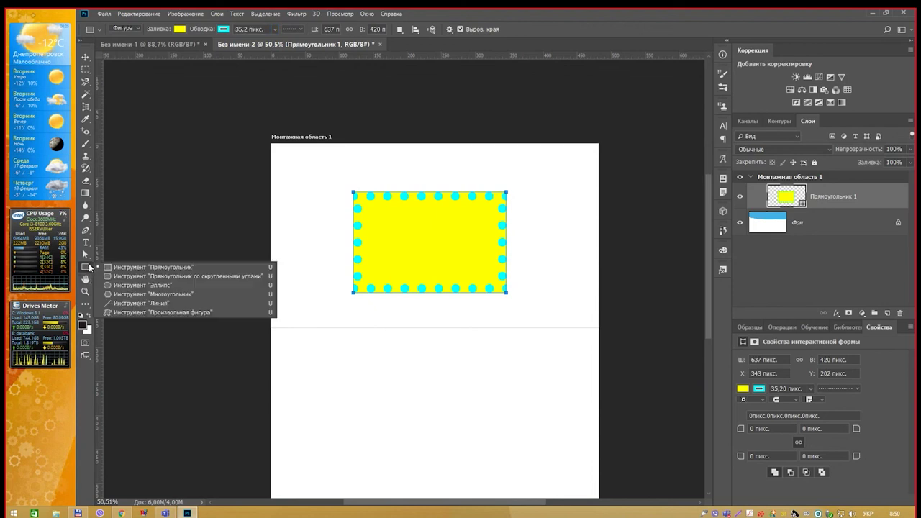
click(144, 276)
mouse_move(291, 316)
mouse_down()
mouse_move(403, 421)
mouse_move(369, 385)
mouse_up()
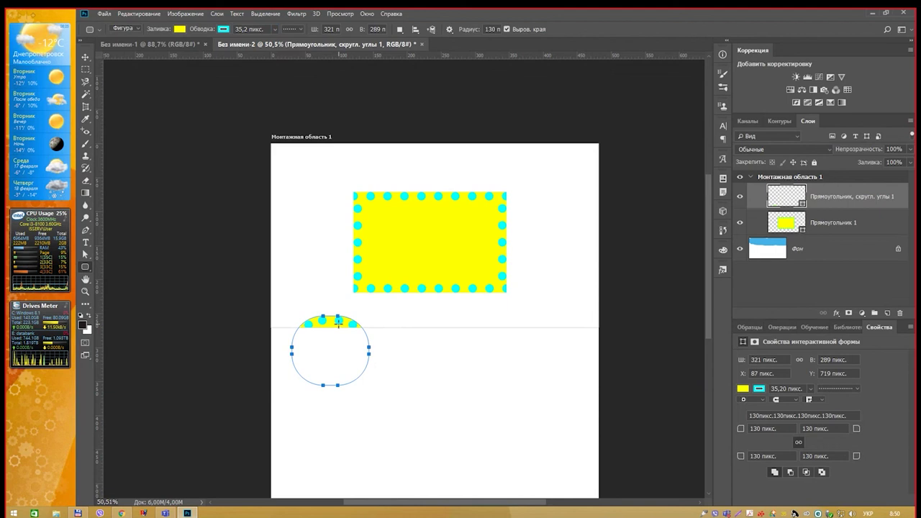
Move the rounded shape to the upper left and the dotted rectangle to the upper right.
key(v)
drag(339, 325, 327, 193)
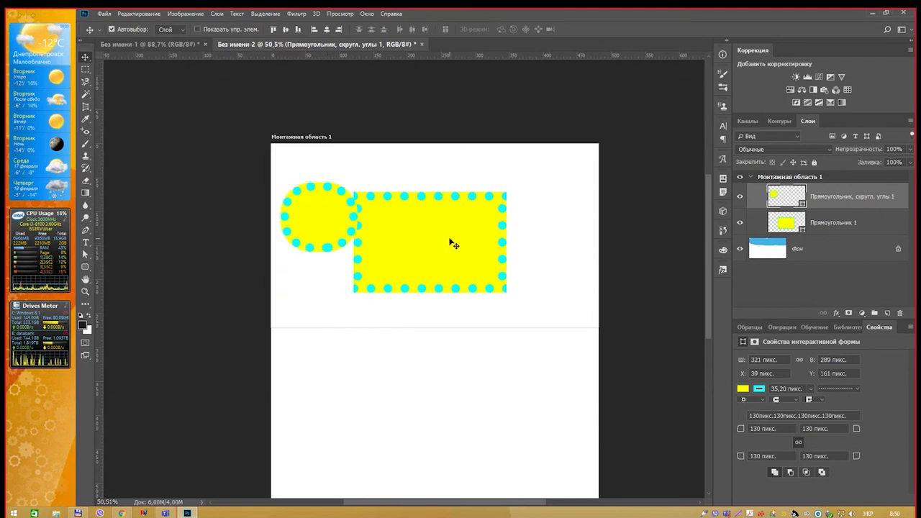
drag(449, 247, 504, 209)
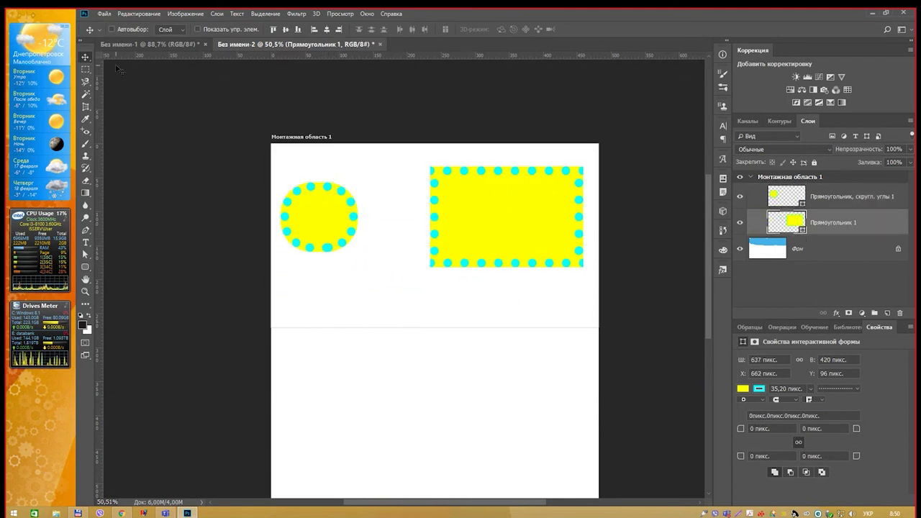
drag(526, 212, 517, 215)
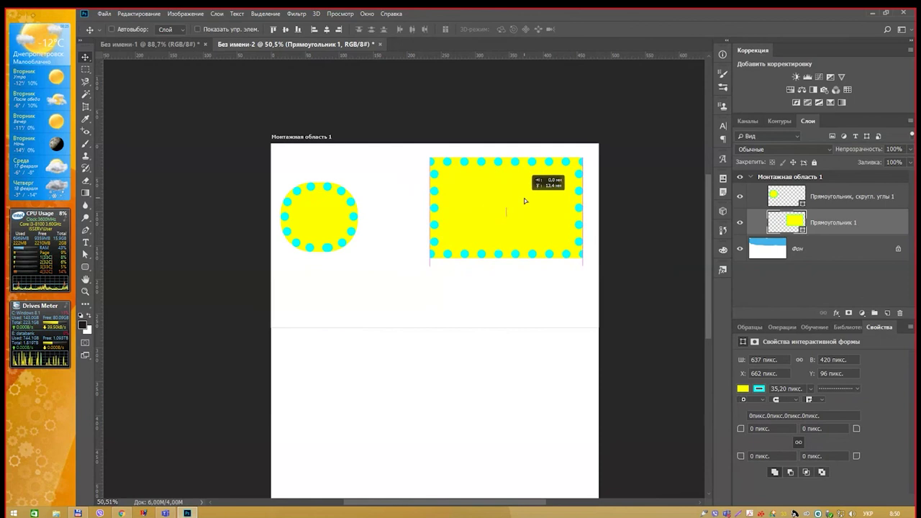
Scale the dotted rectangle down from its corner with Free Transform.
key(ctrl+t)
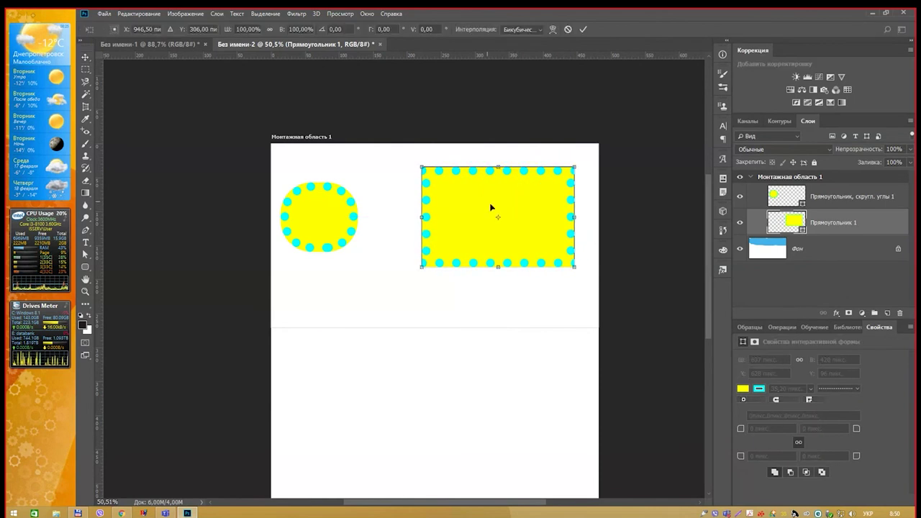
drag(574, 266, 541, 236)
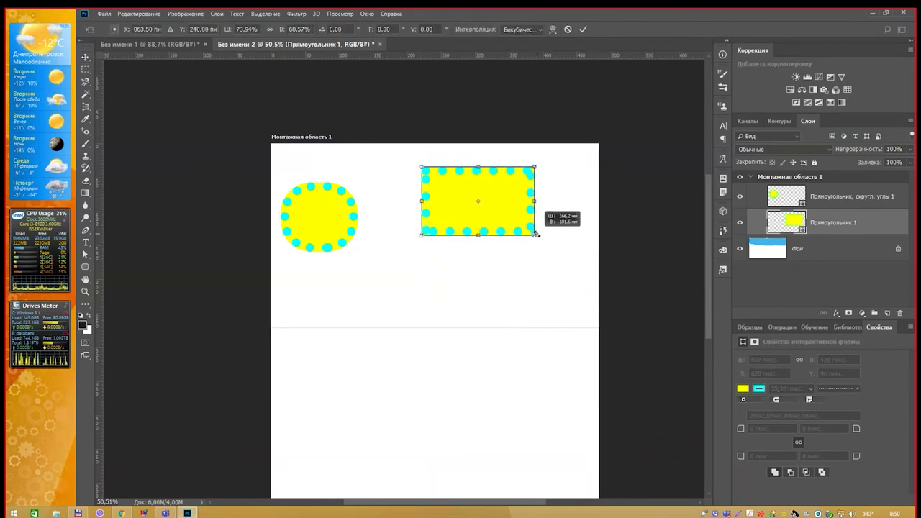
drag(541, 236, 534, 235)
Distort it by shifting the top corners into a parallelogram and apply the transform.
right_click(513, 205)
click(536, 245)
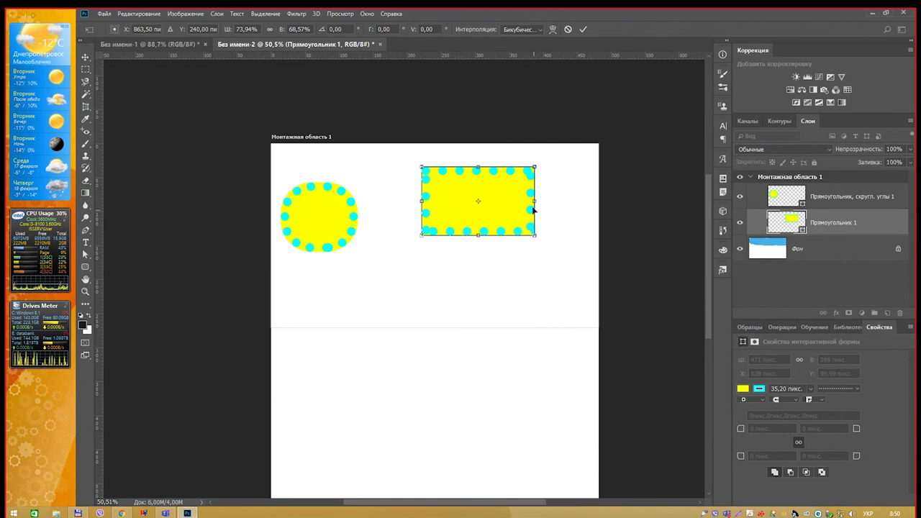
drag(534, 167, 557, 167)
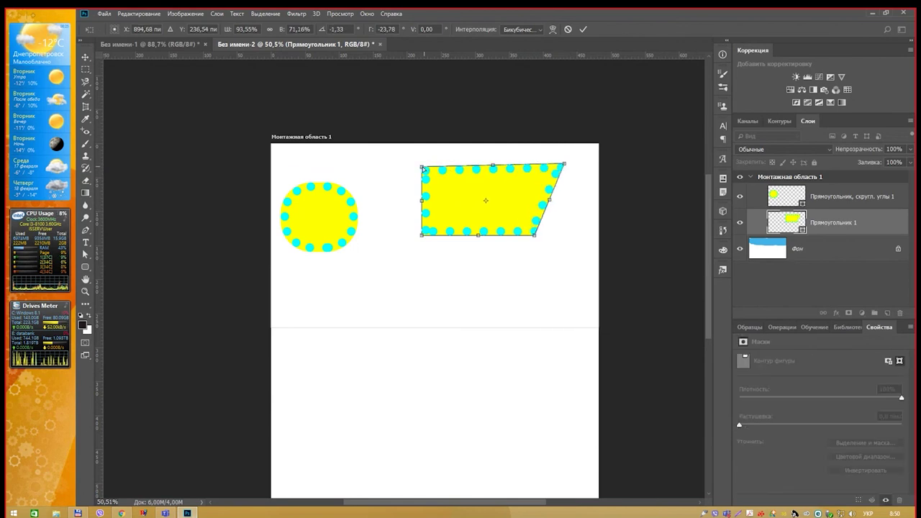
mouse_move(423, 167)
mouse_down()
mouse_move(458, 189)
mouse_move(448, 185)
mouse_up()
double_click(506, 202)
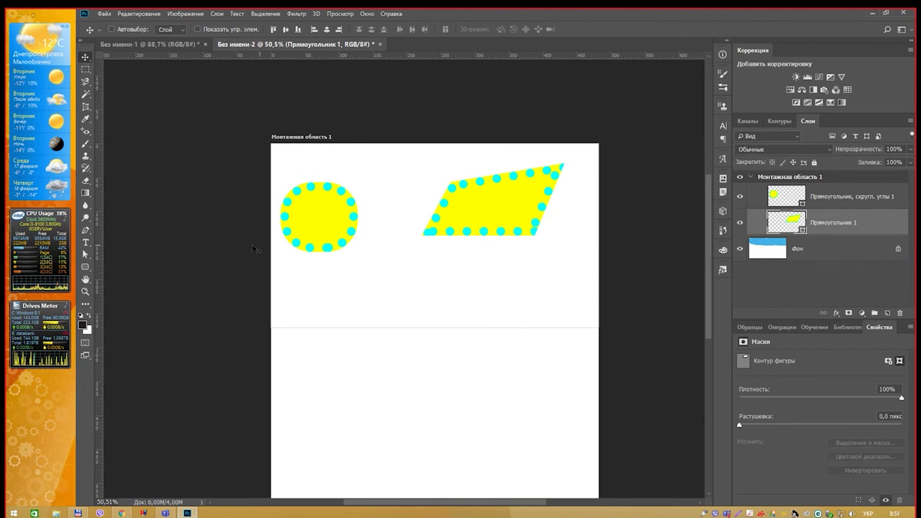
click(85, 255)
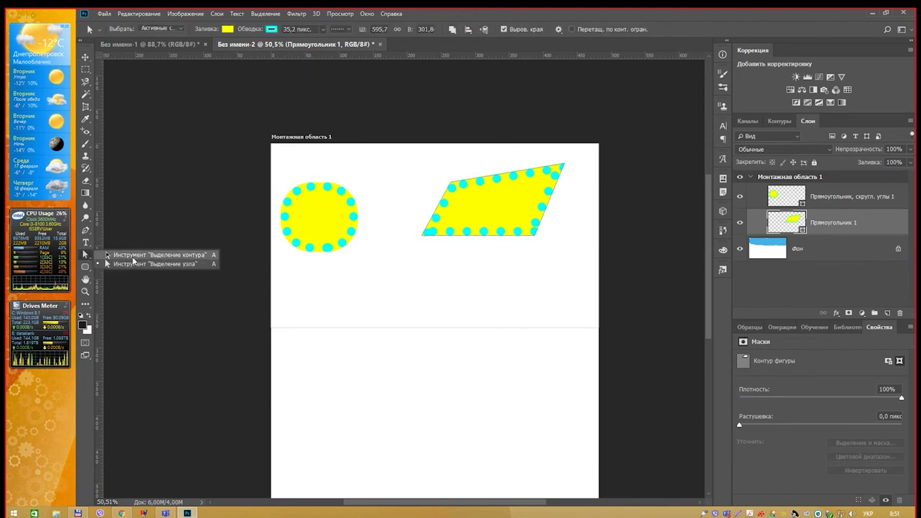
Drag the anchor points to move the upper corners and pull the bottom corners outward.
click(155, 264)
mouse_move(463, 185)
mouse_down()
mouse_move(471, 213)
mouse_move(448, 200)
mouse_move(451, 209)
mouse_up()
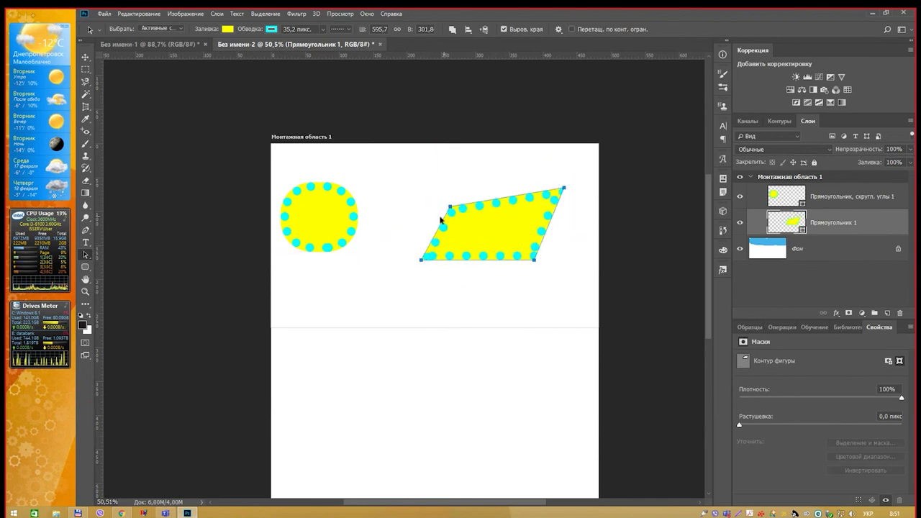
right_click(87, 256)
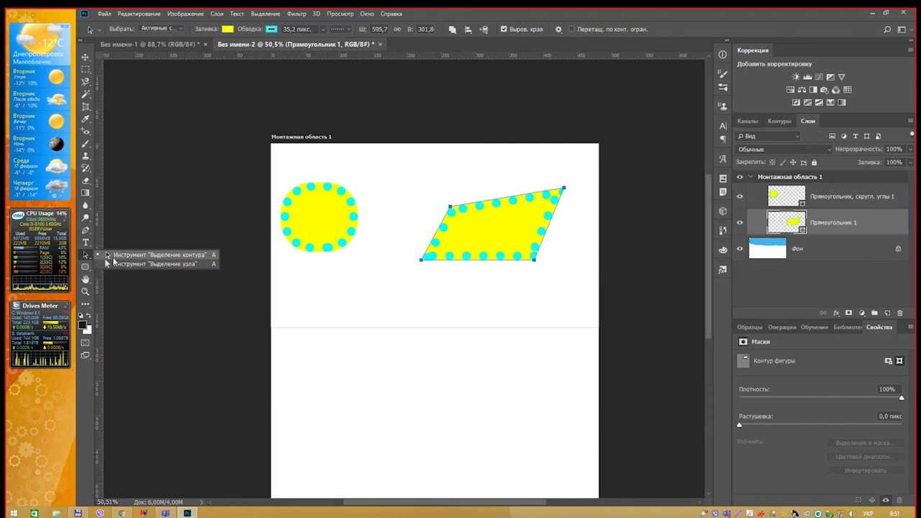
click(118, 268)
mouse_move(451, 208)
mouse_down()
mouse_move(452, 220)
mouse_move(393, 178)
mouse_up()
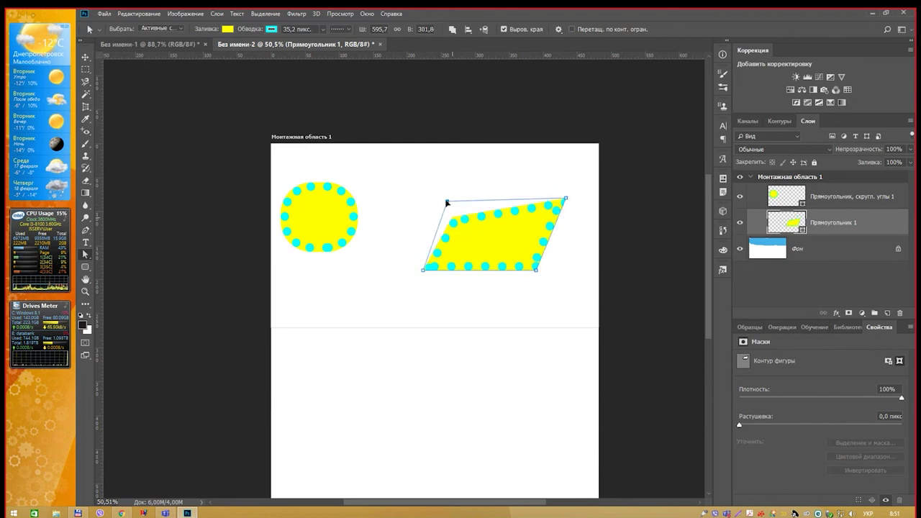
drag(423, 269, 339, 313)
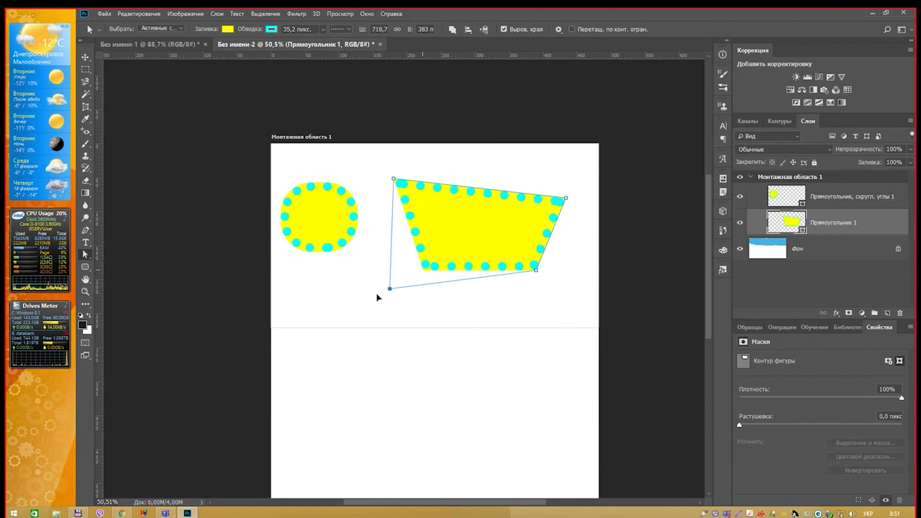
drag(536, 274, 568, 264)
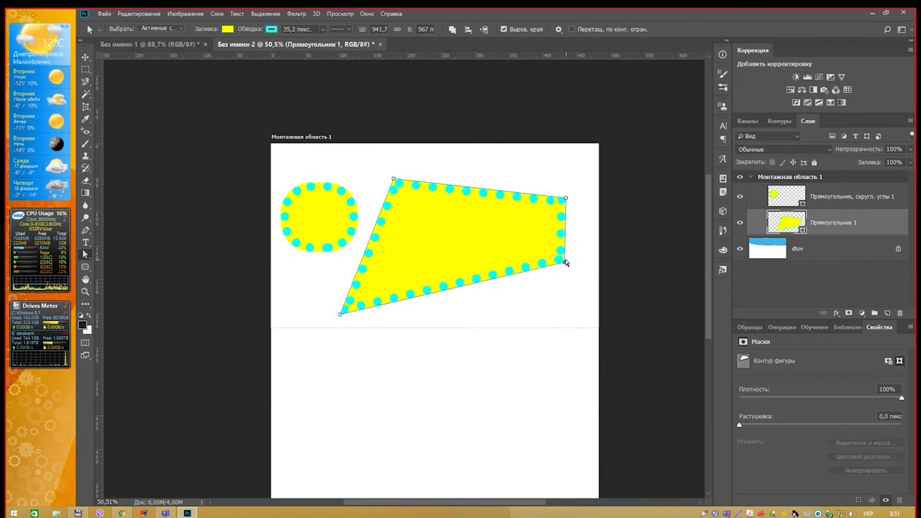
scroll(546, 266, up, 2)
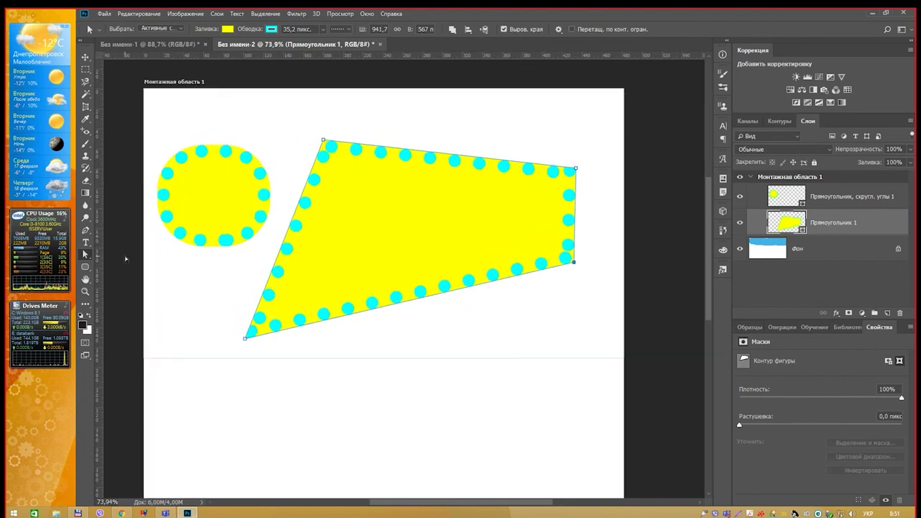
click(87, 232)
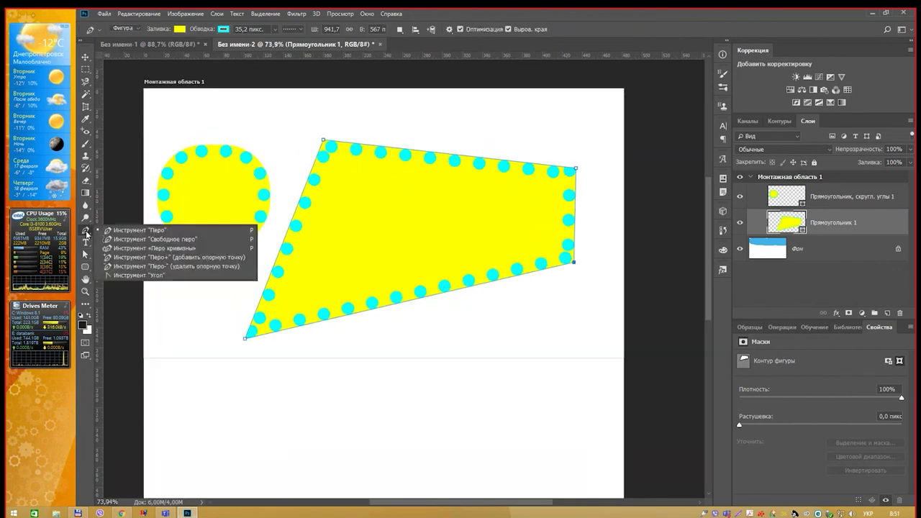
Add anchor points on the polygon's bottom, left and right edges.
click(210, 257)
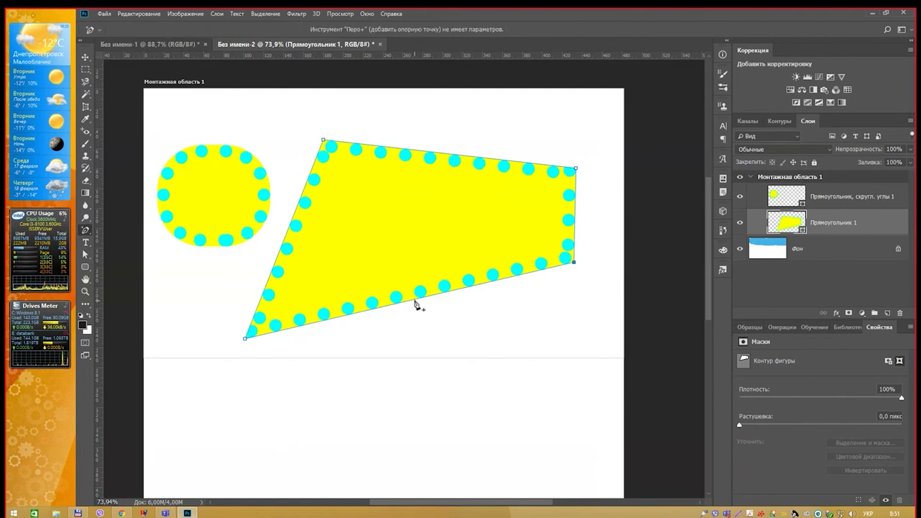
click(415, 300)
click(288, 231)
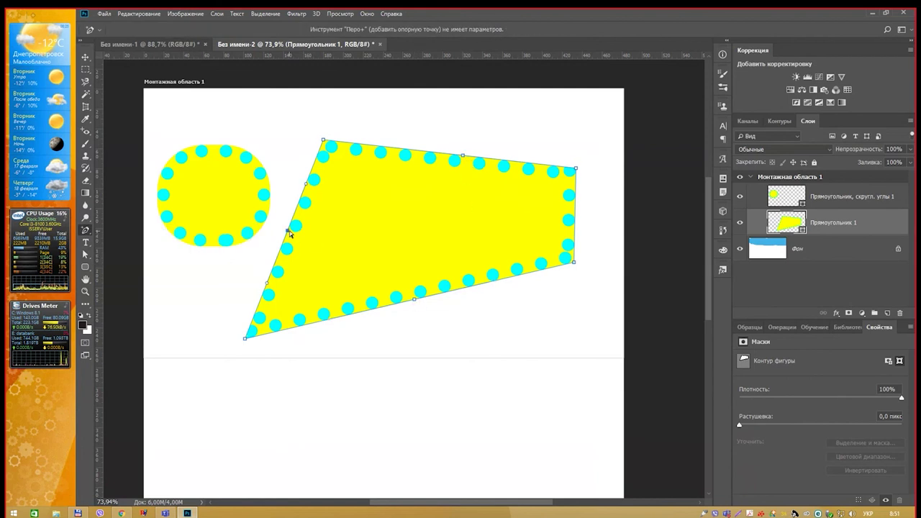
click(575, 206)
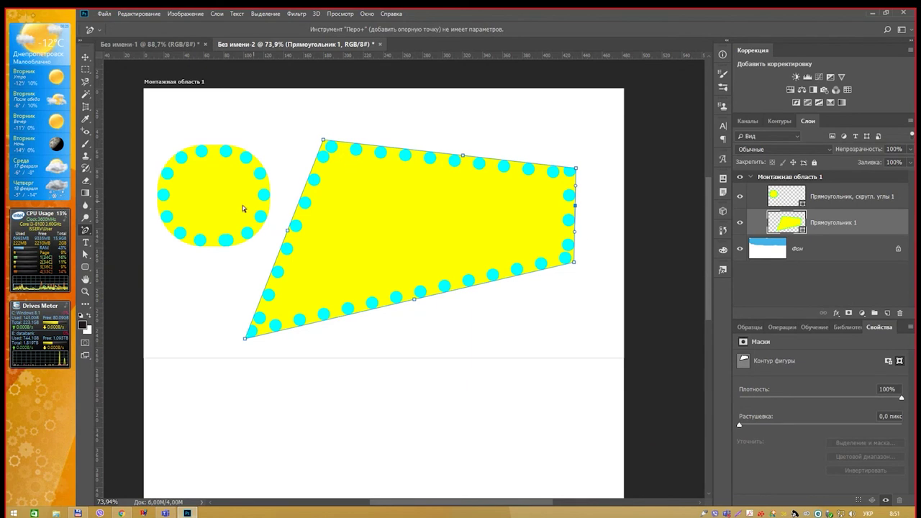
Drag the new left-edge point outward to bow the left side into a curve.
click(85, 254)
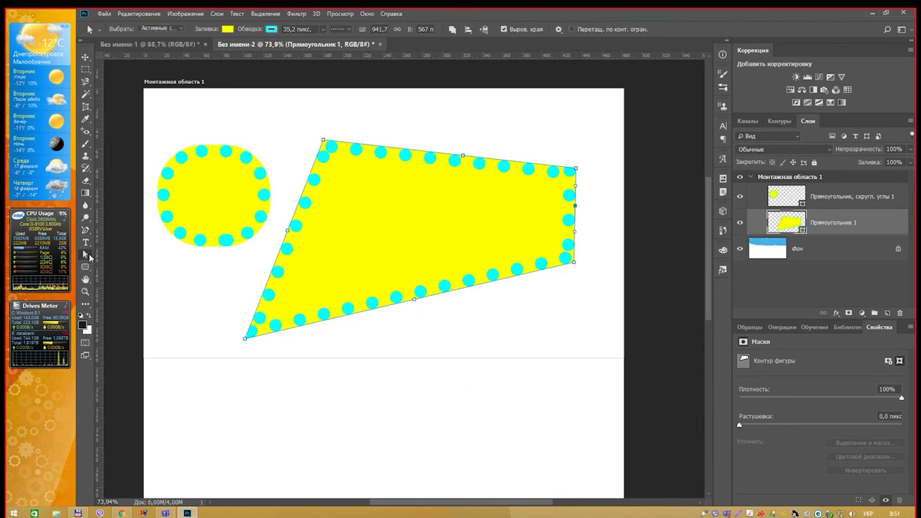
drag(287, 232, 239, 210)
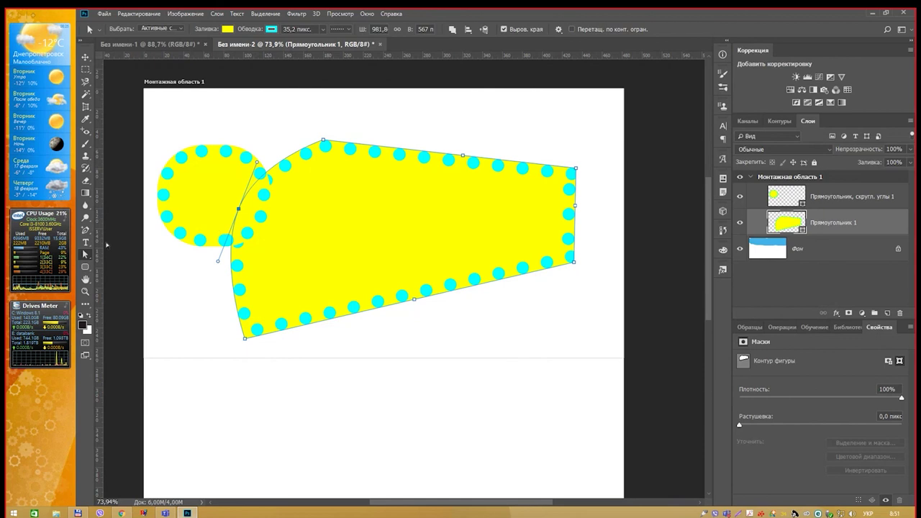
click(87, 233)
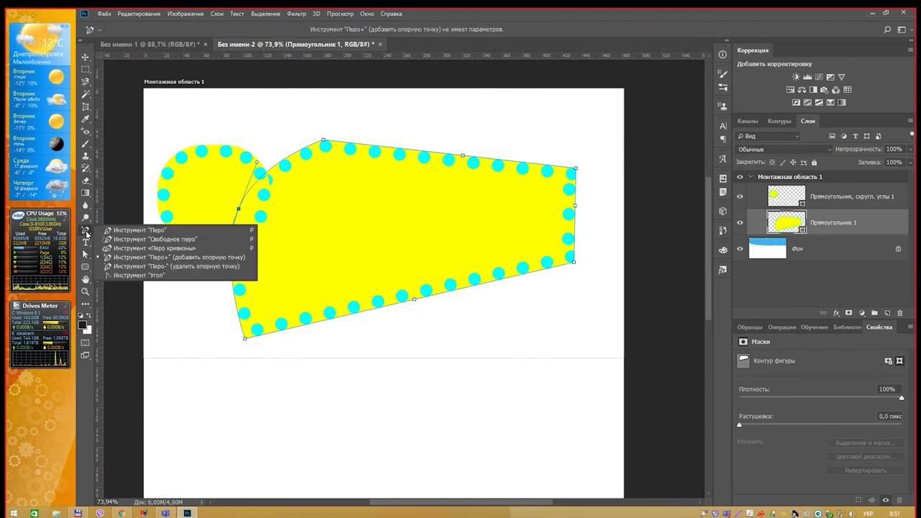
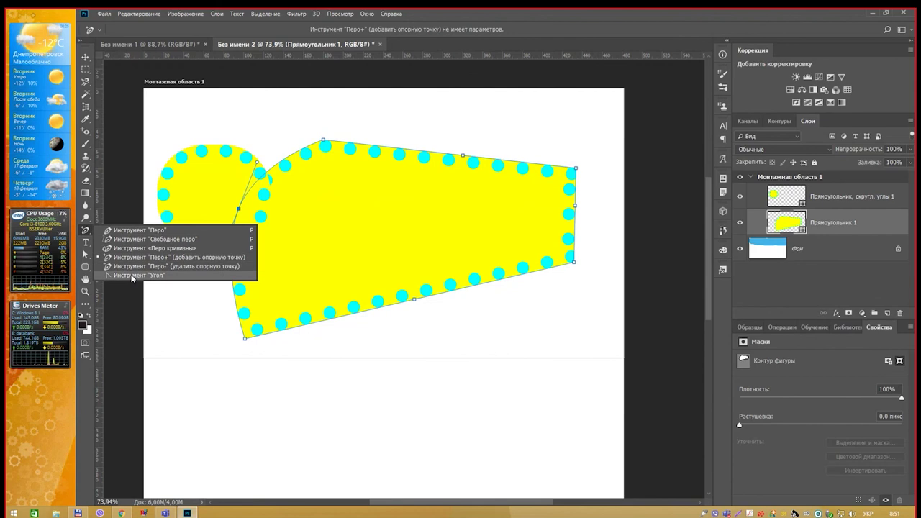
Convert the yellow dotted shape's curved left anchor into a sharp corner.
click(133, 276)
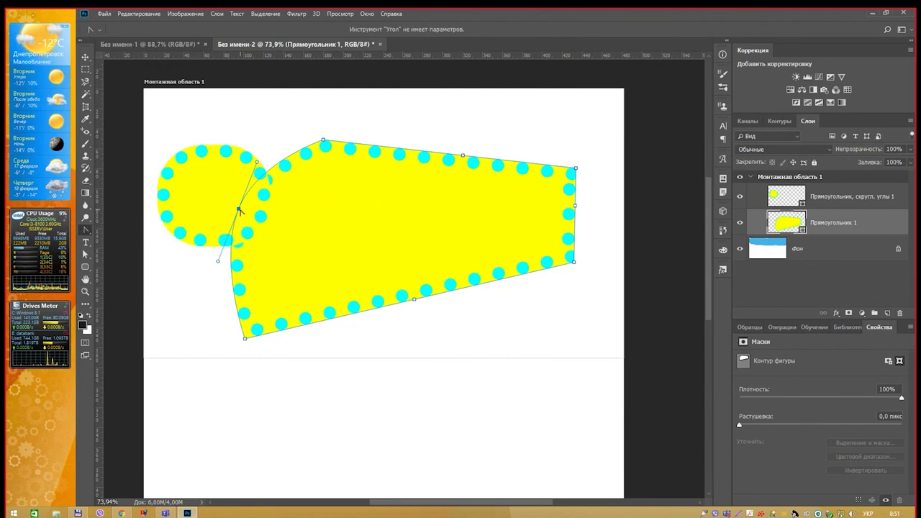
click(239, 209)
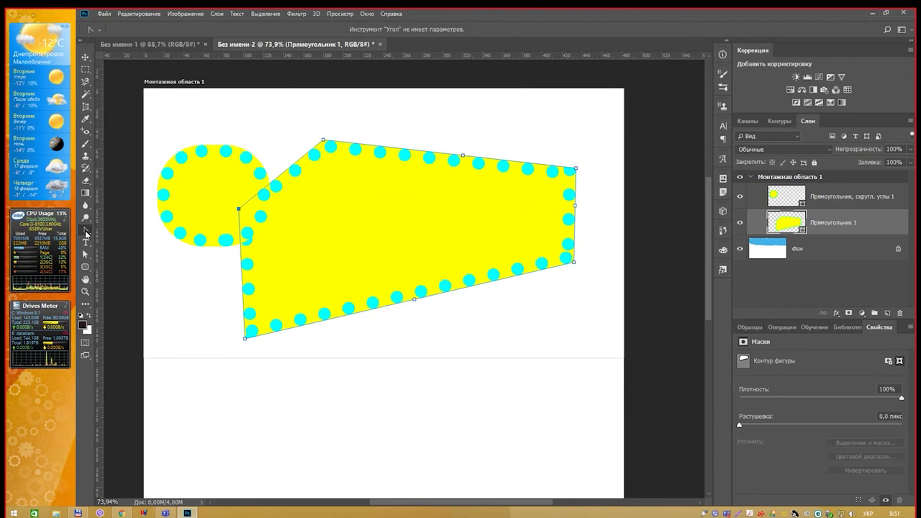
right_click(85, 234)
click(115, 234)
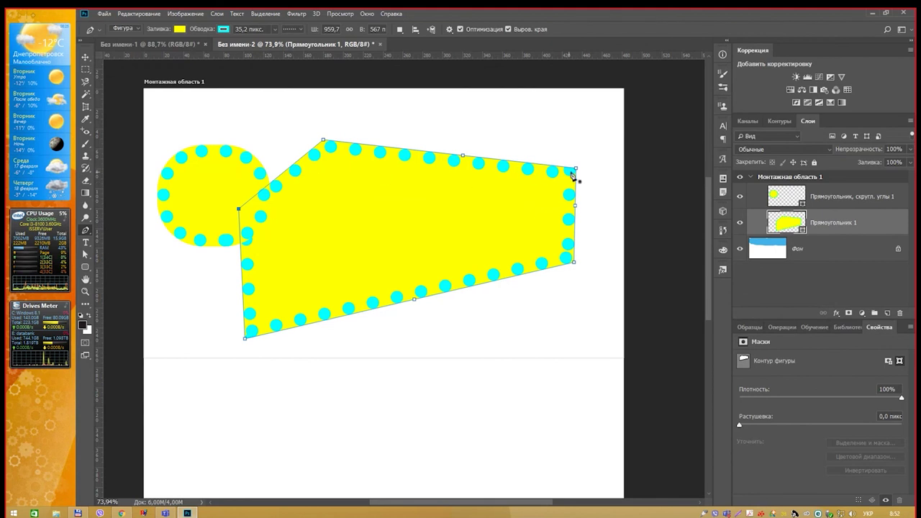
Pull the bottom-left anchor up and bend the lower edge so it bulges outward.
right_click(88, 231)
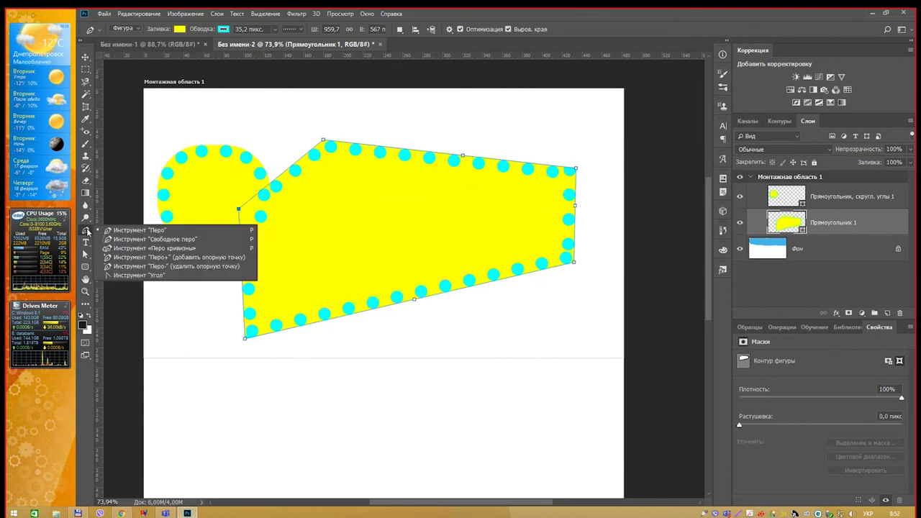
click(85, 254)
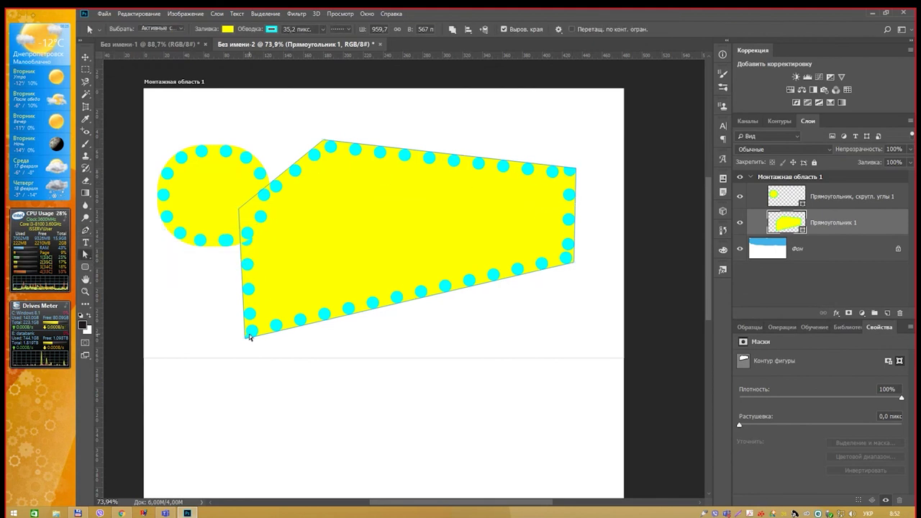
drag(250, 337, 370, 220)
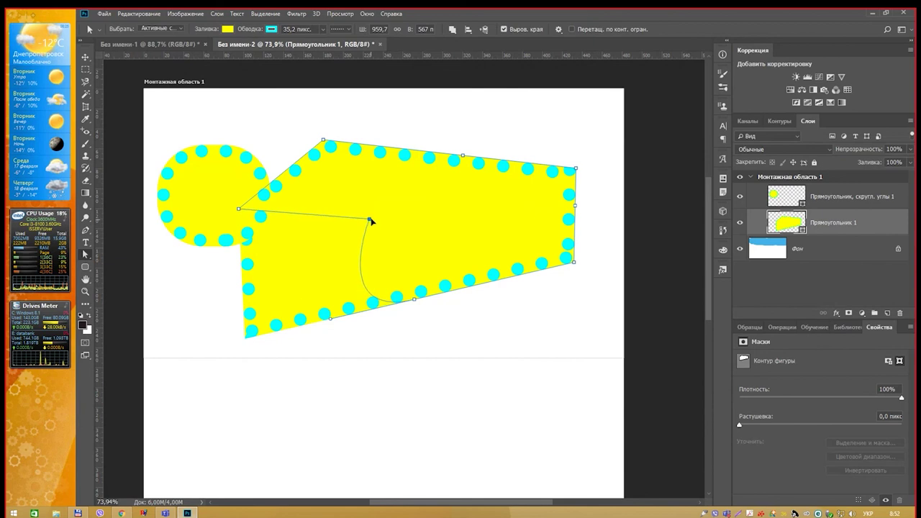
drag(414, 299, 353, 271)
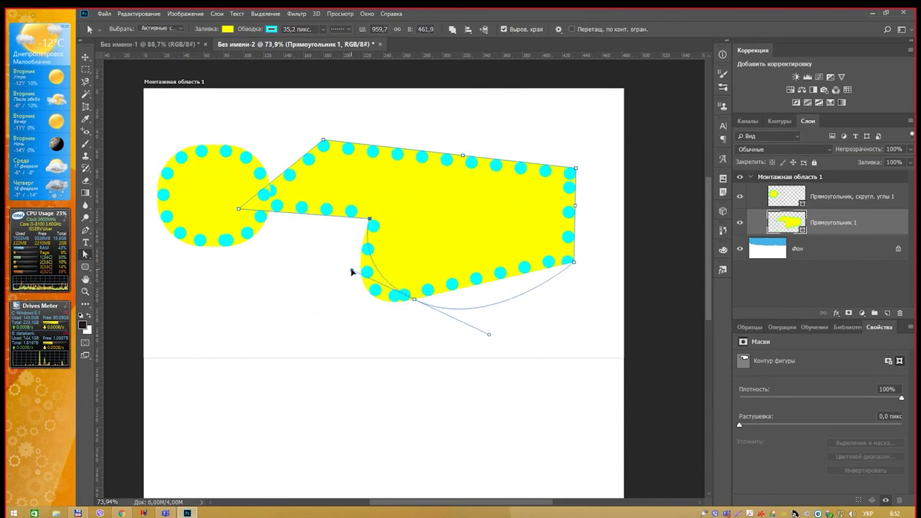
drag(352, 272, 346, 266)
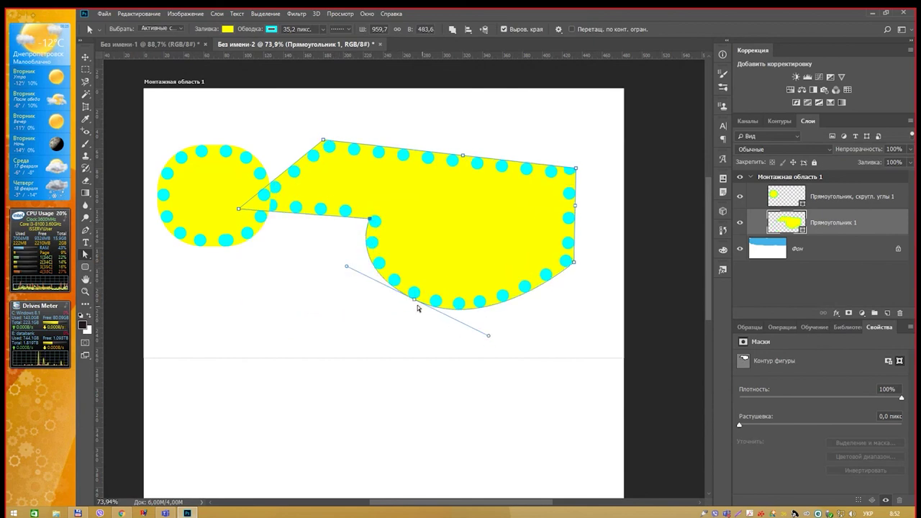
Pull the left tip away from the rounded square and move the top-left corner down-right.
right_click(415, 302)
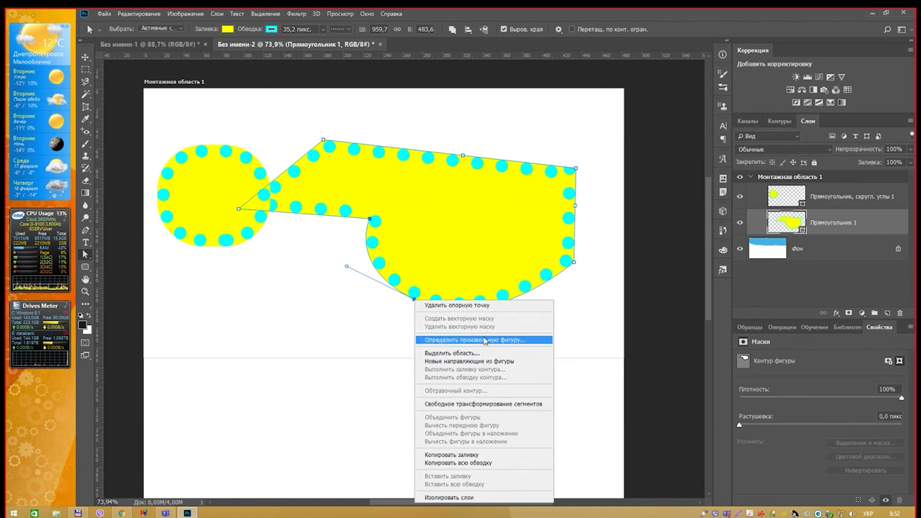
click(540, 135)
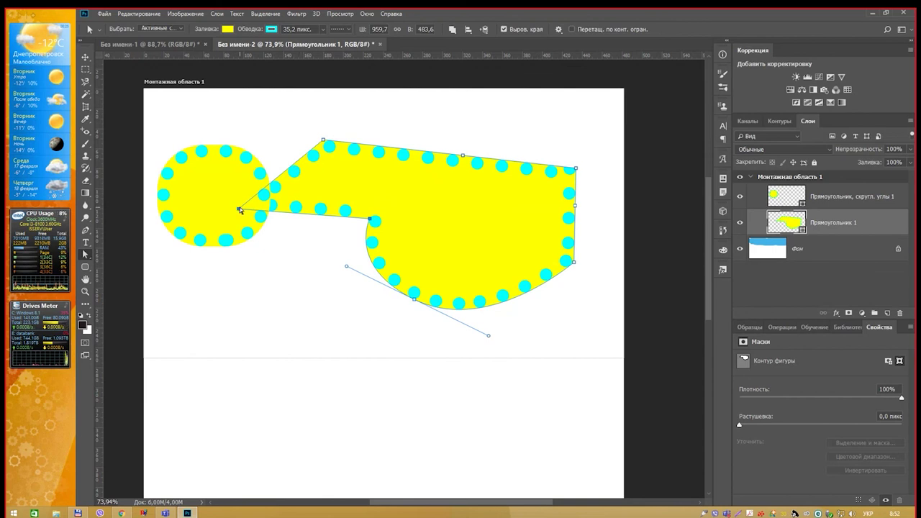
drag(239, 208, 300, 206)
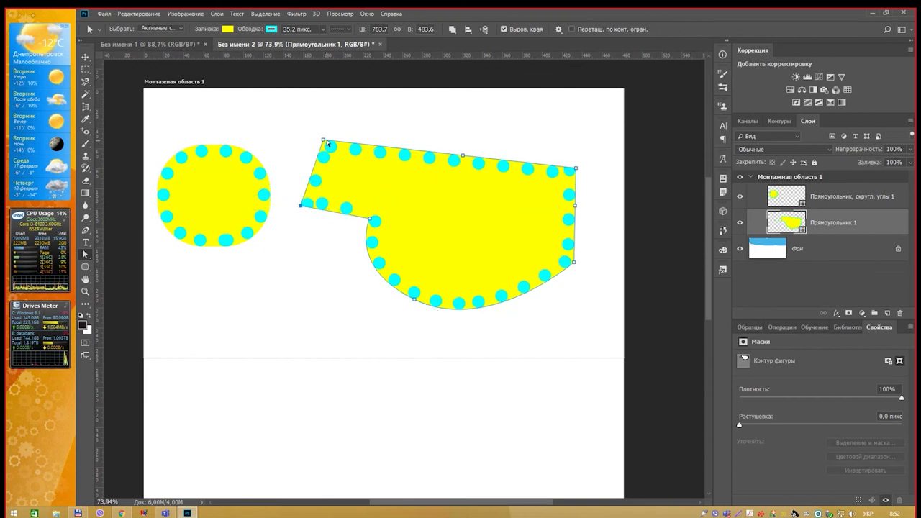
drag(323, 140, 349, 152)
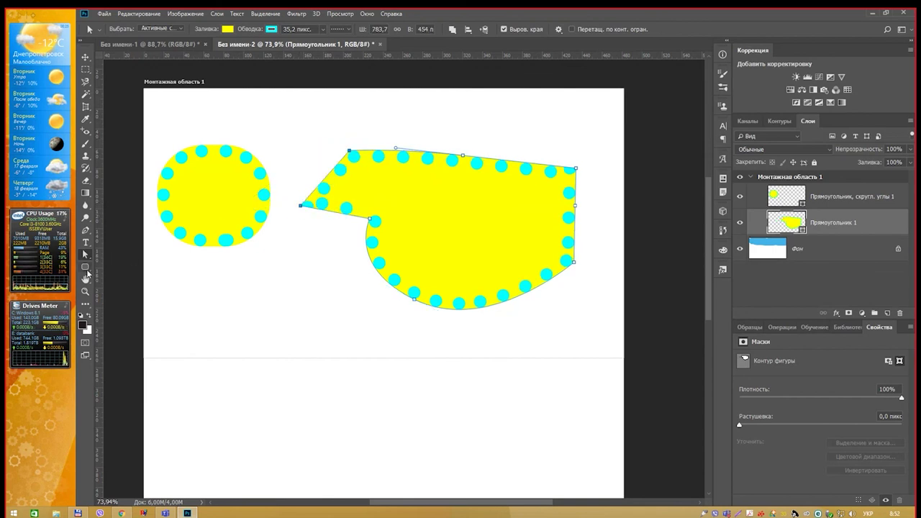
click(85, 267)
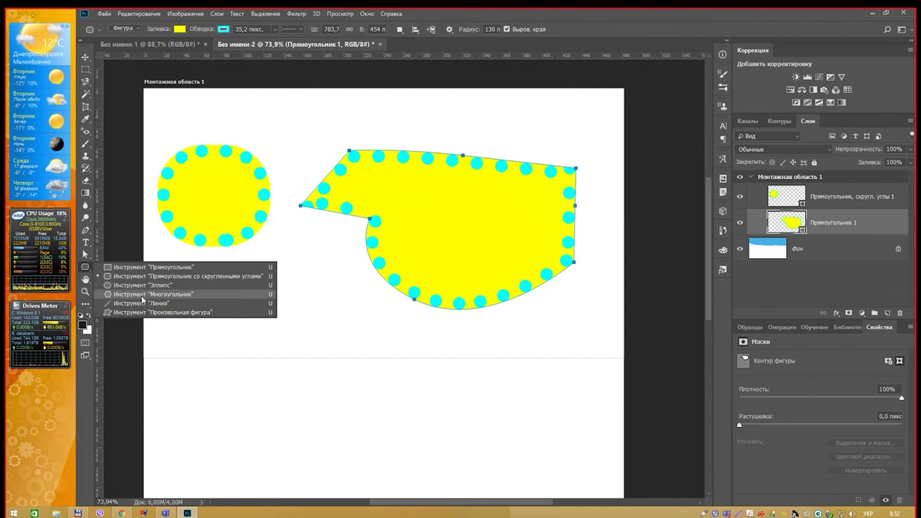
Draw a hexagon below the rounded square with the Polygon tool.
click(143, 295)
drag(282, 291, 334, 308)
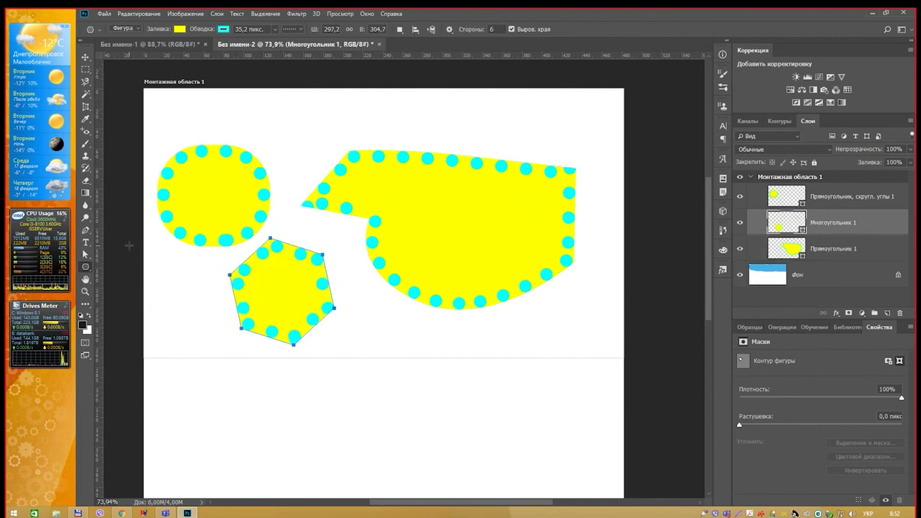
right_click(88, 267)
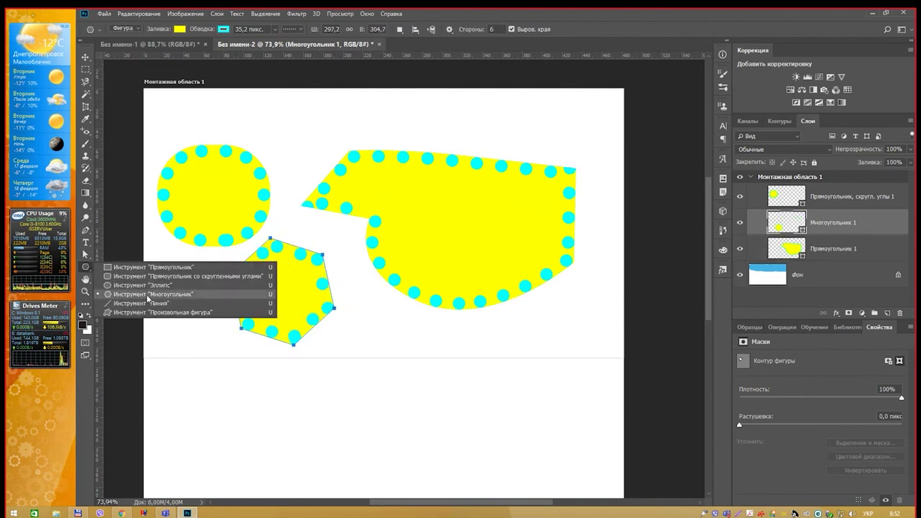
click(158, 312)
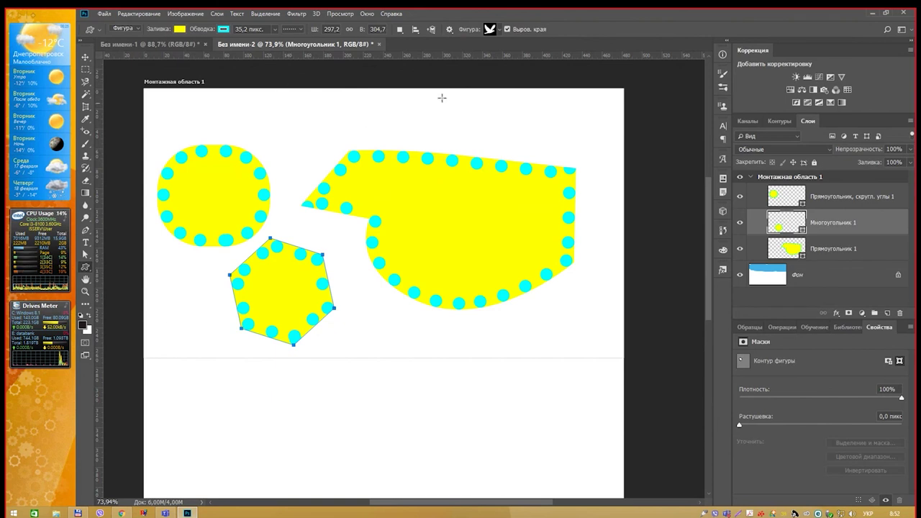
Add a rabbit custom shape above the rounded square and an arrow at the top-left.
click(498, 30)
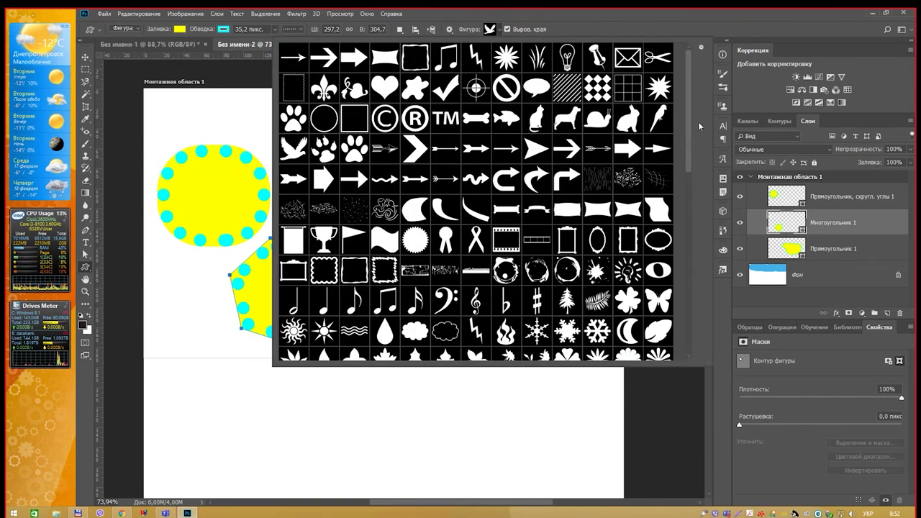
click(630, 115)
click(236, 107)
drag(236, 106, 285, 146)
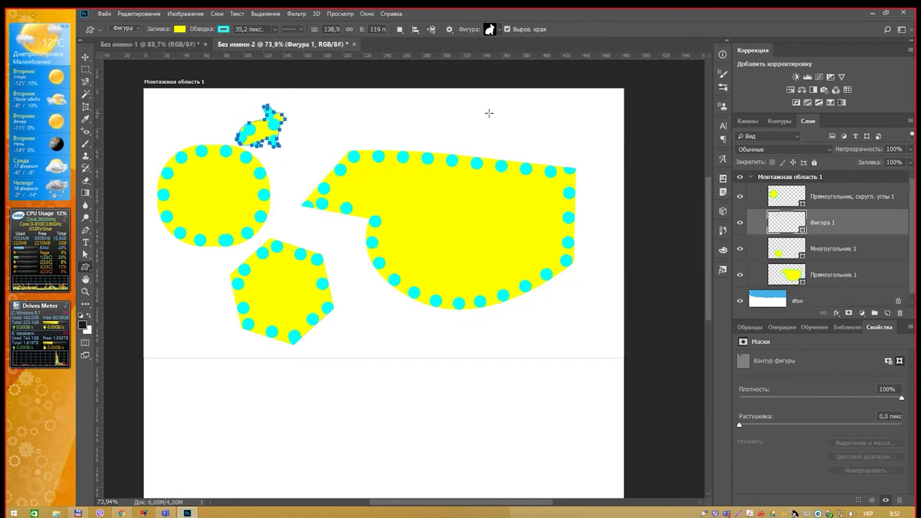
click(498, 30)
click(568, 148)
click(204, 90)
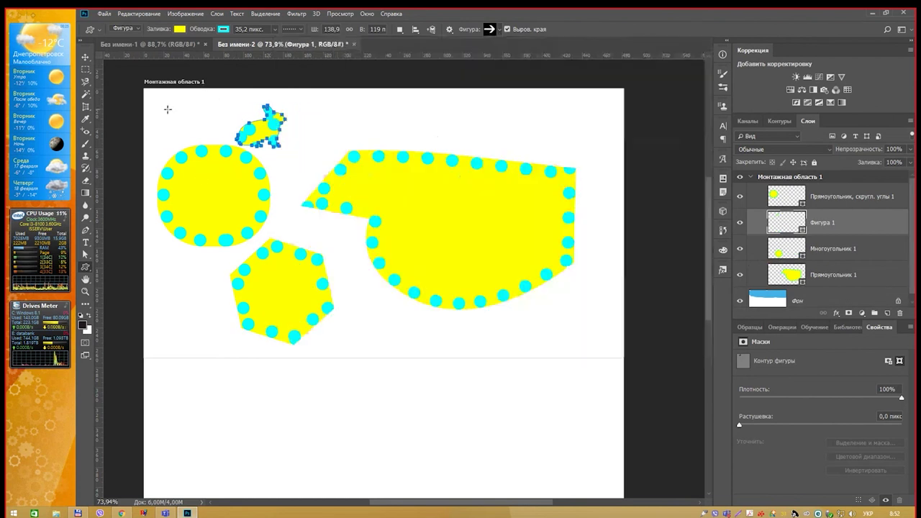
drag(165, 107, 217, 136)
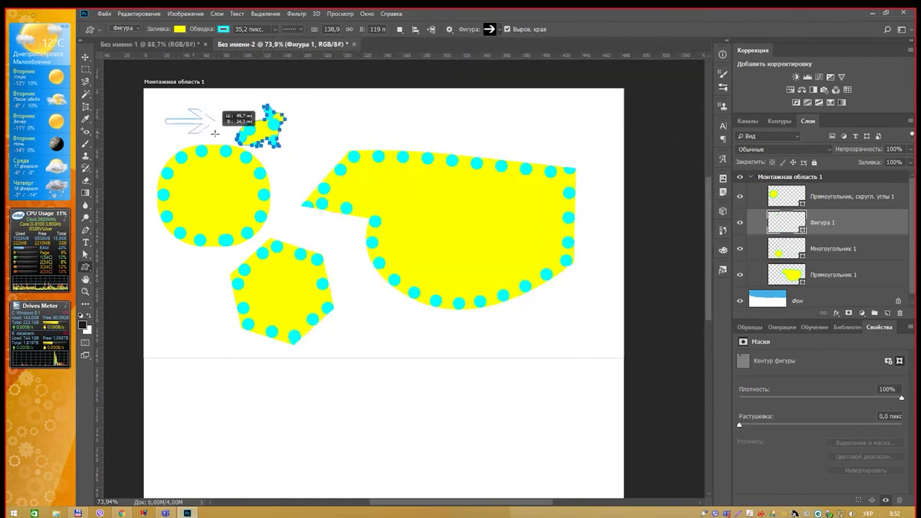
Draw a © custom shape at the artboard's top-right.
click(499, 29)
scroll(544, 196, down, 1)
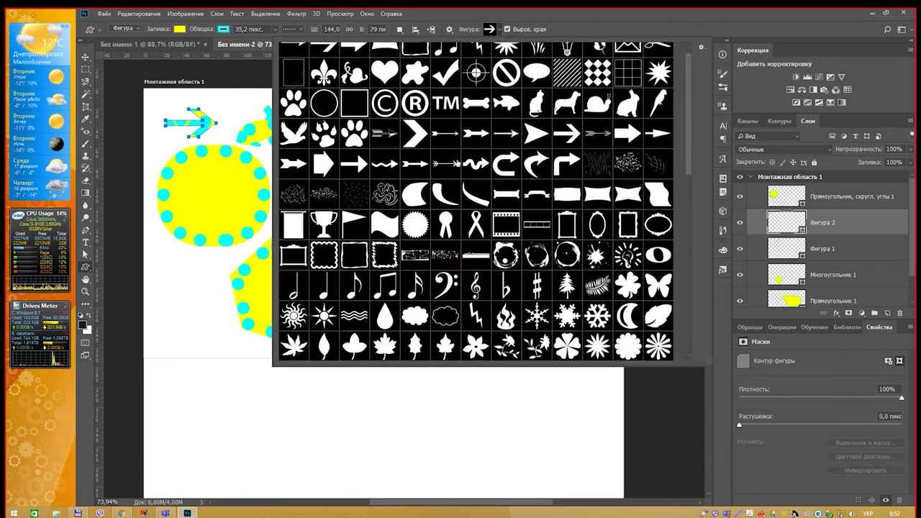
click(389, 109)
click(393, 137)
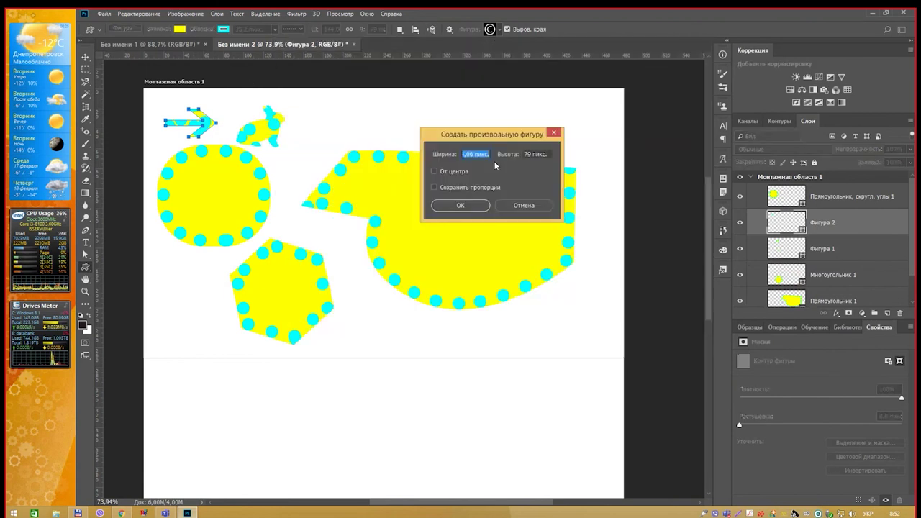
click(554, 134)
drag(519, 113, 574, 167)
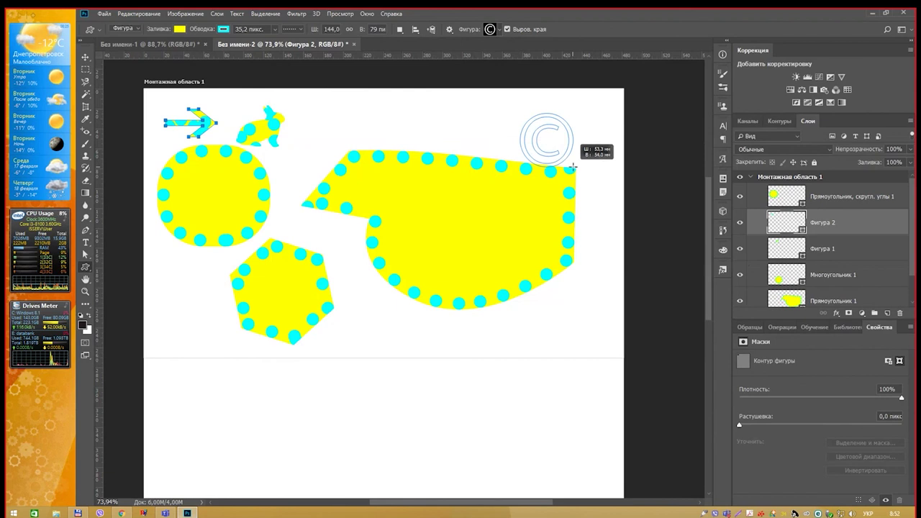
Dismiss the size prompt and browse the list of custom shape sets.
click(584, 296)
click(516, 207)
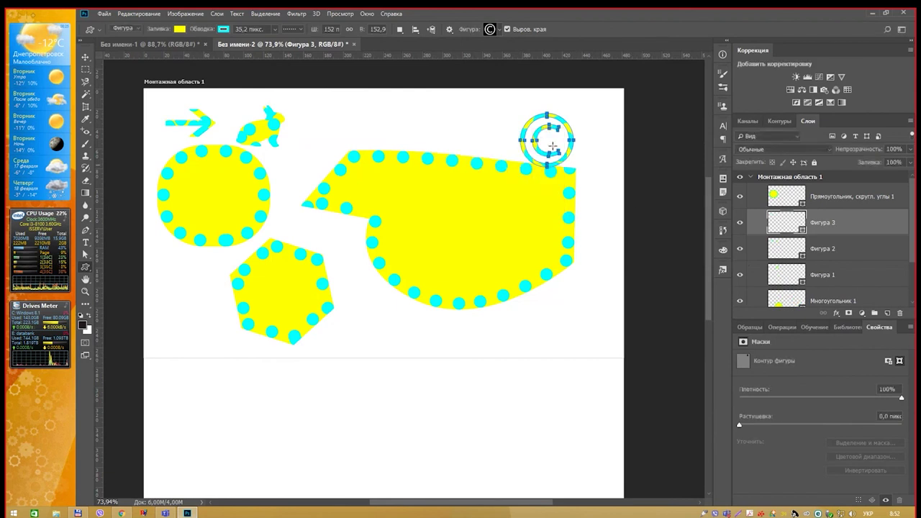
click(498, 30)
scroll(695, 68, down, 3)
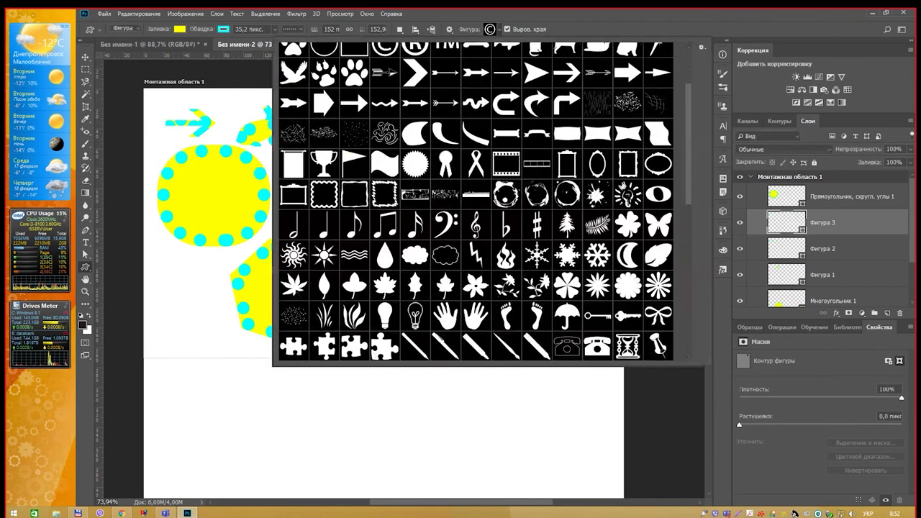
click(702, 47)
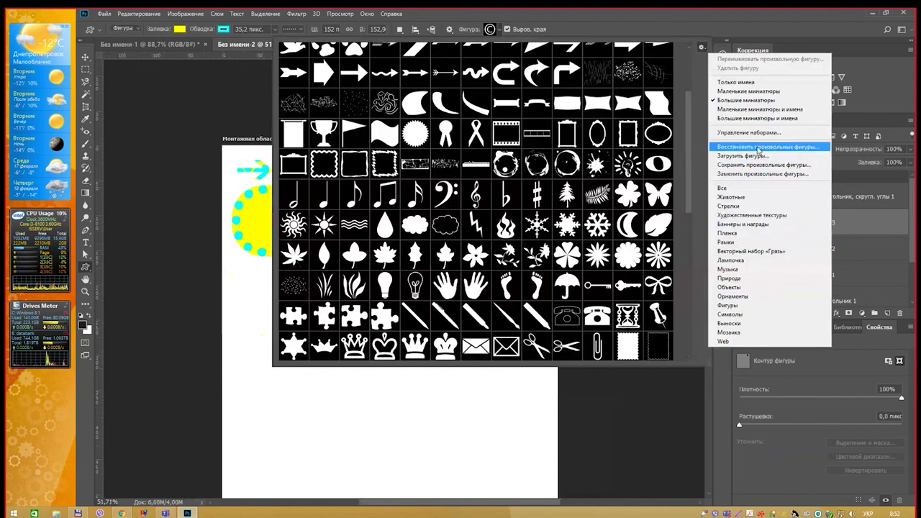
Reset custom shapes to the defaults, then load the complete Все shape set.
click(774, 147)
click(463, 197)
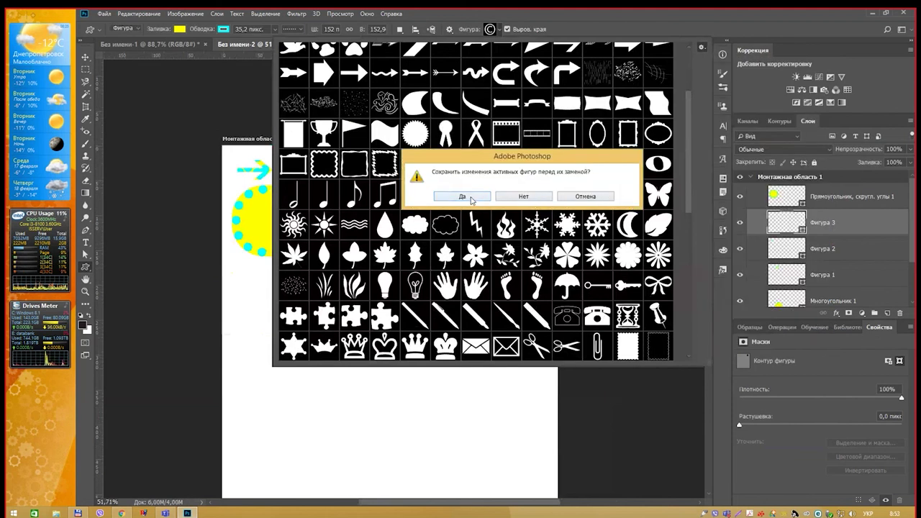
click(524, 197)
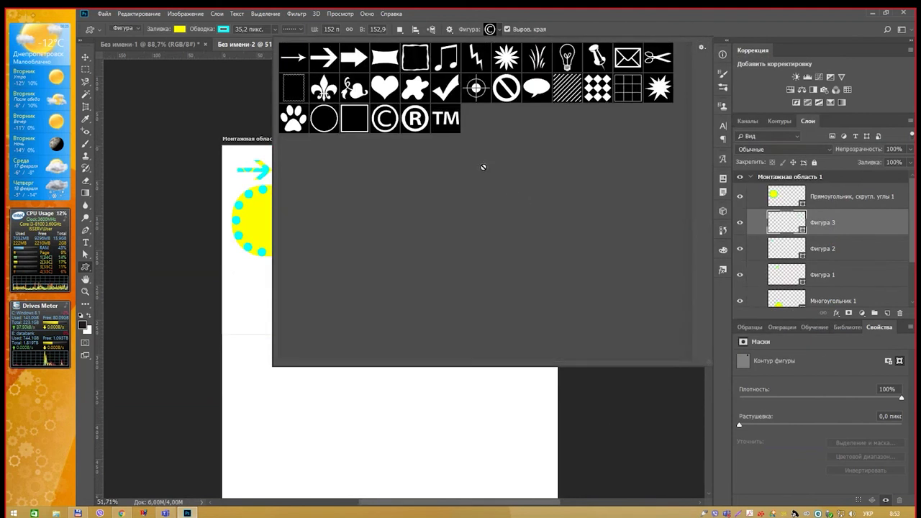
click(702, 48)
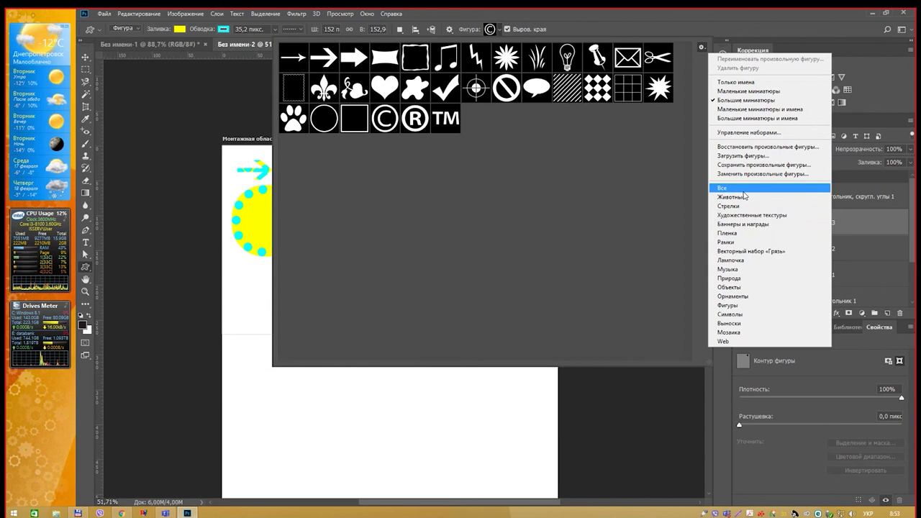
click(748, 189)
click(586, 196)
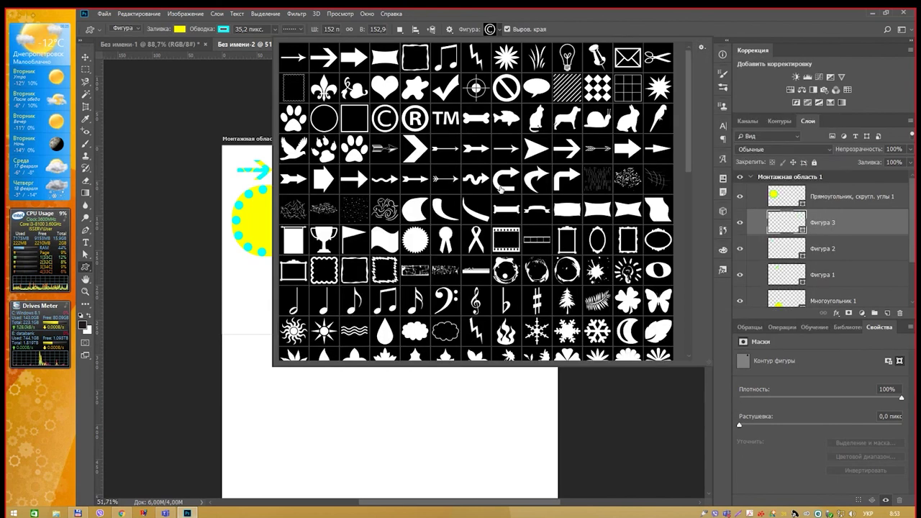
Scroll through the full shape library, then close it and cancel the size prompt.
scroll(500, 189, down, 1)
scroll(500, 189, down, 1)
scroll(500, 188, down, 2)
scroll(500, 188, down, 2)
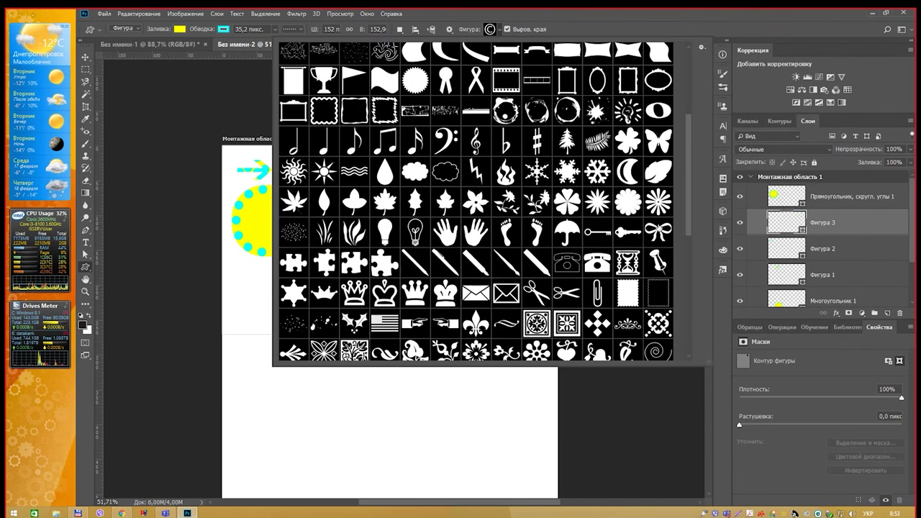
scroll(688, 201, down, 2)
mouse_move(689, 200)
mouse_down()
mouse_move(687, 275)
mouse_move(689, 183)
mouse_up()
key(Escape)
click(408, 308)
key(Return)
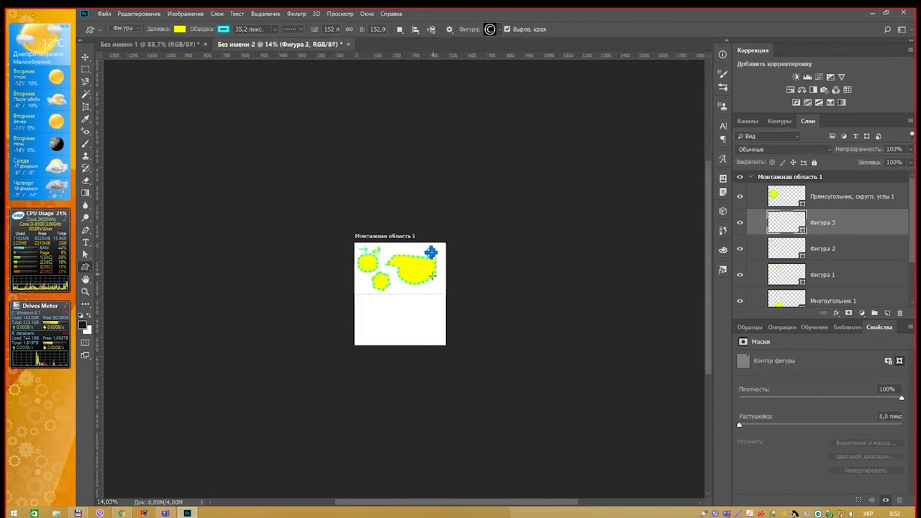
scroll(419, 295, up, 1)
scroll(420, 292, up, 1)
scroll(419, 288, up, 1)
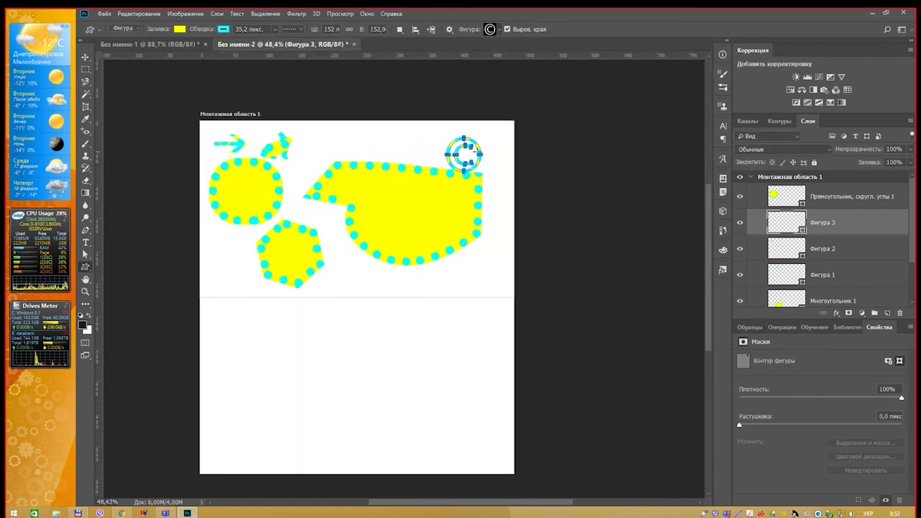
Draw a hexagon custom shape on the lower half and move it up-right with the Move tool.
click(494, 29)
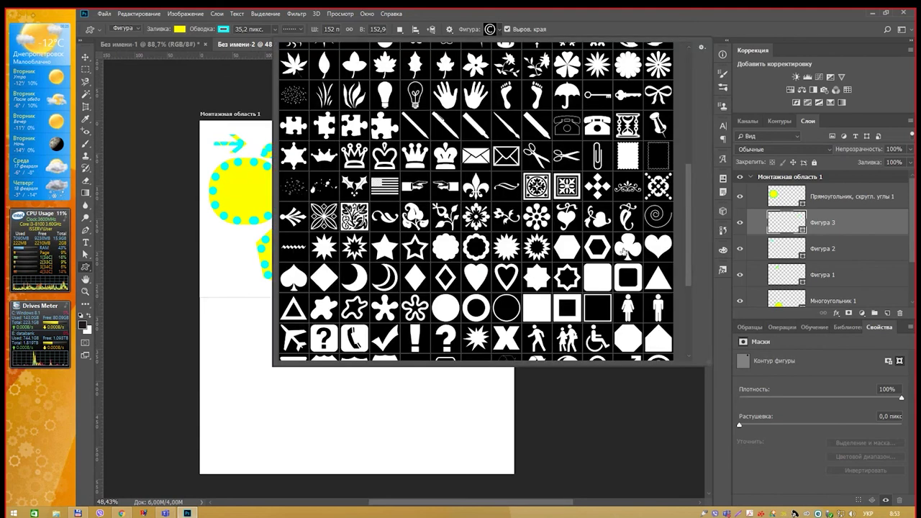
click(578, 249)
drag(248, 380, 335, 457)
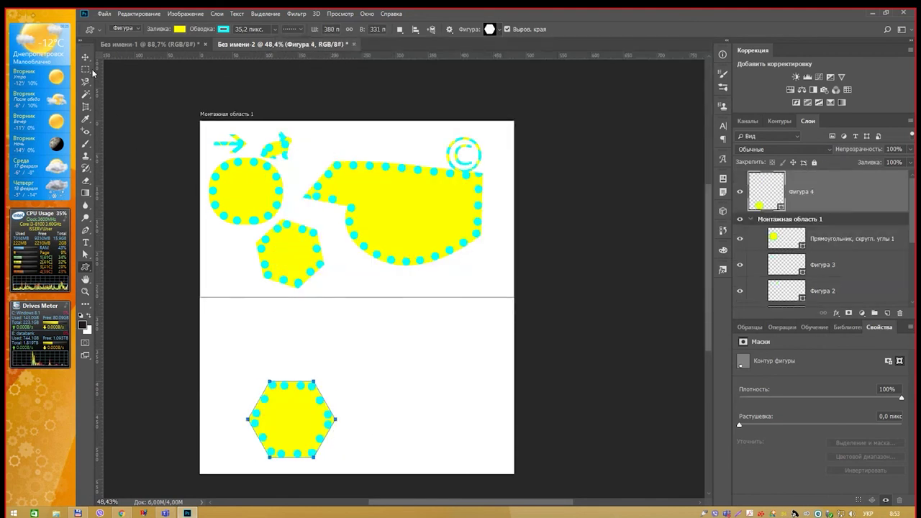
key(v)
drag(306, 414, 351, 360)
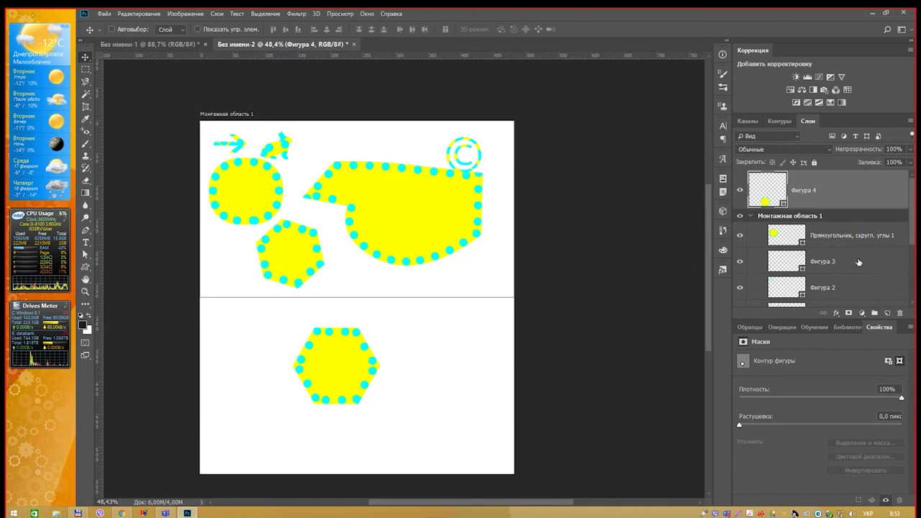
scroll(833, 263, down, 3)
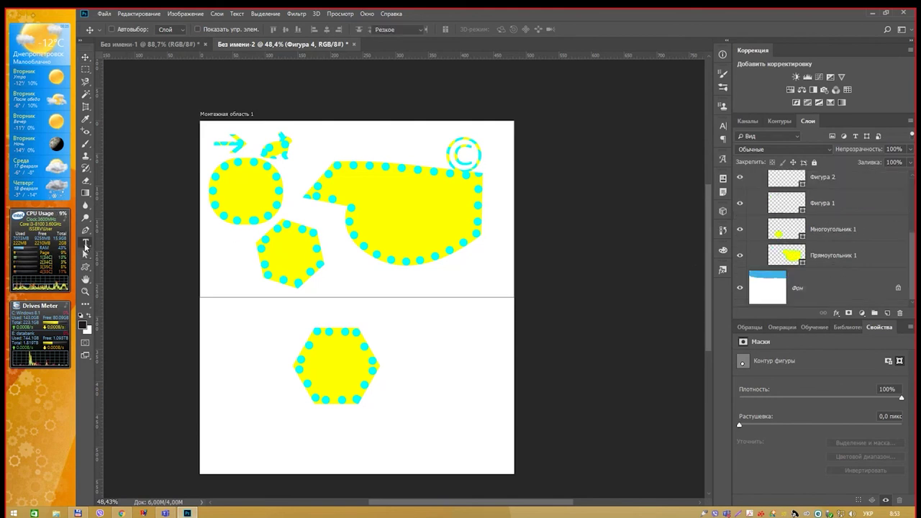
Type 'вавававав' as a horizontal line above the hexagon and as a vertical column on the right.
drag(85, 242, 119, 247)
click(365, 309)
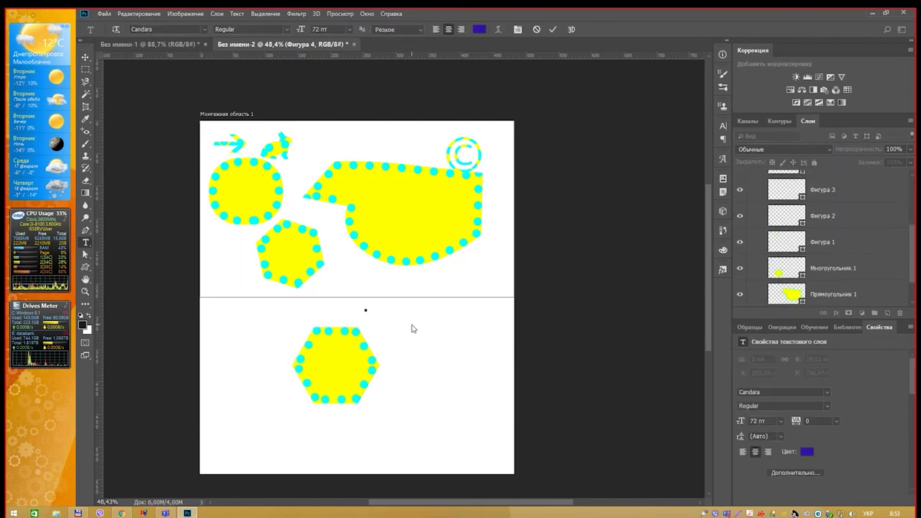
text(вавававав)
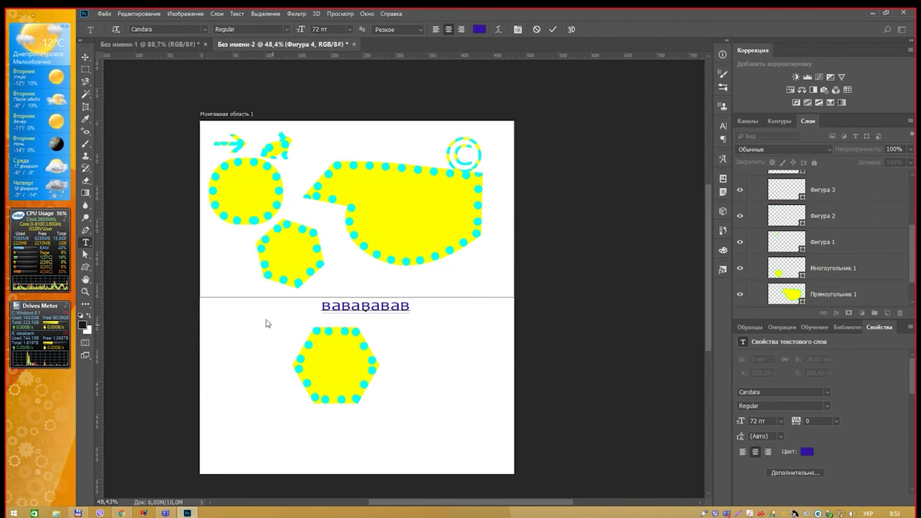
right_click(85, 243)
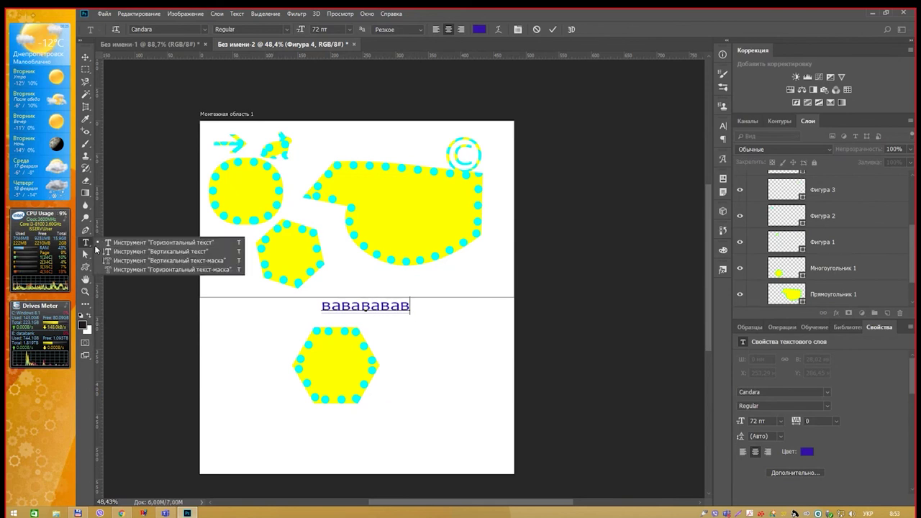
click(117, 243)
click(451, 307)
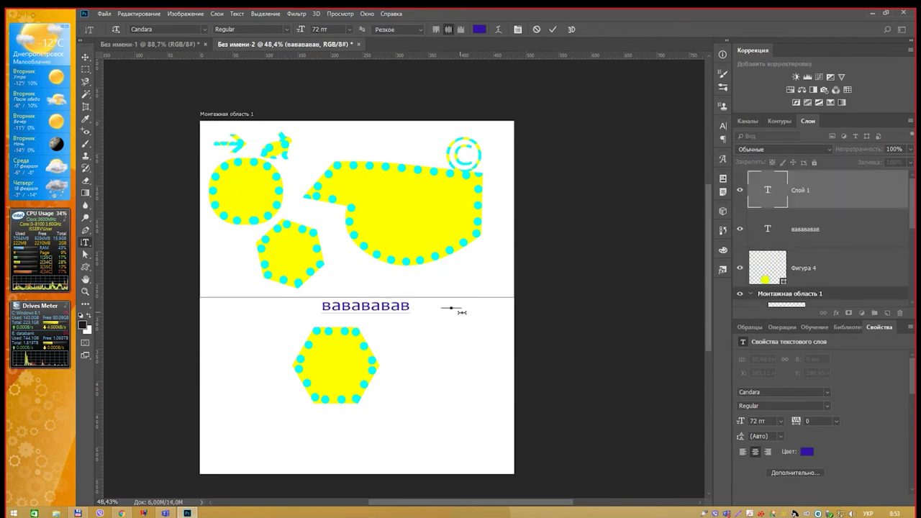
text(вавававав)
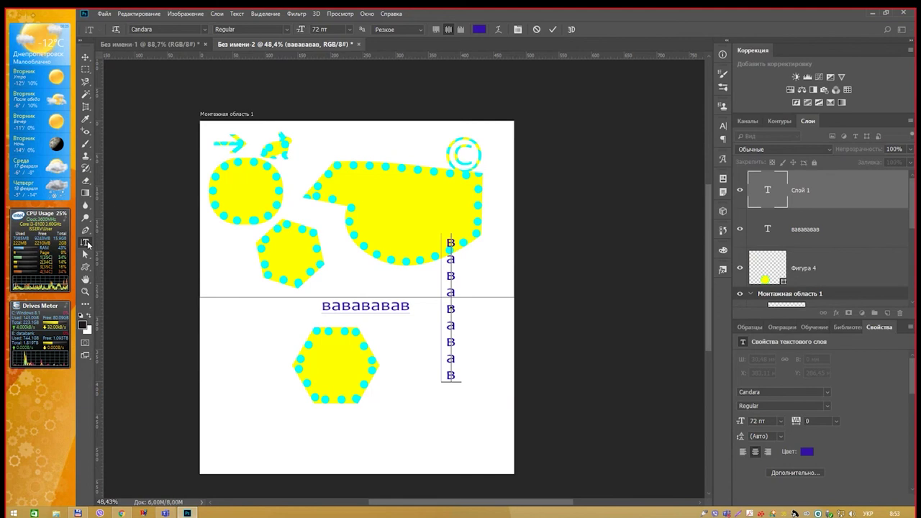
Create a paragraph text box over the large yellow shape filled with repeated 'вав ва ва' words.
right_click(86, 245)
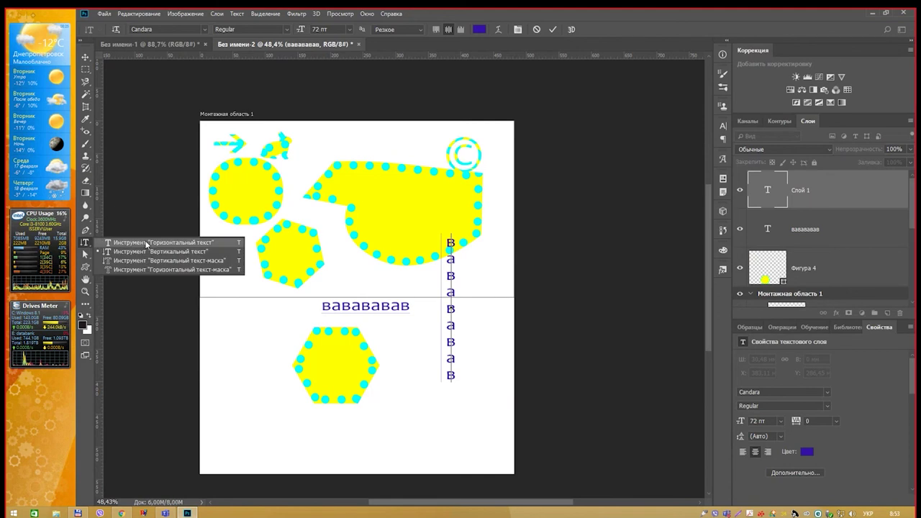
click(152, 243)
mouse_move(302, 143)
mouse_down()
mouse_move(467, 224)
mouse_move(448, 218)
mouse_up()
scroll(410, 200, up, 2)
text(вав ва)
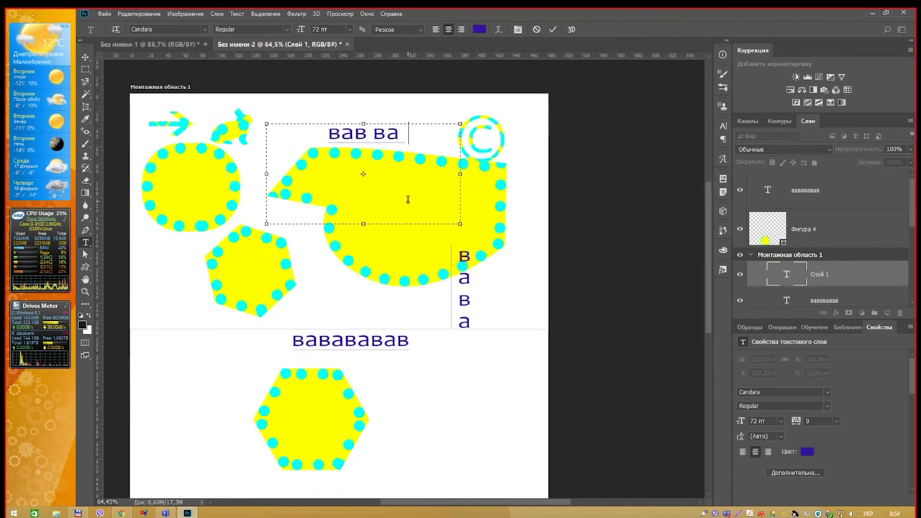
text( ва ва ва вв ава ва ва ва)
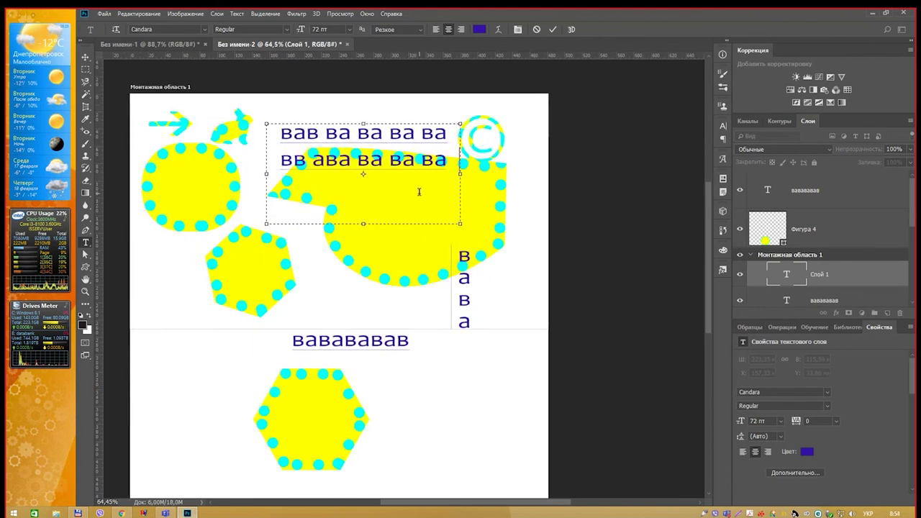
text(в ва ва ва вав ава ва вав)
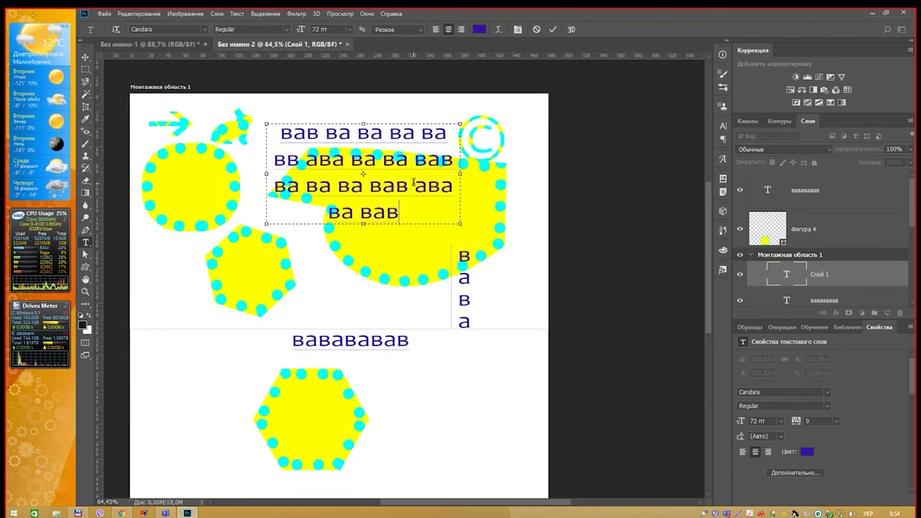
text(а ва ва)
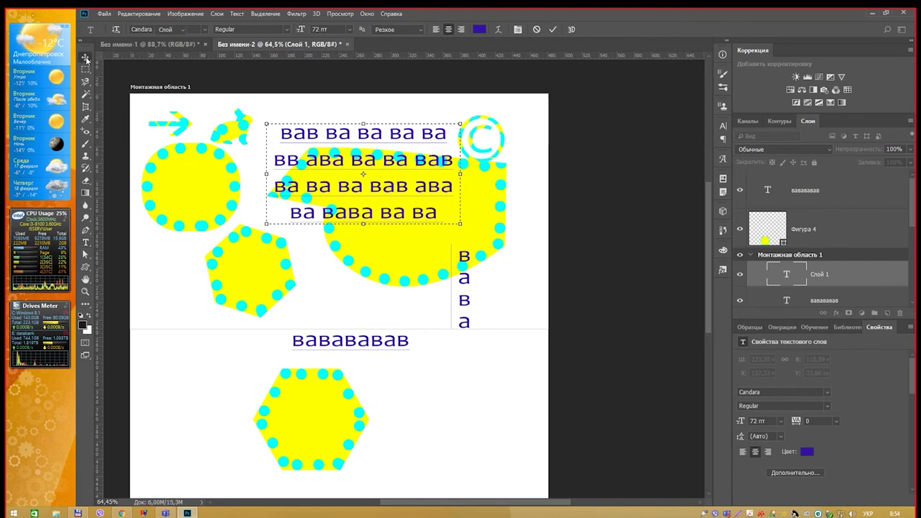
click(85, 57)
Move the paragraph text left and narrow its text block with Free Transform.
drag(402, 174, 368, 183)
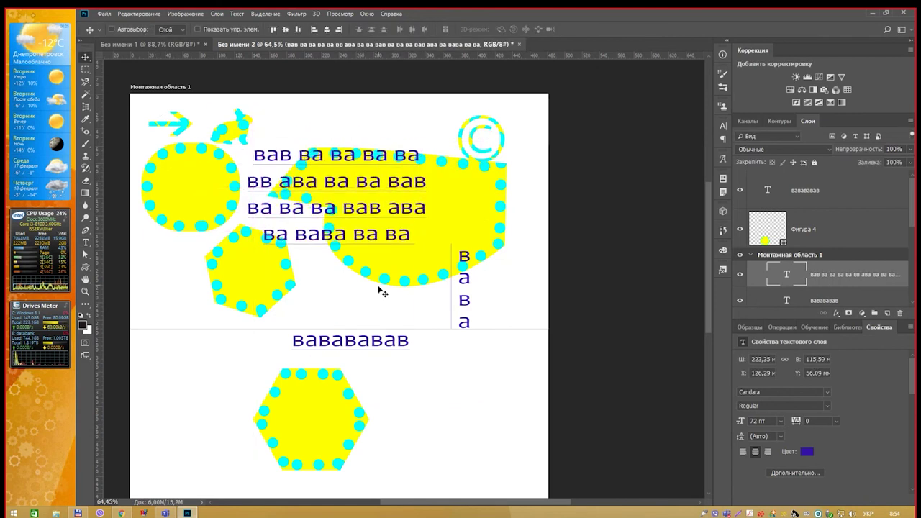
drag(389, 344, 397, 305)
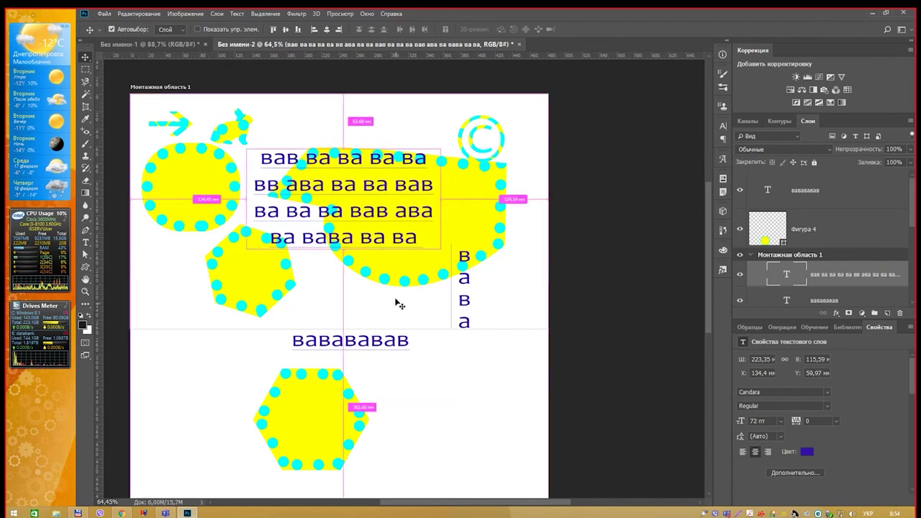
key(ctrl+t)
drag(438, 249, 410, 250)
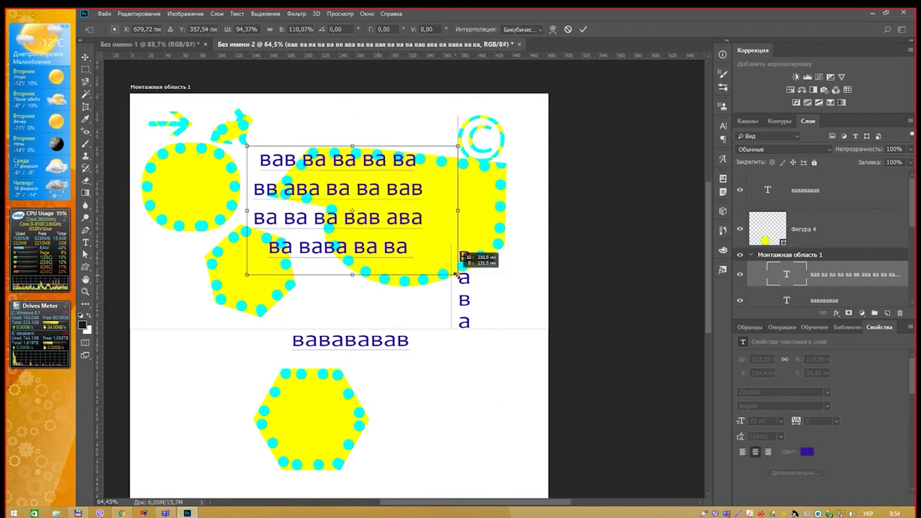
key(Return)
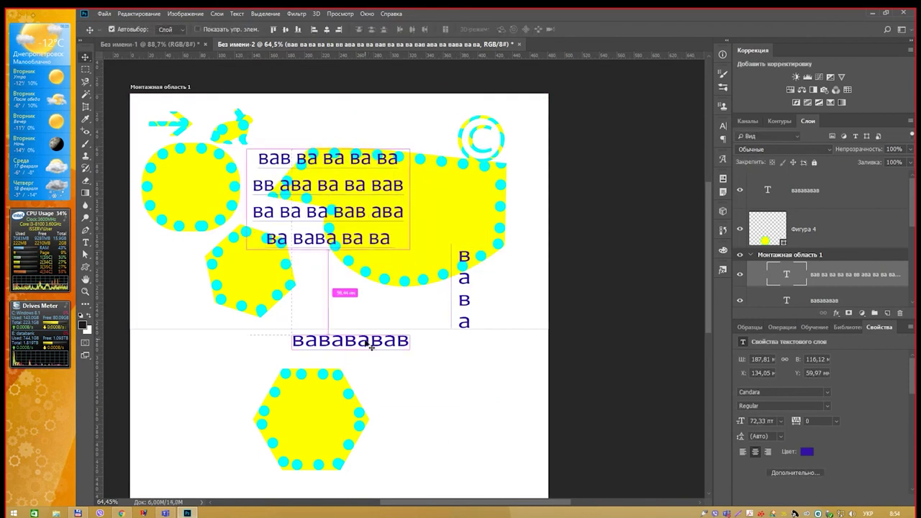
Enlarge the вавававав line to about 212.5 pt and move it up-left.
drag(374, 344, 362, 345)
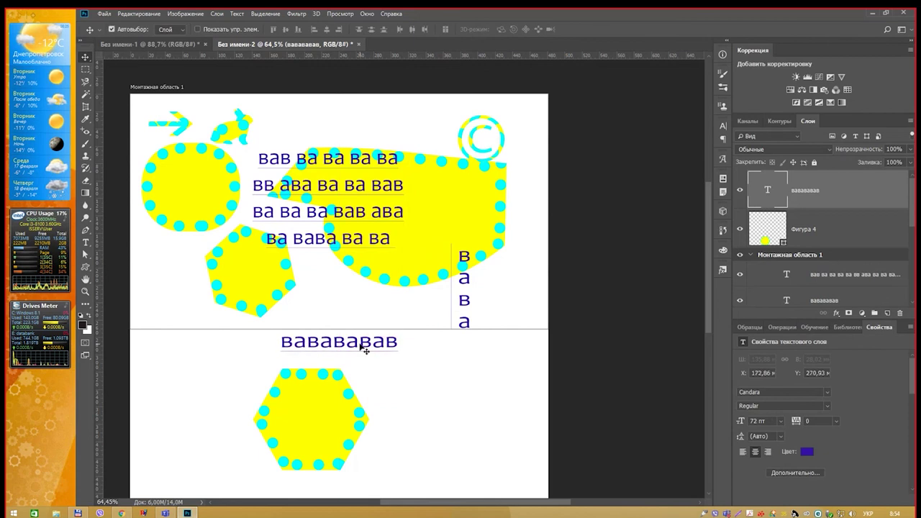
key(ctrl+t)
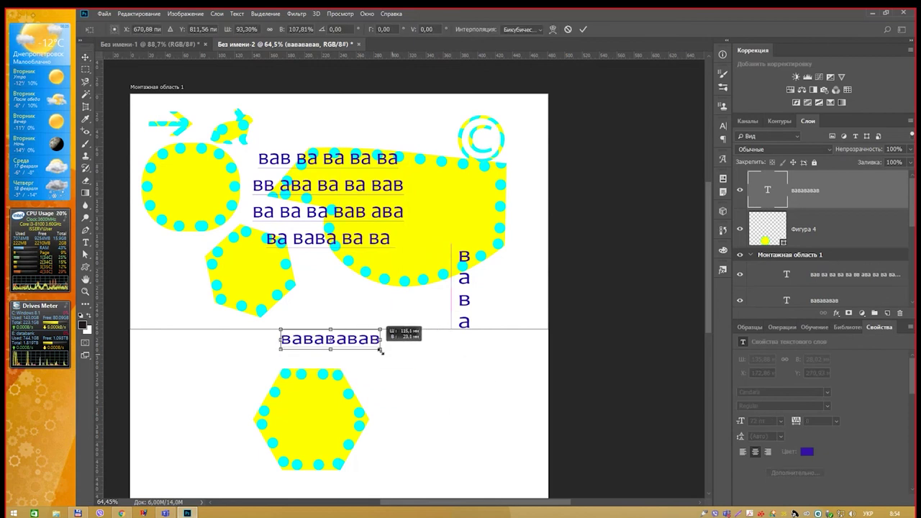
drag(395, 350, 451, 401)
mouse_move(408, 367)
mouse_down()
mouse_move(370, 304)
mouse_move(323, 313)
mouse_up()
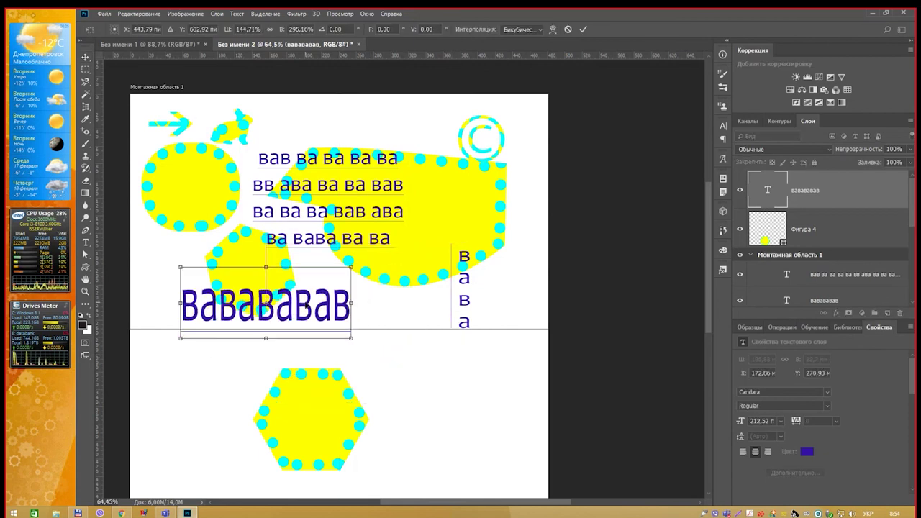
key(Return)
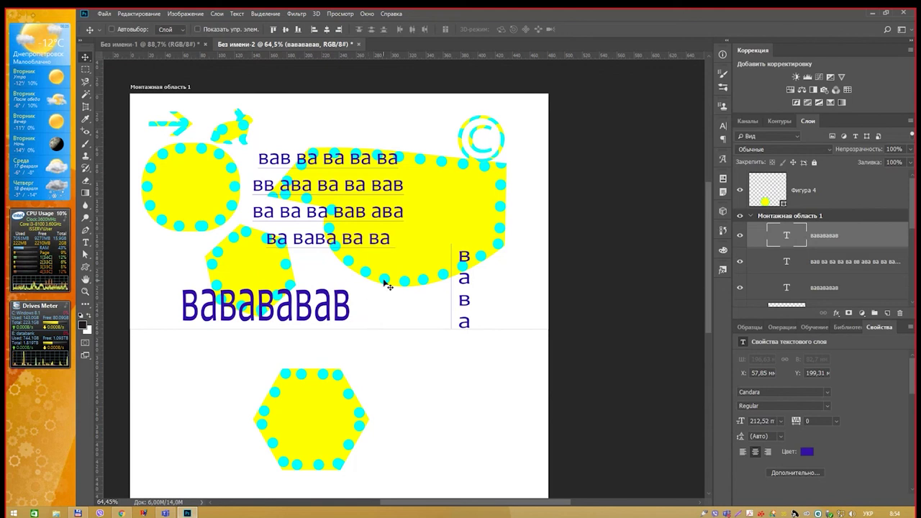
Copy the film.ru черная вдова preview image in Chrome, then minimise the browser.
key(alt+Tab)
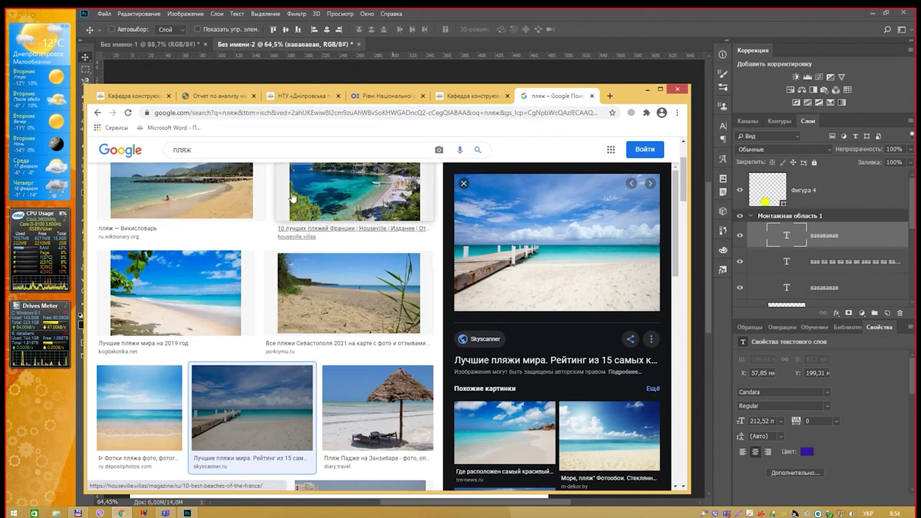
click(97, 113)
click(98, 113)
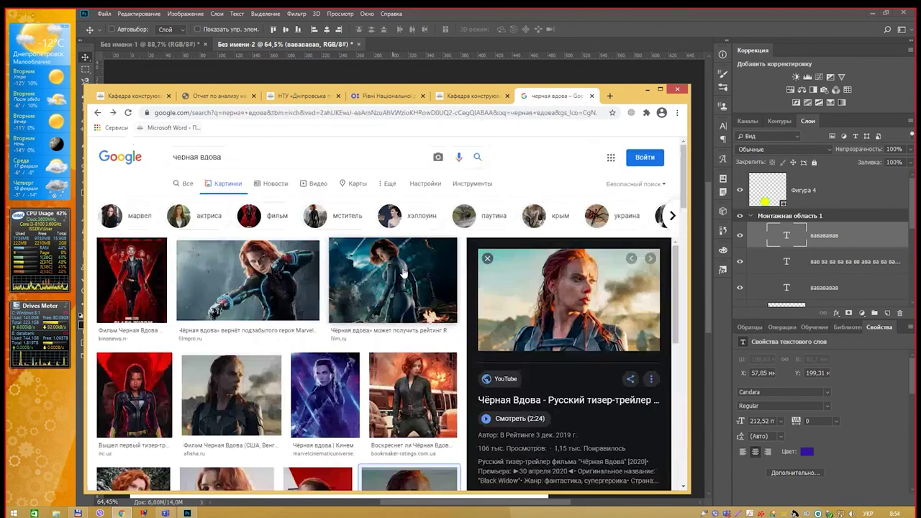
click(404, 274)
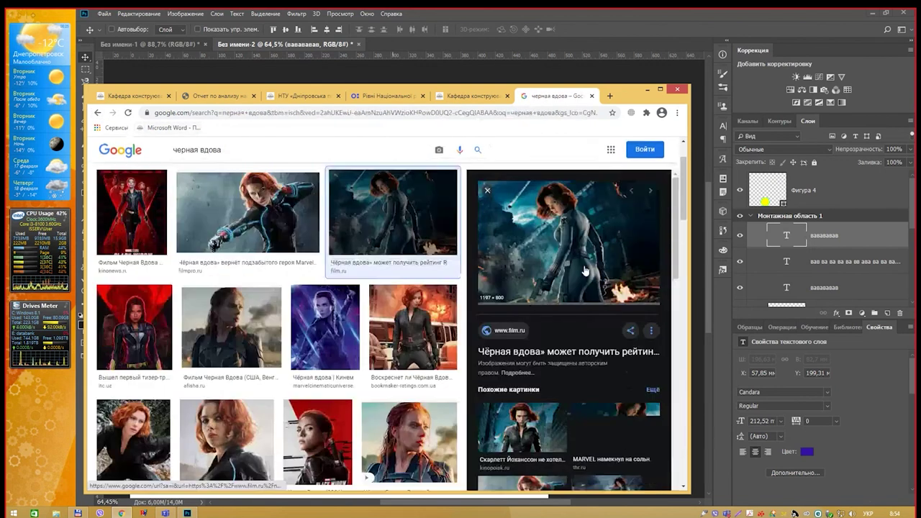
right_click(563, 224)
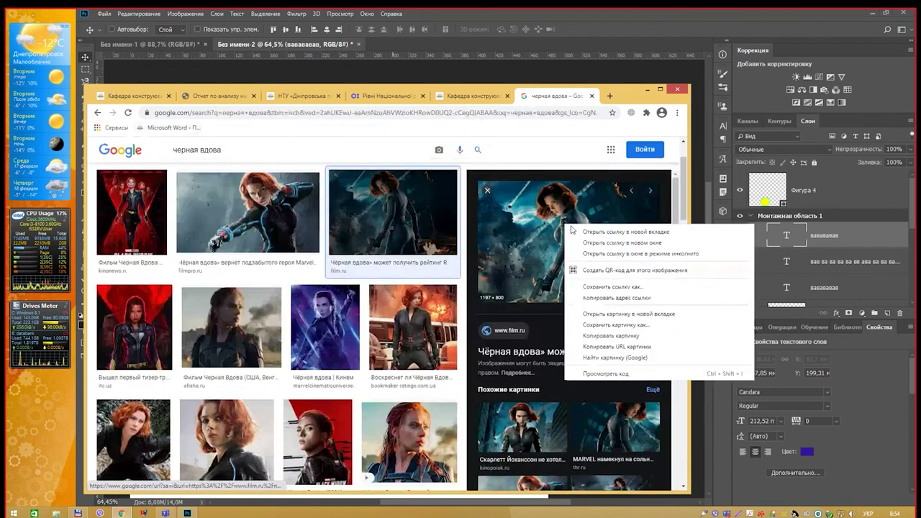
click(643, 335)
click(645, 89)
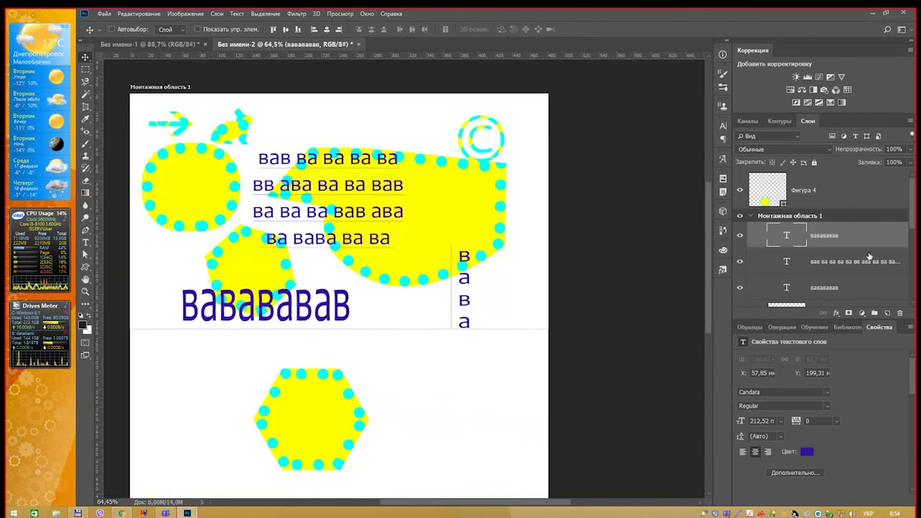
Paste the черная вдова image and delete the Фигура 4 hexagon layer.
key(ctrl+v)
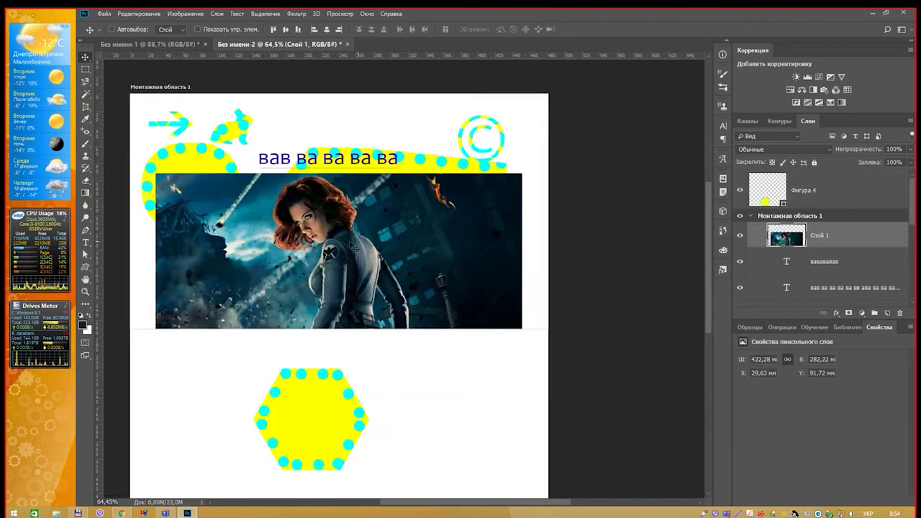
scroll(353, 246, up, 1)
scroll(381, 220, up, 1)
scroll(410, 193, up, 1)
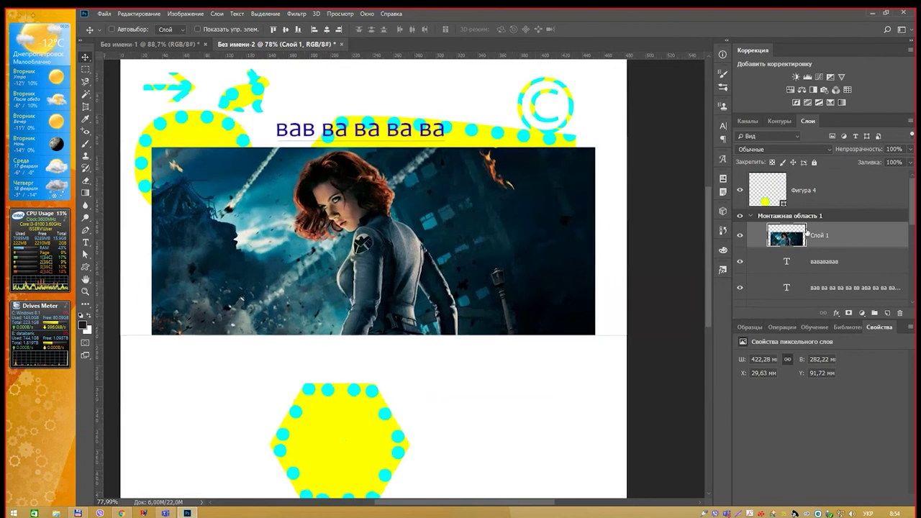
click(835, 194)
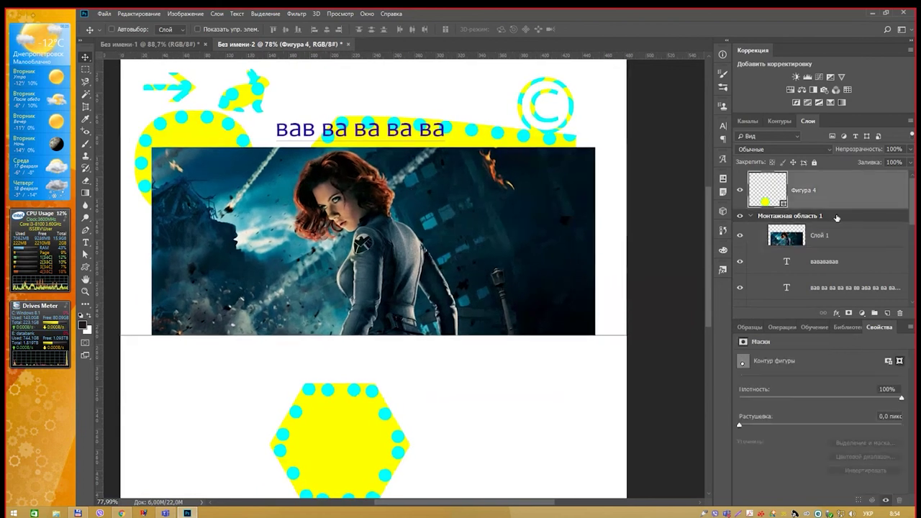
key(Delete)
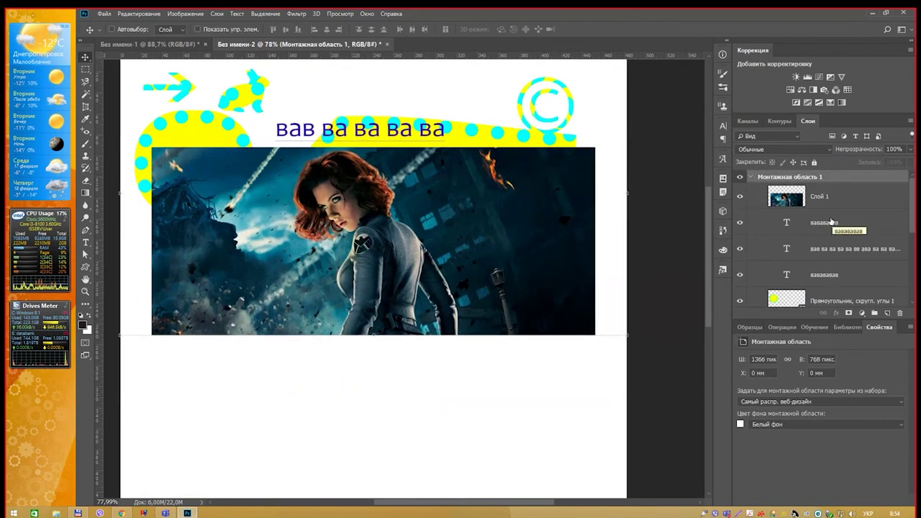
Move the Слой 1 photo up and shrink it to a small thumbnail.
click(834, 195)
mouse_move(417, 221)
mouse_down()
mouse_move(398, 168)
mouse_move(415, 134)
mouse_up()
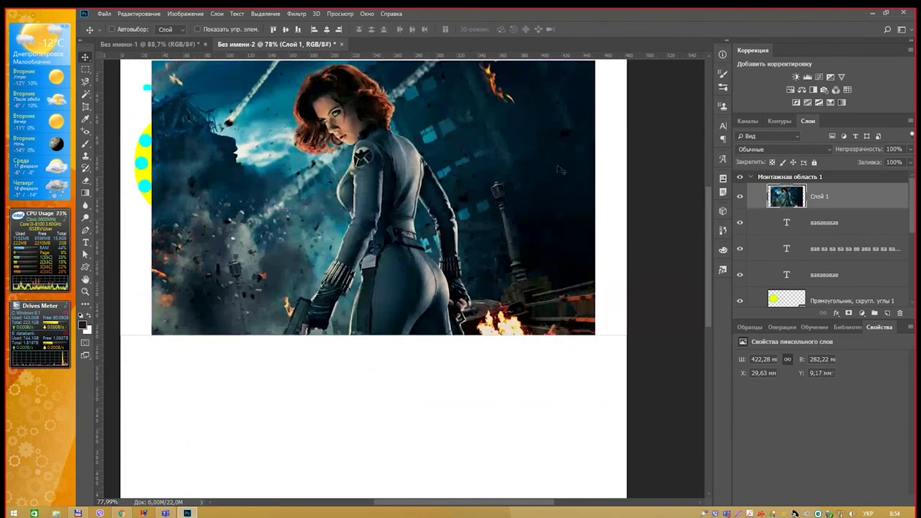
drag(449, 163, 449, 170)
key(ctrl+t)
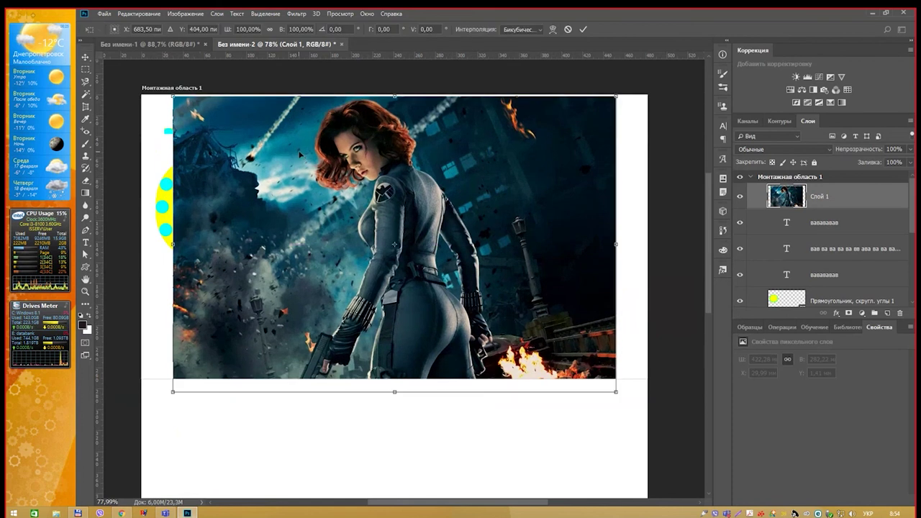
mouse_move(172, 96)
mouse_down()
mouse_move(570, 361)
mouse_move(605, 358)
mouse_up()
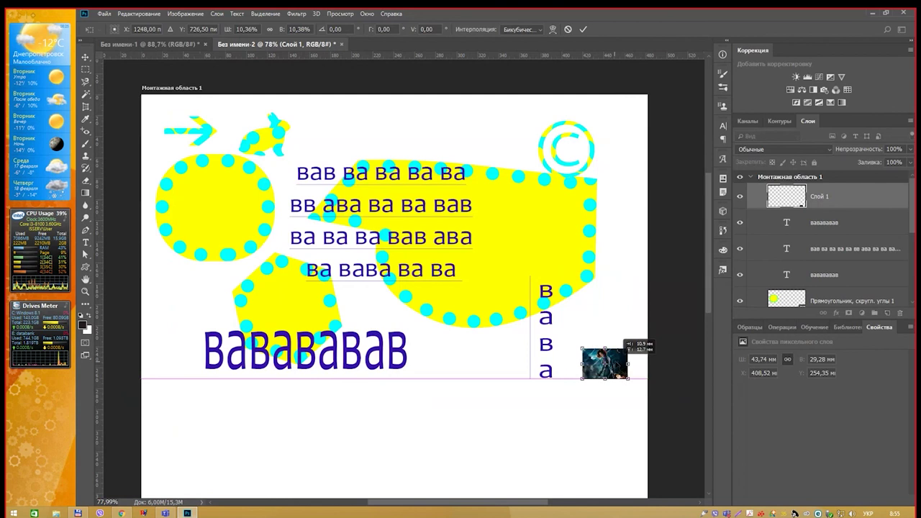
key(Return)
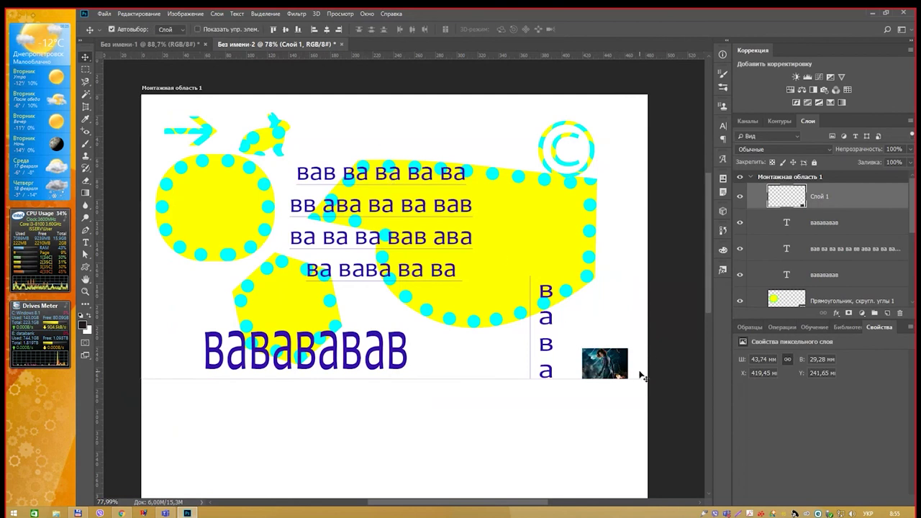
Enlarge the photo to about 450.85 × 301.98 mm over the artboard's upper area.
key(ctrl+t)
mouse_move(582, 348)
mouse_down()
mouse_move(108, 155)
mouse_move(164, 63)
mouse_up()
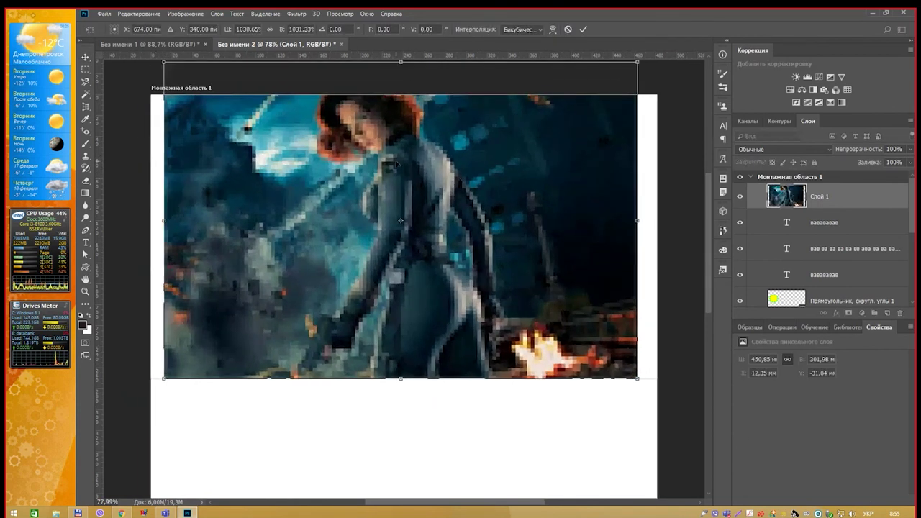
drag(446, 172, 449, 167)
key(Return)
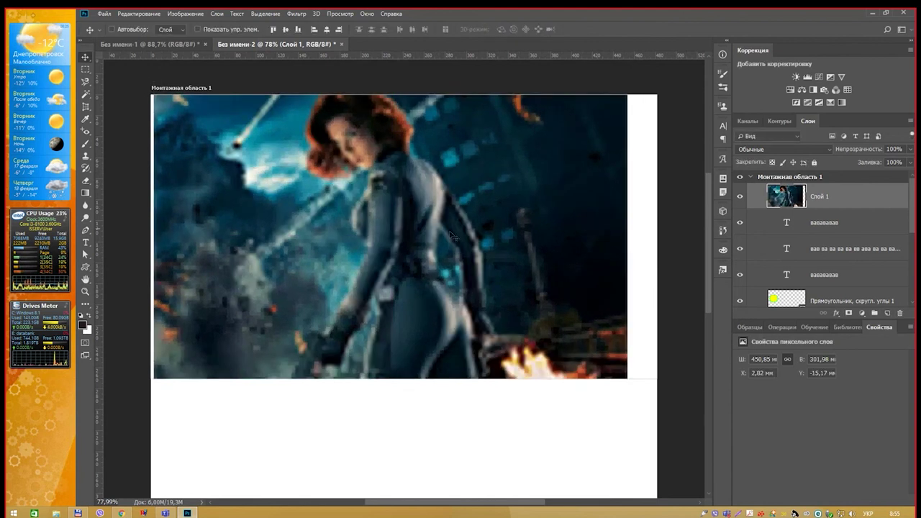
key(ctrl+z)
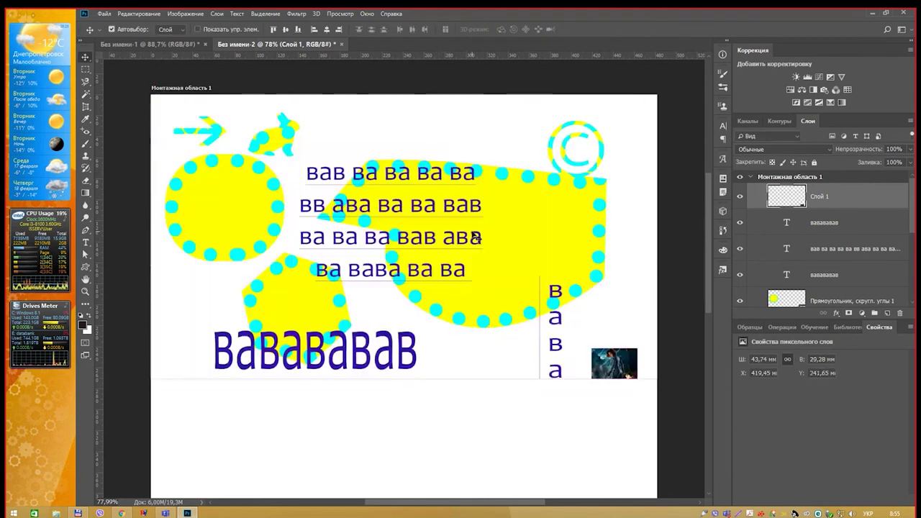
key(ctrl+z)
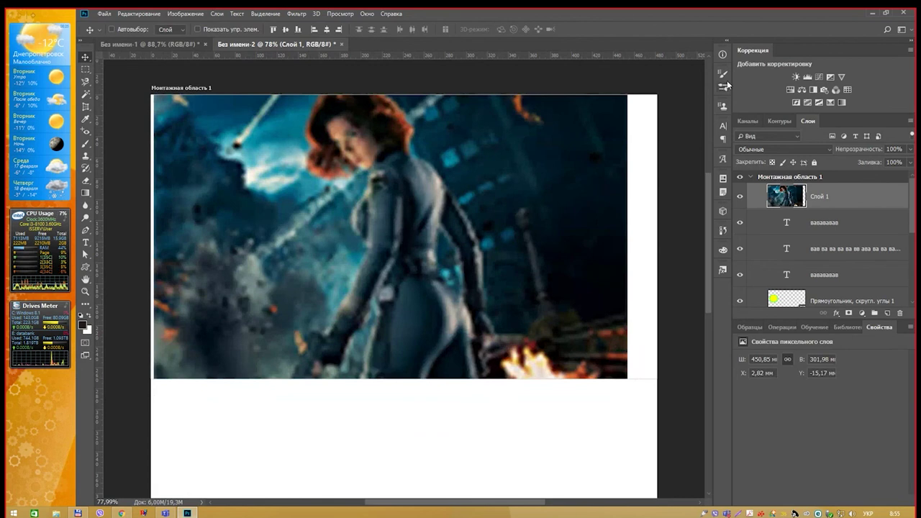
Revert to the Перемещение history step and convert Слой 1 into a smart object.
click(723, 230)
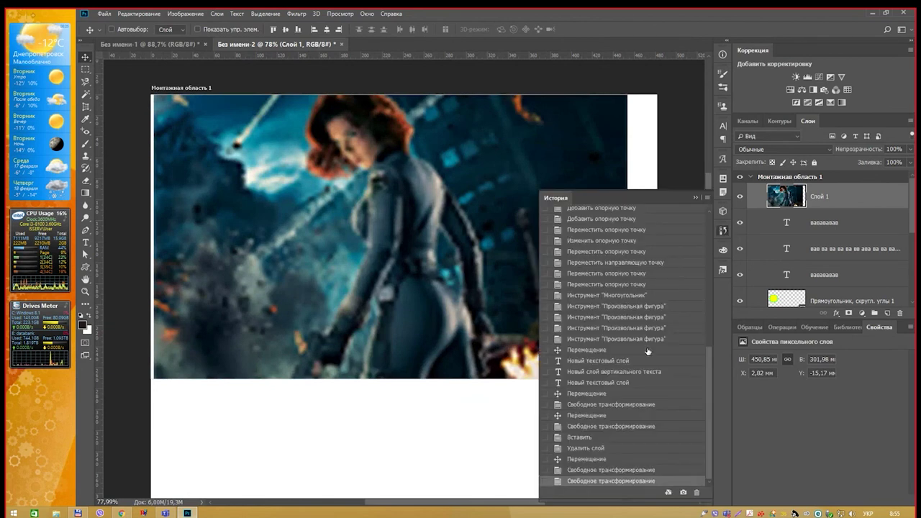
click(605, 458)
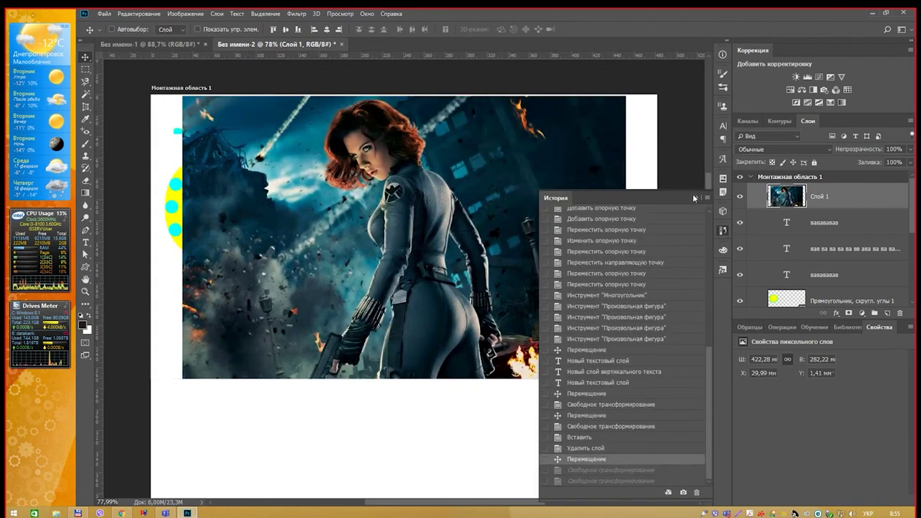
click(693, 195)
mouse_move(489, 189)
mouse_down()
mouse_move(478, 190)
mouse_move(487, 190)
mouse_up()
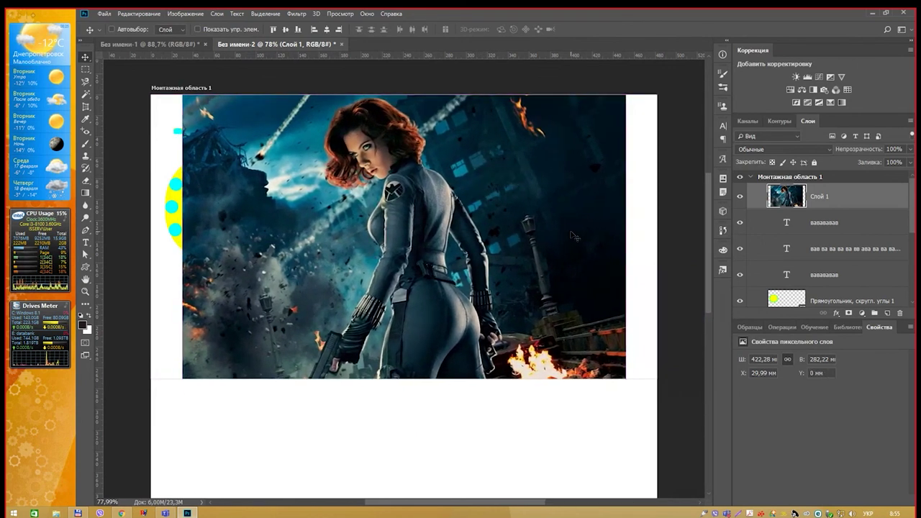
right_click(843, 196)
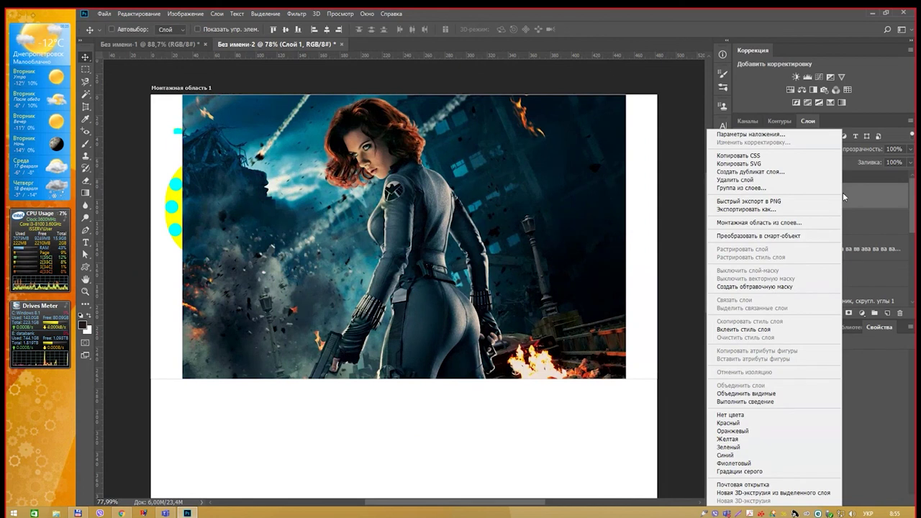
click(813, 240)
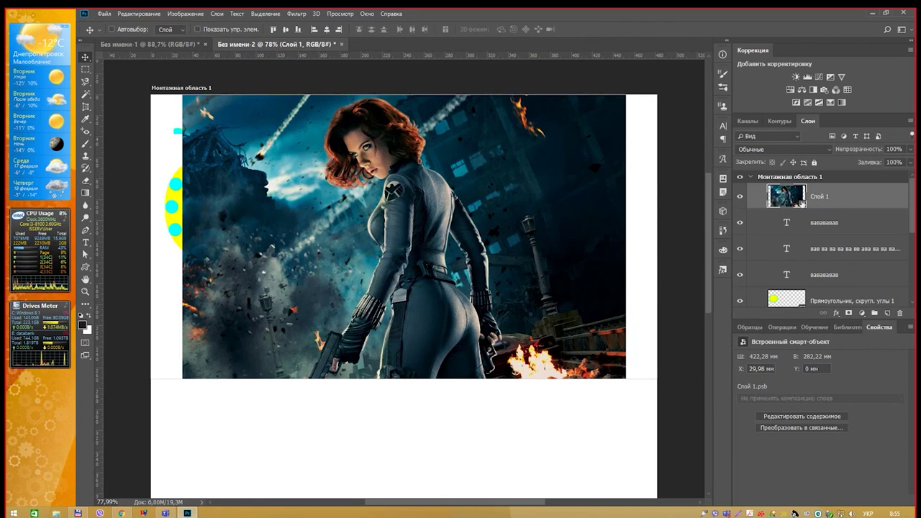
Shrink the smart-object photo, then enlarge it across most of the artboard.
key(ctrl+t)
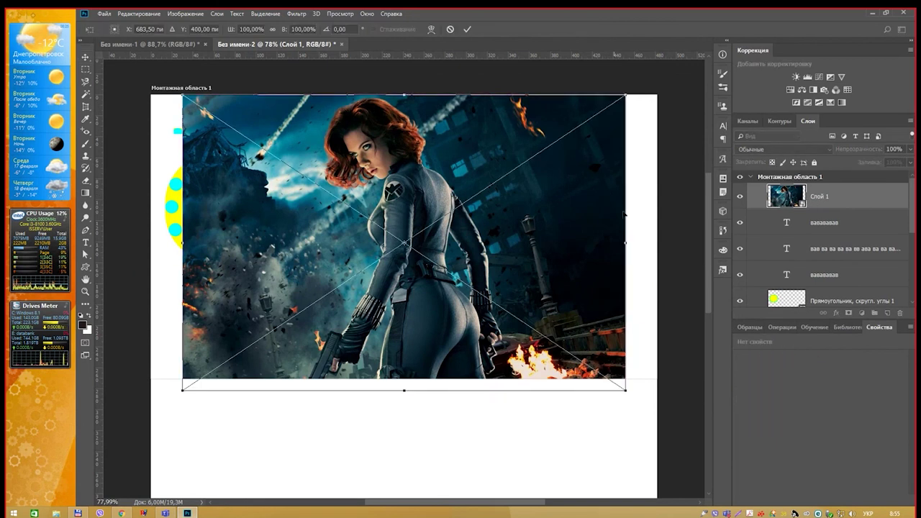
mouse_move(626, 391)
mouse_down()
mouse_move(452, 214)
mouse_move(344, 142)
mouse_up()
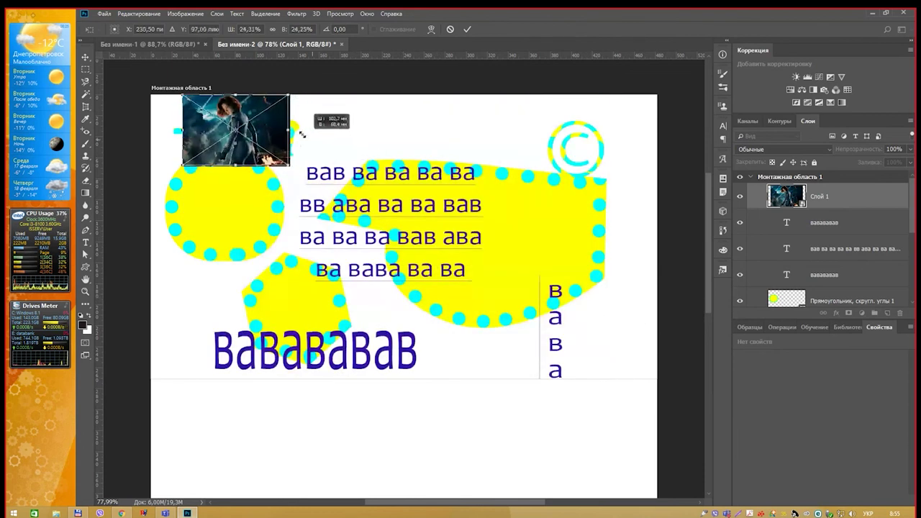
click(467, 29)
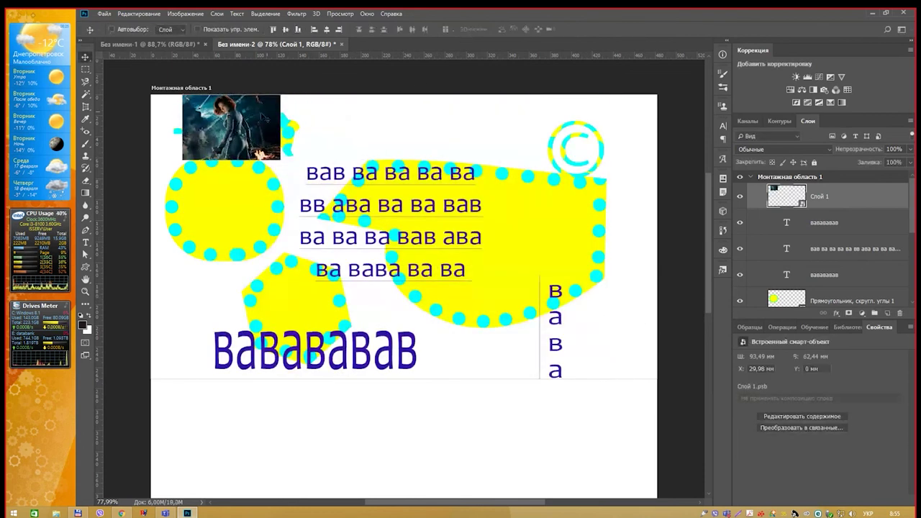
mouse_move(245, 105)
mouse_down()
mouse_move(223, 117)
mouse_move(280, 122)
mouse_move(243, 111)
mouse_up()
key(ctrl+t)
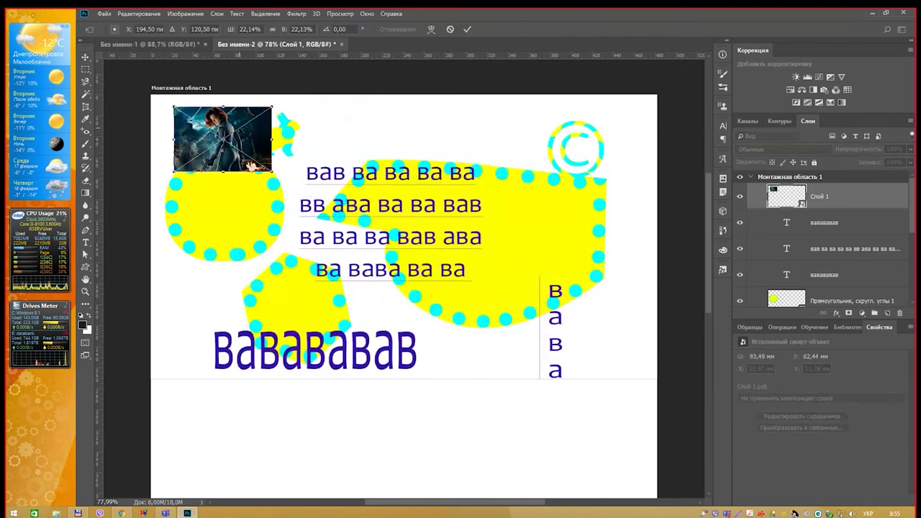
mouse_move(272, 171)
mouse_down()
mouse_move(314, 199)
mouse_move(659, 315)
mouse_move(653, 302)
mouse_up()
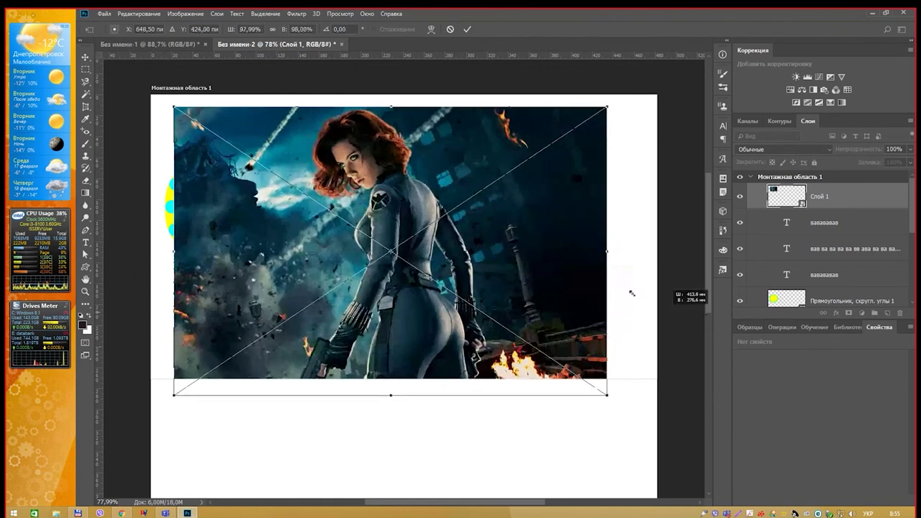
key(Return)
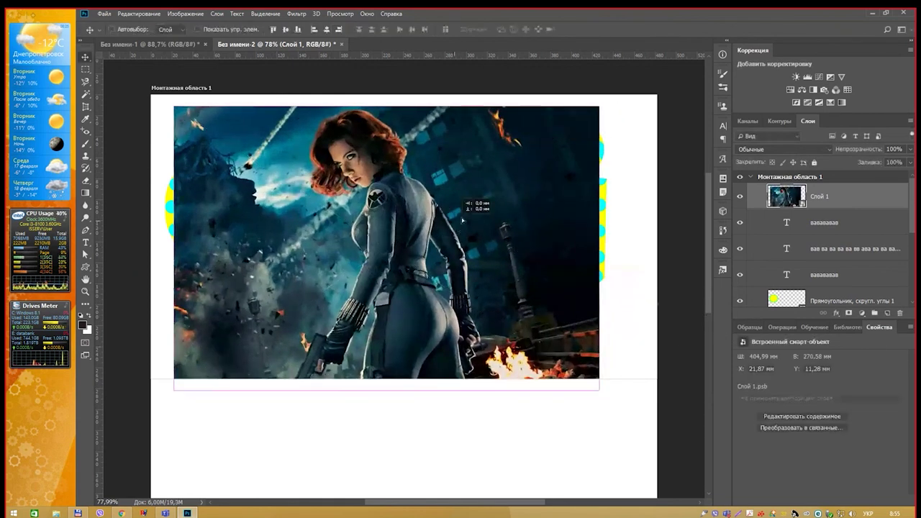
Fine-position the 404.99 × 276.58 mm photo at X 47.27, Y 7.4 mm.
drag(472, 203, 491, 203)
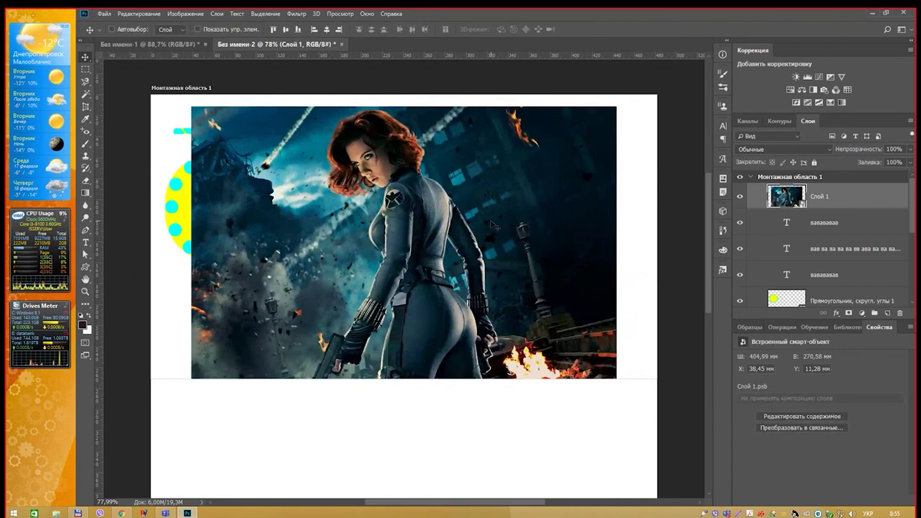
drag(493, 225, 475, 193)
drag(467, 136, 480, 148)
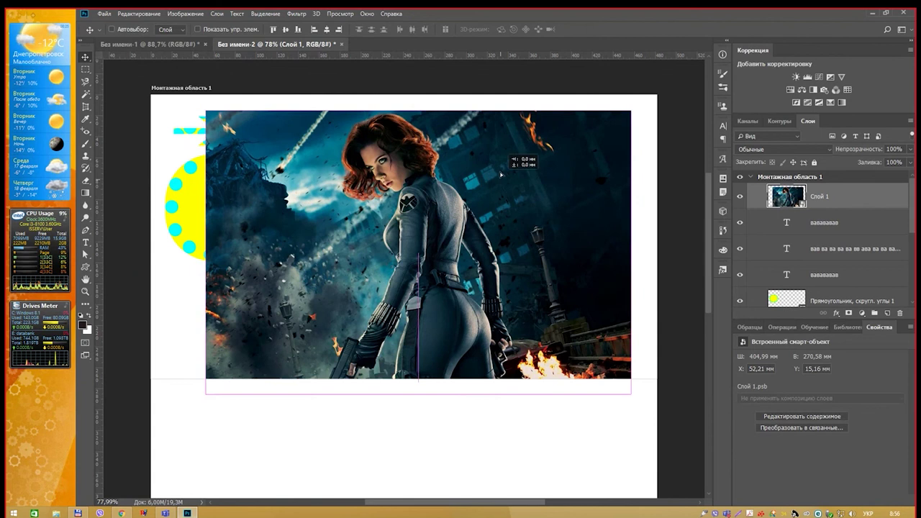
drag(503, 185, 497, 179)
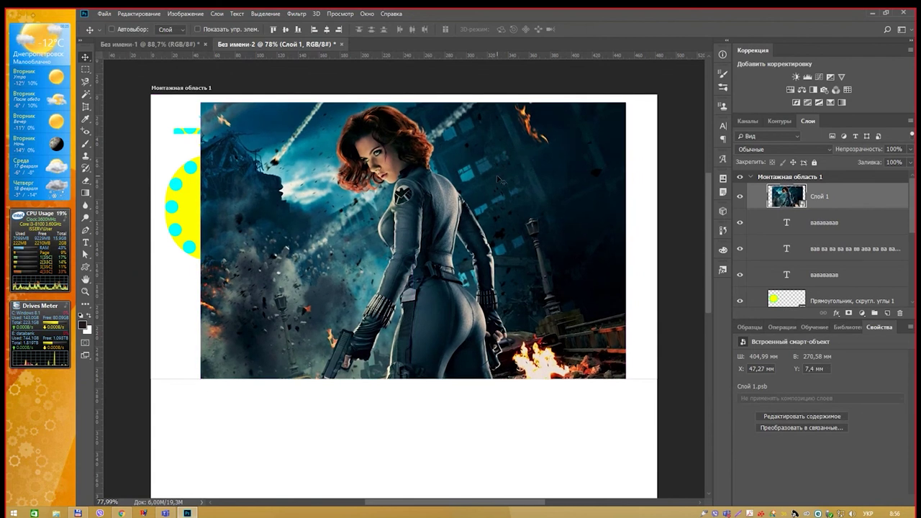
key(b)
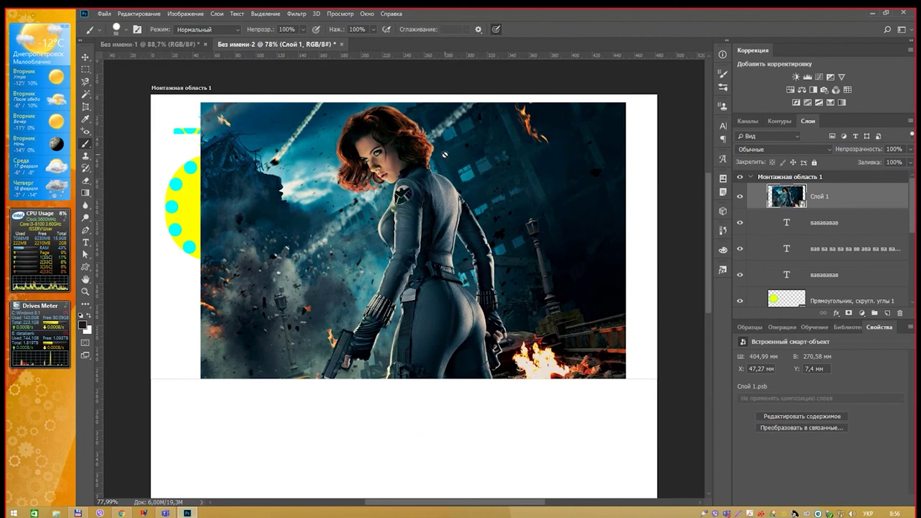
Decline rasterizing Слой 1, apply Smart Blur as a smart filter, then undo it.
click(505, 176)
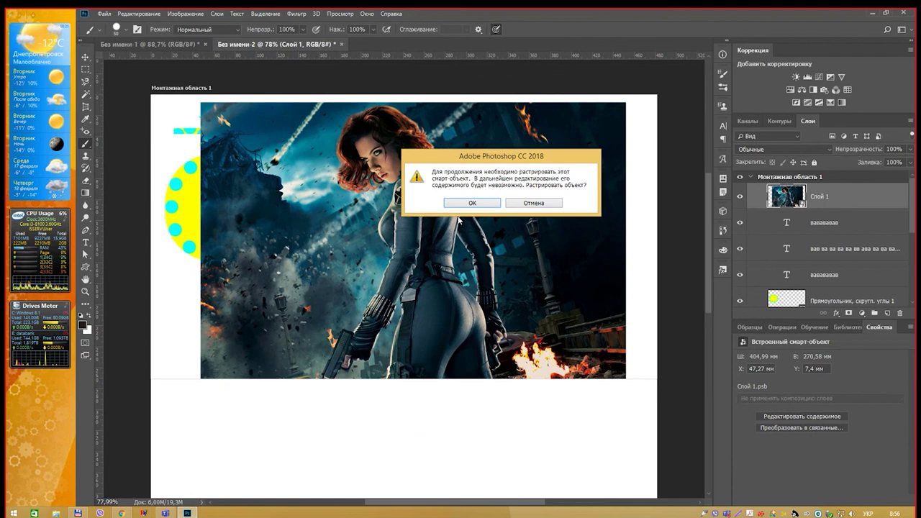
key(Escape)
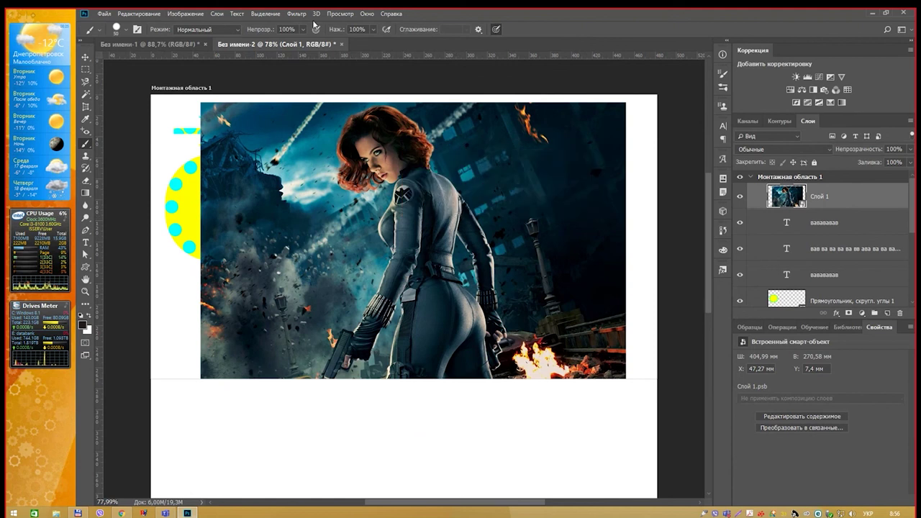
click(297, 14)
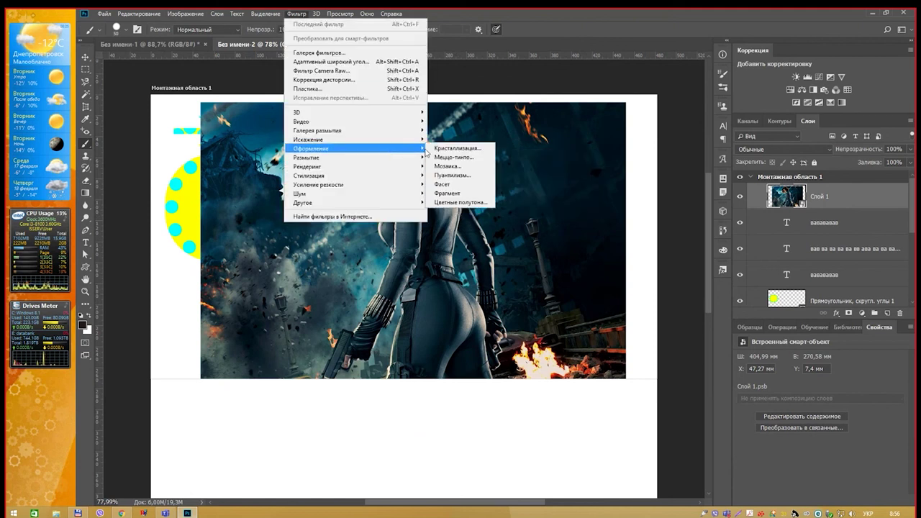
mouse_move(338, 158)
click(453, 159)
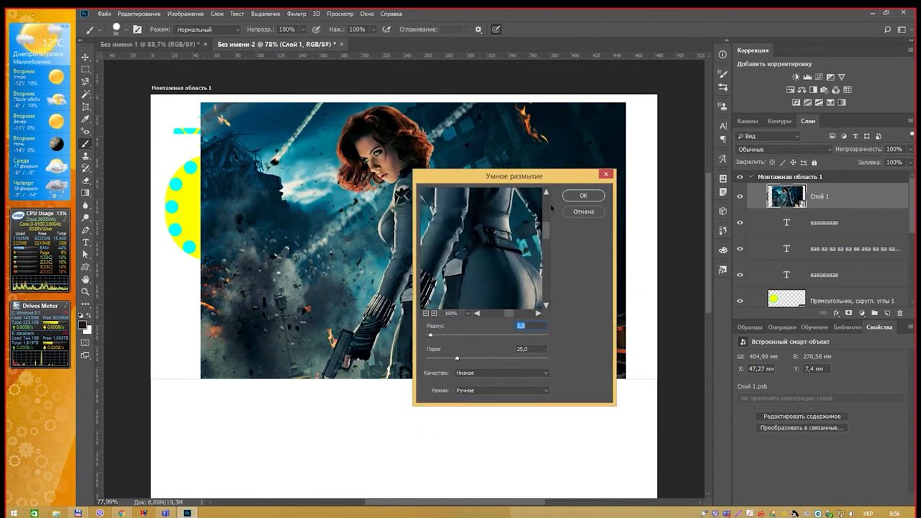
click(578, 197)
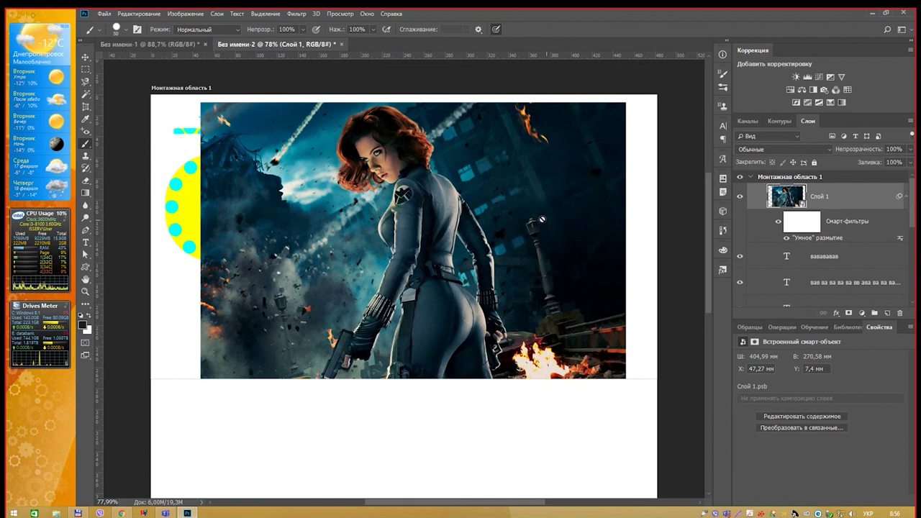
key(ctrl+z)
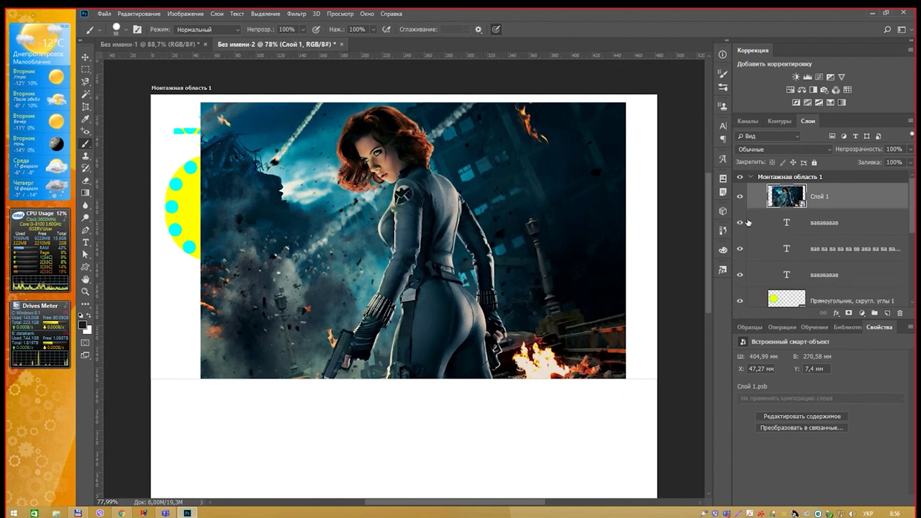
Apply a Gaussian Blur smart filter with radius 100 to the photo.
click(297, 14)
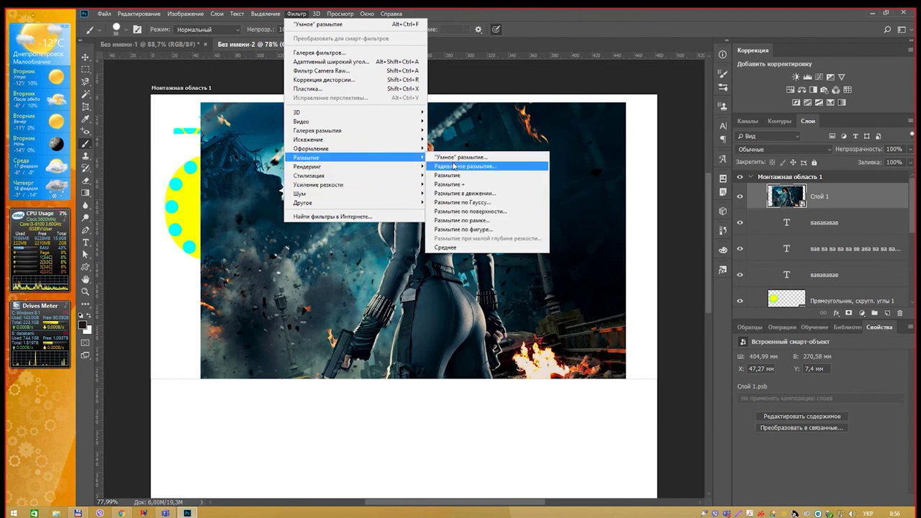
mouse_move(306, 157)
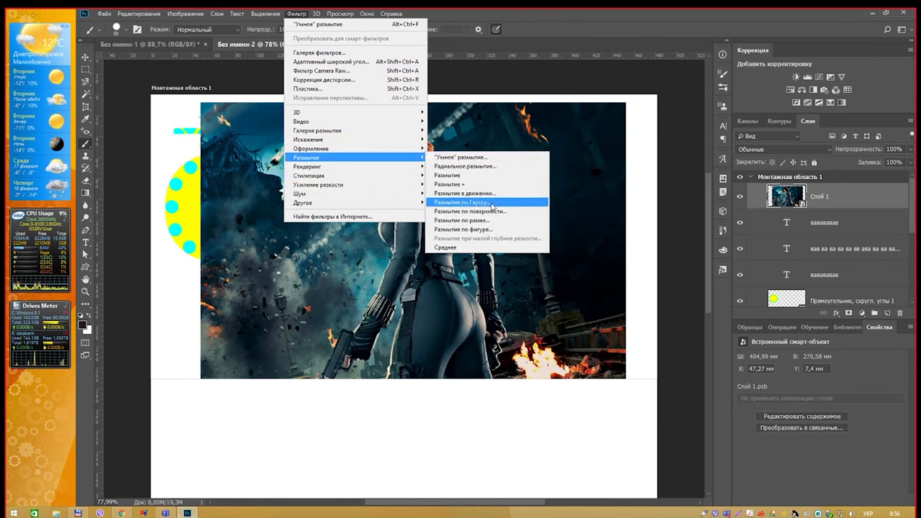
click(488, 205)
text(100)
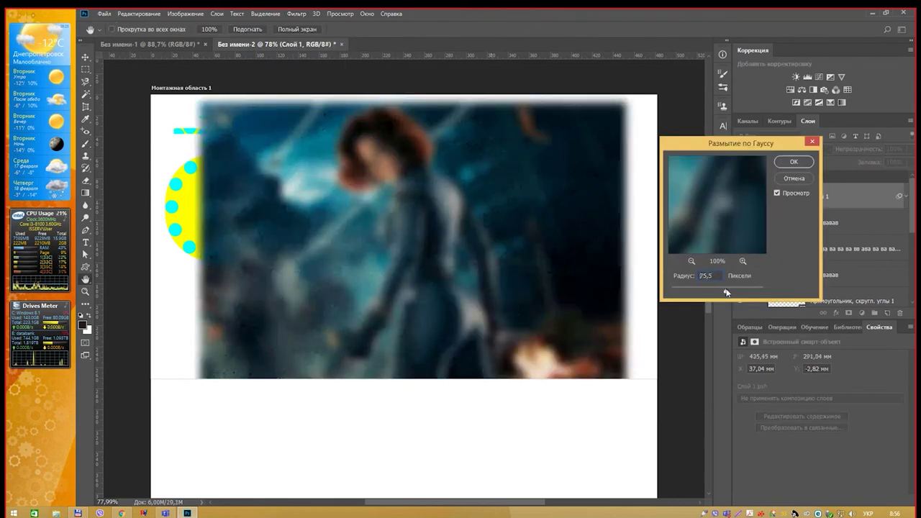
click(793, 162)
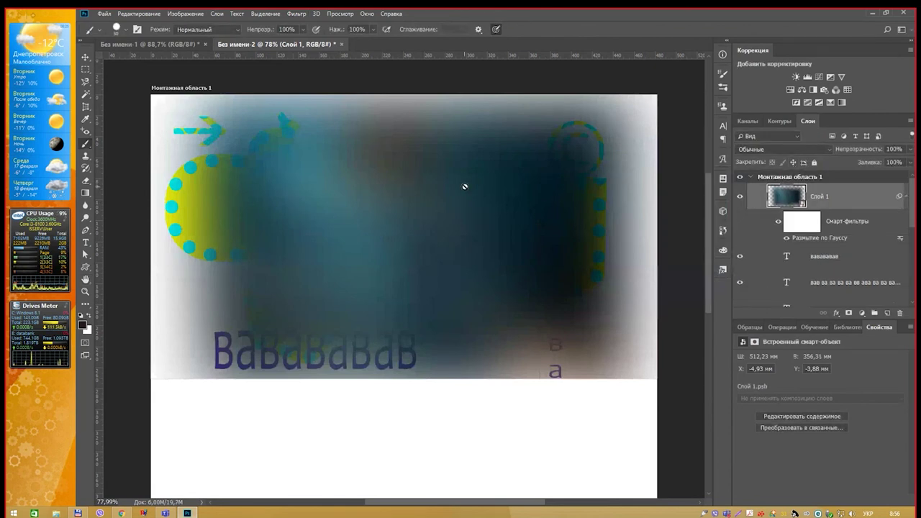
Dismiss the rasterize warning and open the smart object's source Слой 1.psb.
click(443, 172)
click(537, 204)
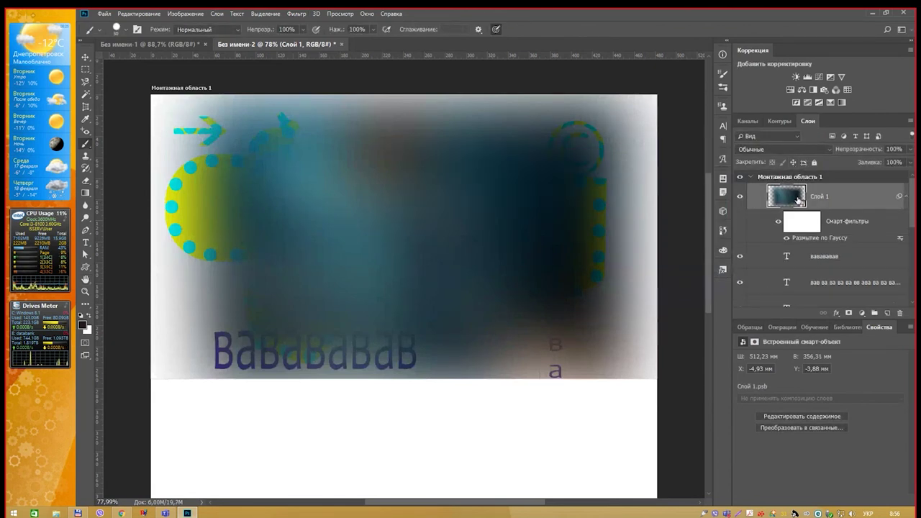
double_click(789, 195)
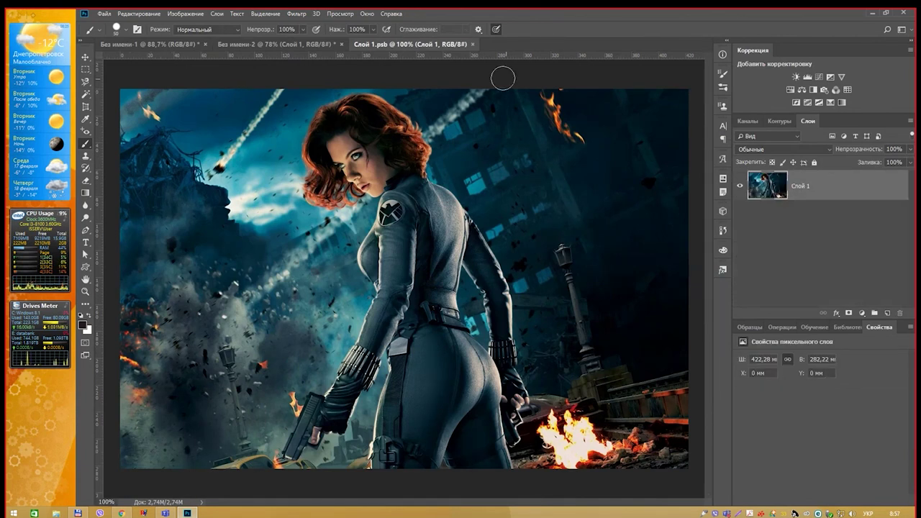
Close Слой 1.psb, return to Без имени-2, and collapse Слой 1's smart filters.
click(299, 49)
click(418, 48)
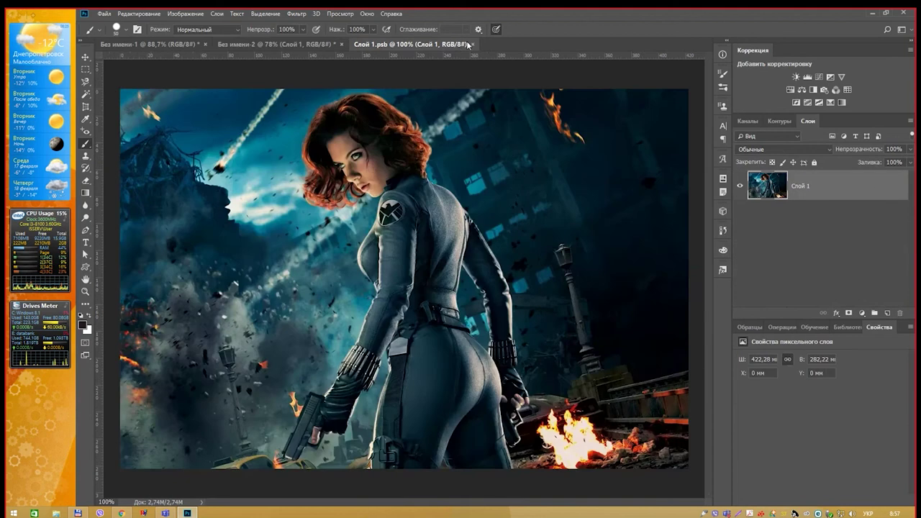
click(472, 44)
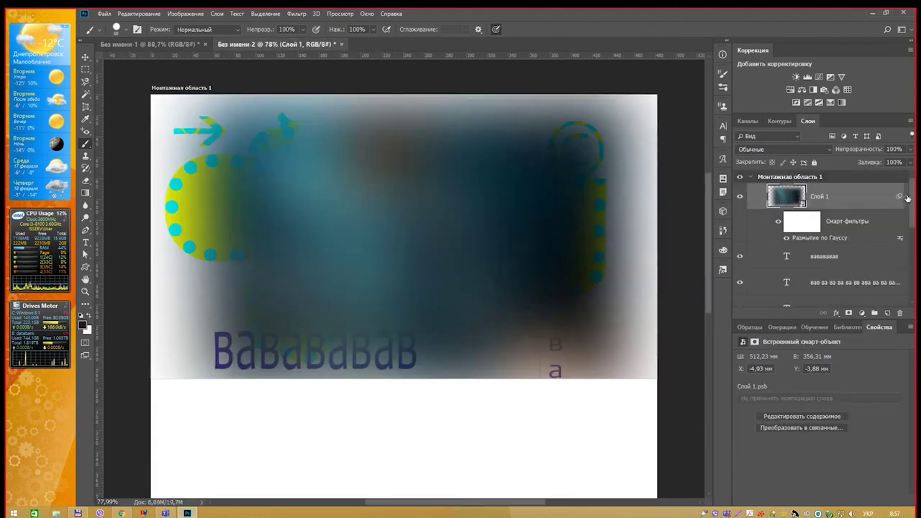
click(904, 197)
click(904, 197)
click(904, 198)
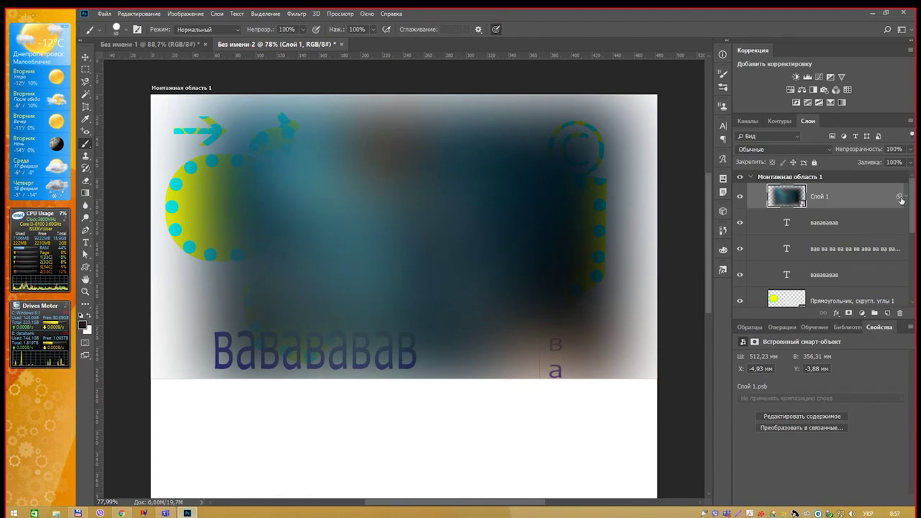
Reopen Слой 1.psb, scroll through its contents, then close it again.
double_click(795, 196)
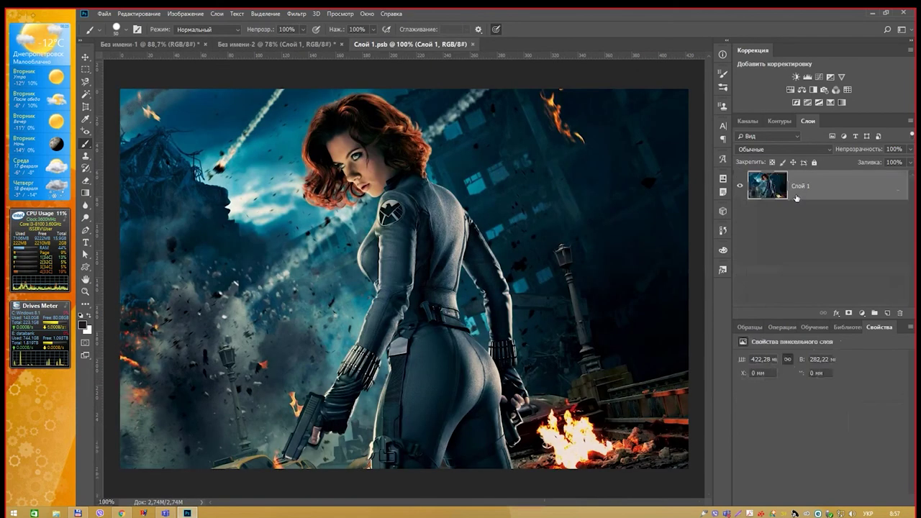
scroll(552, 248, down, 3)
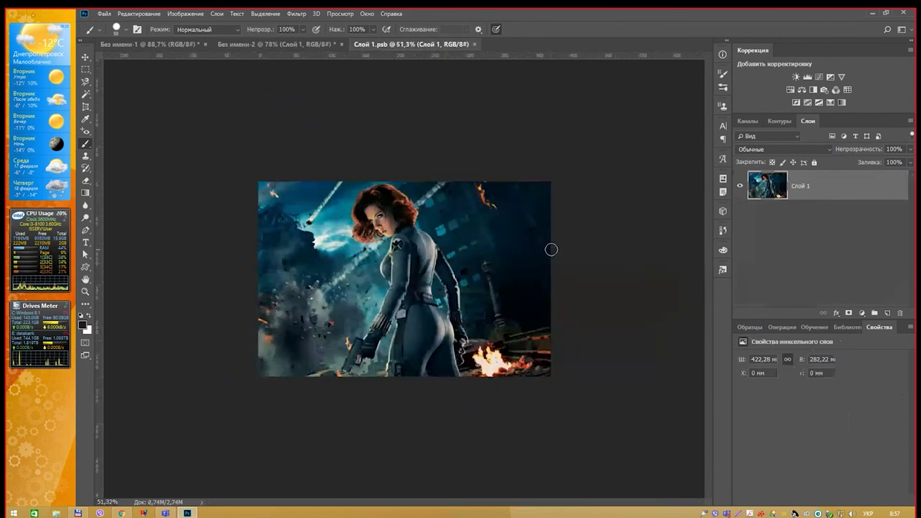
scroll(552, 248, up, 2)
scroll(553, 248, down, 2)
scroll(467, 267, up, 1)
scroll(467, 267, up, 2)
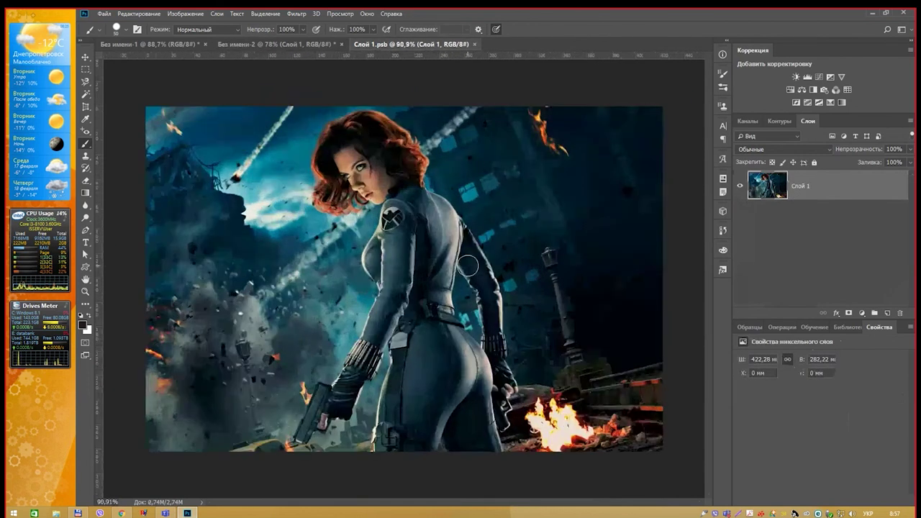
scroll(503, 256, down, 1)
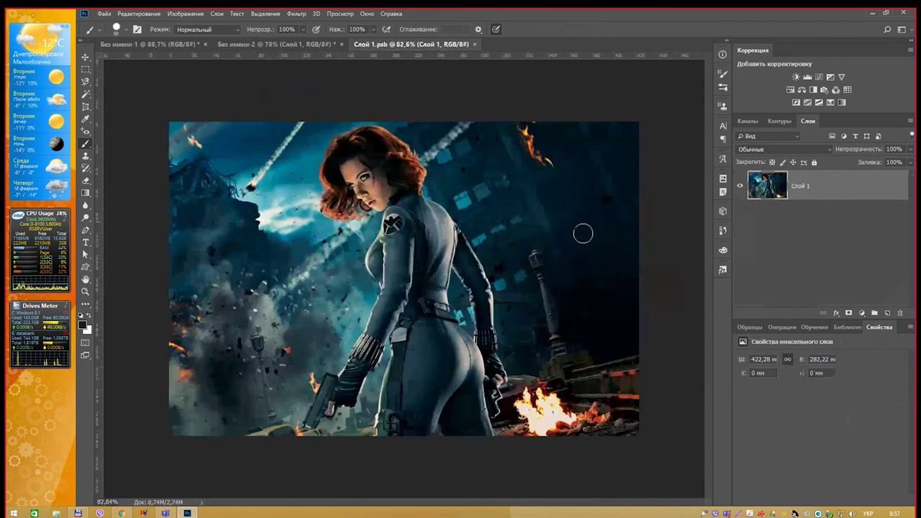
click(474, 44)
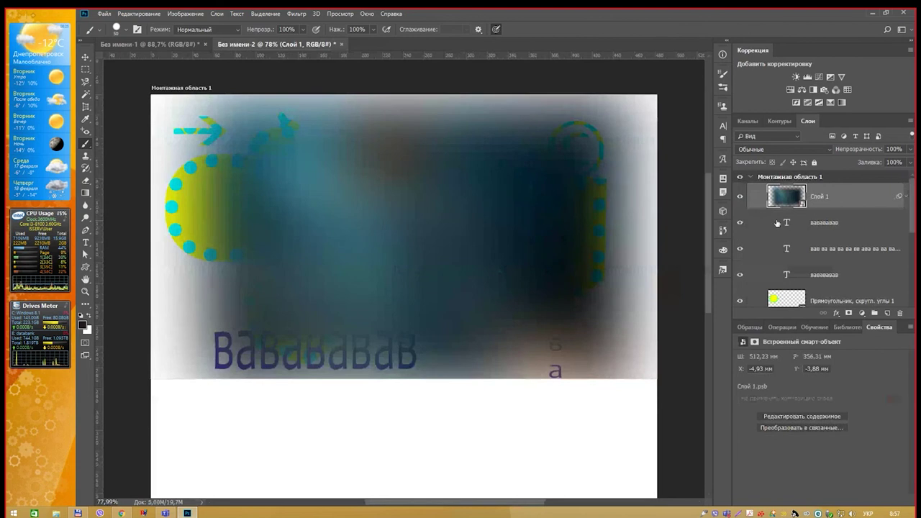
Expand Слой 1's smart filters and switch off the Размытие по Гауссу blur.
click(904, 201)
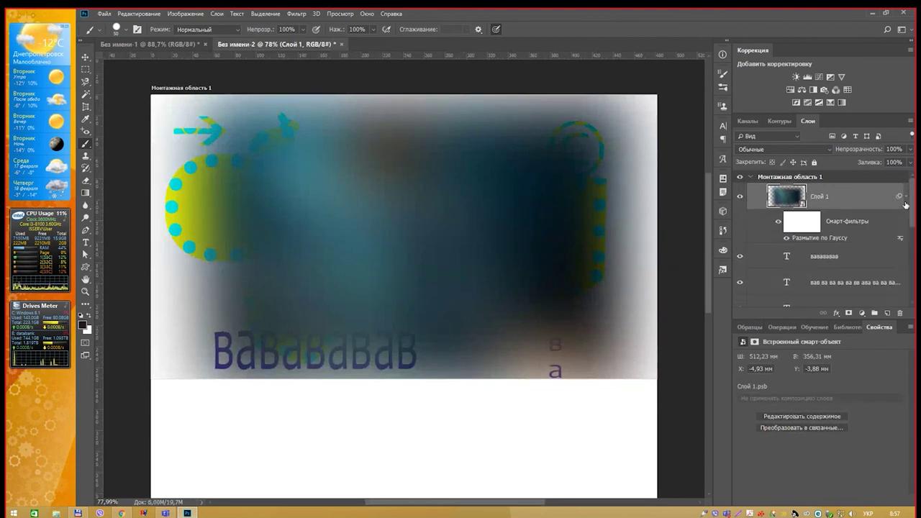
click(777, 223)
click(778, 222)
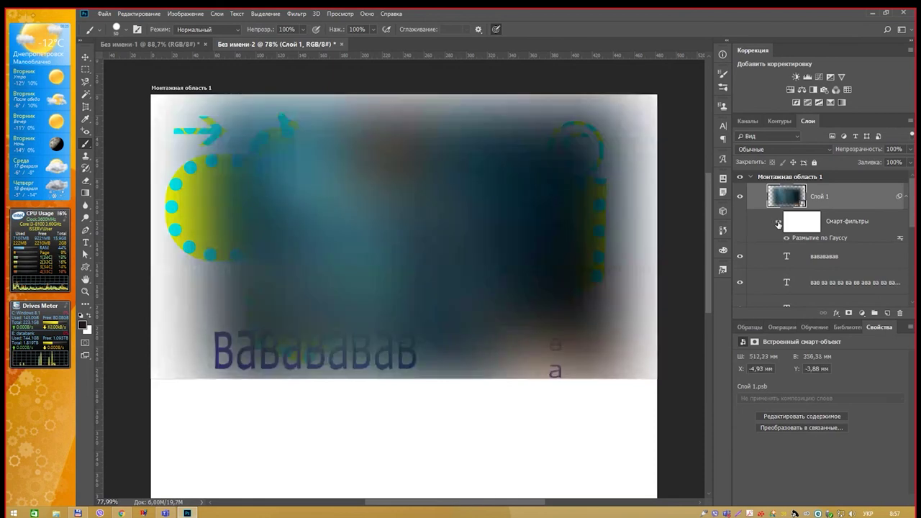
click(778, 223)
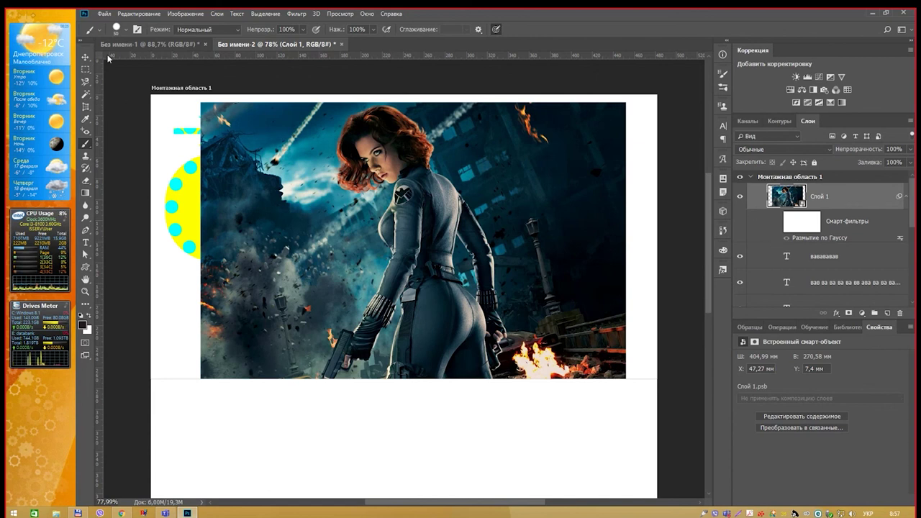
With the Move tool, shift the photo left to X 38.45 mm.
click(85, 56)
drag(195, 118, 200, 117)
drag(351, 167, 337, 167)
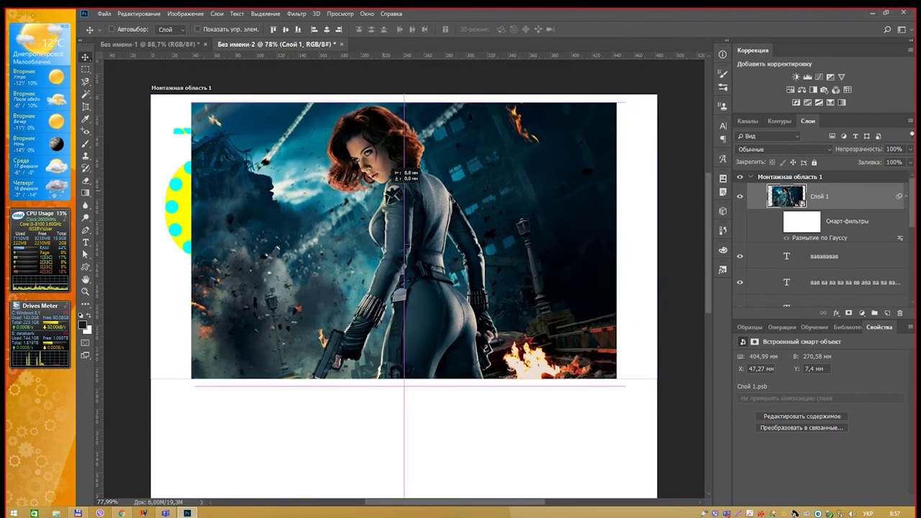
Try replacing the smart object's contents with the signature image, then undo it.
right_click(790, 194)
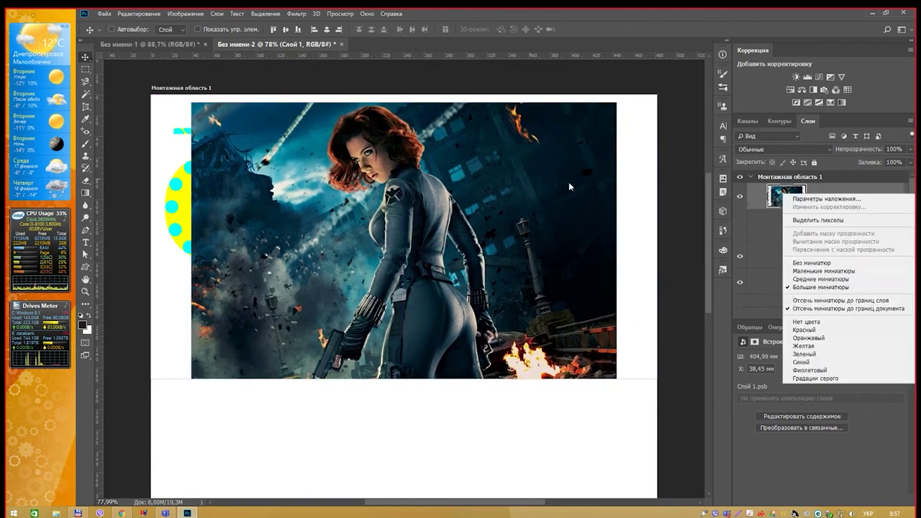
click(835, 192)
right_click(835, 192)
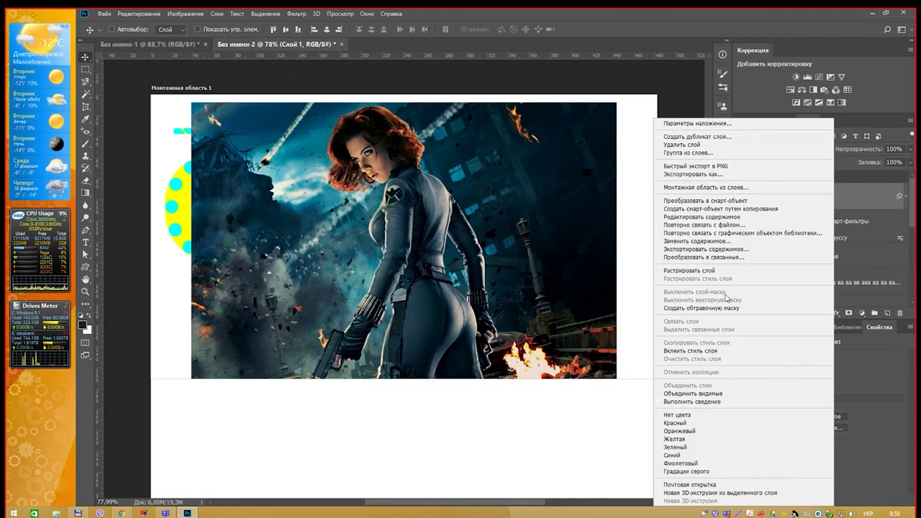
click(712, 241)
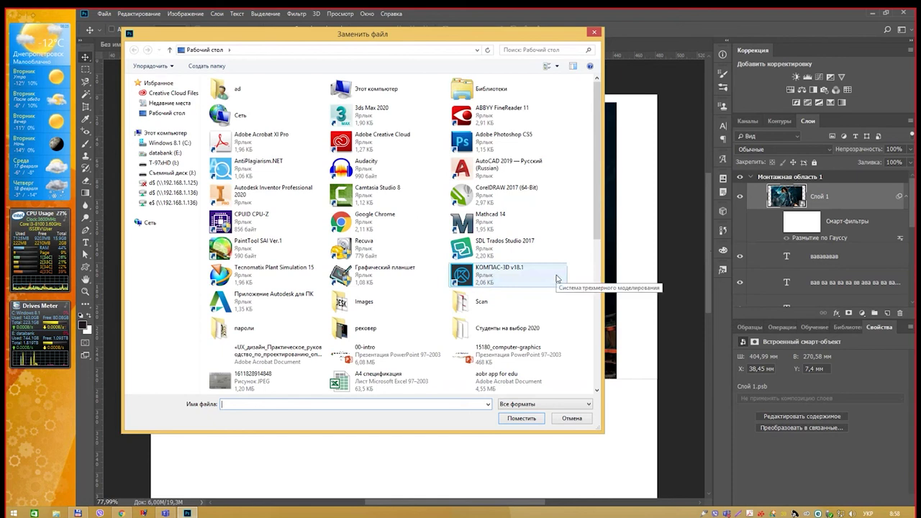
double_click(256, 380)
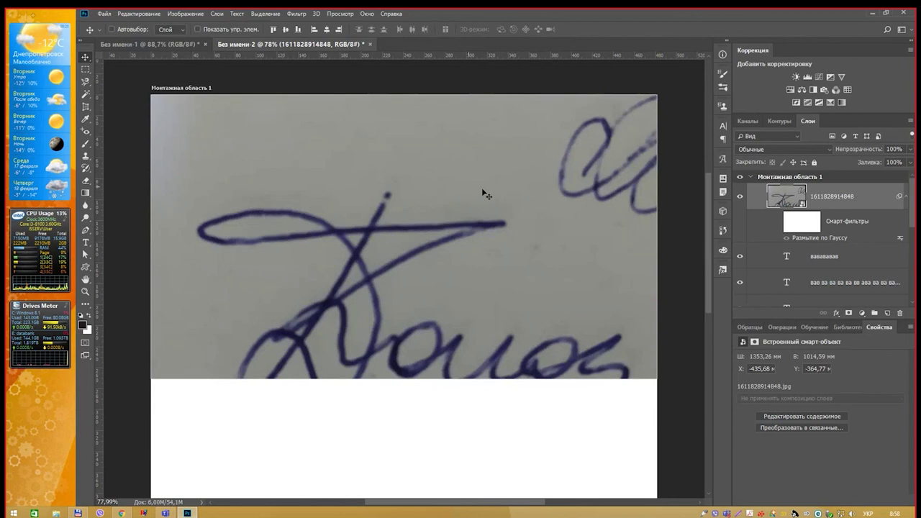
key(ctrl+z)
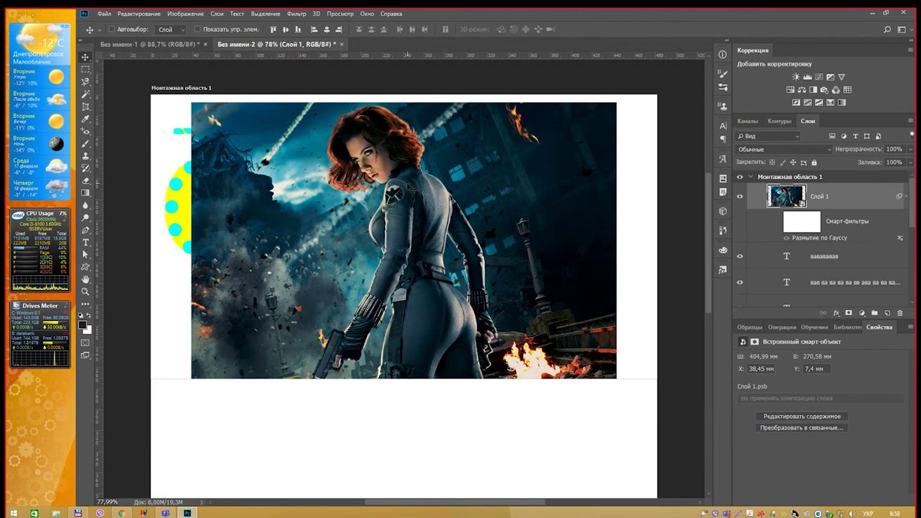
Drag the photo up on the artboard to Y 3.88 mm.
drag(433, 210, 408, 183)
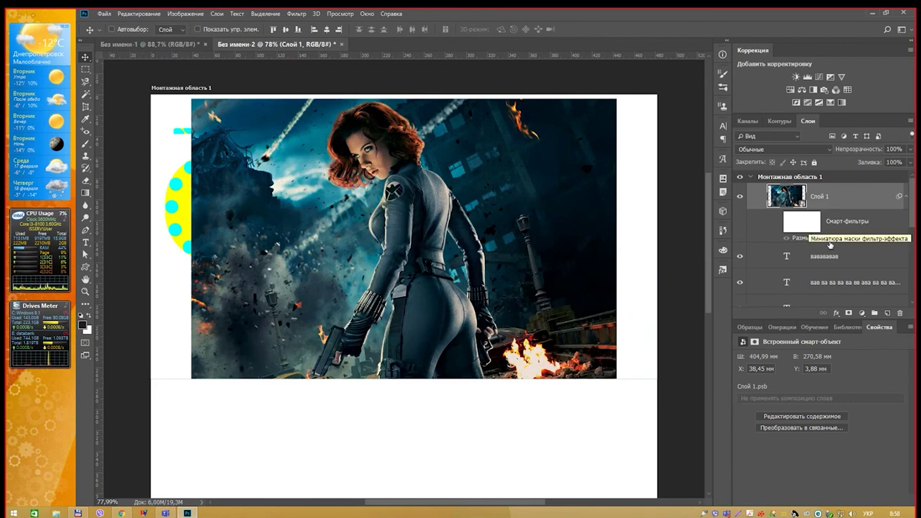
scroll(827, 241, down, 2)
scroll(829, 245, down, 1)
scroll(830, 246, up, 3)
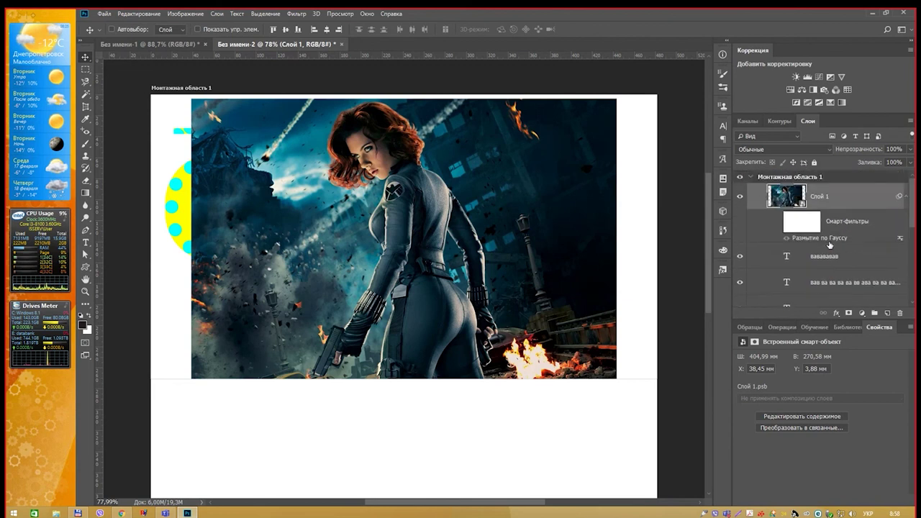
scroll(831, 246, down, 3)
scroll(832, 246, down, 2)
scroll(832, 247, down, 1)
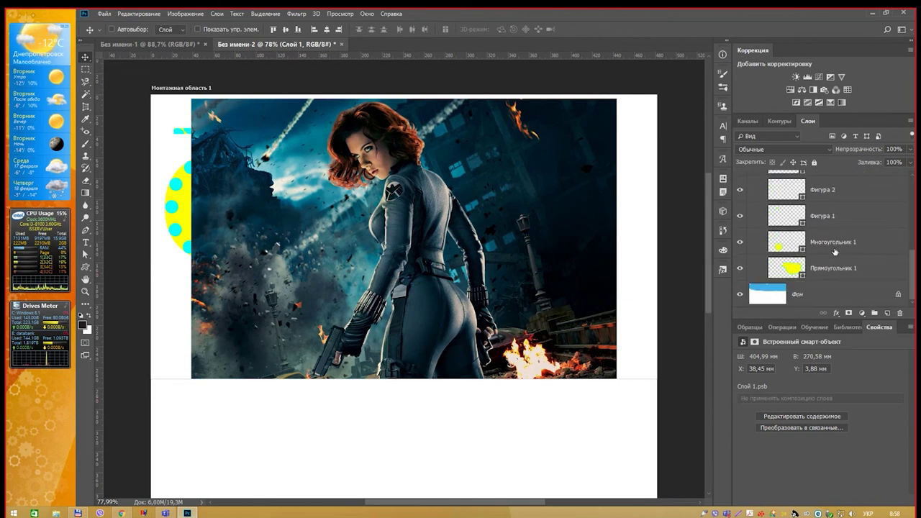
scroll(846, 288, up, 2)
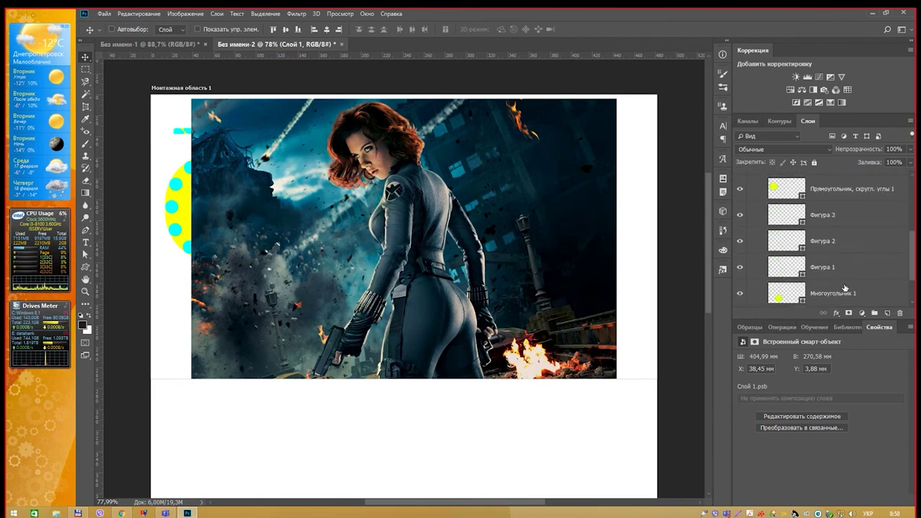
scroll(844, 288, up, 1)
scroll(843, 288, up, 2)
scroll(843, 288, up, 2)
scroll(844, 286, up, 1)
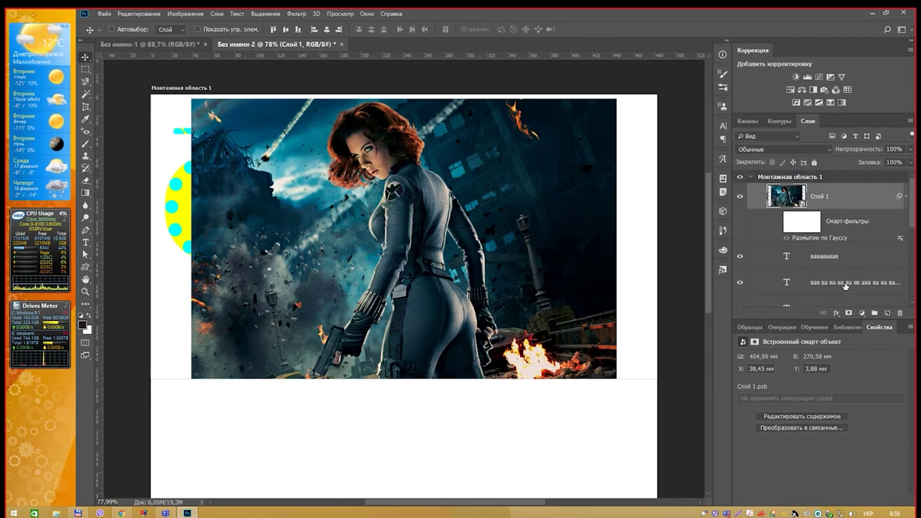
Browse the adjustment layer types, then bring up the Layer > New options.
click(863, 314)
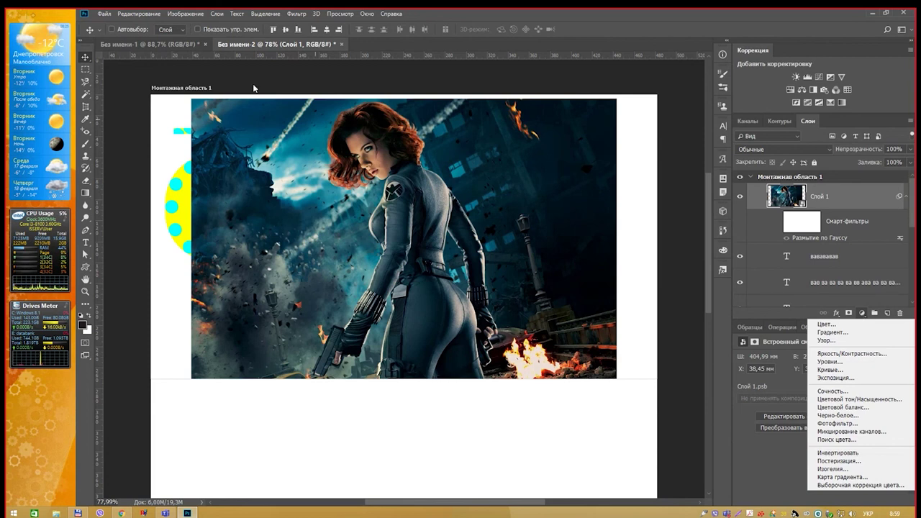
click(217, 14)
click(217, 14)
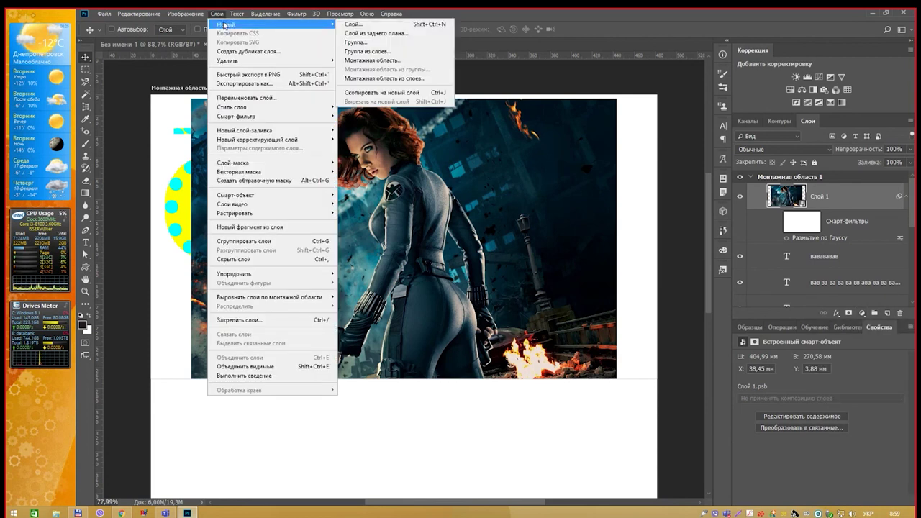